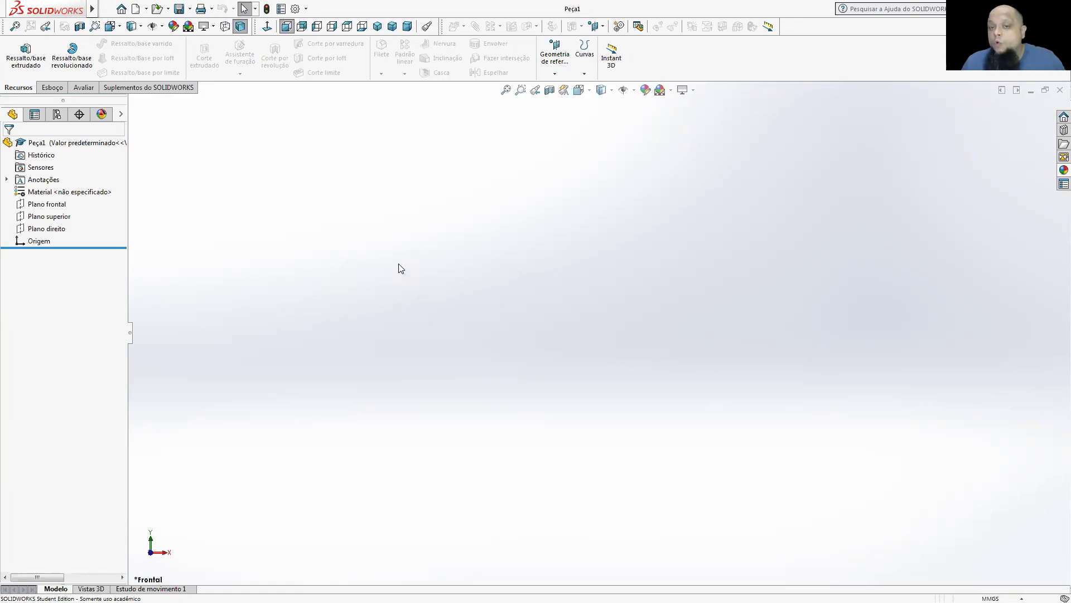
# Start a new sketch on the top plane (Plano superior)
pyautogui.click(51, 89)
pyautogui.click(19, 53)
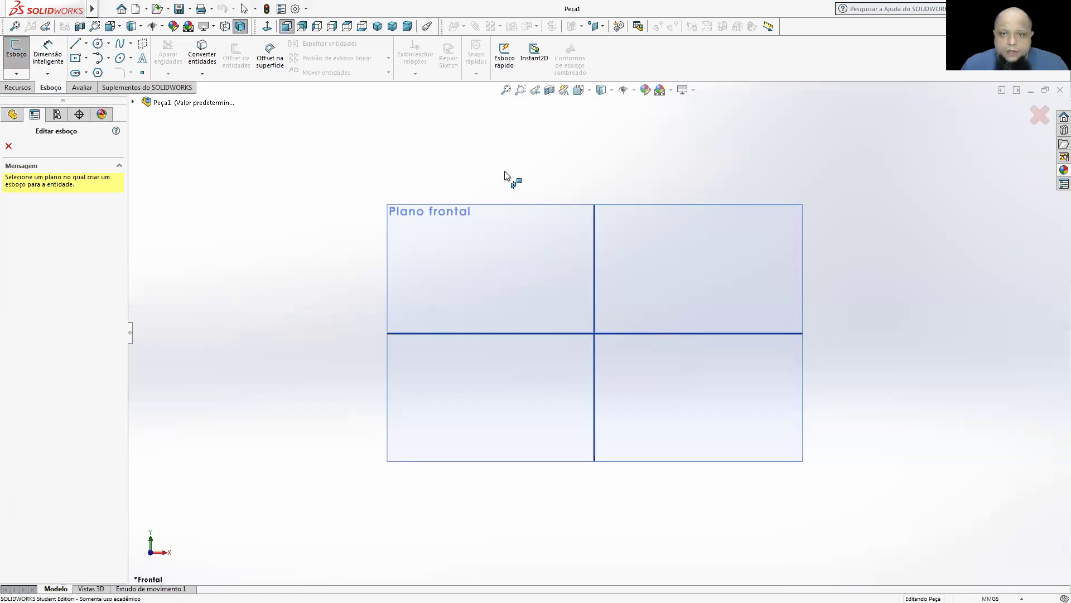
pyautogui.click(579, 90)
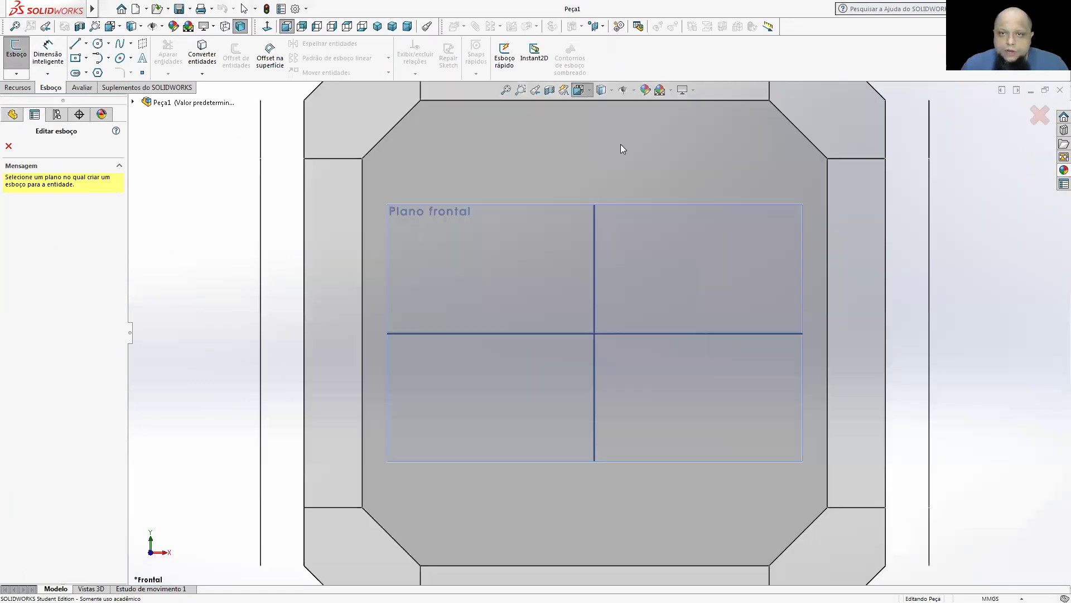
pyautogui.click(643, 120)
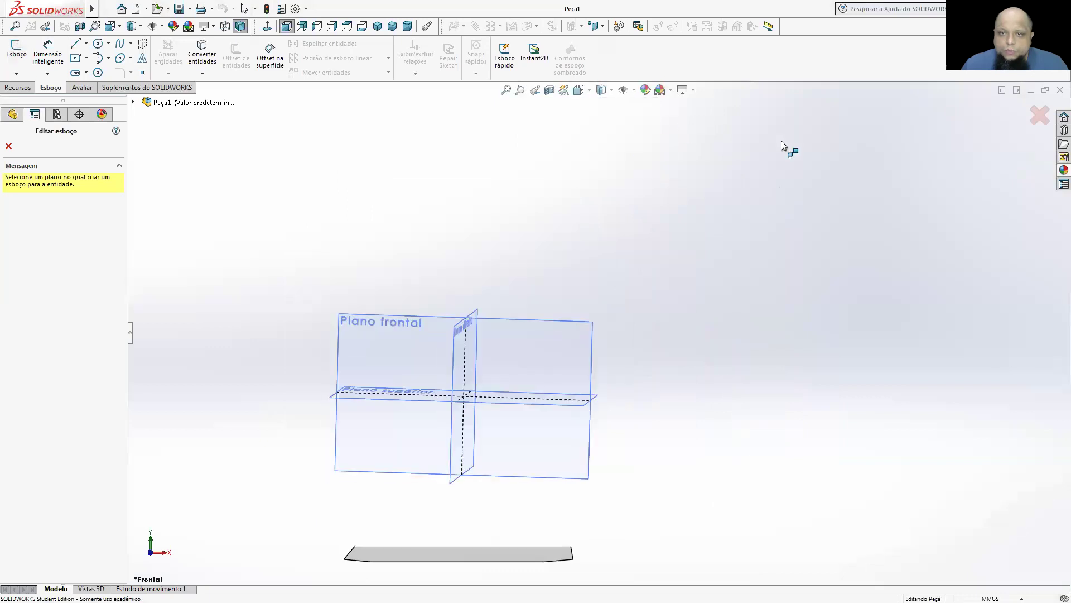
pyautogui.click(792, 360)
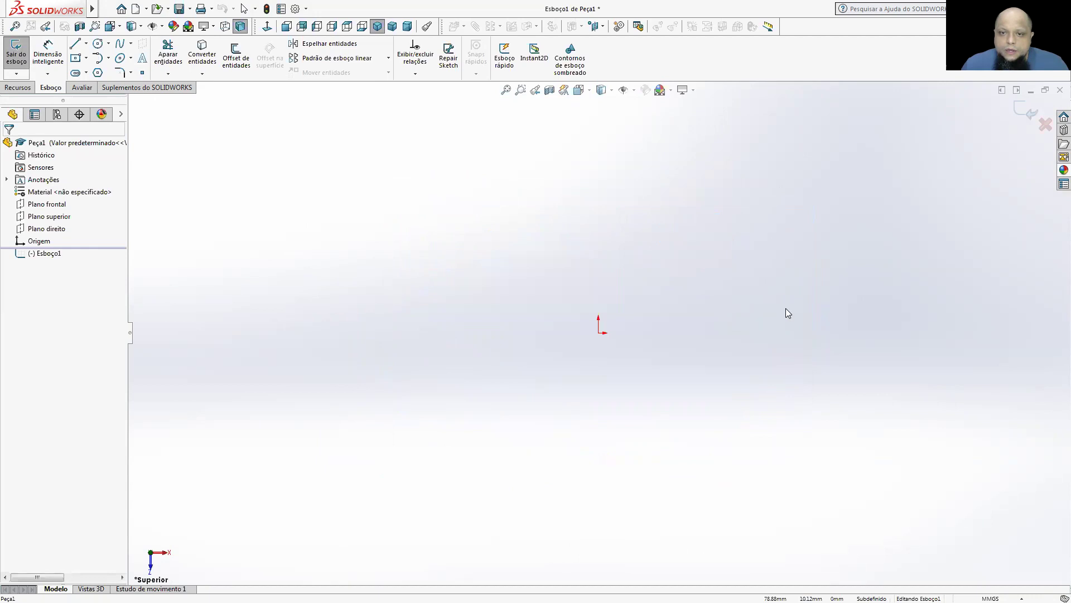
# Sketch a center rectangle about 114 by 96 mm, centered on the origin
pyautogui.click(75, 58)
pyautogui.click(605, 332)
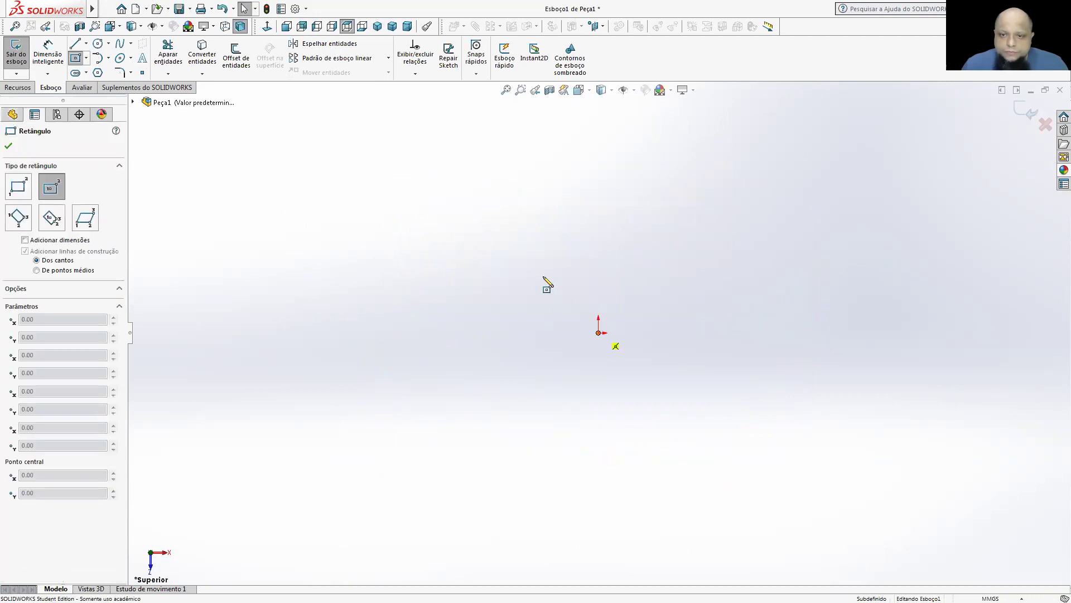
pyautogui.click(460, 218)
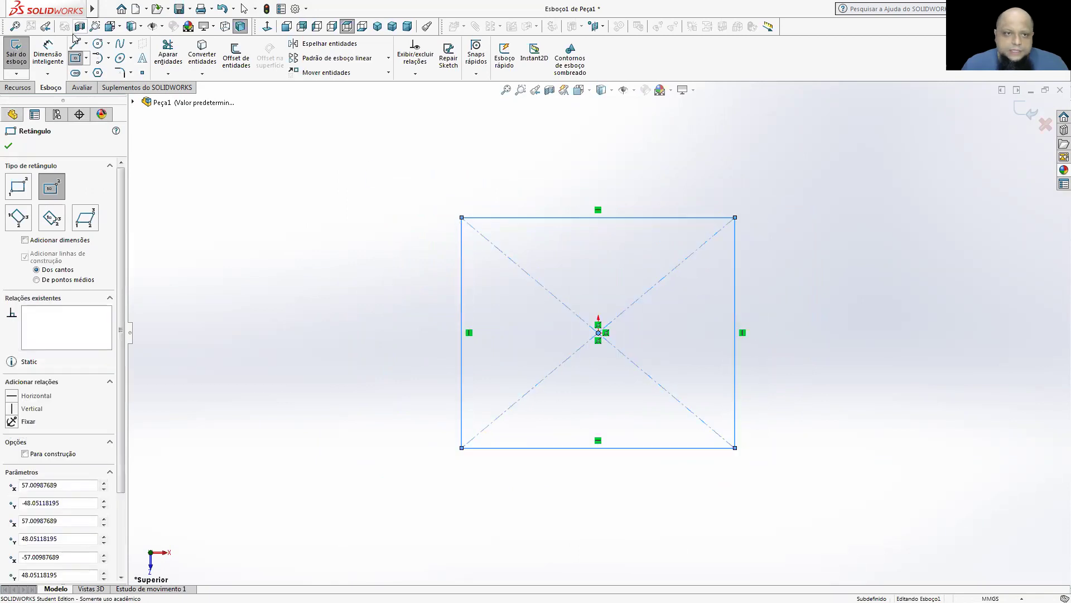
# Dimension the rectangle's upper horizontal edge with Smart Dimension and set its length to 1000 mm
pyautogui.click(60, 59)
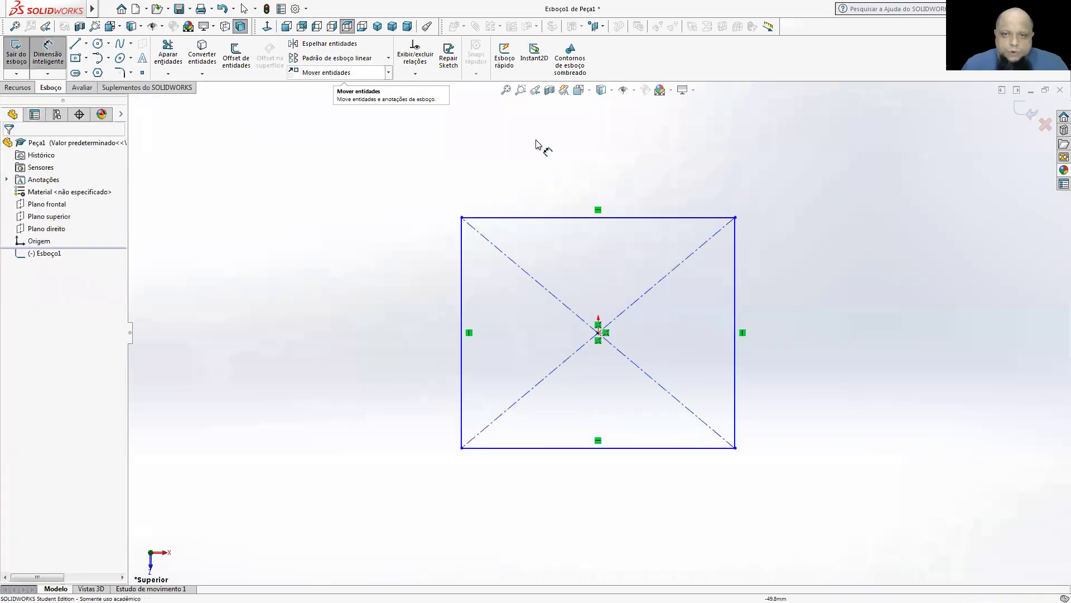
pyautogui.click(572, 218)
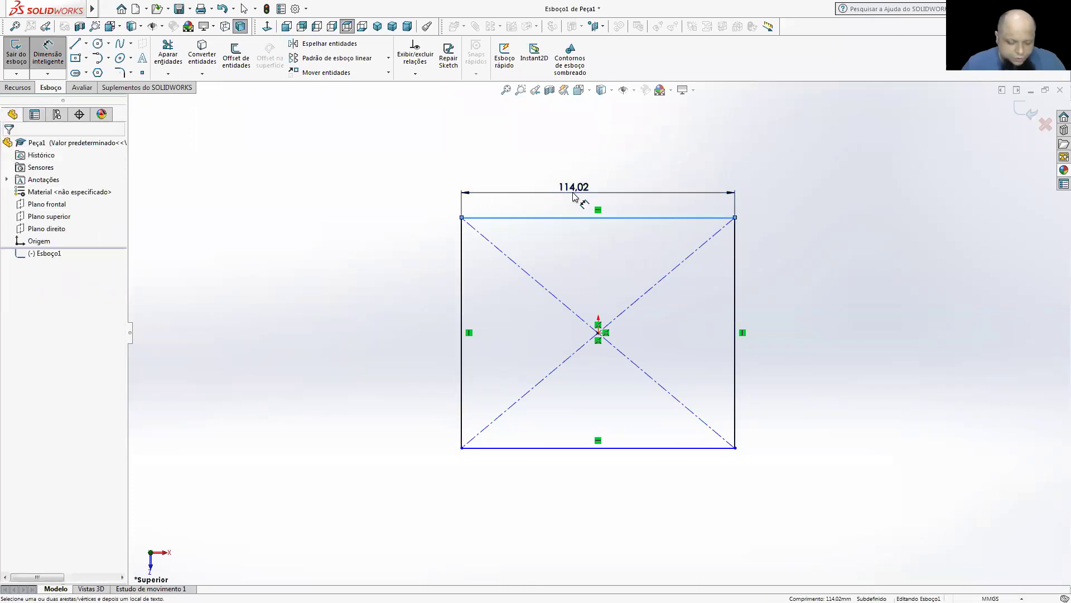
pyautogui.click(576, 199)
pyautogui.write('1000')
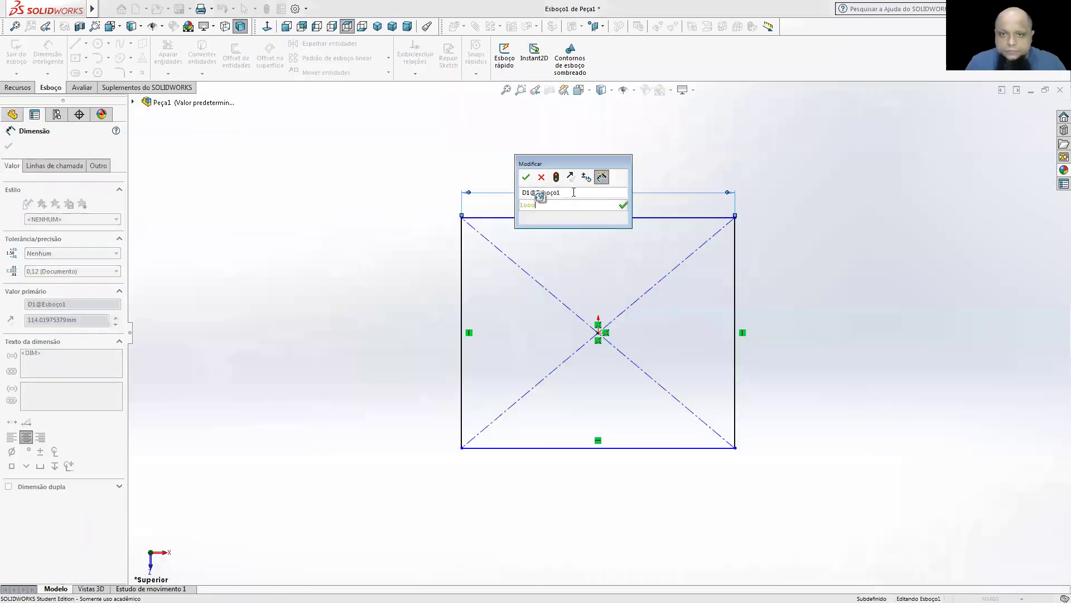
pyautogui.press('BackSpace')
pyautogui.press('BackSpace')
pyautogui.press('BackSpace')
pyautogui.press('BackSpace')
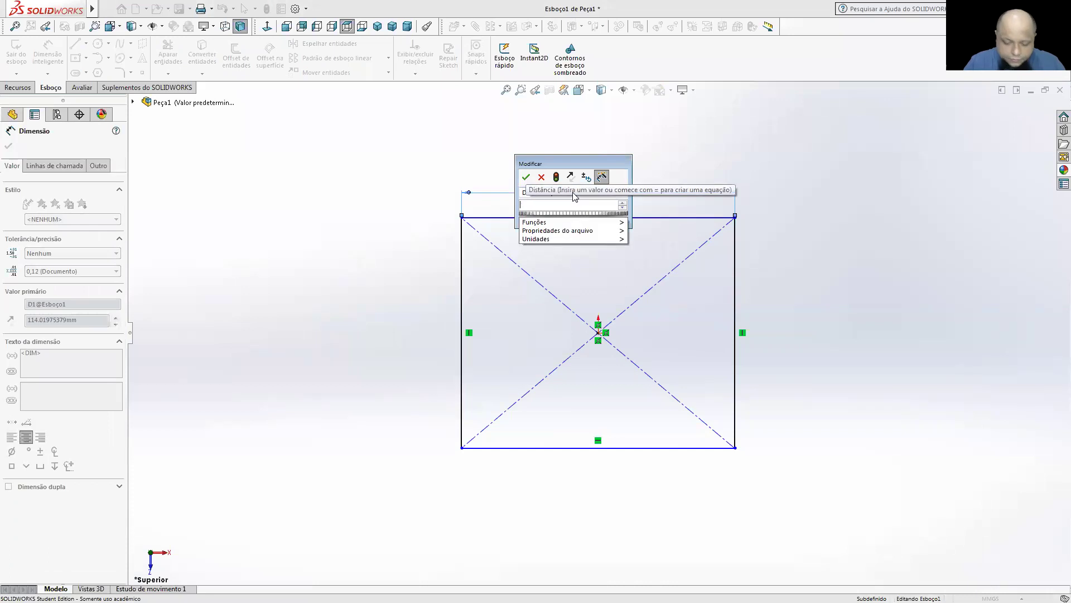
pyautogui.write('1000')
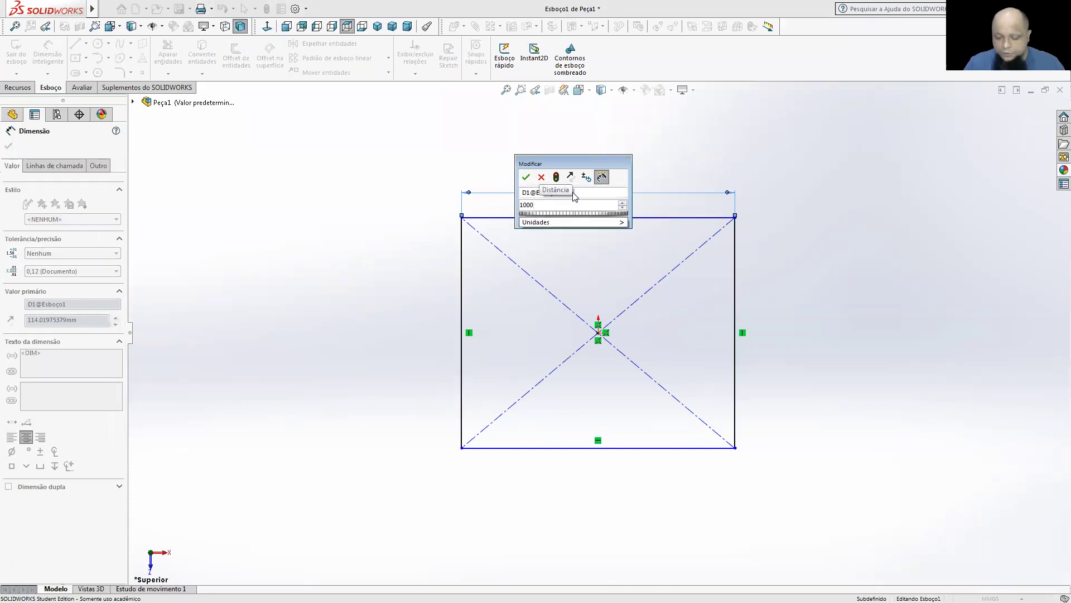
pyautogui.press('Return')
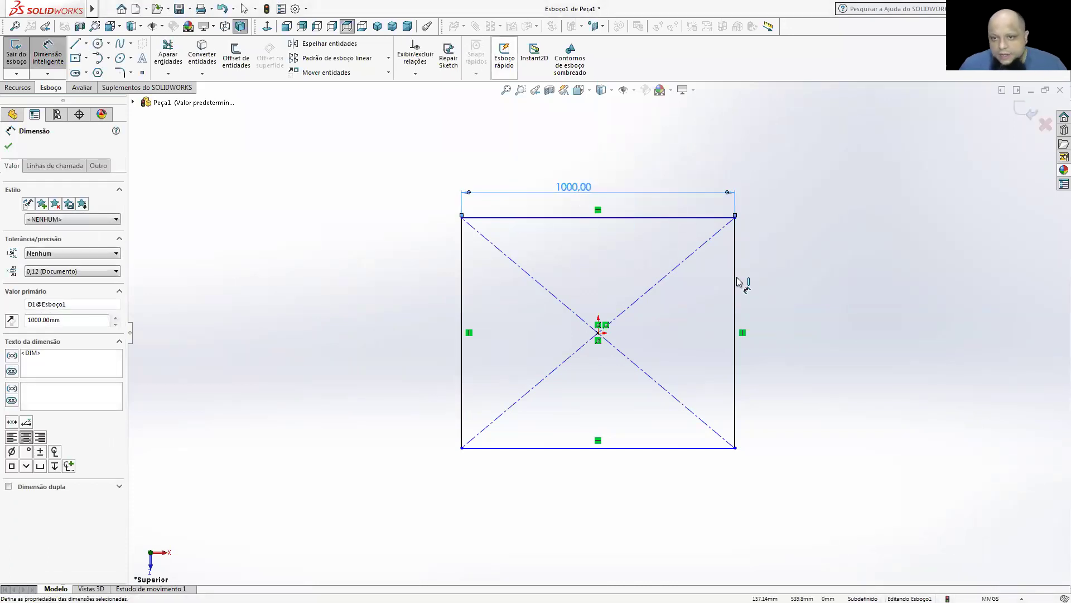
# Dimension the rectangle's right vertical edge and set its length to 1000 mm
pyautogui.click(734, 301)
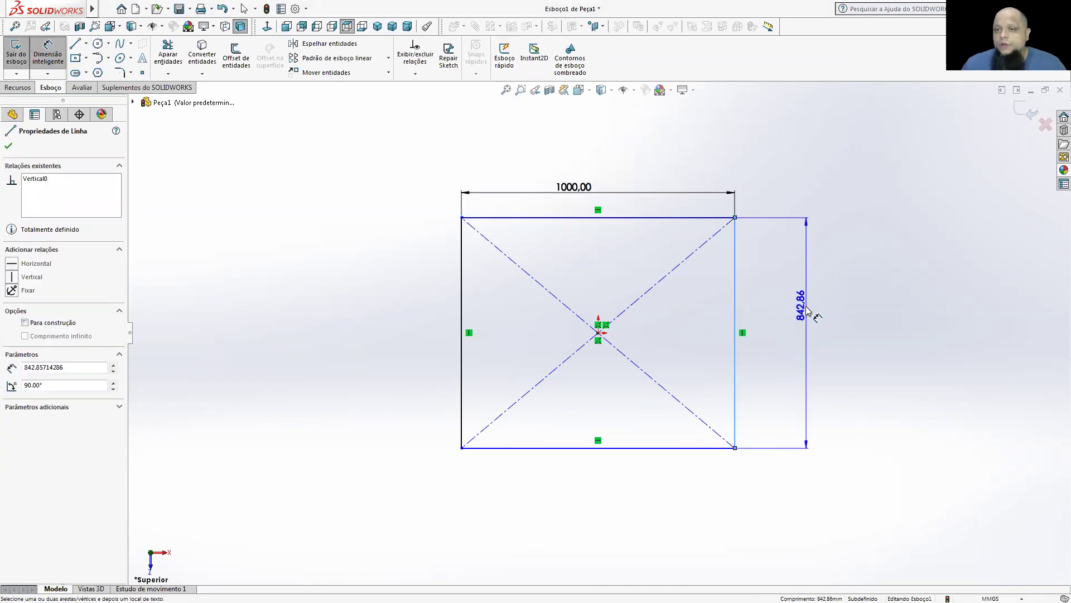
pyautogui.click(803, 309)
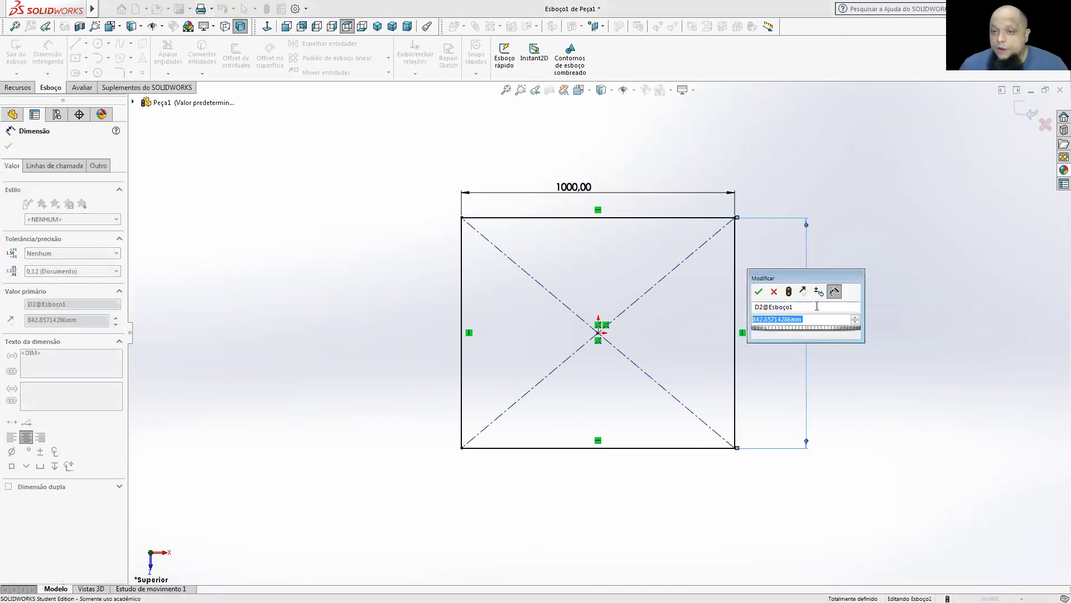
pyautogui.moveTo(836, 280); pyautogui.dragTo(923, 297)
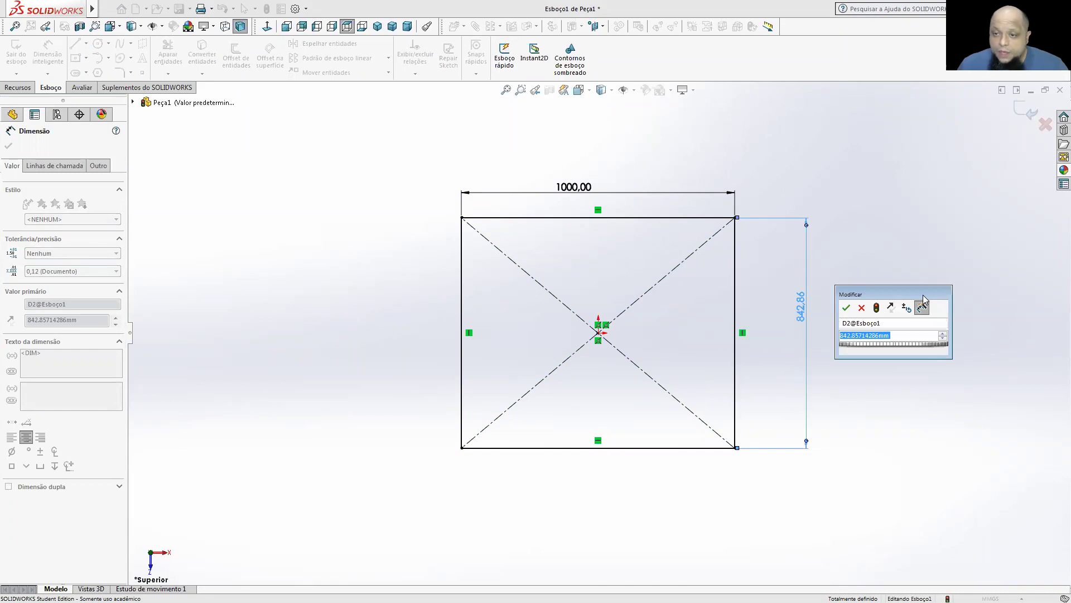
pyautogui.write('1000')
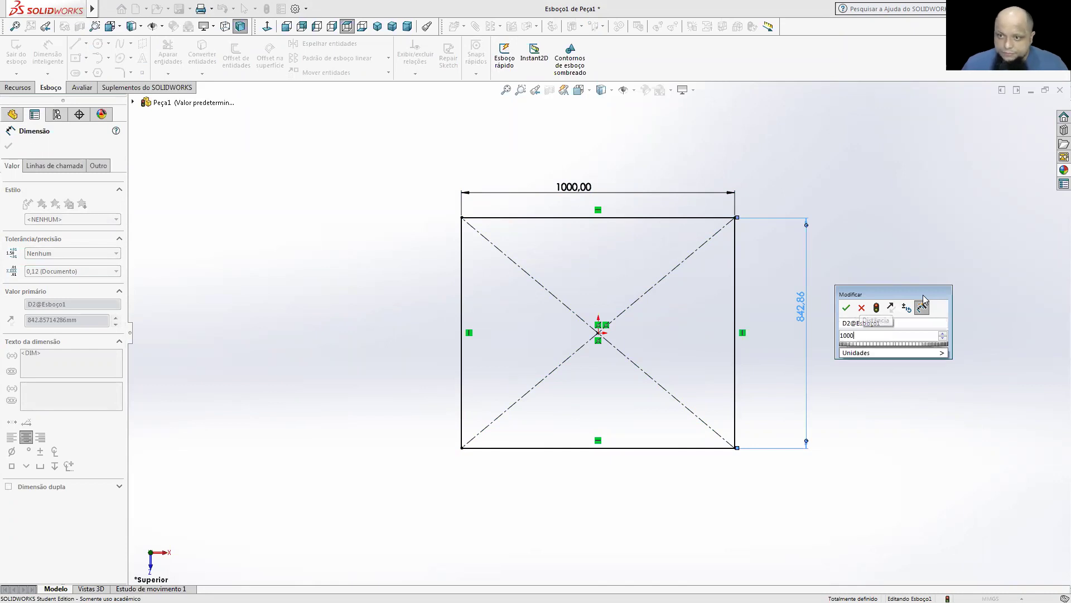
pyautogui.press('Return')
pyautogui.click(844, 311)
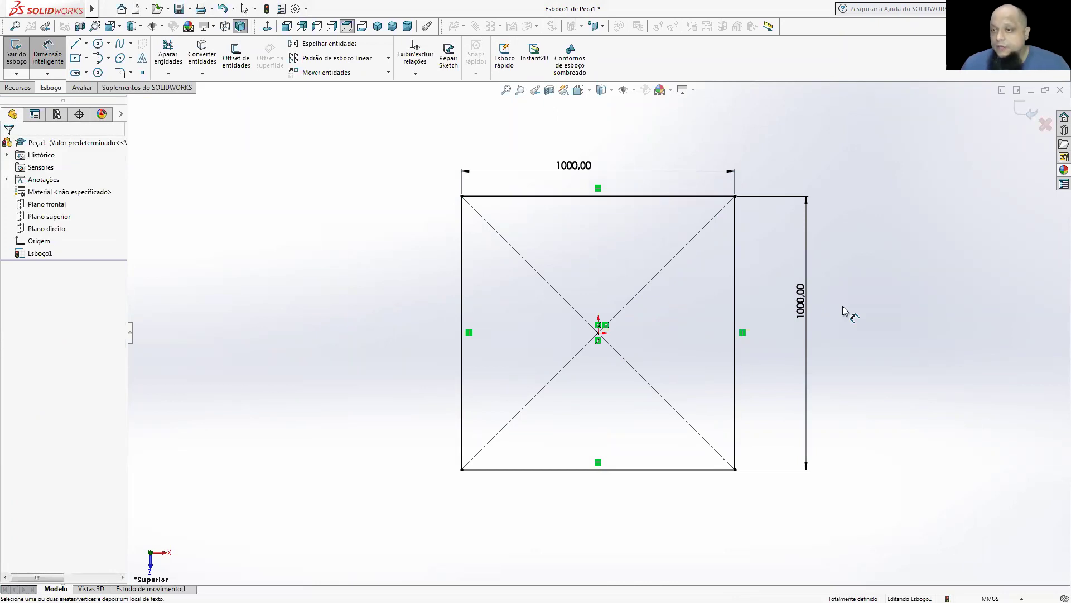
# Set the rectangle's horizontal dimension to 500 mm
pyautogui.click(589, 170)
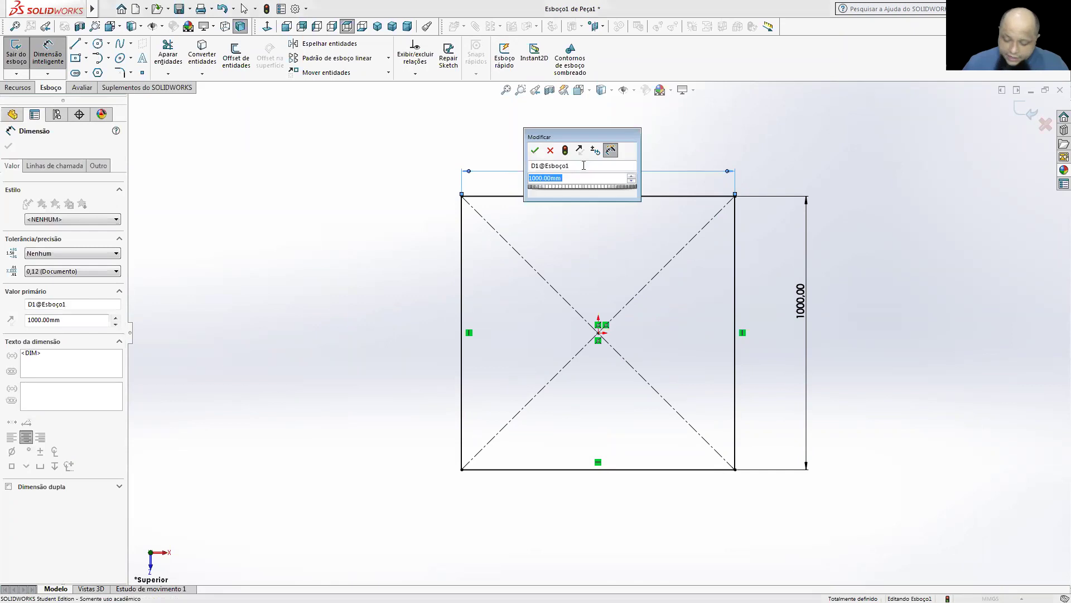
pyautogui.write('500')
pyautogui.press('Return')
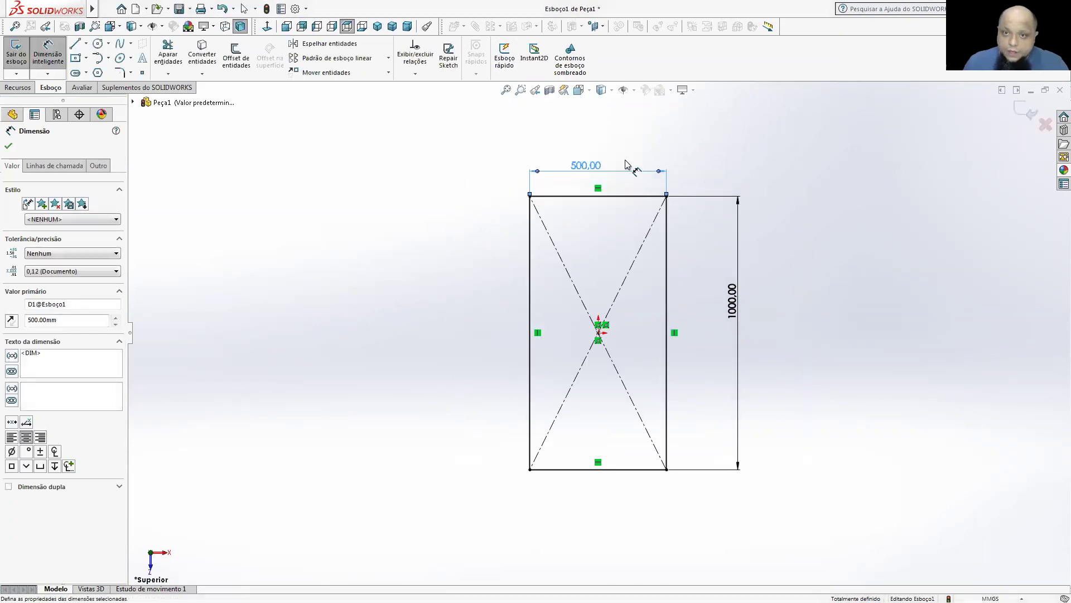
# Link the vertical dimension to the horizontal one with the equation ="D1@Esboço1" and finish dimensioning
pyautogui.click(733, 303)
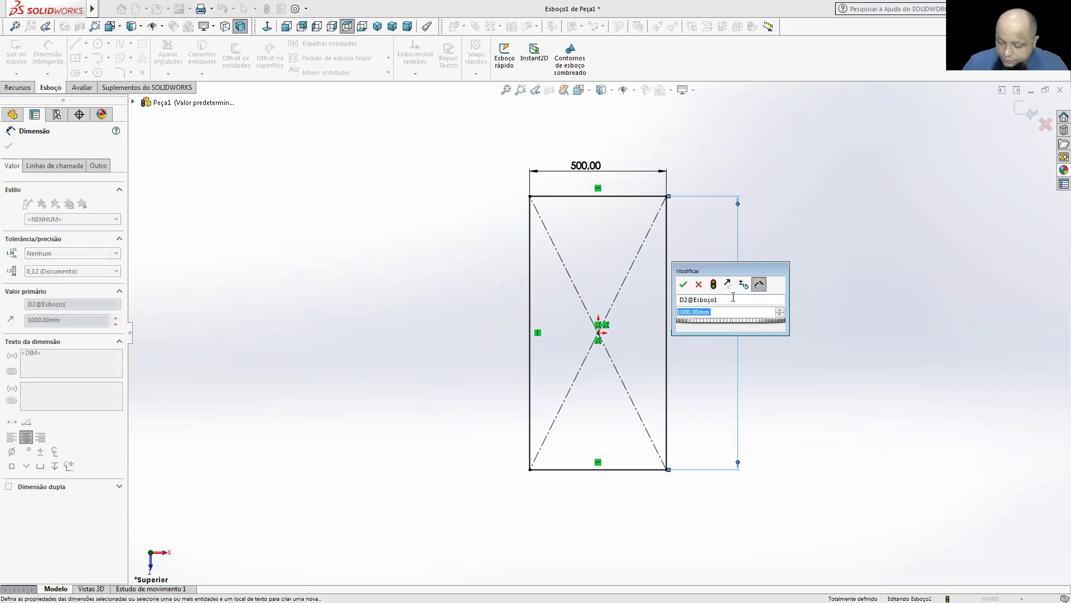
pyautogui.write('=')
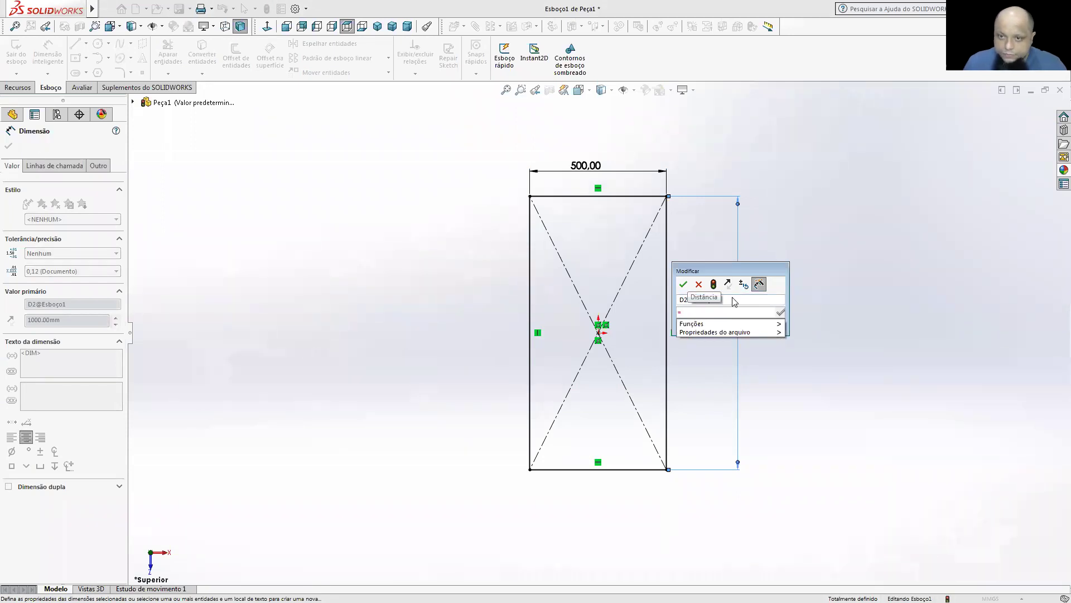
pyautogui.click(588, 166)
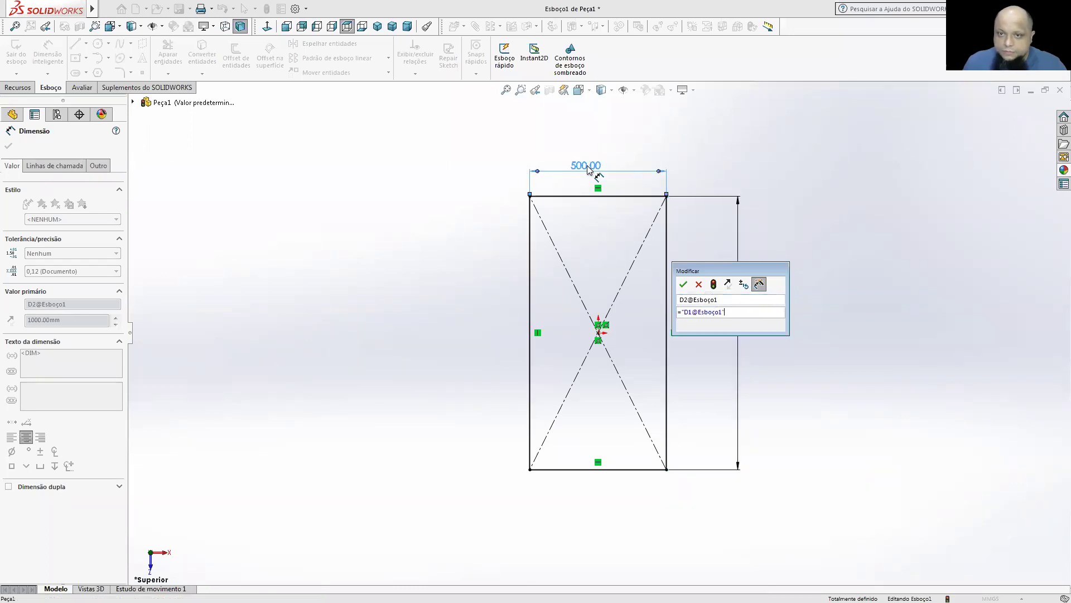
pyautogui.click(684, 284)
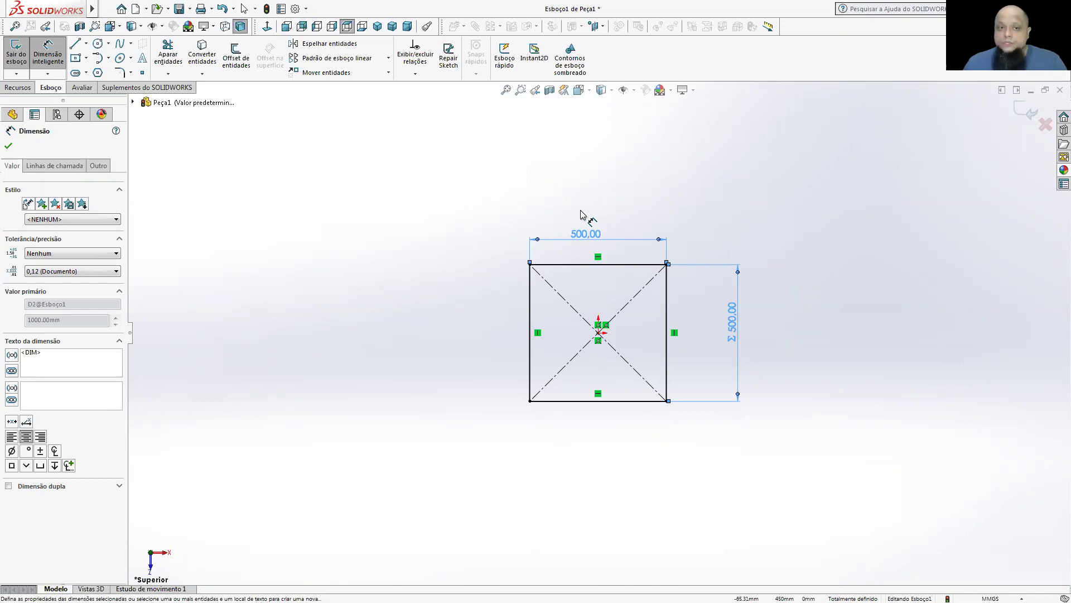
pyautogui.click(8, 146)
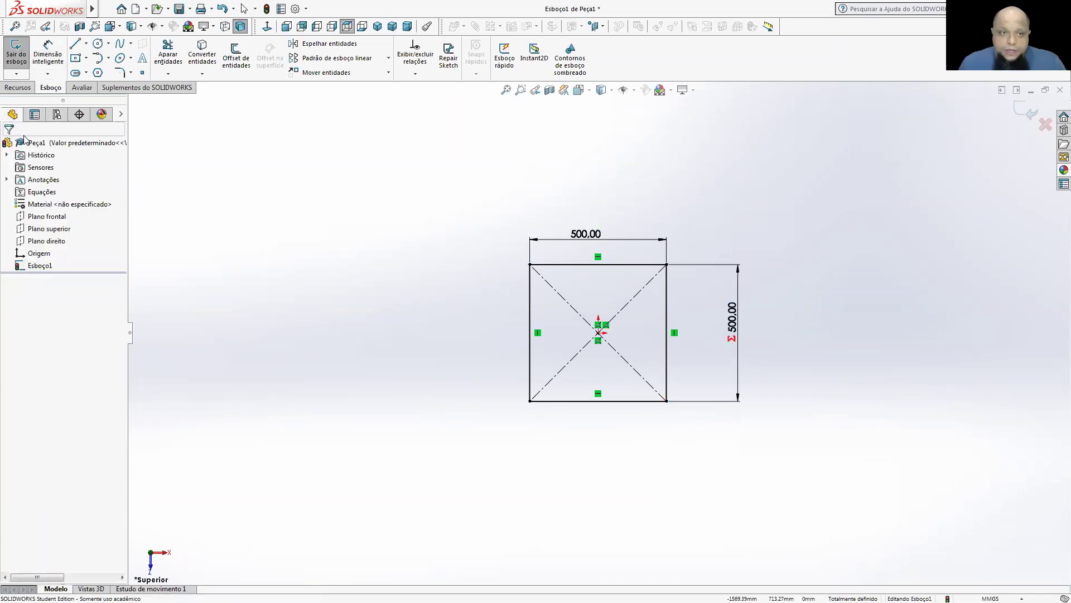
# Examine in the equation manager how the vertical dimension is tied to the horizontal one, narrowing the dialog
pyautogui.rightClick(48, 195)
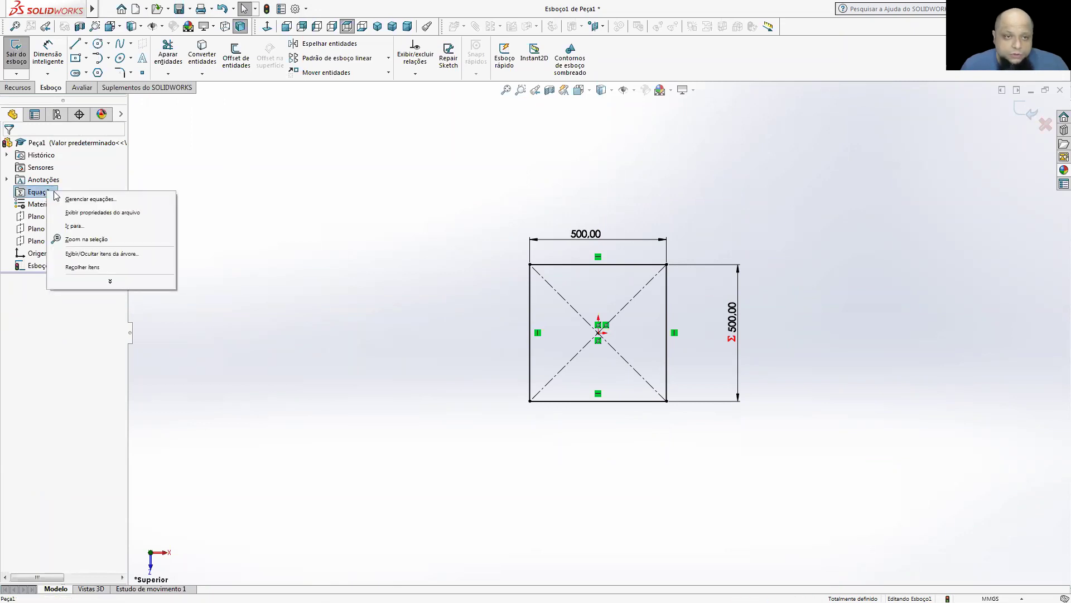
pyautogui.click(143, 200)
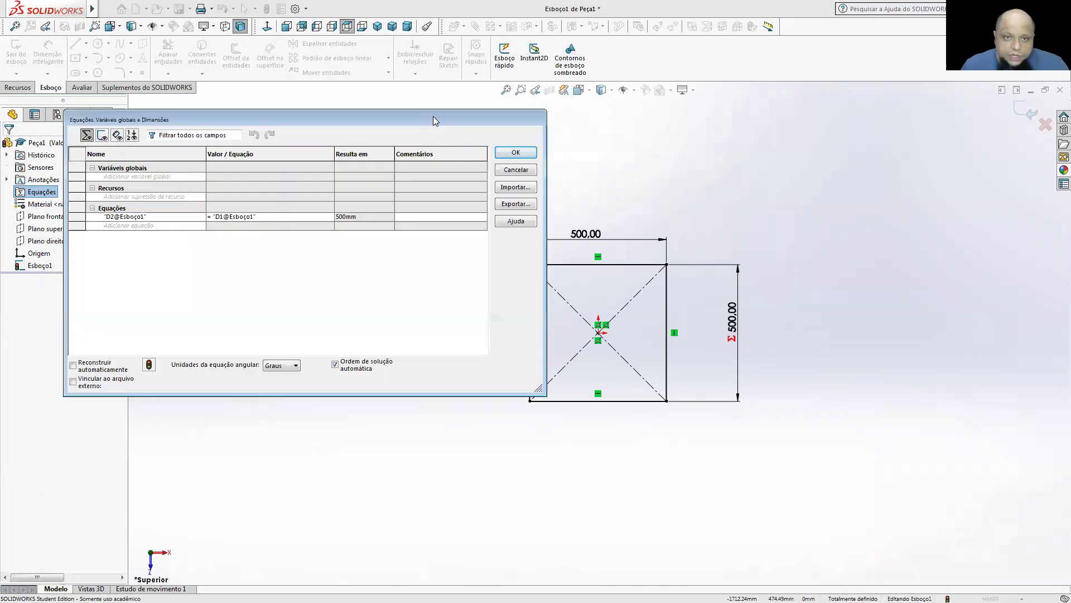
pyautogui.moveTo(546, 153); pyautogui.dragTo(507, 153)
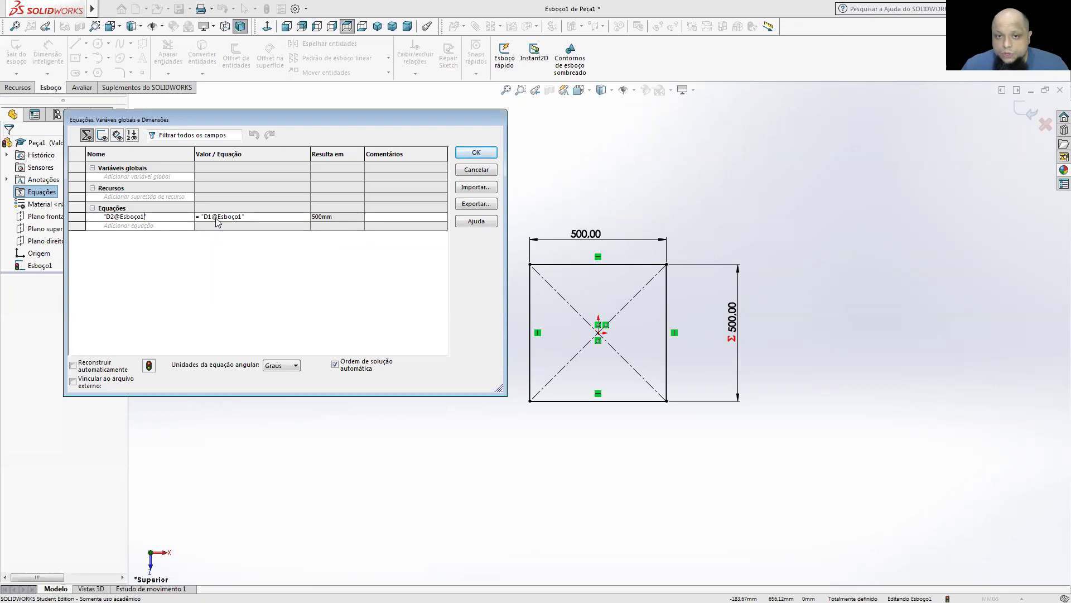
pyautogui.click(464, 156)
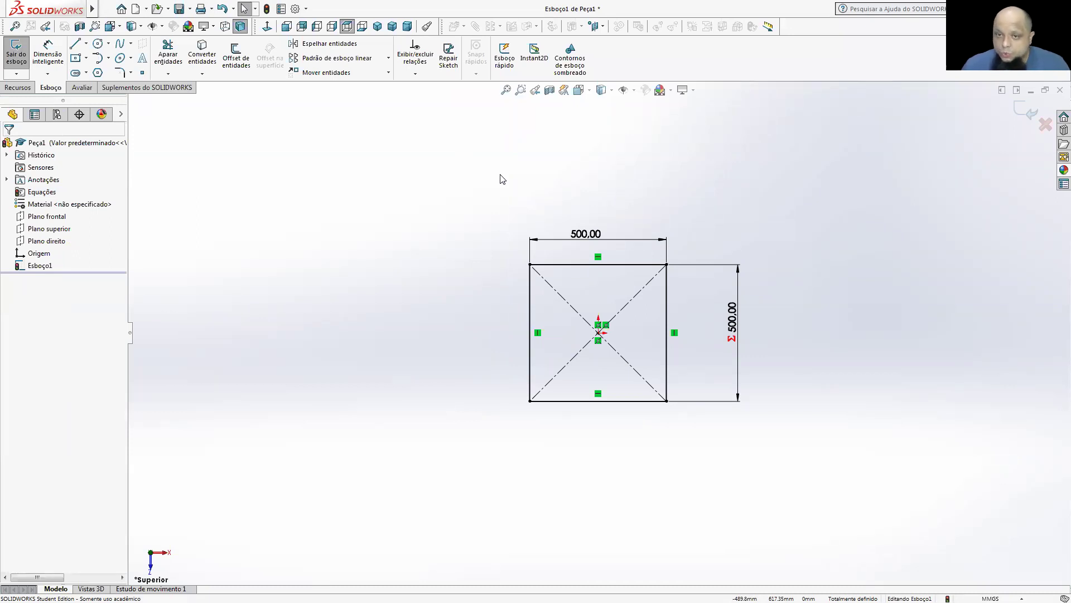
# Rename the rectangle's horizontal dimension to LARGURA
pyautogui.click(578, 234)
pyautogui.doubleClick(572, 233)
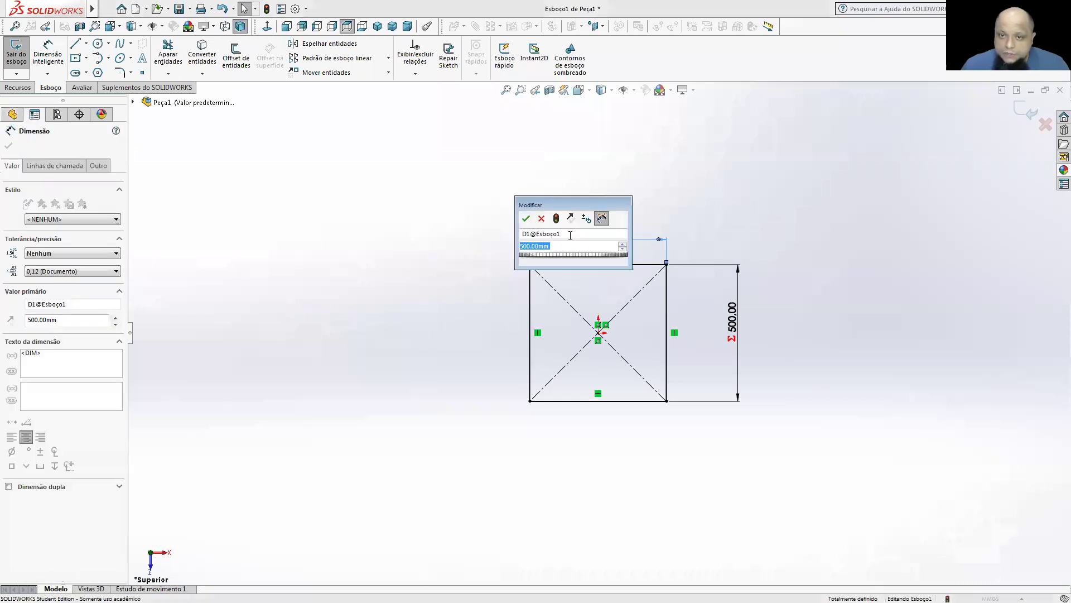
pyautogui.click(550, 232)
pyautogui.click(550, 246)
pyautogui.click(572, 232)
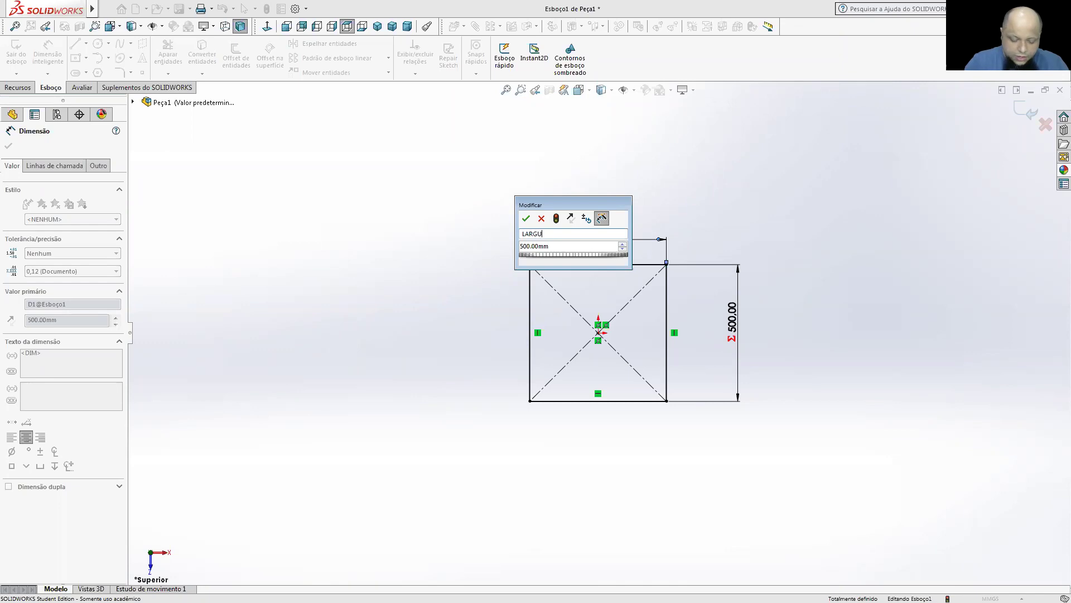
pyautogui.click(525, 219)
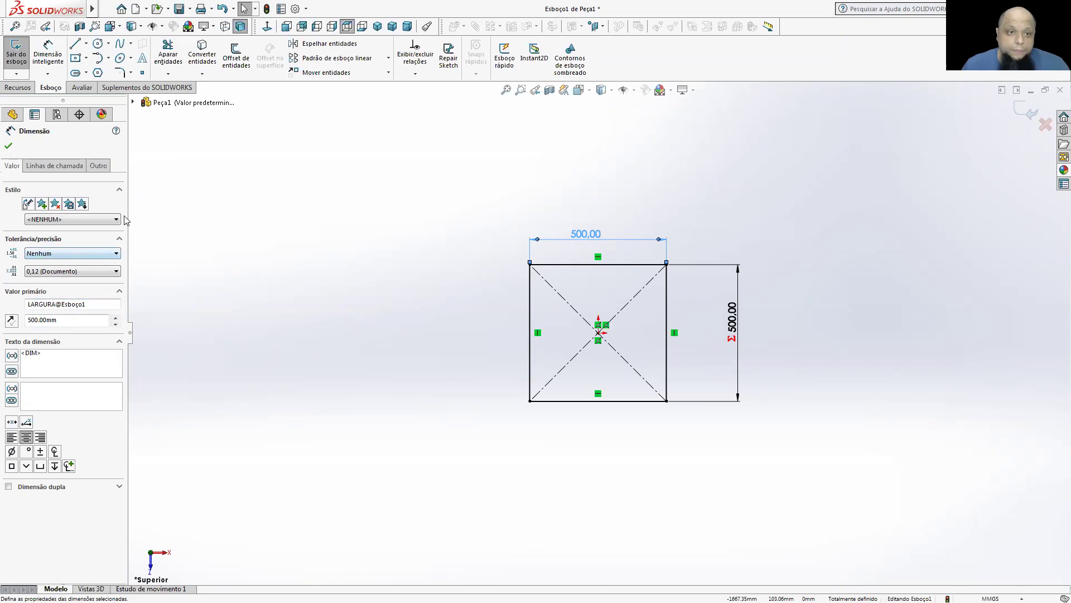
pyautogui.click(8, 146)
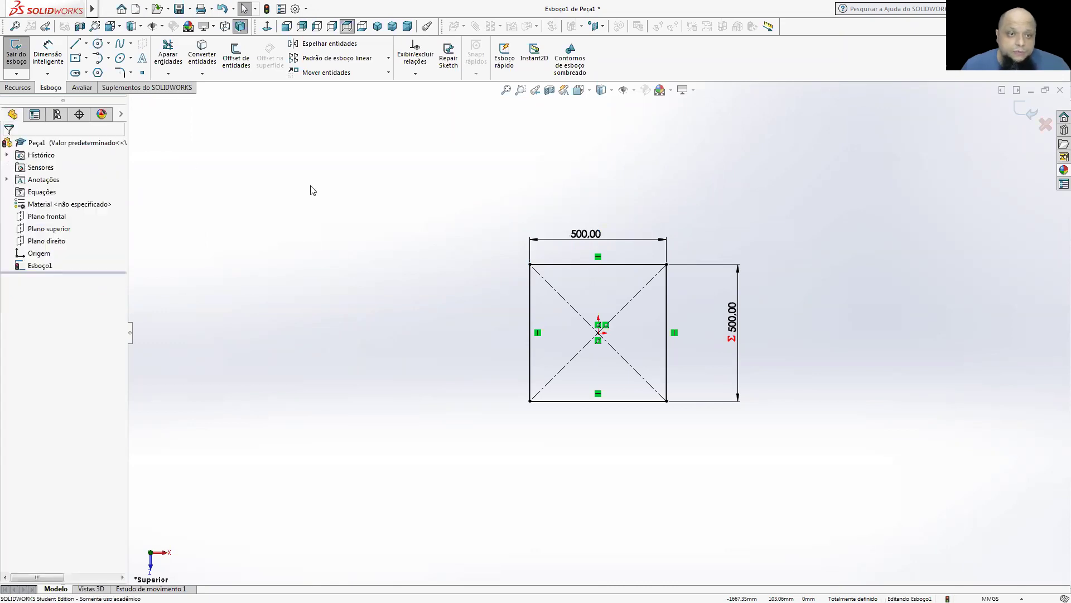
# Check which dimension name the existing equation refers to in the equation manager
pyautogui.rightClick(42, 192)
pyautogui.click(61, 207)
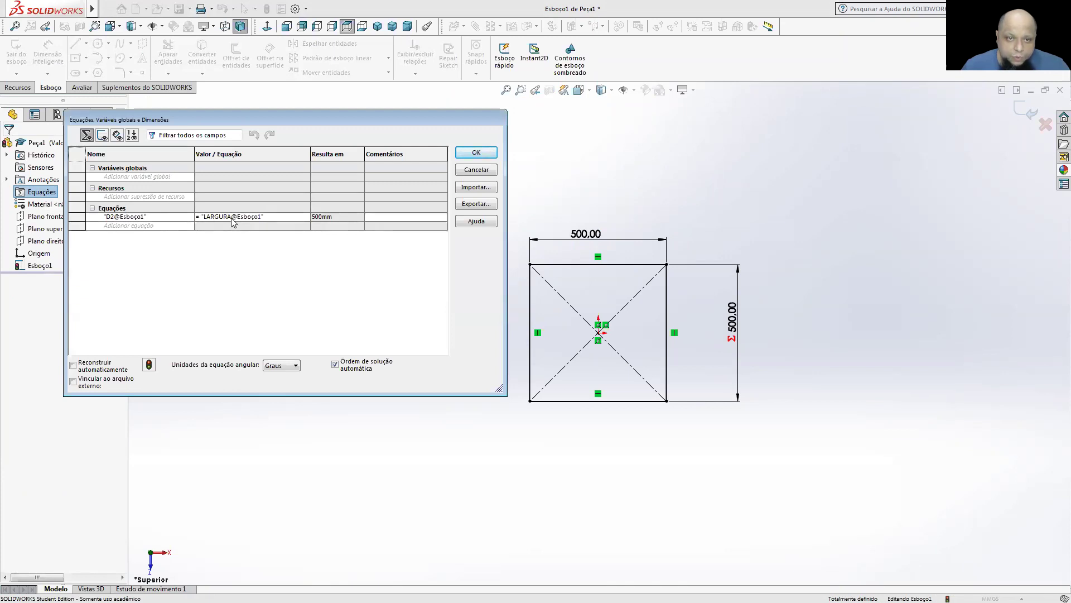
pyautogui.click(475, 151)
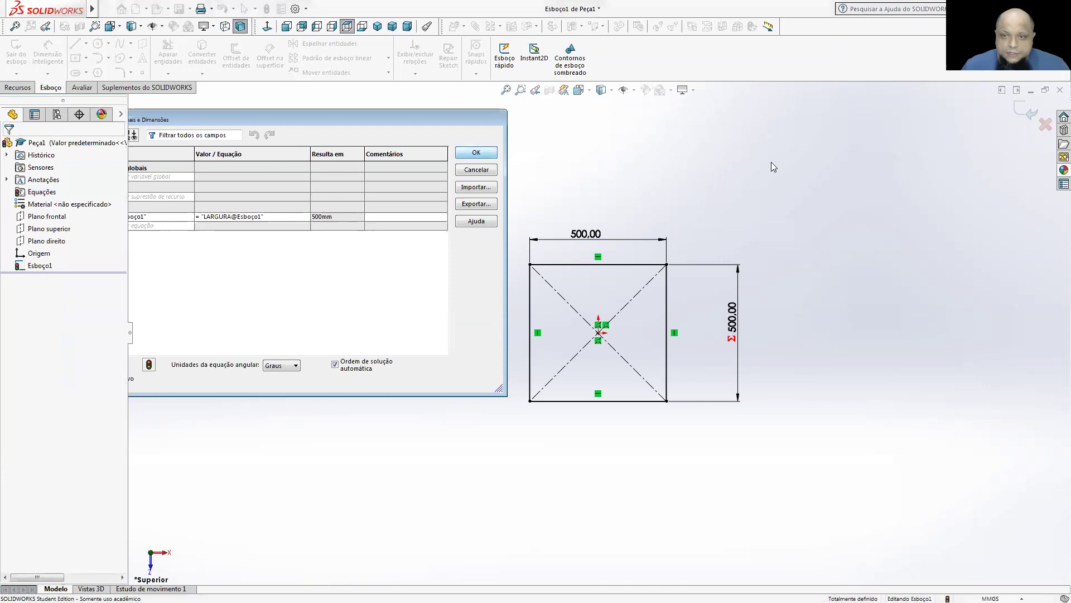
# Rename the square's vertical dimension to COMPRIMENTO, keeping its equation link to LARGURA
pyautogui.doubleClick(732, 317)
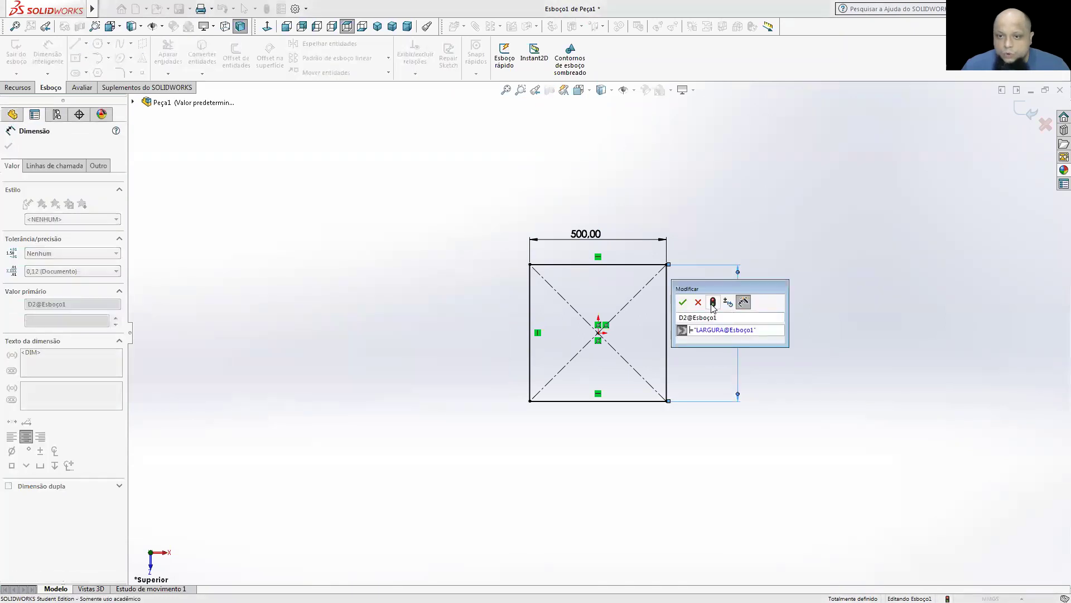
pyautogui.click(720, 317)
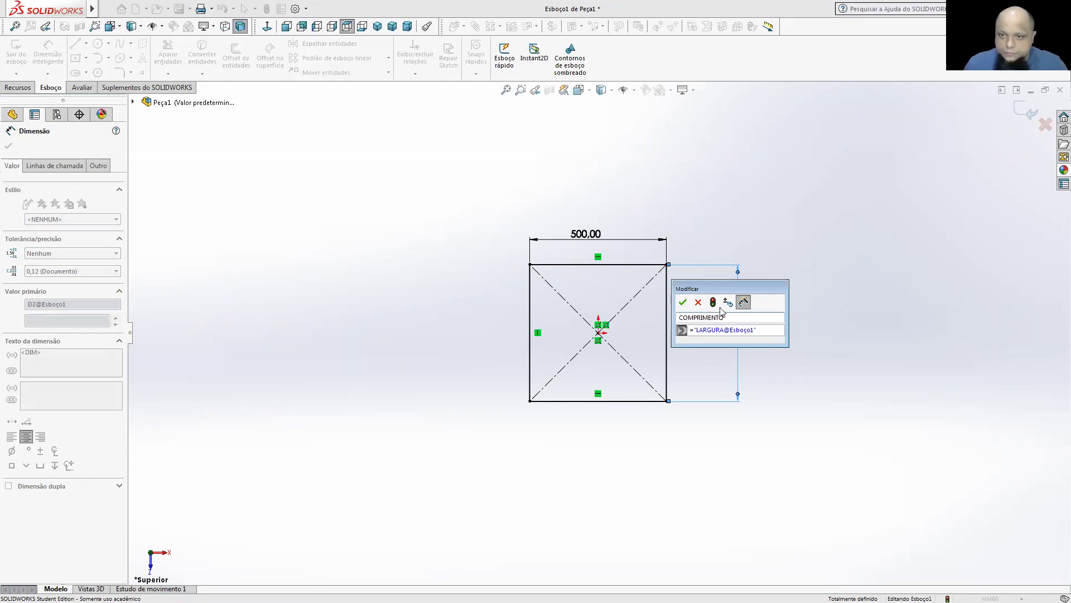
pyautogui.click(683, 302)
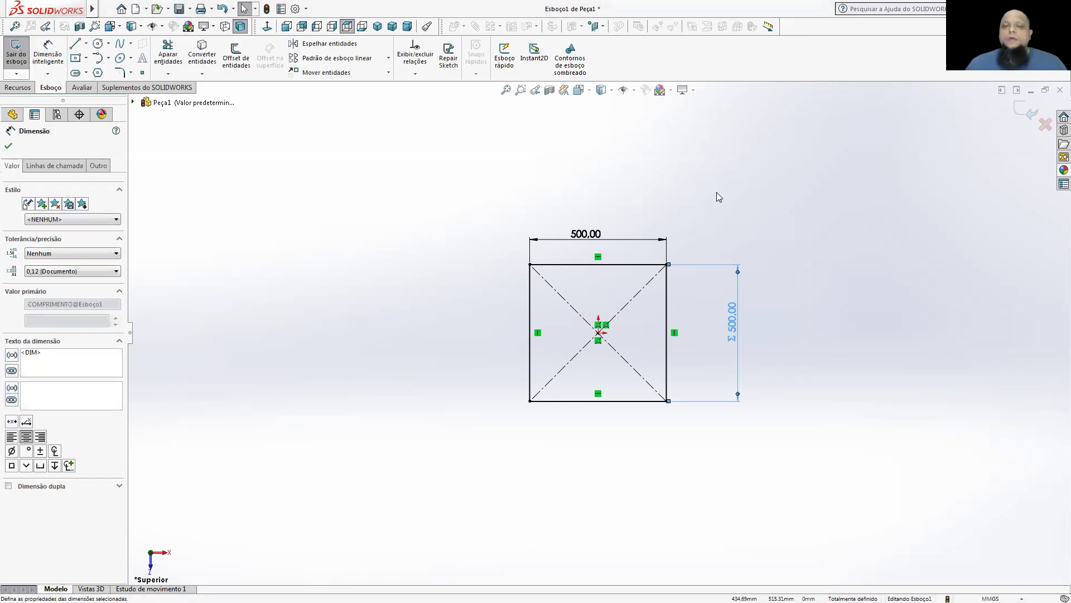
pyautogui.press('Escape')
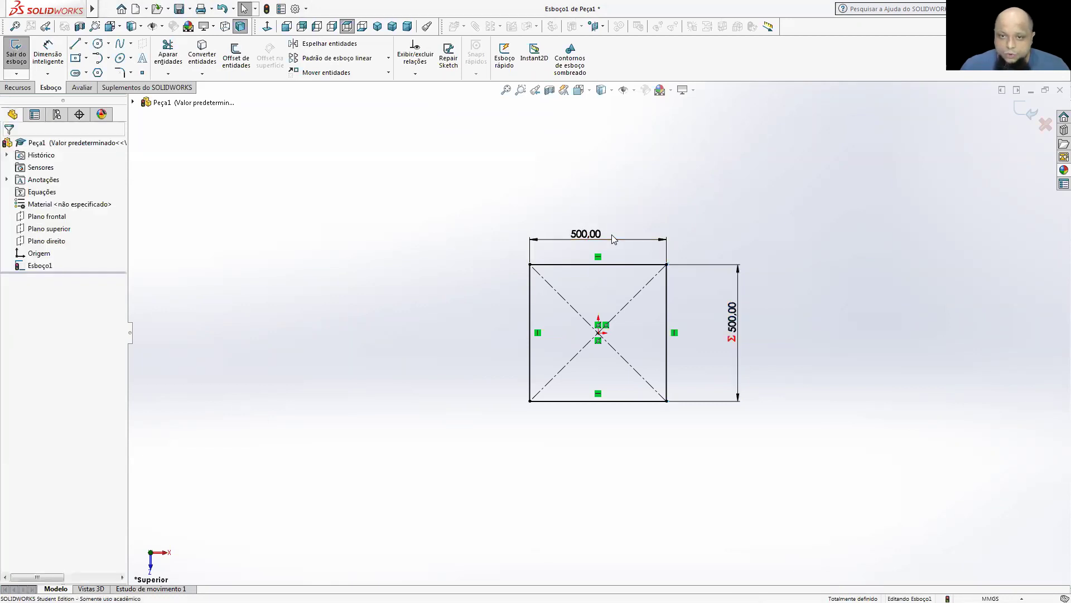
# Set the LARGURA dimension of the square with the sum 500+500
pyautogui.doubleClick(585, 235)
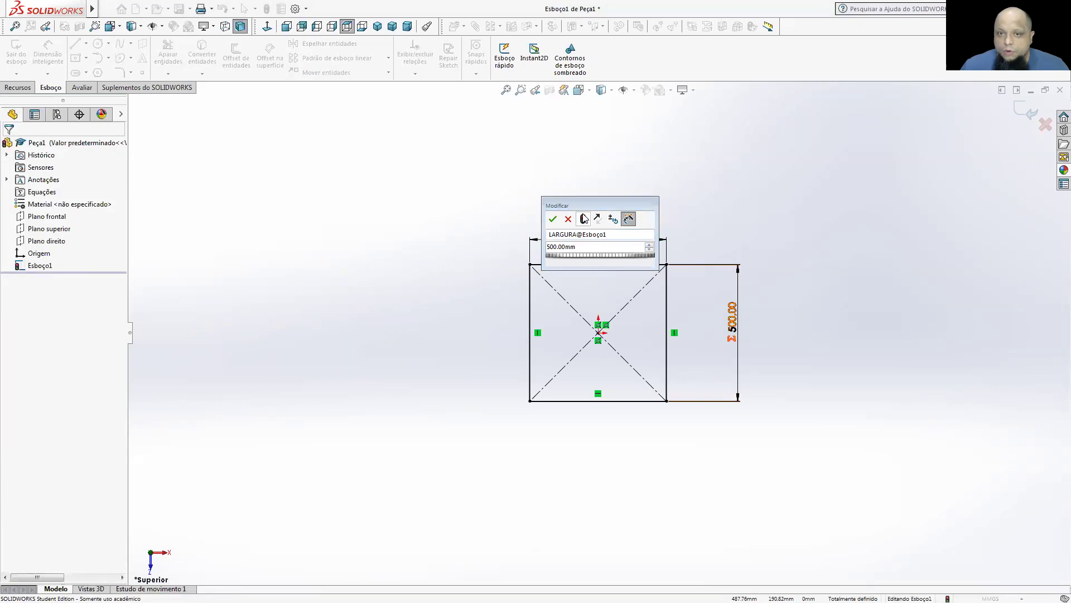
pyautogui.click(554, 219)
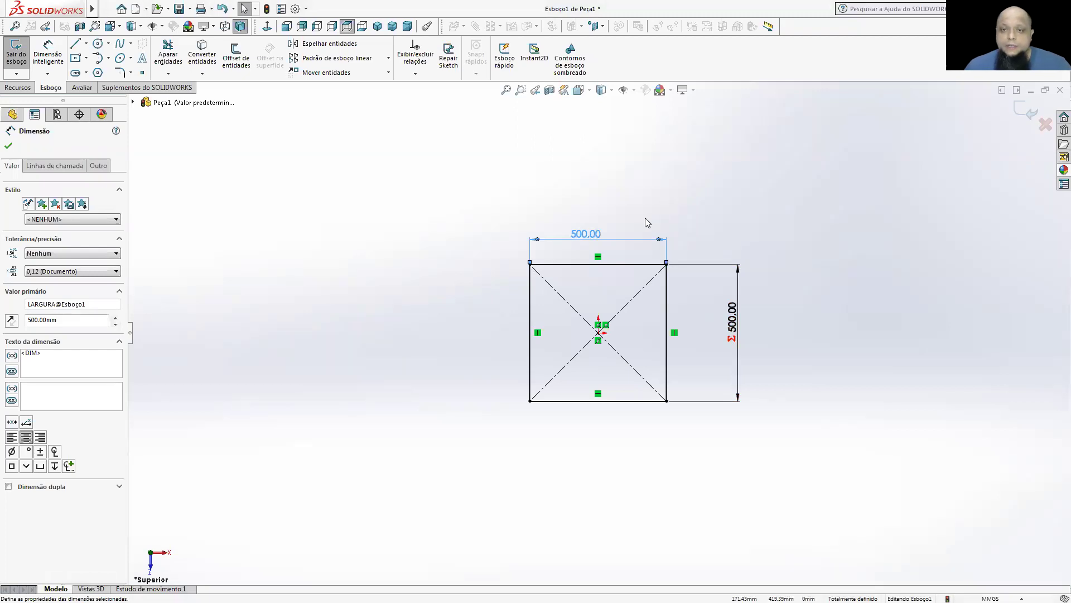
pyautogui.doubleClick(586, 235)
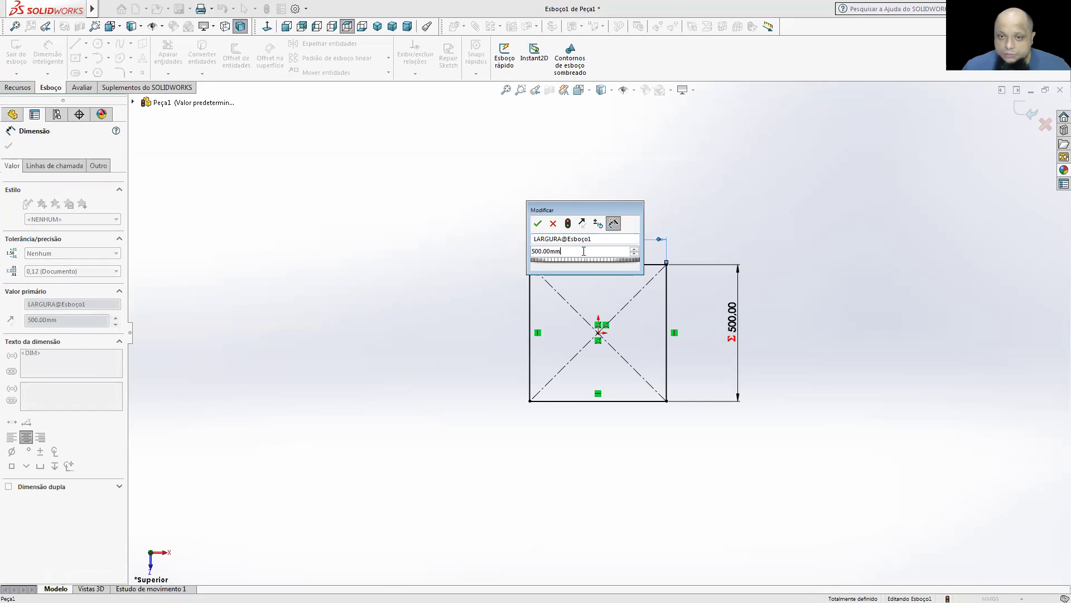
pyautogui.write('500')
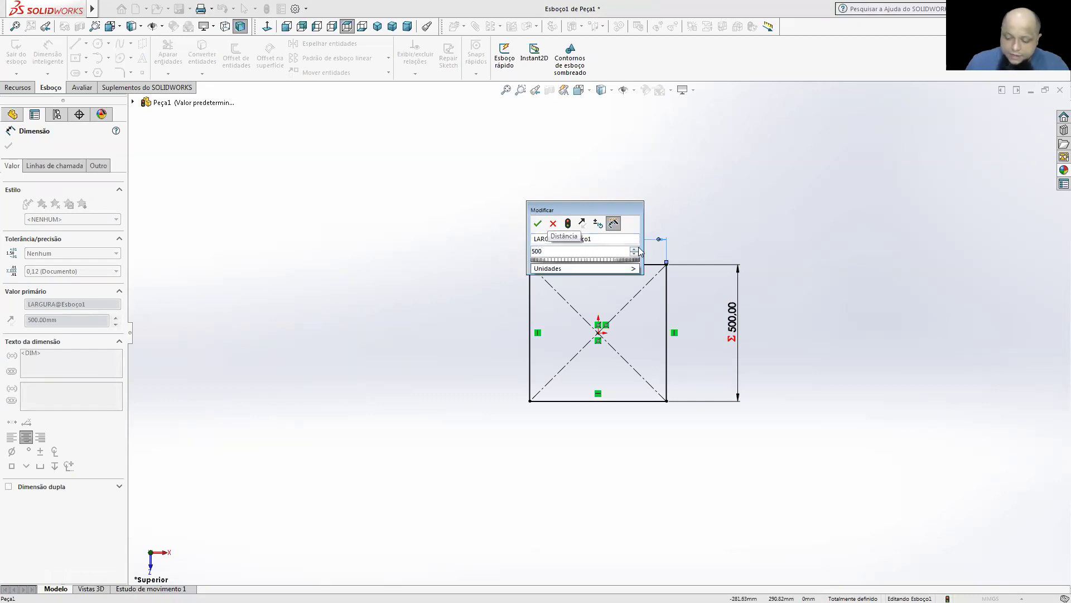
pyautogui.write('+500')
pyautogui.write('0')
pyautogui.press('BackSpace')
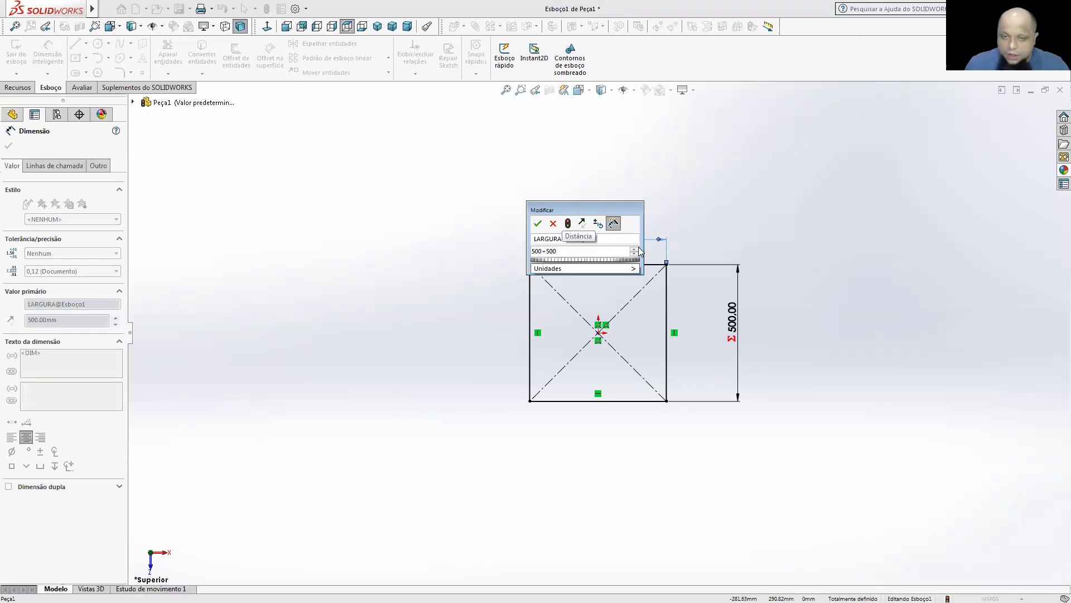
pyautogui.press('Return')
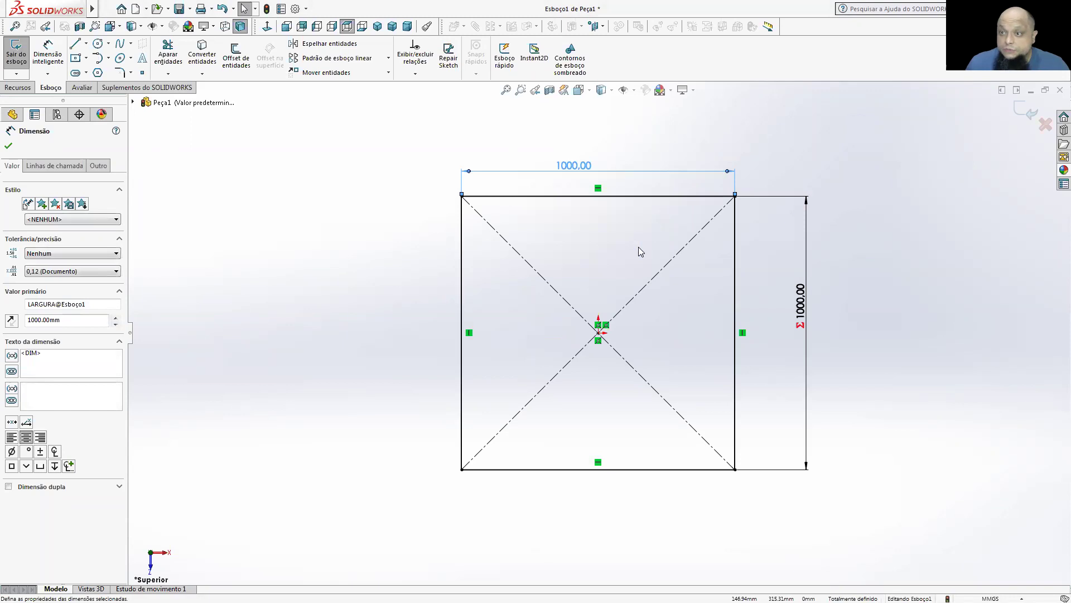
# Set the LARGURA dimension to 1 mm to test how the linked square resizes
pyautogui.doubleClick(590, 163)
pyautogui.write('1')
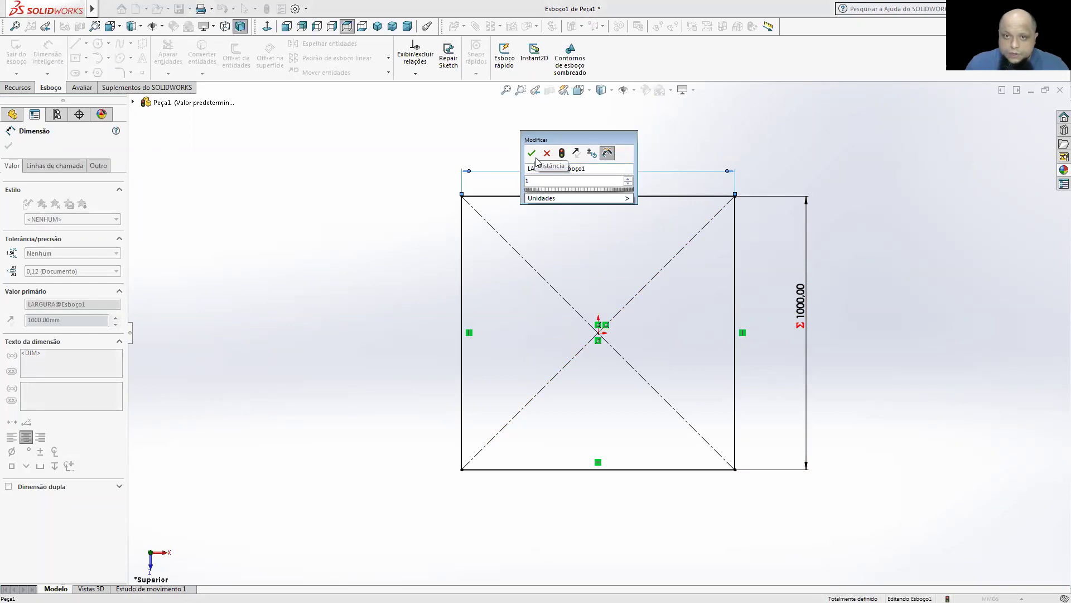
pyautogui.press('Return')
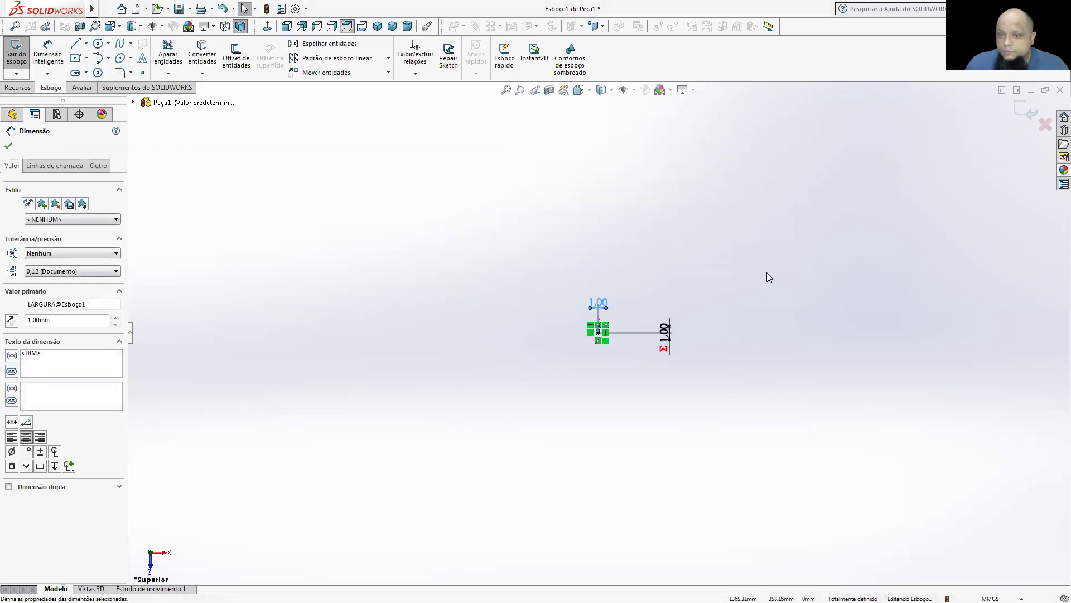
# Set the LARGURA dimension to 1000 mm and finish editing the dimension
pyautogui.doubleClick(602, 303)
pyautogui.write('1000')
pyautogui.press('Return')
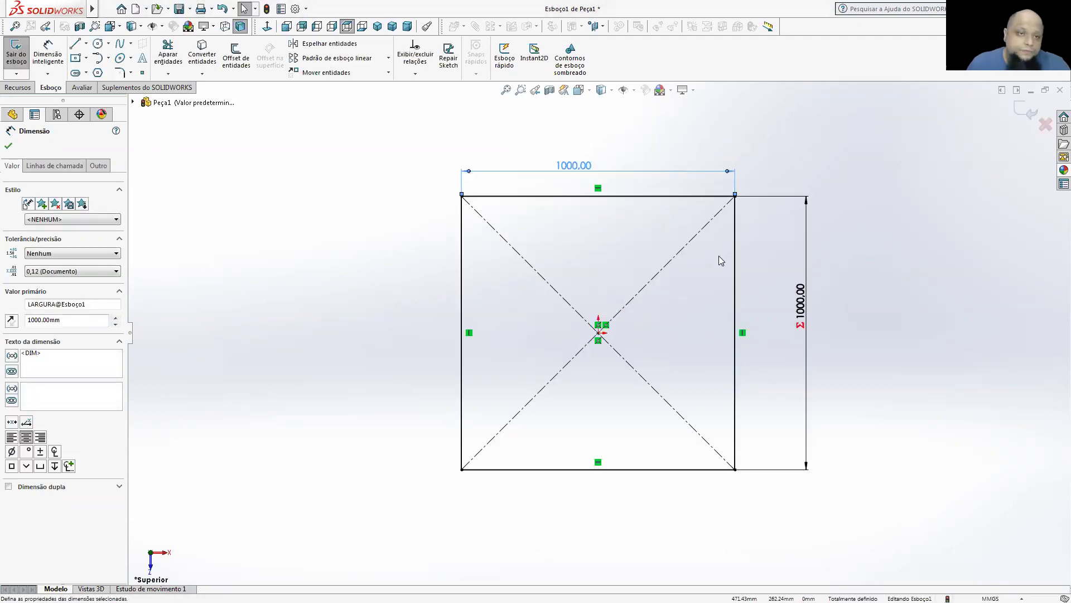
pyautogui.click(8, 147)
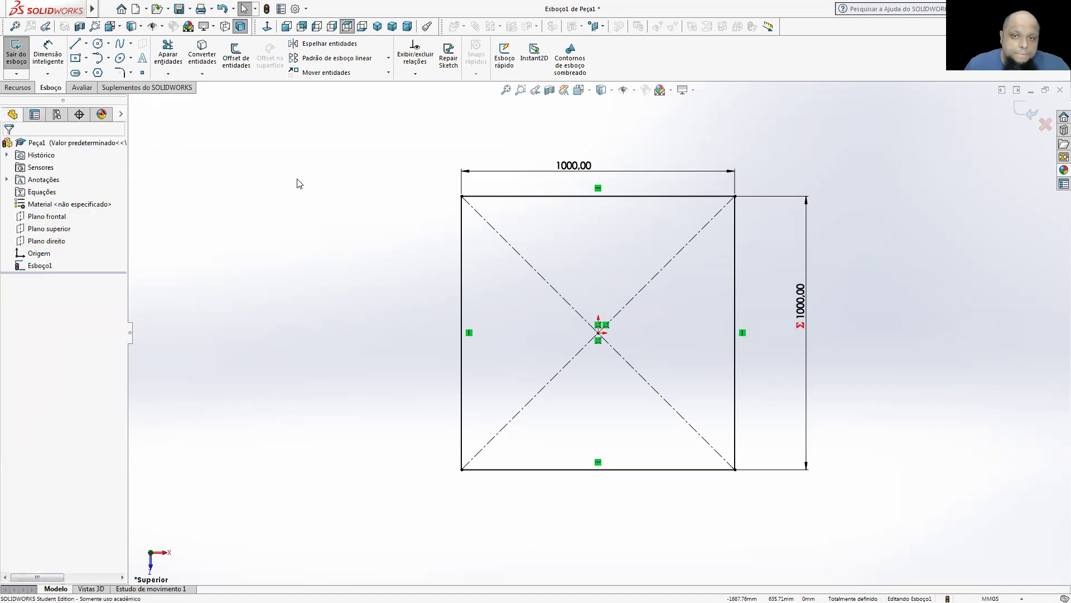
# Extrude the square sketch as a blind boss with its depth linked to the width by the equation ="LARGURA@Esboço1"
pyautogui.click(19, 88)
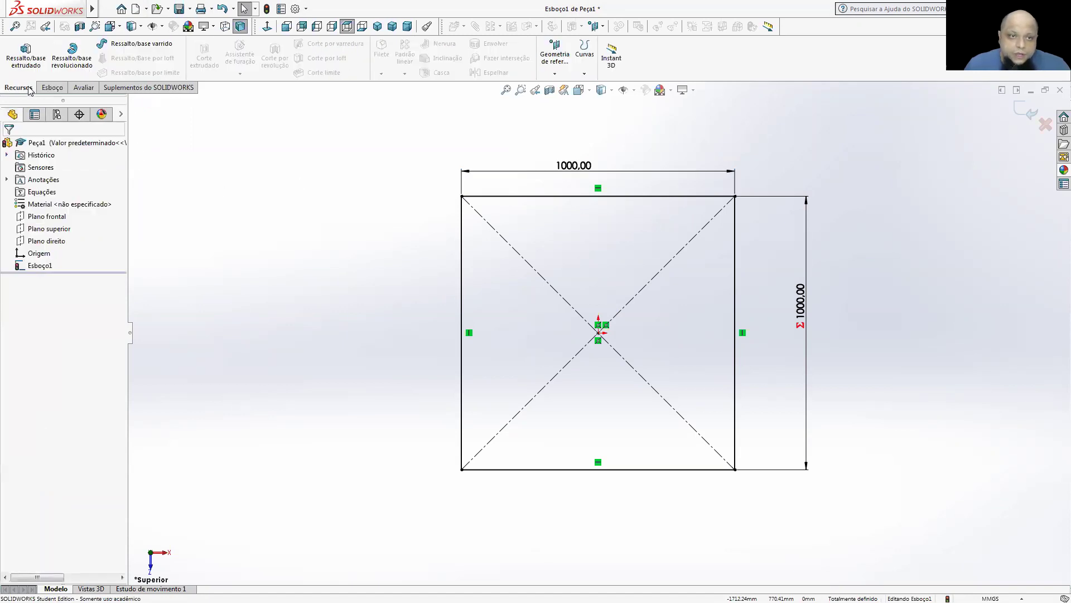
pyautogui.click(30, 70)
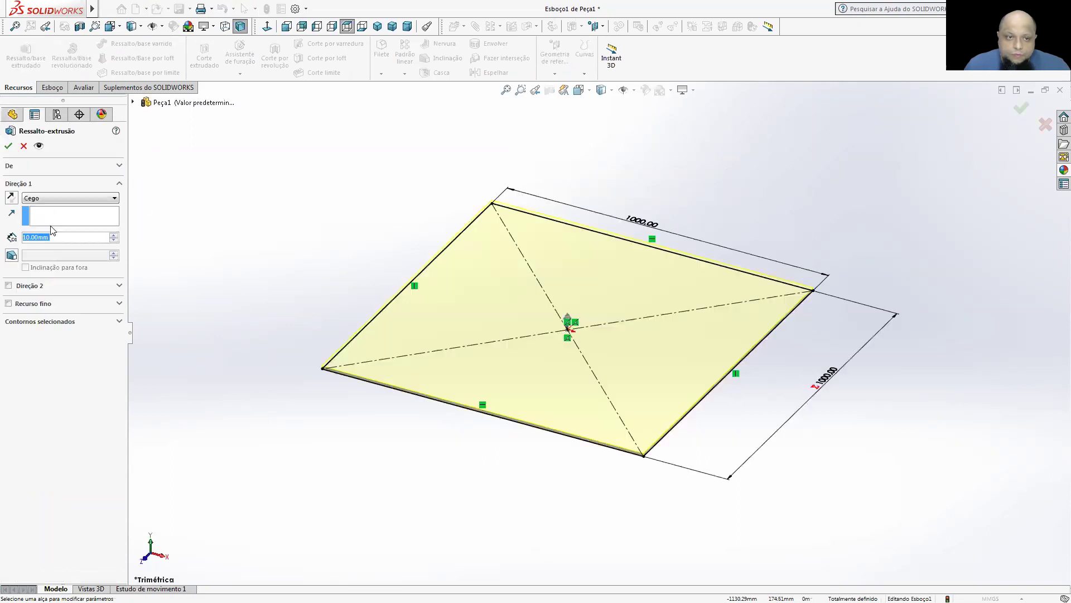
pyautogui.write('1000')
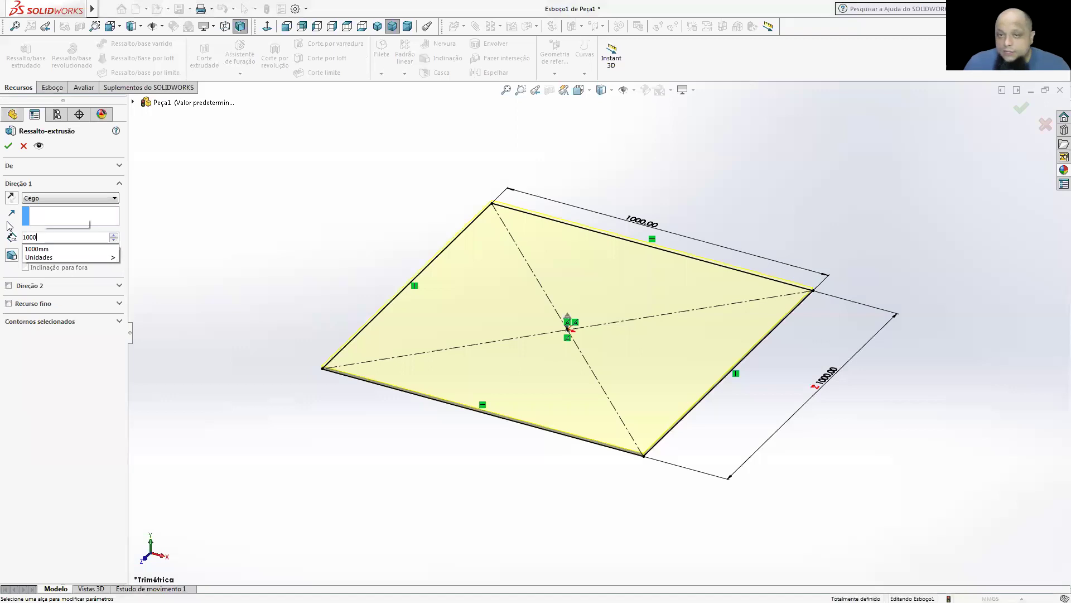
pyautogui.doubleClick(28, 237)
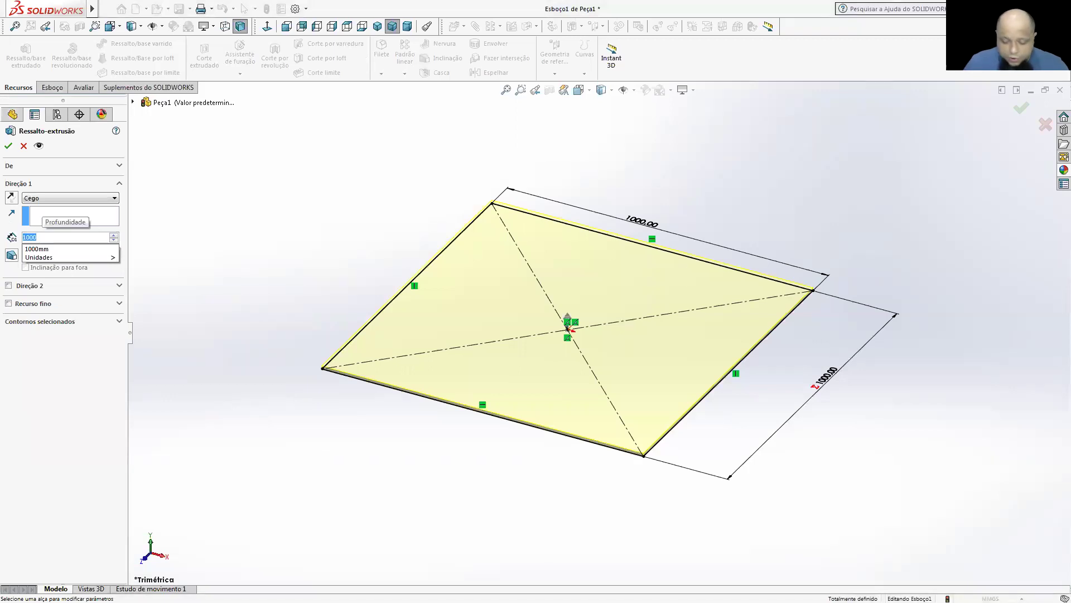
pyautogui.write('=')
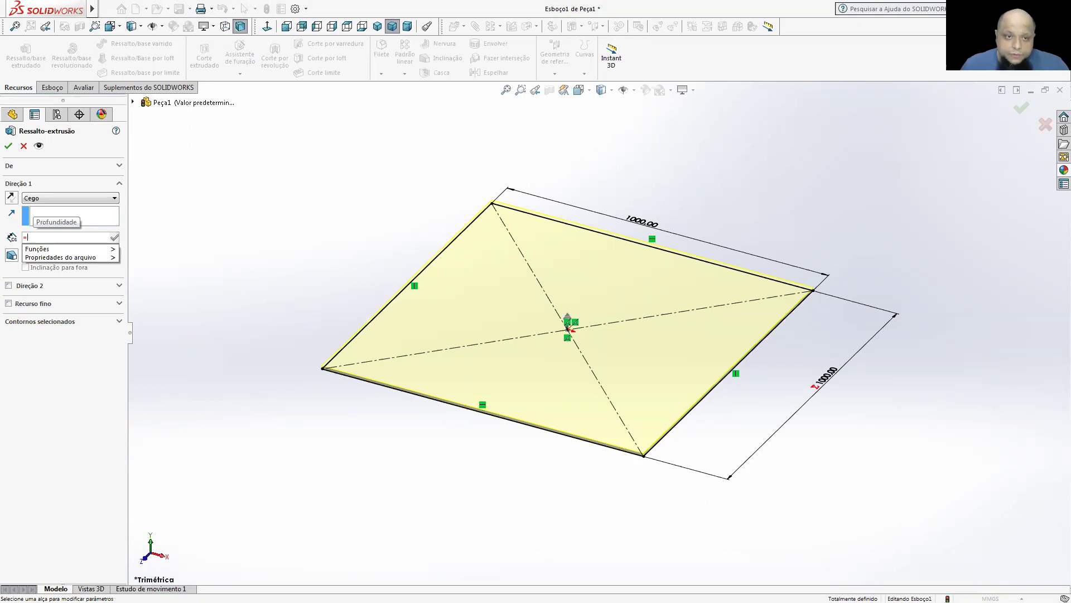
pyautogui.moveTo(20, 249)
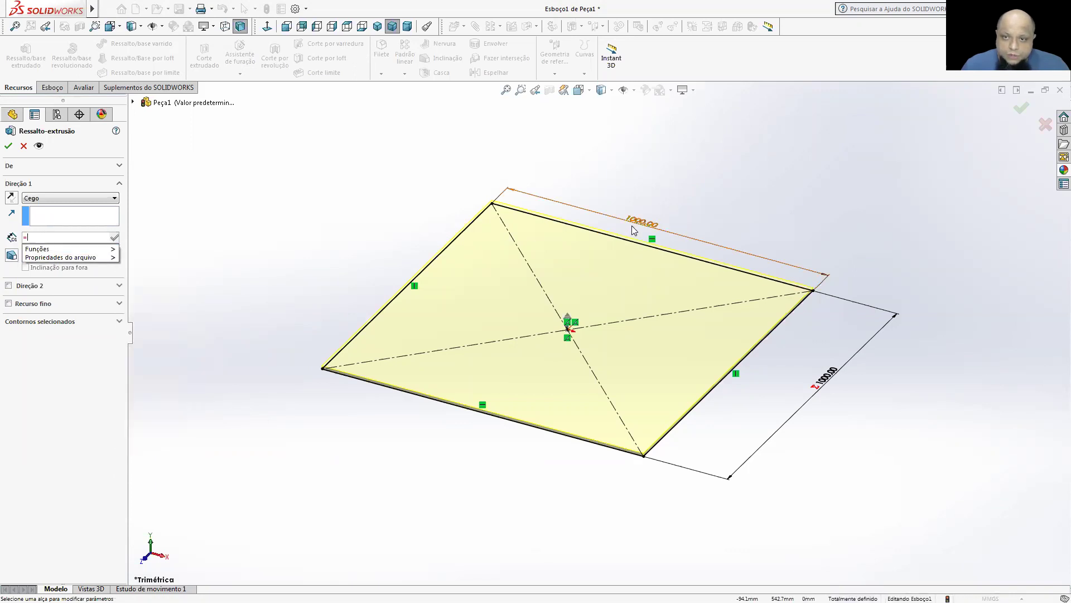
pyautogui.click(639, 225)
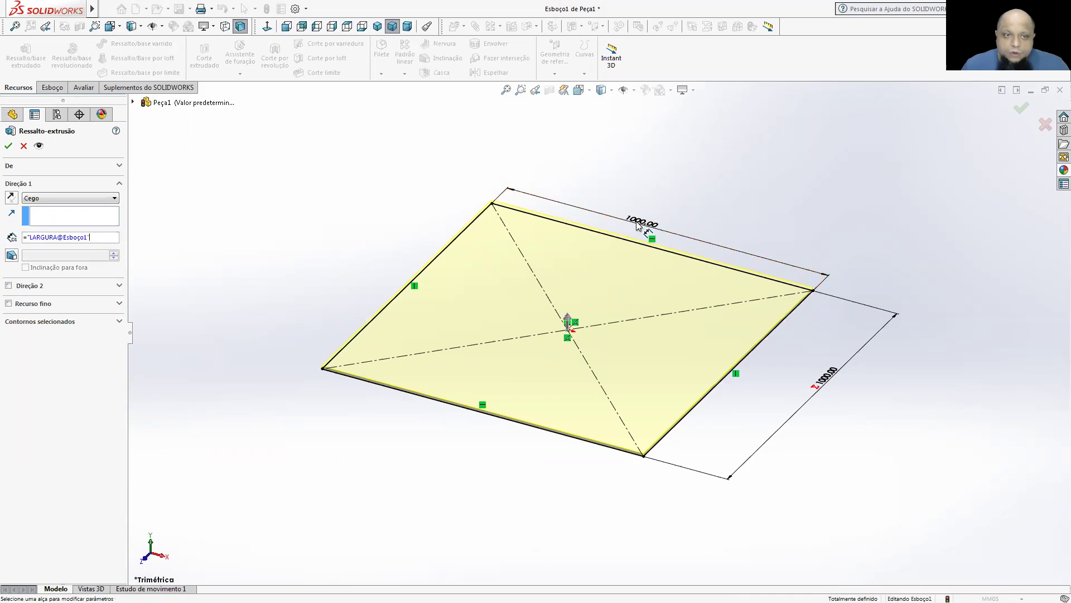
pyautogui.click(8, 147)
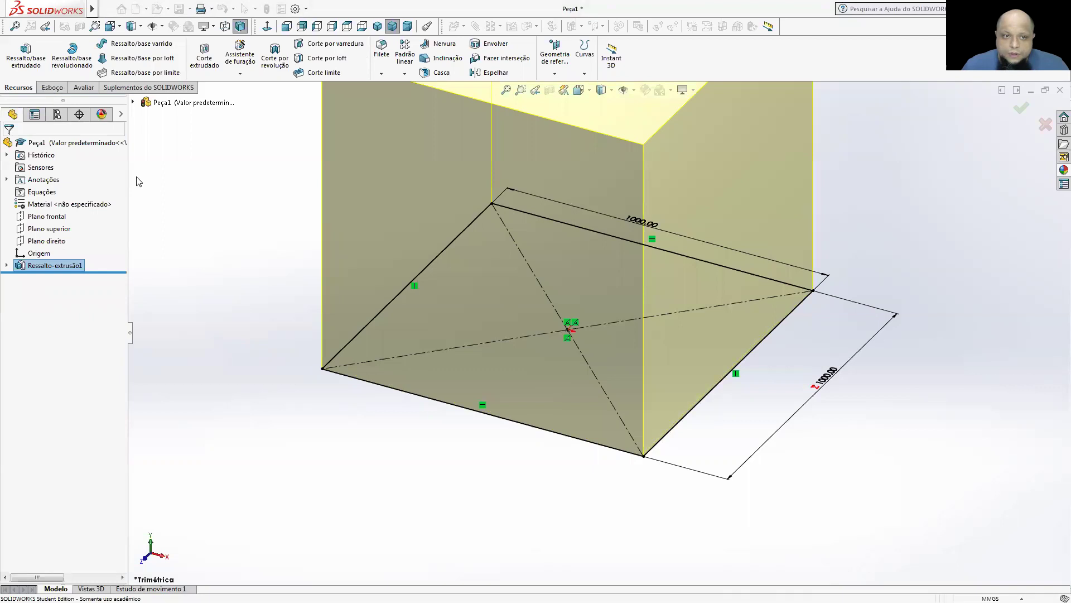
# Evaluate the mass properties of the extruded cube and examine its mass and volume, narrowing the results window
pyautogui.scroll(6, 557, 293)
pyautogui.moveTo(524, 301); pyautogui.dragTo(485, 208, button='middle')
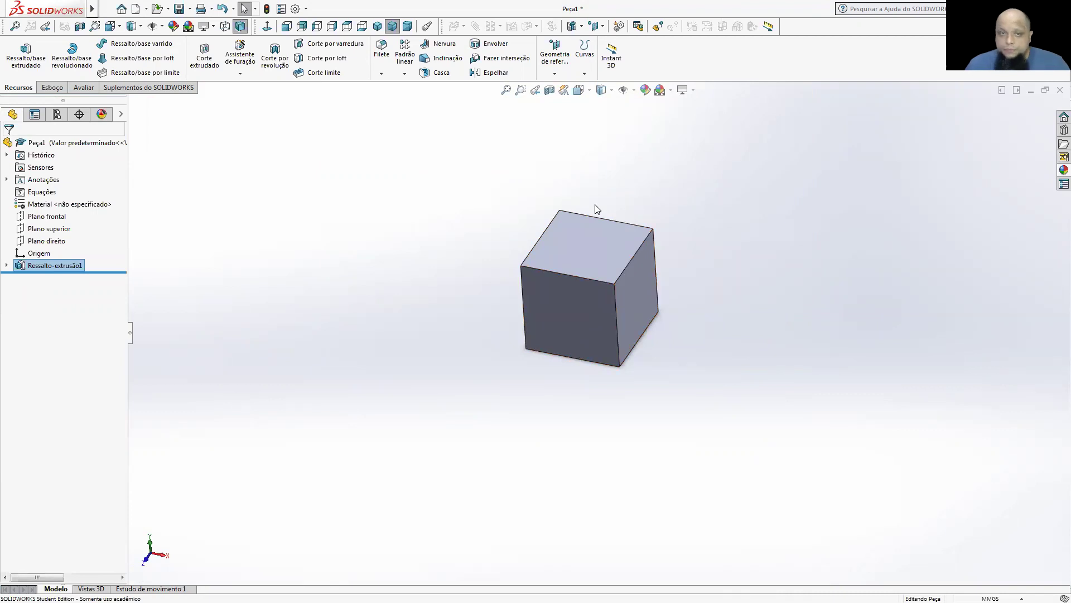
pyautogui.click(78, 89)
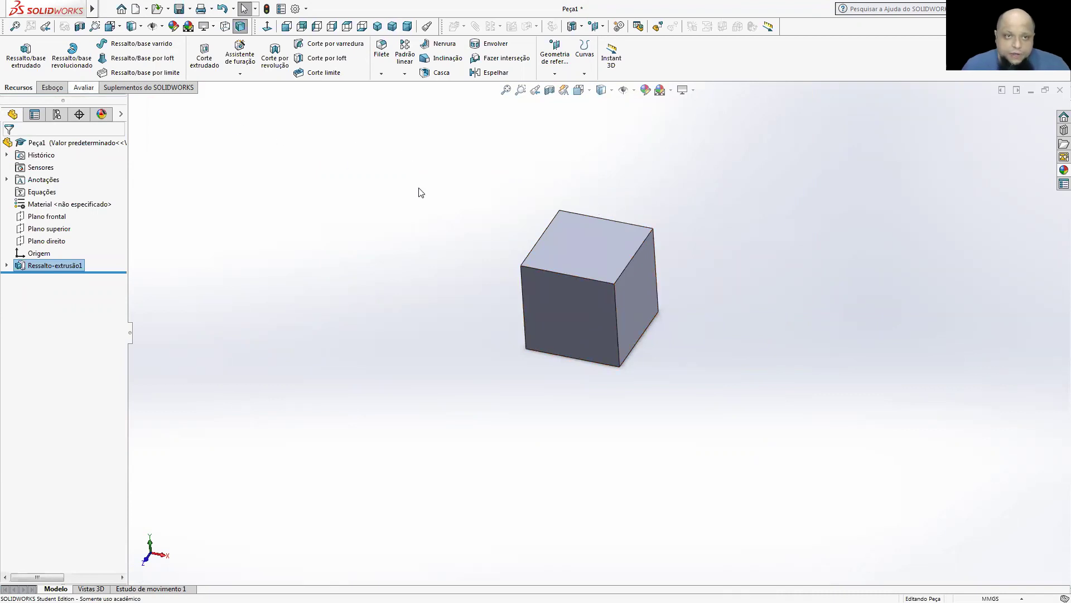
pyautogui.click(95, 55)
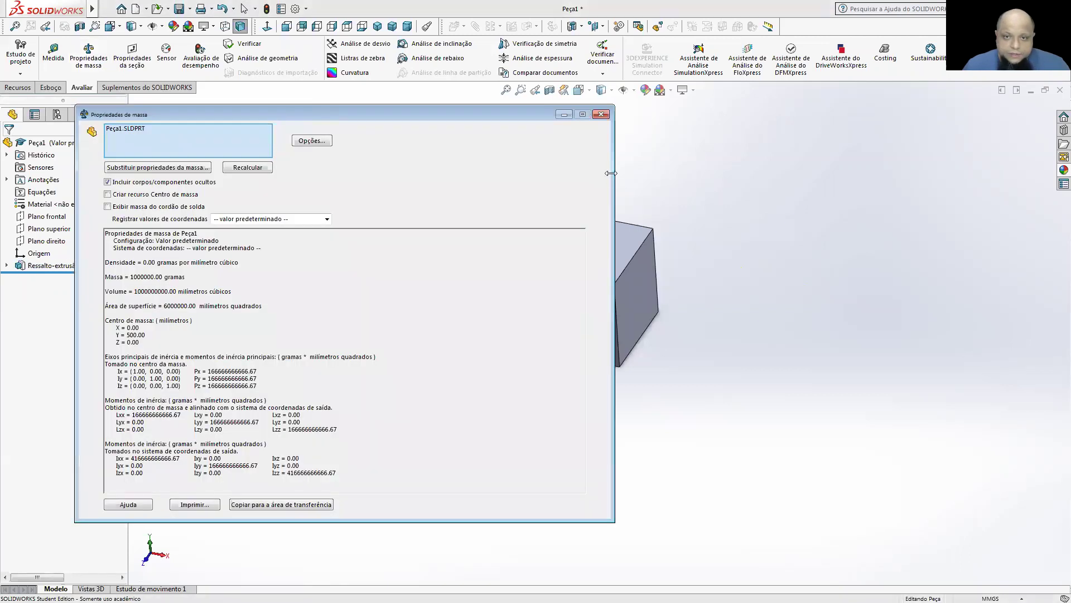
pyautogui.moveTo(611, 173); pyautogui.dragTo(490, 174)
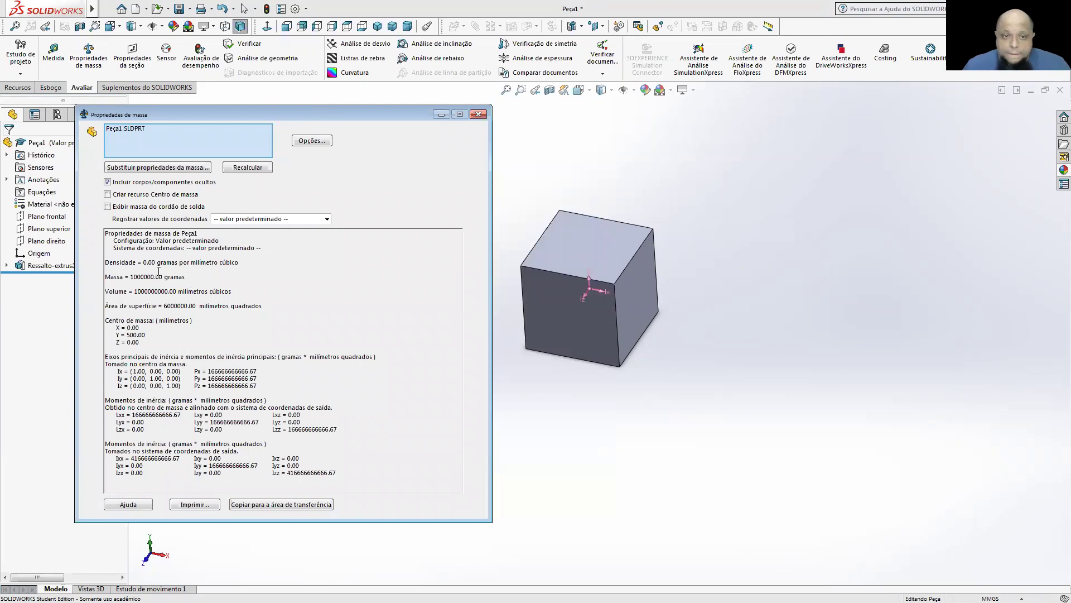
pyautogui.moveTo(164, 278); pyautogui.dragTo(134, 273)
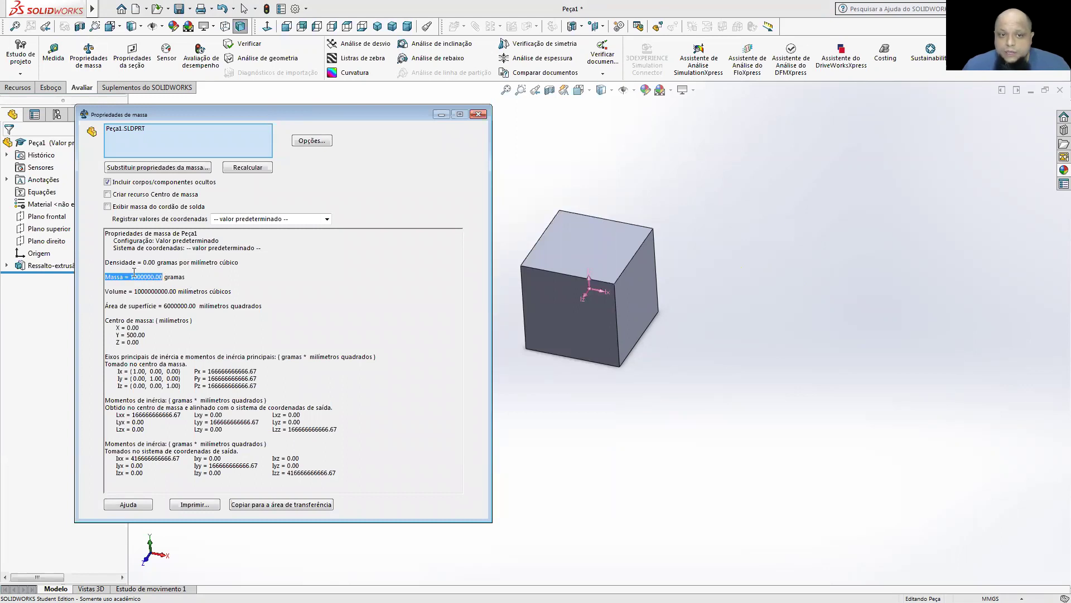
pyautogui.click(244, 283)
pyautogui.moveTo(173, 289); pyautogui.dragTo(133, 290)
pyautogui.click(283, 294)
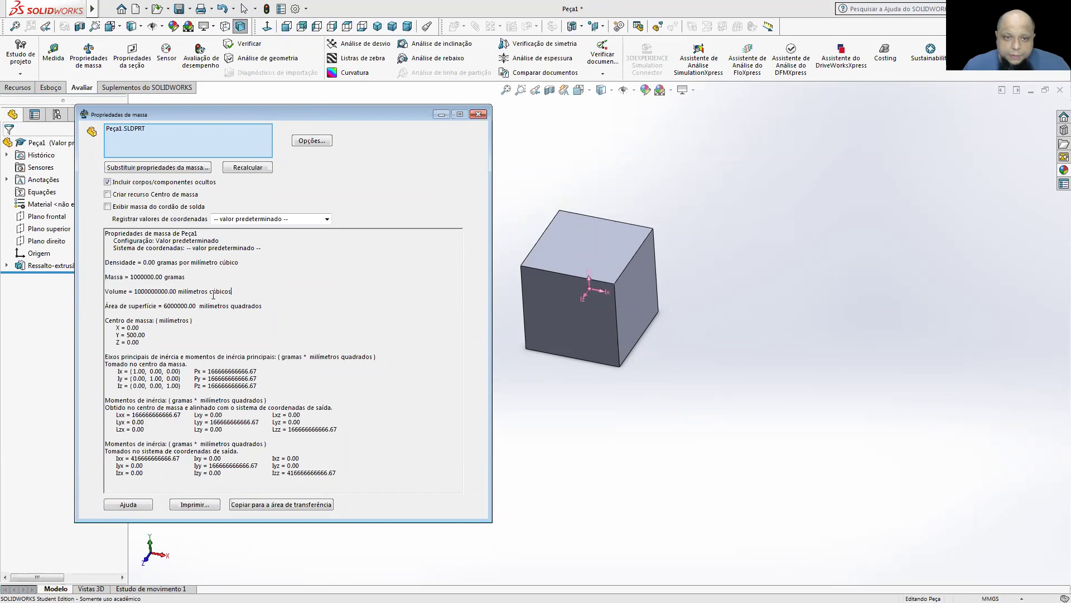
# Switch the mass property options to custom units and set the volume unit to cubic metres
pyautogui.click(311, 141)
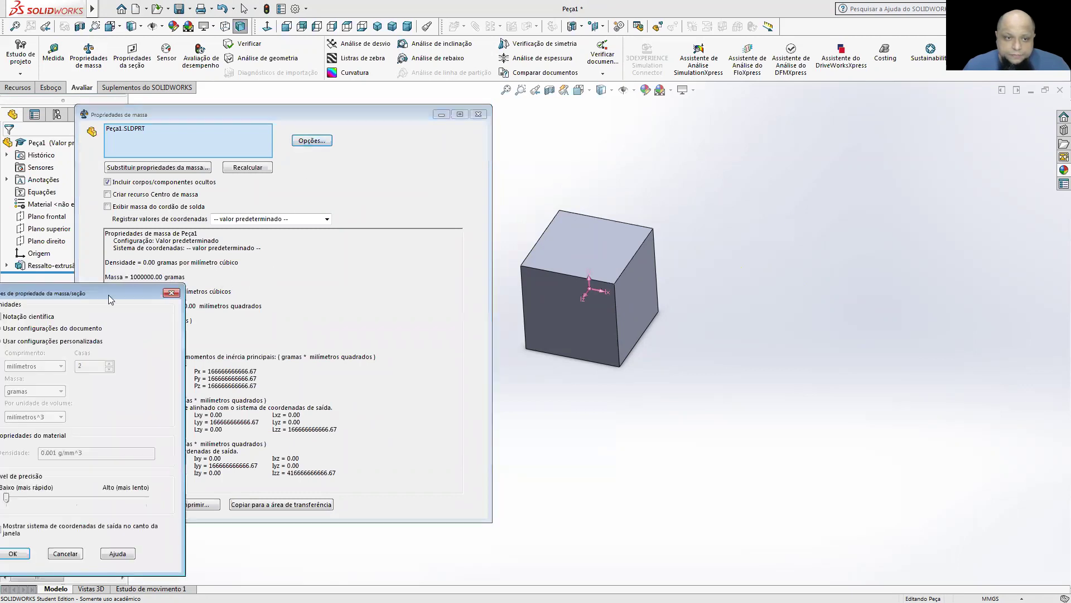
pyautogui.moveTo(89, 296); pyautogui.dragTo(333, 211)
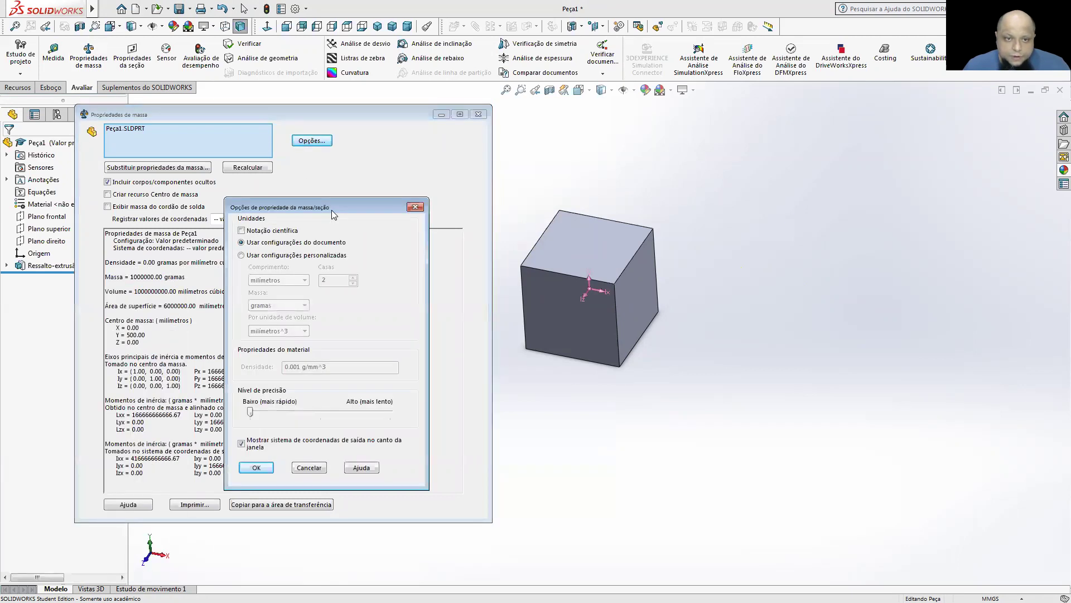
pyautogui.click(241, 255)
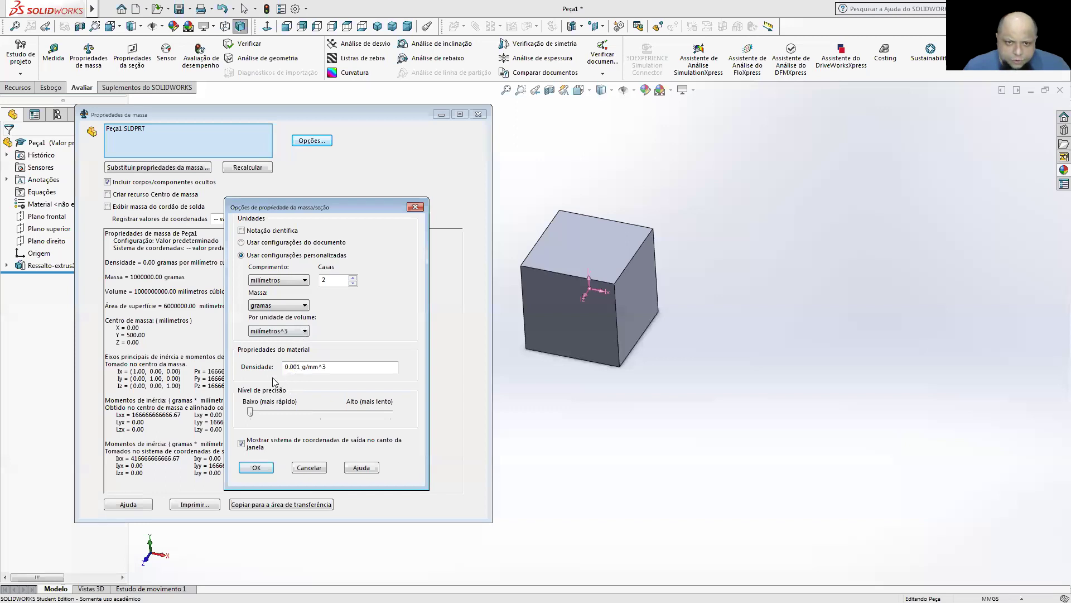
pyautogui.click(257, 468)
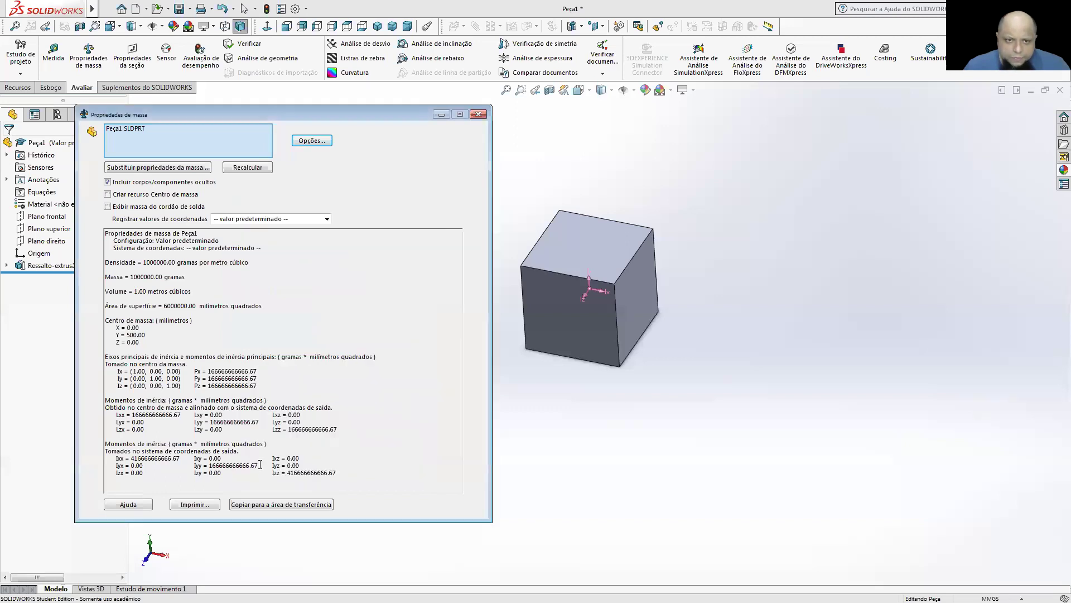
# Check the cube's volume in the mass properties, and show the part in isometric view
pyautogui.moveTo(187, 291); pyautogui.dragTo(110, 289)
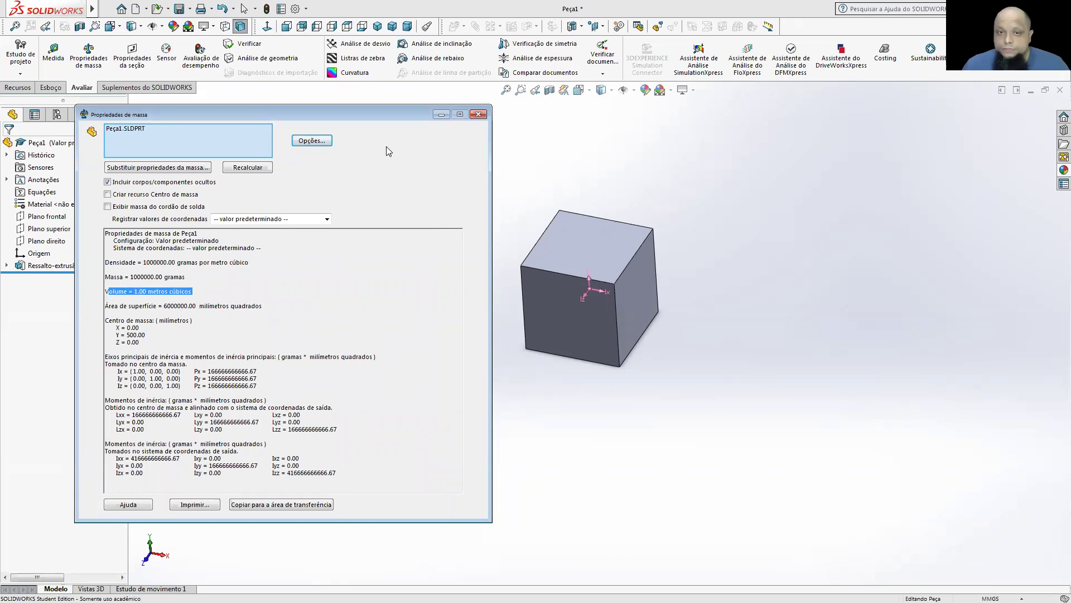
pyautogui.click(478, 114)
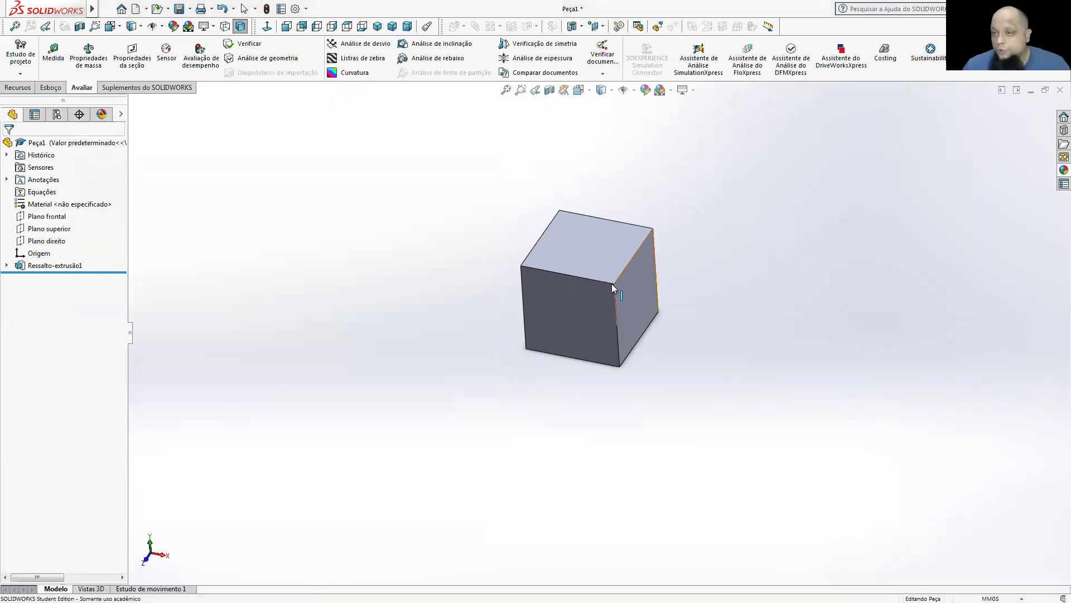
pyautogui.click(377, 26)
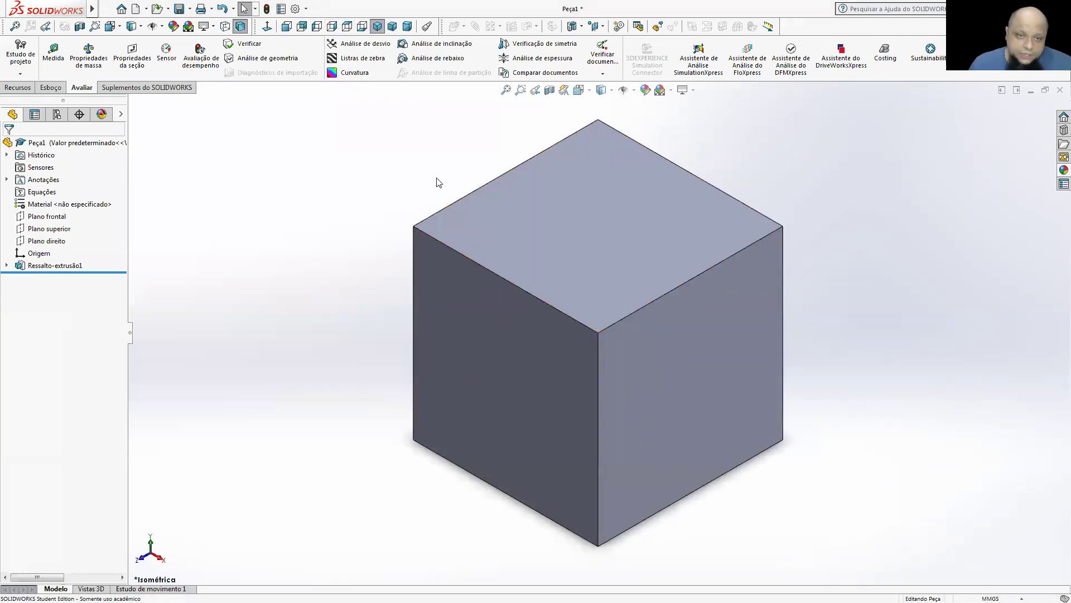
# Review the equations that drive the sketch length and extrusion depth, and inspect the depth in the boss extrusion's definition
pyautogui.rightClick(54, 195)
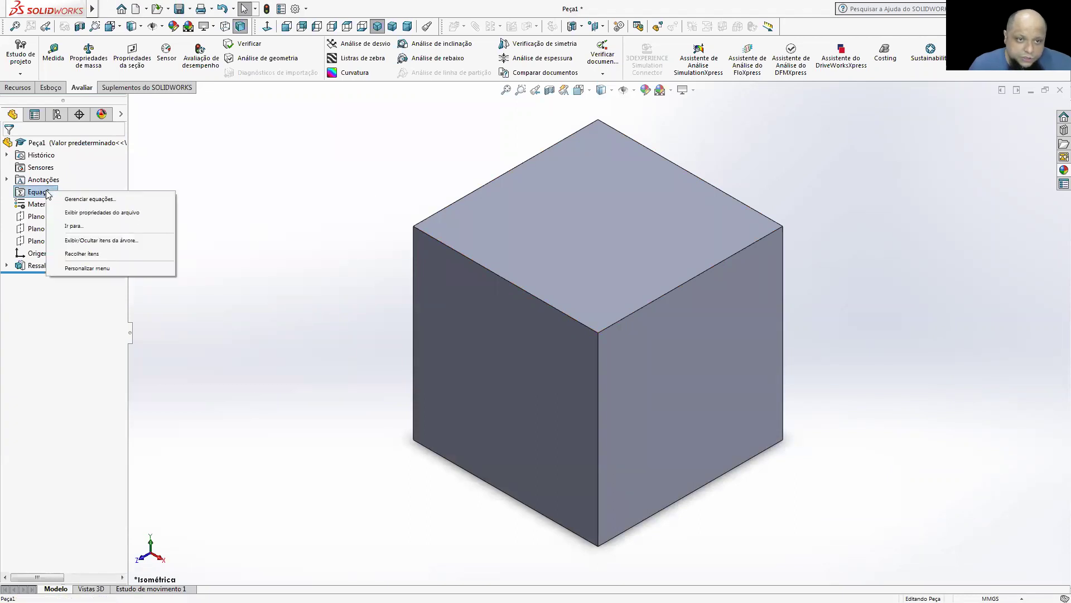
pyautogui.click(140, 199)
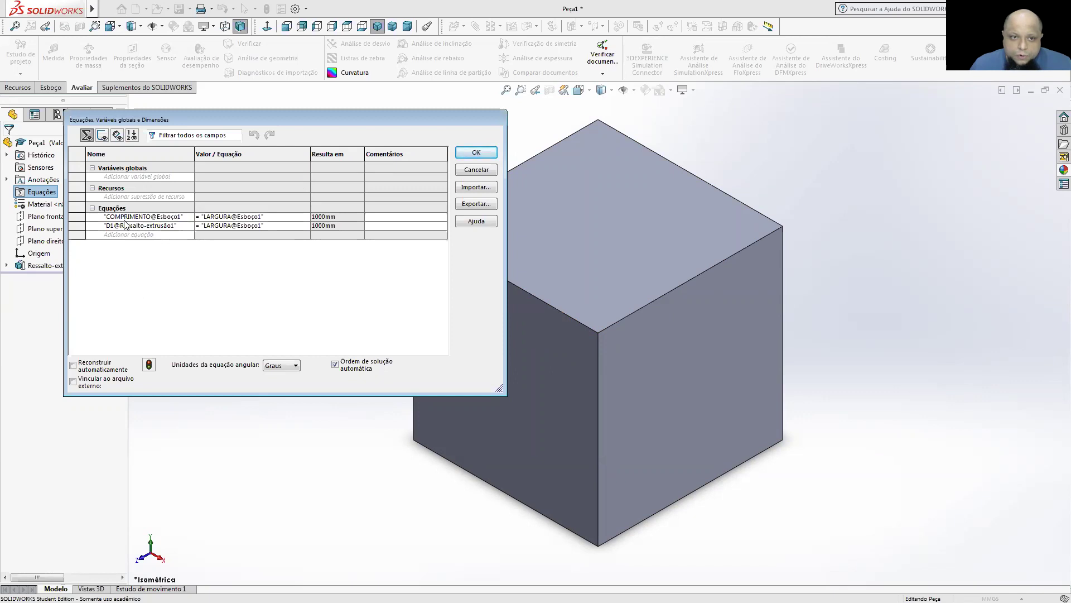
pyautogui.click(475, 158)
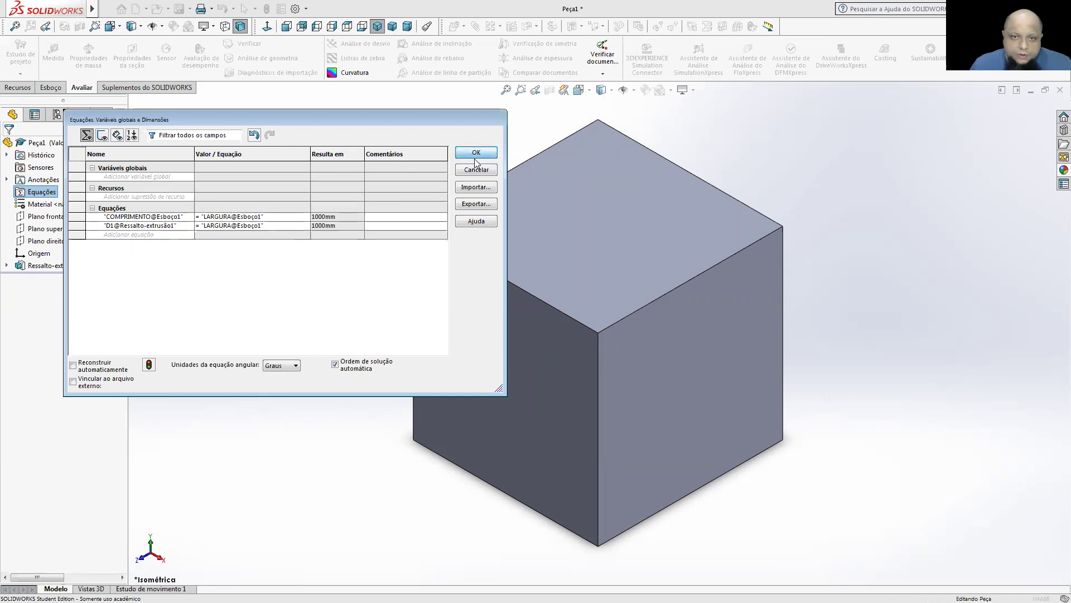
pyautogui.rightClick(19, 266)
pyautogui.click(53, 231)
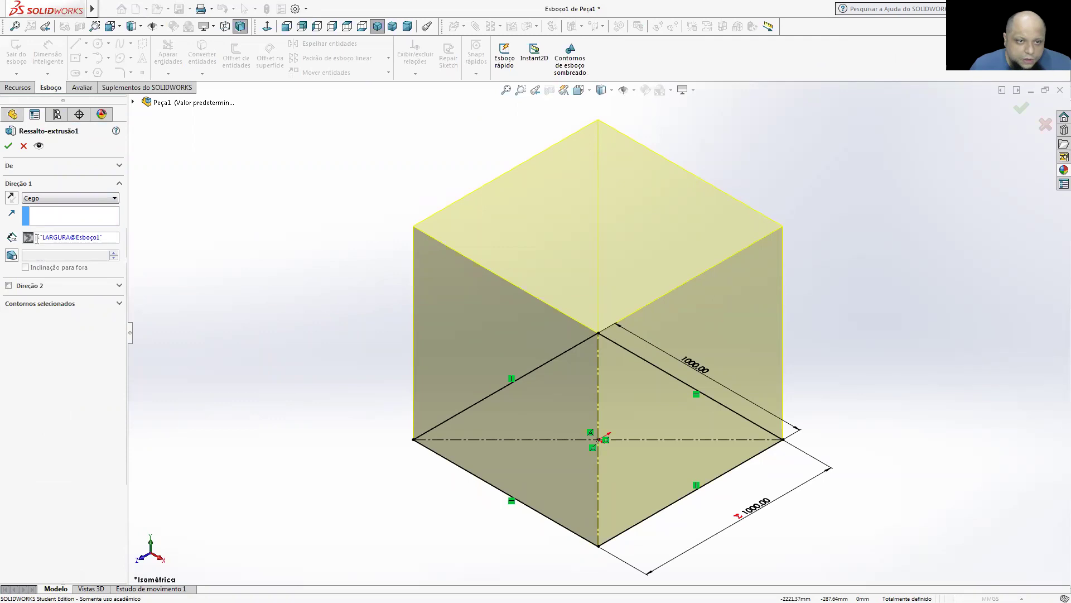
pyautogui.click(8, 146)
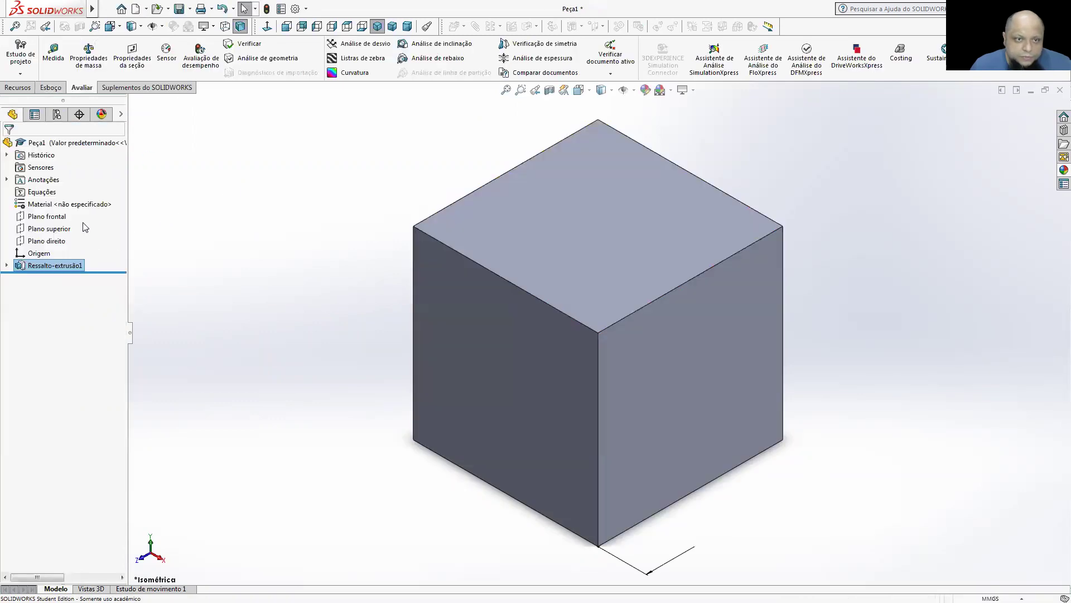
# Try to rename the extrusion depth dimension D1 to ALTURA inside the equation list
pyautogui.rightClick(50, 192)
pyautogui.click(94, 196)
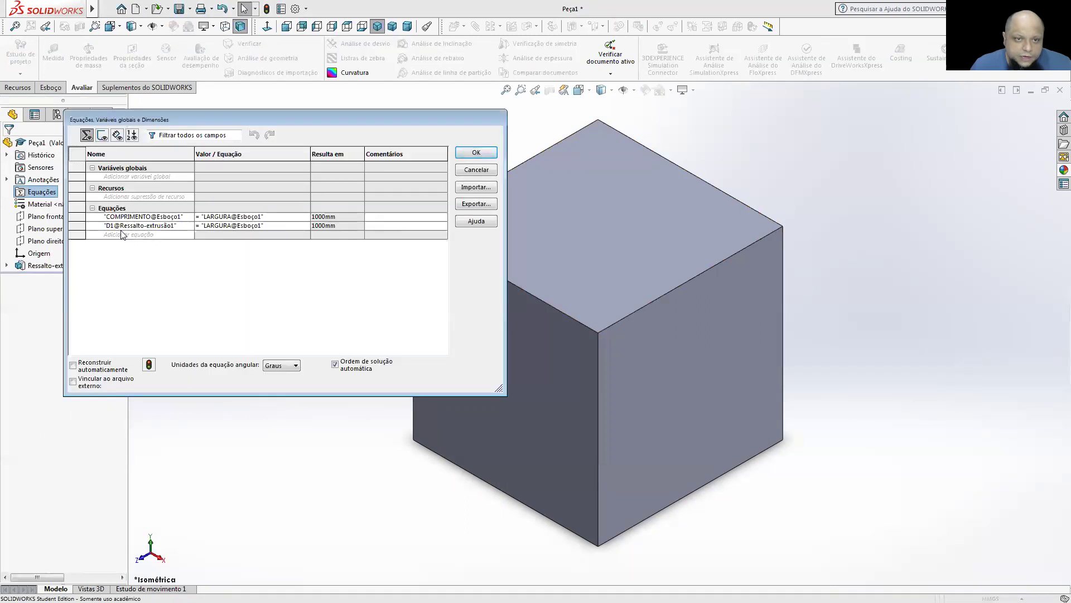
pyautogui.doubleClick(113, 226)
pyautogui.press('Delete')
pyautogui.write('ALTURA')
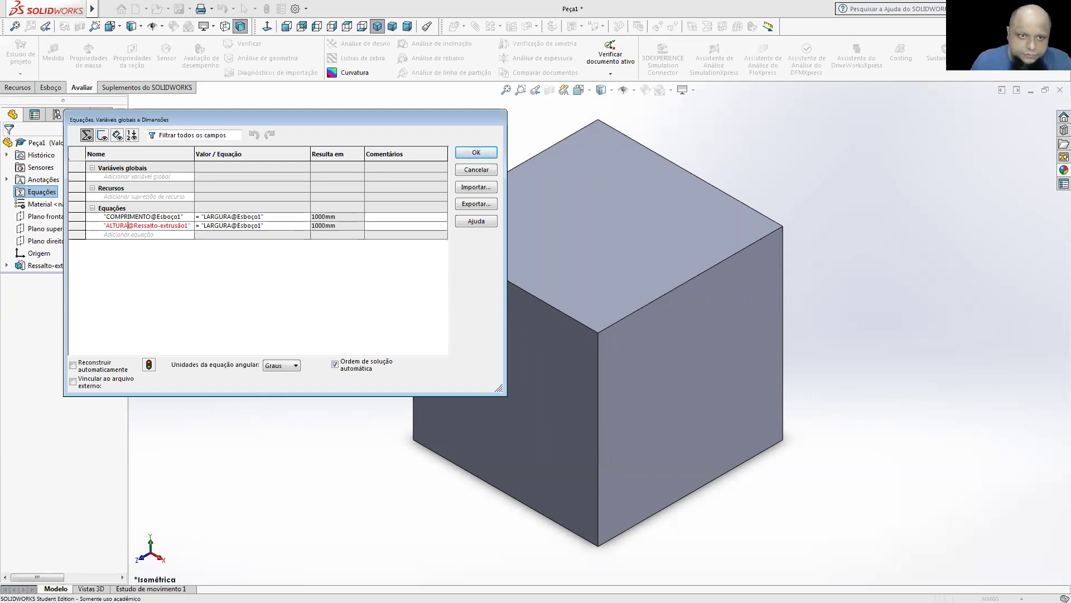
pyautogui.click(474, 153)
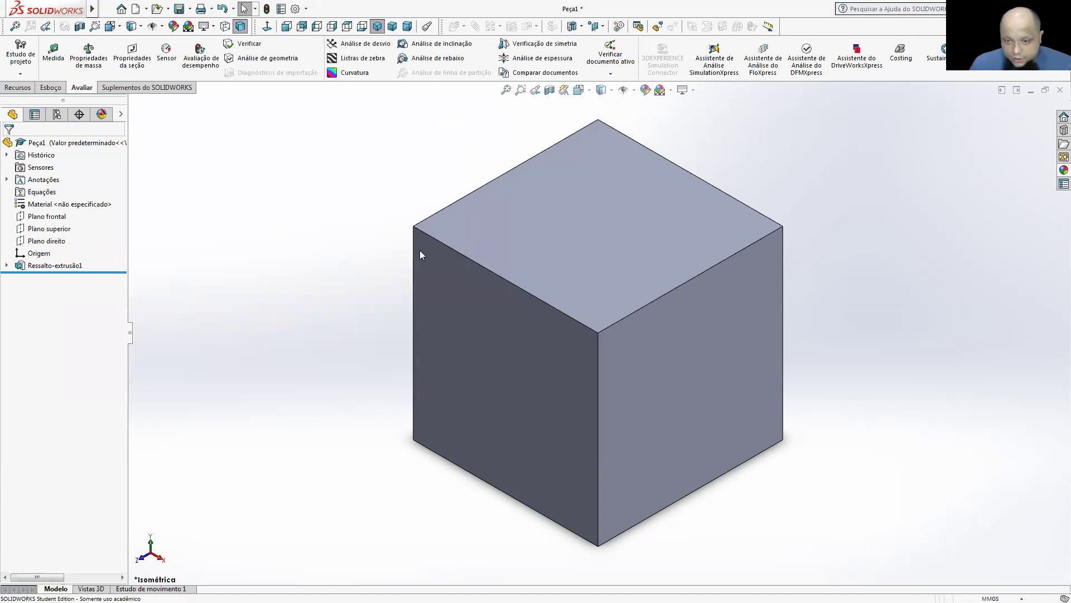
# Display the cube's dimensions, reposition the length and height dimensions clear of the model, and check them again
pyautogui.scroll(1, 635, 322)
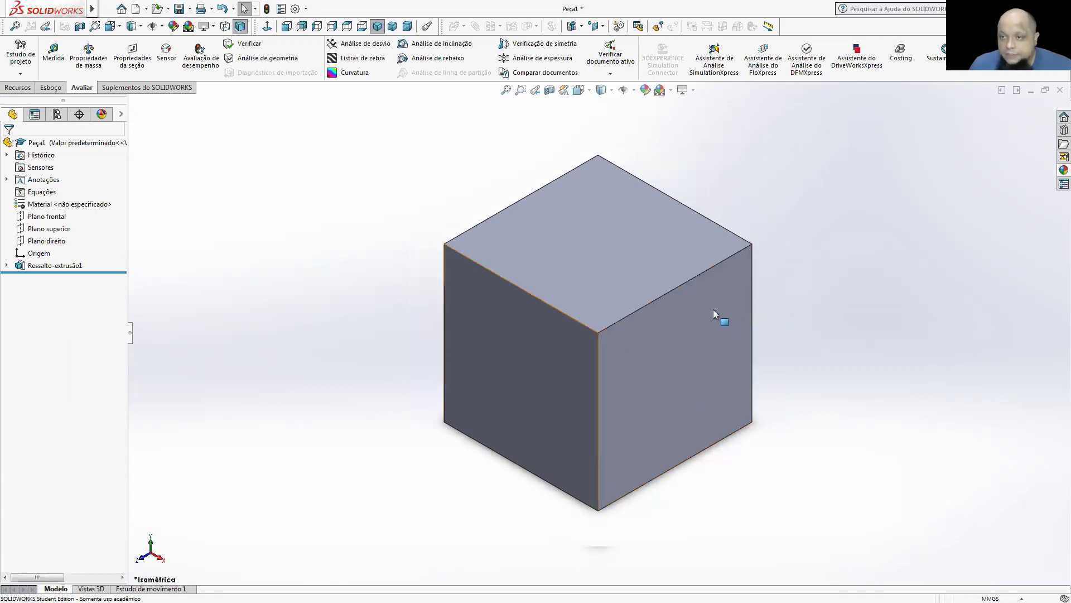
pyautogui.doubleClick(641, 283)
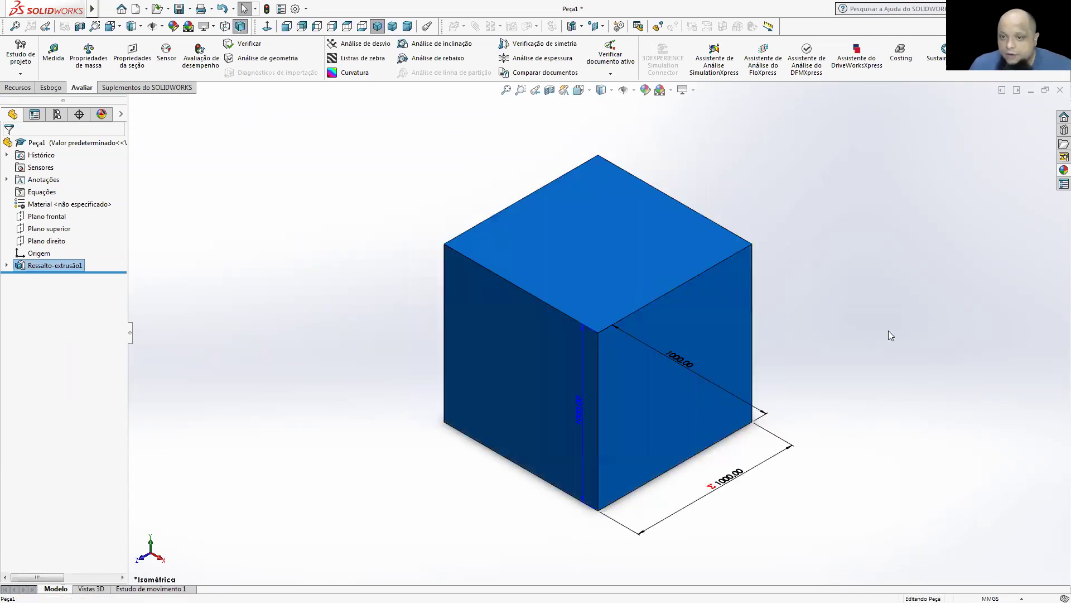
pyautogui.scroll(1, 887, 335)
pyautogui.scroll(1, 887, 340)
pyautogui.moveTo(887, 339); pyautogui.dragTo(865, 326, button='middle')
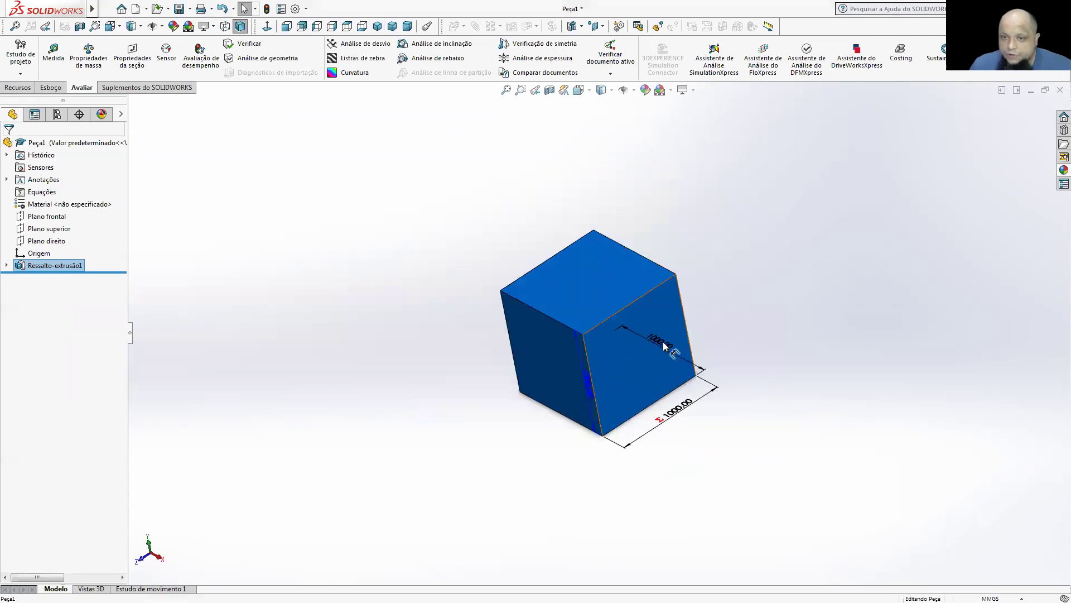
pyautogui.click(698, 404)
pyautogui.moveTo(692, 403); pyautogui.dragTo(705, 422)
pyautogui.moveTo(587, 386); pyautogui.dragTo(518, 349)
pyautogui.click(751, 310)
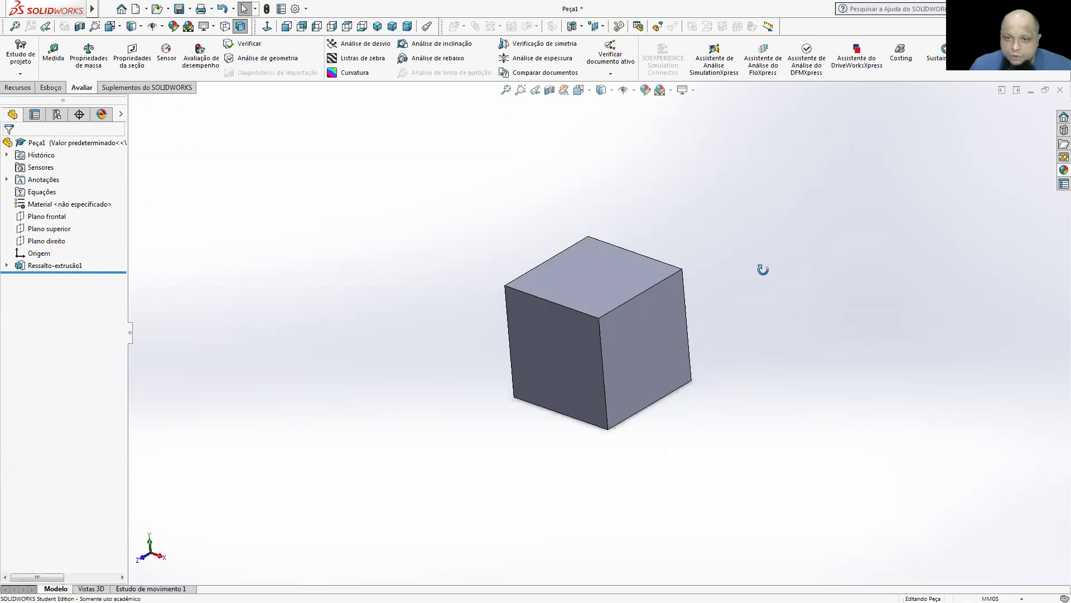
pyautogui.doubleClick(631, 277)
pyautogui.scroll(-5, 617, 357)
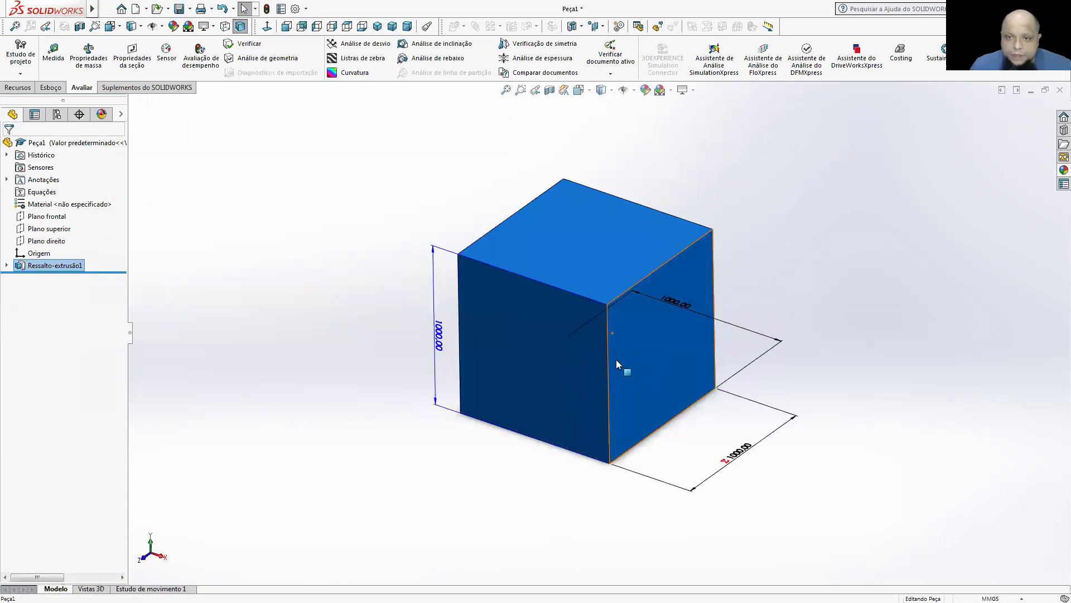
pyautogui.click(901, 339)
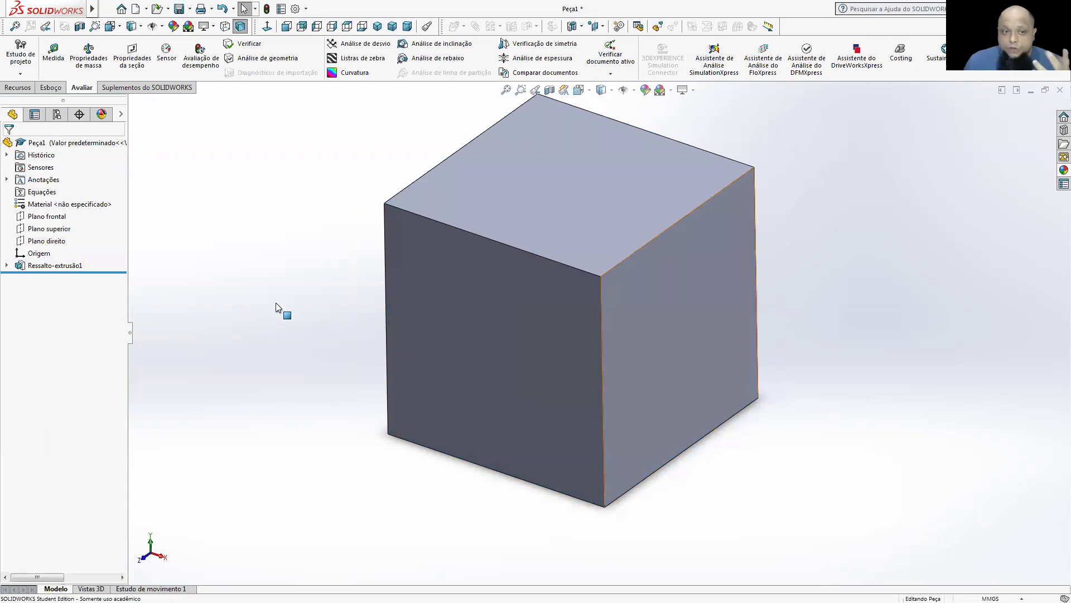
# Edit Esboço1 under the boss extrusion, set the LARGURA dimension to 500 mm, and rebuild the part
pyautogui.click(7, 266)
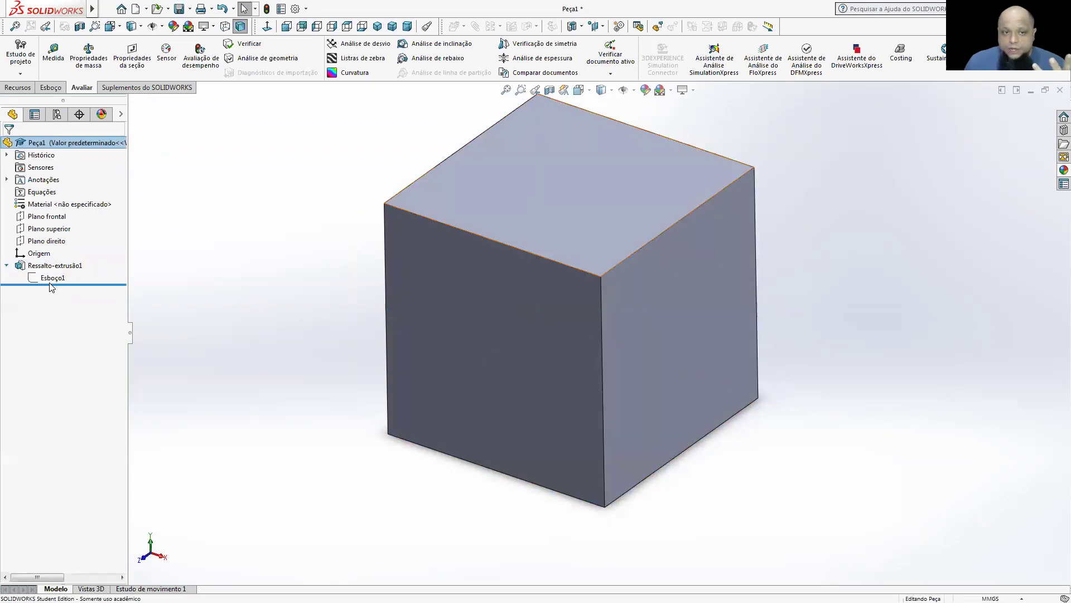
pyautogui.rightClick(50, 279)
pyautogui.click(61, 247)
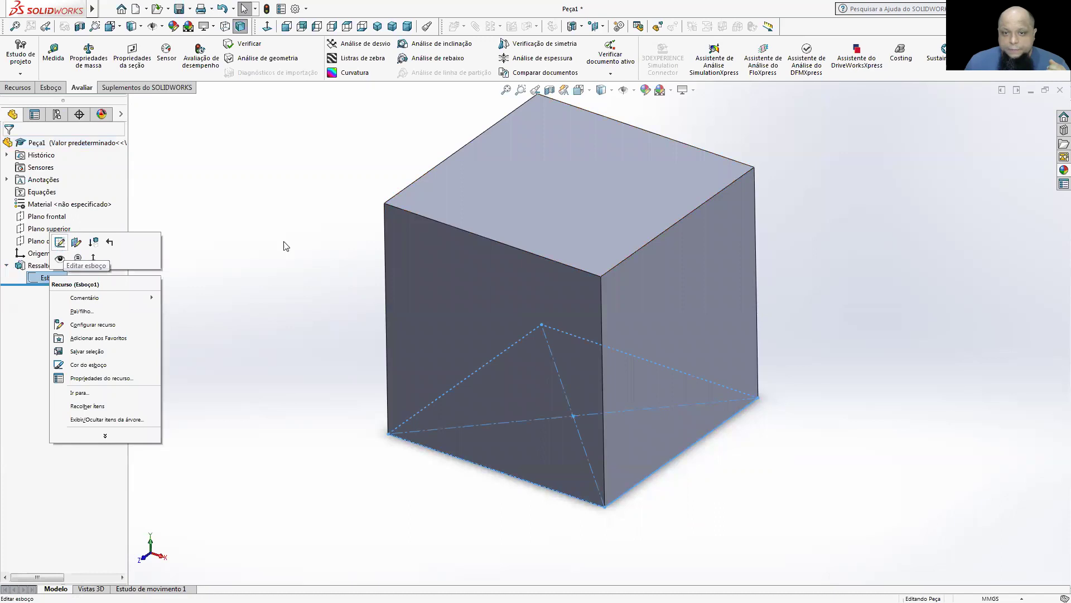
pyautogui.click(704, 272)
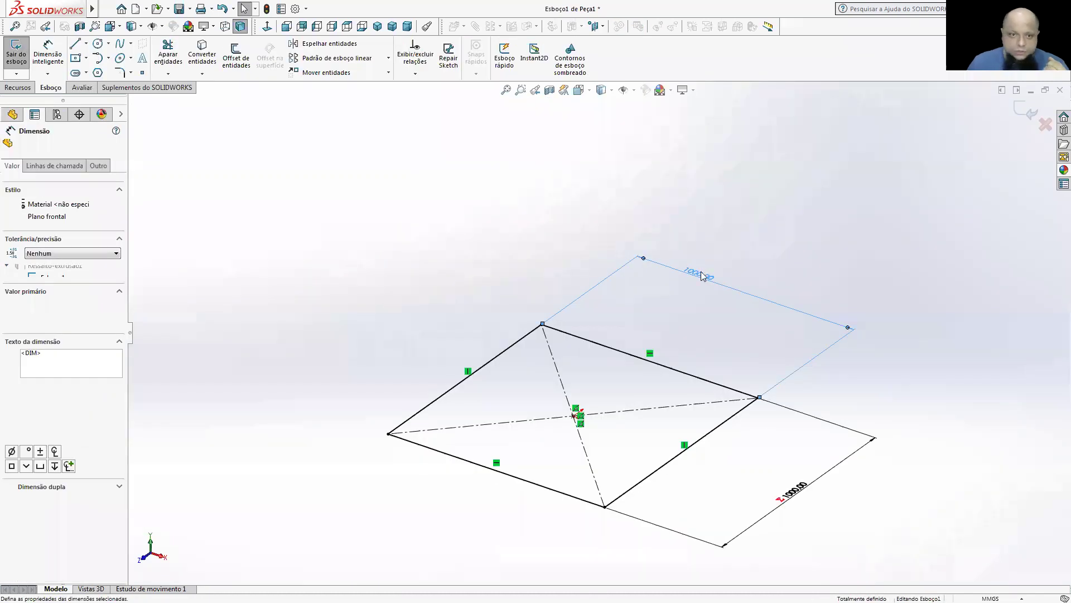
pyautogui.doubleClick(658, 262)
pyautogui.write('500')
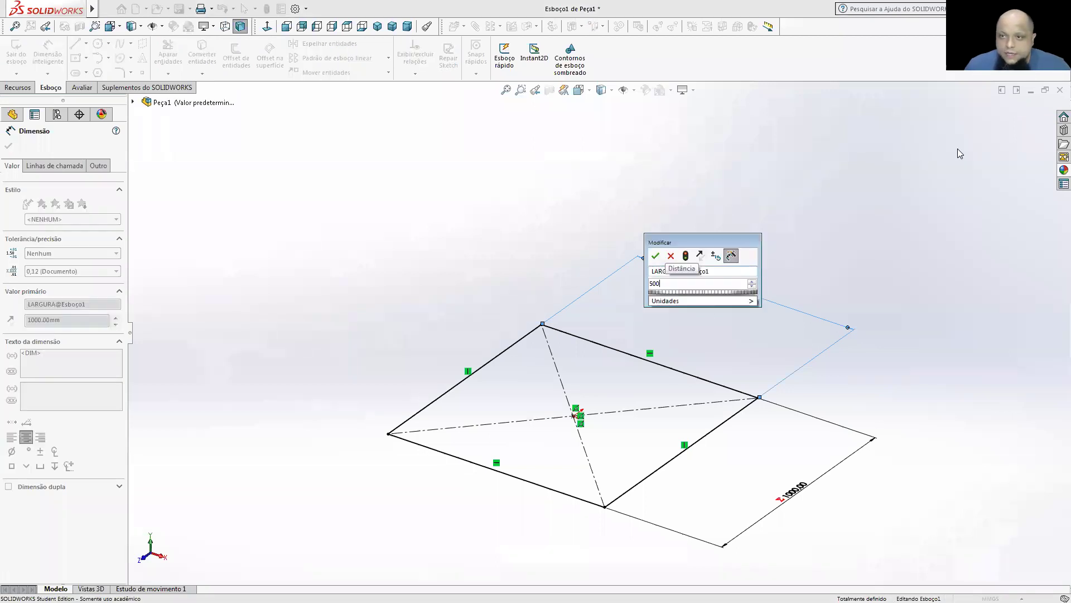
pyautogui.press('Return')
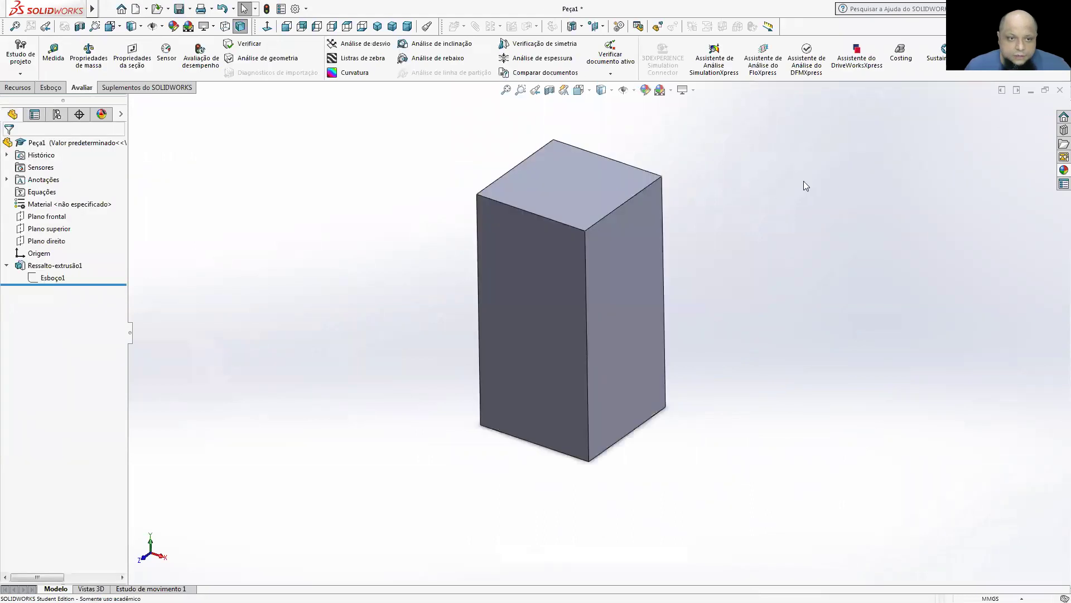
# Inspect the blind depth in the boss extrusion's definition and close it without changing anything
pyautogui.click(56, 279)
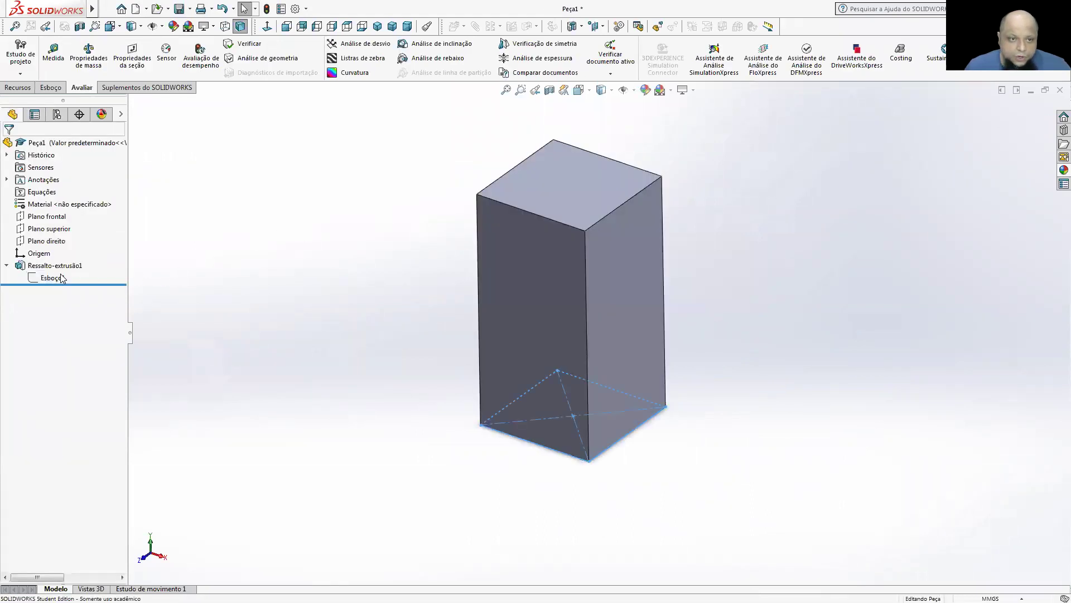
pyautogui.rightClick(53, 266)
pyautogui.click(58, 235)
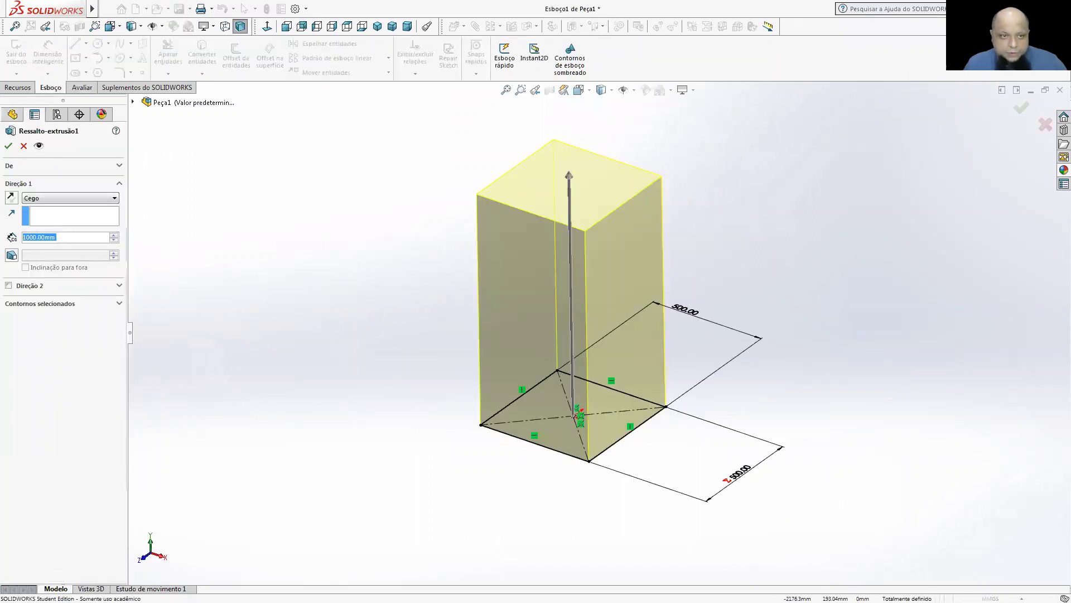
pyautogui.press('Return')
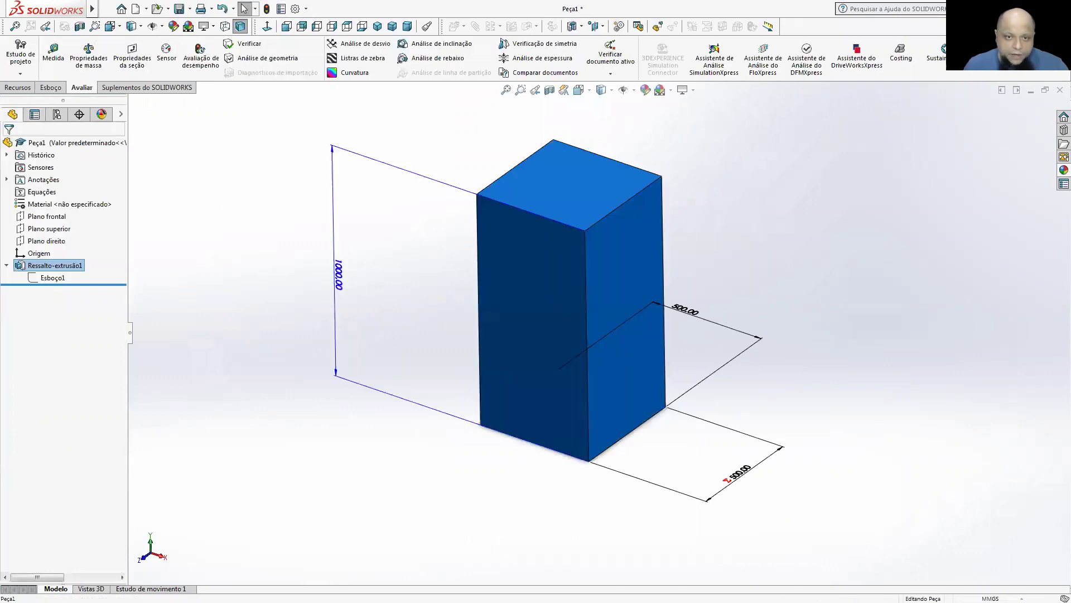
# Rename the extrusion height dimension to ALTURA, link it with ="LARGURA@Esboço1", and rebuild the part
pyautogui.doubleClick(339, 275)
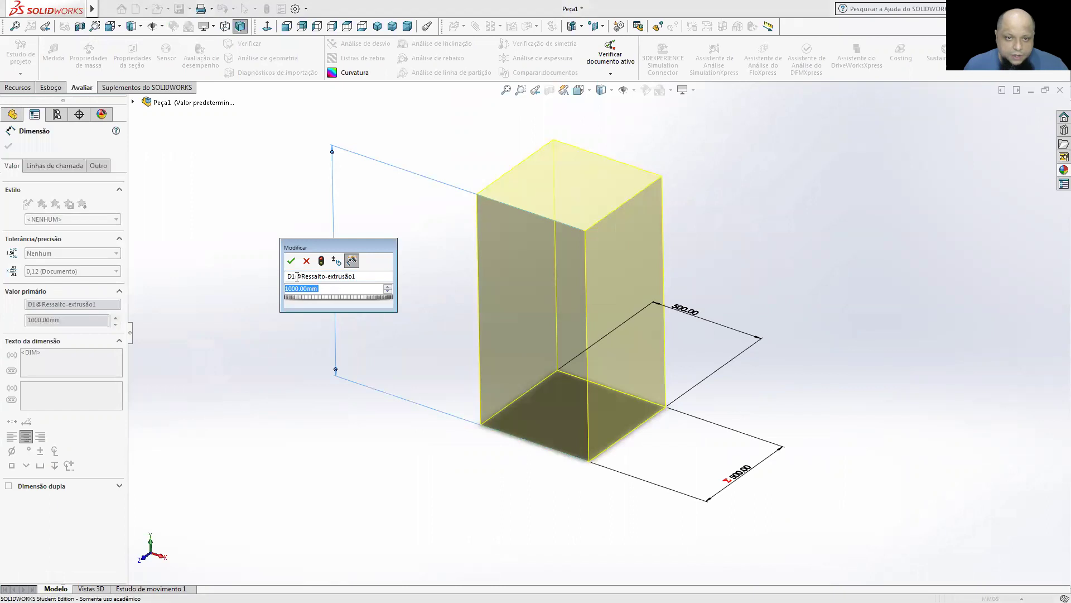
pyautogui.click(308, 276)
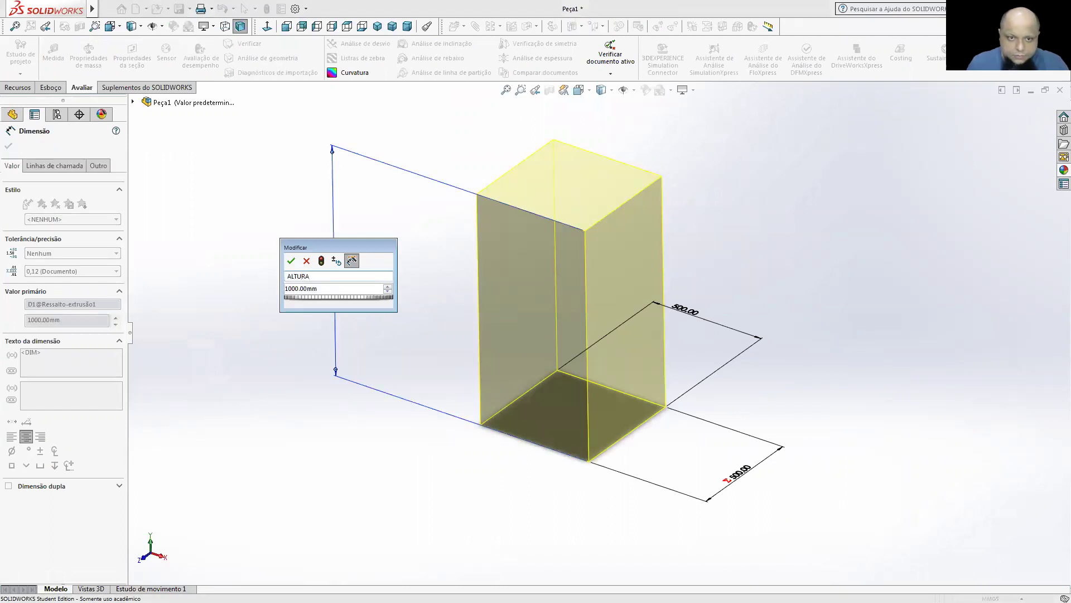
pyautogui.press('Tab')
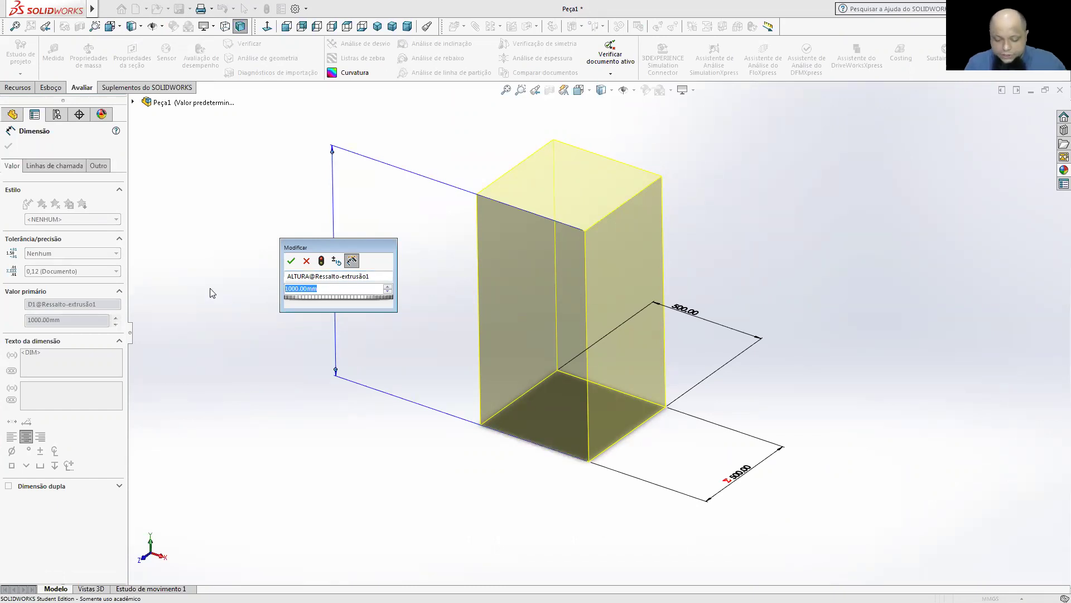
pyautogui.write('=')
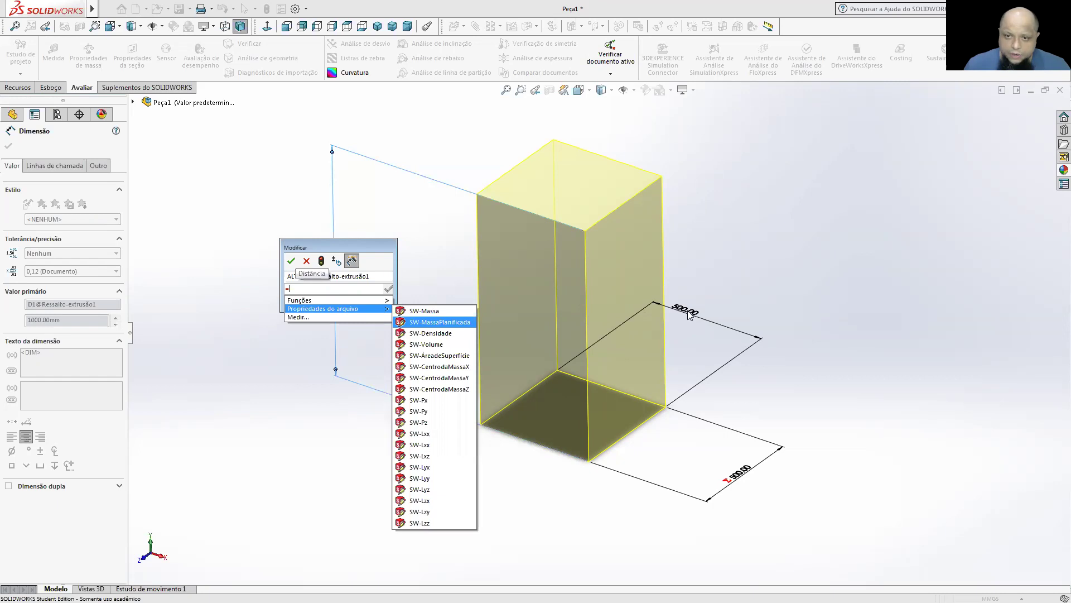
pyautogui.click(689, 315)
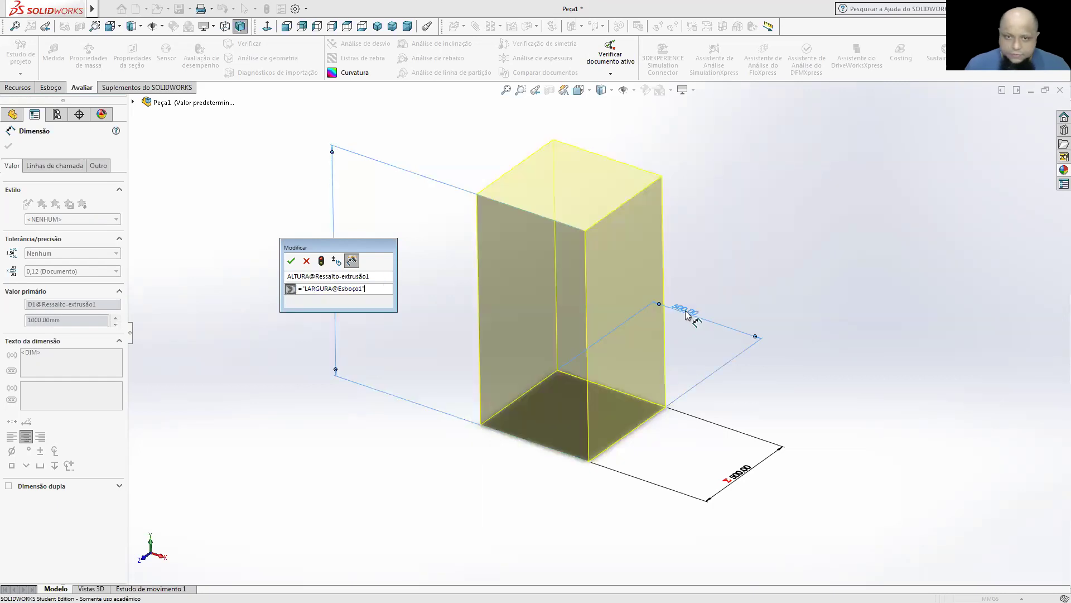
pyautogui.click(291, 262)
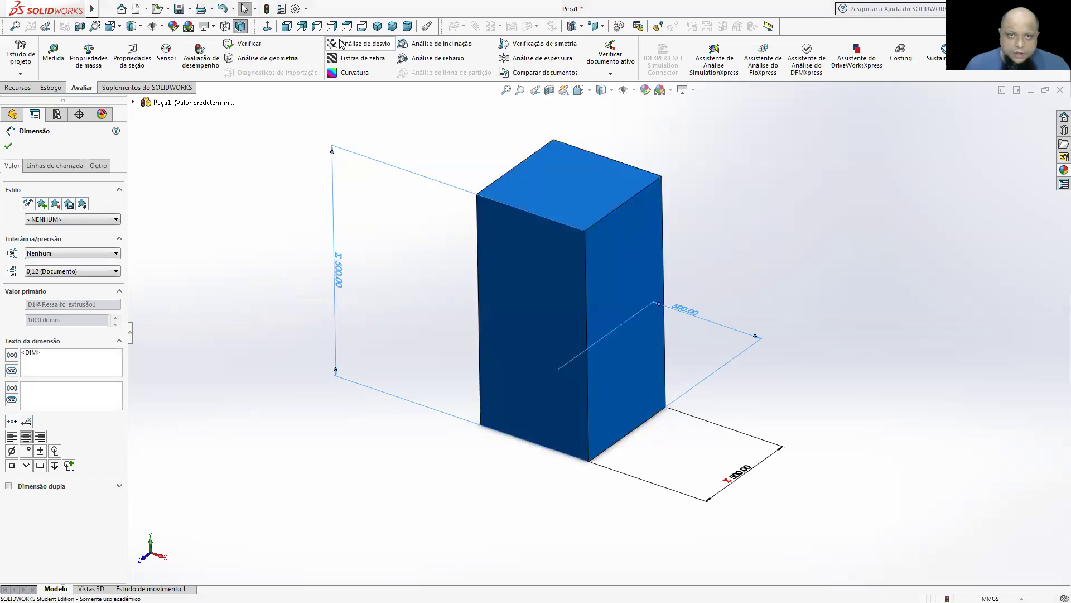
pyautogui.click(266, 9)
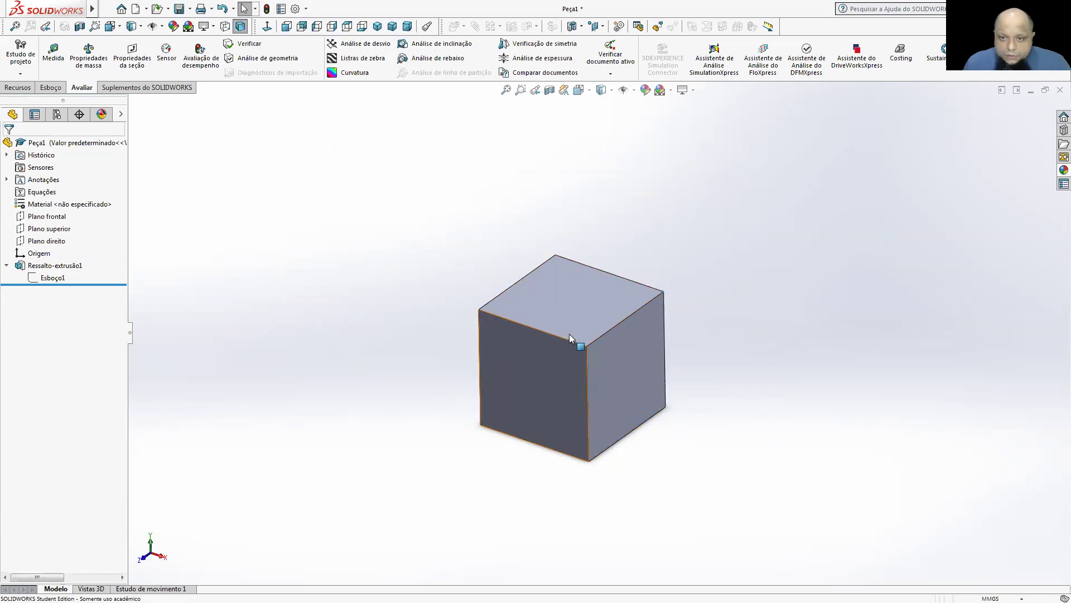
# Check the rebuilt cube's dimensions and examine its volume in cubic metres in the mass properties
pyautogui.doubleClick(554, 338)
pyautogui.click(412, 222)
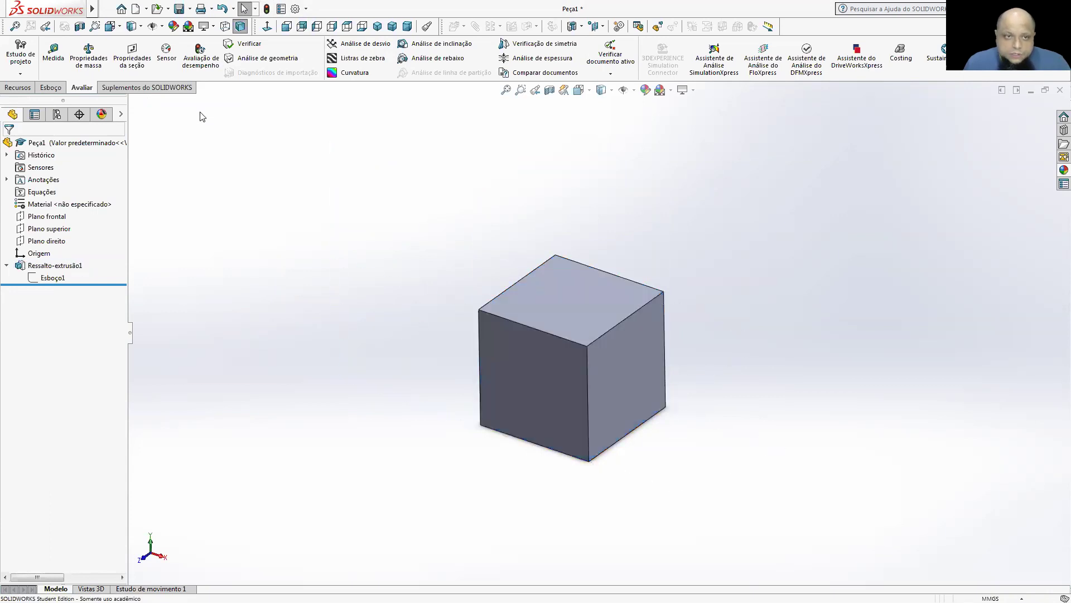
pyautogui.click(87, 56)
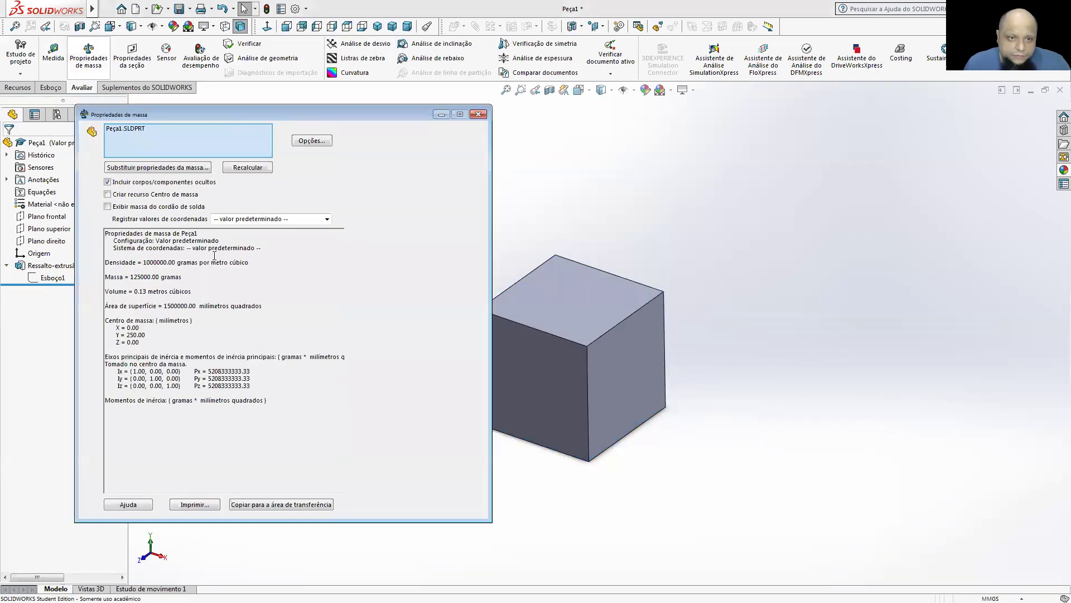
pyautogui.moveTo(134, 291); pyautogui.dragTo(201, 291)
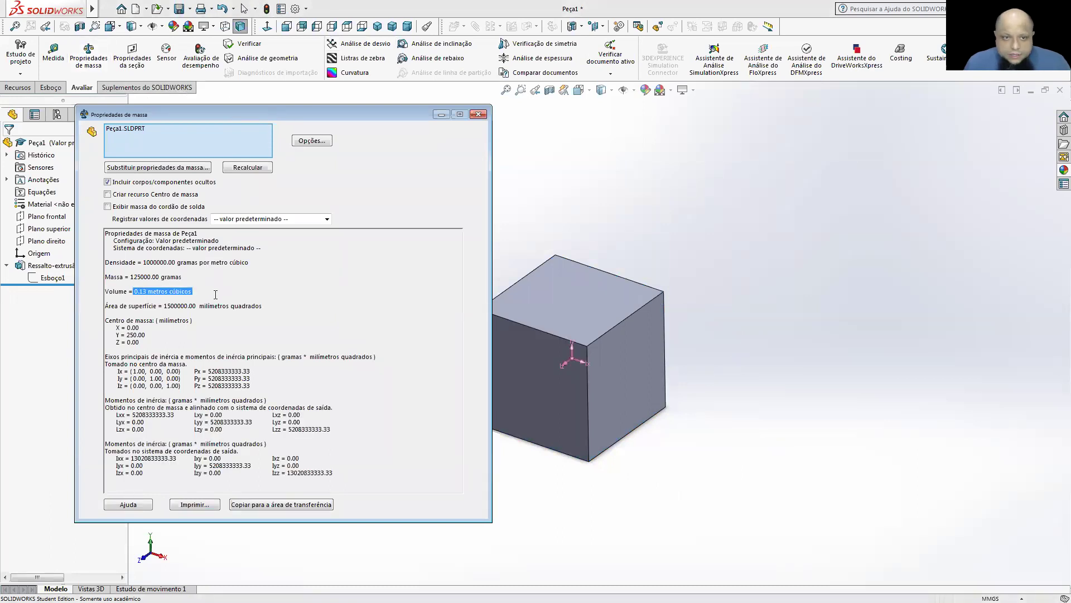
pyautogui.click(477, 118)
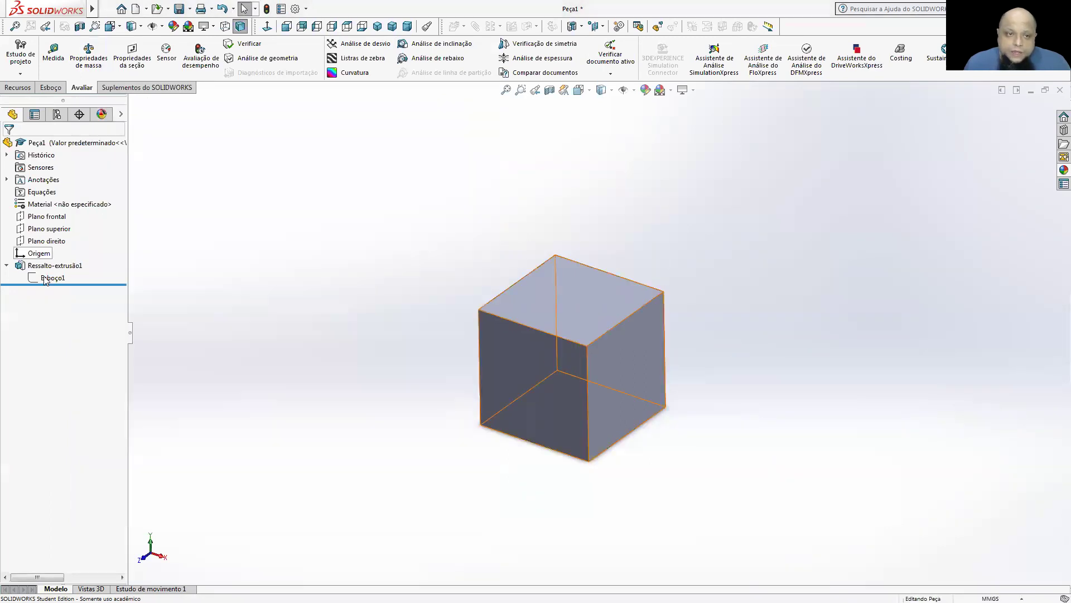
# Edit Esboço1 under the boss extrusion, set the LARGURA dimension to 900 mm, and check the rebuilt cube's dimensions
pyautogui.rightClick(47, 279)
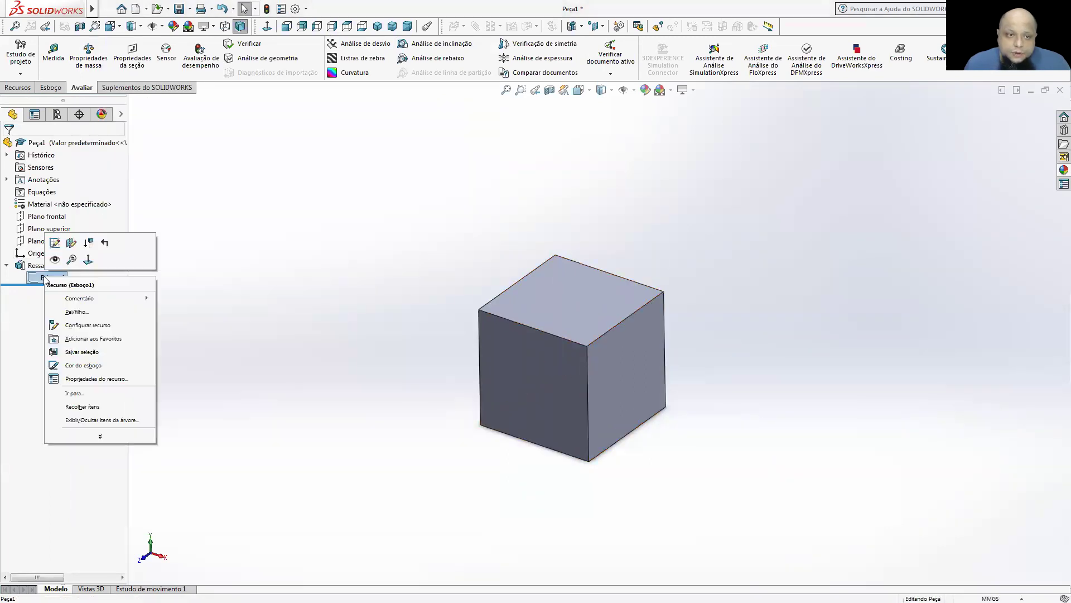
pyautogui.click(54, 255)
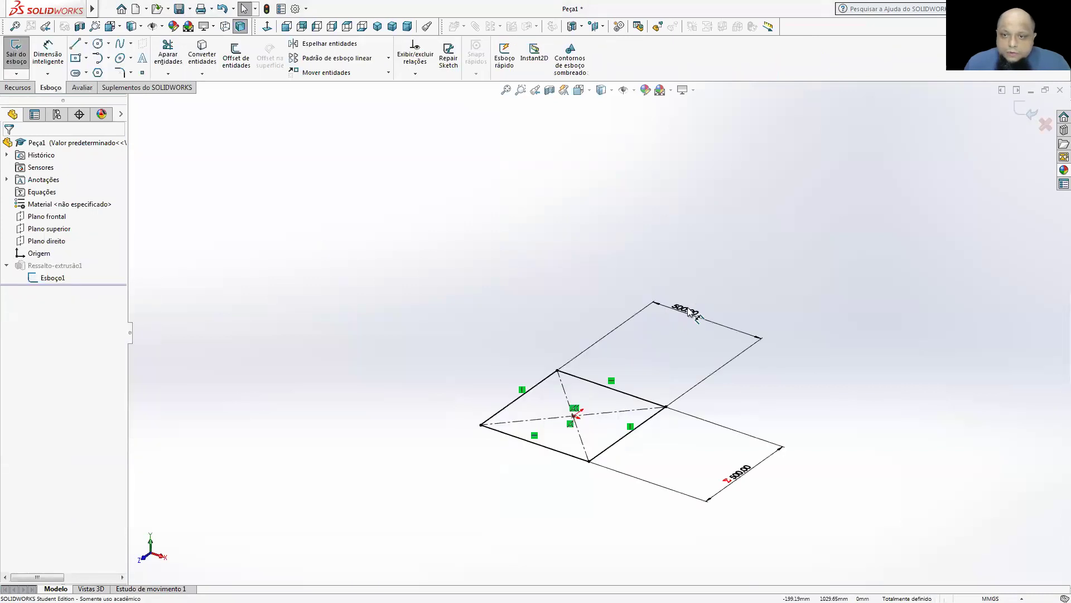
pyautogui.doubleClick(689, 307)
pyautogui.write('900')
pyautogui.press('Return')
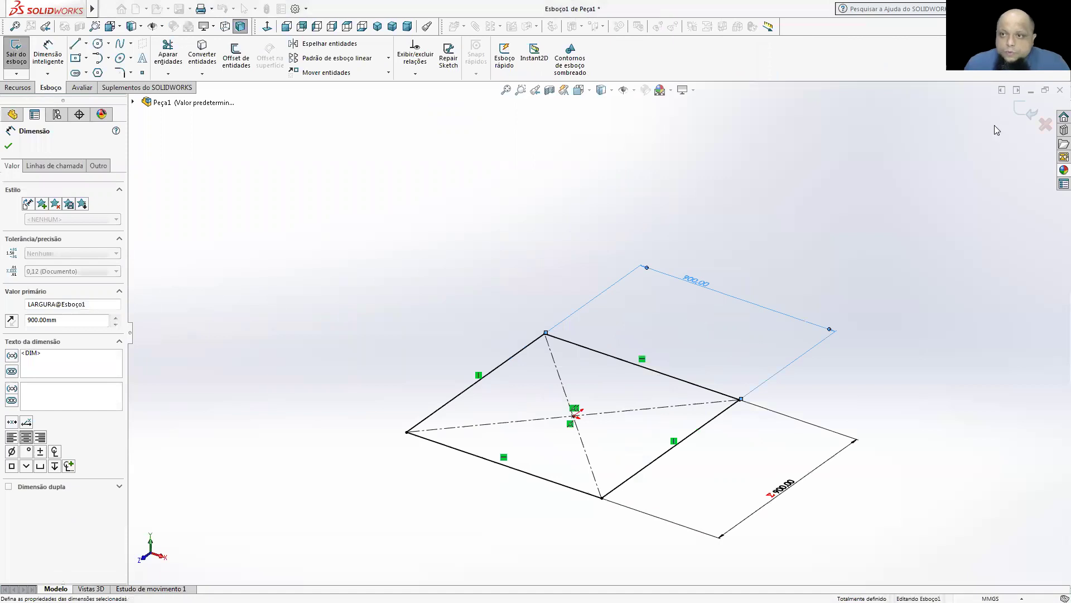
pyautogui.click(1015, 111)
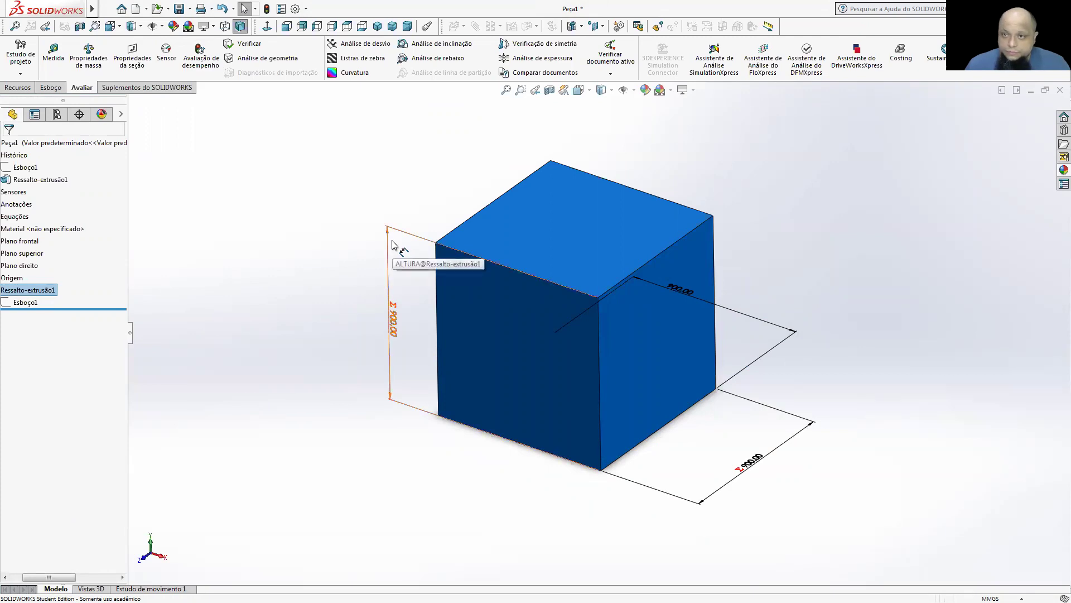
pyautogui.click(428, 246)
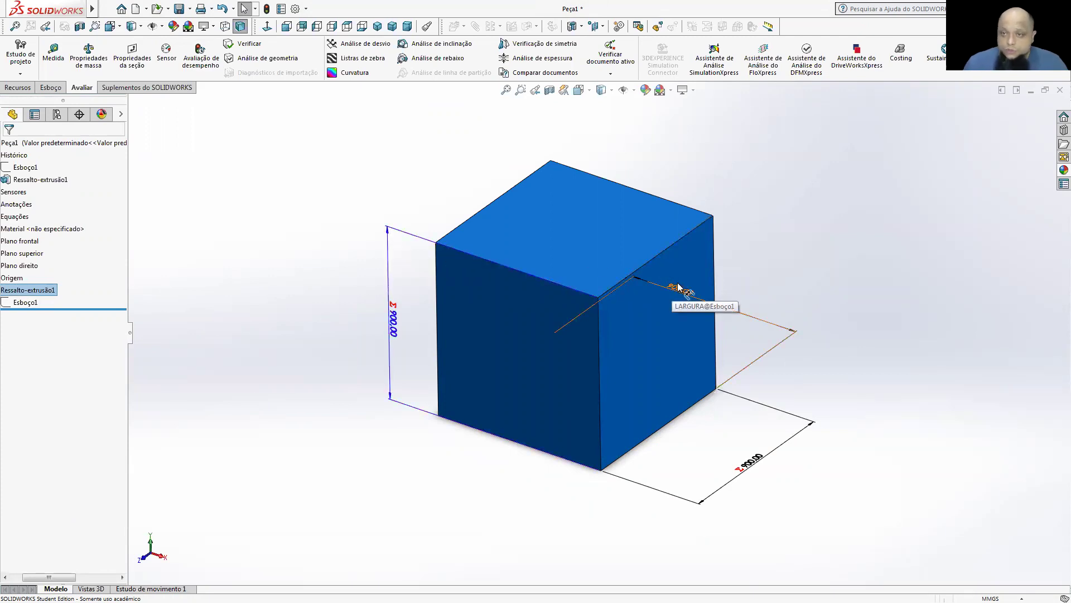
# Open the part's equation manager and add a global variable named PADRÃO DE TAMANHO
pyautogui.moveTo(48, 577); pyautogui.dragTo(36, 581)
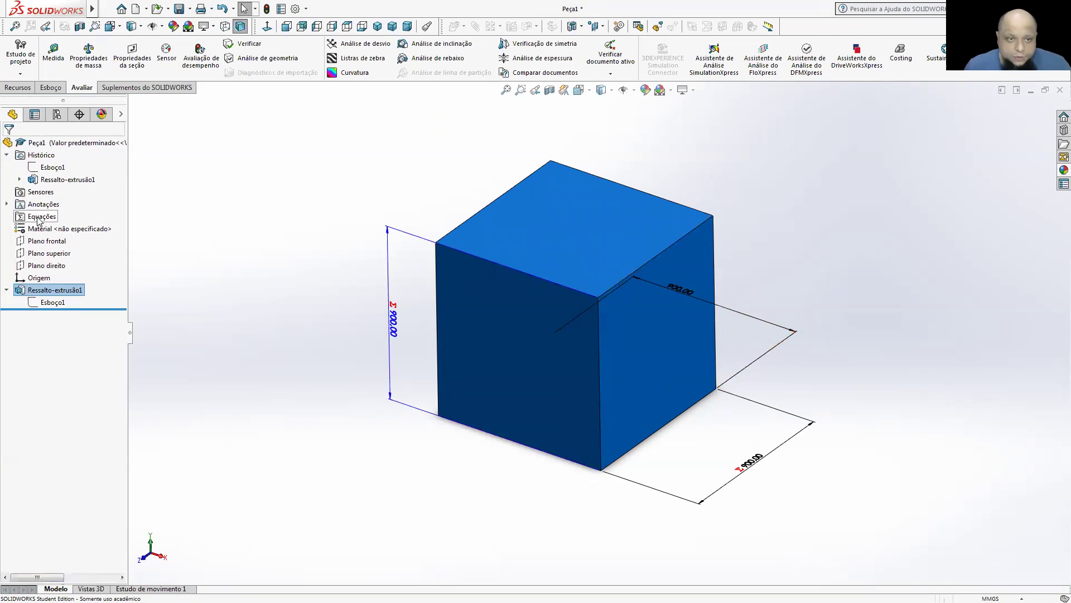
pyautogui.rightClick(37, 217)
pyautogui.click(59, 225)
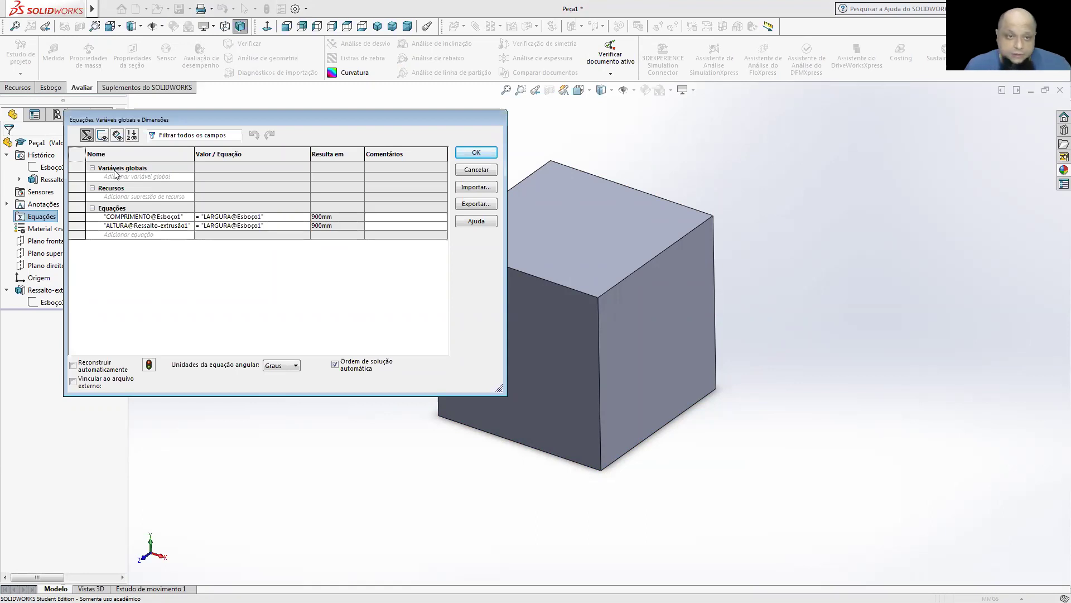
pyautogui.click(114, 177)
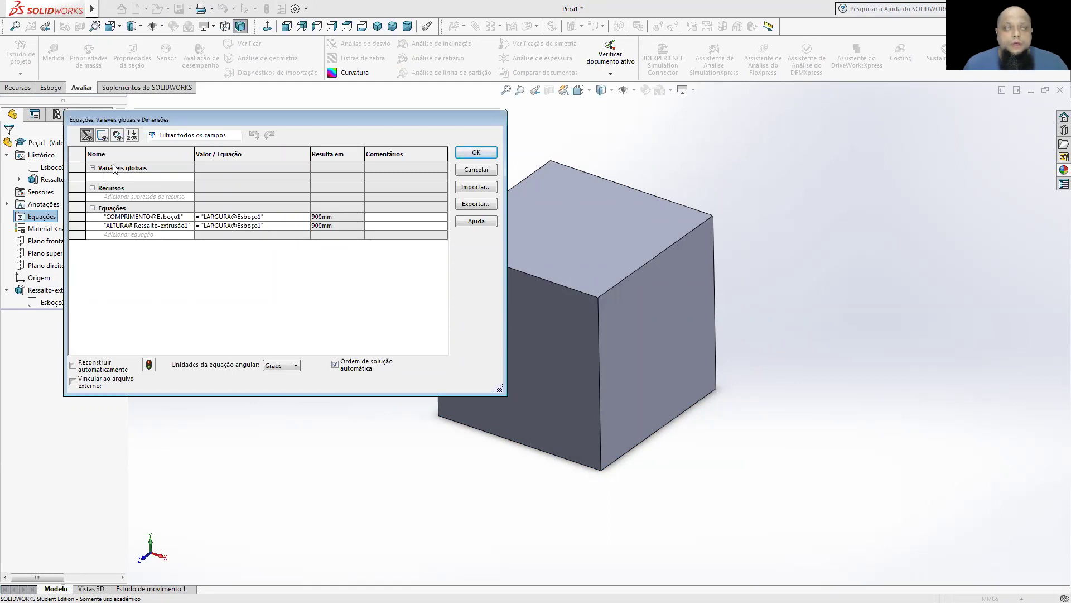
pyautogui.write('PADRÃO DE TAMANHO')
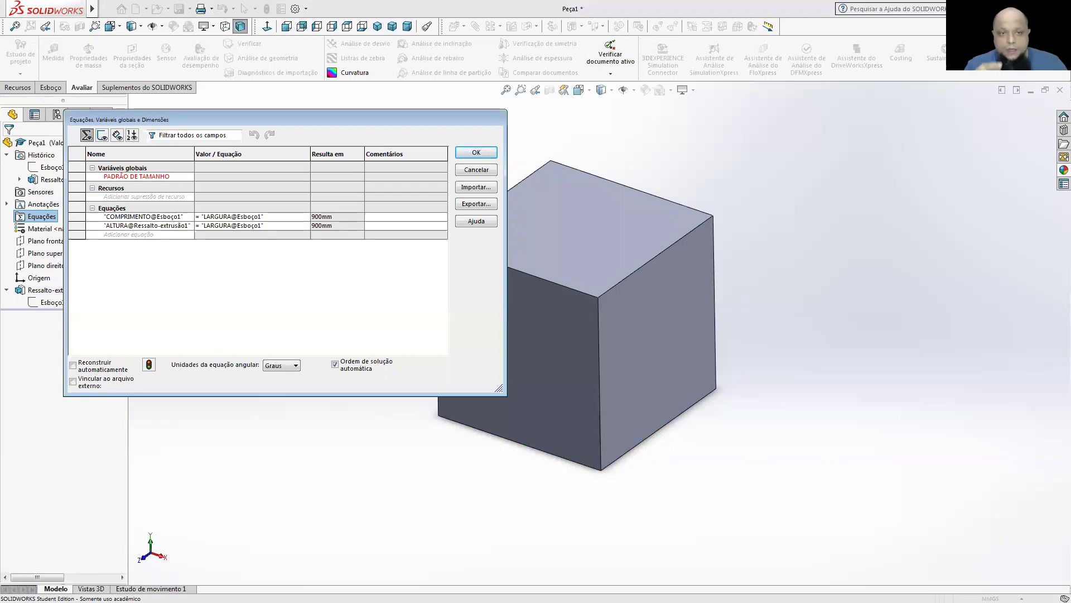
pyautogui.press('Tab')
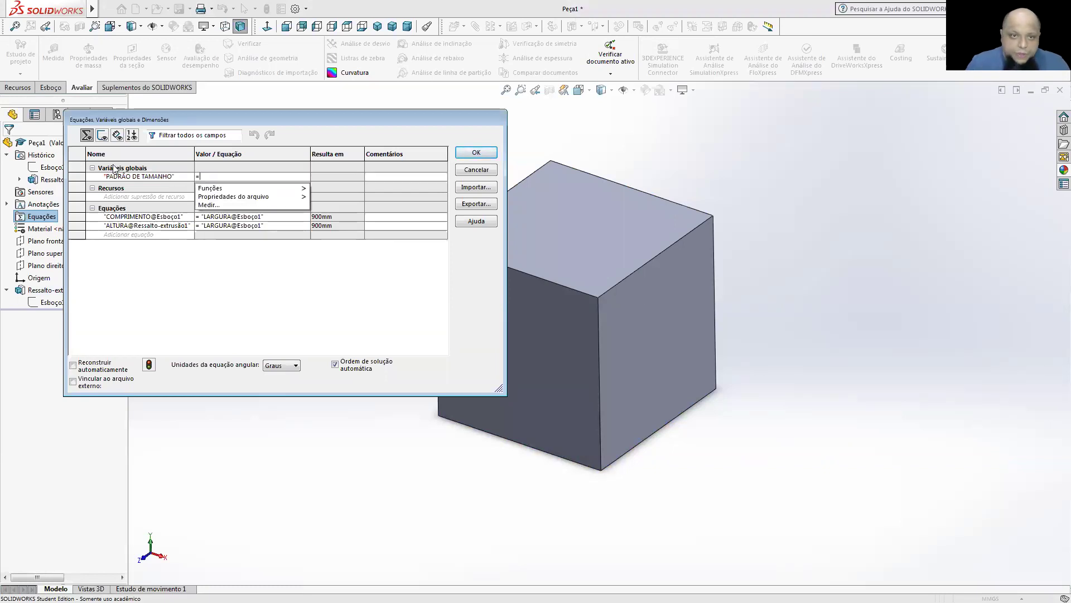
# Give the PADRÃO DE TAMANHO variable the value 1 and the comment UNIDADE, and accept the equations
pyautogui.click(208, 178)
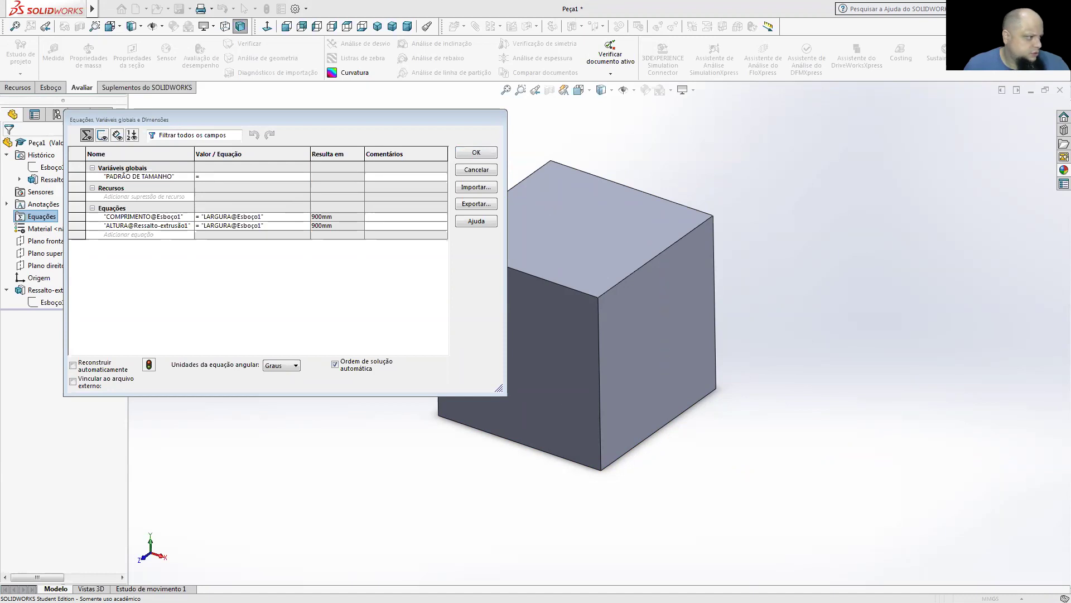
pyautogui.click(348, 172)
pyautogui.click(249, 176)
pyautogui.write('1')
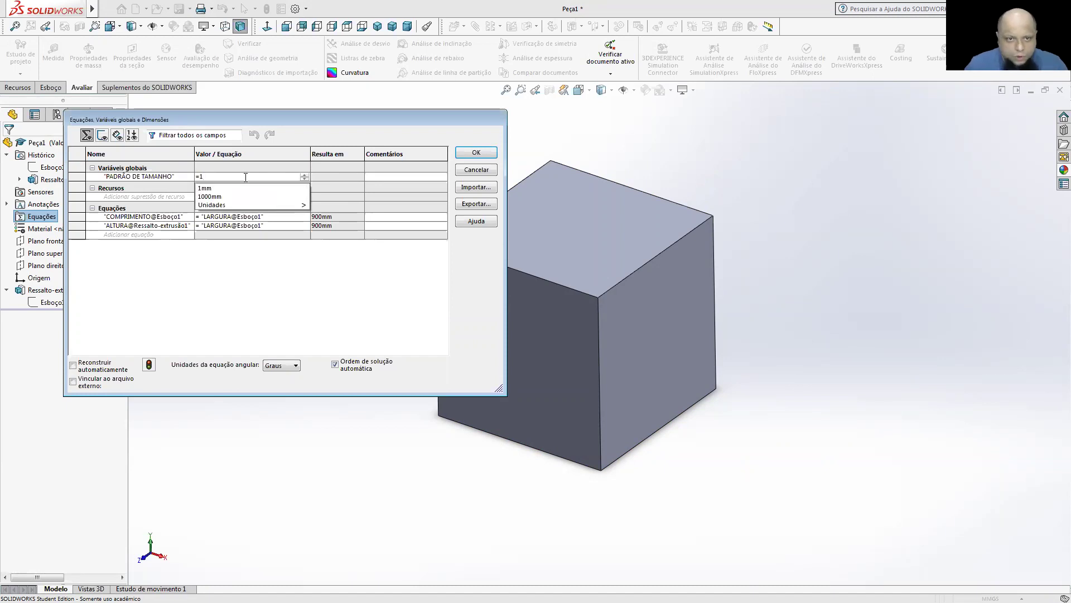
pyautogui.press('Return')
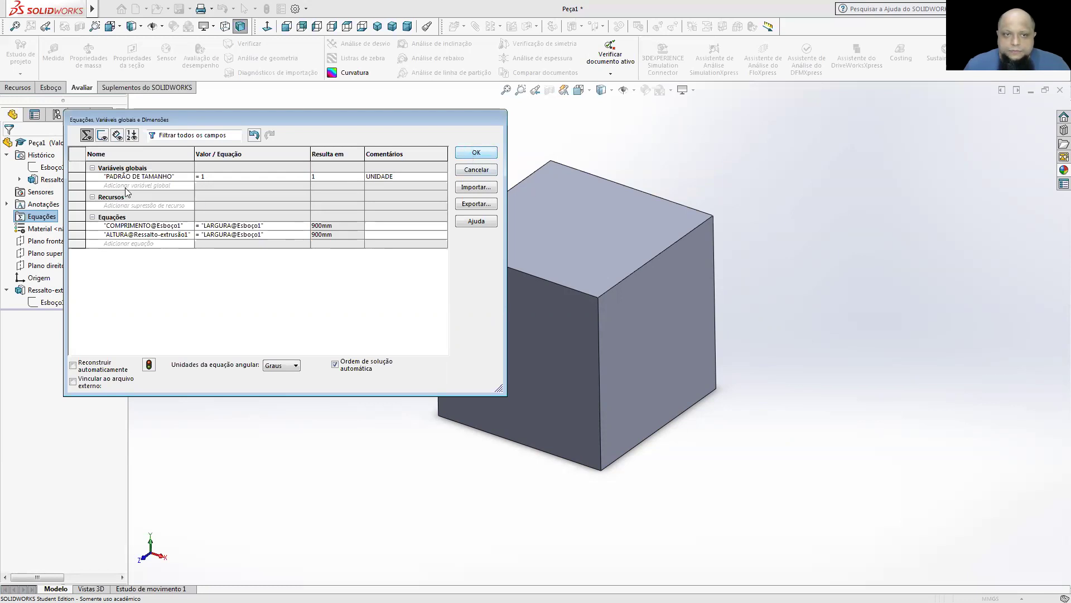
pyautogui.click(472, 157)
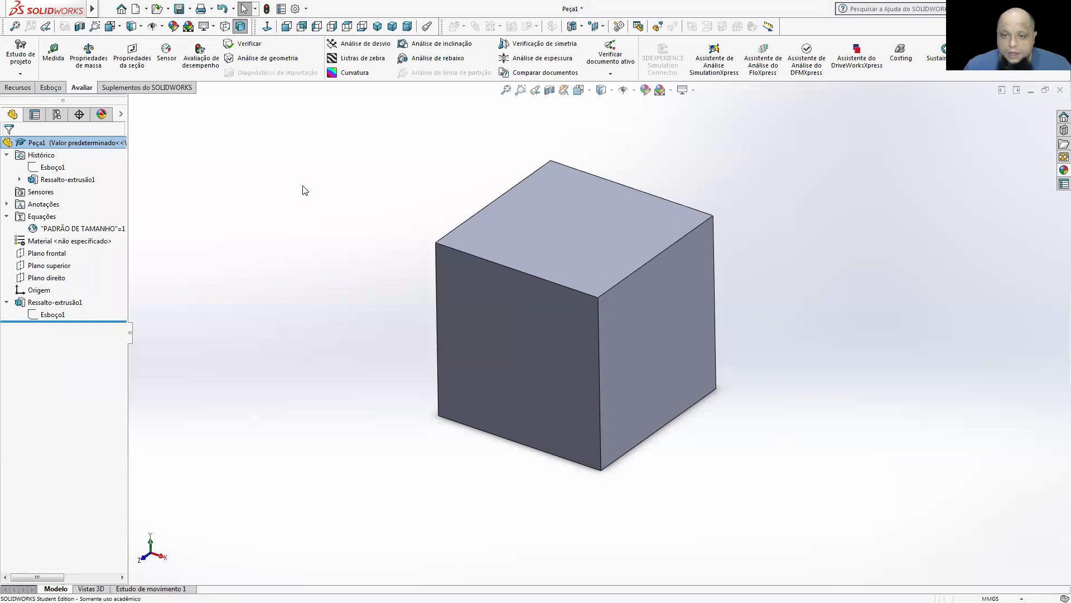
# Edit Esboço1 under the boss extrusion, set the LARGURA dimension to 1000 mm, and rebuild the cube
pyautogui.rightClick(54, 314)
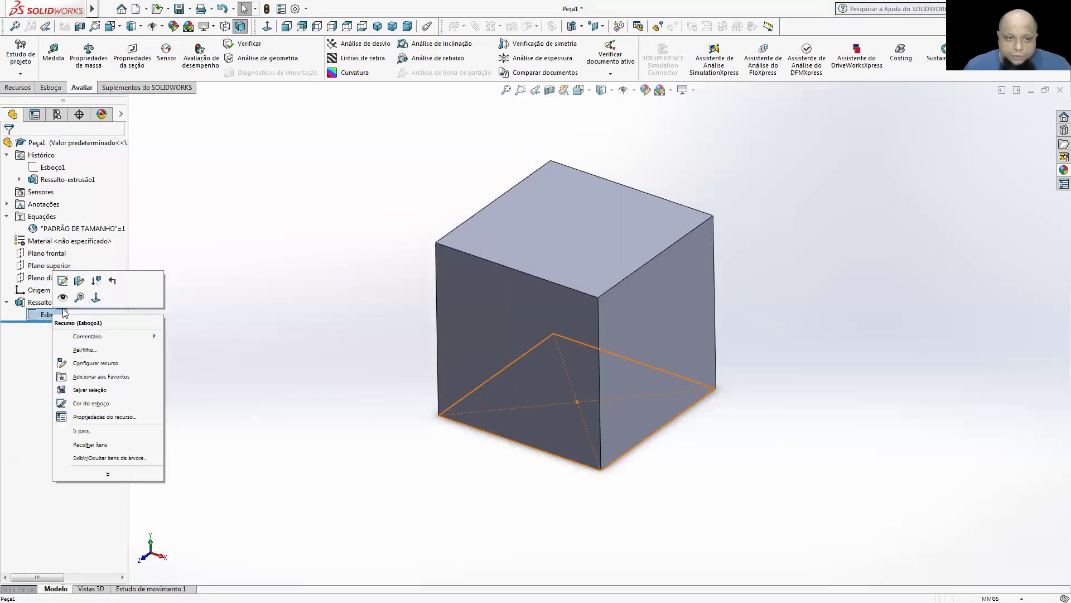
pyautogui.click(63, 284)
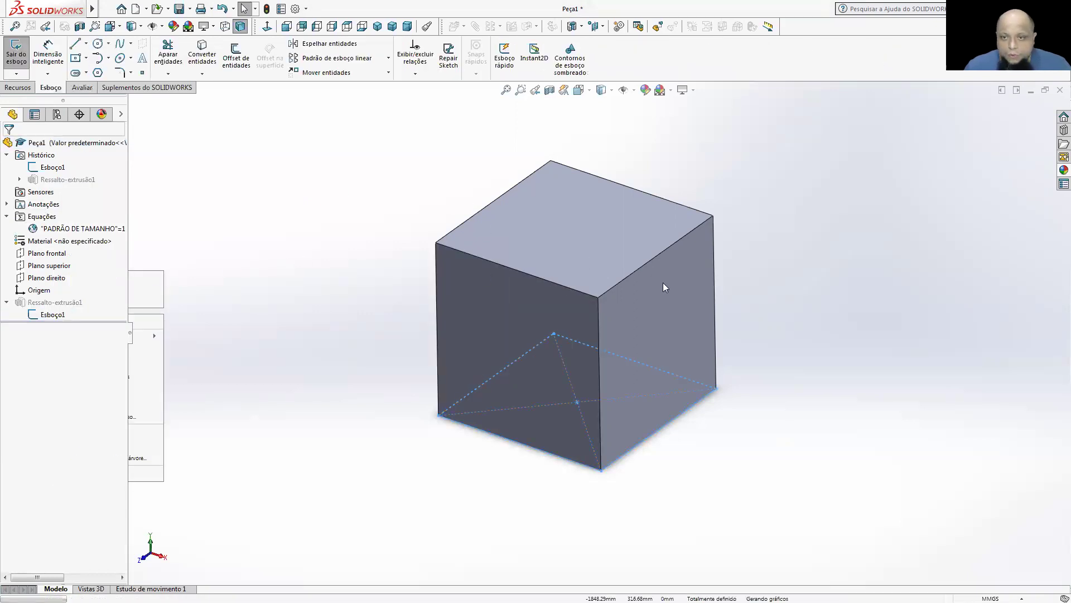
pyautogui.moveTo(634, 300)
pyautogui.mouseDown(button='middle')
pyautogui.moveTo(668, 358)
pyautogui.moveTo(586, 301)
pyautogui.mouseUp(button='middle')
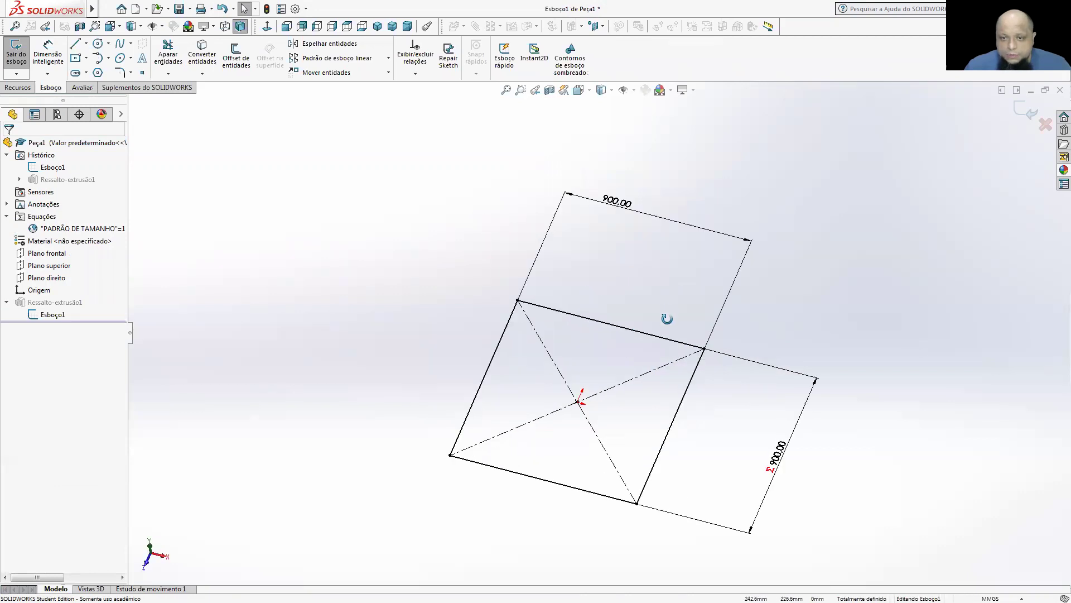
pyautogui.moveTo(664, 355); pyautogui.dragTo(586, 324, button='middle')
pyautogui.scroll(-2, 528, 211)
pyautogui.moveTo(500, 207); pyautogui.dragTo(527, 278)
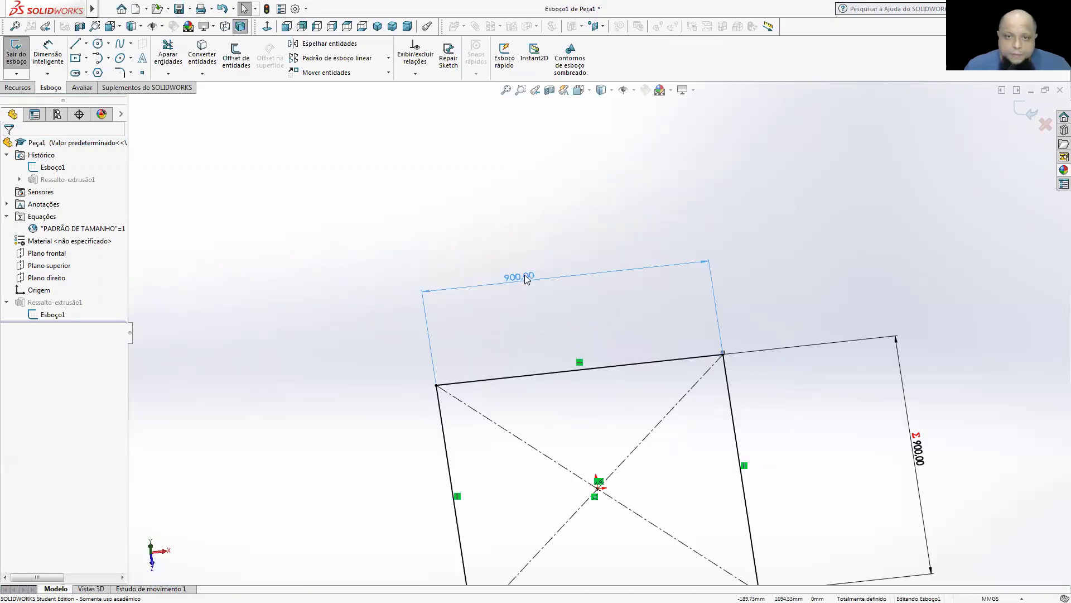
pyautogui.doubleClick(530, 276)
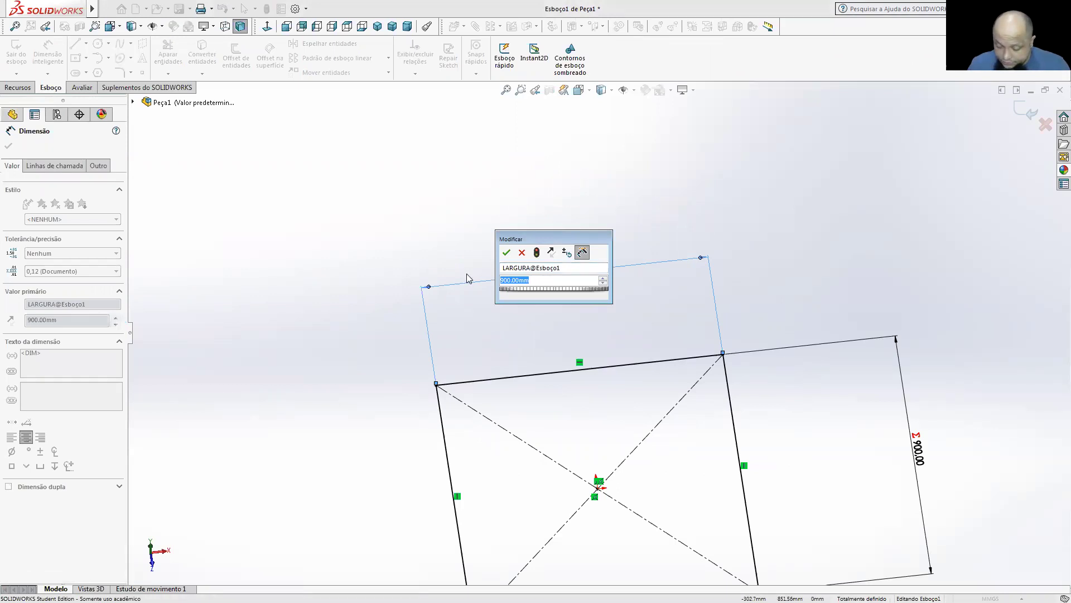
pyautogui.write('1000')
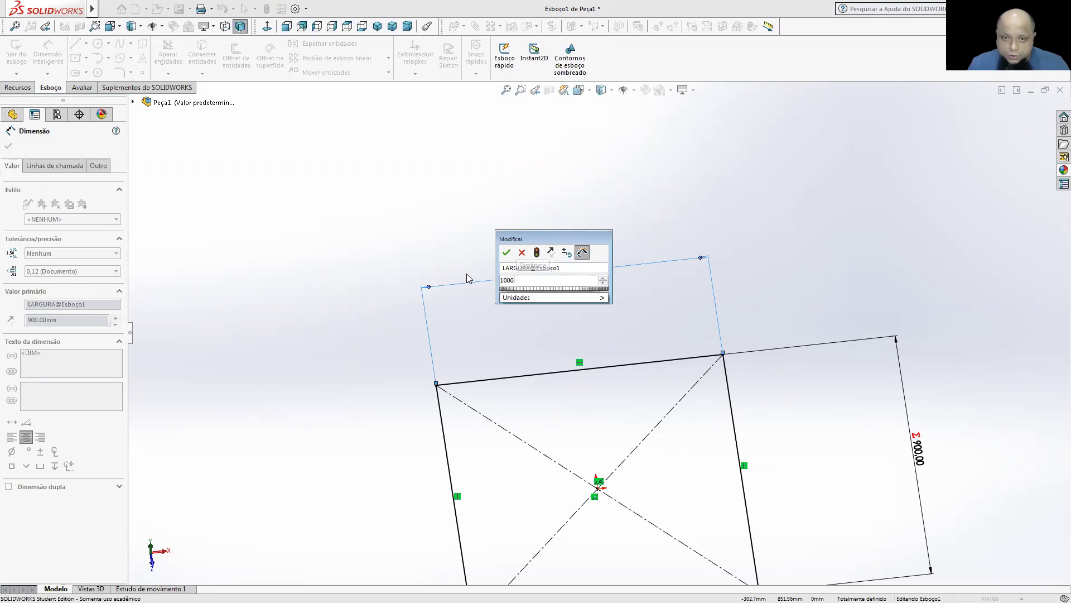
pyautogui.press('Return')
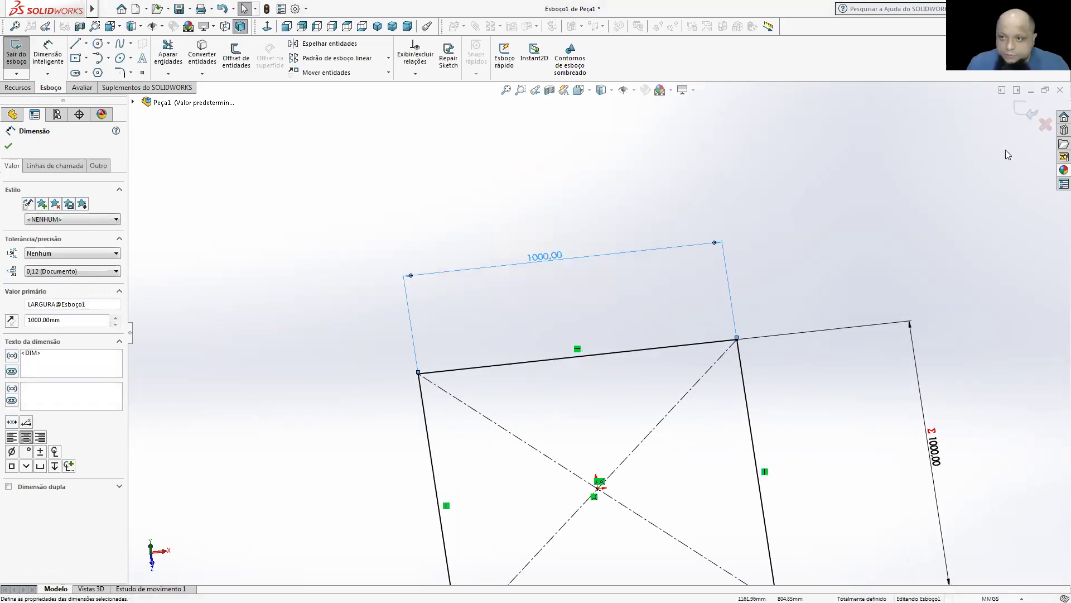
pyautogui.click(1029, 113)
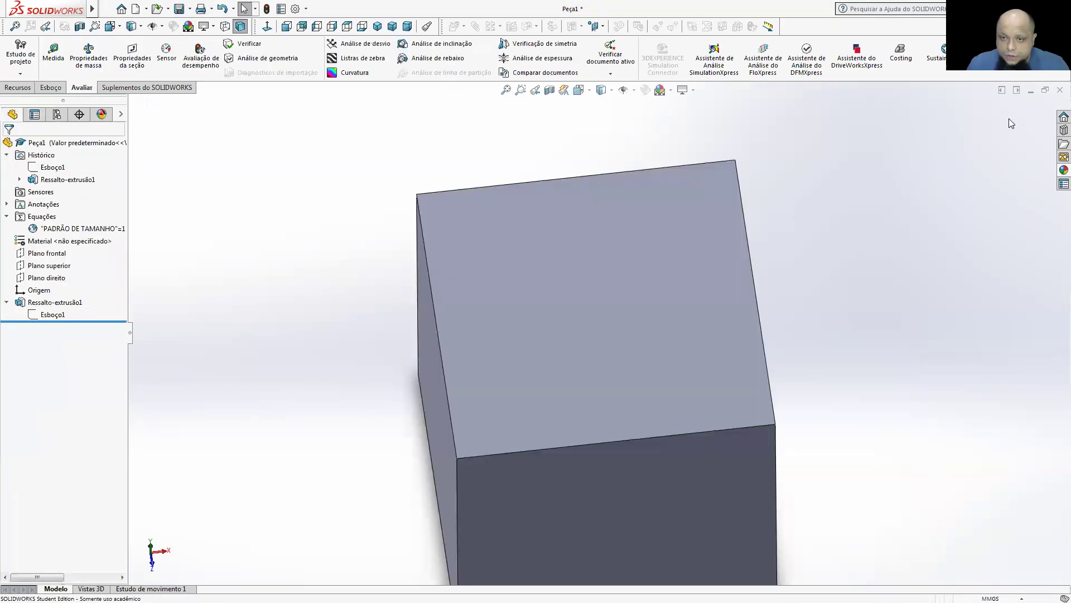
# Check the cube's volume in the mass properties and close the report
pyautogui.rightClick(97, 64)
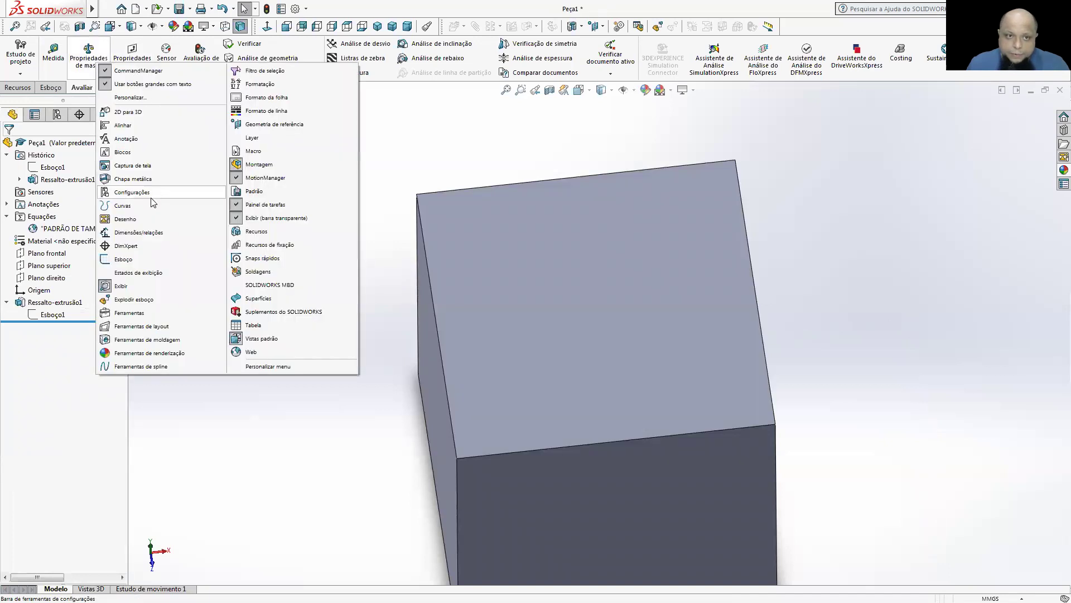
pyautogui.click(87, 59)
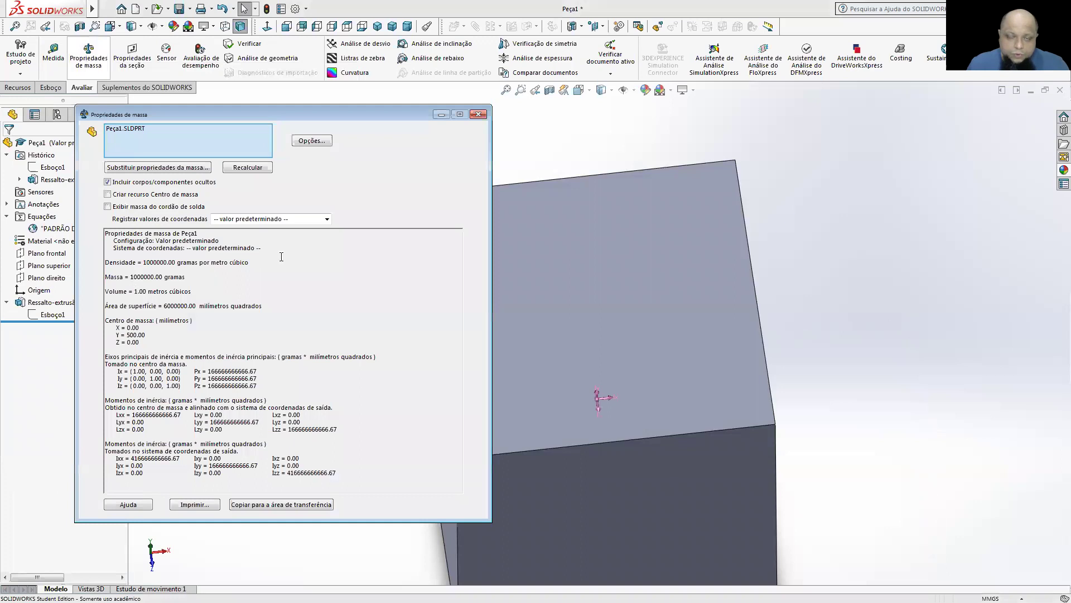
pyautogui.click(477, 114)
# Edit Esboço1, link the LARGURA dimension to the global variable with ="PADRÃO DE TAMANHO"*1000, and exit the sketch
pyautogui.rightClick(61, 316)
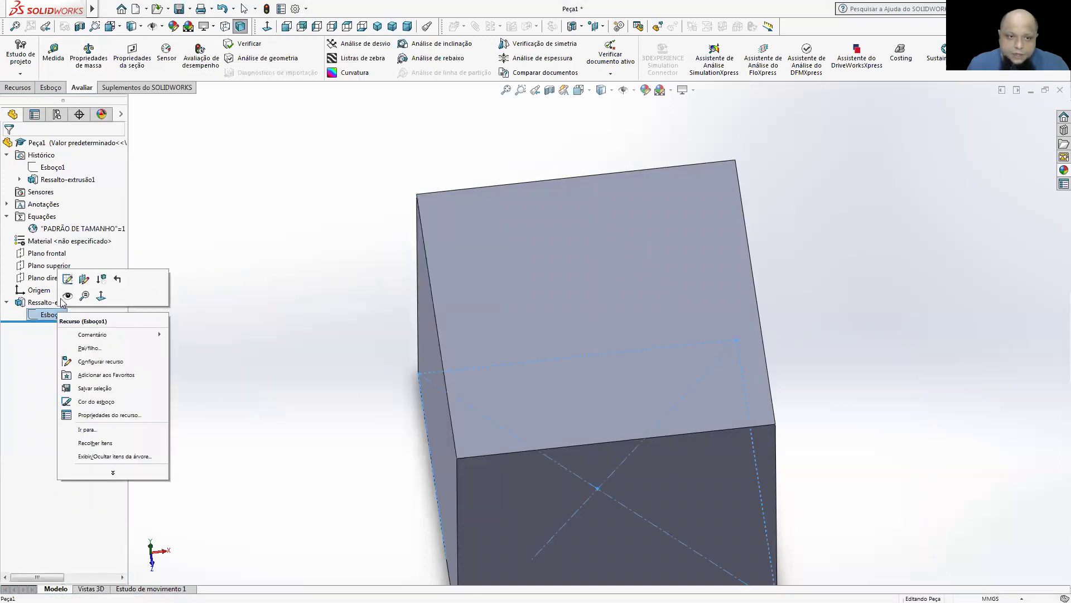
pyautogui.click(82, 291)
pyautogui.doubleClick(540, 267)
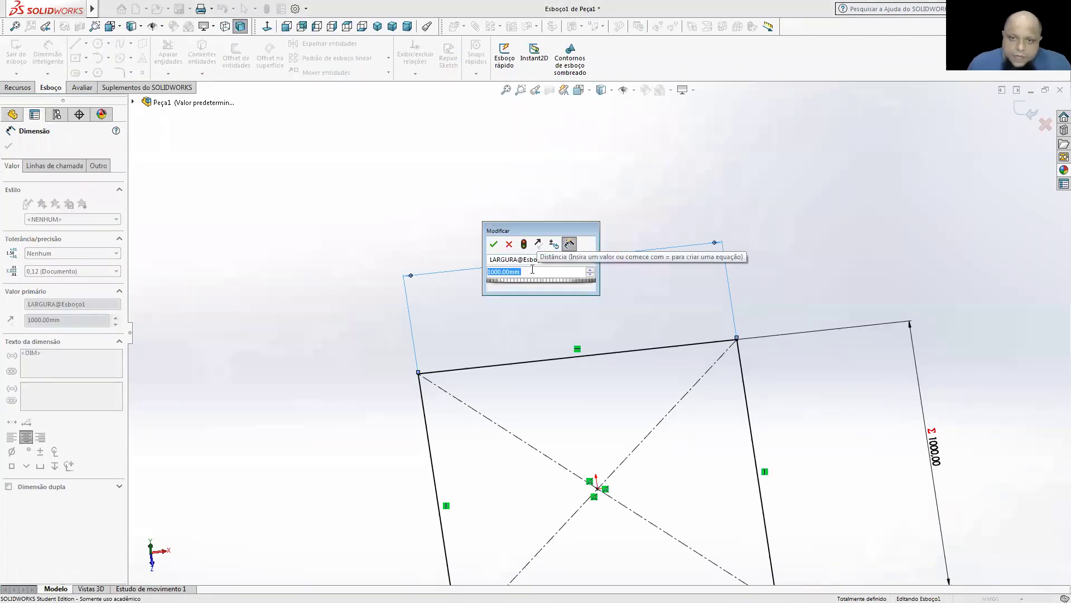
pyautogui.write('=')
pyautogui.moveTo(514, 294)
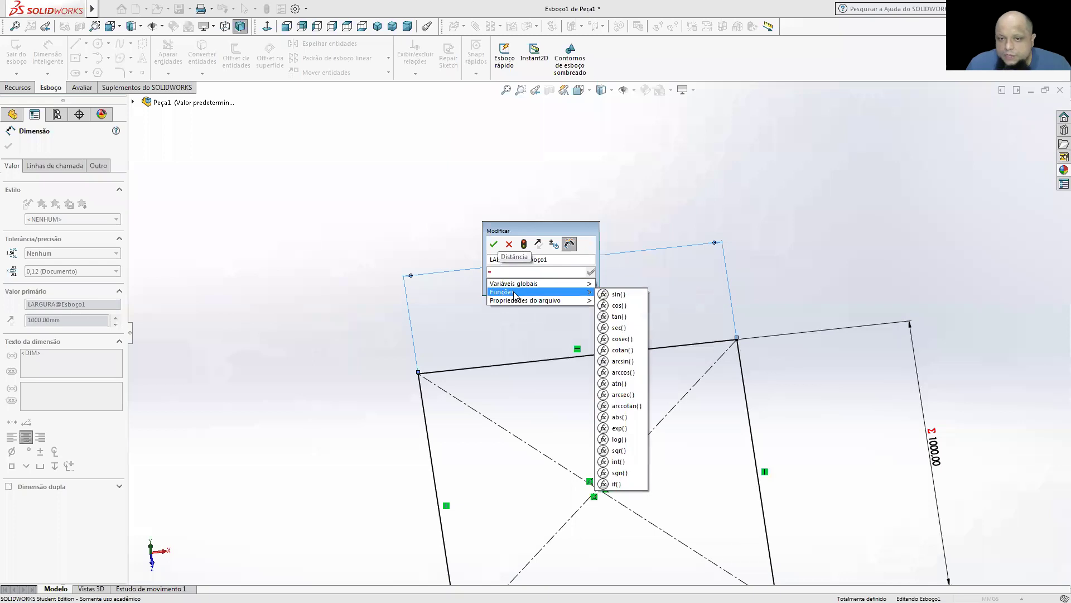
pyautogui.moveTo(548, 300)
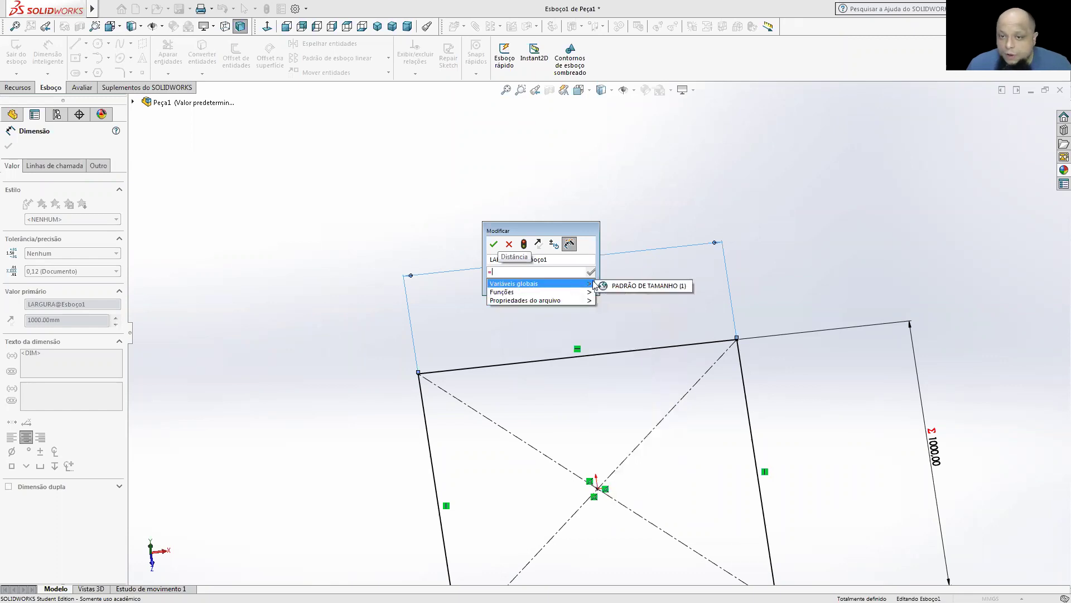
pyautogui.click(629, 286)
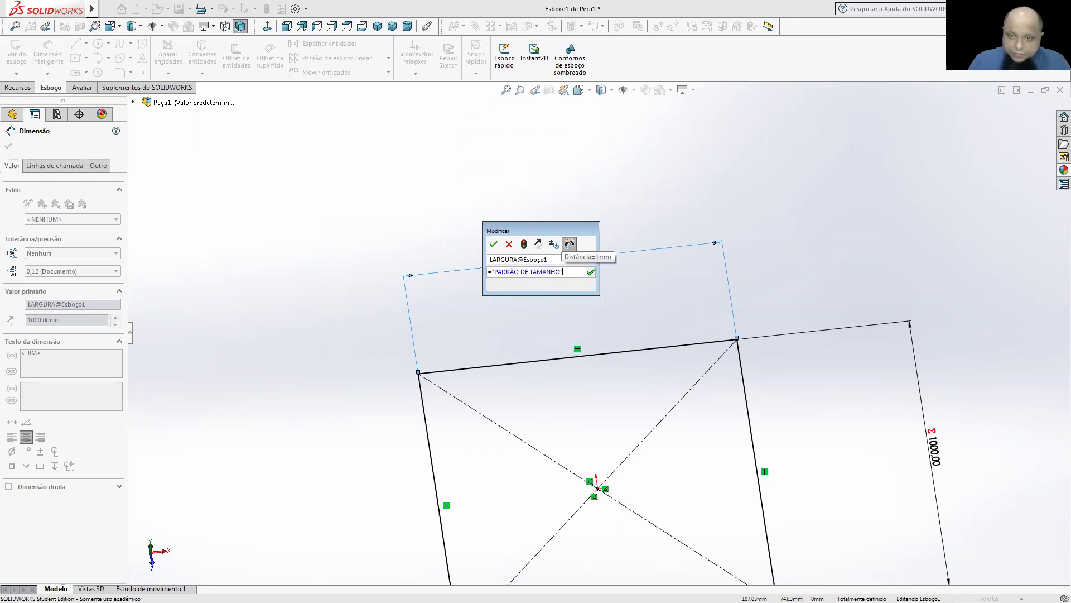
pyautogui.write('*1000')
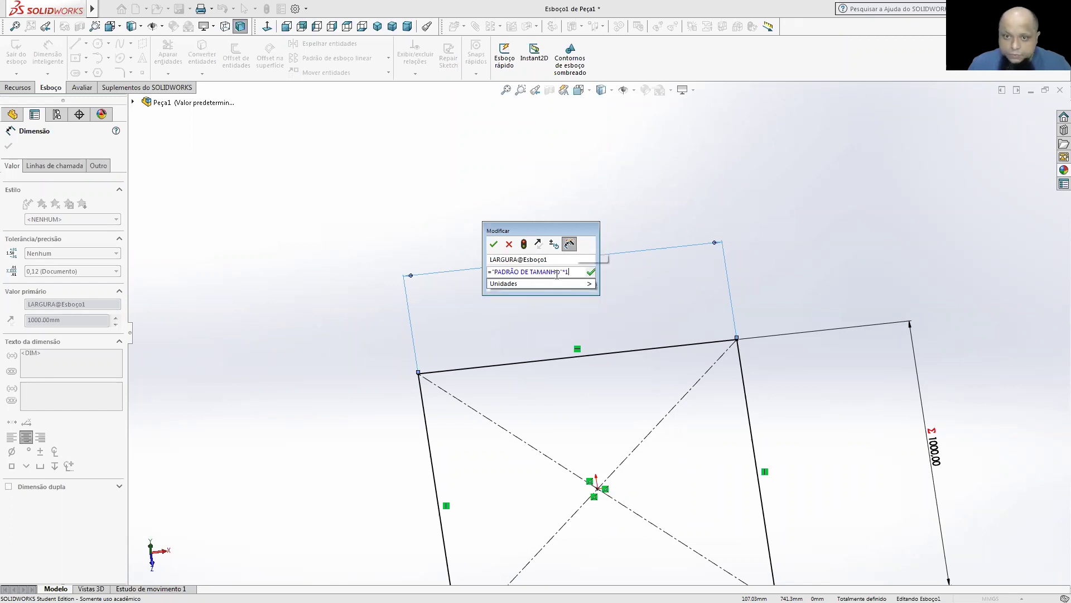
pyautogui.press('Return')
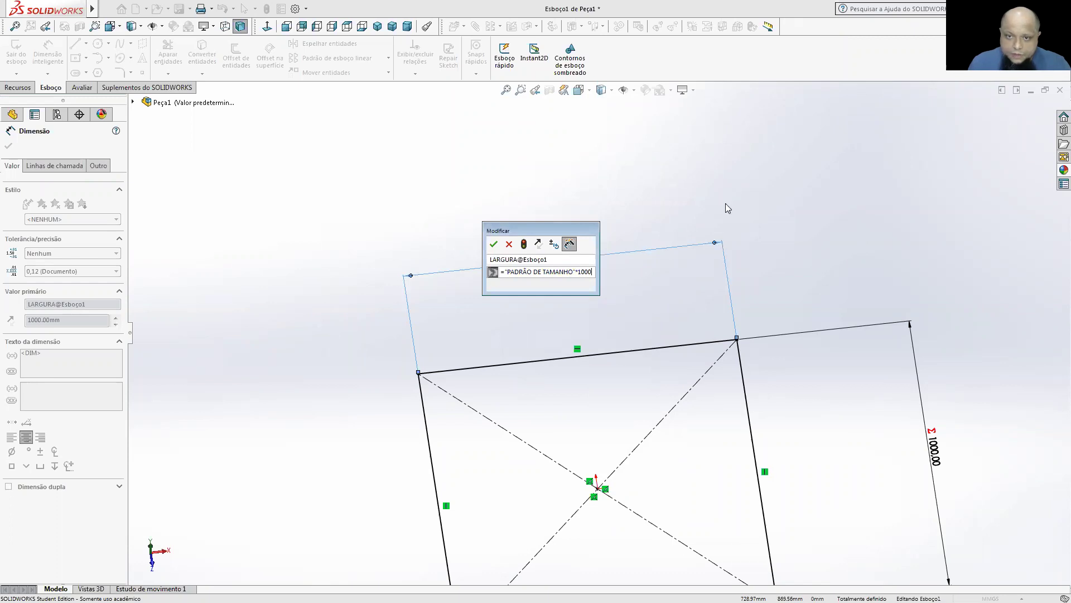
pyautogui.click(493, 244)
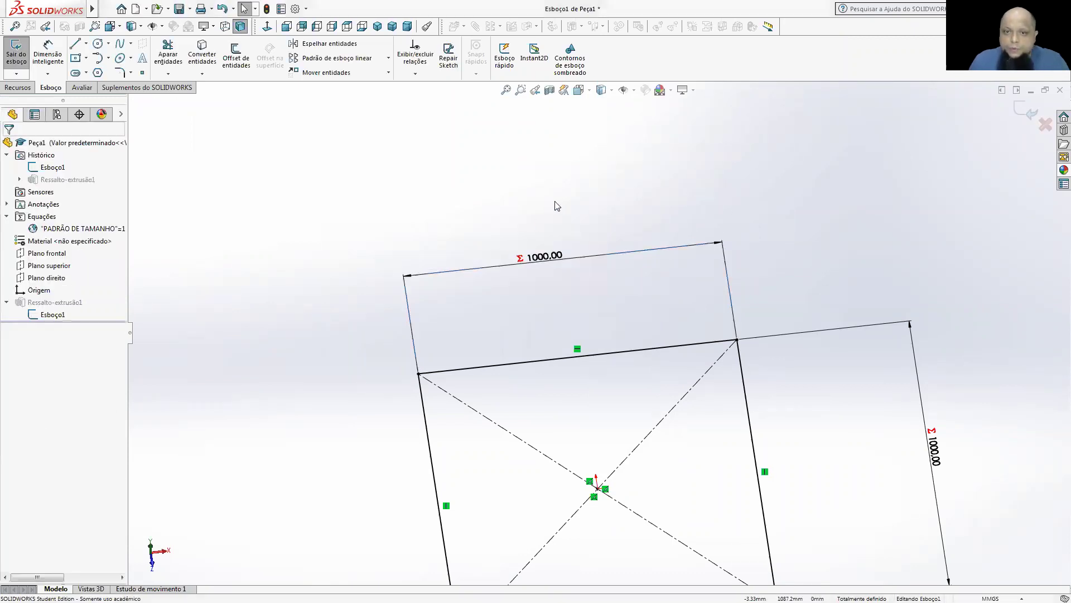
pyautogui.scroll(-3, 524, 248)
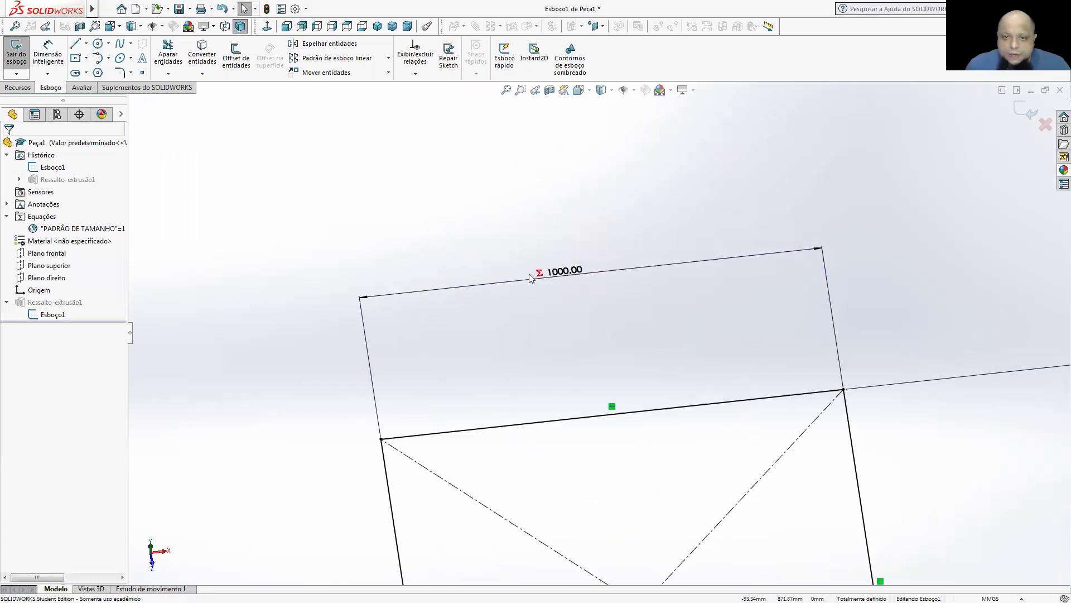
pyautogui.scroll(2, 545, 273)
pyautogui.scroll(3, 614, 334)
pyautogui.scroll(-2, 793, 419)
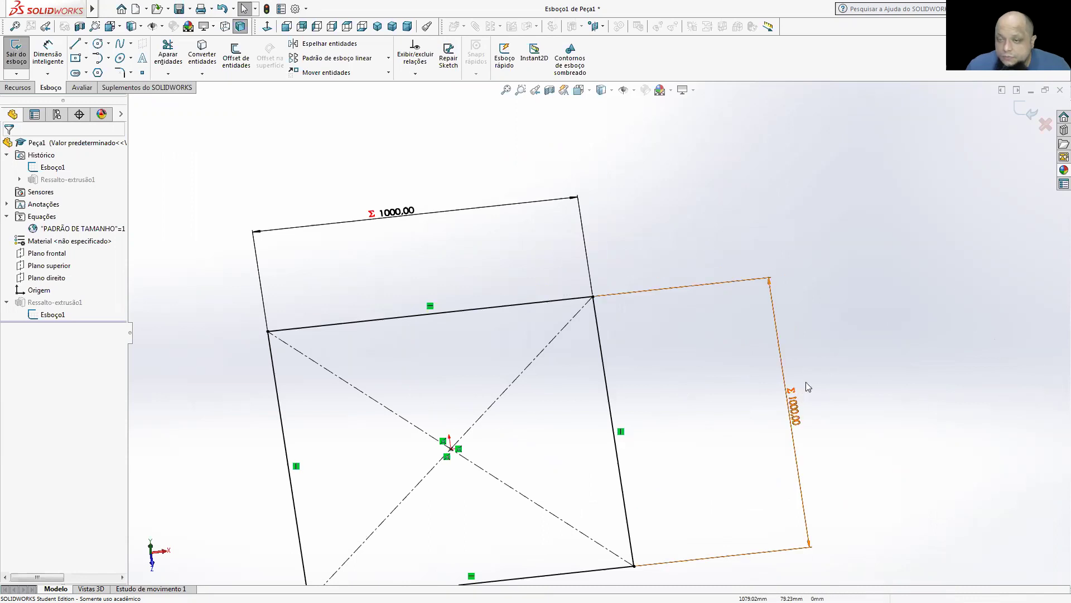
pyautogui.click(1021, 110)
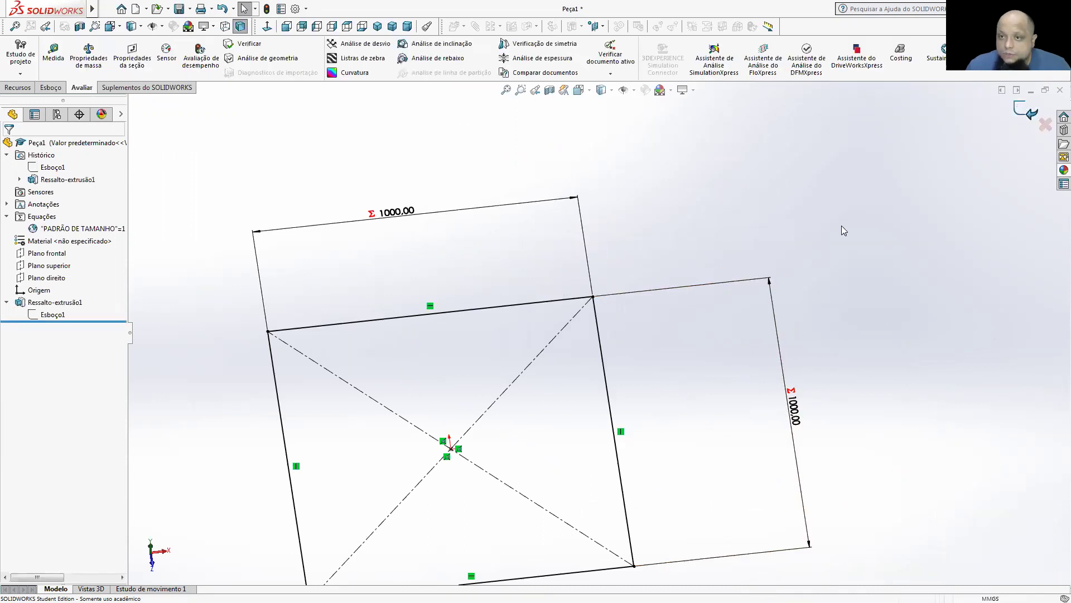
pyautogui.scroll(5, 705, 276)
pyautogui.moveTo(670, 253)
pyautogui.mouseDown(button='middle')
pyautogui.moveTo(580, 264)
pyautogui.moveTo(705, 264)
pyautogui.moveTo(718, 238)
pyautogui.moveTo(699, 221)
pyautogui.mouseUp(button='middle')
pyautogui.scroll(1, 700, 222)
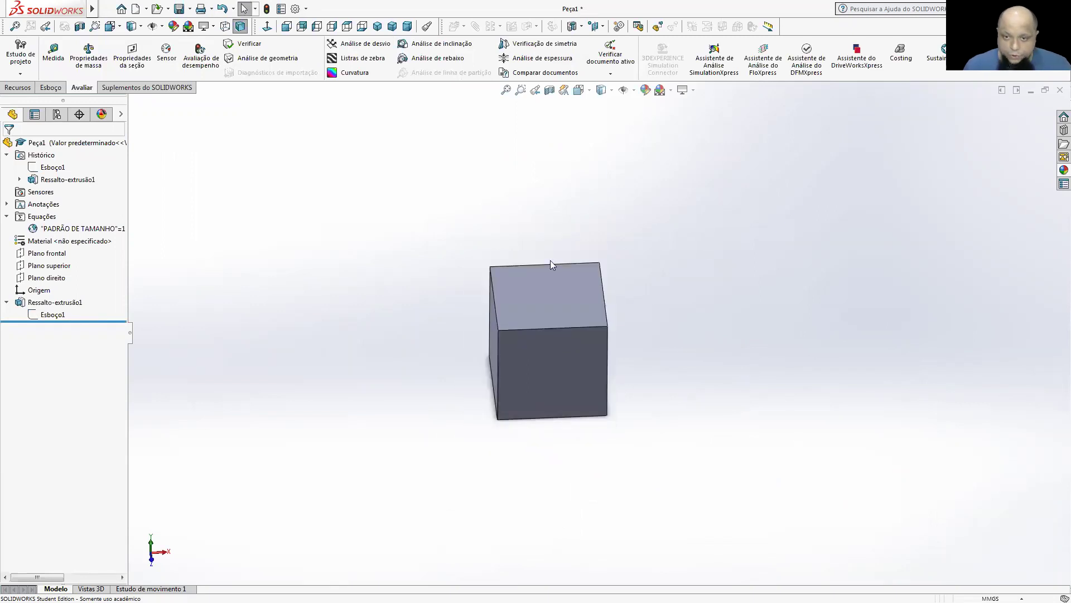
pyautogui.moveTo(558, 349); pyautogui.dragTo(601, 366, button='middle')
pyautogui.moveTo(558, 317); pyautogui.dragTo(492, 311, button='middle')
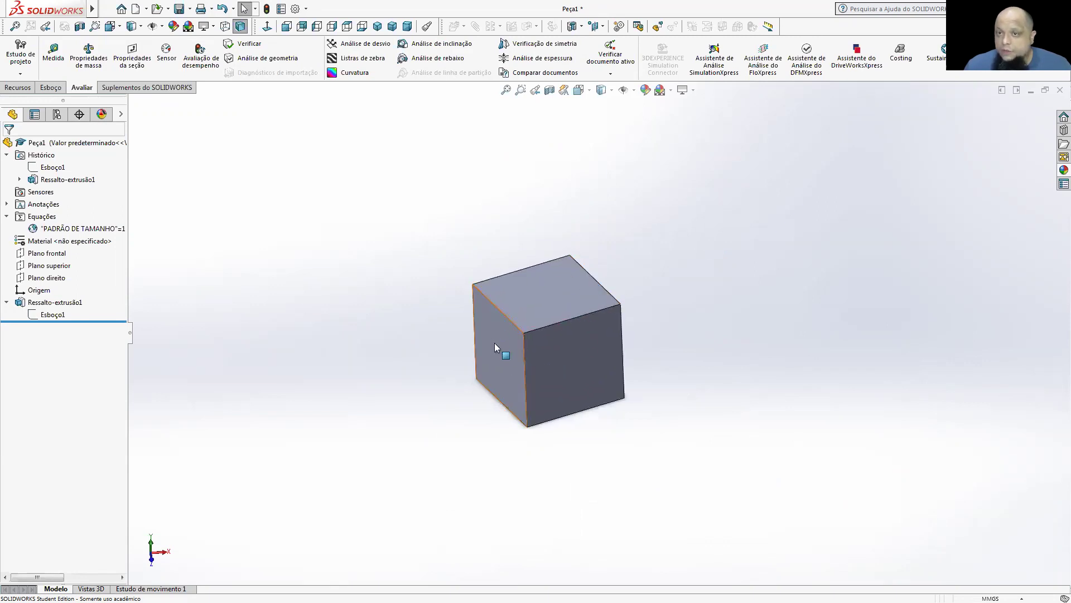
# Try to set the PADRÃO DE TAMANHO global variable to 0,5 in the equations manager
pyautogui.click(77, 229)
pyautogui.rightClick(75, 227)
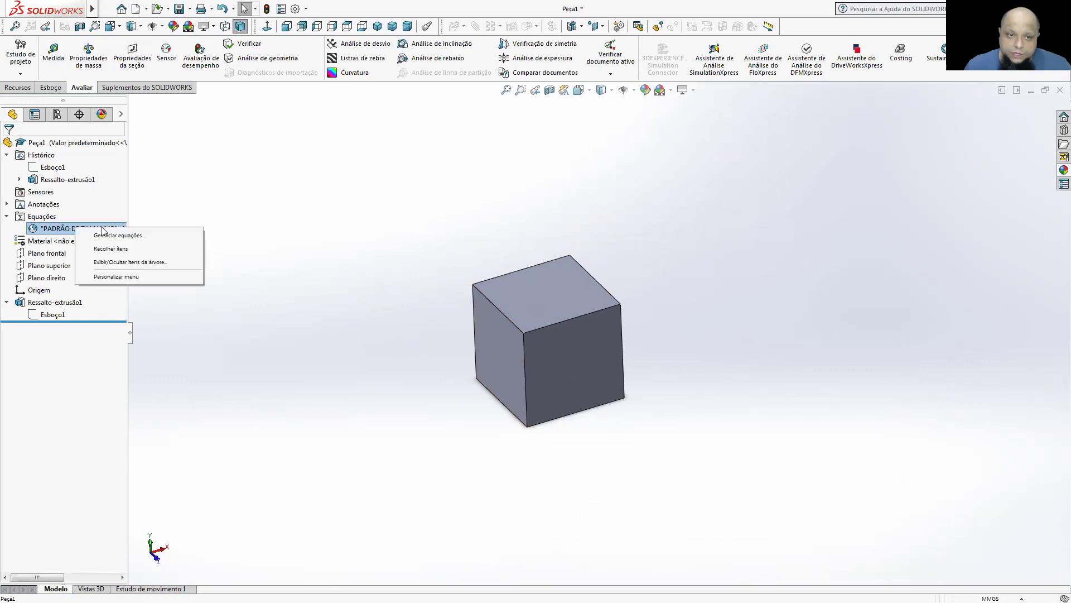
pyautogui.click(105, 233)
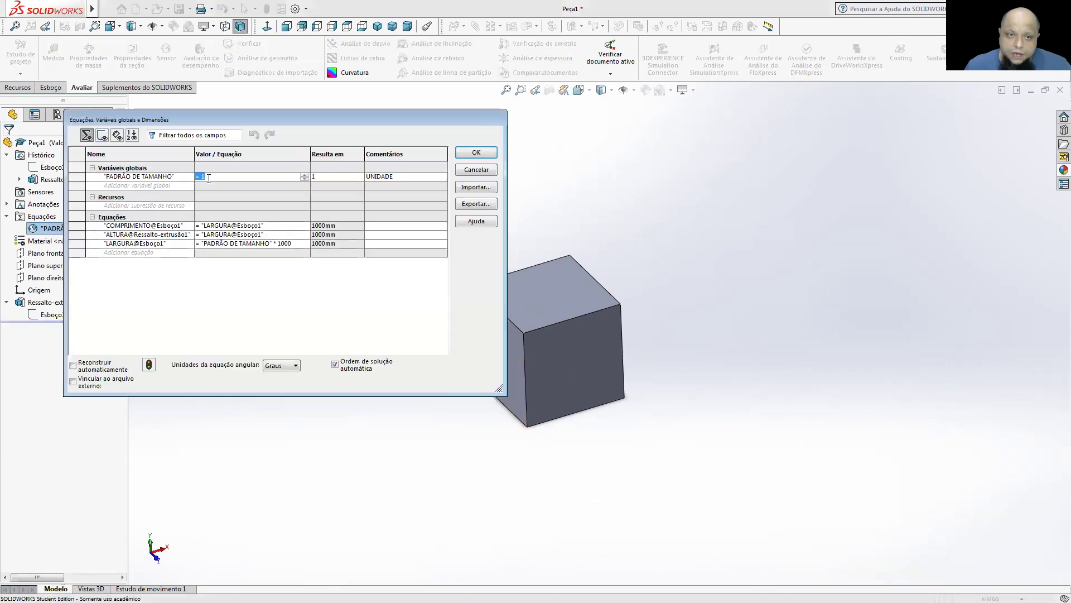
pyautogui.write('= 0')
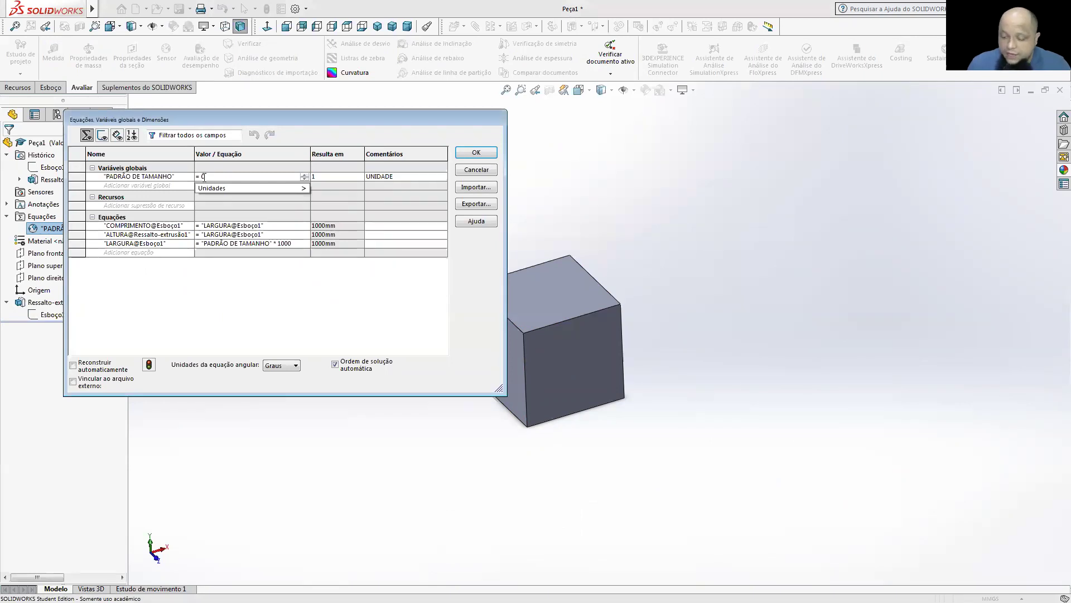
pyautogui.write(',5')
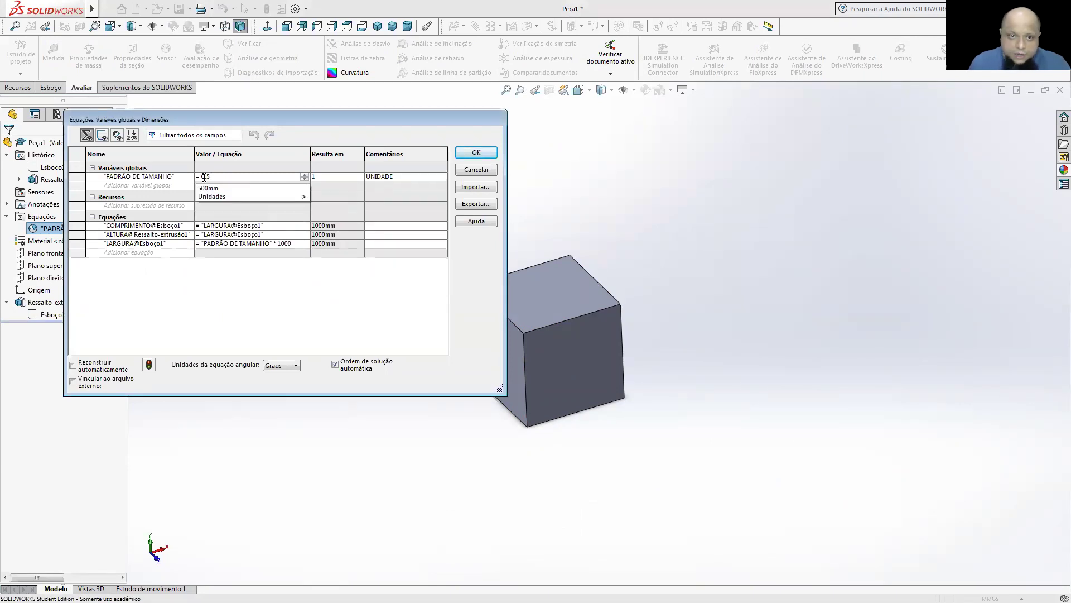
pyautogui.press('Return')
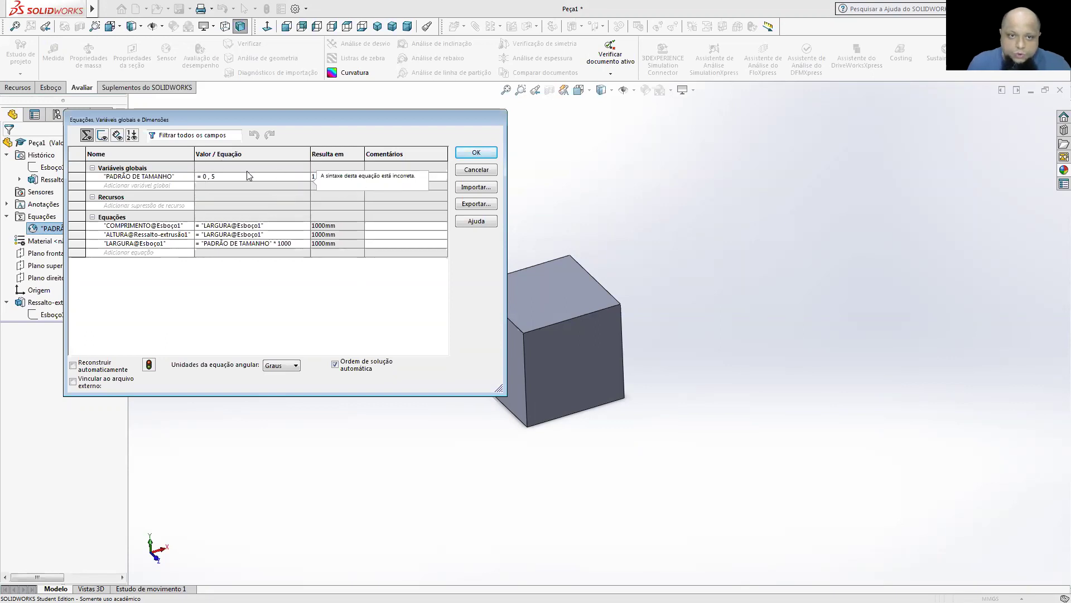
# Try to rewrite the PADRÃO DE TAMANHO value as 0.5 with a decimal point, and leave the equations without saving
pyautogui.click(218, 175)
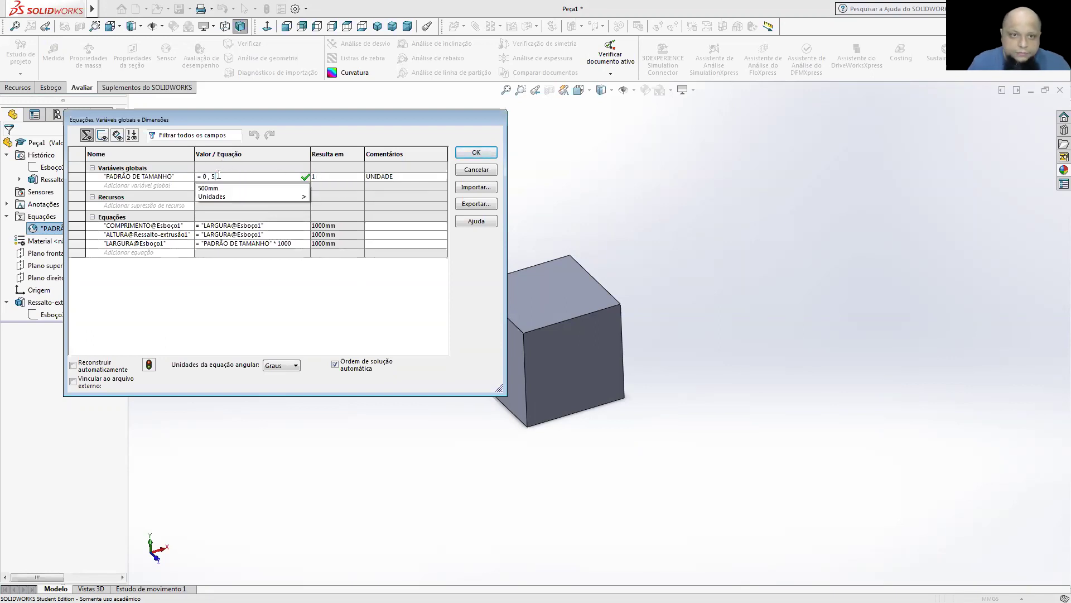
pyautogui.press('BackSpace')
pyautogui.press('BackSpace')
pyautogui.write('.5')
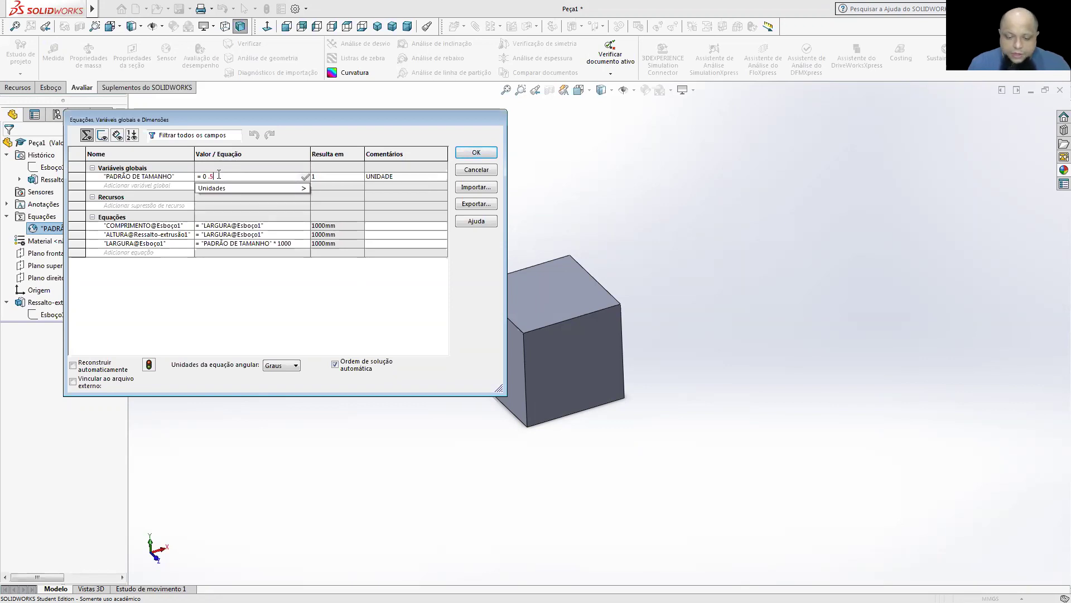
pyautogui.press('Return')
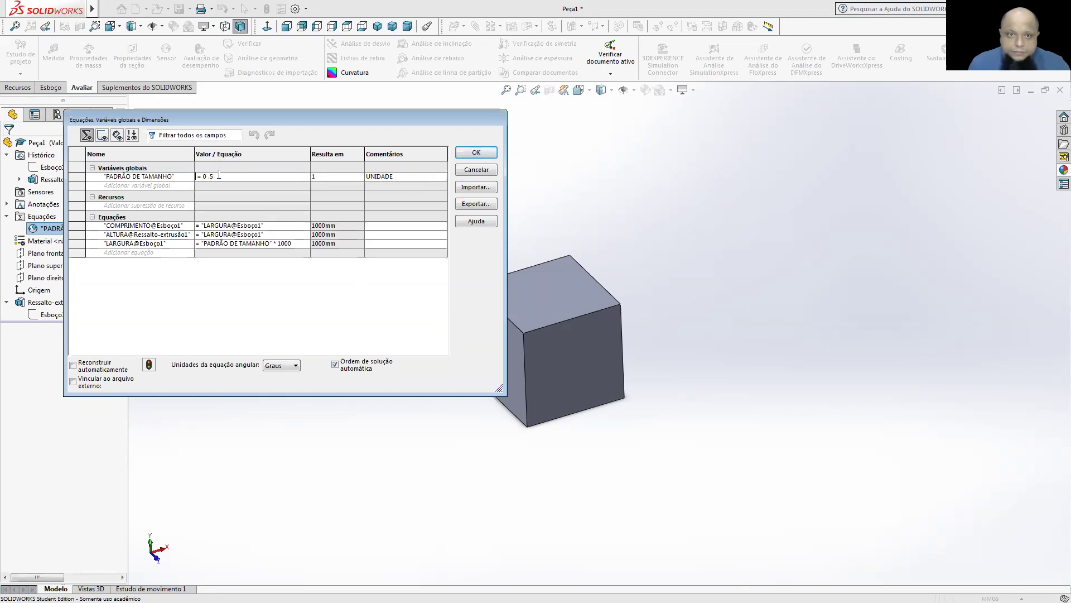
pyautogui.click(476, 153)
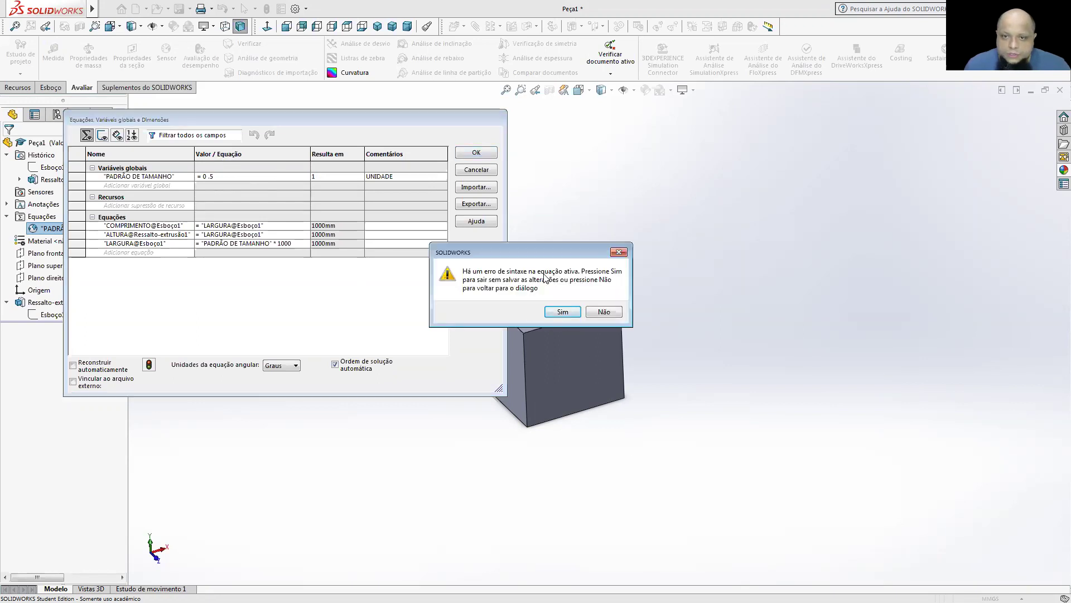
pyautogui.click(564, 312)
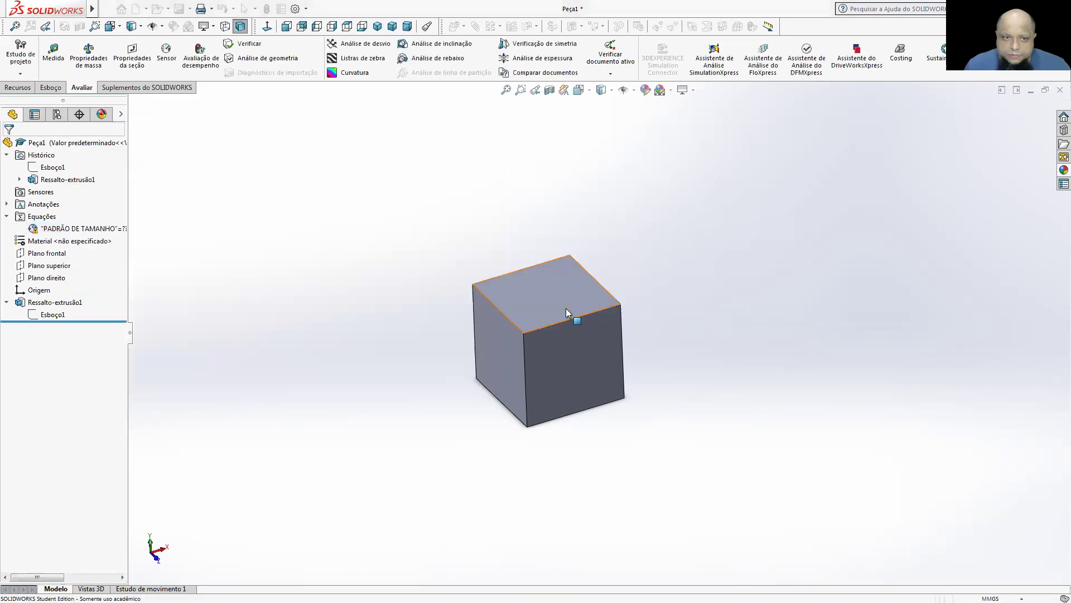
pyautogui.doubleClick(554, 301)
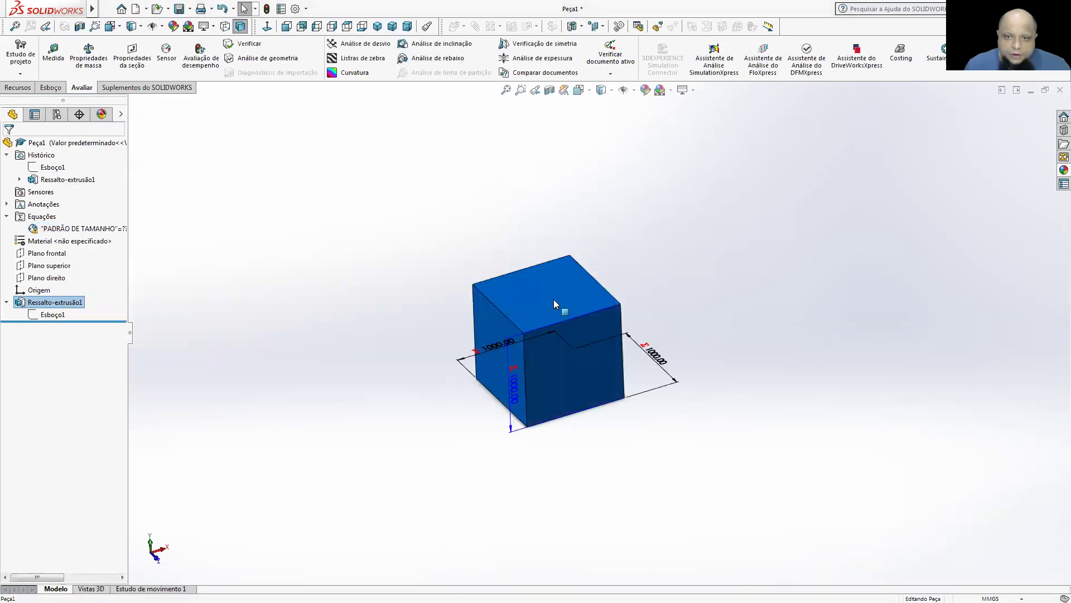
pyautogui.click(530, 232)
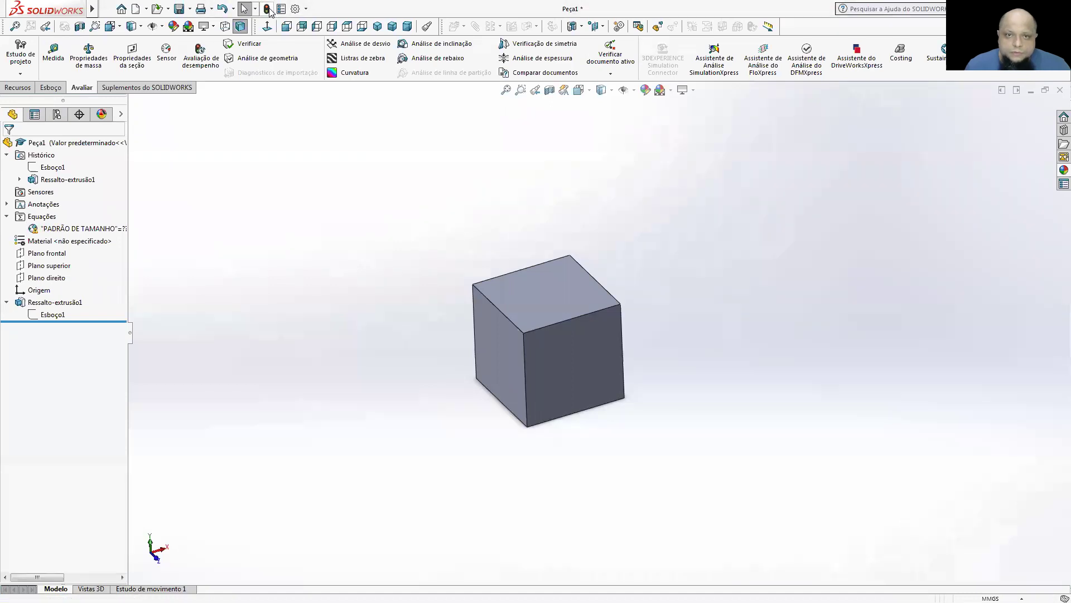
# Set the PADRÃO DE TAMANHO global variable to 0.5, accept the equations, and check the cube's dimensions on the model
pyautogui.click(71, 230)
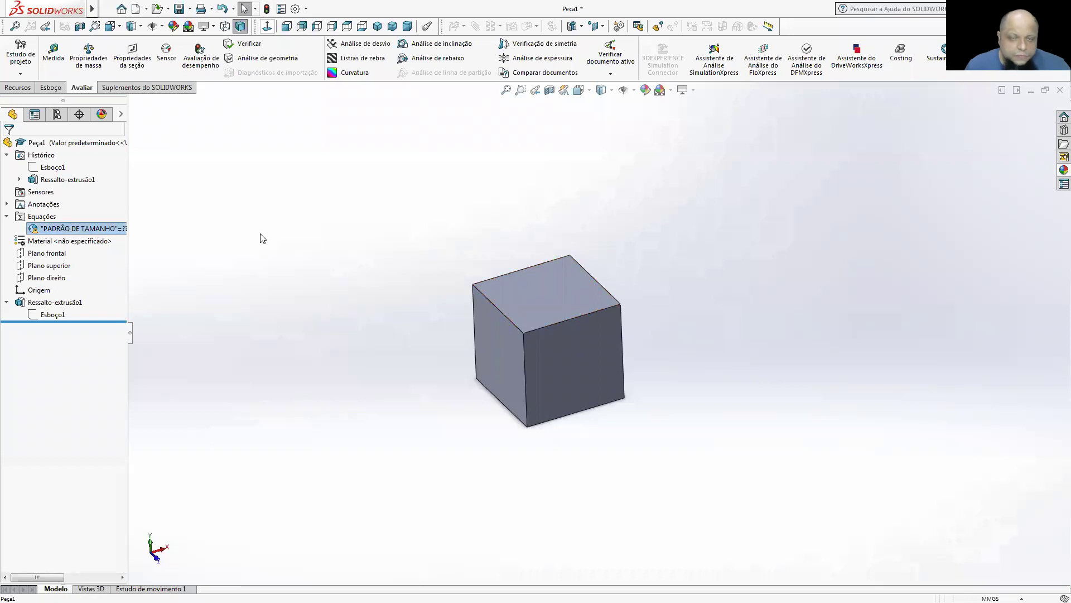
pyautogui.click(138, 177)
pyautogui.click(221, 175)
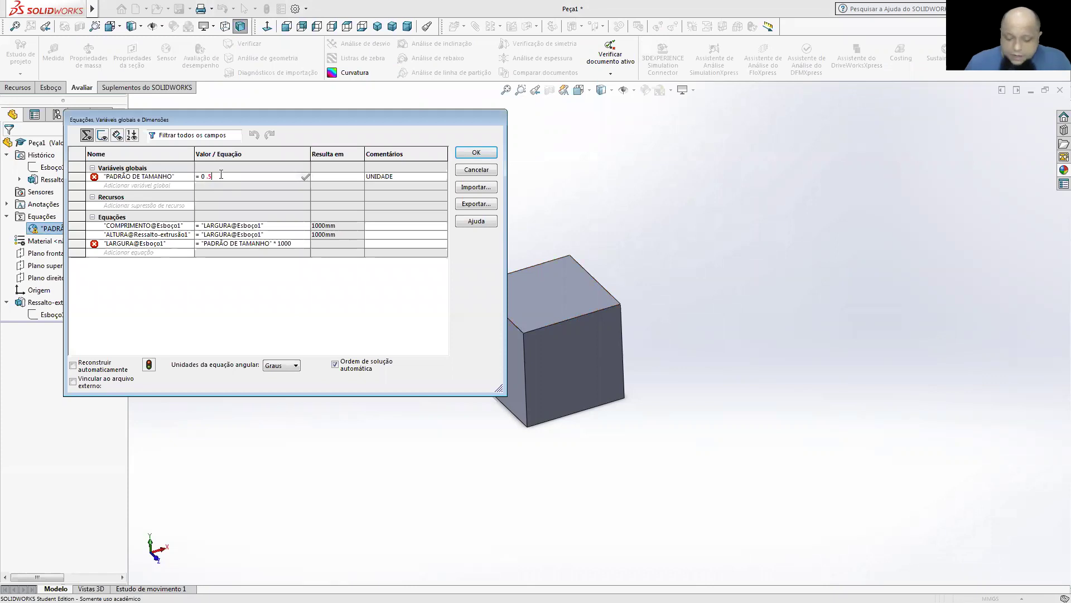
pyautogui.press('BackSpace')
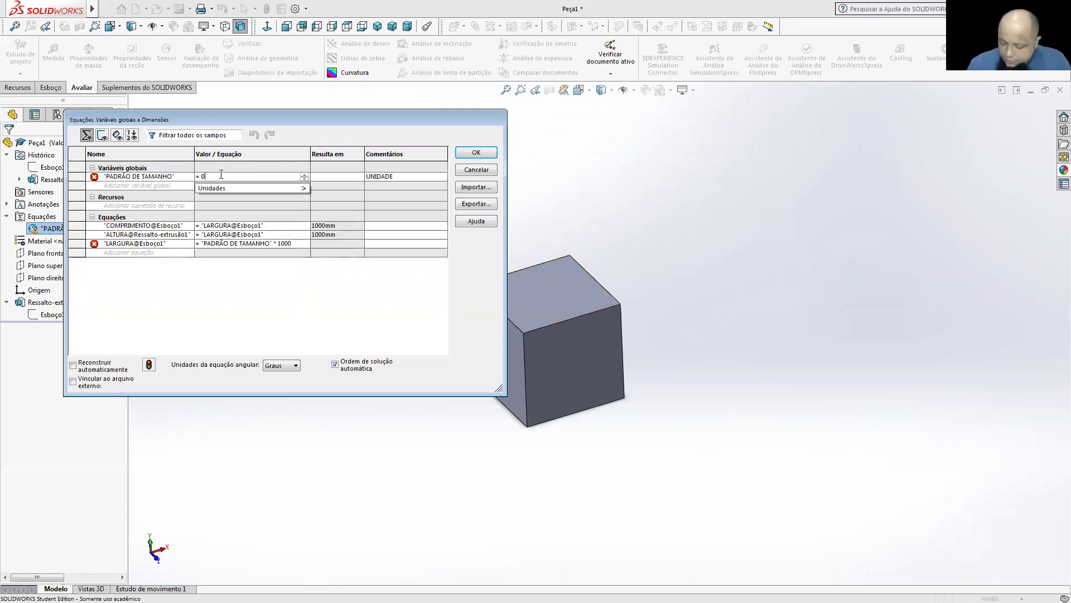
pyautogui.write('5')
pyautogui.press('Tab')
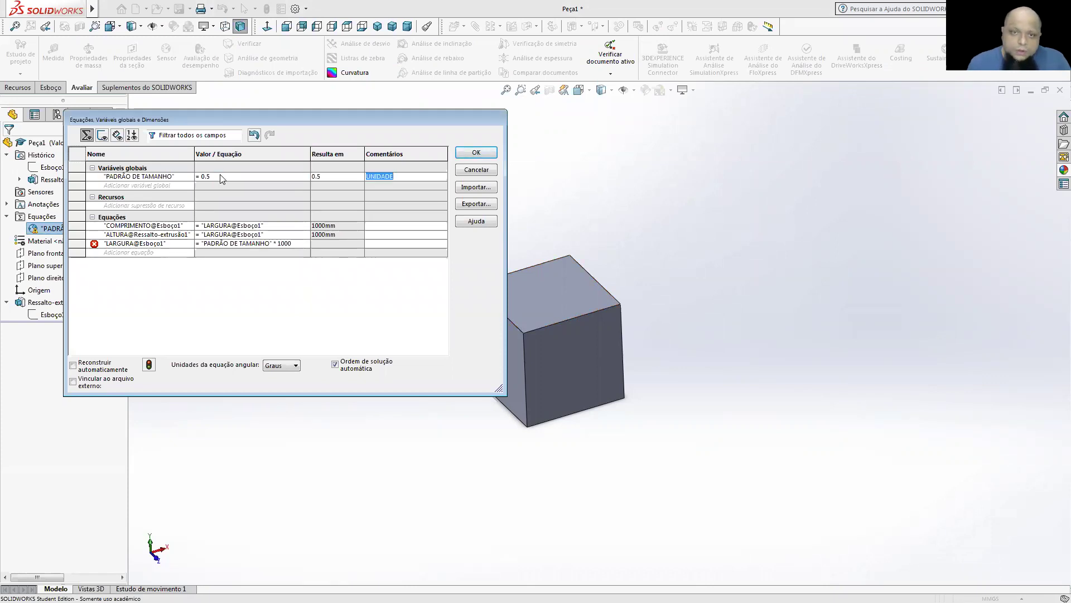
pyautogui.click(476, 154)
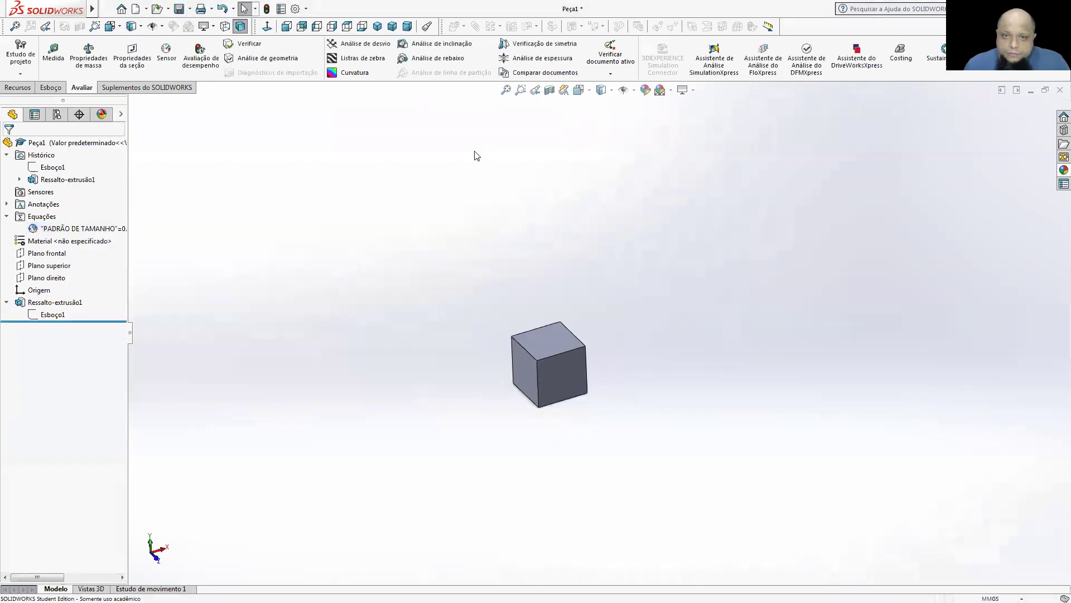
pyautogui.doubleClick(555, 349)
pyautogui.scroll(-2, 576, 396)
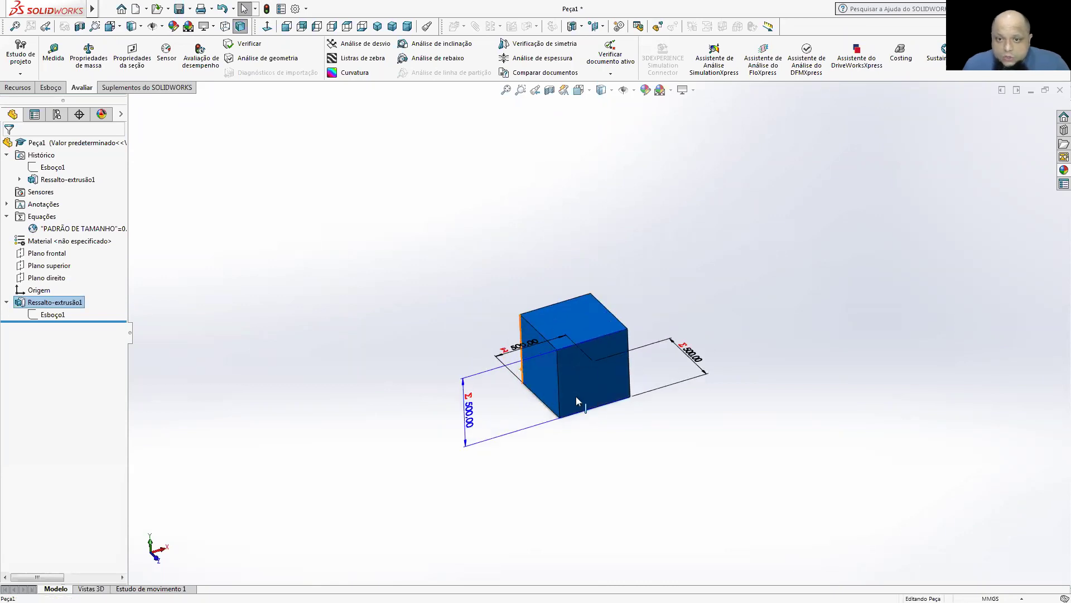
pyautogui.scroll(3, 578, 385)
pyautogui.click(523, 204)
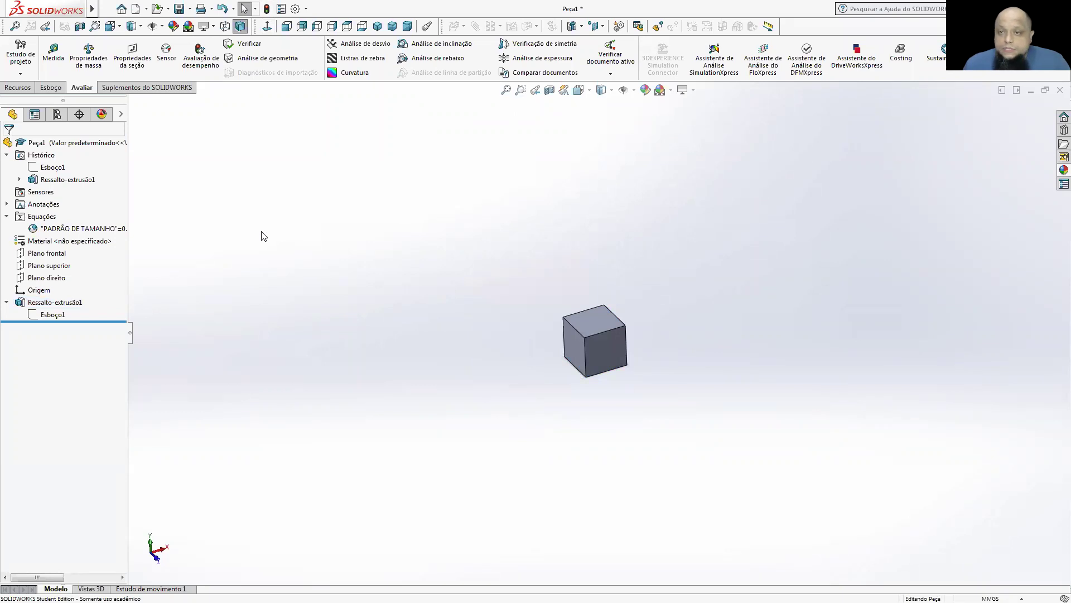
# Set the PADRÃO DE TAMANHO global variable to 0.7, accept the equations, and check the cube's dimensions on the model
pyautogui.rightClick(68, 230)
pyautogui.click(92, 233)
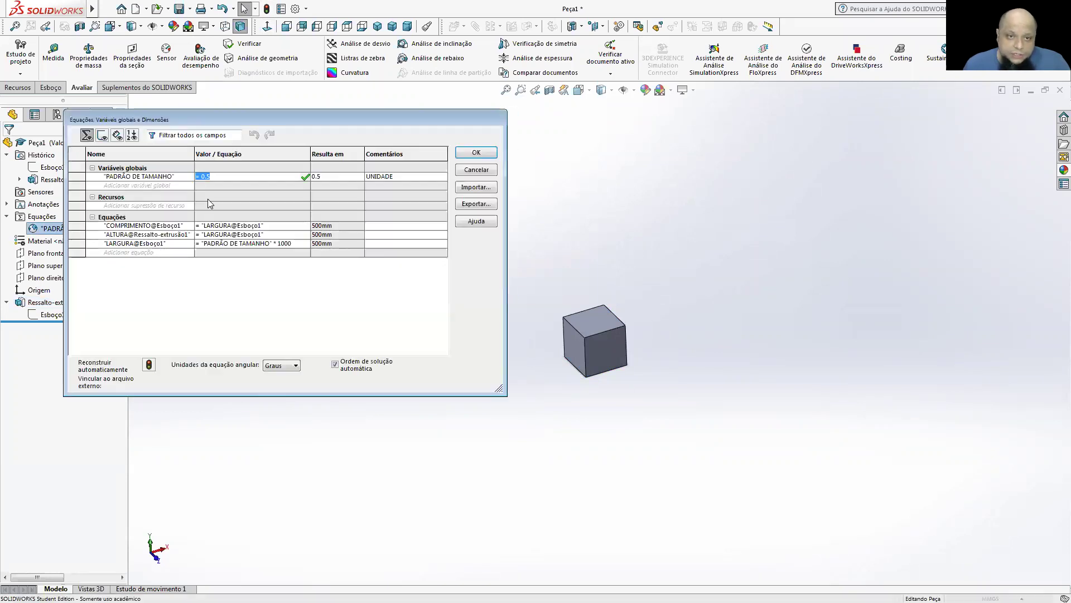
pyautogui.press('BackSpace')
pyautogui.write('7')
pyautogui.press('Tab')
pyautogui.click(467, 152)
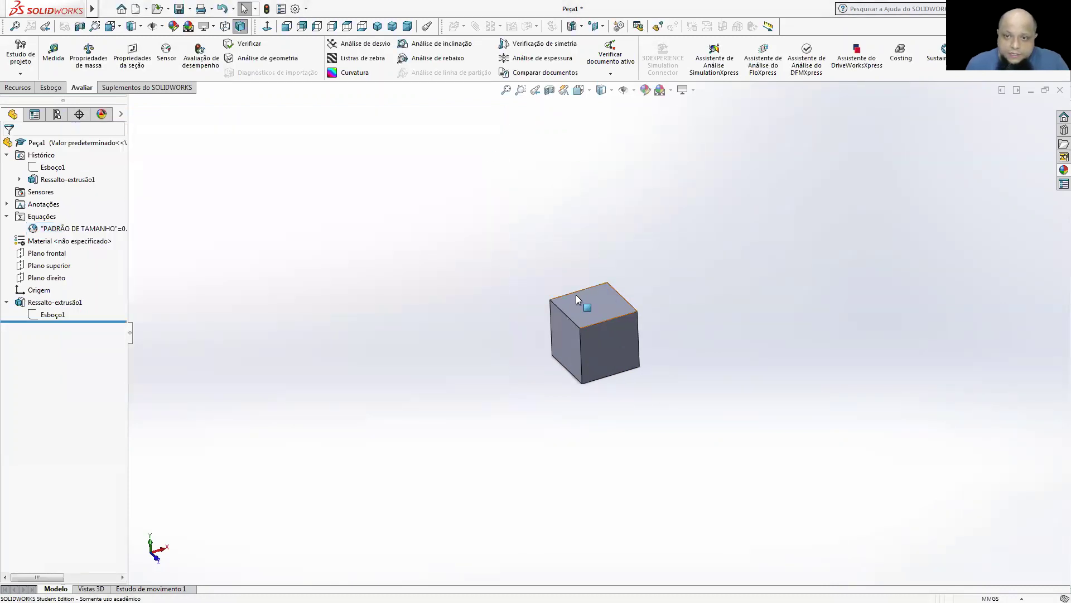
pyautogui.doubleClick(574, 373)
pyautogui.scroll(-4, 574, 374)
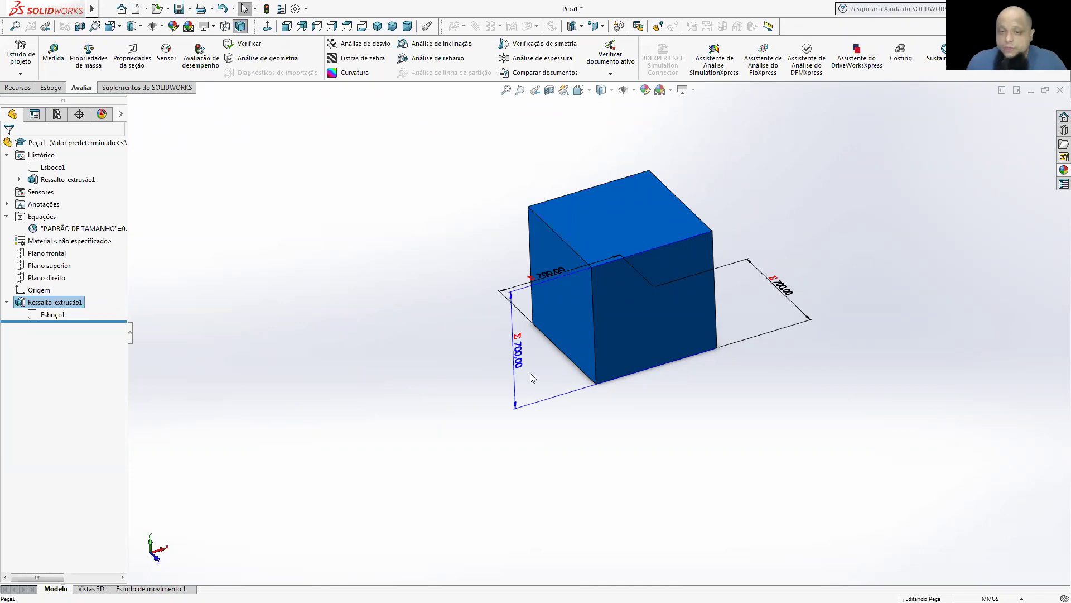
pyautogui.scroll(2, 520, 370)
pyautogui.moveTo(489, 310); pyautogui.dragTo(502, 303, button='middle')
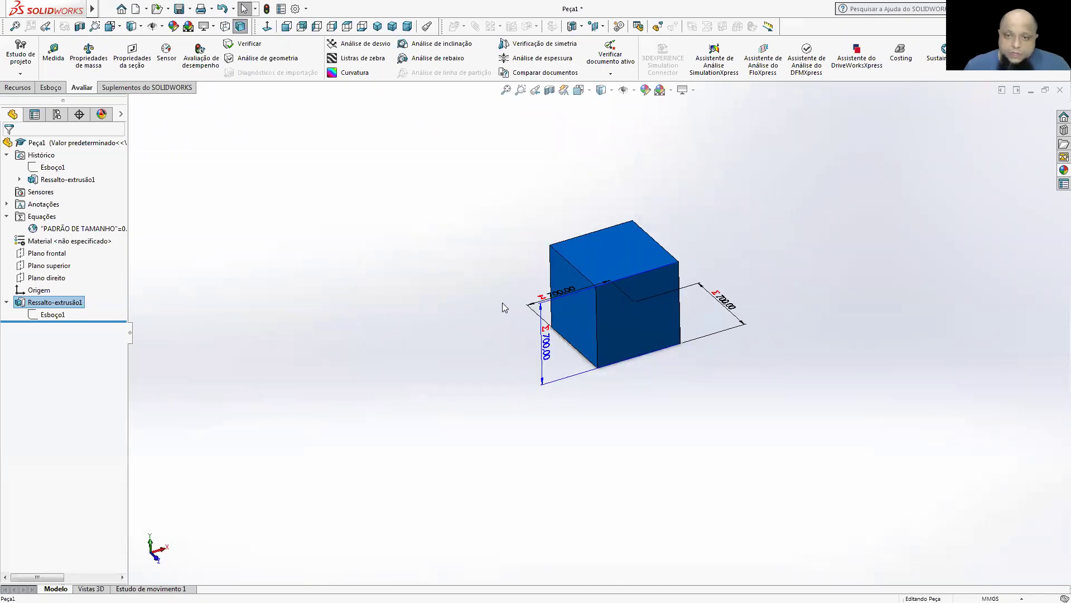
pyautogui.click(272, 167)
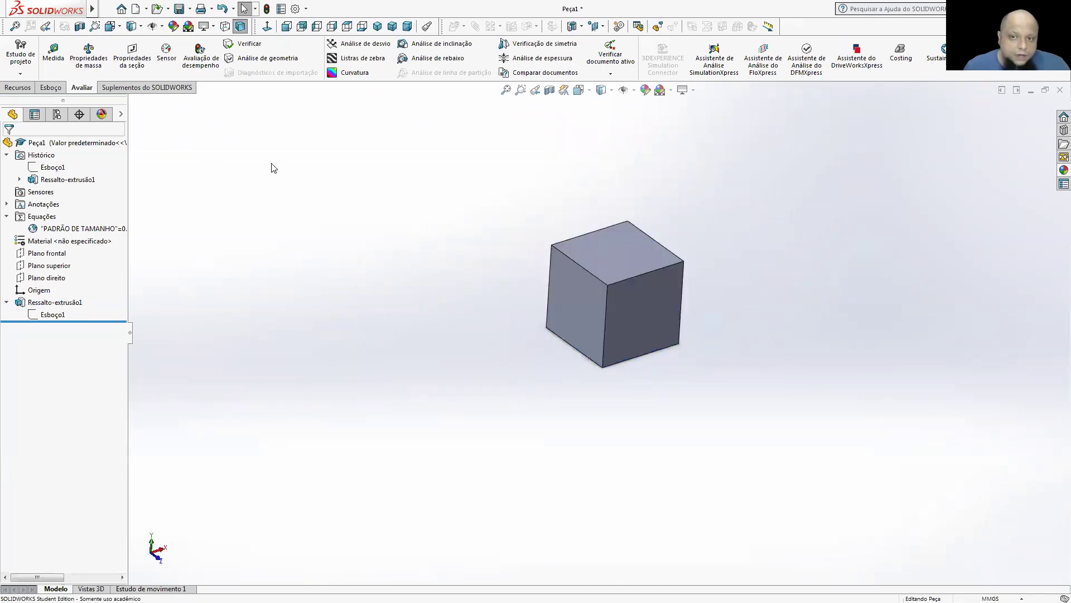
# Save the part in the Downloads folder under the name CUBO
pyautogui.click(179, 9)
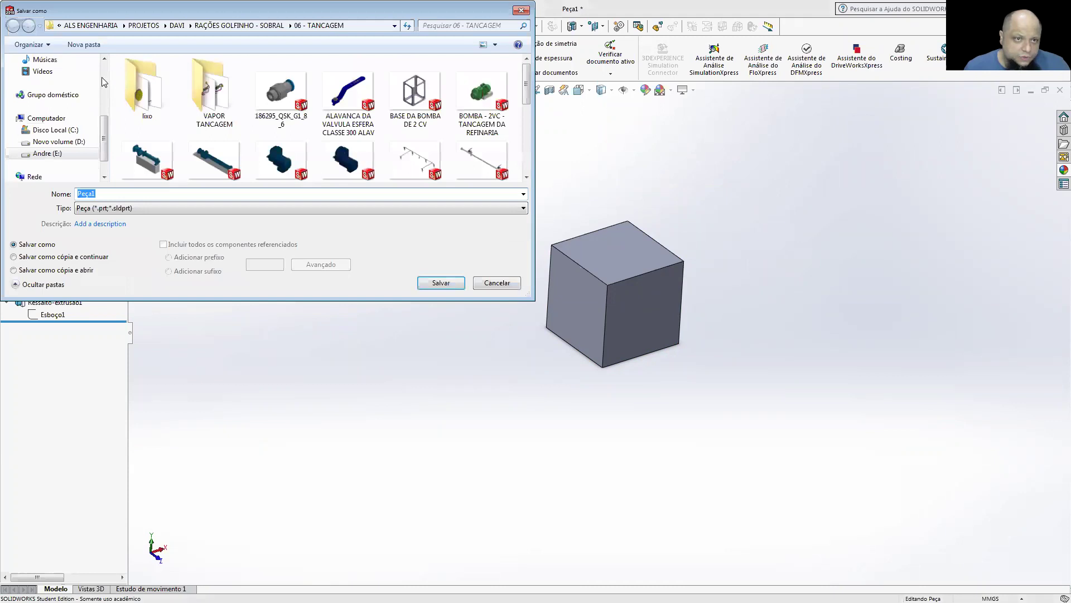
pyautogui.scroll(4, 61, 122)
pyautogui.click(53, 111)
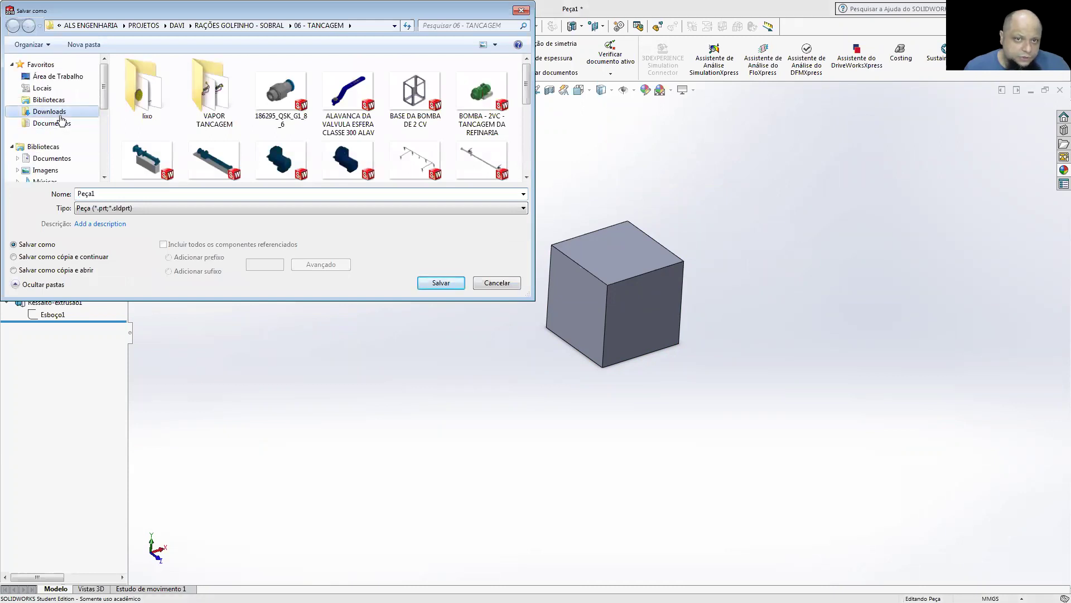
pyautogui.doubleClick(109, 192)
pyautogui.write('CUBO')
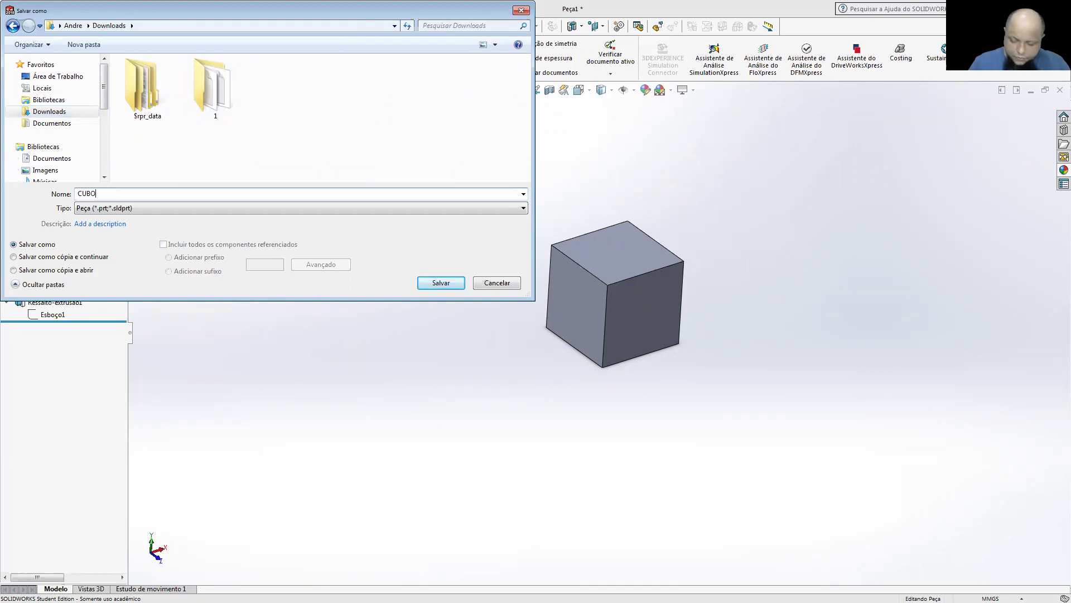
pyautogui.click(438, 283)
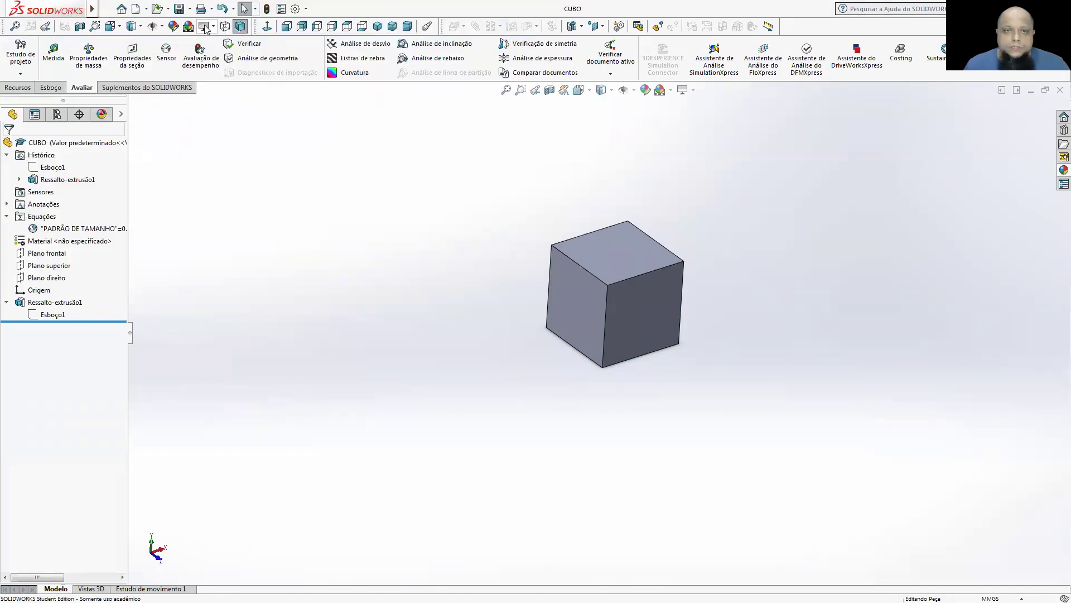
# Create a drawing from the part using the portrait A4 - UNIFOR - DESENHO MECÂNICO sheet format
pyautogui.click(147, 9)
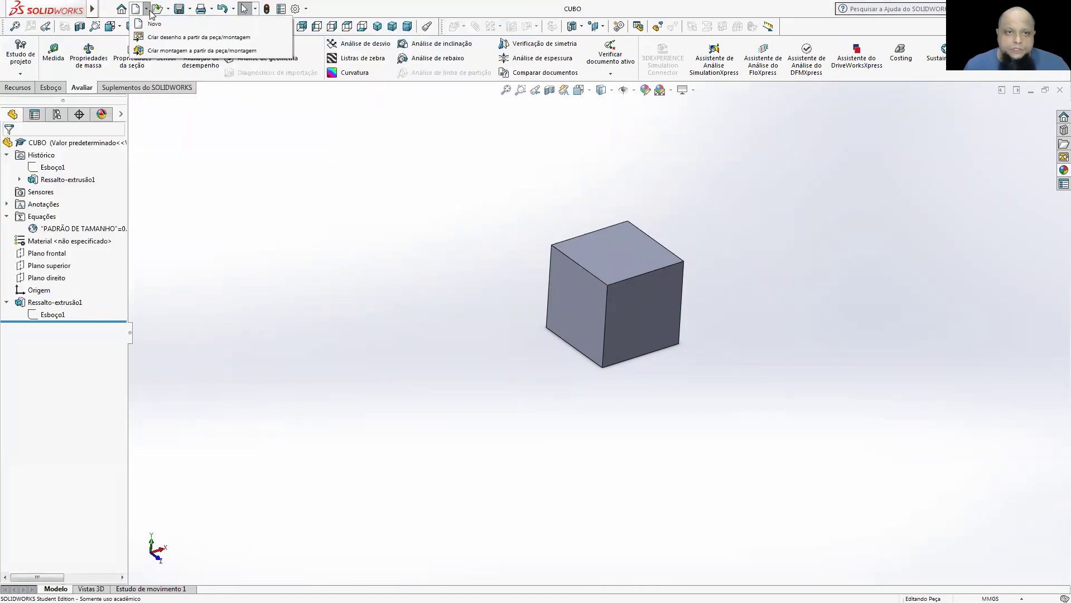
pyautogui.click(168, 36)
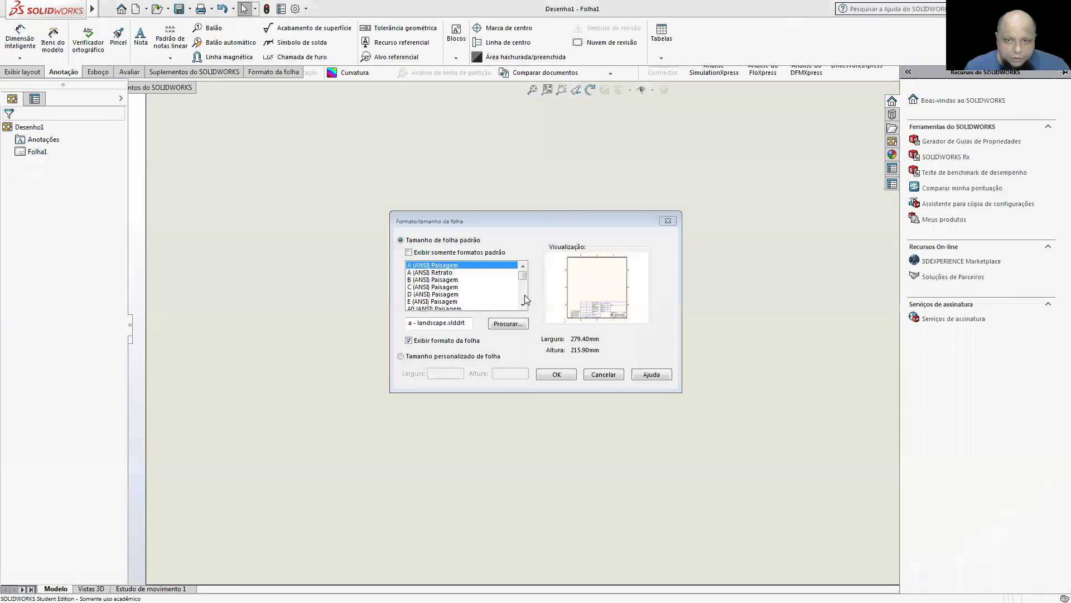
pyautogui.moveTo(523, 275); pyautogui.dragTo(525, 295)
pyautogui.click(495, 294)
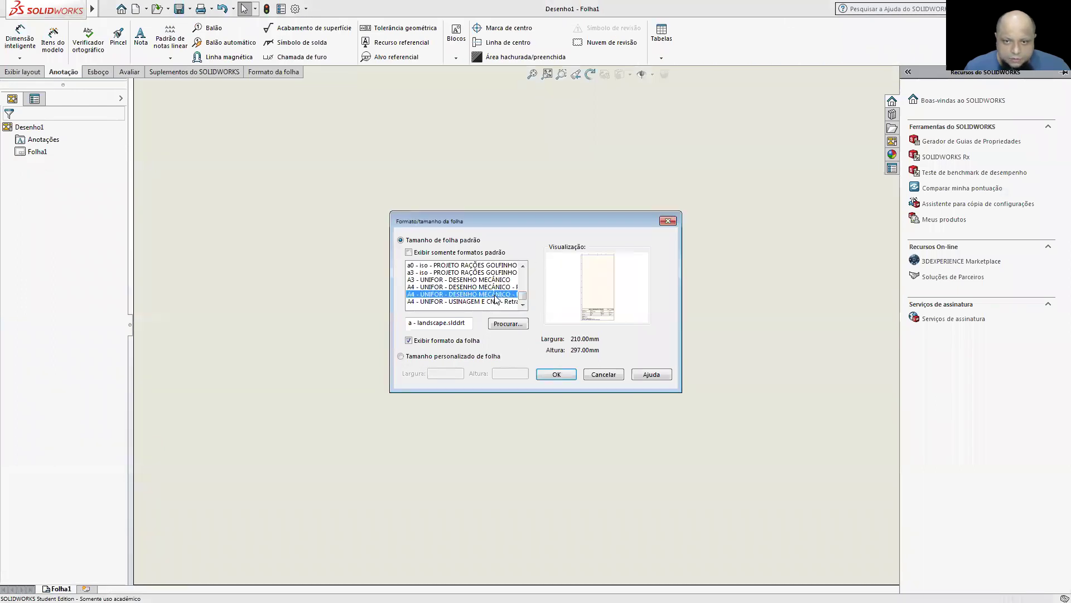
pyautogui.click(571, 376)
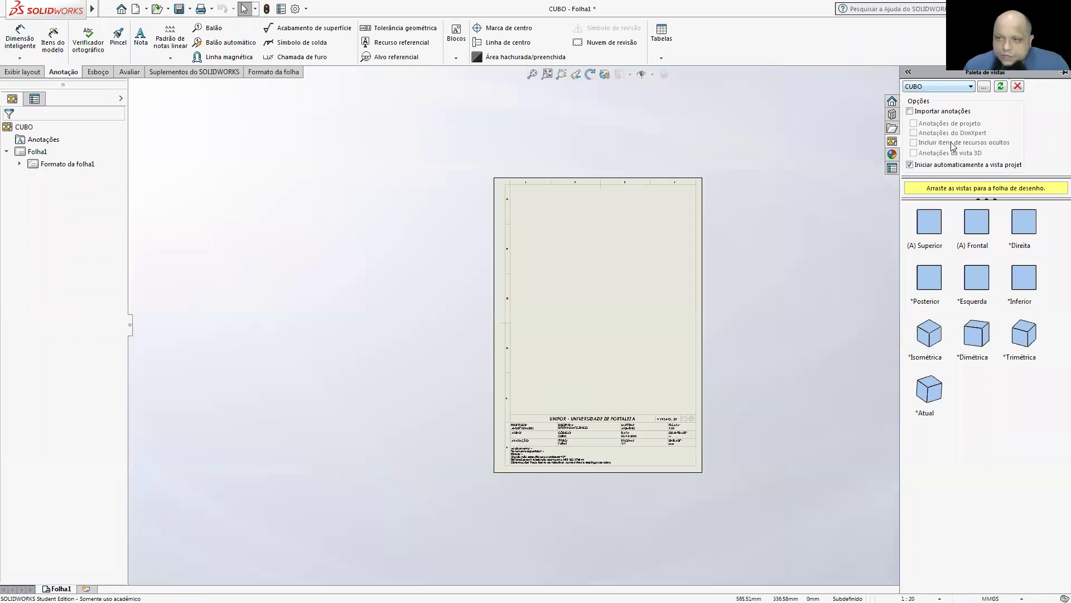
# Place the (A) Superior view on the upper part of the sheet and project a second view directly below it
pyautogui.moveTo(939, 237); pyautogui.dragTo(518, 248)
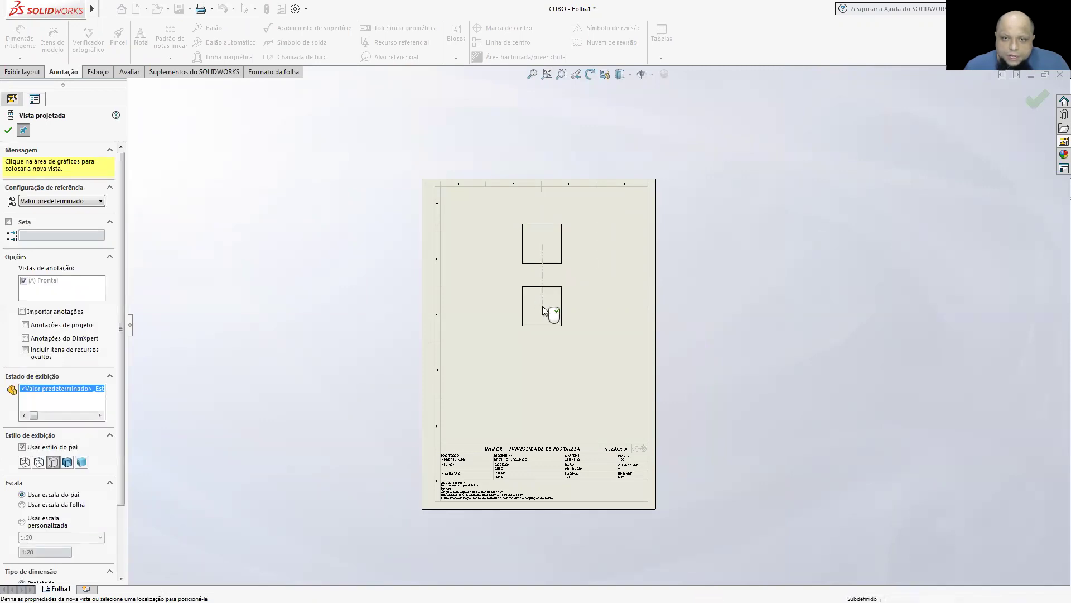
pyautogui.click(542, 305)
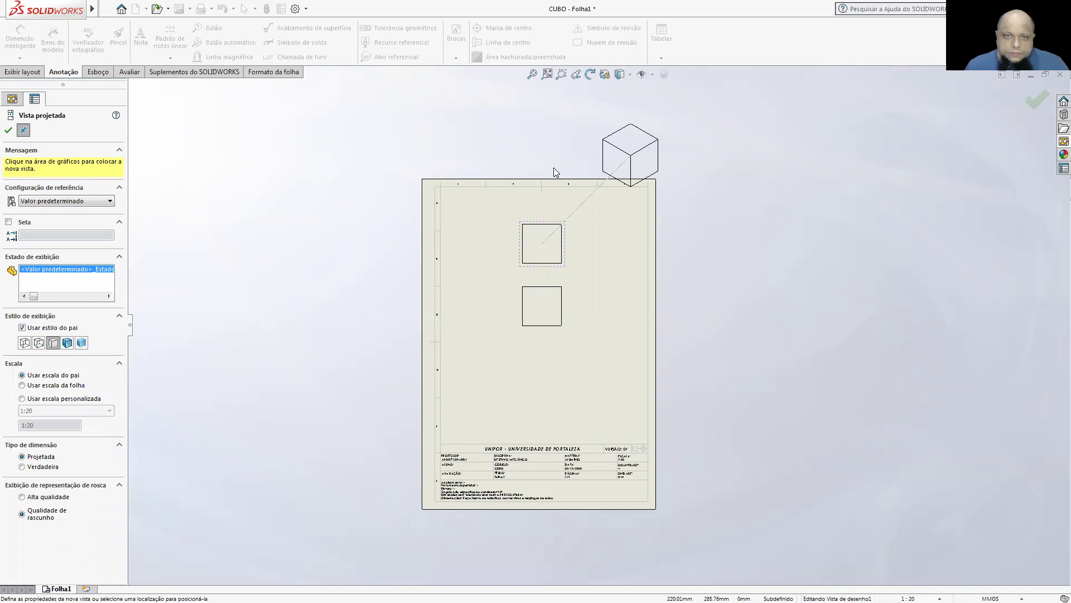
pyautogui.press('Escape')
# Dimension the upper view's width and height and the lower view's height with smart dimensions
pyautogui.click(20, 39)
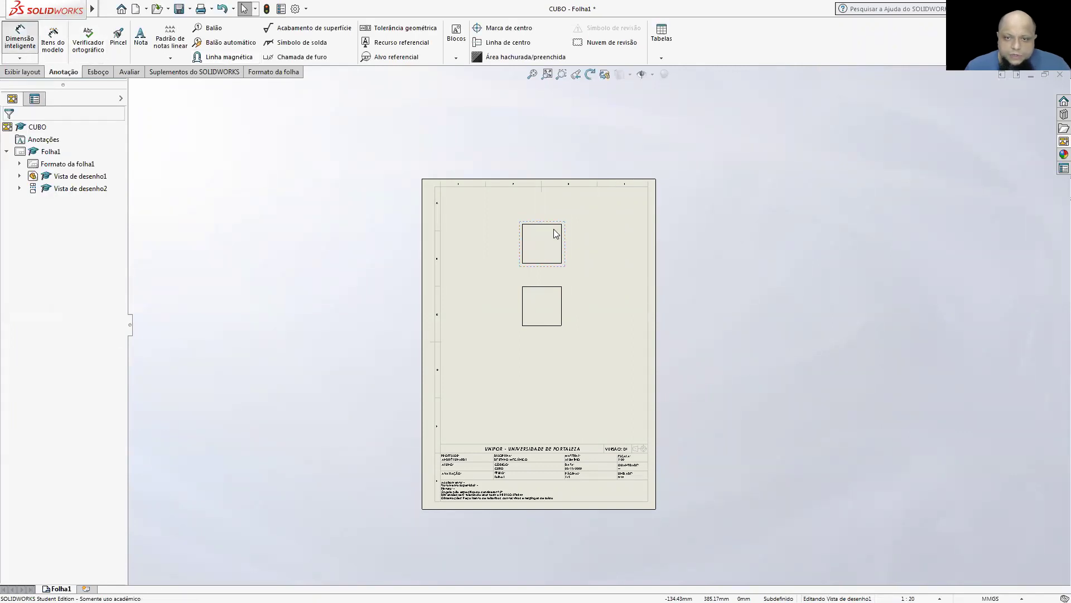
pyautogui.scroll(-2, 555, 232)
pyautogui.click(551, 237)
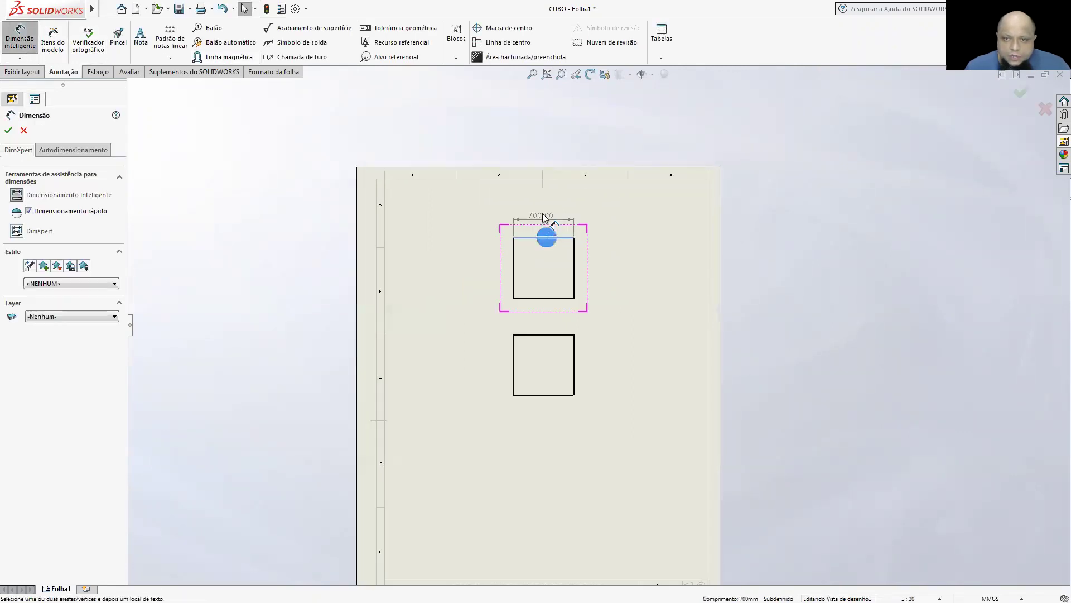
pyautogui.click(543, 216)
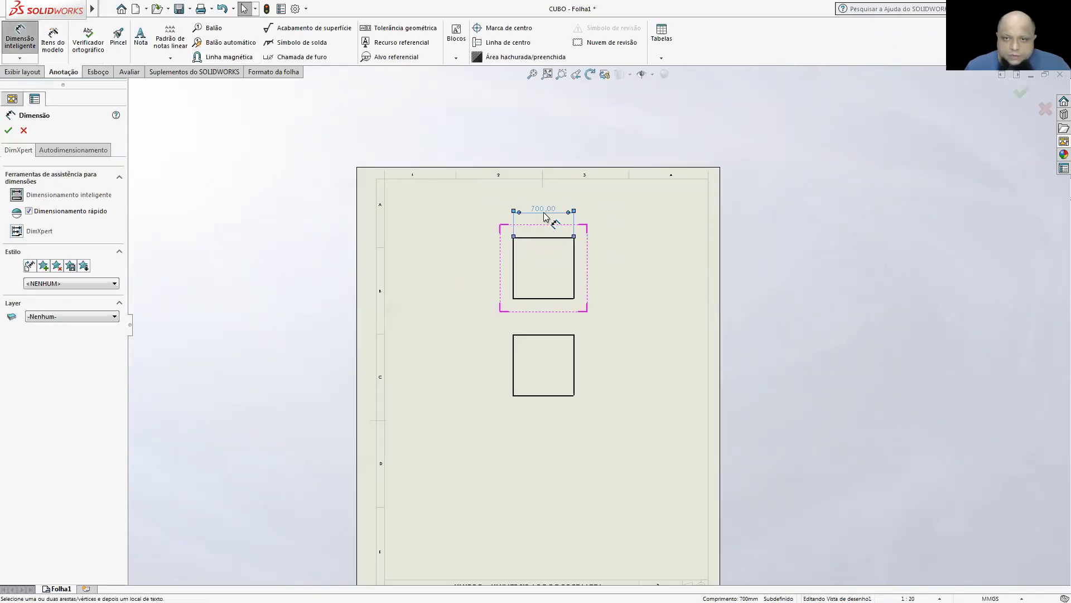
pyautogui.click(573, 257)
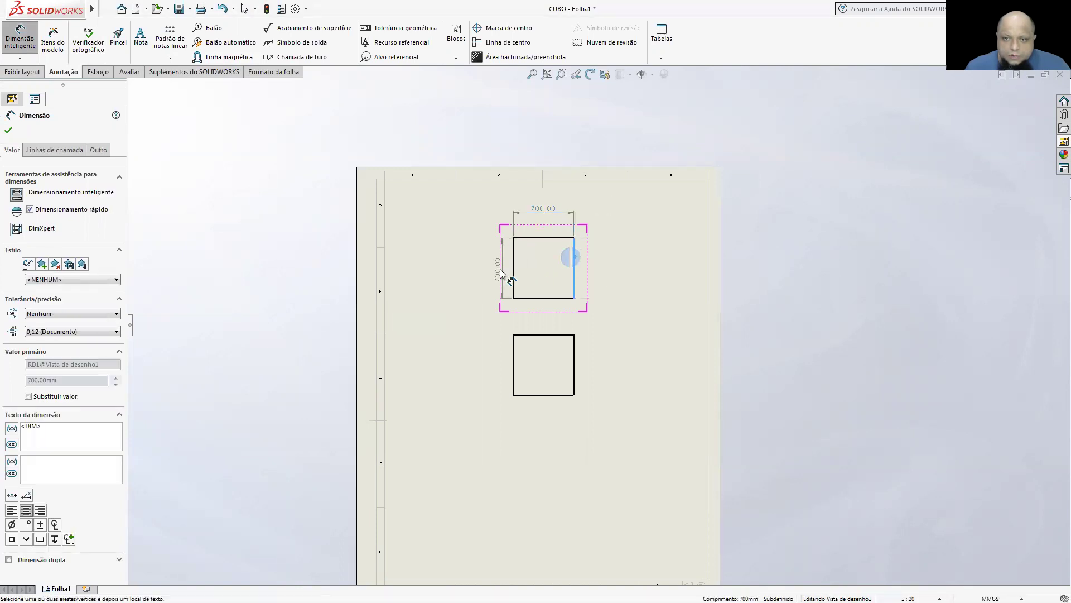
pyautogui.click(498, 276)
pyautogui.click(514, 357)
pyautogui.click(501, 367)
pyautogui.press('Escape')
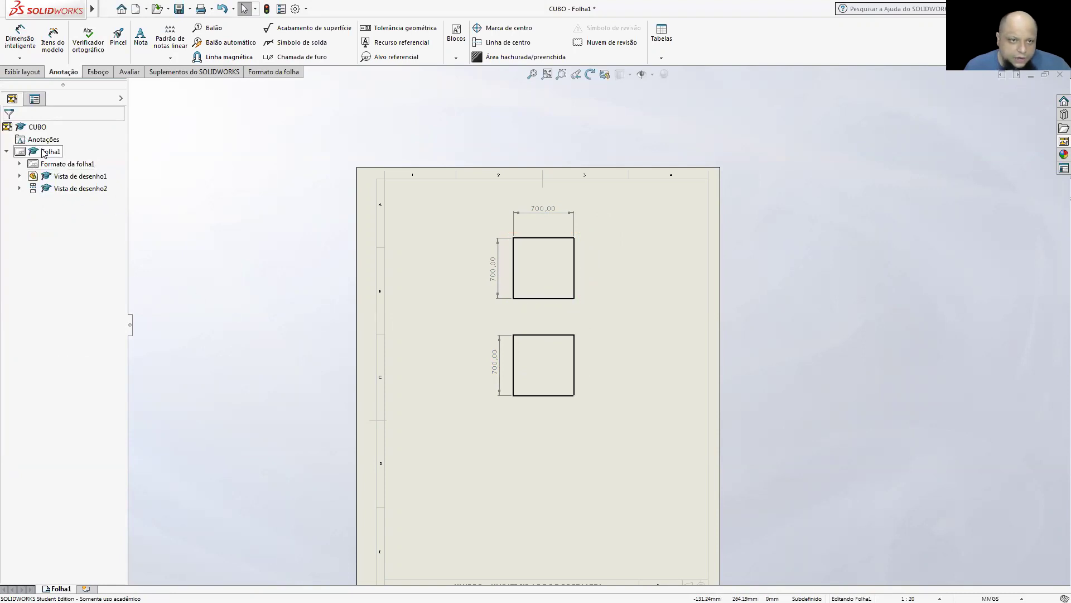
# Set the upper drawing view to a custom scale of 1:10
pyautogui.click(515, 272)
pyautogui.scroll(-3, 125, 412)
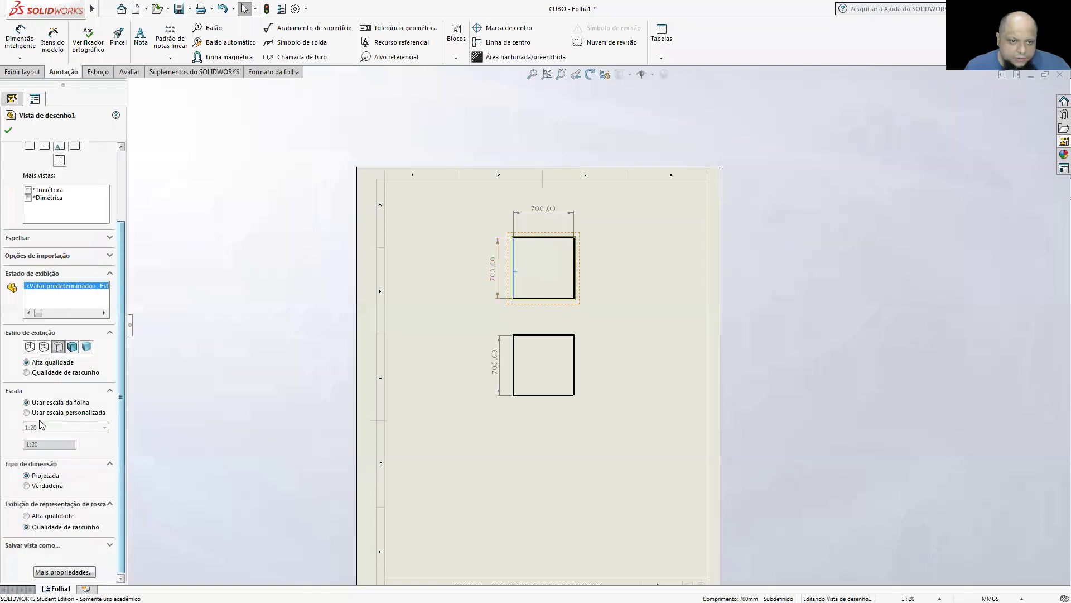
pyautogui.click(42, 428)
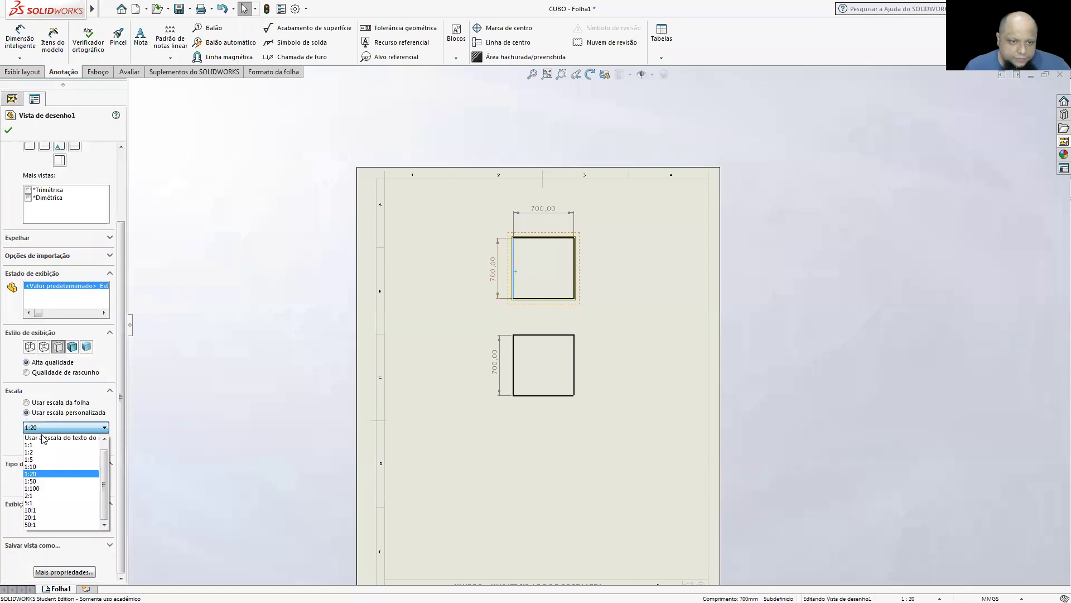
pyautogui.click(34, 467)
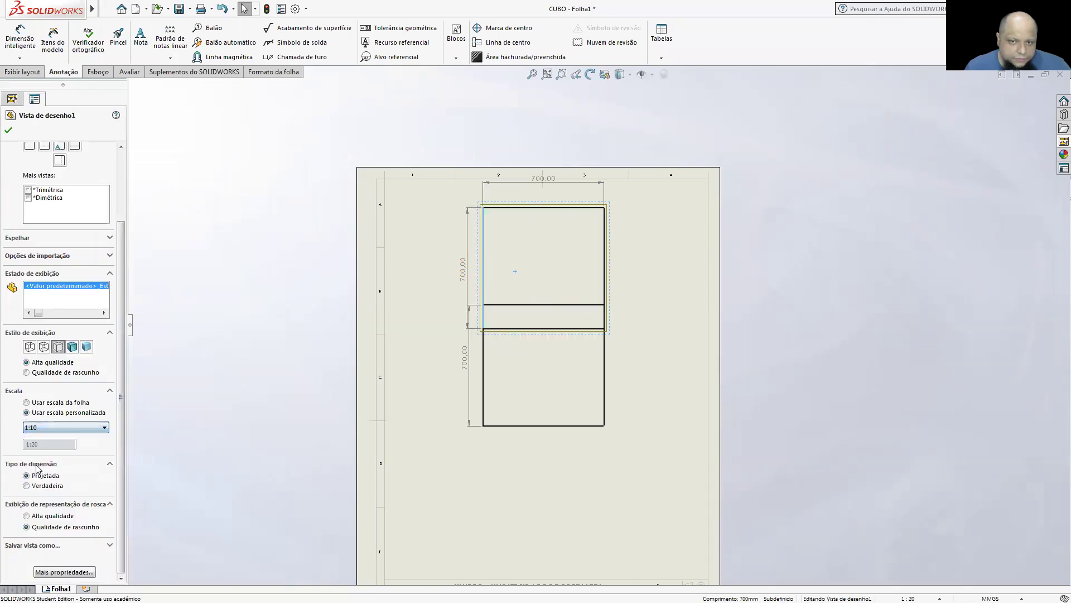
pyautogui.click(8, 131)
# Space the two views apart vertically on the sheet and set the upper view's custom scale to 1:20
pyautogui.scroll(5, 647, 402)
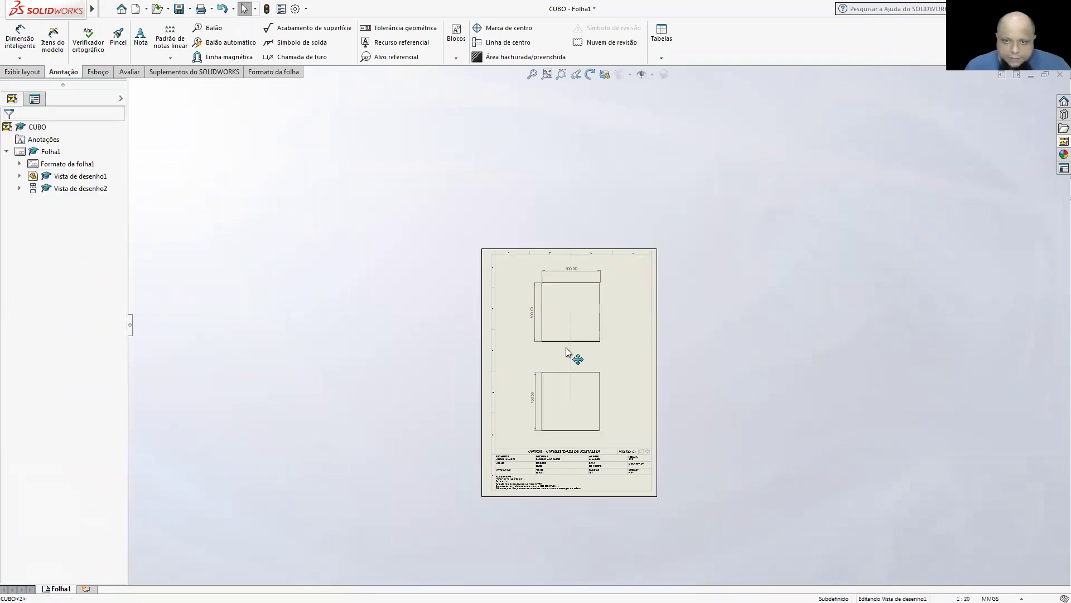
pyautogui.click(565, 348)
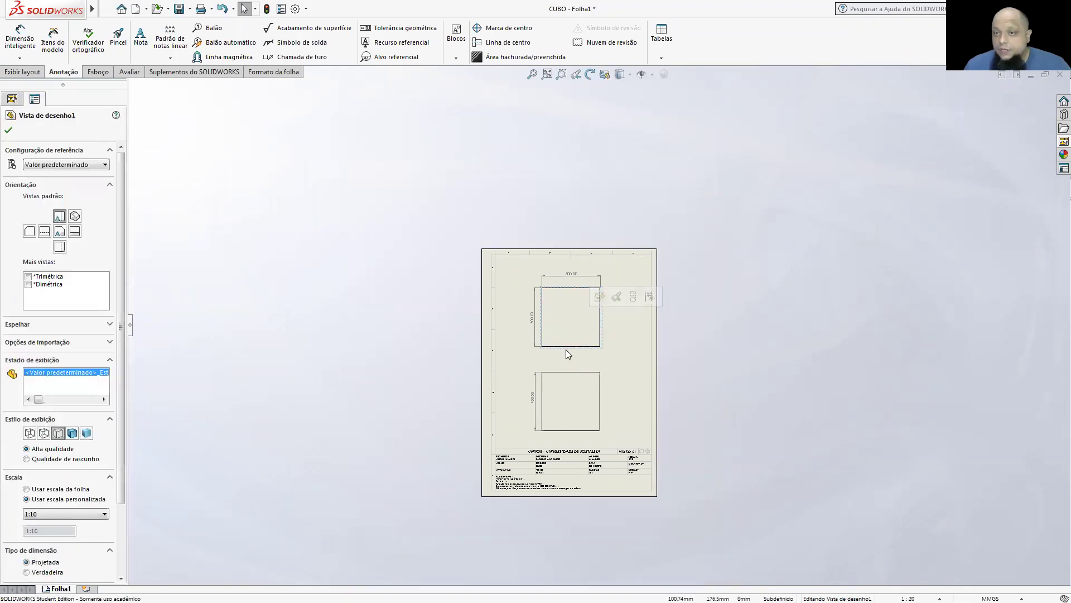
pyautogui.click(62, 514)
pyautogui.click(54, 451)
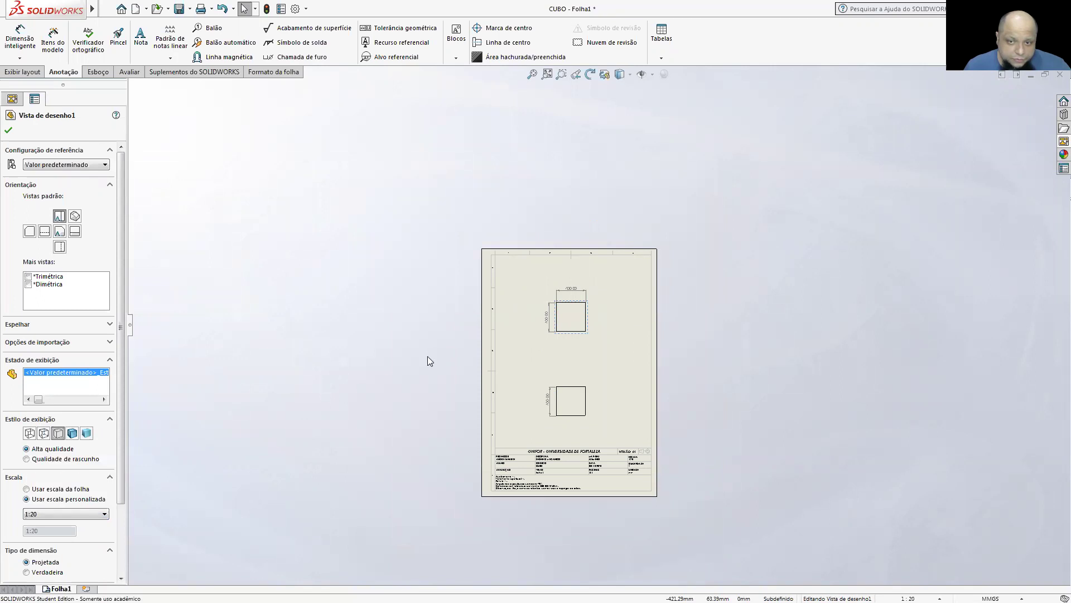
pyautogui.moveTo(563, 385); pyautogui.dragTo(563, 373)
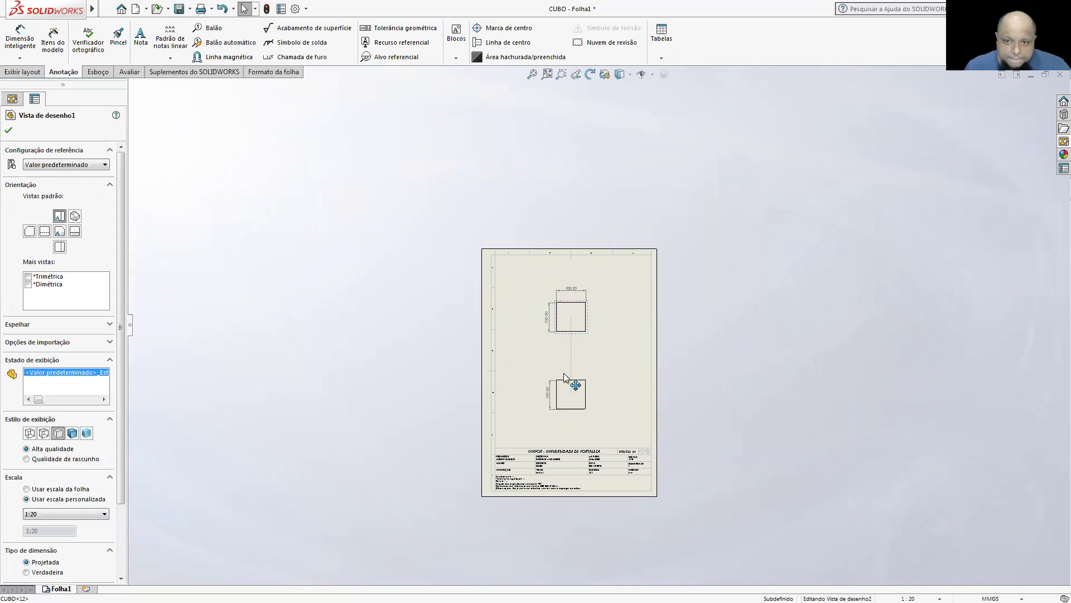
pyautogui.click(429, 337)
# Save the drawing in the Downloads folder under the name CUBO
pyautogui.click(141, 9)
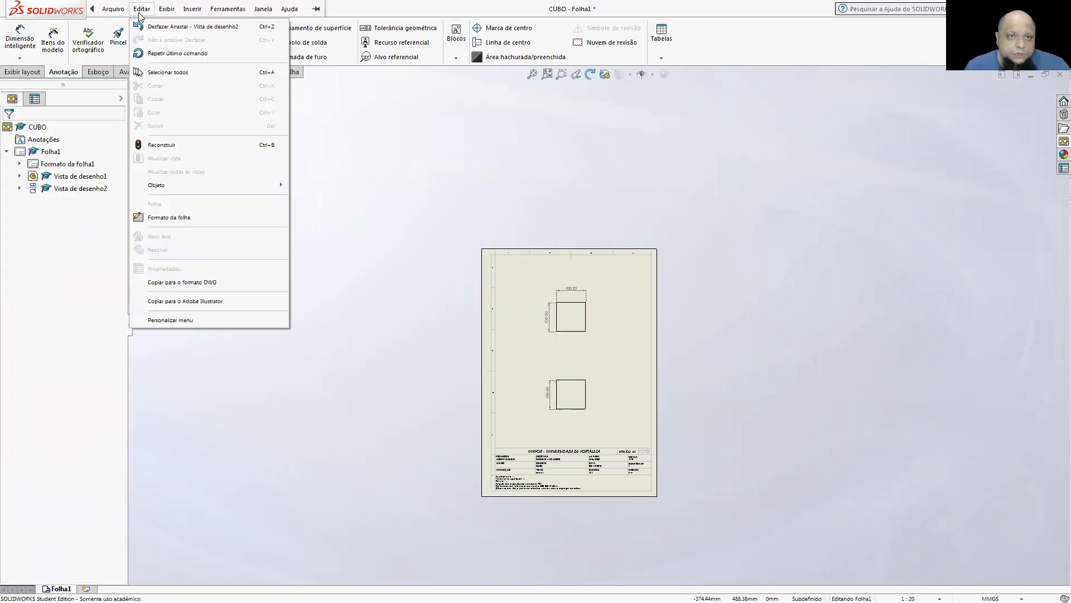
pyautogui.click(326, 184)
pyautogui.hotkey('ctrl', 's')
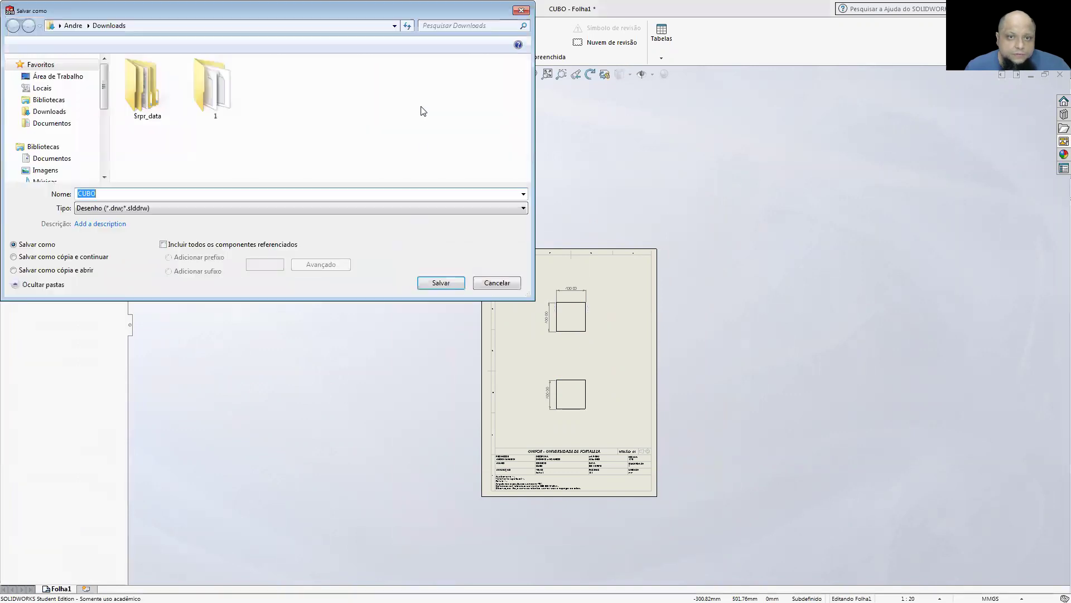
pyautogui.click(457, 282)
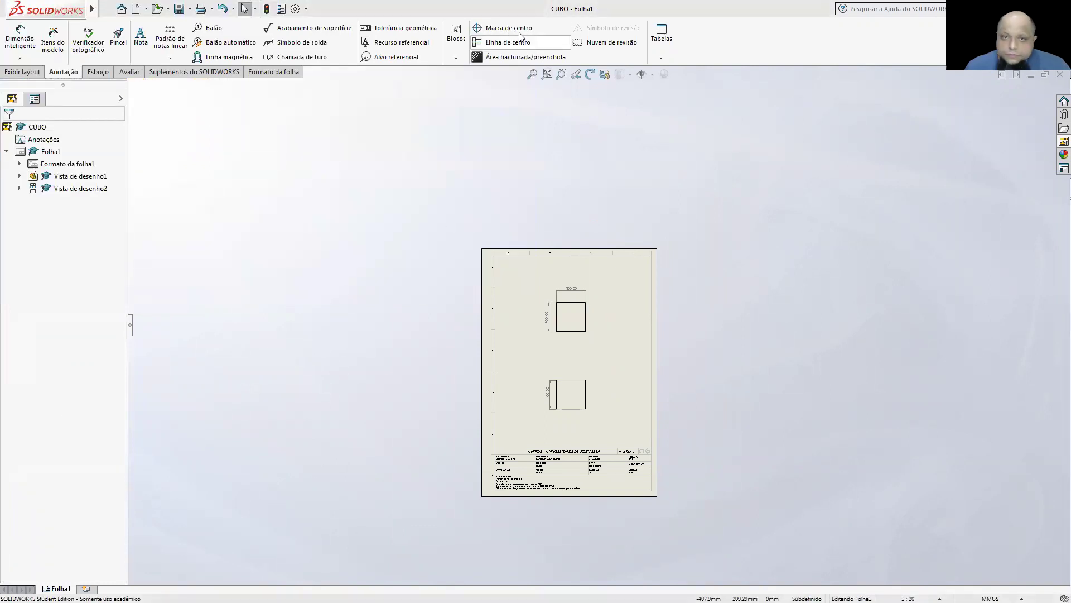
pyautogui.click(530, 74)
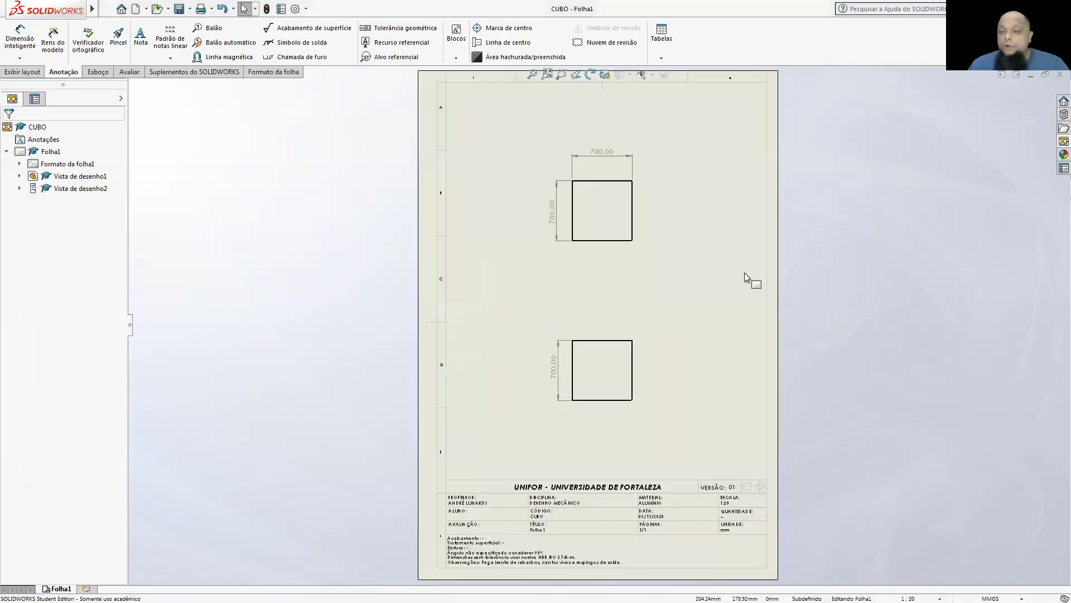
# In the CUBO part, set the PADRÃO DE TAMANHO global variable to 0.35, accept the equations, and check the drawing's dimensions
pyautogui.hotkey('ctrl', 'Tab')
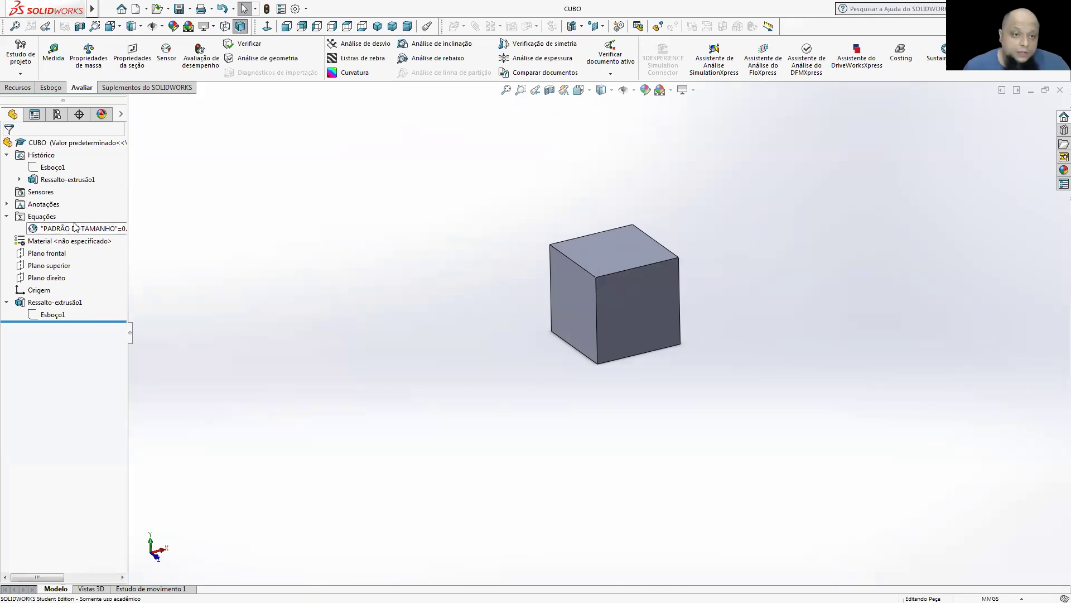
pyautogui.rightClick(56, 235)
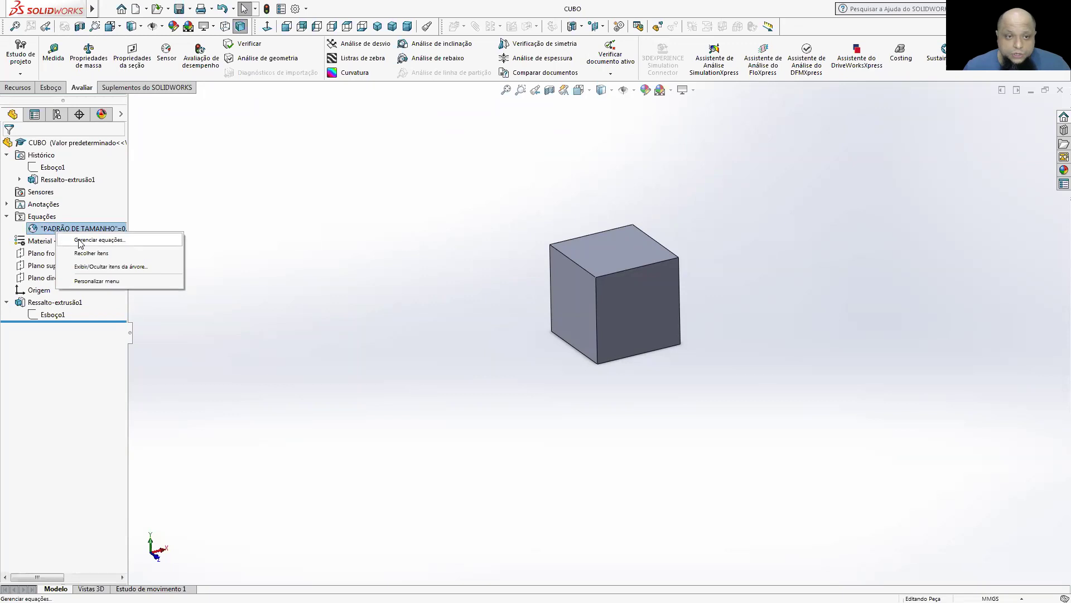
pyautogui.click(78, 241)
pyautogui.click(216, 176)
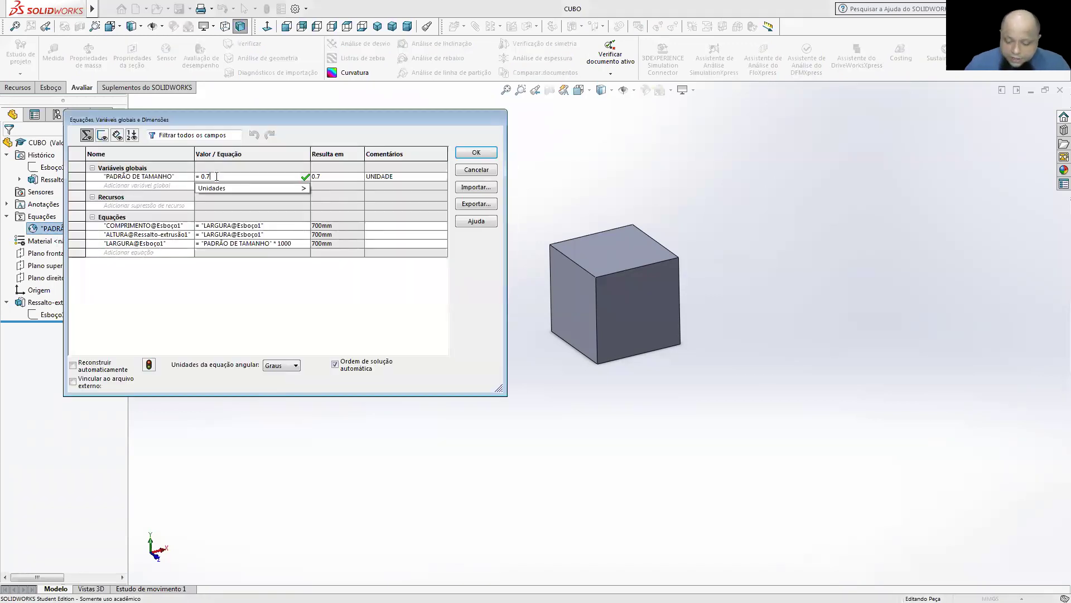
pyautogui.press('BackSpace')
pyautogui.write('35')
pyautogui.press('Tab')
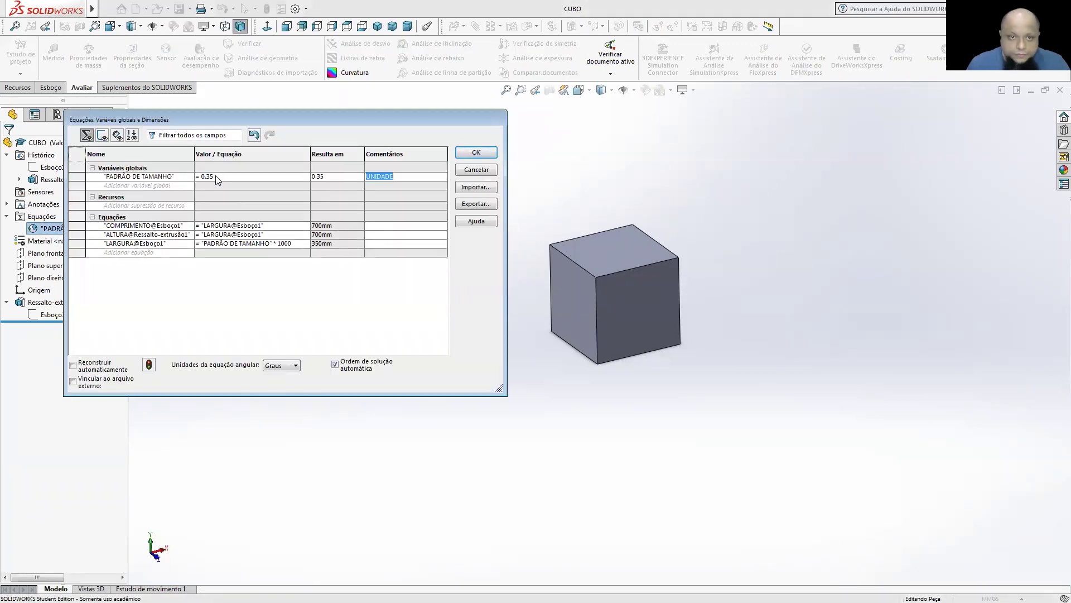
pyautogui.click(476, 152)
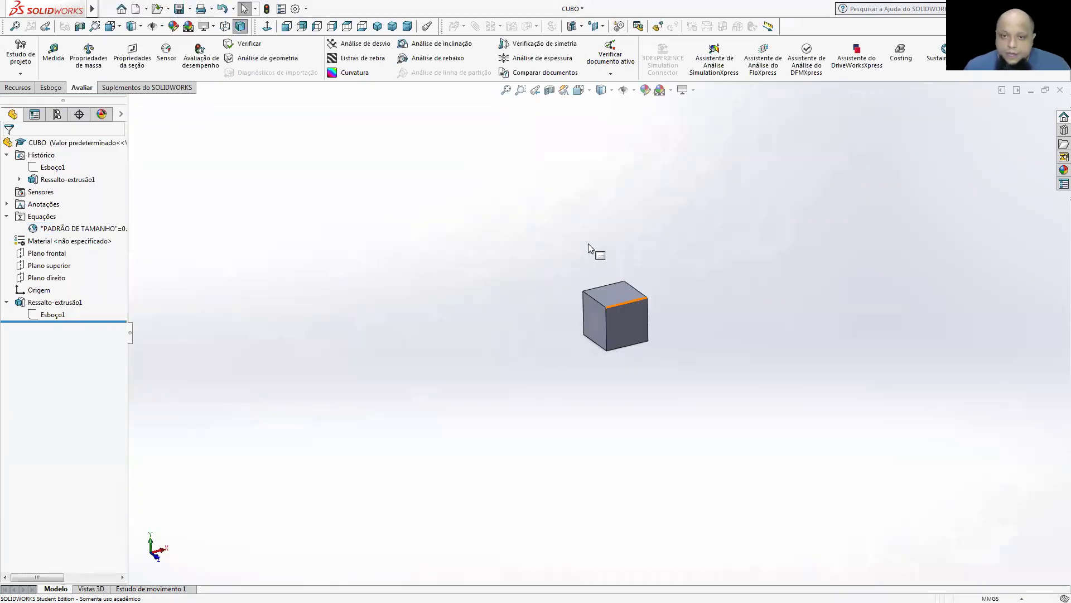
pyautogui.hotkey('ctrl', 'Tab')
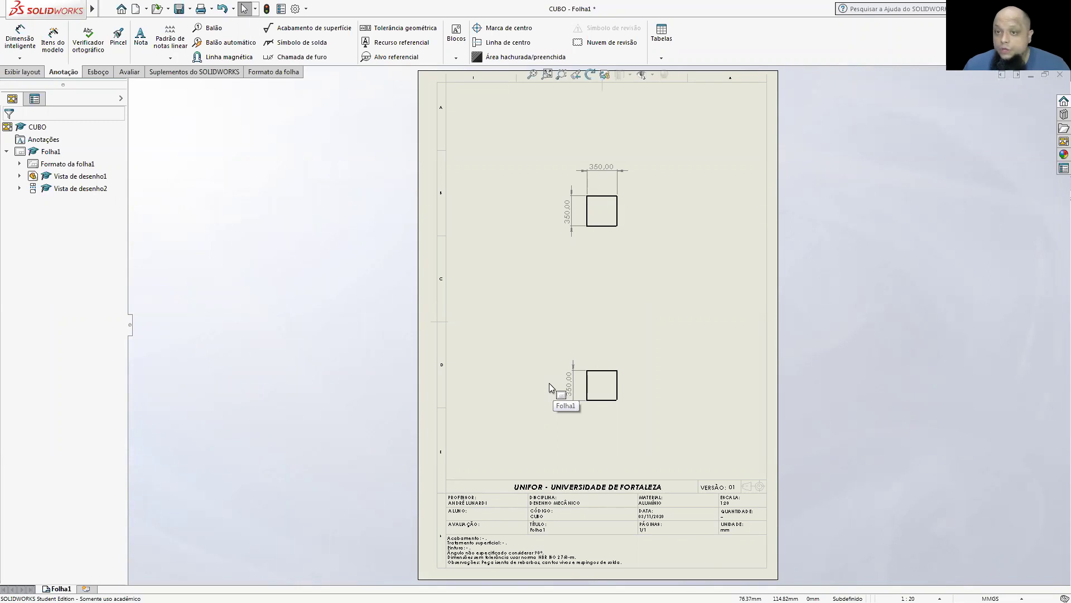
# Return to the CUBO part, set the PADRÃO DE TAMANHO global variable to 1.2, and accept the equations
pyautogui.hotkey('ctrl', 'Tab')
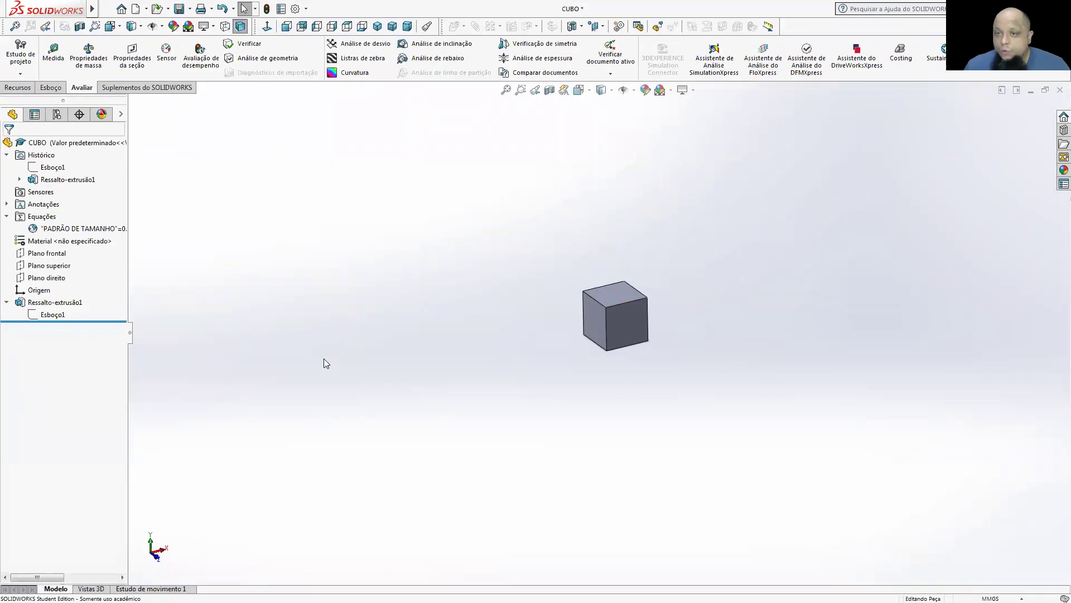
pyautogui.rightClick(70, 228)
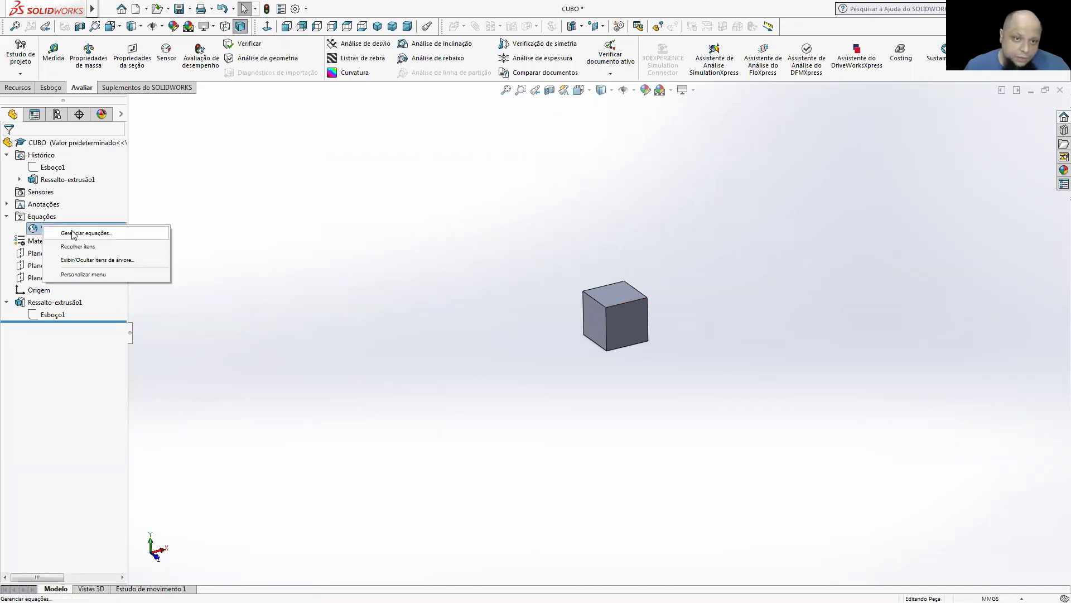
pyautogui.click(90, 233)
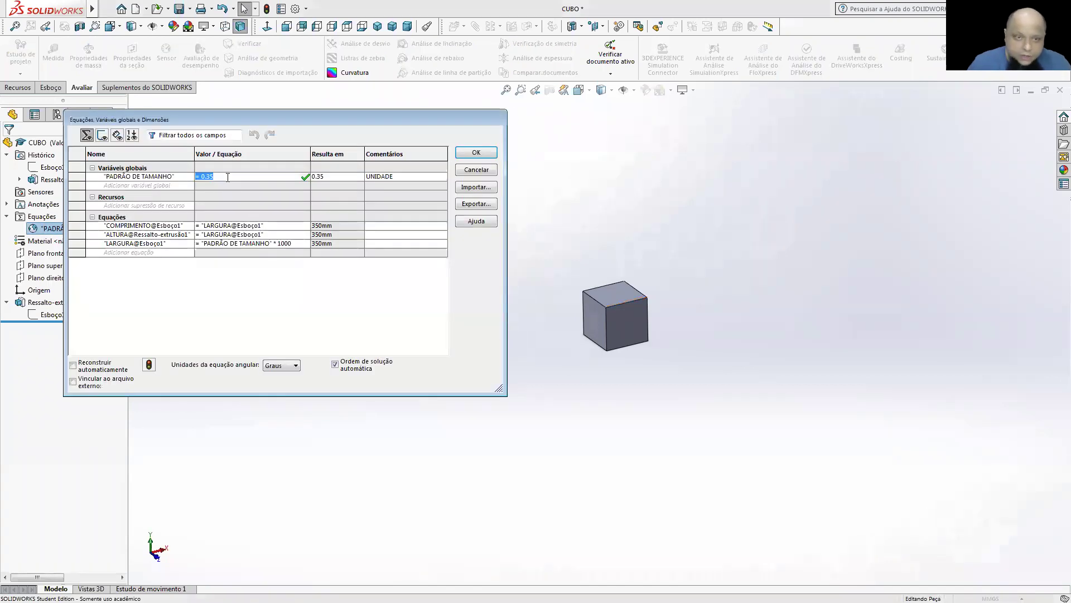
pyautogui.write('= 1.2')
pyautogui.press('Tab')
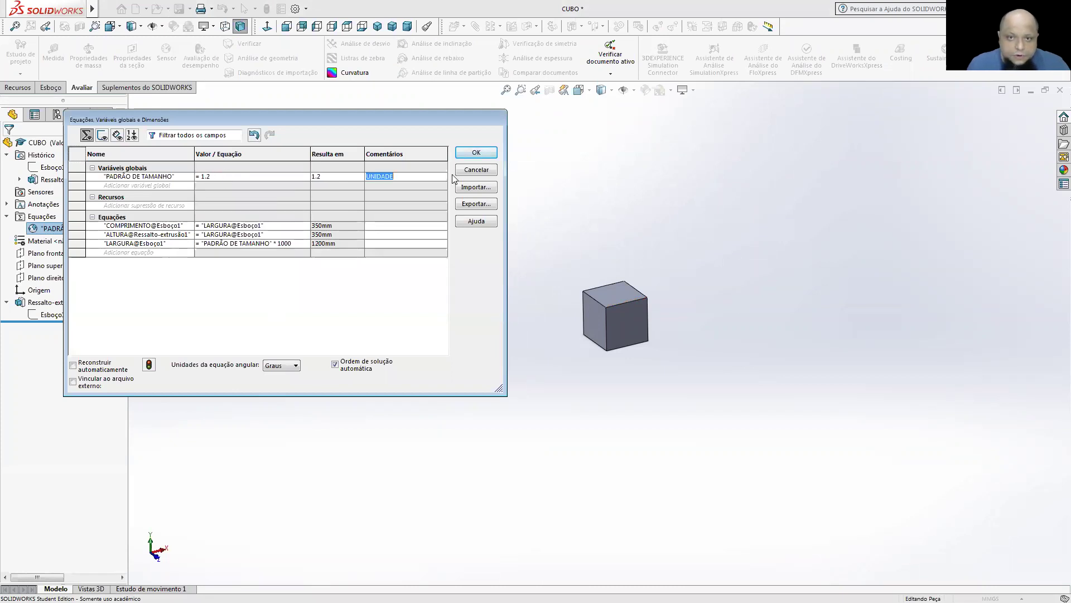
pyautogui.click(476, 152)
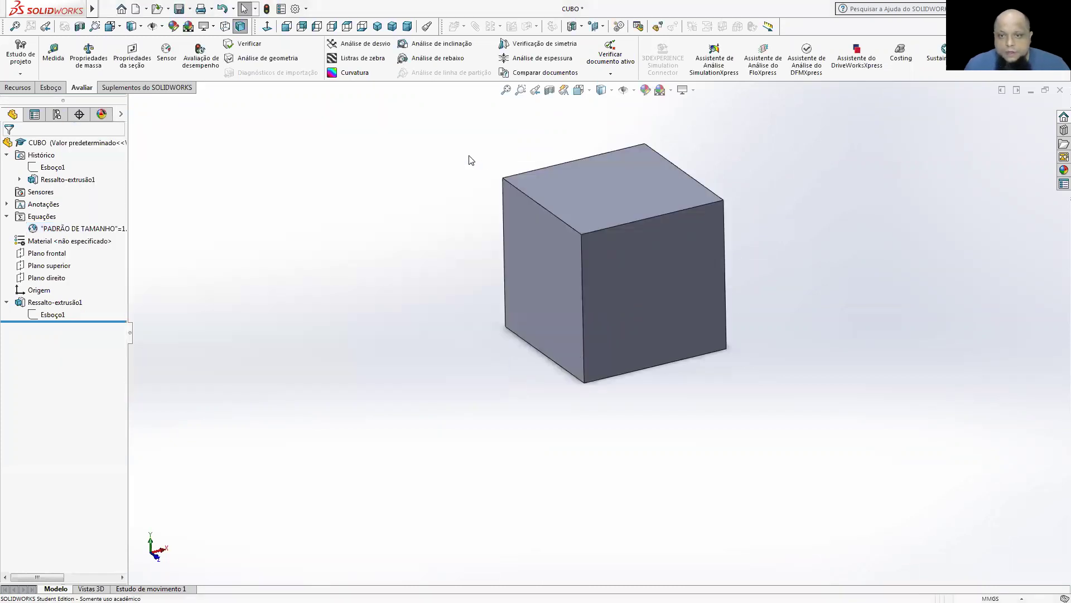
# Show the cube's dimensions on the model and compare them with the dimensions in the CUBO drawing
pyautogui.doubleClick(568, 202)
pyautogui.moveTo(726, 325); pyautogui.dragTo(772, 272, button='middle')
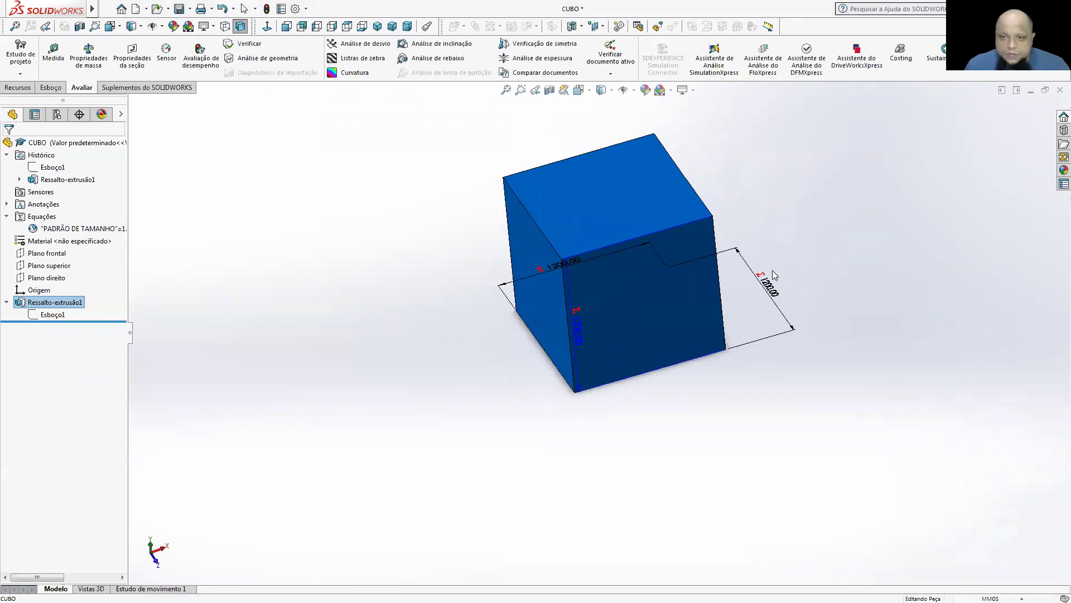
pyautogui.click(763, 269)
pyautogui.hotkey('ctrl', 'Tab')
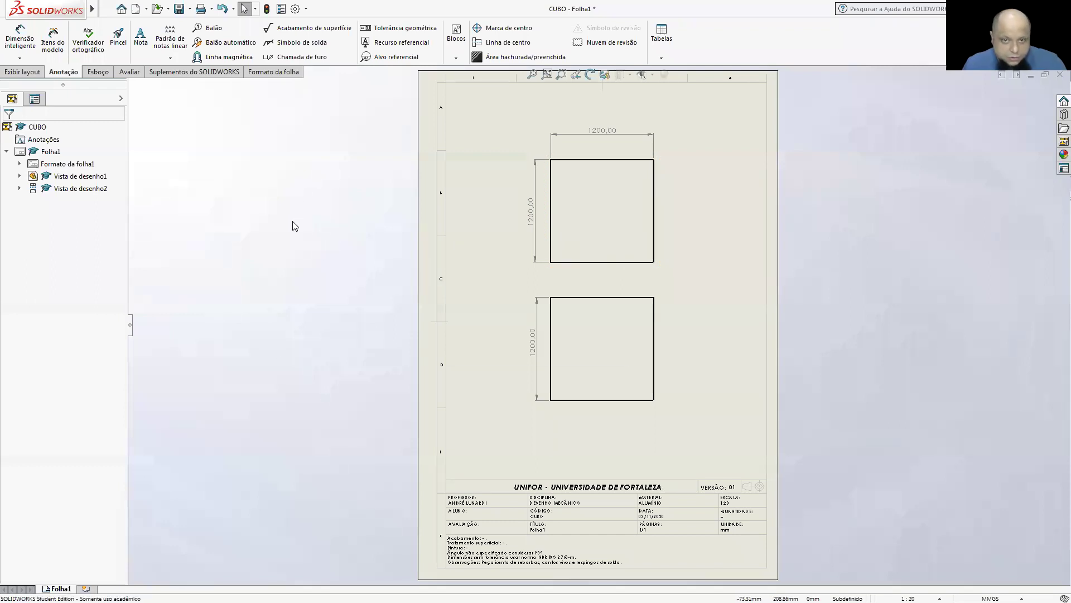
# Save the CUBO part and close it and its drawing, saving all modified documents
pyautogui.hotkey('ctrl', 'Tab')
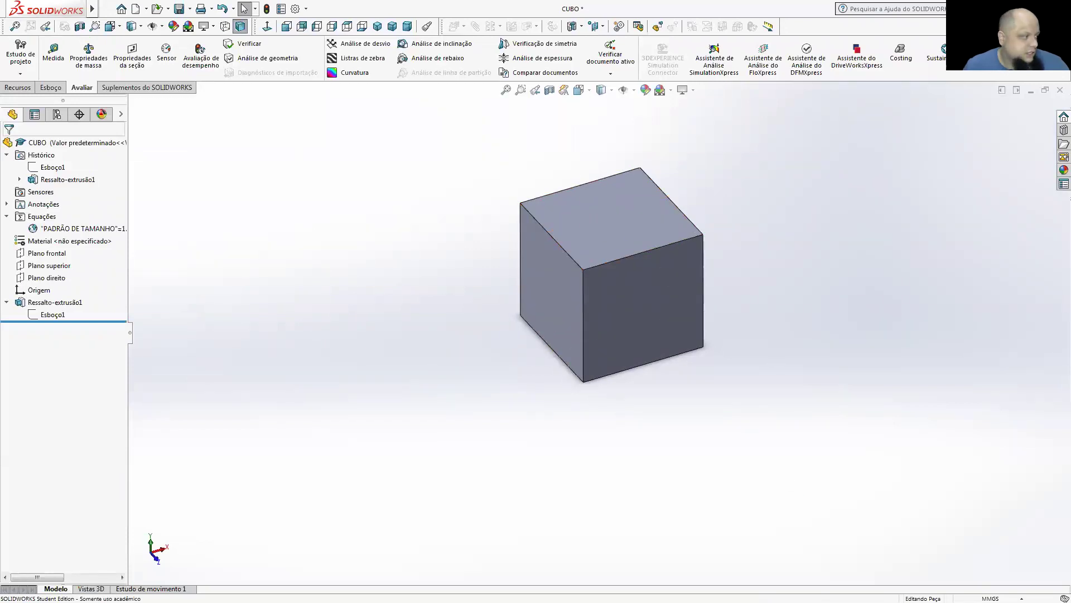
pyautogui.hotkey('ctrl', 's')
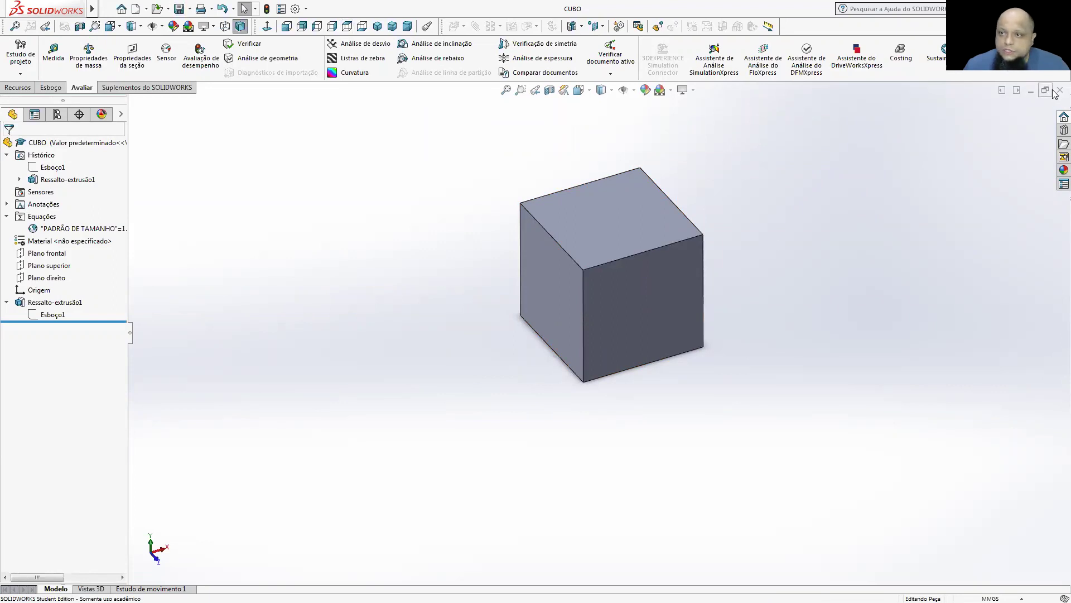
pyautogui.click(1058, 90)
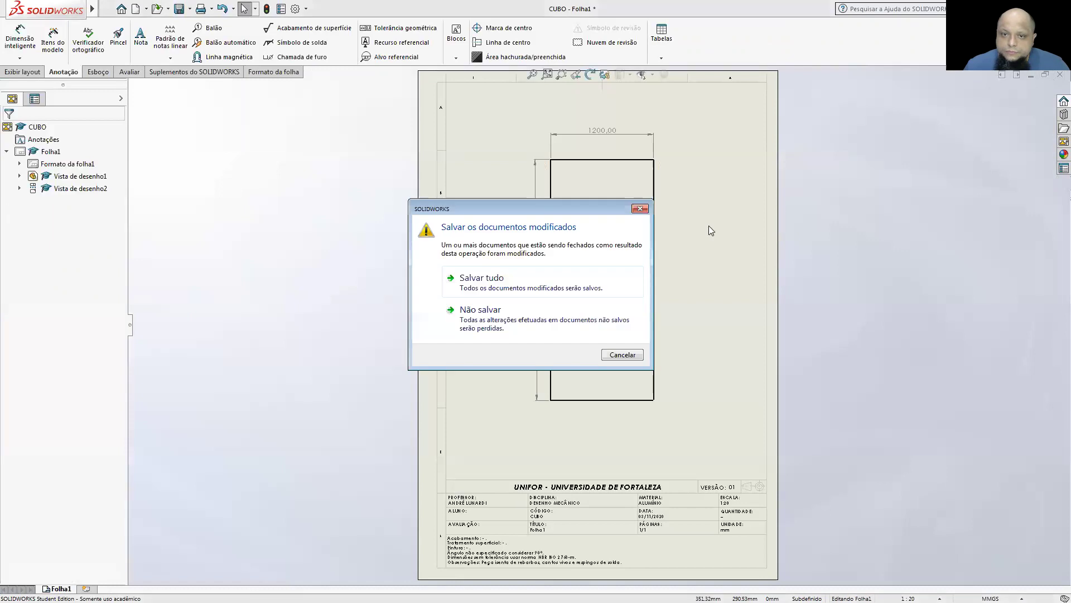
pyautogui.click(508, 279)
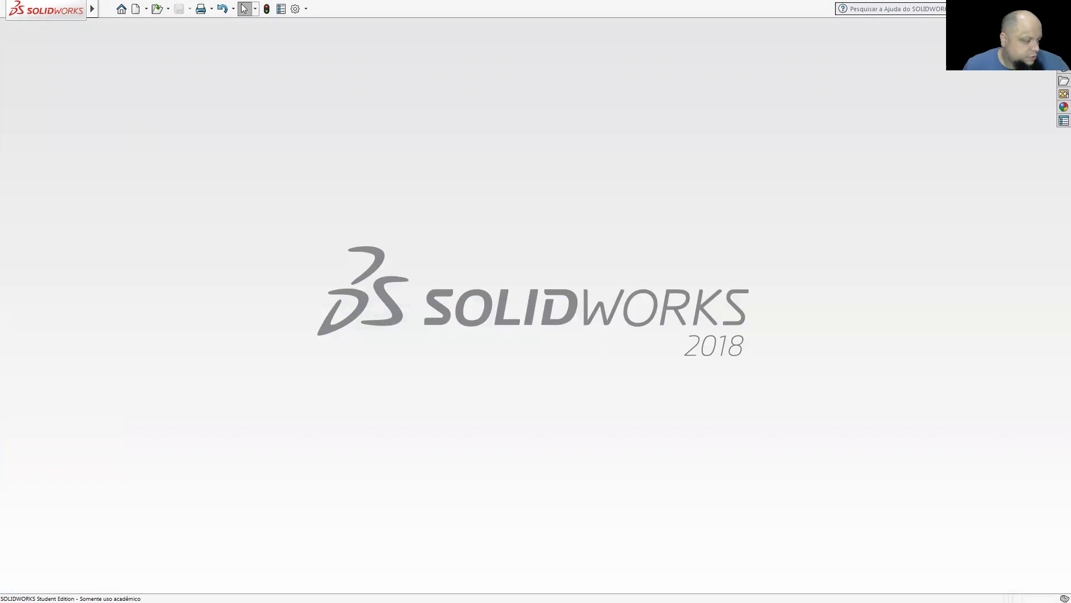
# Switch to the CORRENTE DE ROLO image in the photo viewer and examine the ANSI roller chain drawing and dimension table
pyautogui.hotkey('alt', 'Tab')
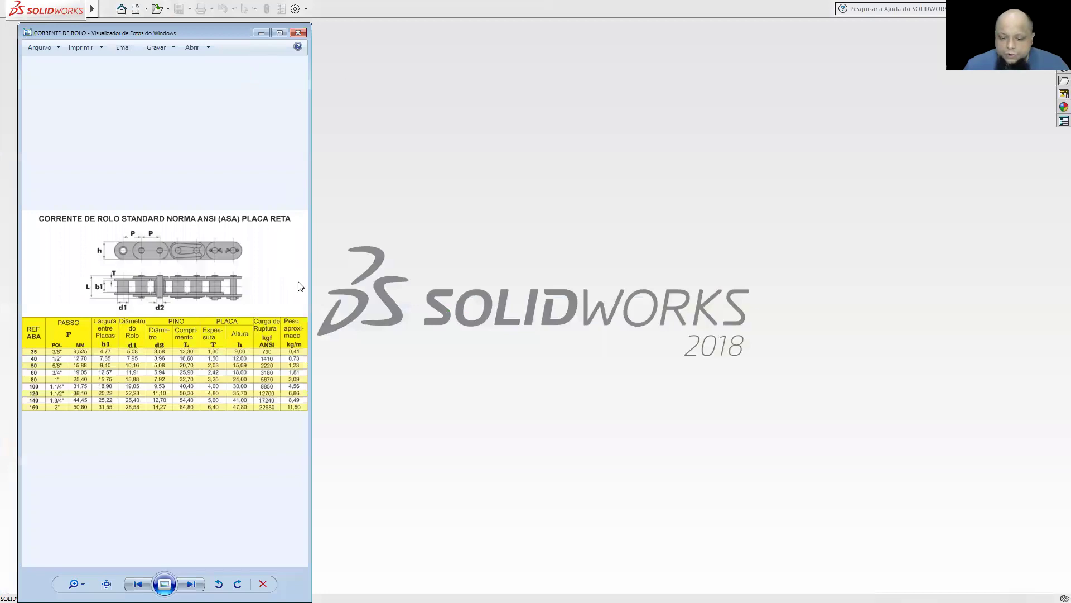
pyautogui.press('super+Up')
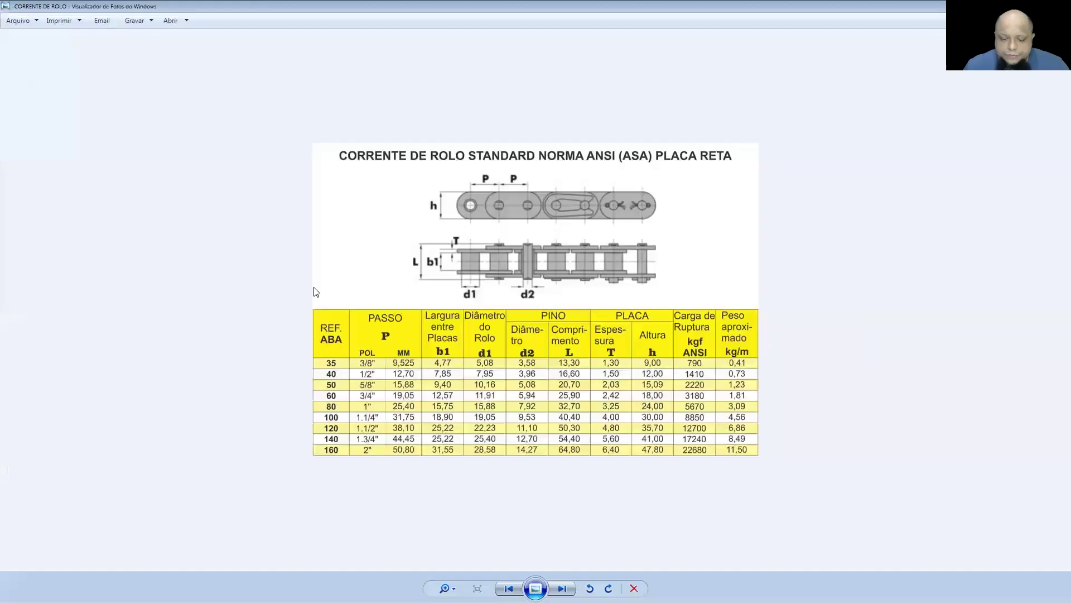
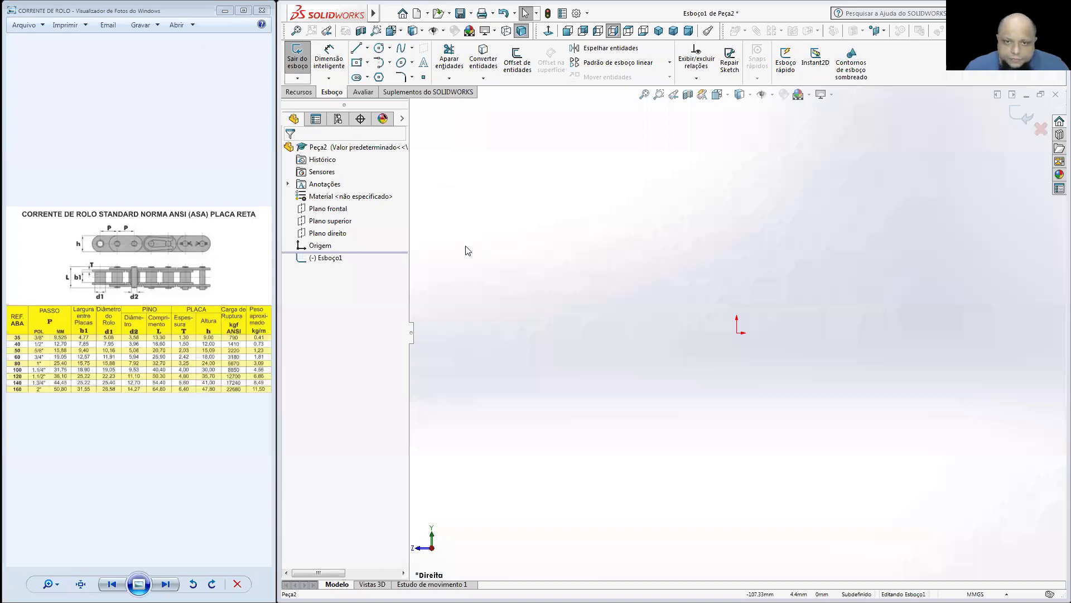
pyautogui.press('super+Up')
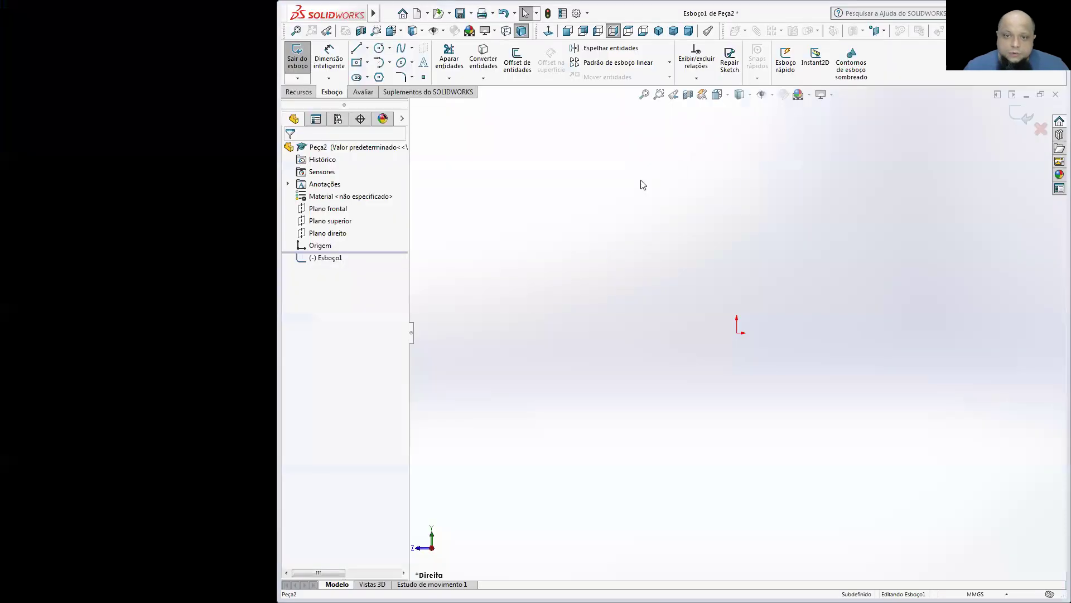
# Sketch a circle centred on the origin and dimension its diameter as 15.75 mm
pyautogui.click(737, 333)
pyautogui.click(792, 295)
pyautogui.click(339, 52)
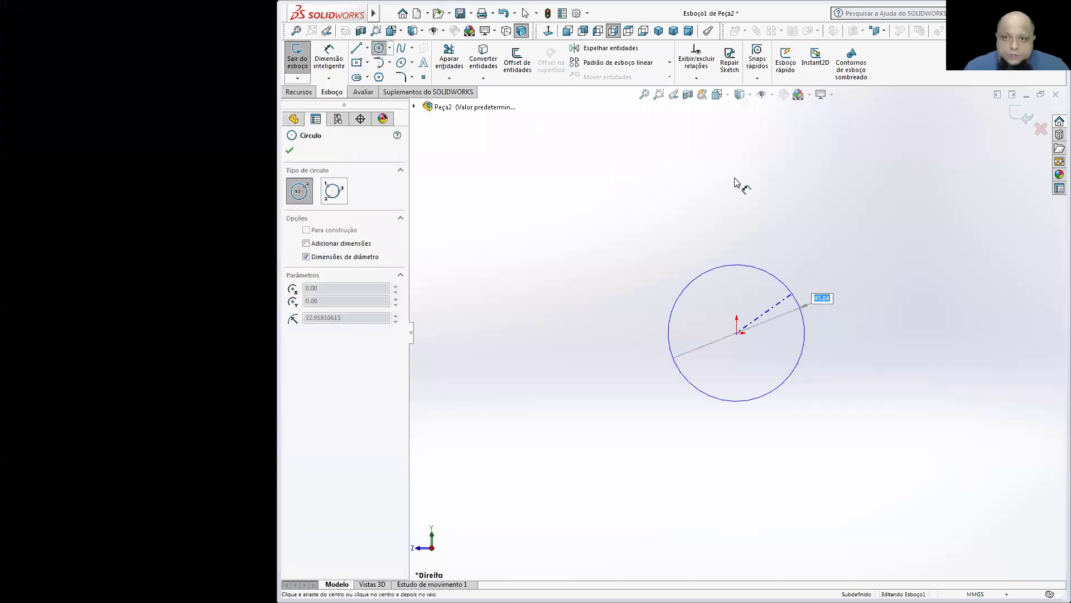
pyautogui.click(770, 274)
pyautogui.click(862, 252)
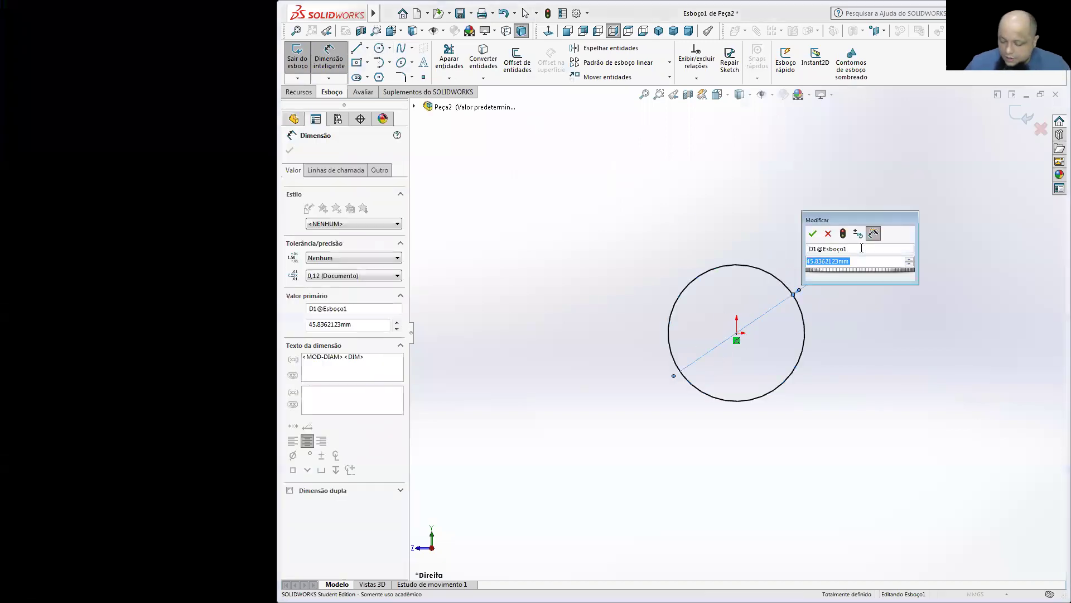
pyautogui.write('15')
pyautogui.write('.75')
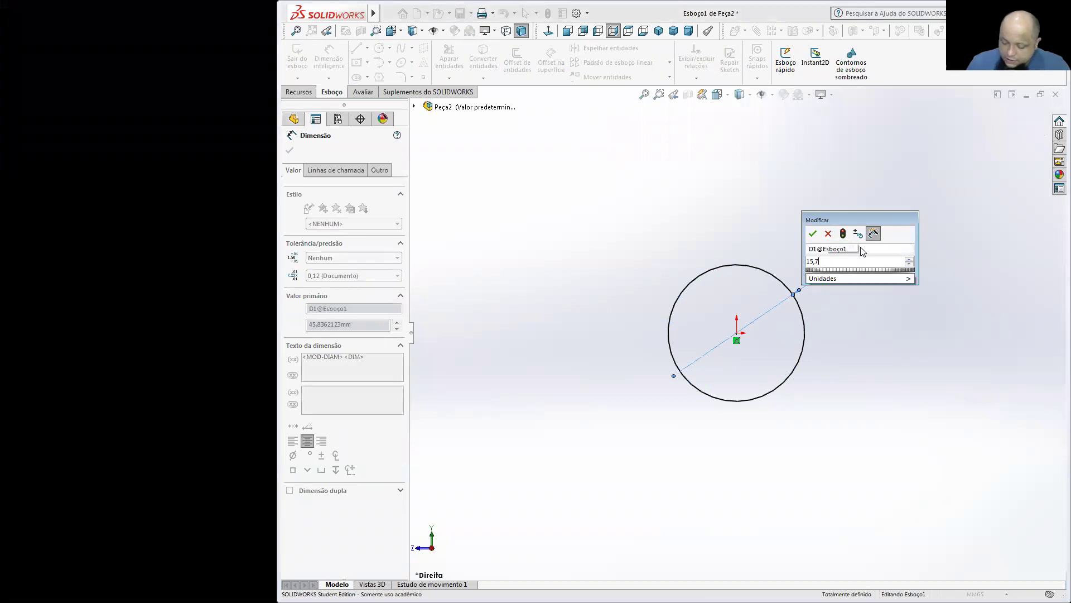
pyautogui.press('Return')
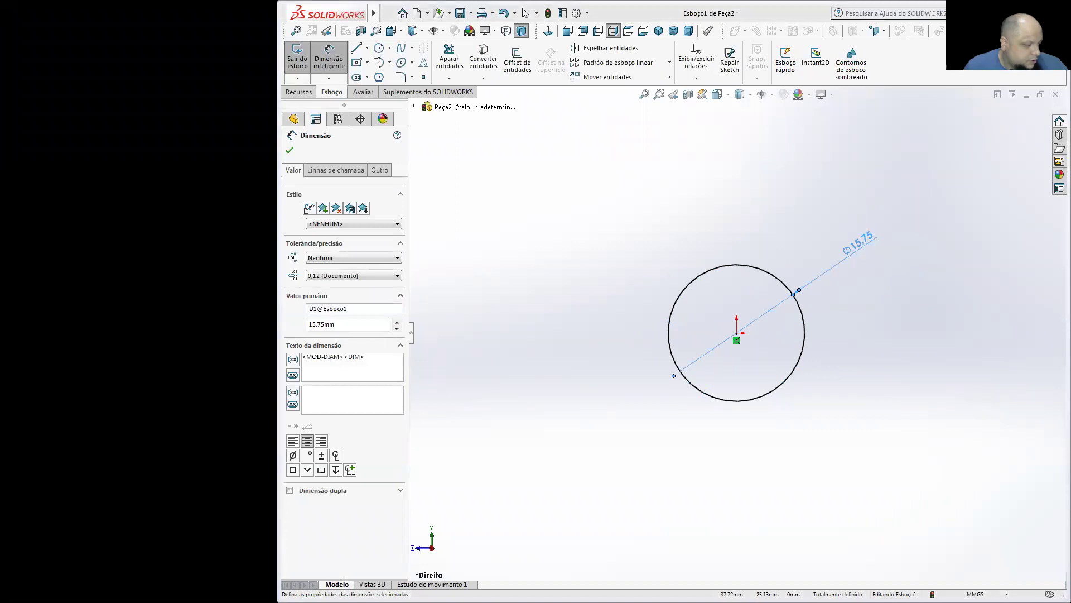
pyautogui.hotkey('alt', 'Tab')
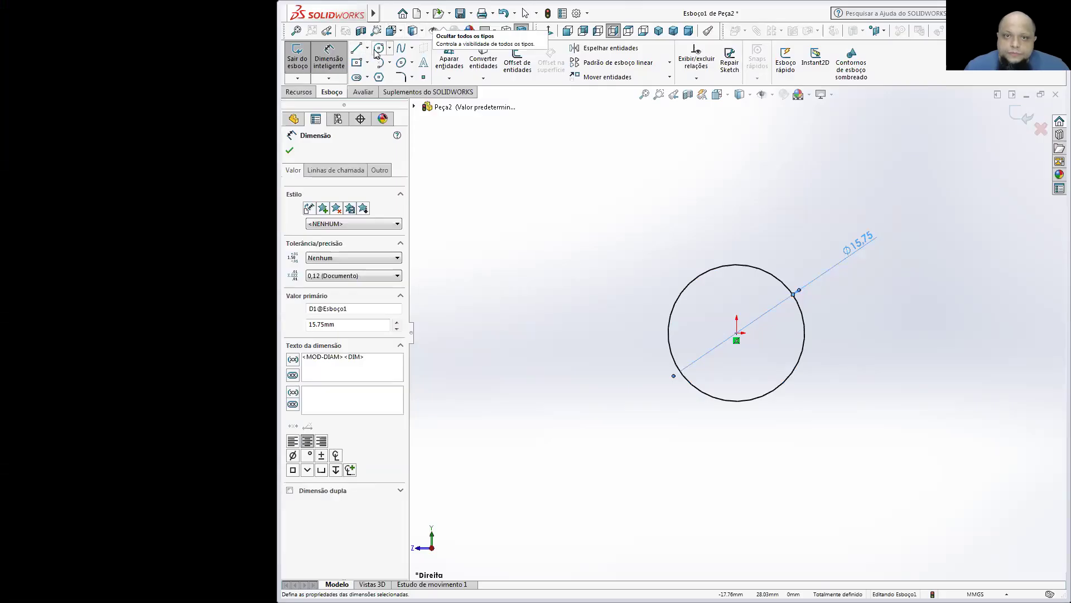
pyautogui.click(737, 334)
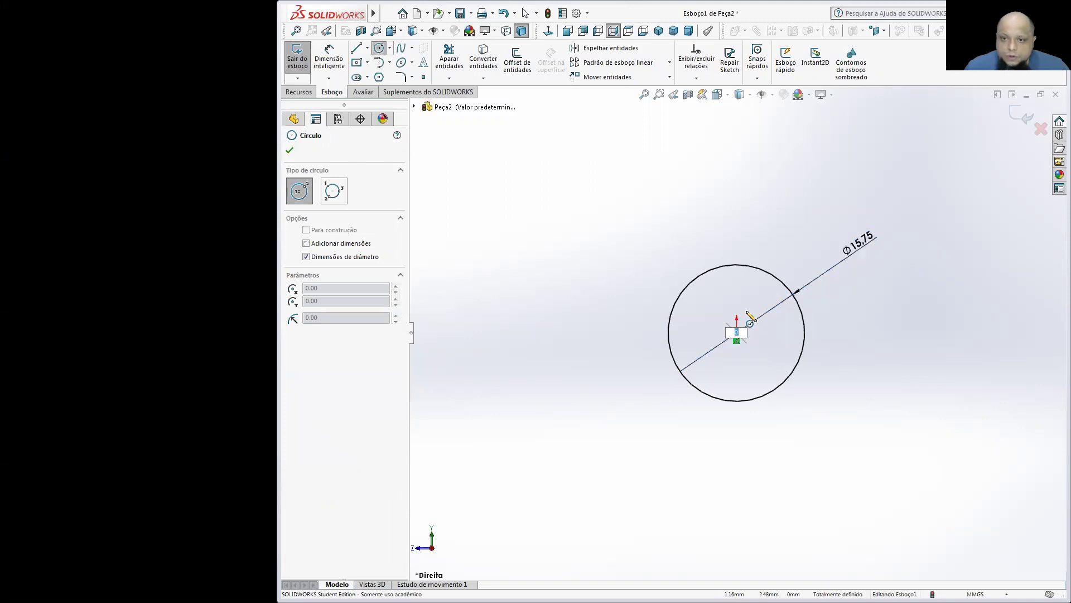
pyautogui.click(760, 304)
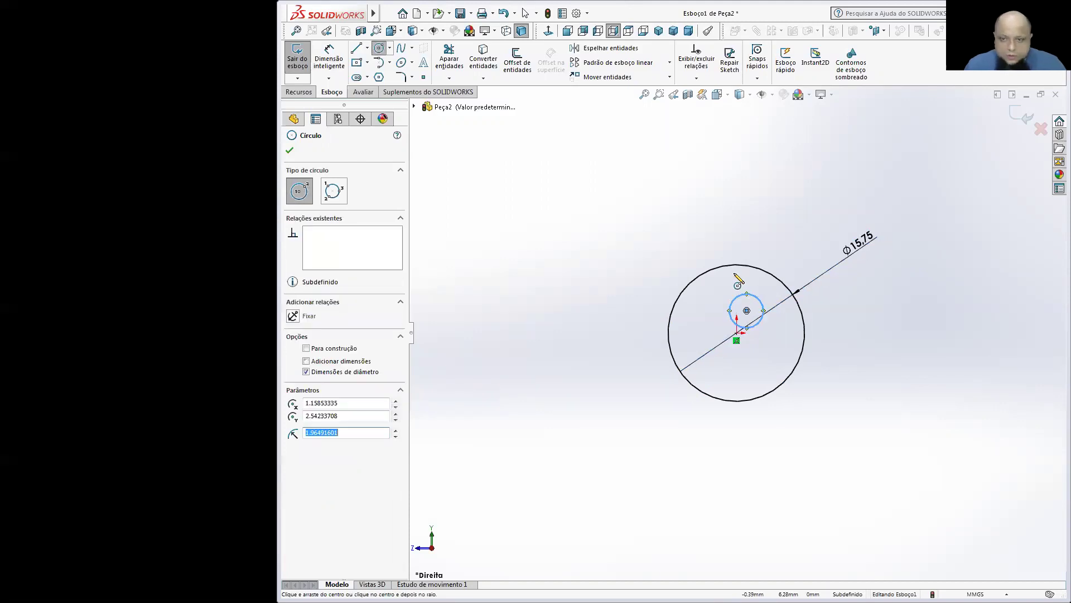
pyautogui.press('Escape')
pyautogui.click(747, 310)
pyautogui.keyDown('ctrl'); pyautogui.click(771, 274); pyautogui.keyUp('ctrl')
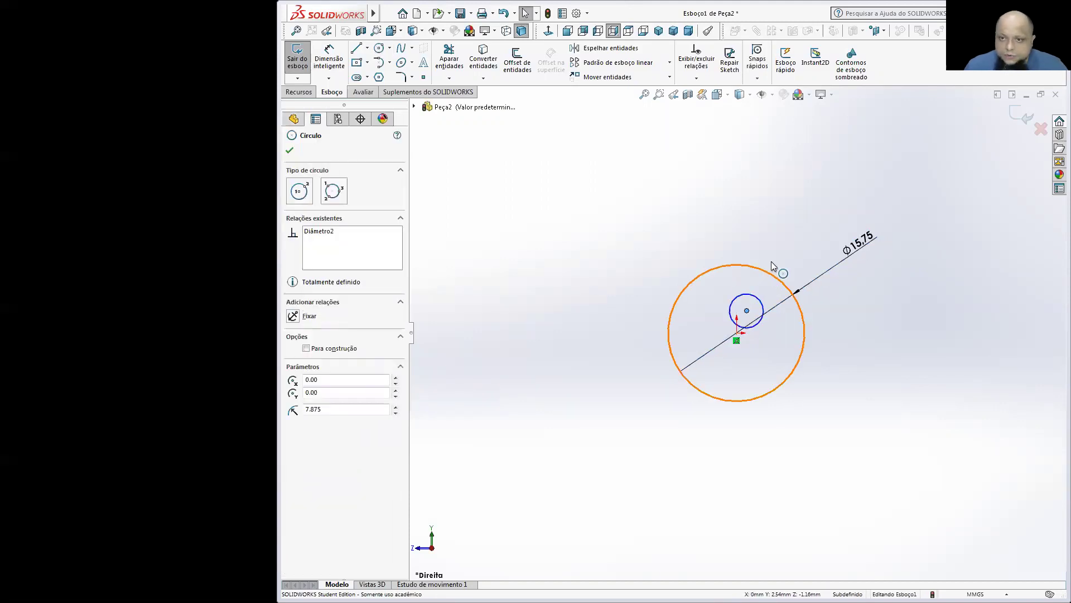
pyautogui.click(797, 220)
pyautogui.click(328, 58)
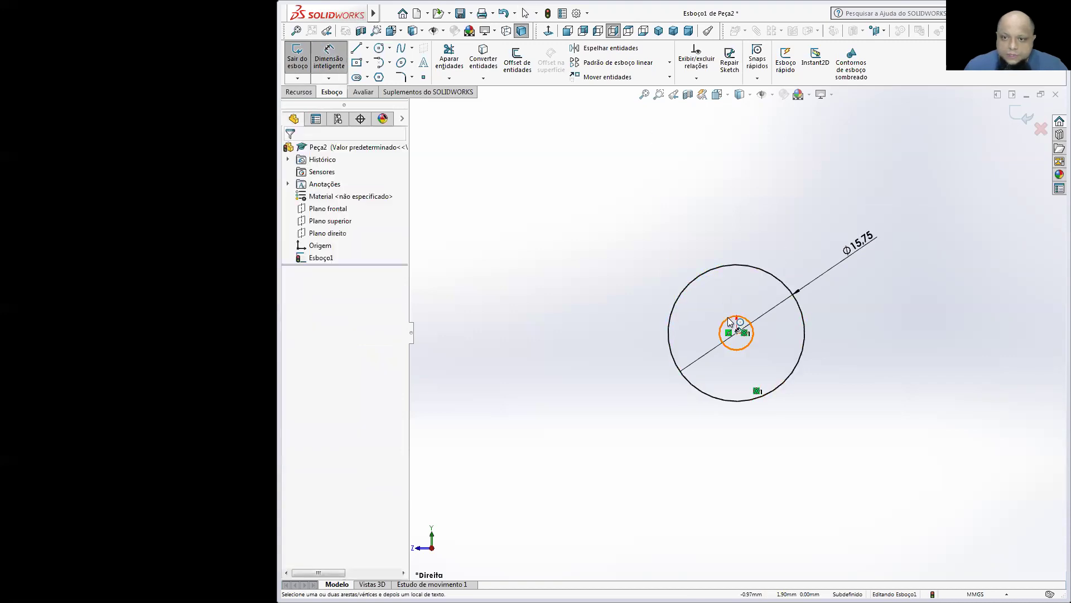
pyautogui.press('Escape')
pyautogui.click(747, 318)
pyautogui.press('Delete')
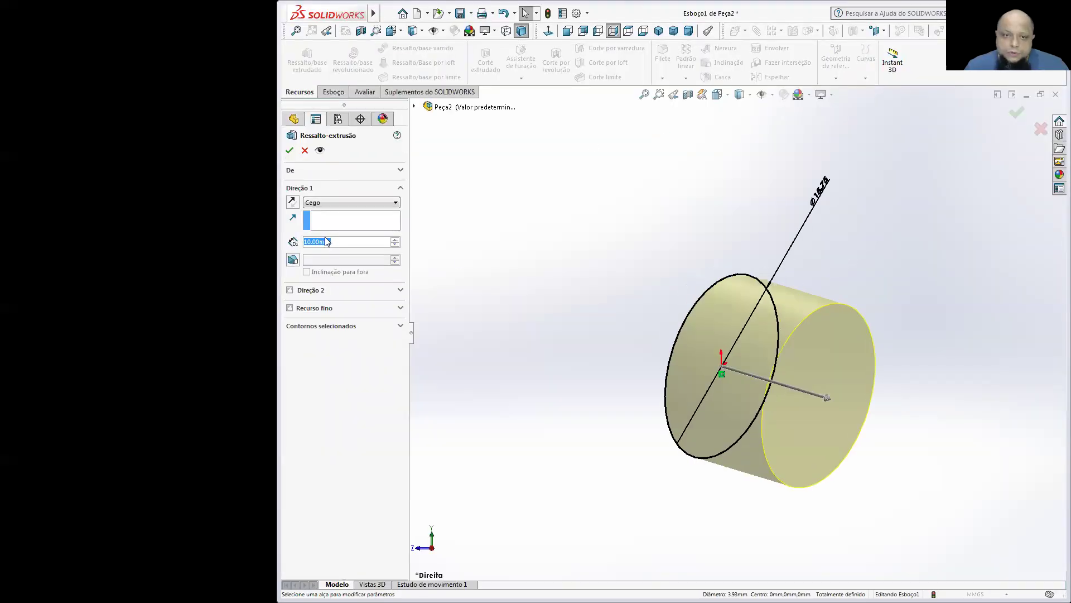
# Extrude the circle symmetrically with the Plano médio end condition to a total depth of 15.88 mm
pyautogui.click(330, 207)
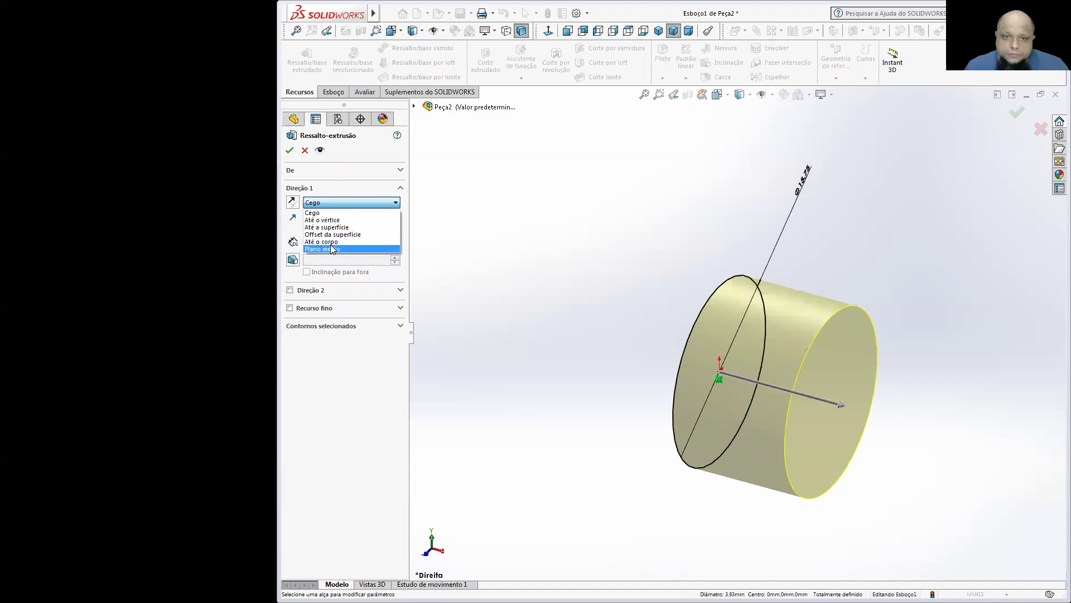
pyautogui.click(332, 249)
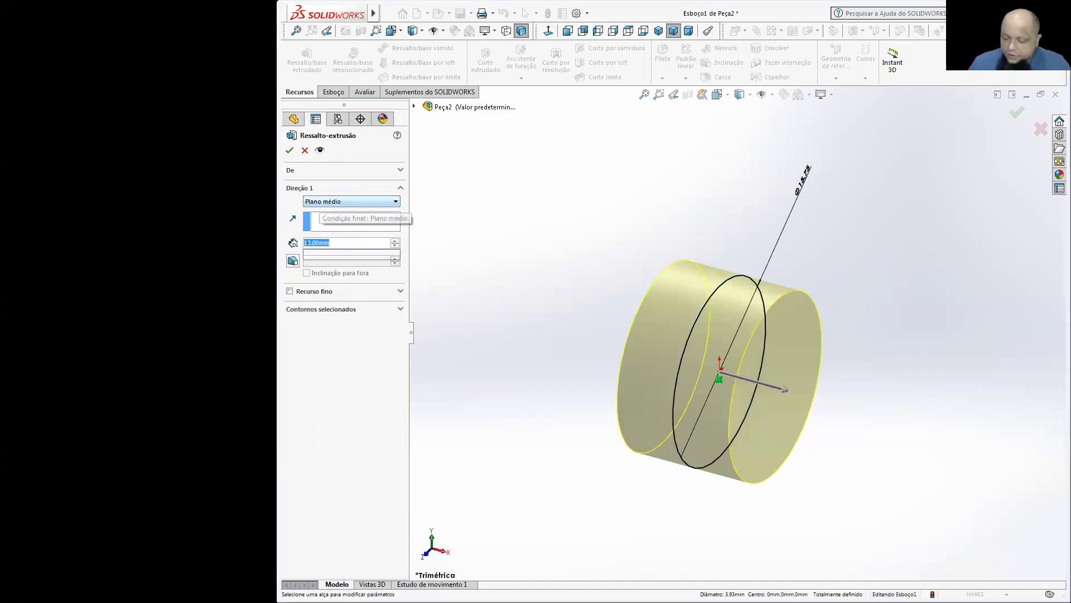
pyautogui.write('15.88')
pyautogui.click(289, 151)
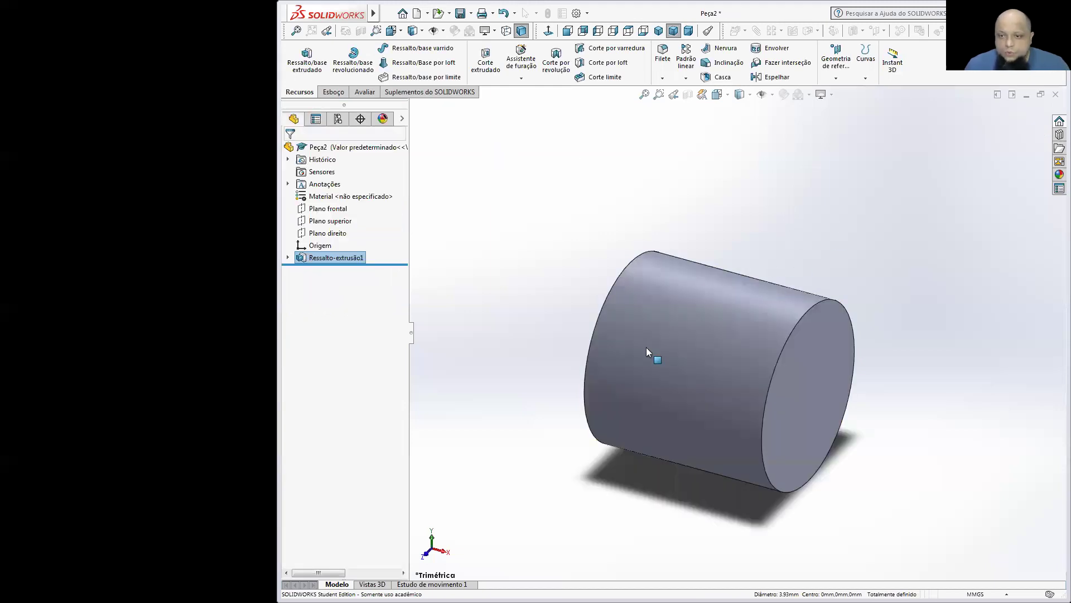
# Edit the extrusion's sketch, removing the circle's relation to the origin and moving its centre about 15 mm left of the origin
pyautogui.scroll(3, 746, 285)
pyautogui.click(288, 256)
pyautogui.rightClick(326, 271)
pyautogui.click(332, 250)
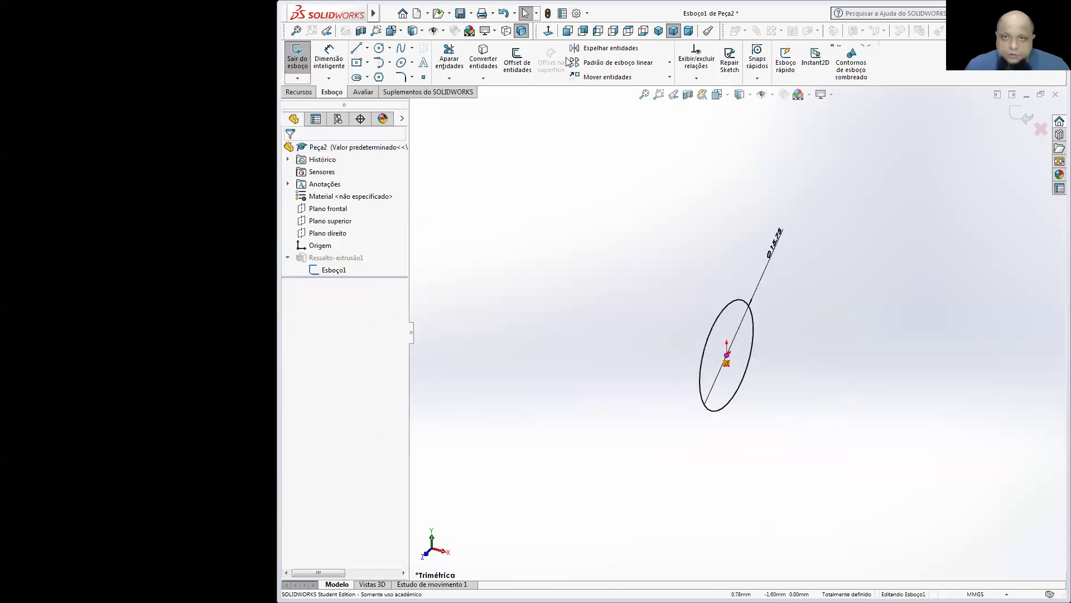
pyautogui.click(548, 31)
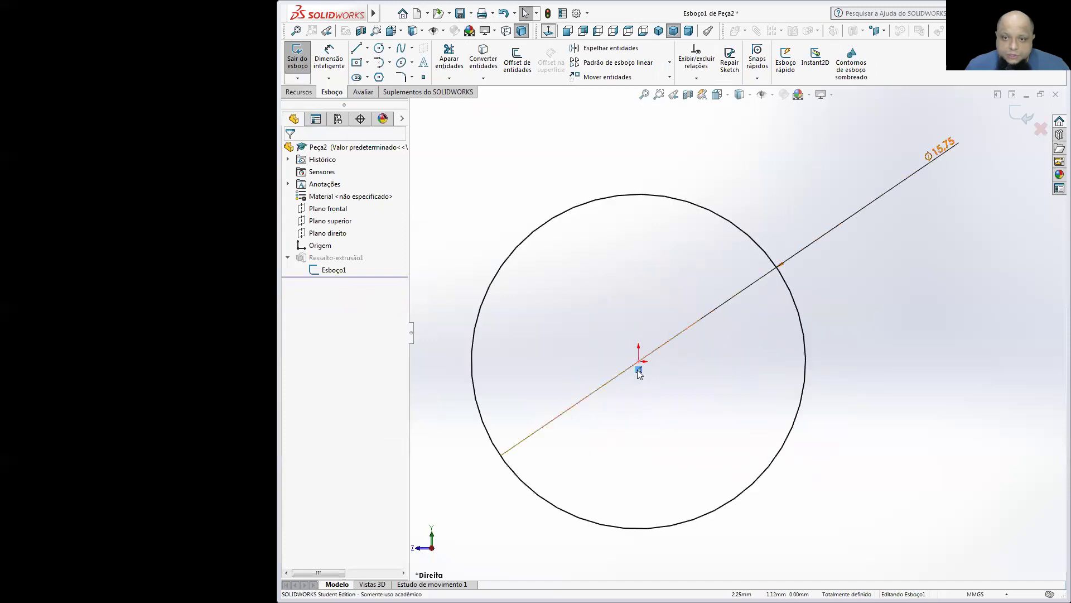
pyautogui.press('Delete')
pyautogui.scroll(1, 656, 343)
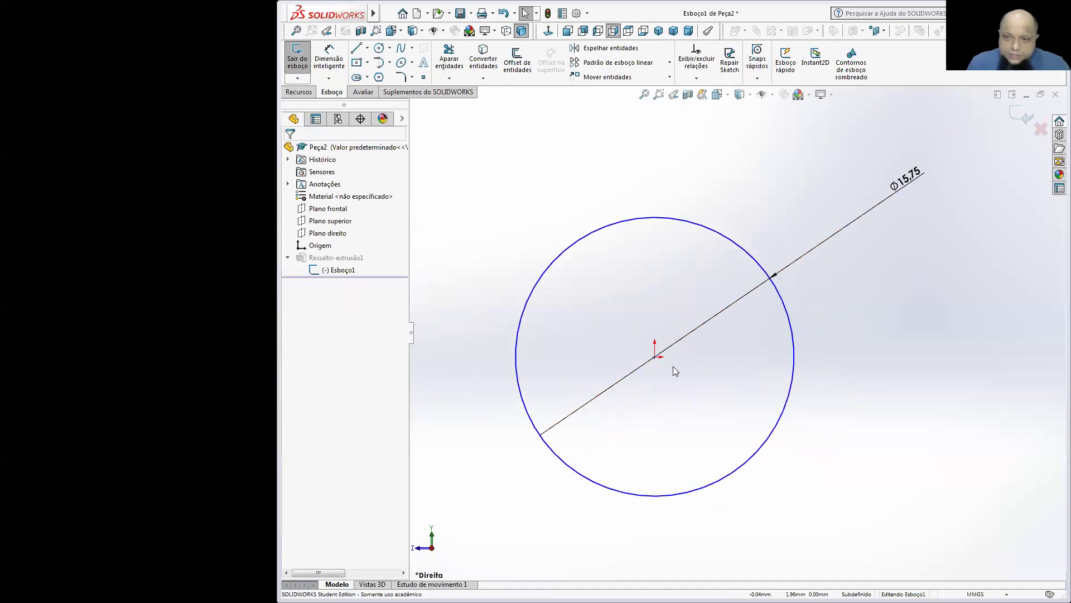
pyautogui.scroll(3, 686, 348)
pyautogui.moveTo(688, 347); pyautogui.dragTo(537, 346)
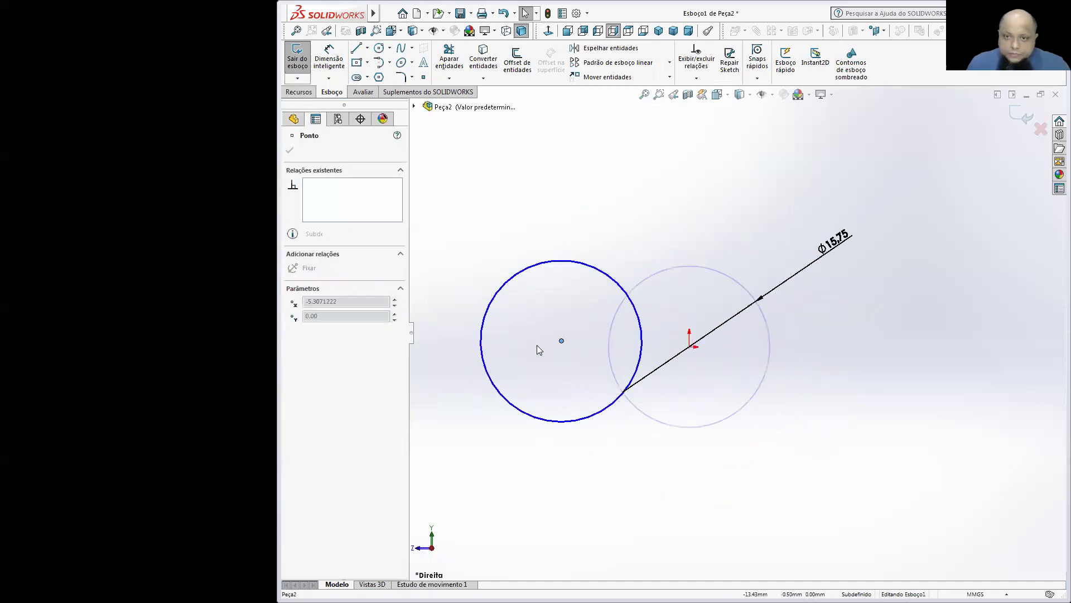
# Sketch a second circle about 14 mm in diameter to the right of the origin
pyautogui.click(379, 48)
pyautogui.moveTo(816, 335); pyautogui.dragTo(837, 319)
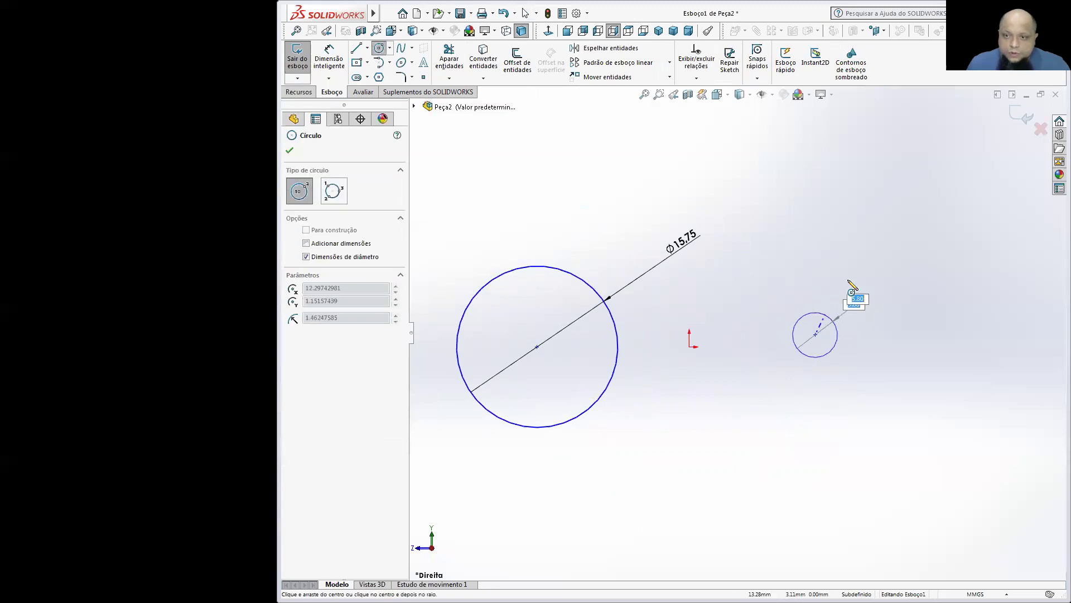
pyautogui.moveTo(850, 262); pyautogui.dragTo(849, 263)
pyautogui.press('Escape')
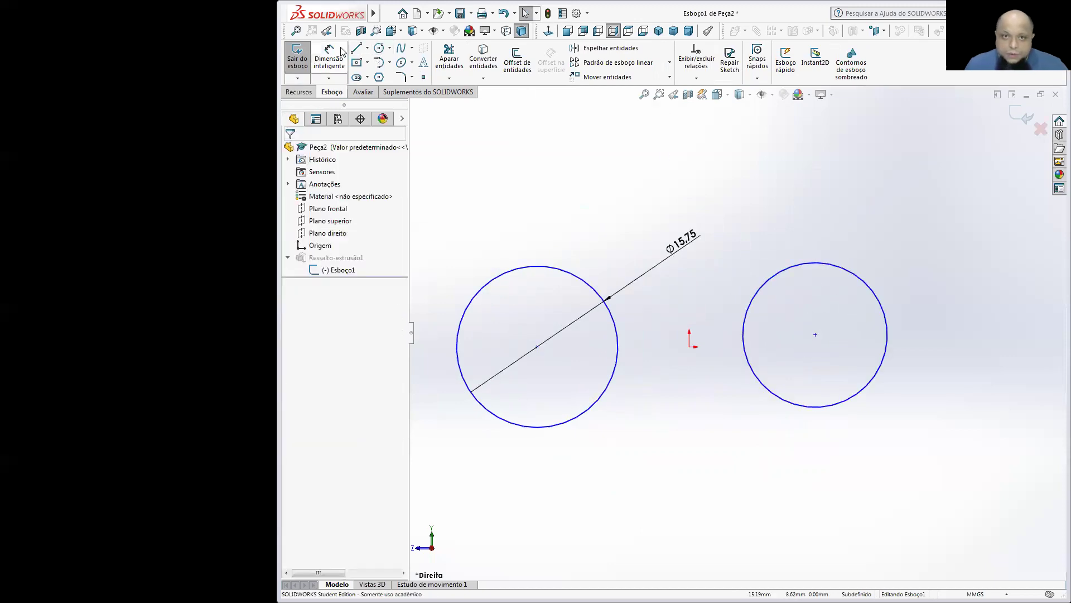
# Dimension the second circle's diameter with an equation linking it to the first circle's diameter, ="D1@Esboço1"
pyautogui.click(329, 58)
pyautogui.click(838, 268)
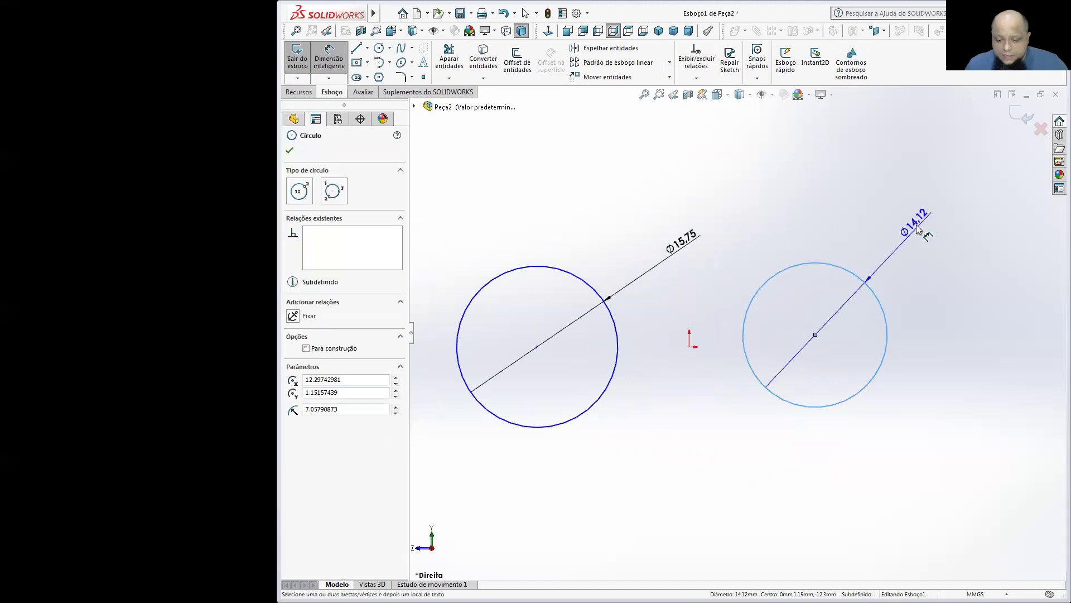
pyautogui.click(917, 225)
pyautogui.write('=')
pyautogui.click(680, 241)
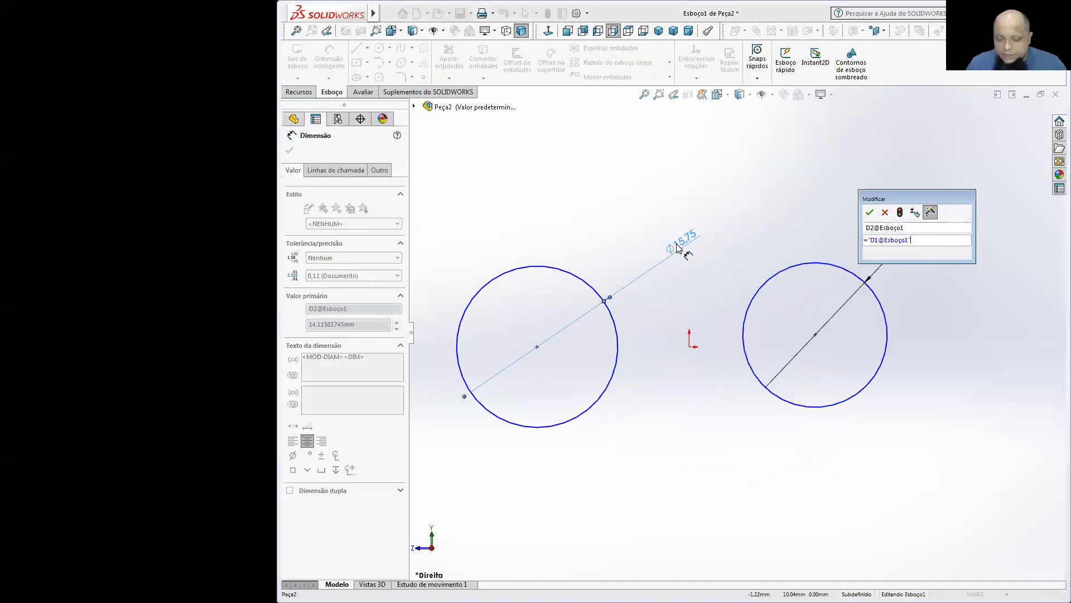
pyautogui.press('Return')
pyautogui.press('Return')
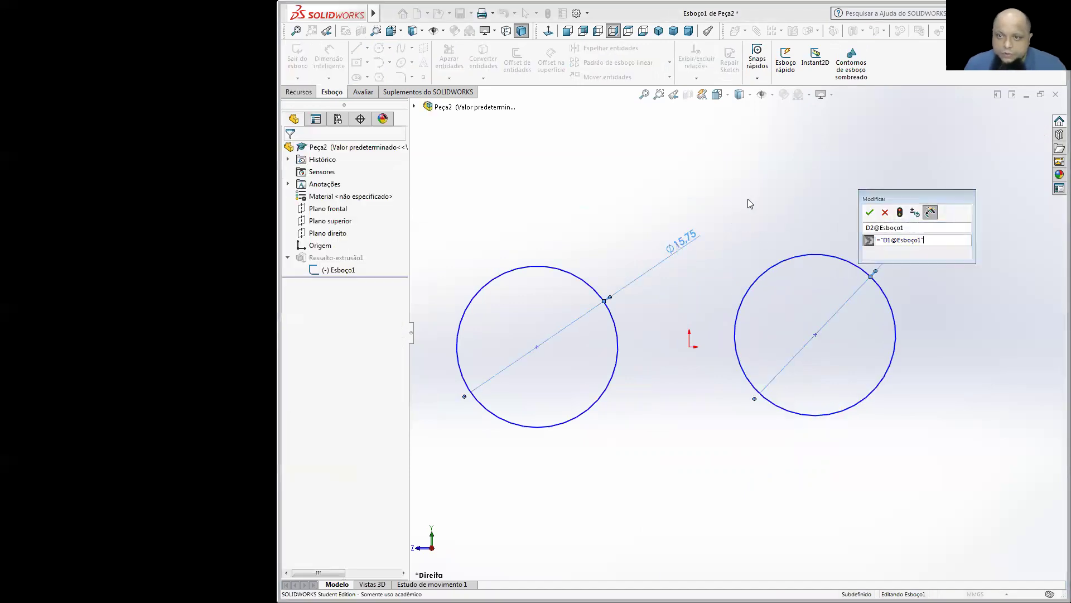
pyautogui.press('Return')
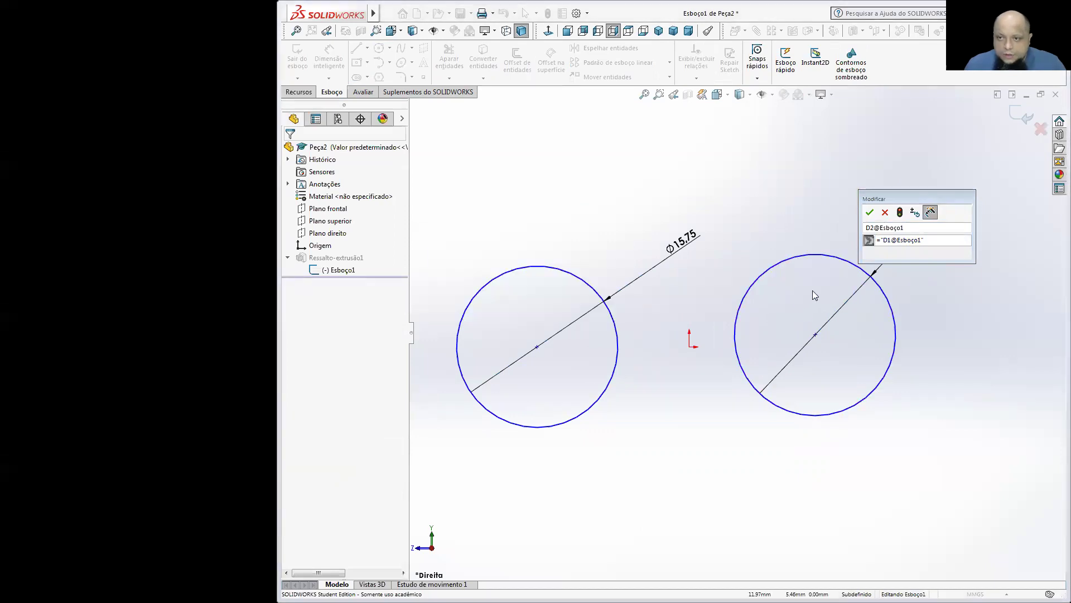
pyautogui.click(870, 212)
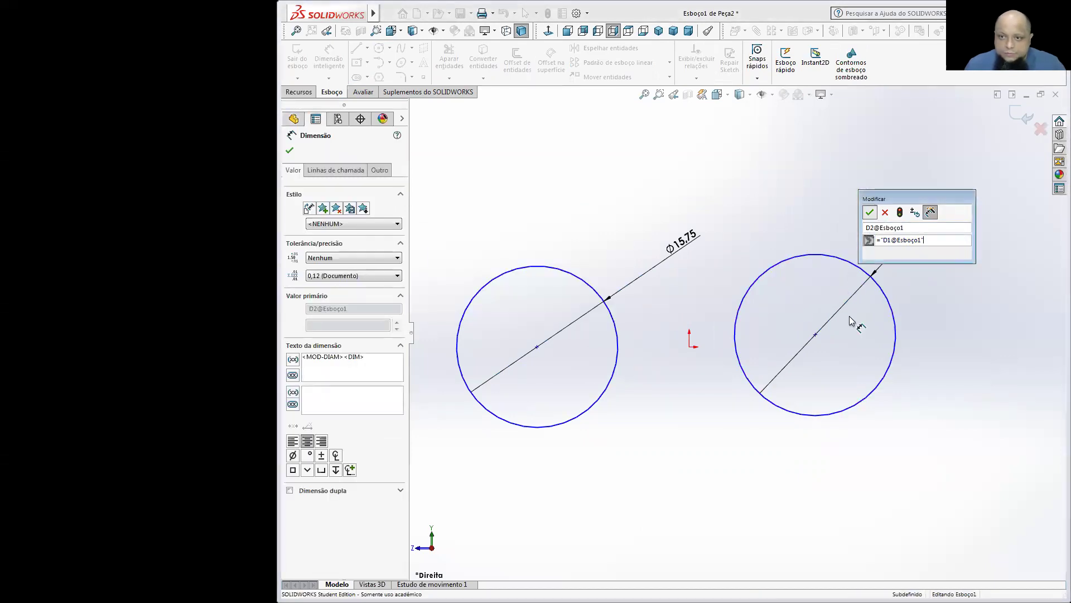
pyautogui.press('Escape')
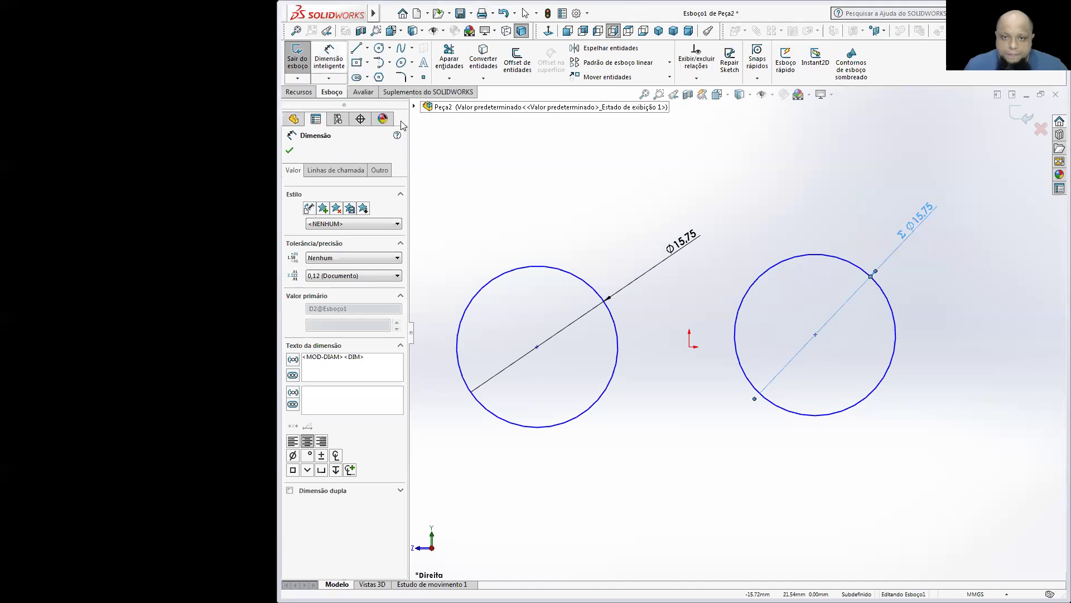
# Add horizontal relations aligning the two circle centres with each other and the left centre with the origin
pyautogui.keyDown('ctrl'); pyautogui.click(816, 335); pyautogui.keyUp('ctrl')
pyautogui.click(847, 287)
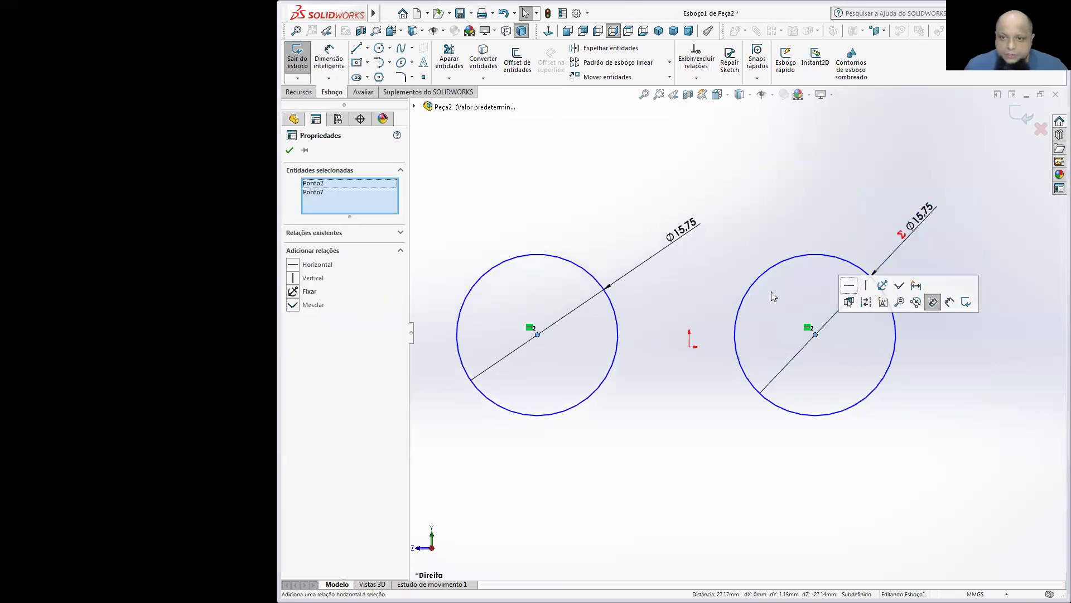
pyautogui.click(537, 335)
pyautogui.keyDown('ctrl'); pyautogui.click(690, 347); pyautogui.keyUp('ctrl')
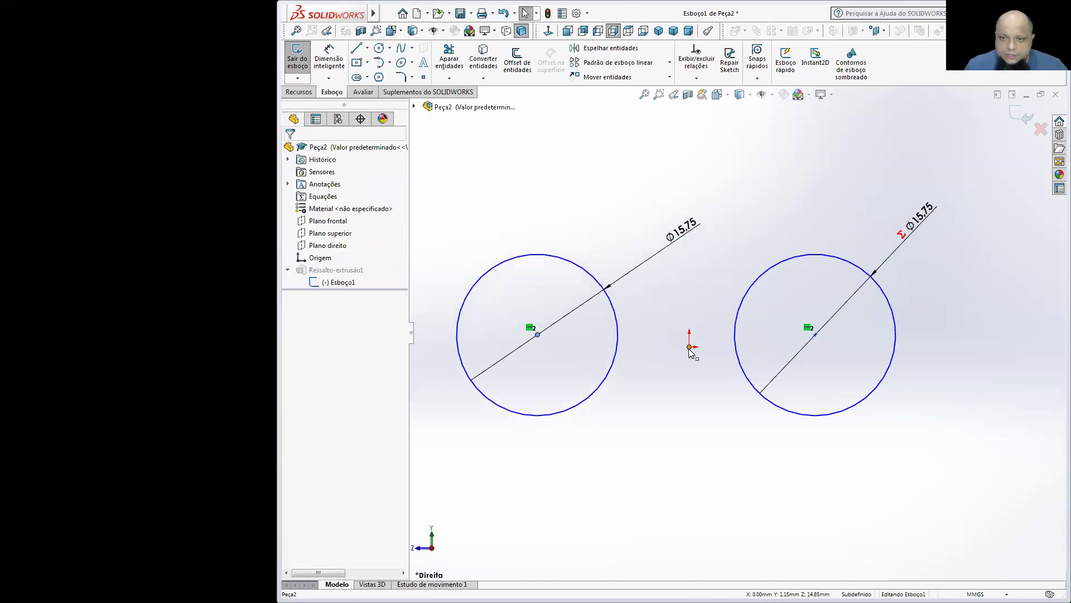
pyautogui.click(721, 300)
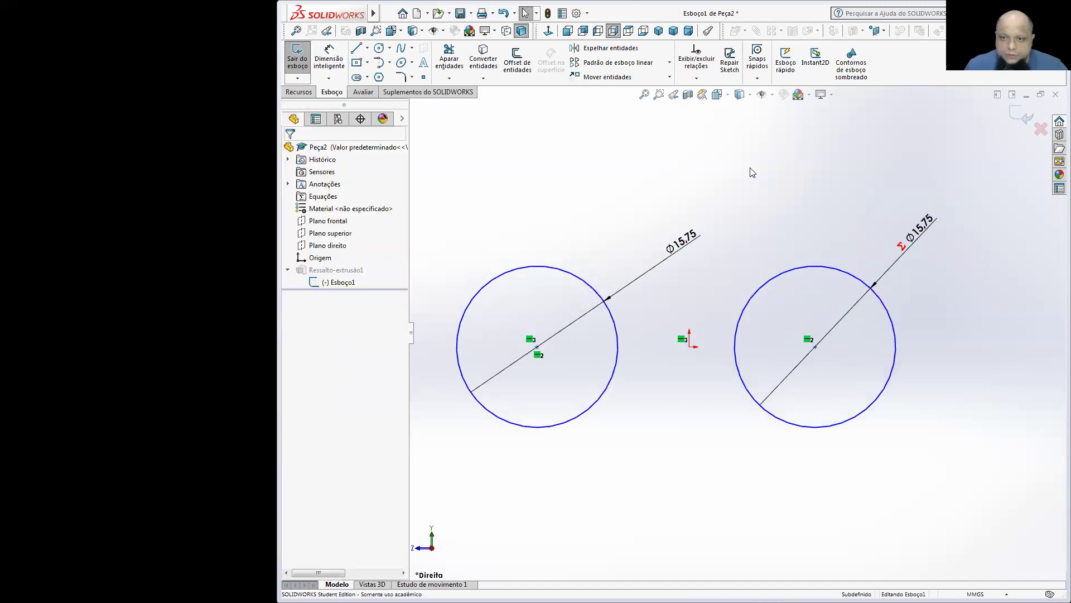
# Dimension the horizontal distance between the two circle centres as 25.4 mm
pyautogui.click(329, 57)
pyautogui.click(537, 347)
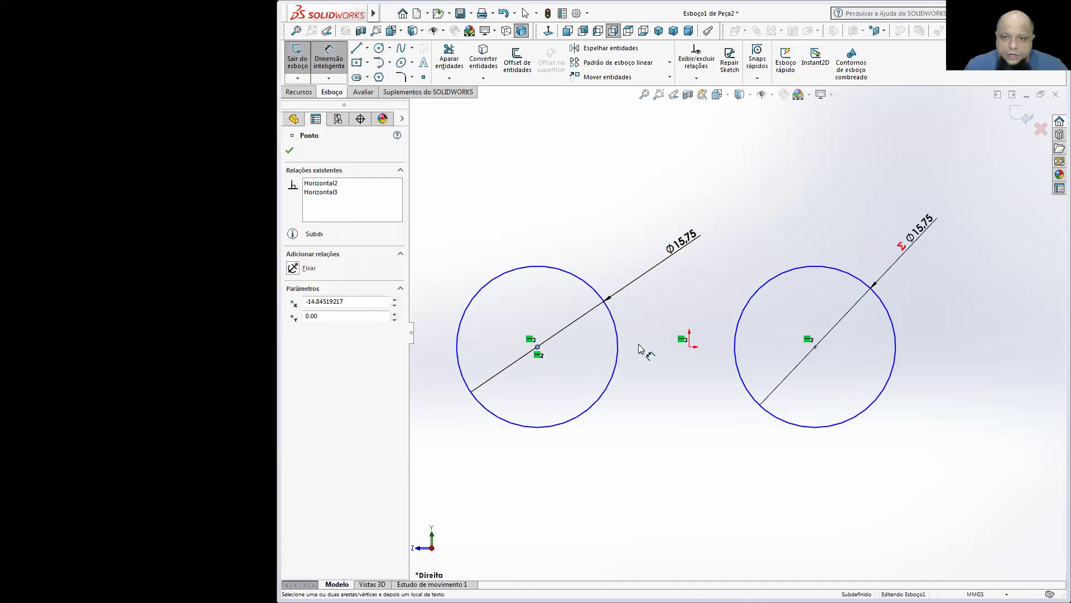
pyautogui.click(815, 346)
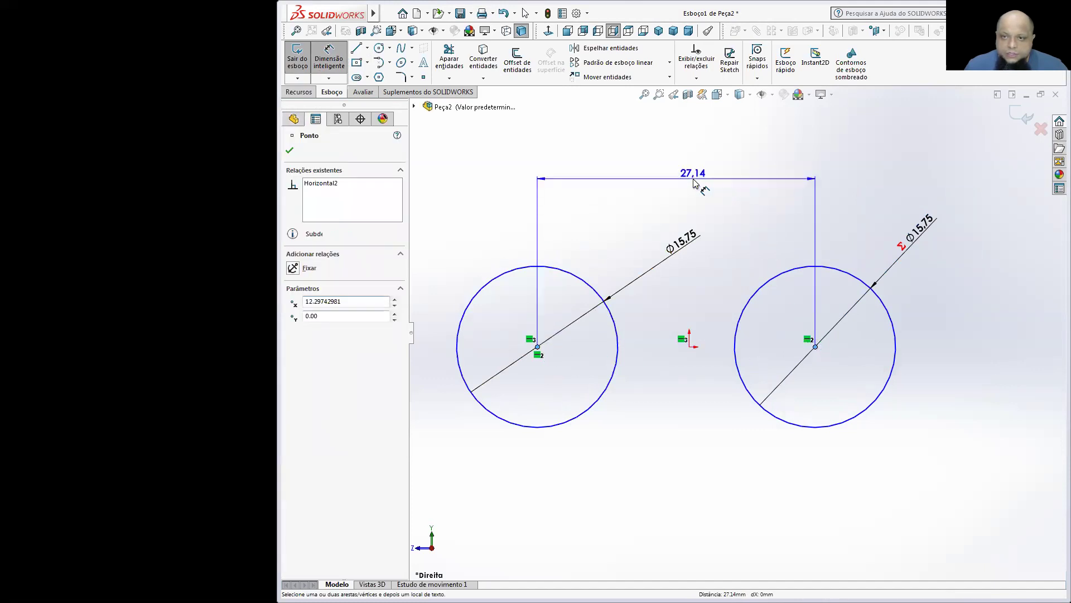
pyautogui.click(694, 177)
pyautogui.write('25')
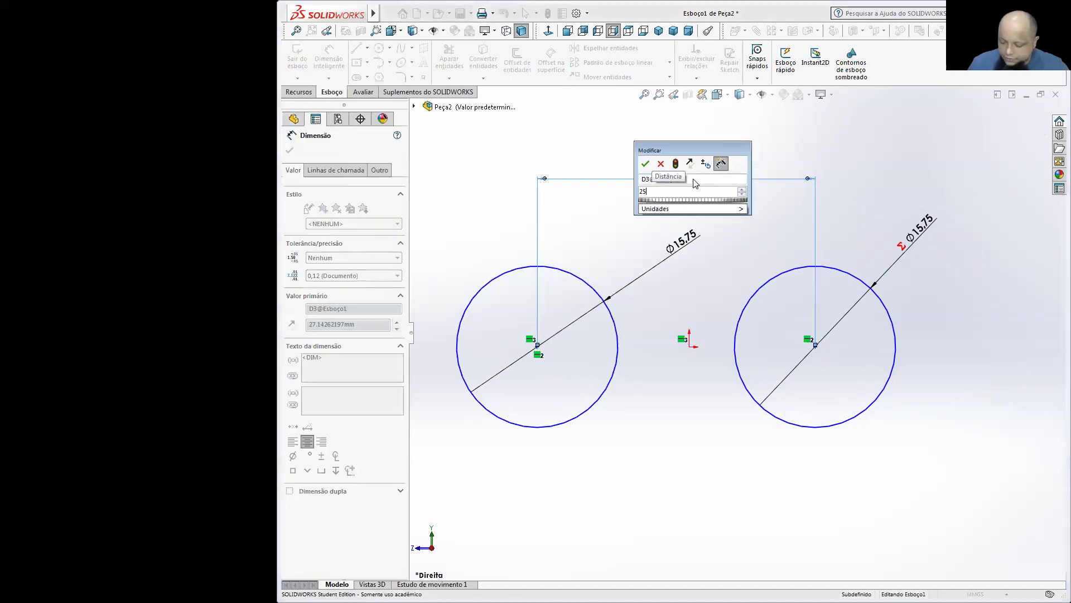
pyautogui.write('.4')
pyautogui.press('Return')
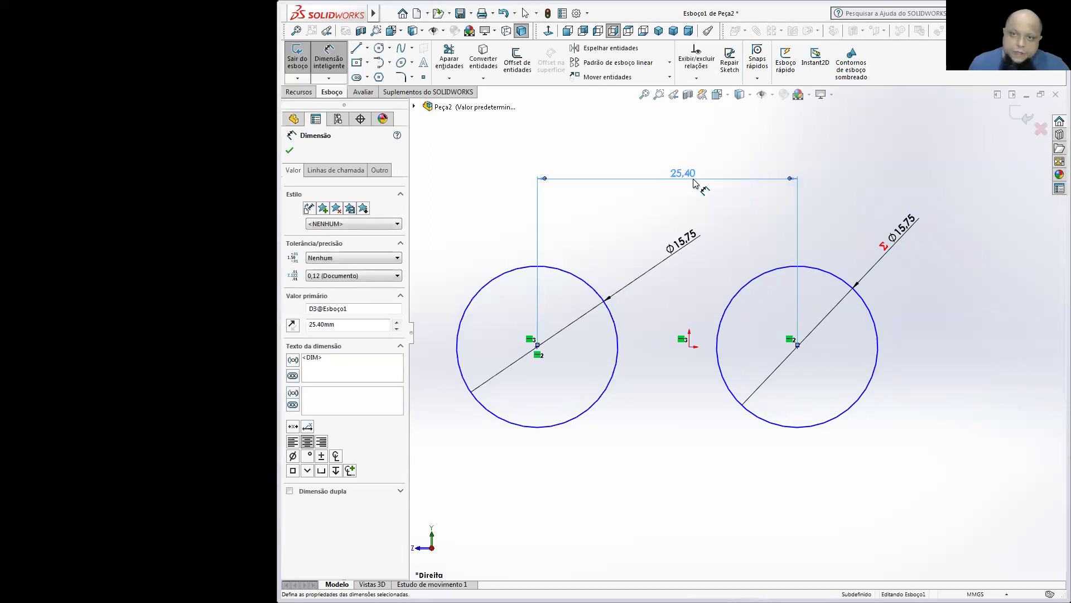
pyautogui.click(711, 190)
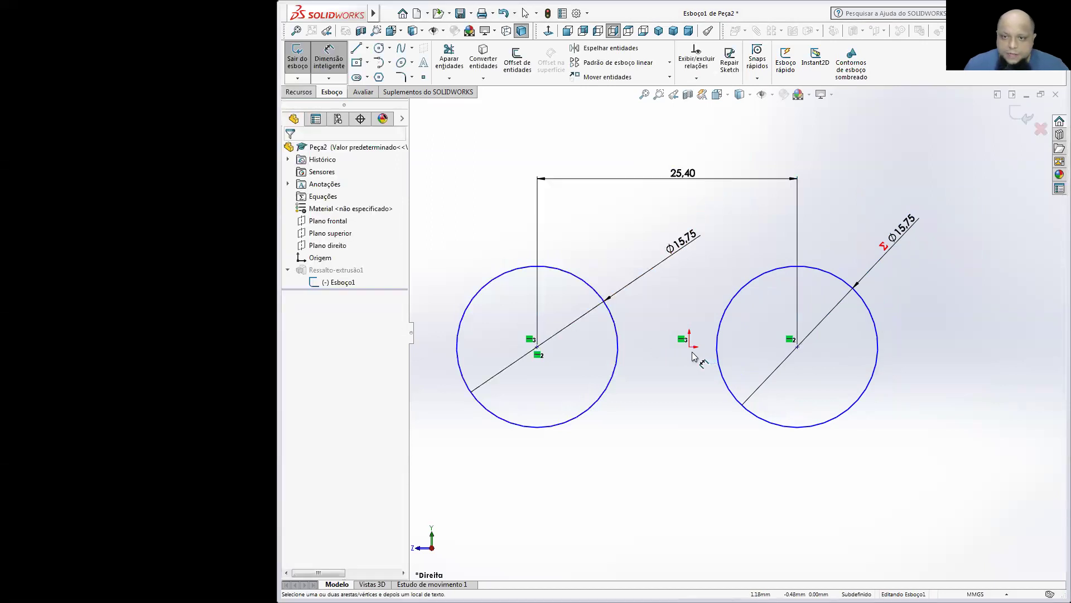
# Dimension the left centre's distance to the origin with the equation ="D3@Esboço1"/2 and exit the sketch
pyautogui.click(690, 347)
pyautogui.click(538, 347)
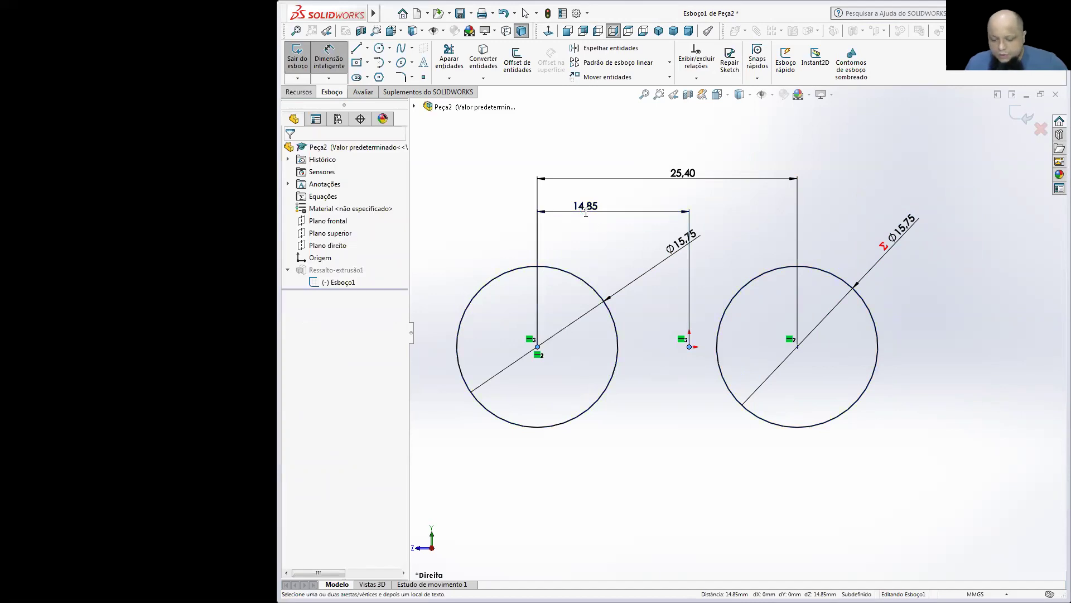
pyautogui.click(587, 216)
pyautogui.click(682, 174)
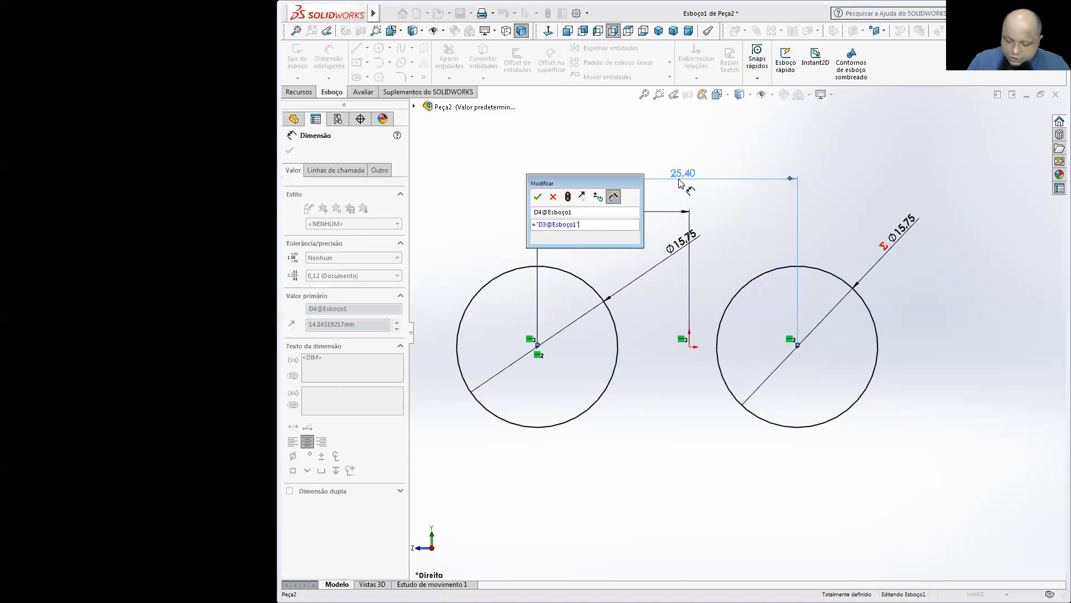
pyautogui.write('/2')
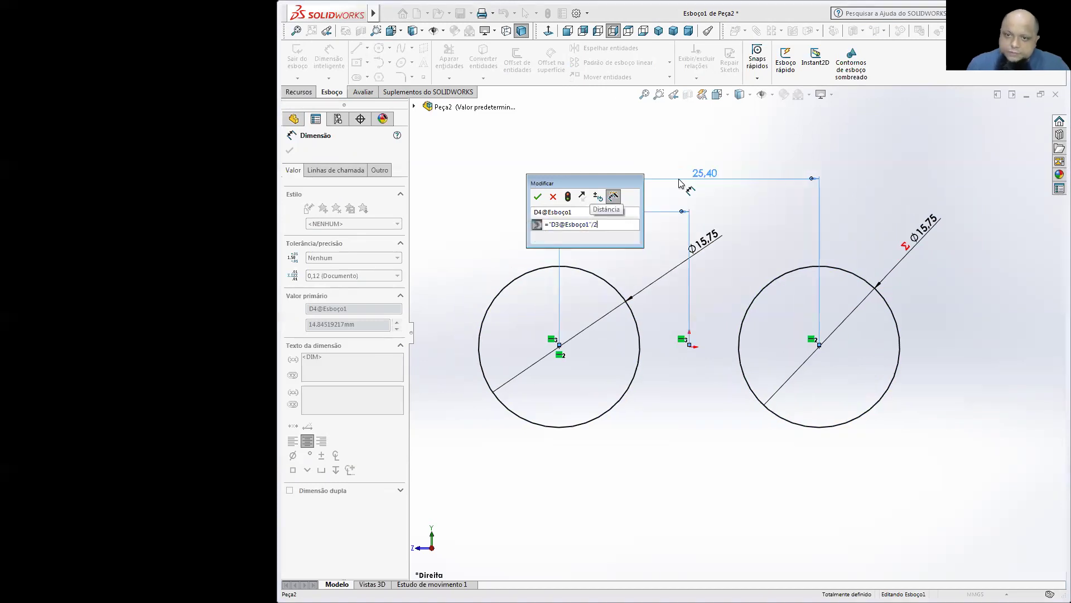
pyautogui.click(537, 196)
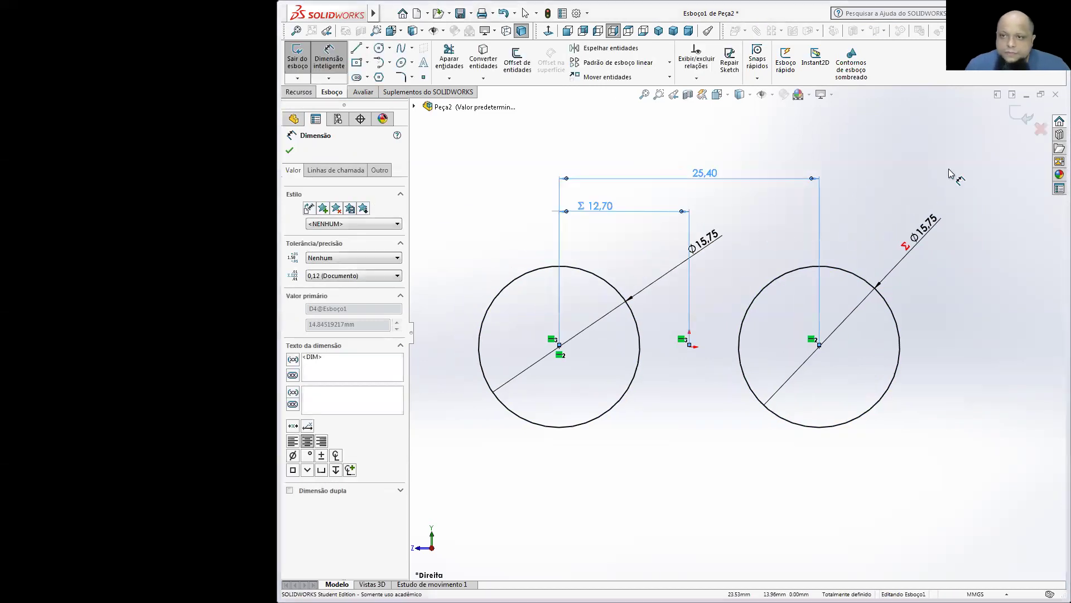
pyautogui.click(1023, 116)
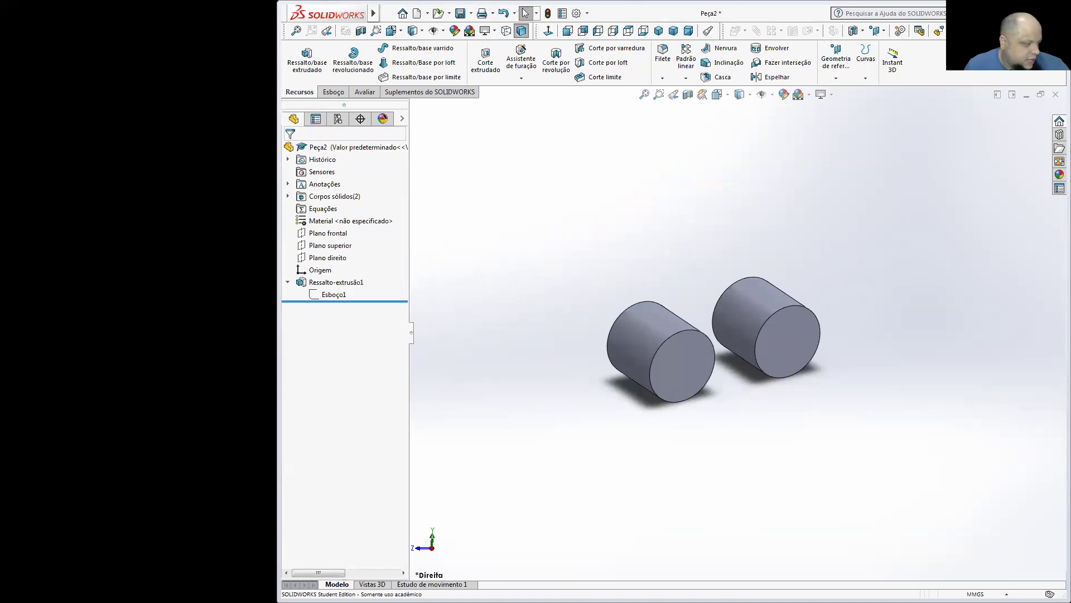
# Start a new sketch on the left cylinder's front end face and orient the view normal to it
pyautogui.hotkey('alt', 'Tab')
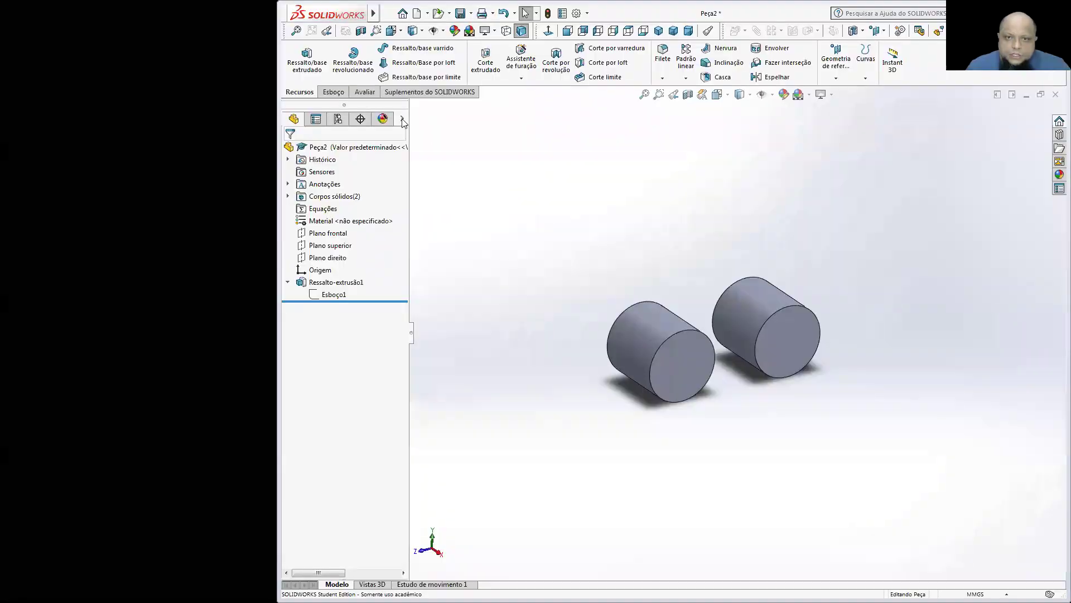
pyautogui.click(308, 60)
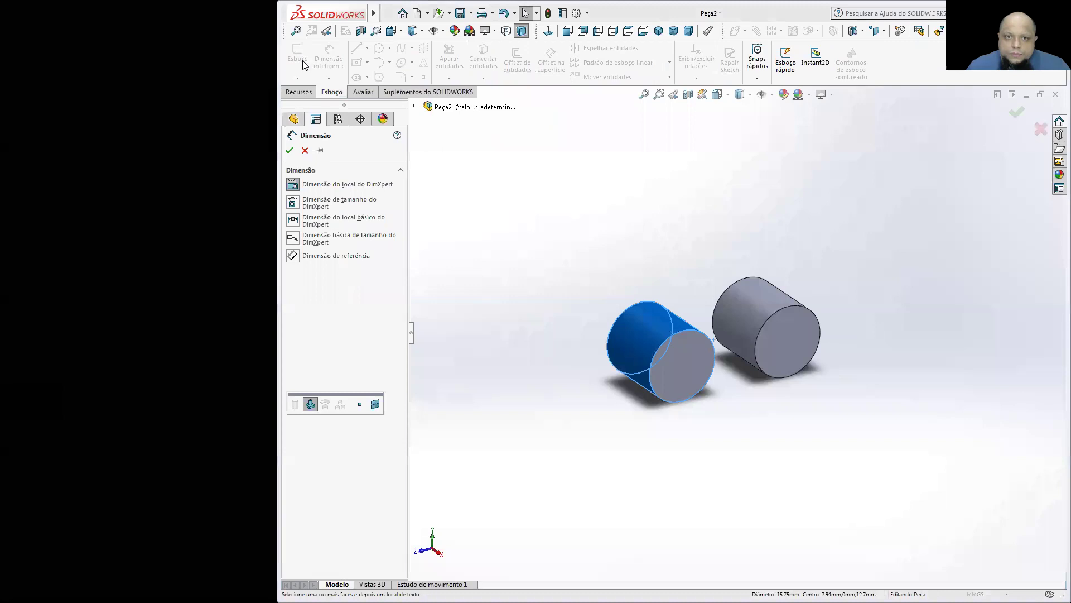
pyautogui.press('Escape')
pyautogui.click(677, 372)
pyautogui.click(300, 64)
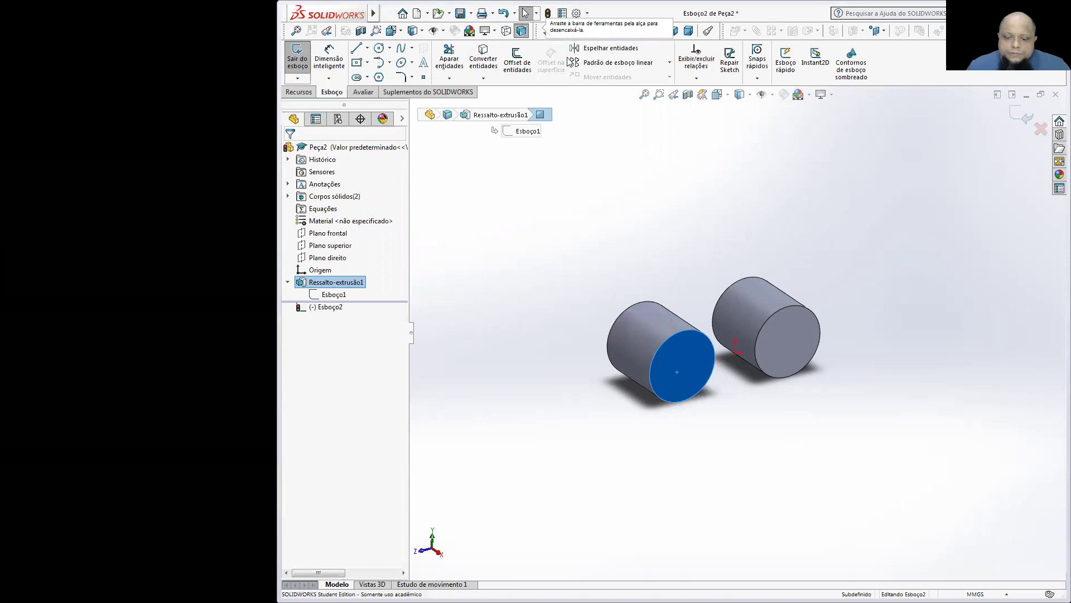
pyautogui.click(548, 30)
pyautogui.click(691, 180)
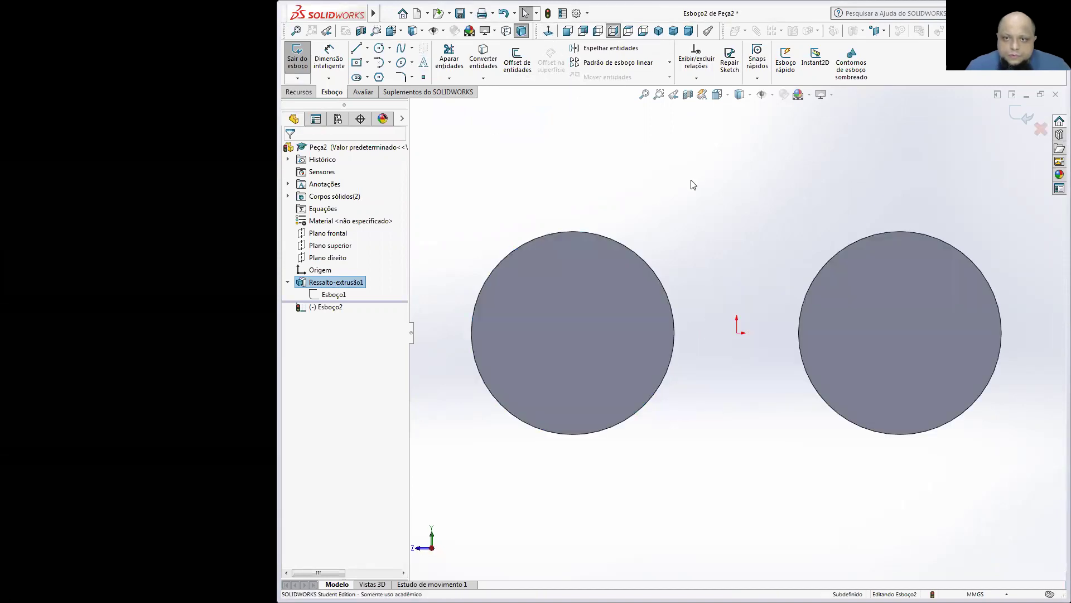
pyautogui.scroll(1, 633, 177)
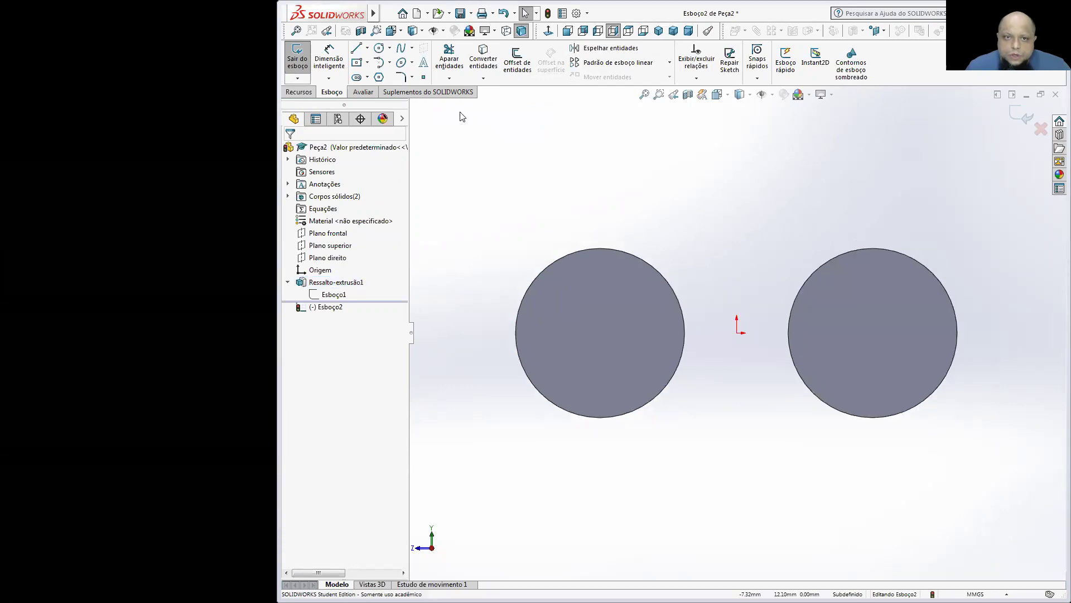
# Sketch a straight slot about 22 mm wide from the left cylinder's centre to the right cylinder's centre
pyautogui.click(367, 77)
pyautogui.click(371, 93)
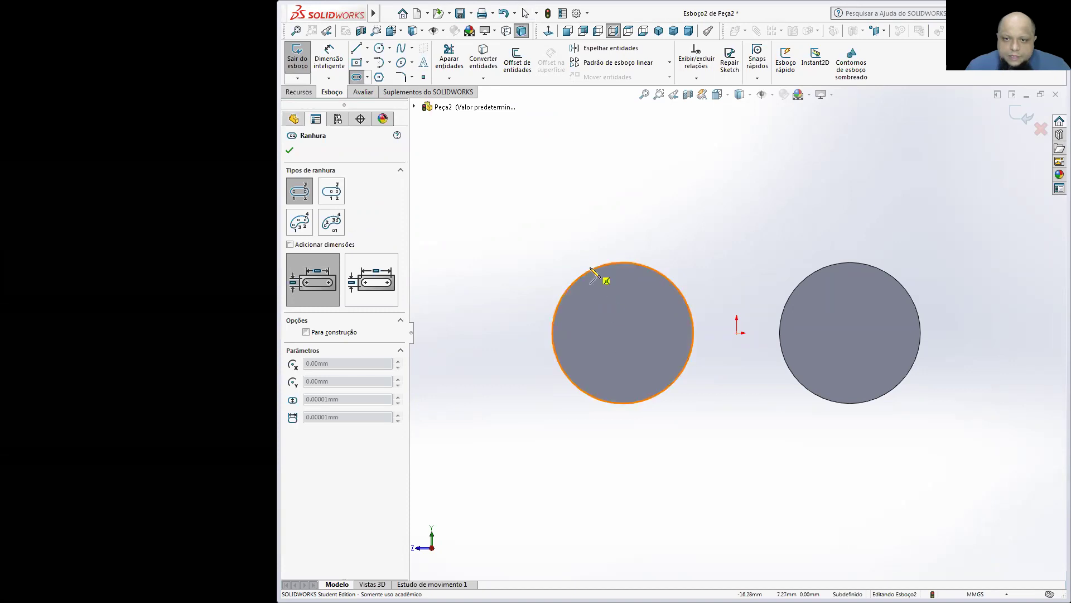
pyautogui.click(624, 333)
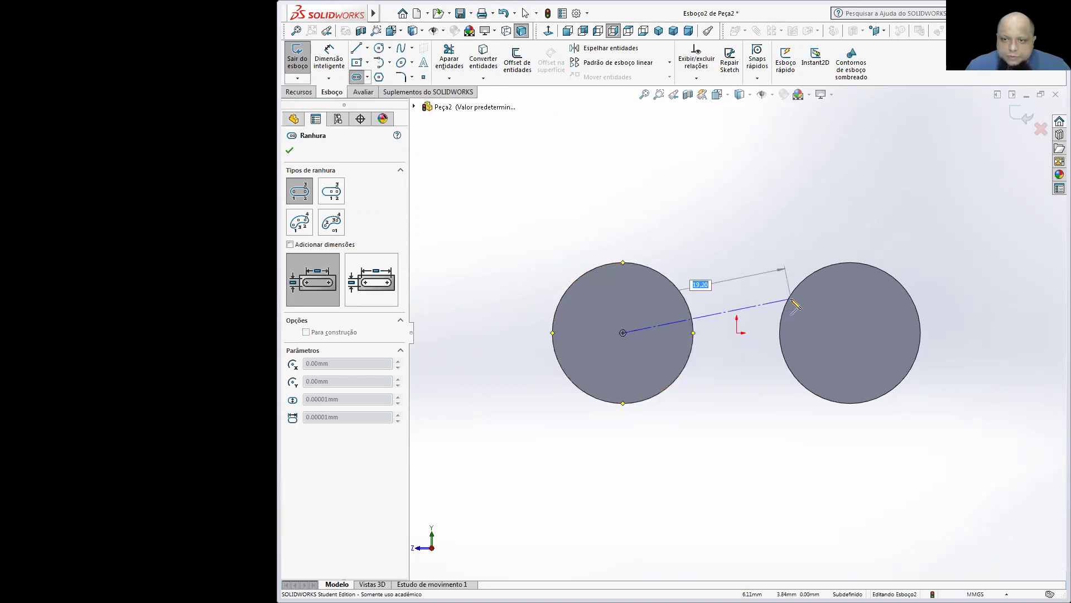
pyautogui.click(827, 285)
pyautogui.click(737, 235)
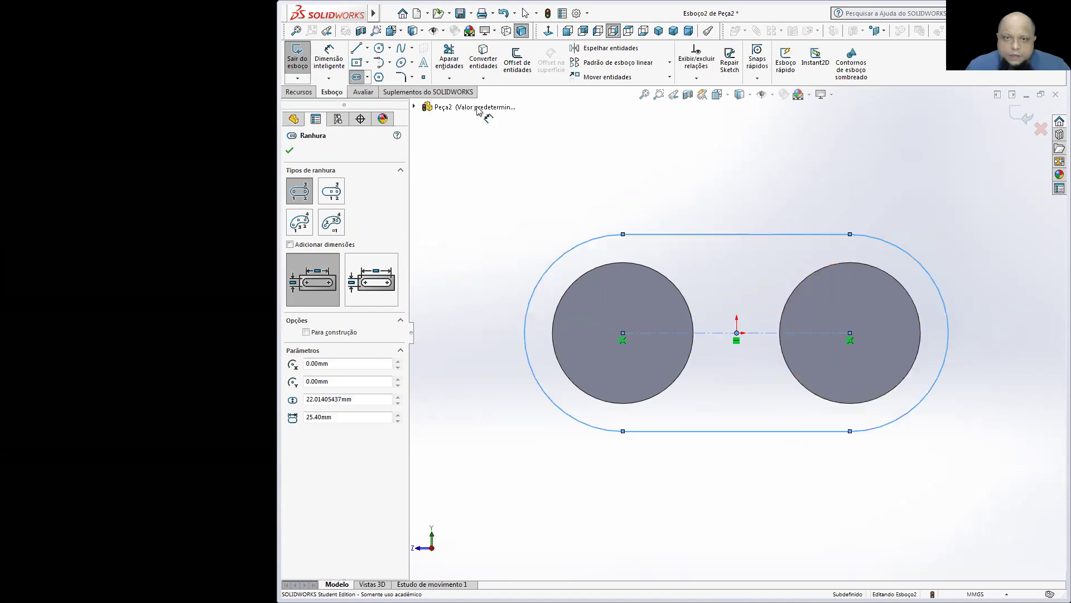
pyautogui.press('Escape')
# Dimension the radius of the slot's left arc with the equation =24/2
pyautogui.click(602, 239)
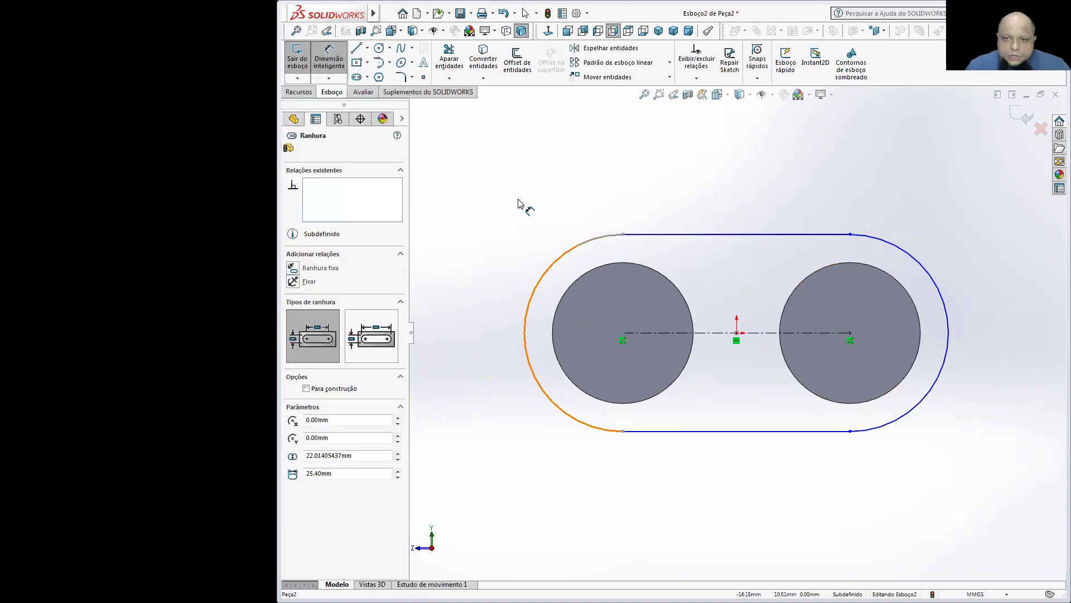
pyautogui.click(517, 201)
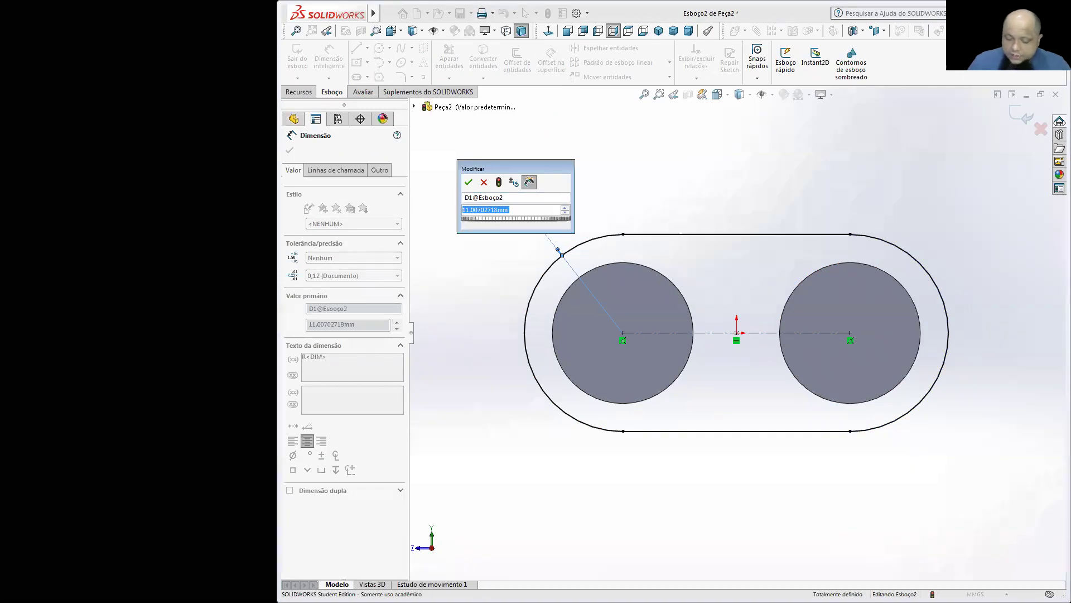
pyautogui.write('=24/2')
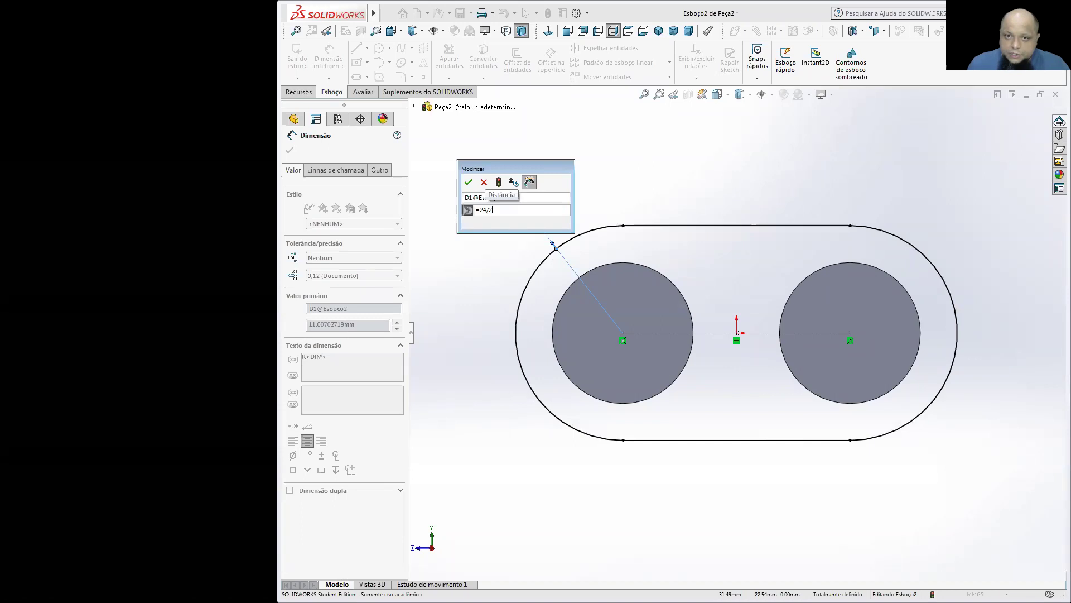
pyautogui.press('Return')
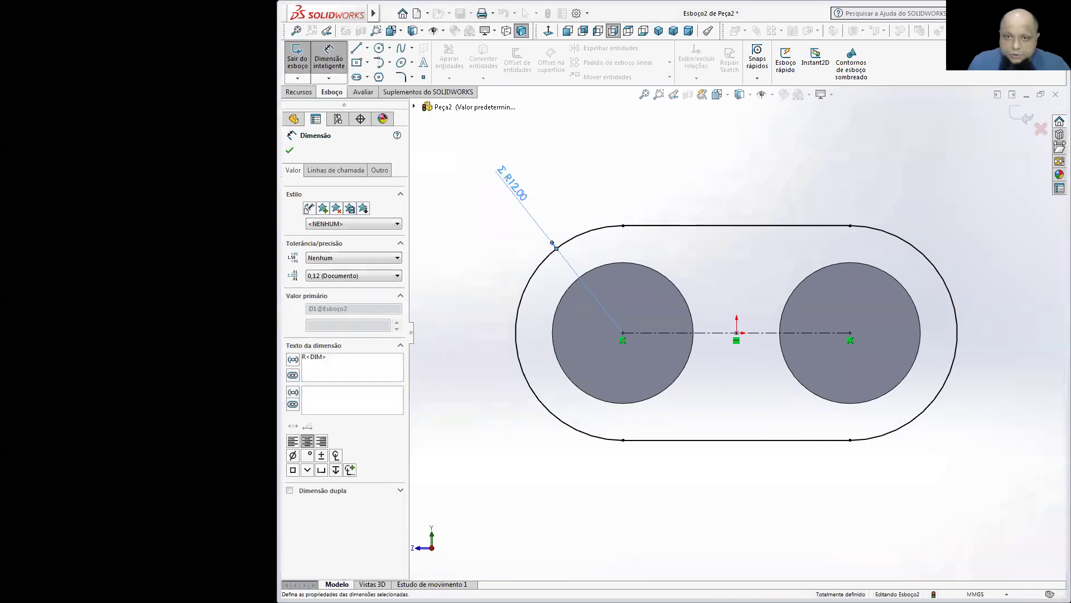
pyautogui.click(921, 162)
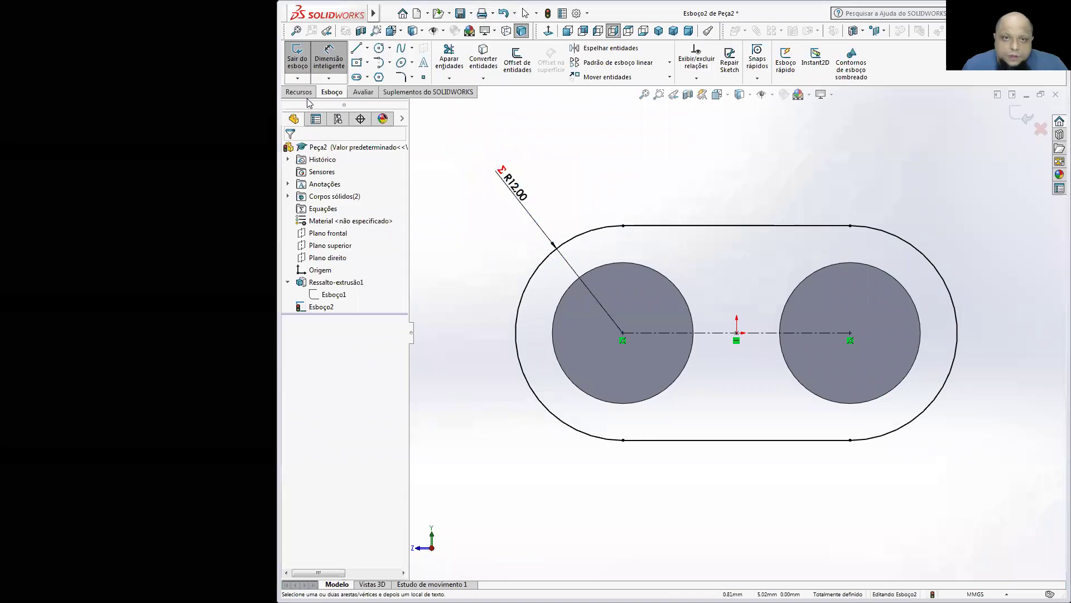
# Extrude the slot profile 3.25 mm as a blind boss merged with the cylinders
pyautogui.click(304, 93)
pyautogui.click(307, 58)
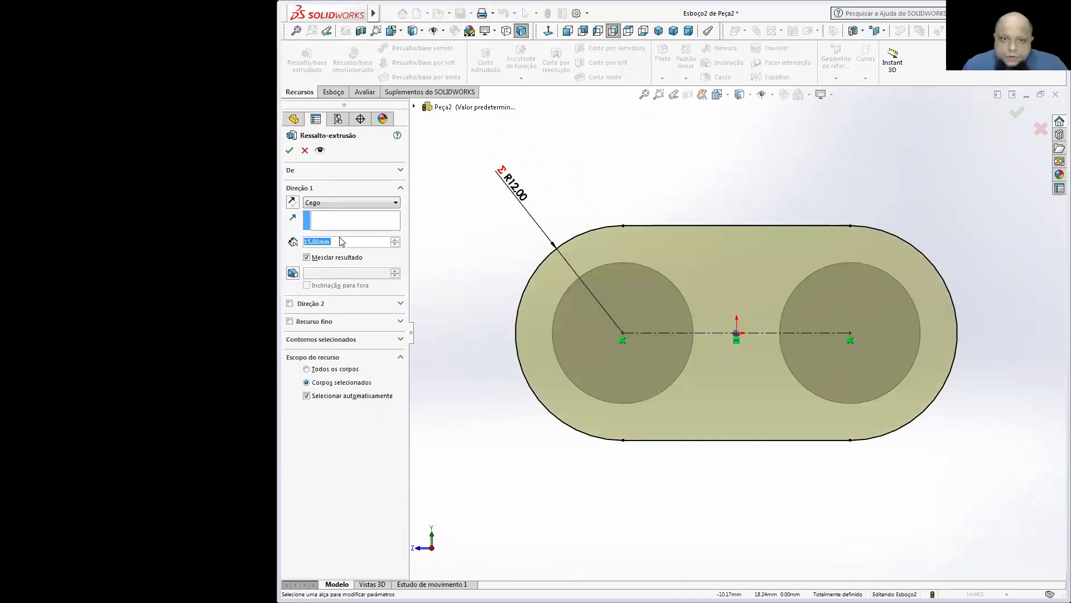
pyautogui.write('3.25')
pyautogui.press('Return')
pyautogui.click(289, 151)
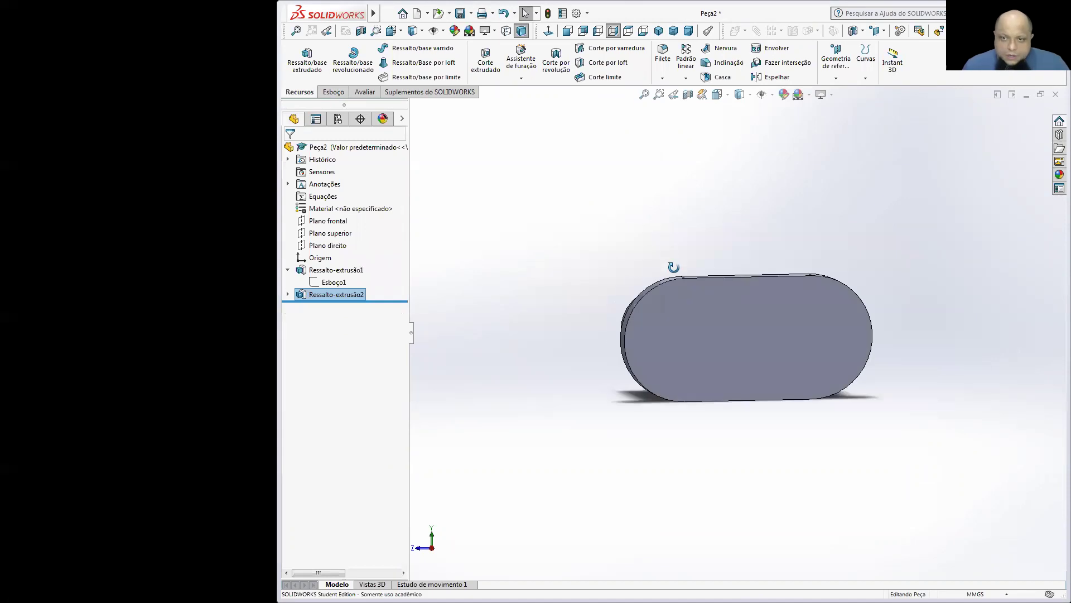
# Mirror the slot-shaped plate extrusion about the right plane (Plano direito)
pyautogui.moveTo(665, 282); pyautogui.dragTo(681, 361, button='middle')
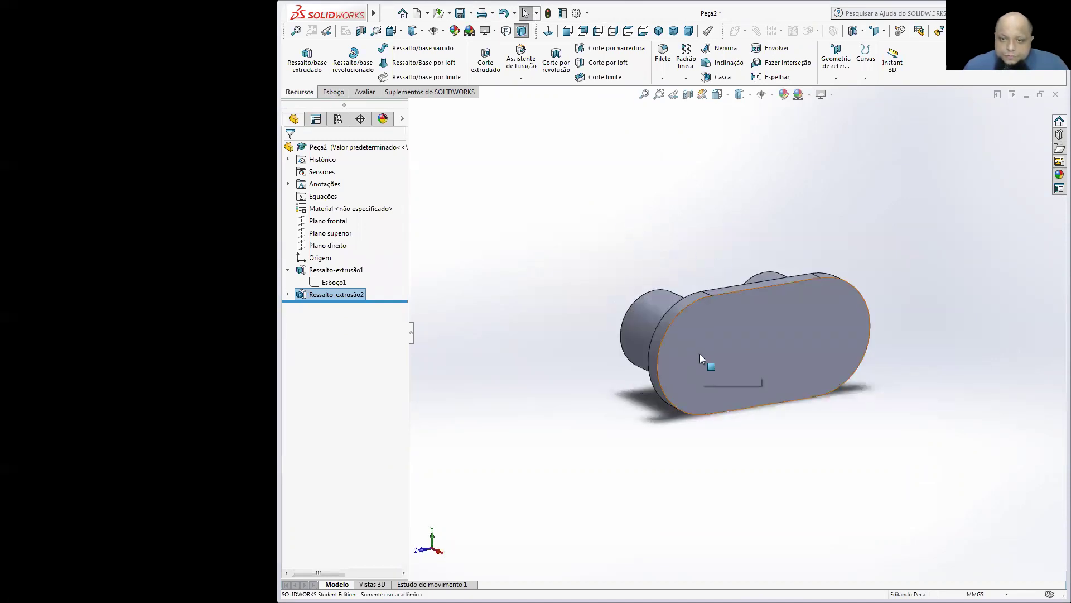
pyautogui.click(770, 78)
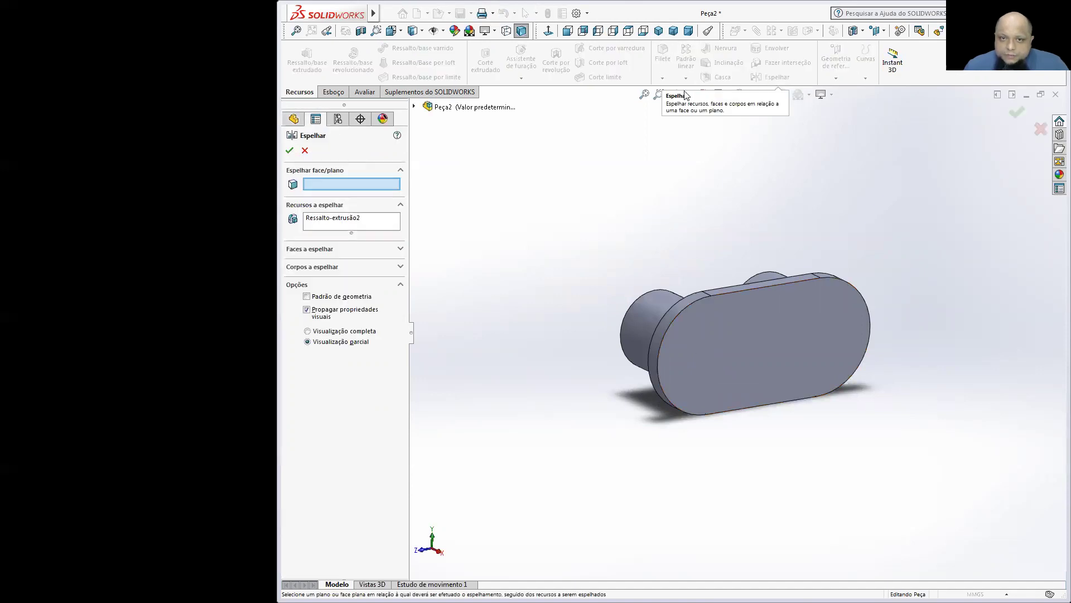
pyautogui.click(414, 106)
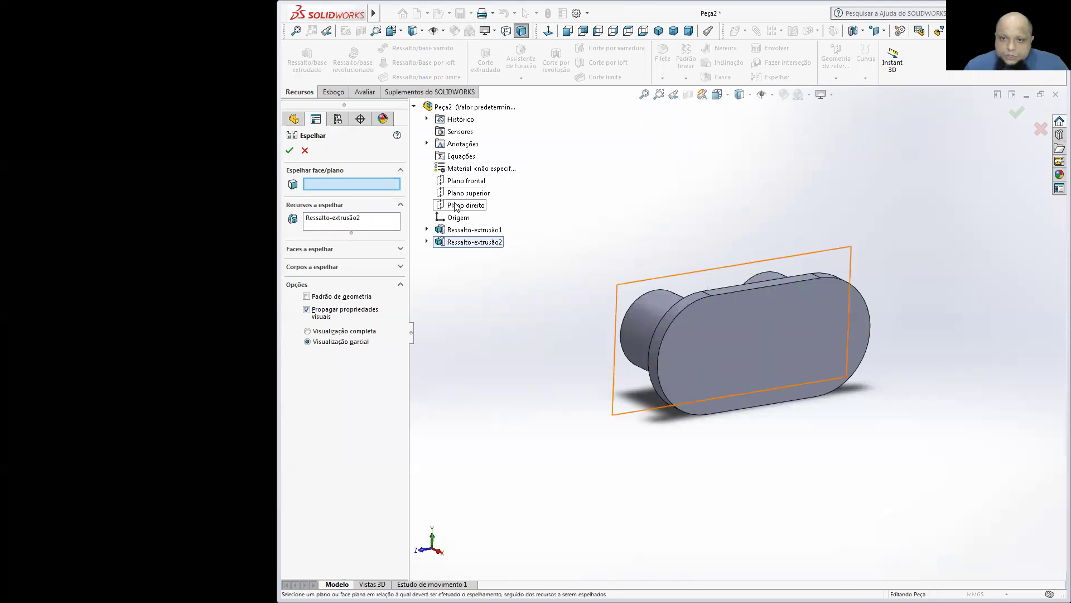
pyautogui.click(456, 205)
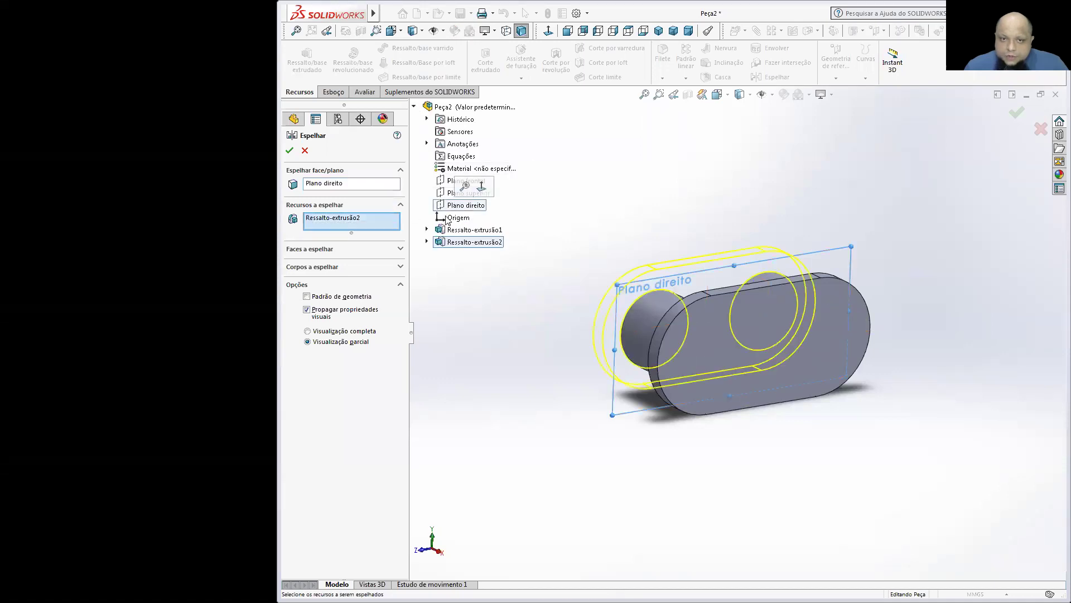
pyautogui.press('Return')
# Start a sketch on the front plate's outer face and draw two small circles, one near each rounded end
pyautogui.moveTo(804, 223); pyautogui.dragTo(695, 190, button='middle')
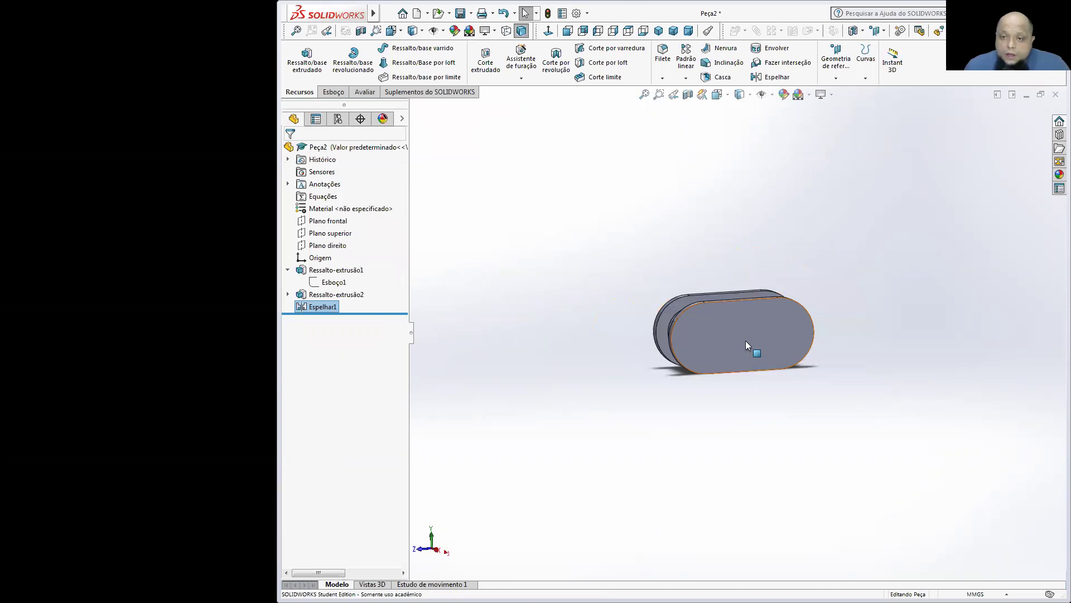
pyautogui.rightClick(745, 346)
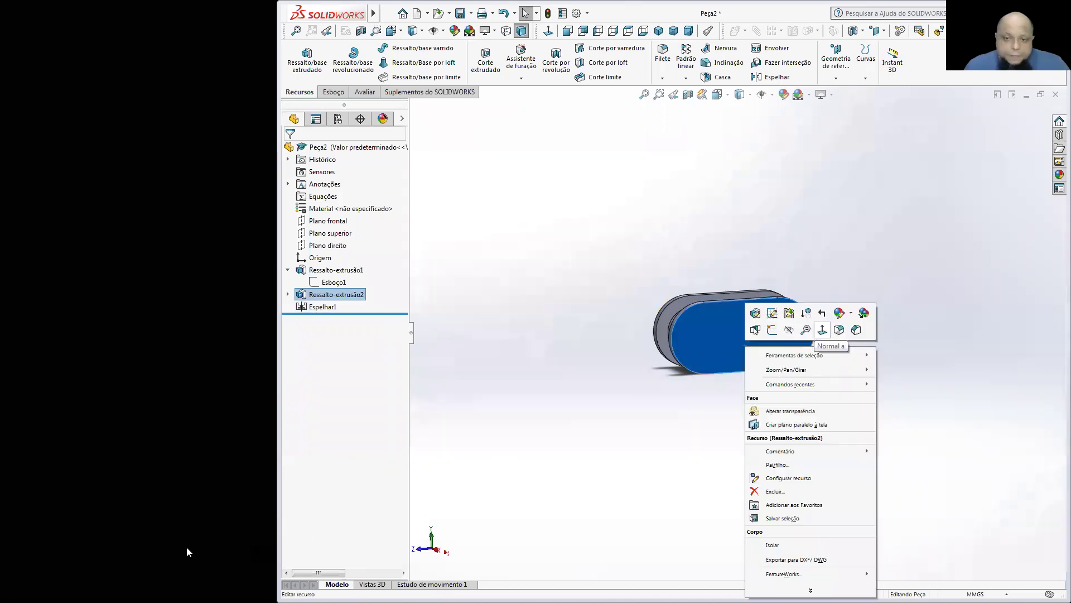
pyautogui.hotkey('alt', 'Tab')
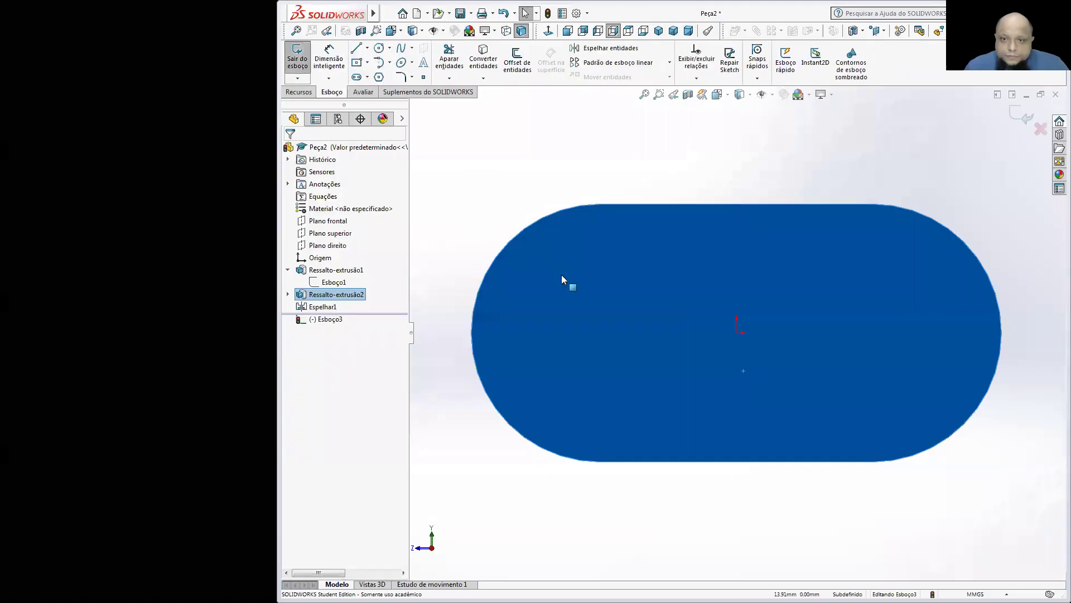
pyautogui.click(377, 51)
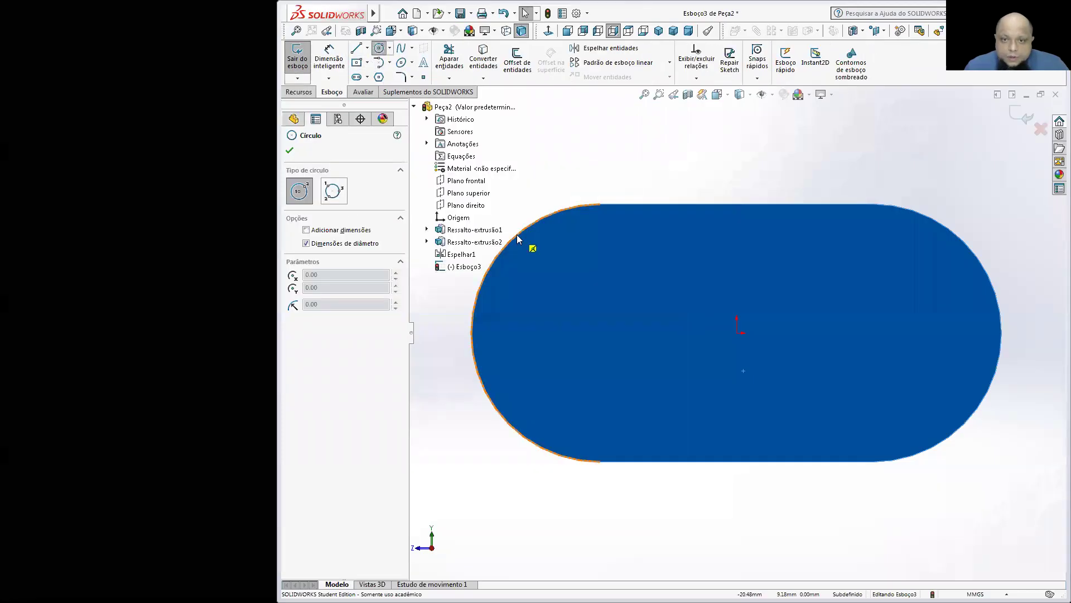
pyautogui.click(580, 323)
pyautogui.click(610, 313)
pyautogui.click(893, 285)
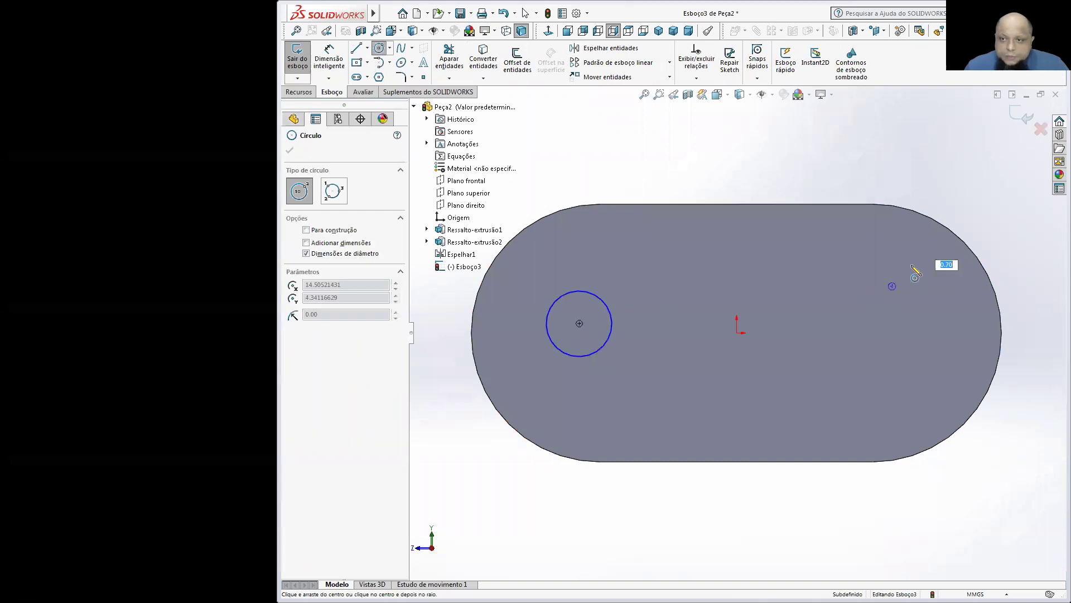
pyautogui.click(916, 274)
pyautogui.press('Escape')
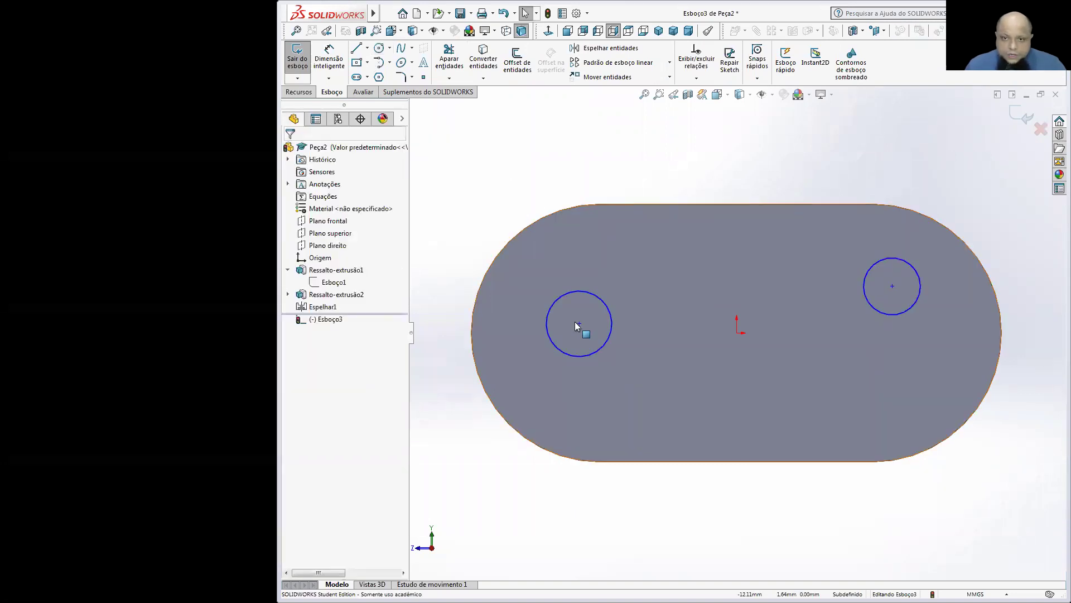
# Make each of the two small circles concentric with the rounded end of the plate nearest to it
pyautogui.click(579, 323)
pyautogui.keyDown('ctrl'); pyautogui.click(538, 220); pyautogui.keyUp('ctrl')
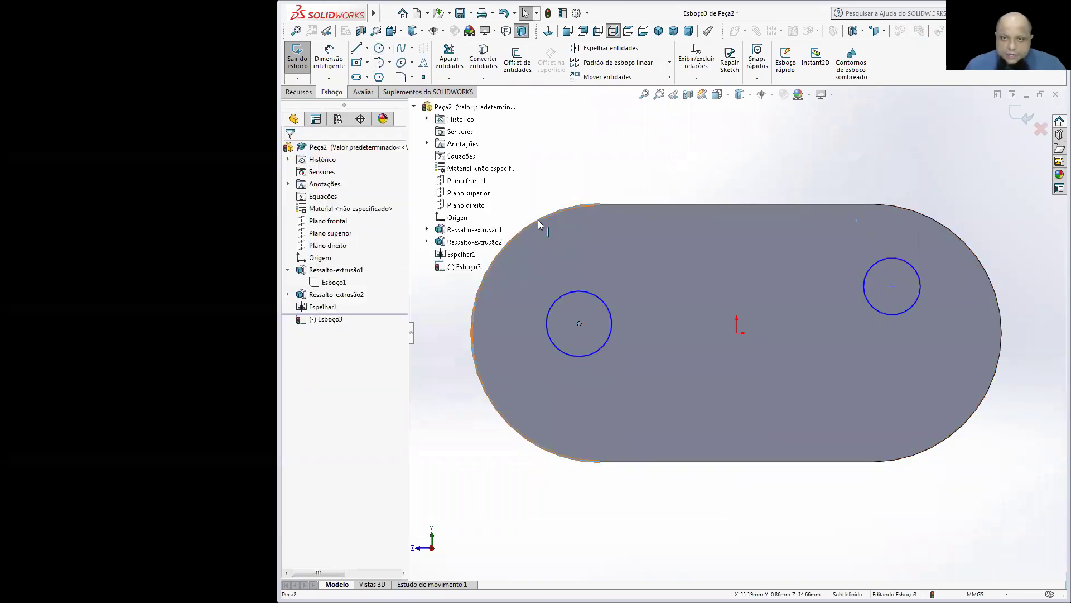
pyautogui.click(933, 221)
pyautogui.keyDown('ctrl'); pyautogui.click(893, 286); pyautogui.keyUp('ctrl')
pyautogui.click(924, 236)
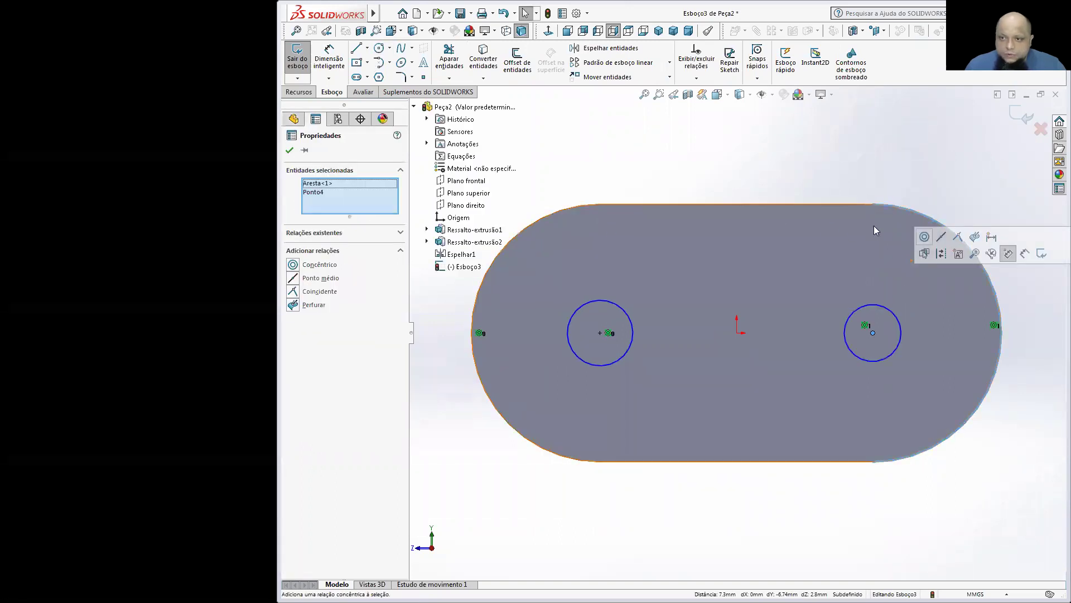
# Dimension the left circle's diameter at 7.92 mm
pyautogui.click(597, 301)
pyautogui.click(679, 270)
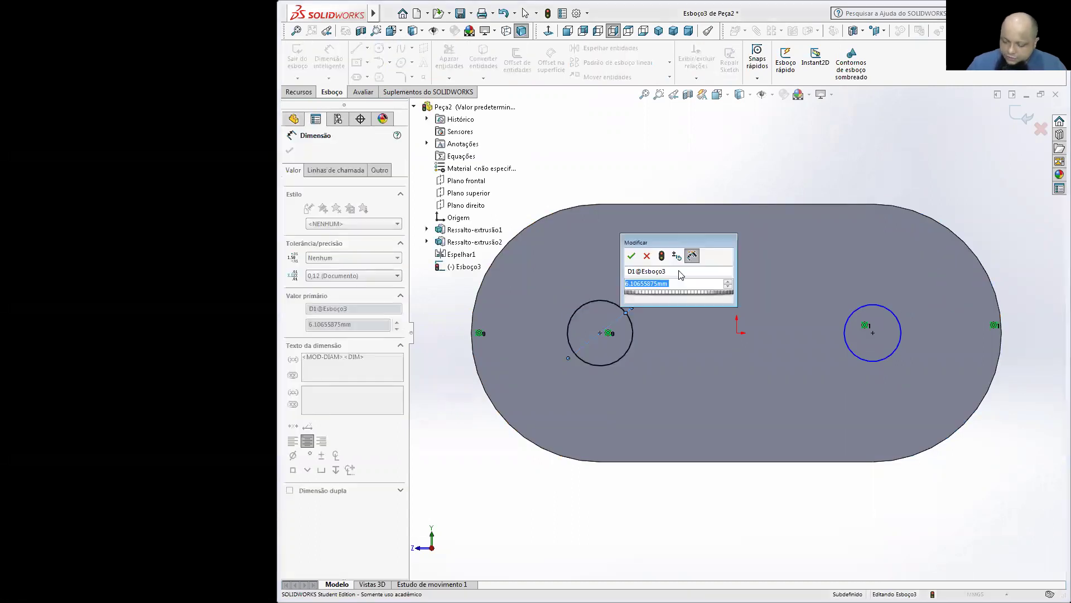
pyautogui.write('7,9')
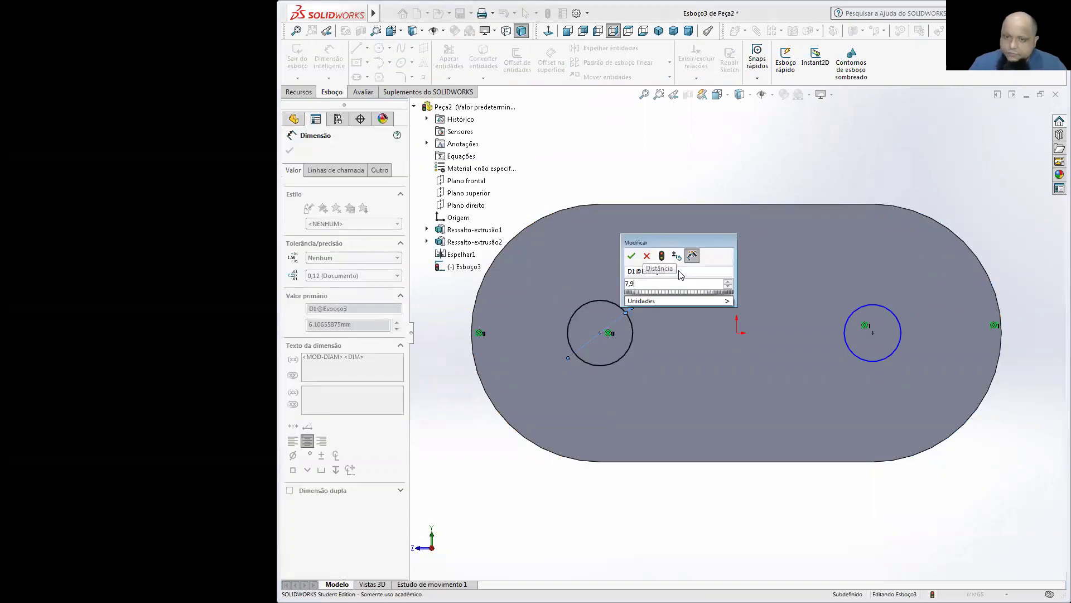
pyautogui.write('2')
pyautogui.press('Return')
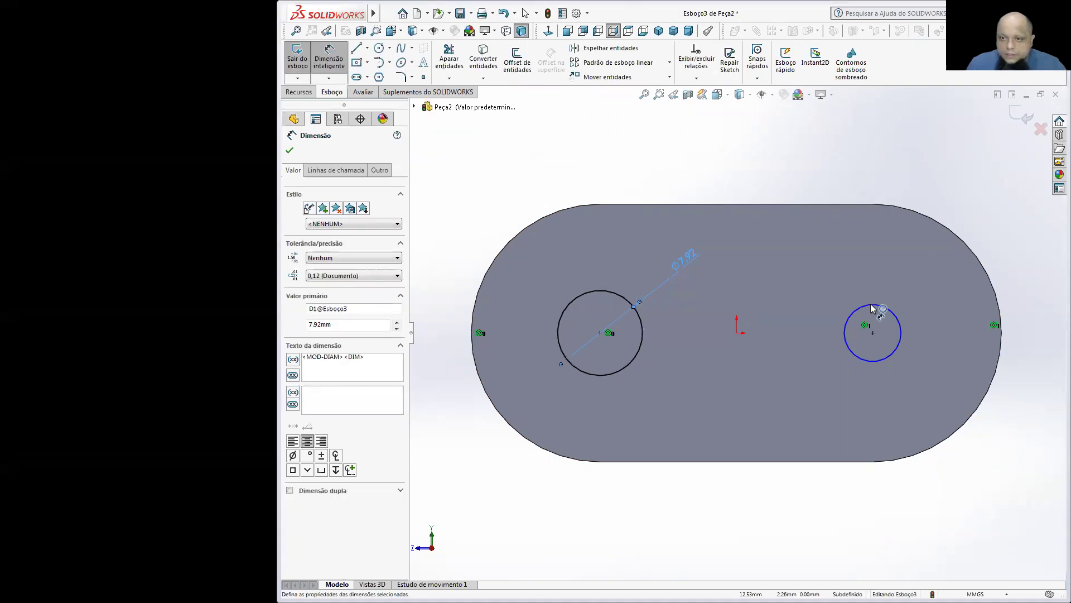
# Dimension the right circle's diameter with an equation linking it to the left circle's diameter
pyautogui.click(894, 279)
pyautogui.click(899, 274)
pyautogui.write('=')
pyautogui.click(687, 258)
pyautogui.press('Return')
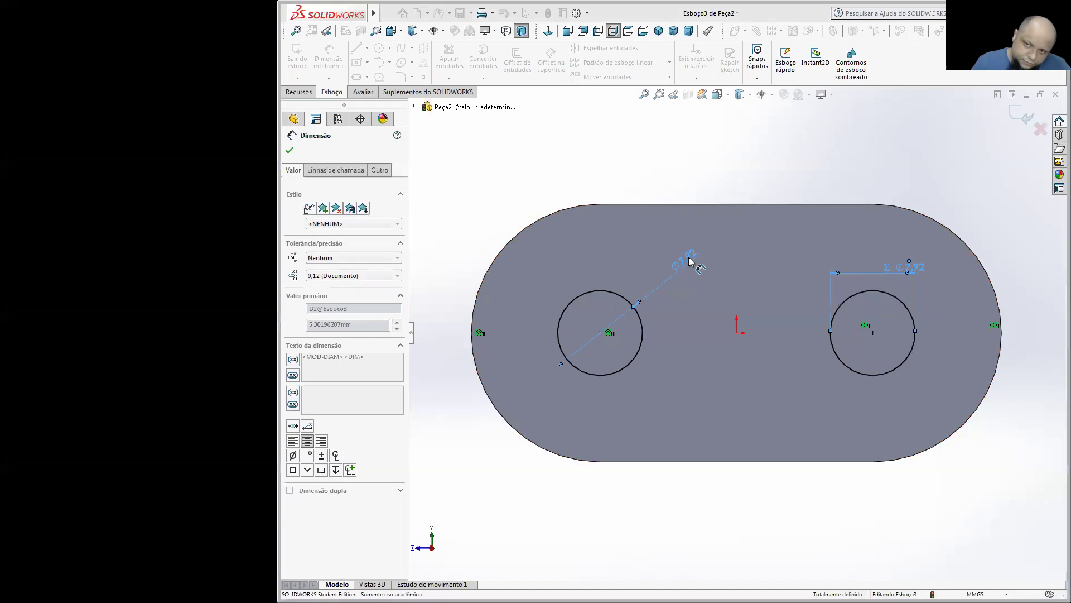
# Cut the two circles through the whole link with an extruded cut set to Through All (Passante)
pyautogui.click(311, 92)
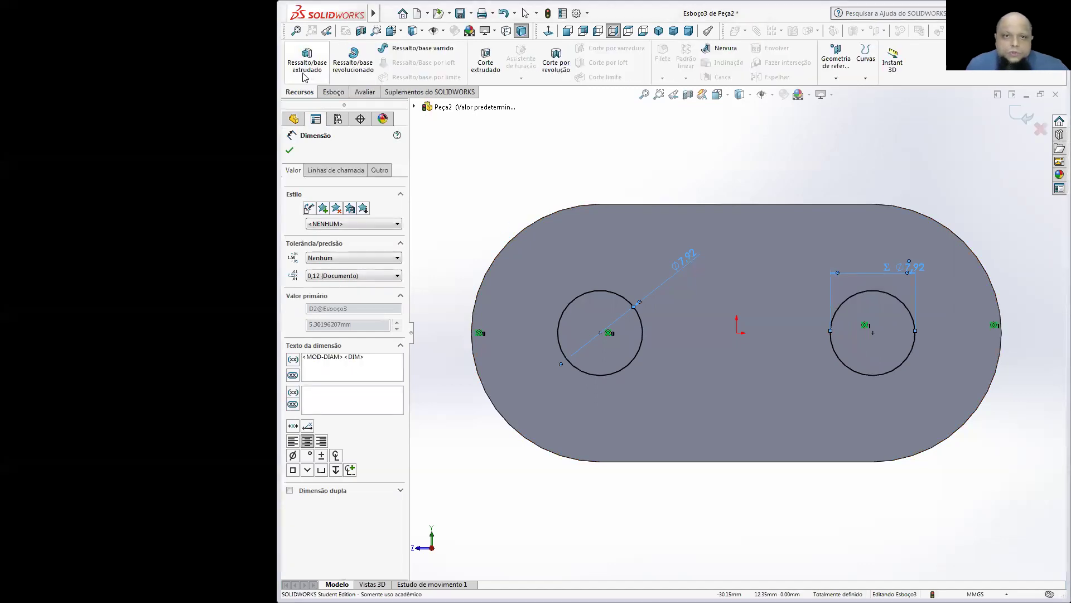
pyautogui.click(485, 61)
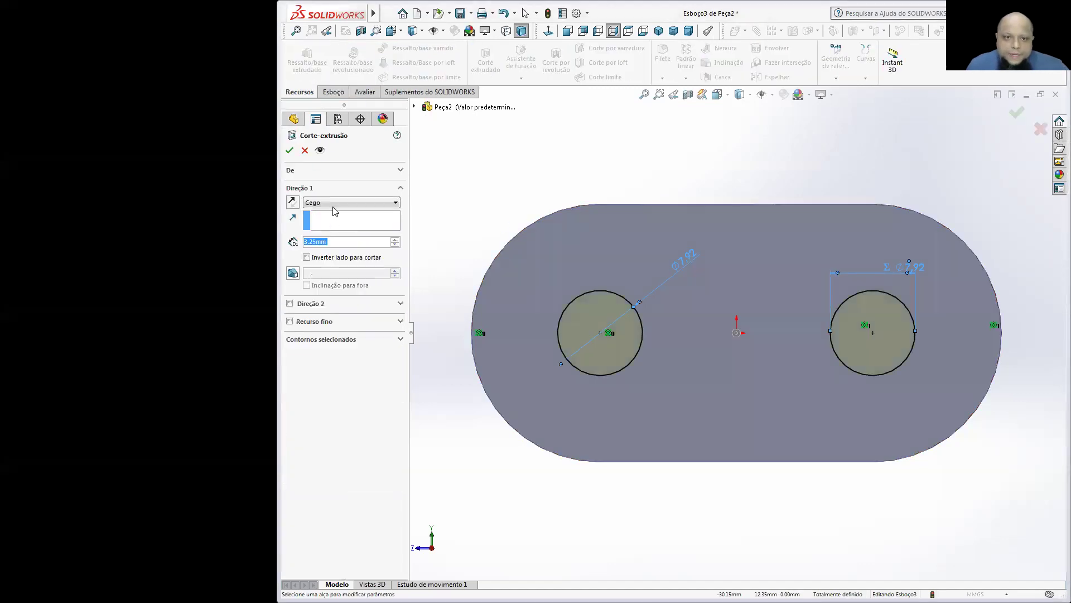
pyautogui.click(335, 203)
pyautogui.click(335, 218)
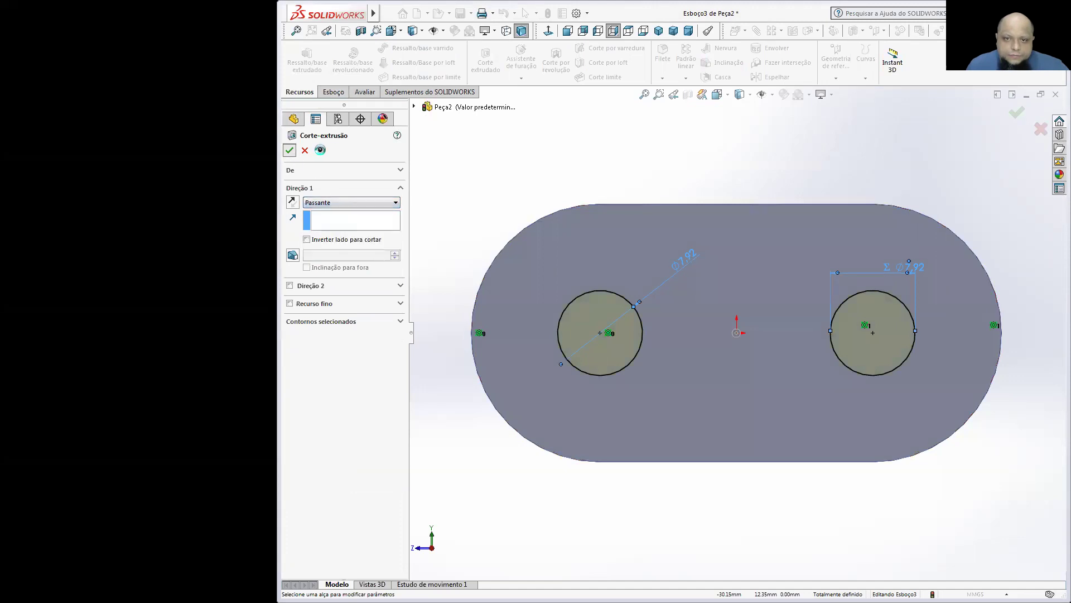
pyautogui.click(289, 150)
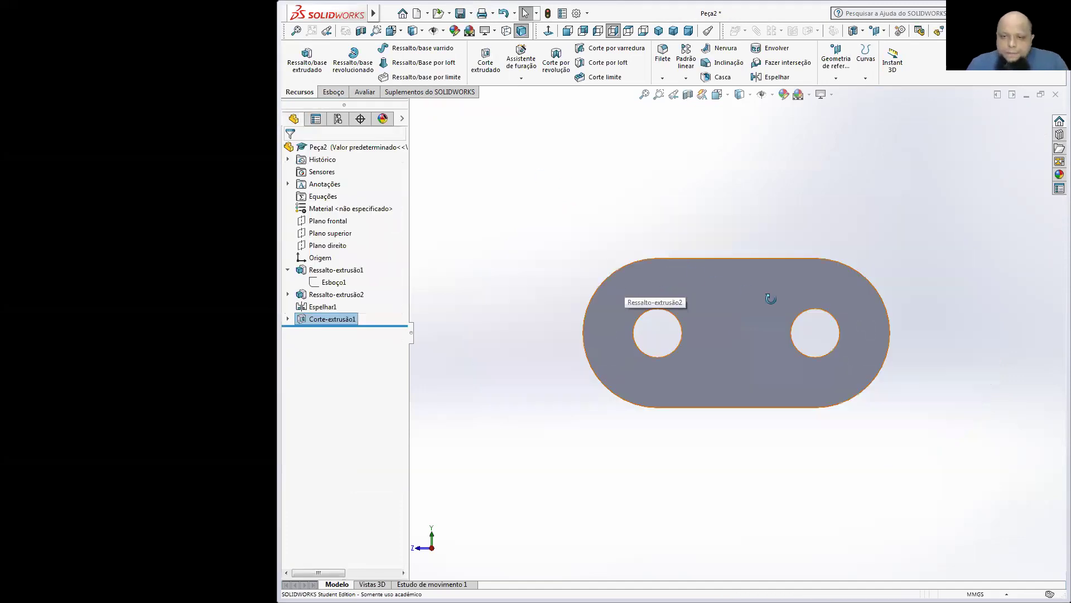
pyautogui.moveTo(721, 293)
pyautogui.mouseDown(button='middle')
pyautogui.moveTo(681, 274)
pyautogui.moveTo(710, 307)
pyautogui.mouseUp(button='middle')
pyautogui.scroll(1, 737, 333)
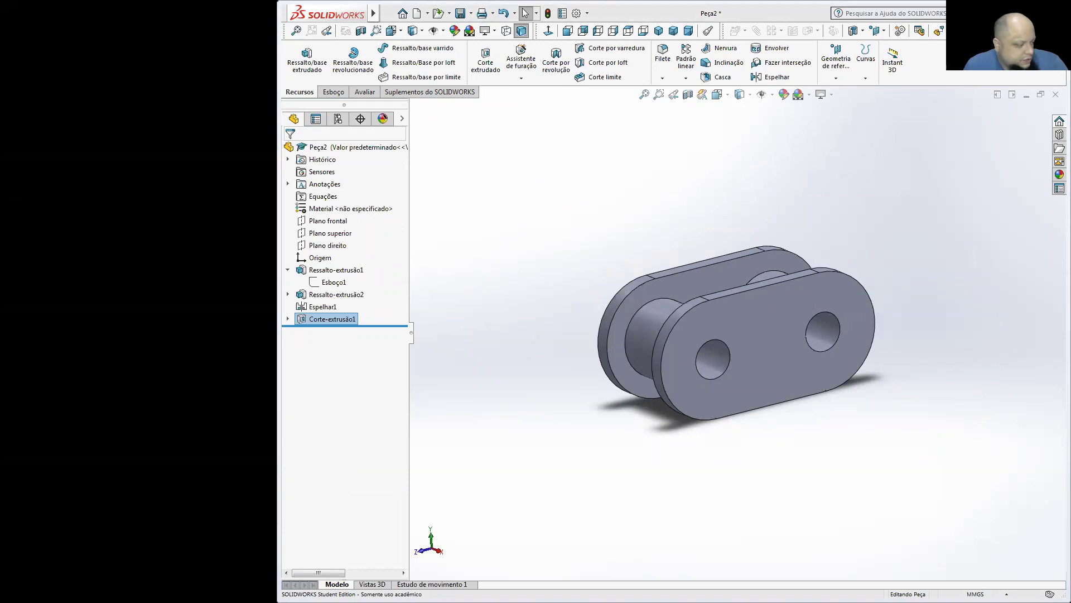
# Consult the CORRENTE DE ROLO table, return to SOLIDWORKS and examine the side plate extrusion, its dimensions and the mirrored plate
pyautogui.hotkey('alt', 'Tab')
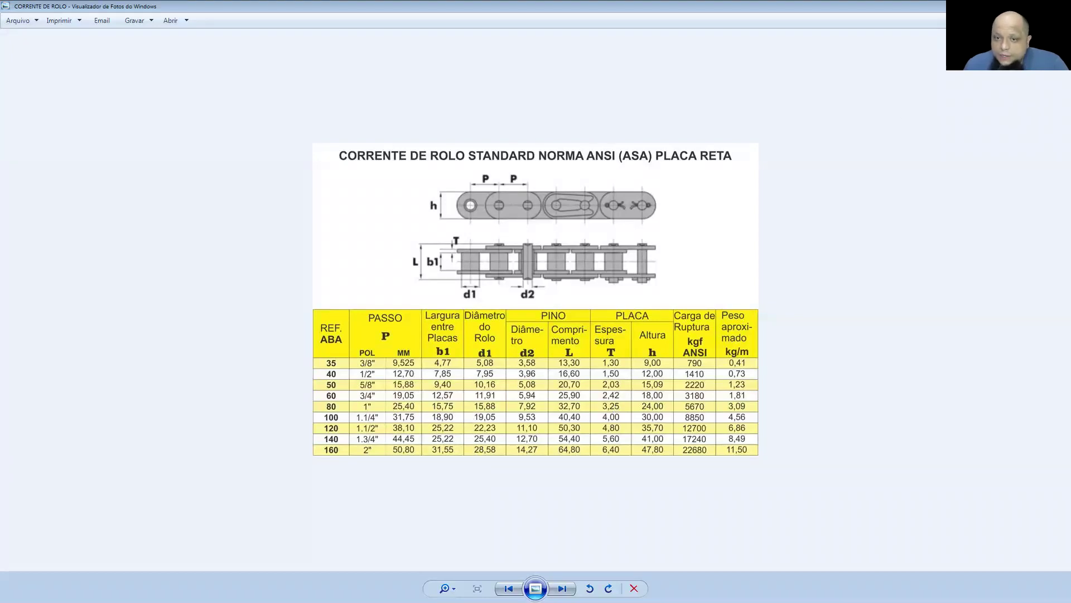
pyautogui.hotkey('alt', 'Tab')
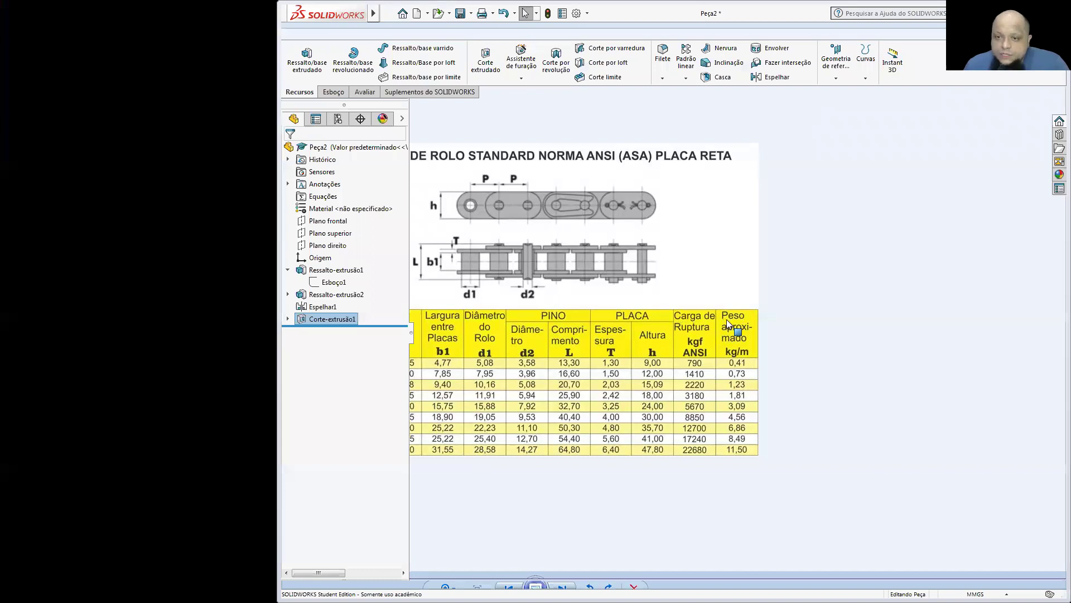
pyautogui.doubleClick(717, 329)
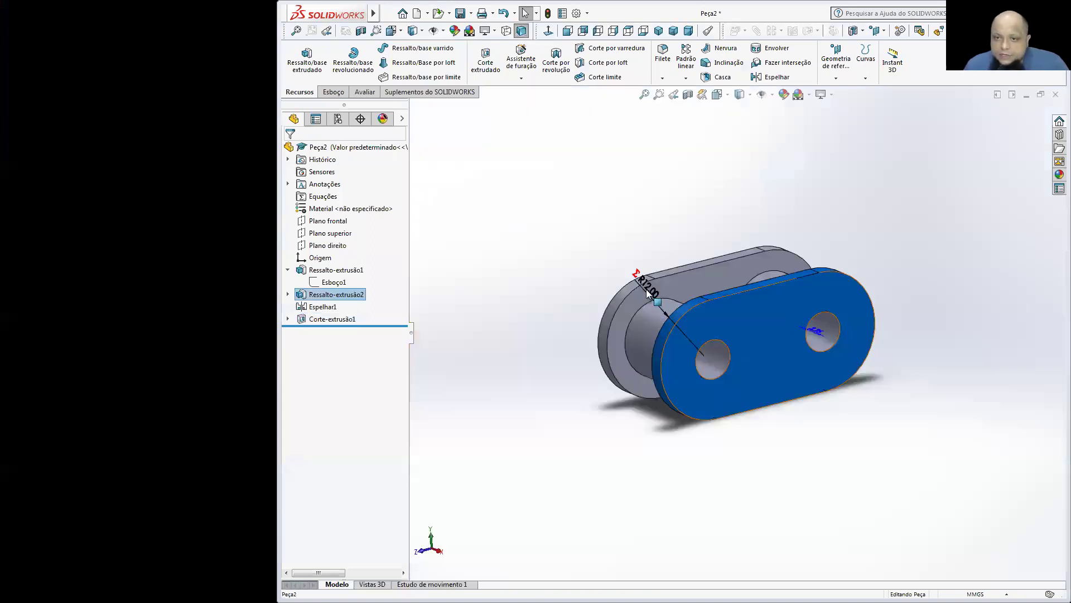
pyautogui.click(718, 288)
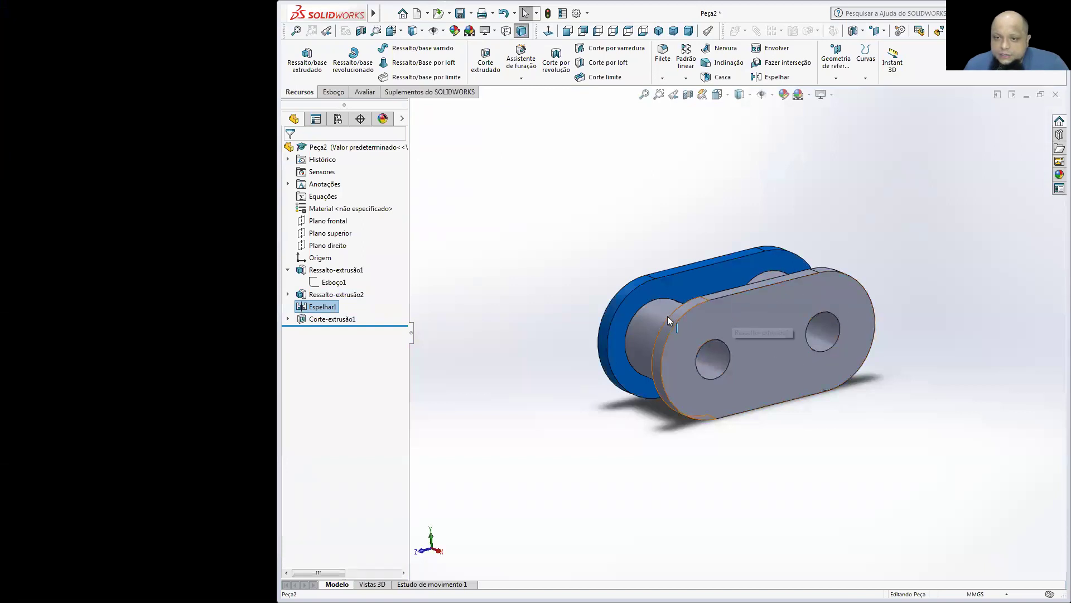
pyautogui.click(721, 358)
pyautogui.click(882, 455)
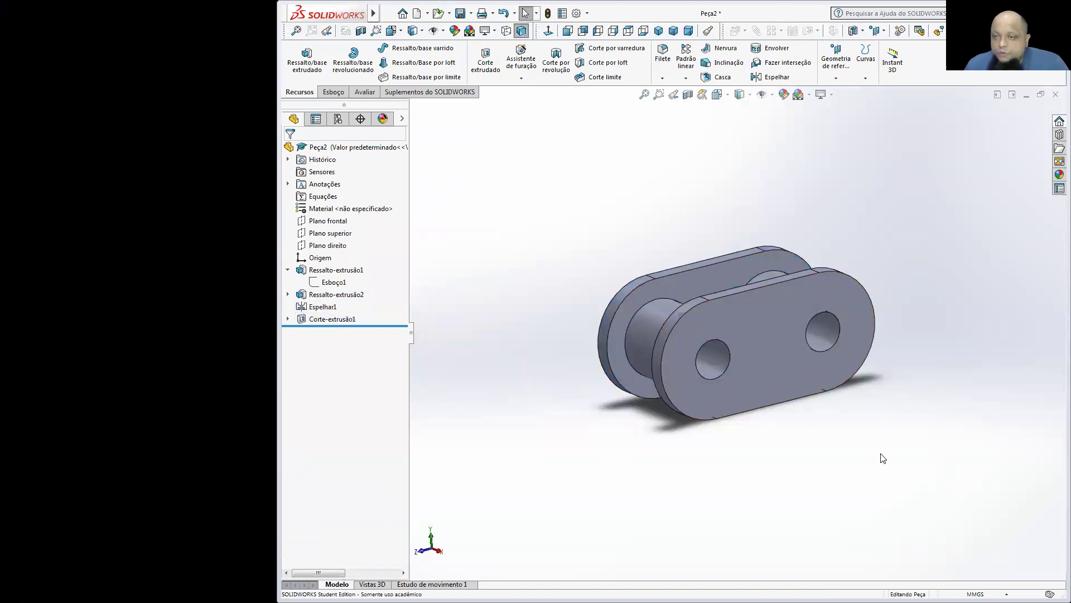
pyautogui.click(288, 270)
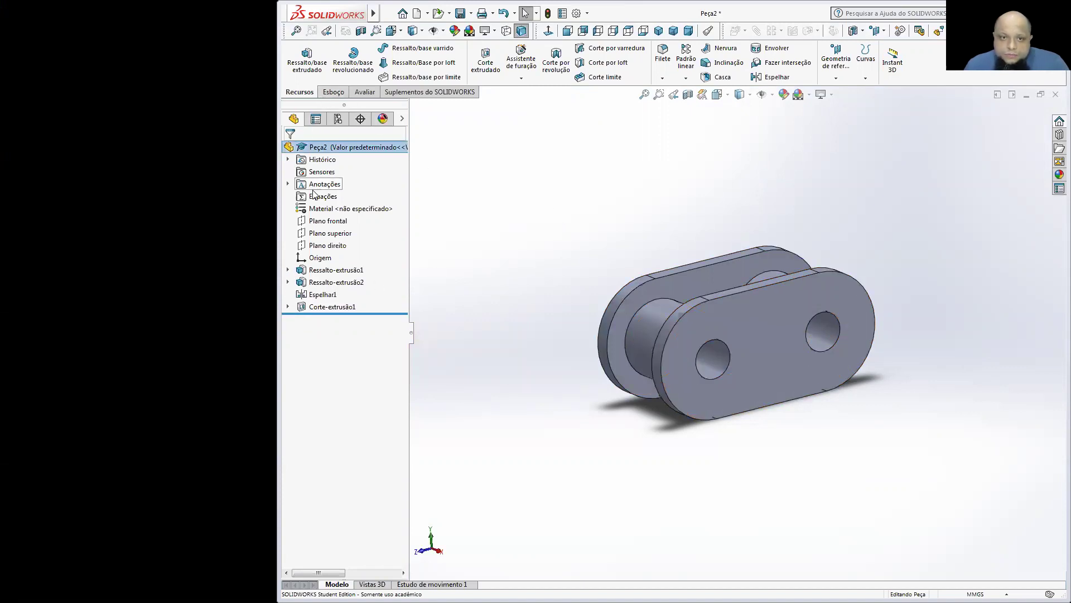
# Add a global variable named TAMANHO with the value 1 to the part's equations
pyautogui.rightClick(337, 197)
pyautogui.click(593, 158)
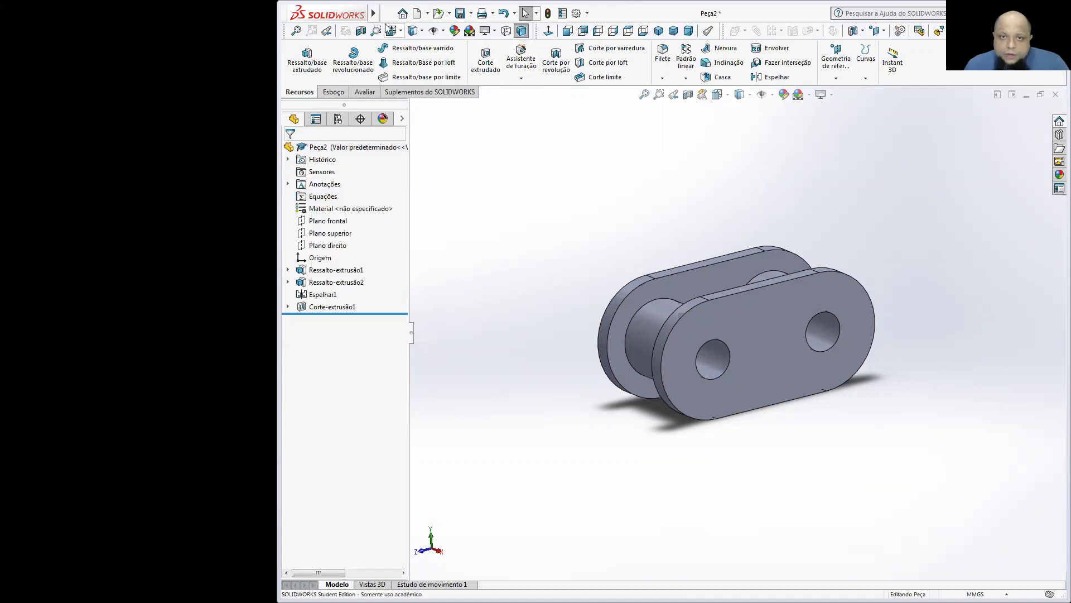
pyautogui.moveTo(376, 12)
pyautogui.click(500, 16)
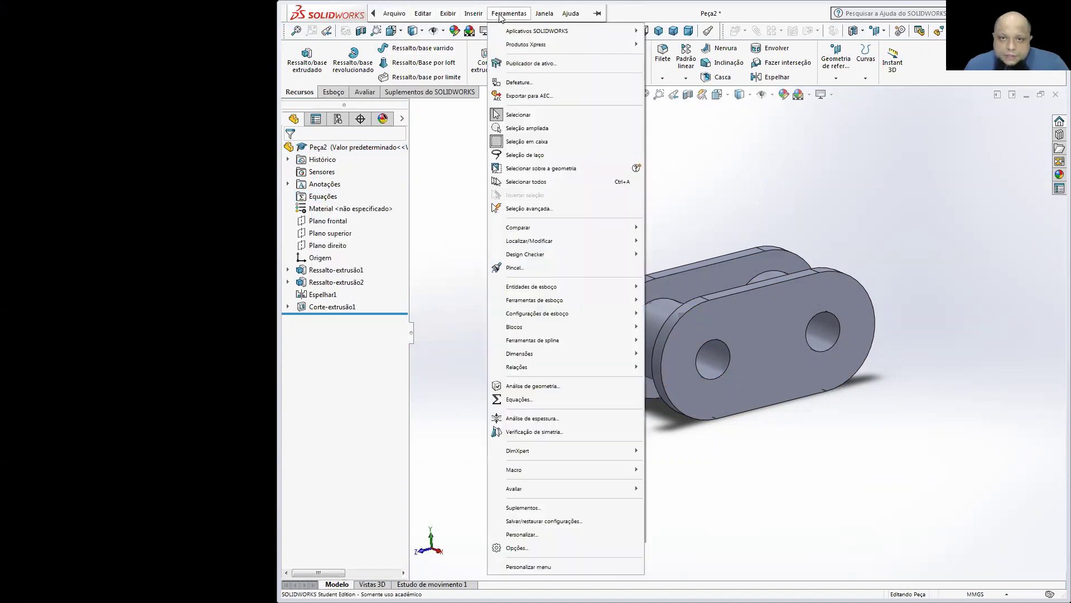
pyautogui.click(519, 399)
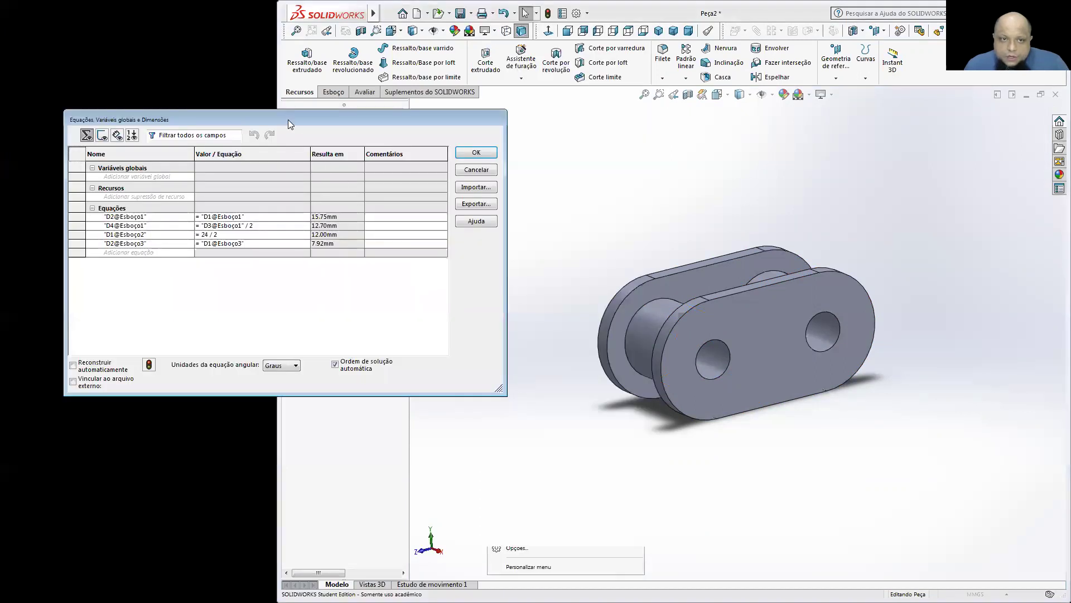
pyautogui.click(141, 178)
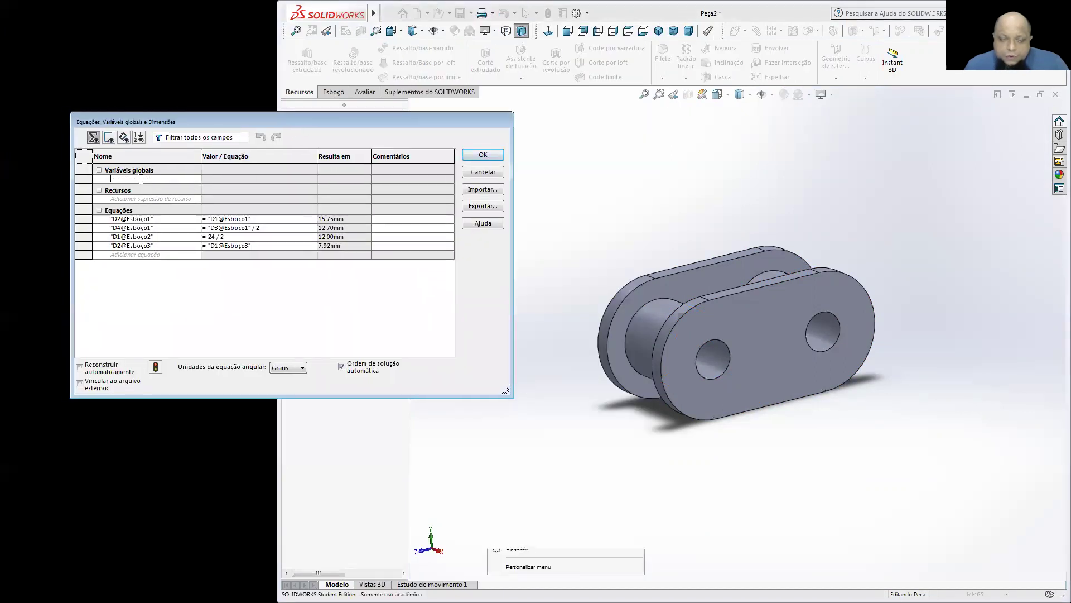
pyautogui.write('TAMANHO')
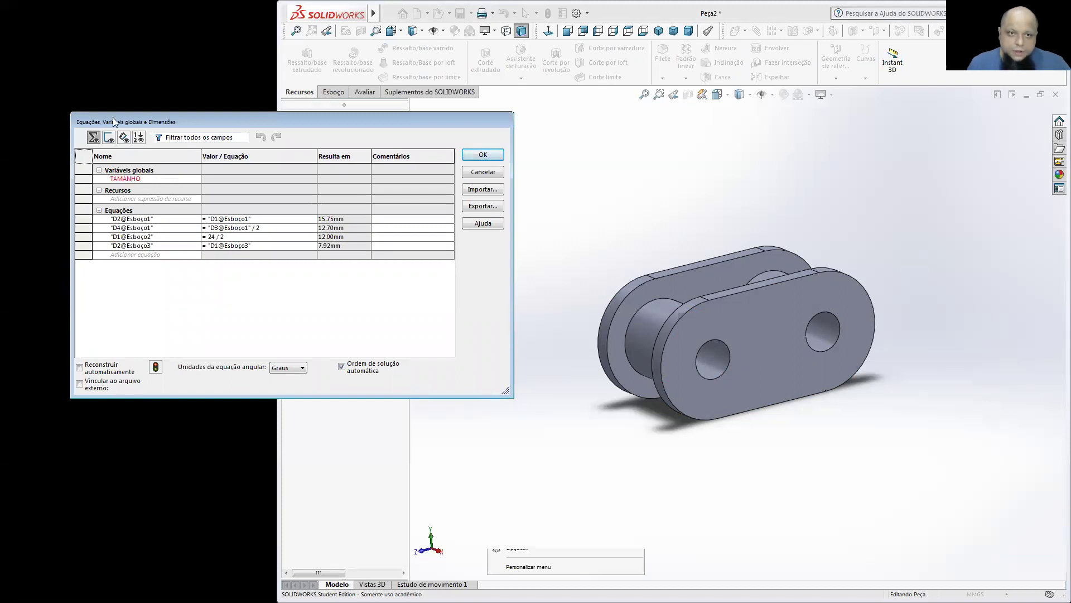
pyautogui.press('Tab')
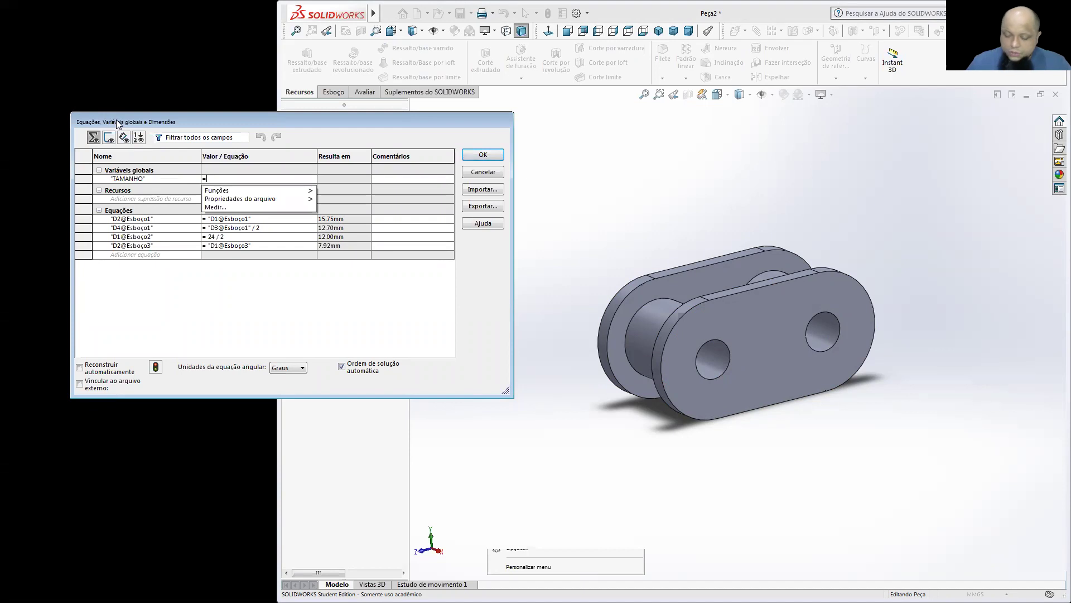
pyautogui.write('1')
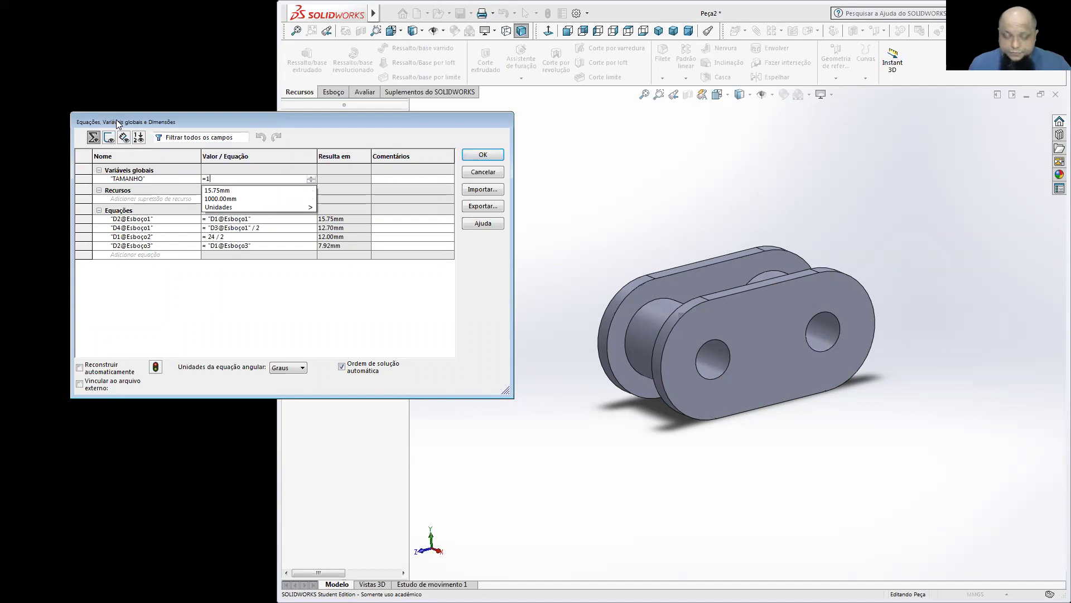
pyautogui.click(339, 180)
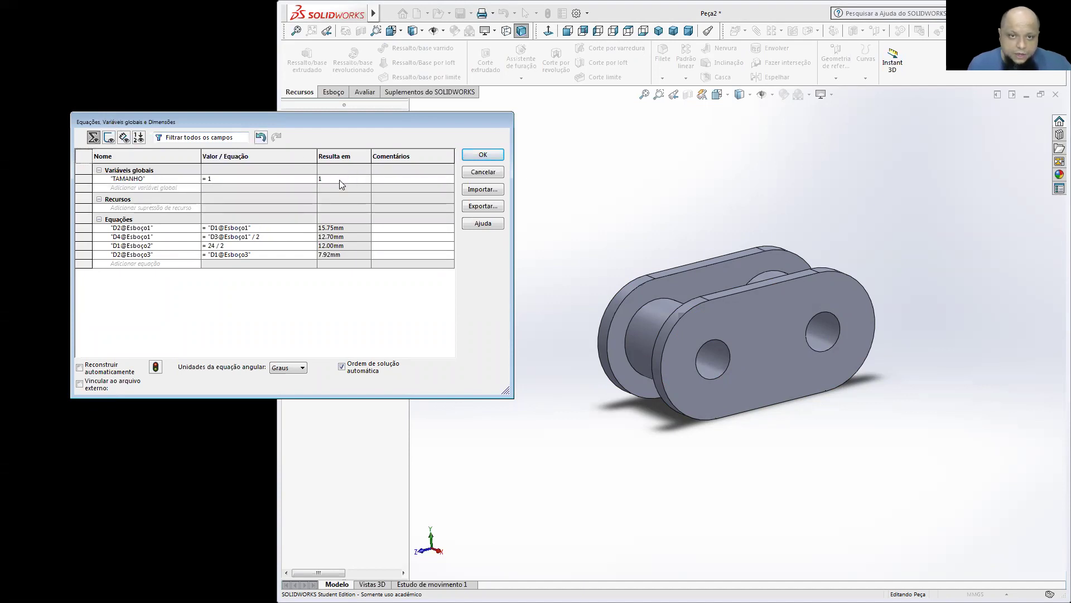
# Add the comment "Medida em Polegadas." to the TAMANHO variable and apply the equations
pyautogui.click(376, 179)
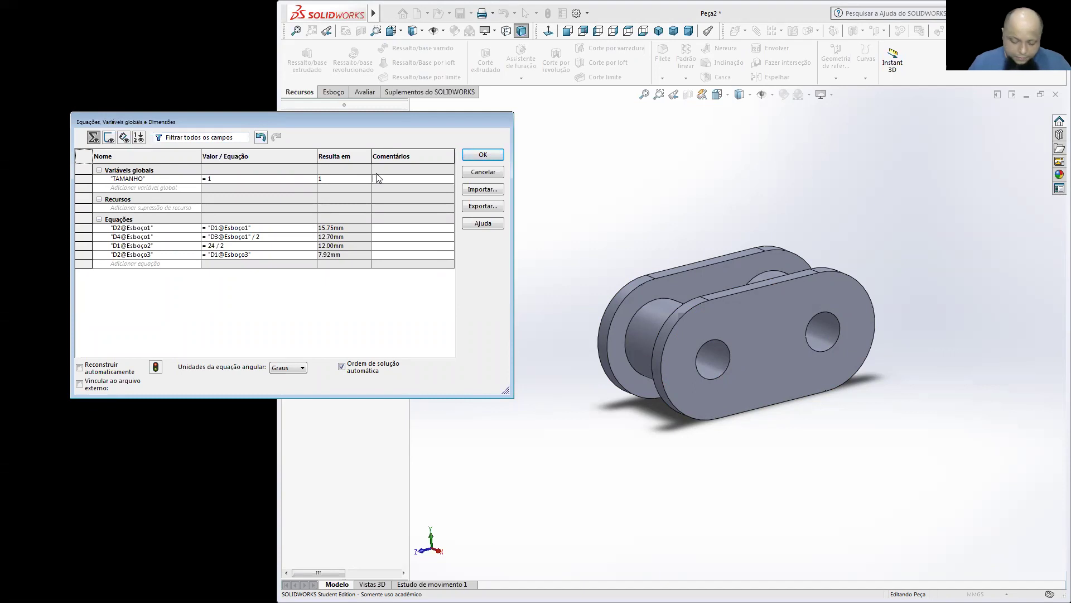
pyautogui.write('Medida em Polegadas.')
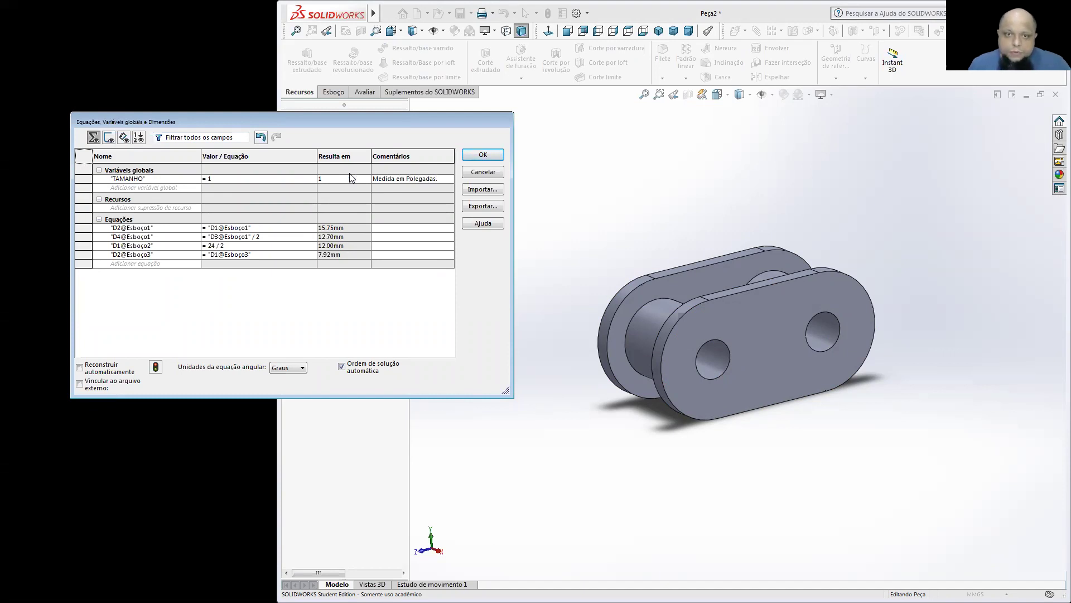
pyautogui.click(477, 152)
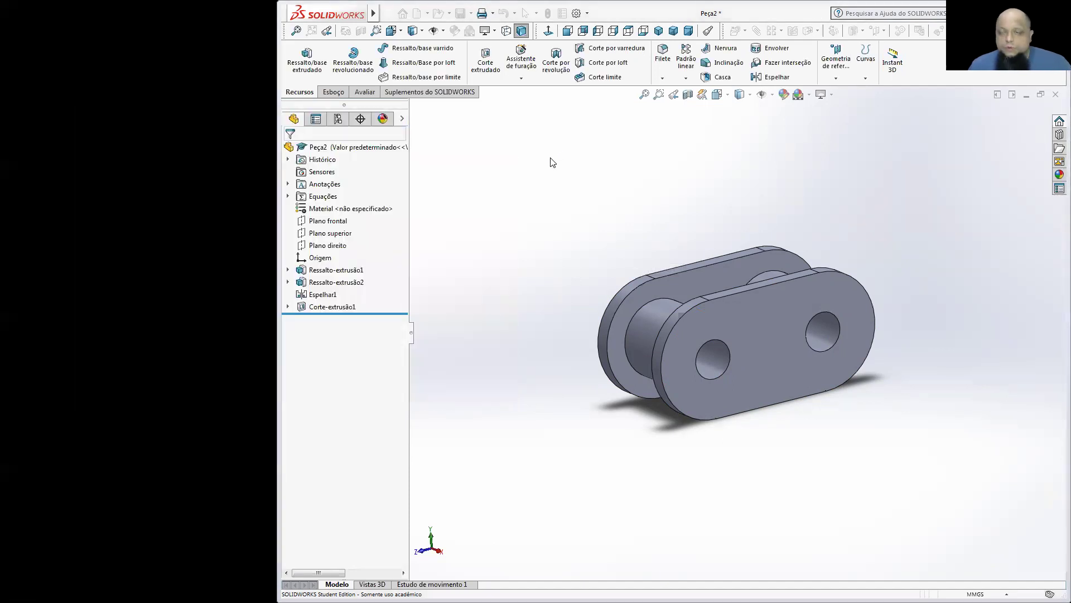
# Show the roller extrusion's dimensions and move the driving diameter and the centre-to-centre distance clear of the part
pyautogui.click(666, 314)
pyautogui.doubleClick(665, 312)
pyautogui.moveTo(666, 307); pyautogui.dragTo(609, 239, button='middle')
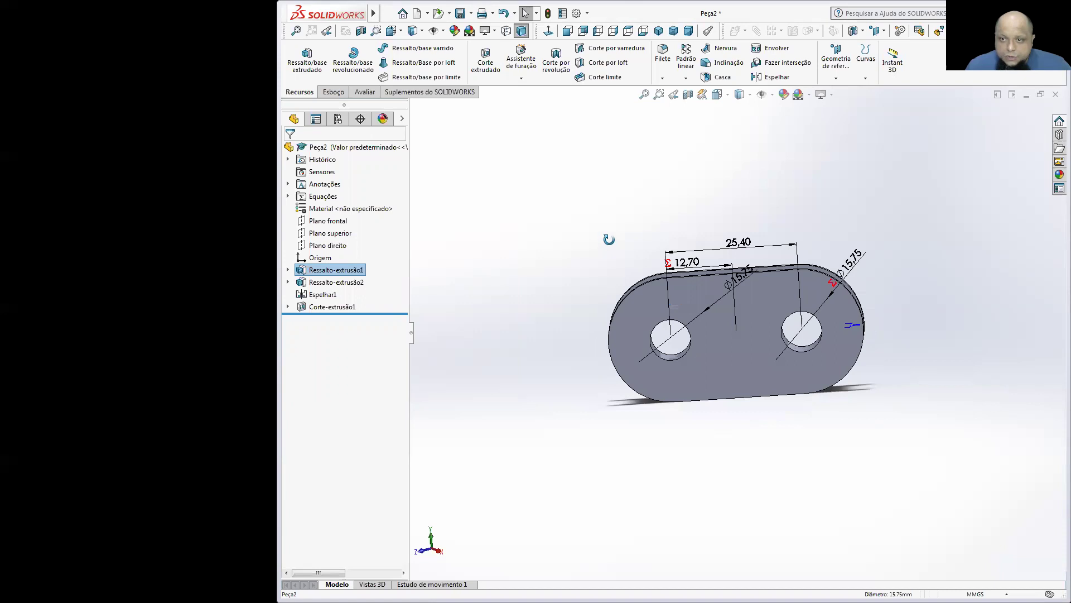
pyautogui.moveTo(744, 280); pyautogui.dragTo(637, 216)
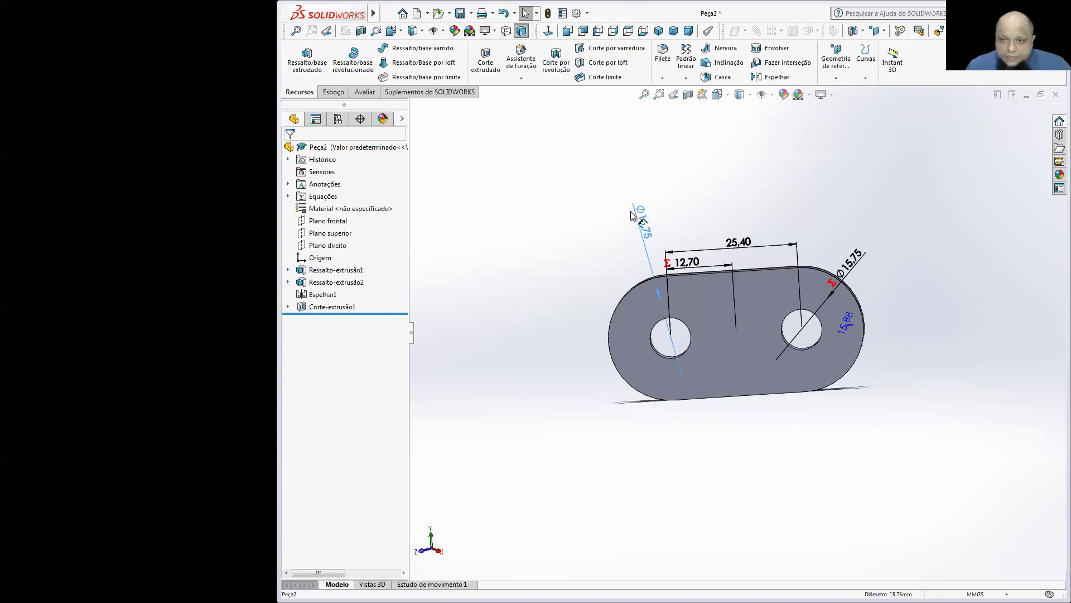
pyautogui.moveTo(744, 245); pyautogui.dragTo(739, 201)
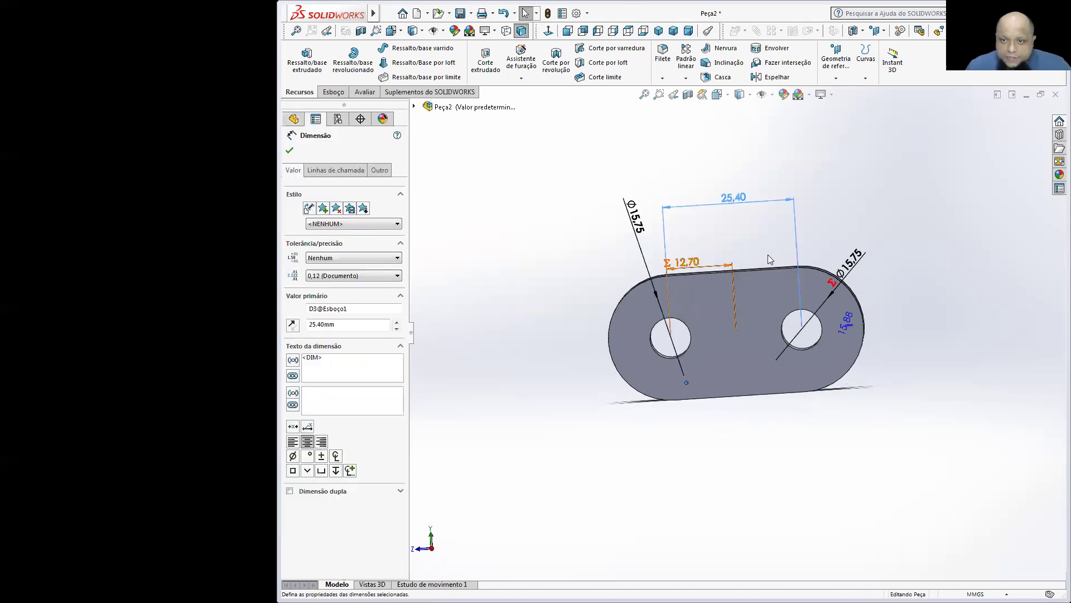
# Set the centre-to-centre distance between the two rollers to the equation ="TAMANHO"*25.40mm
pyautogui.doubleClick(728, 198)
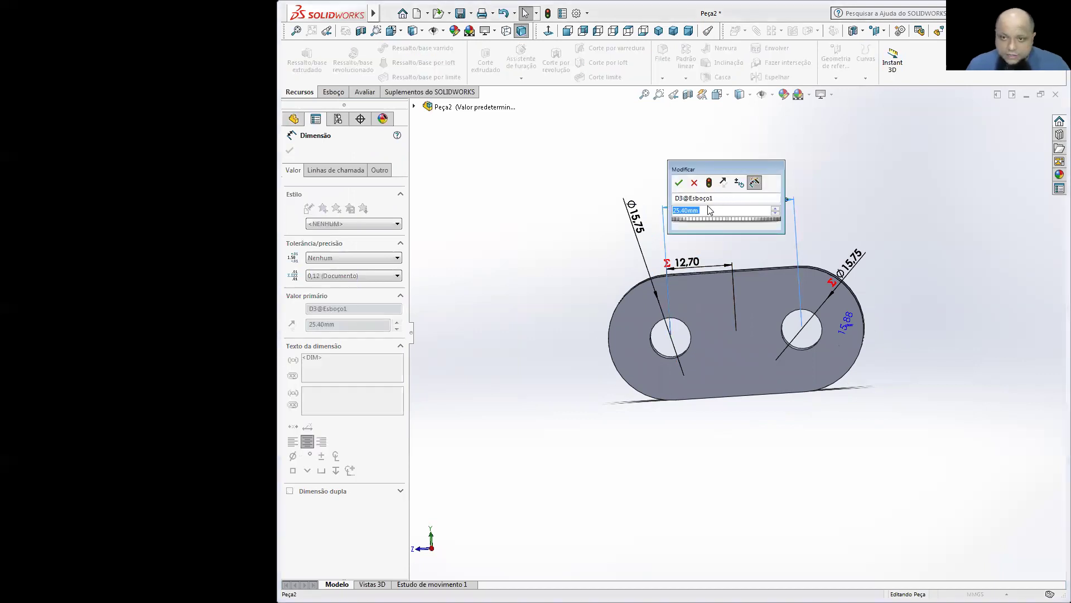
pyautogui.click(699, 210)
pyautogui.click(675, 211)
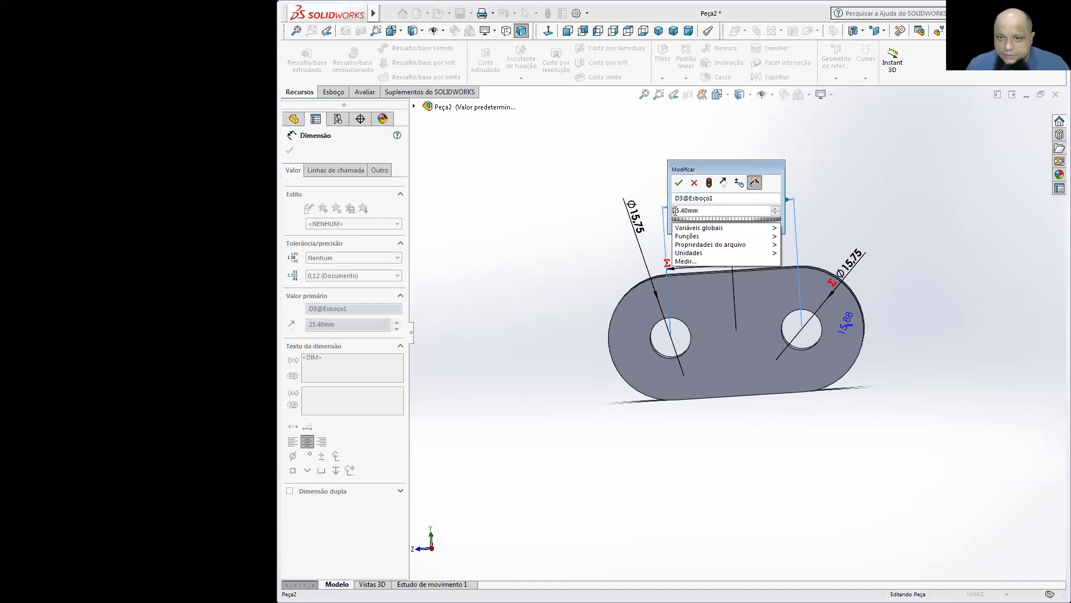
pyautogui.write('=')
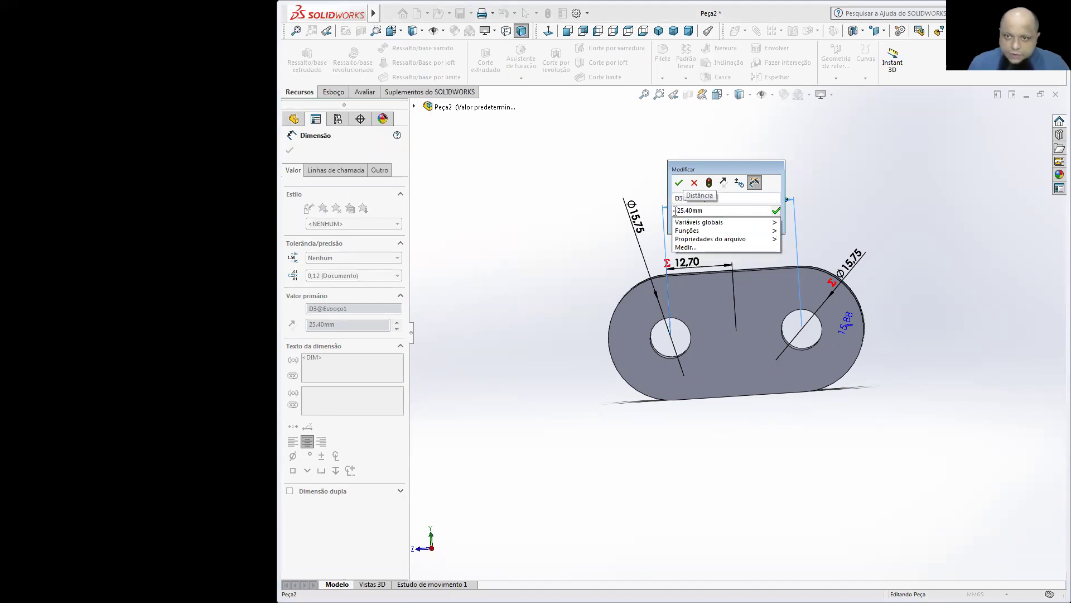
pyautogui.moveTo(753, 222)
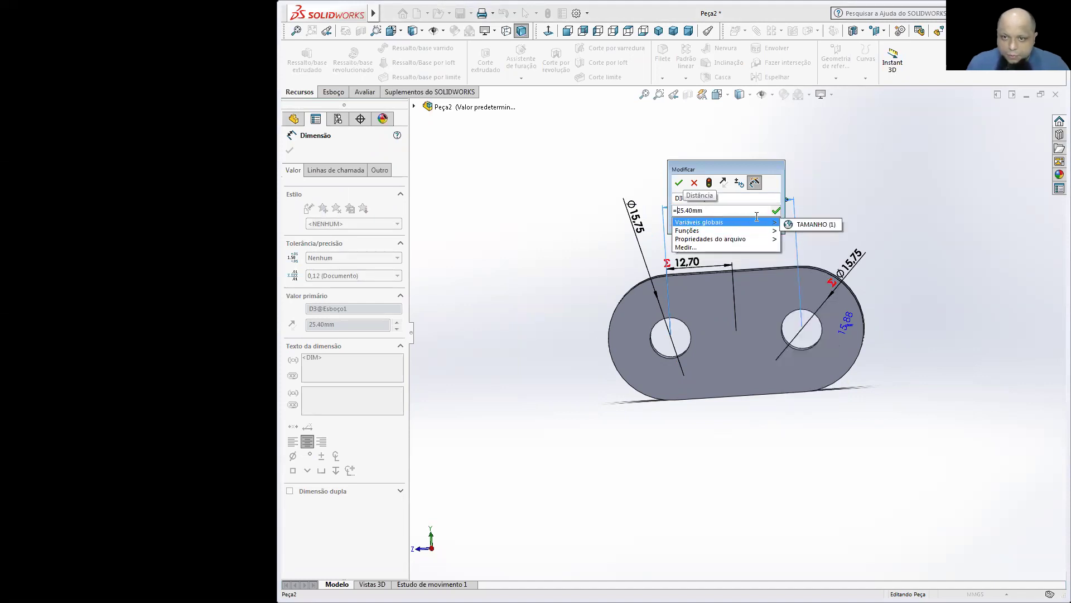
pyautogui.click(789, 224)
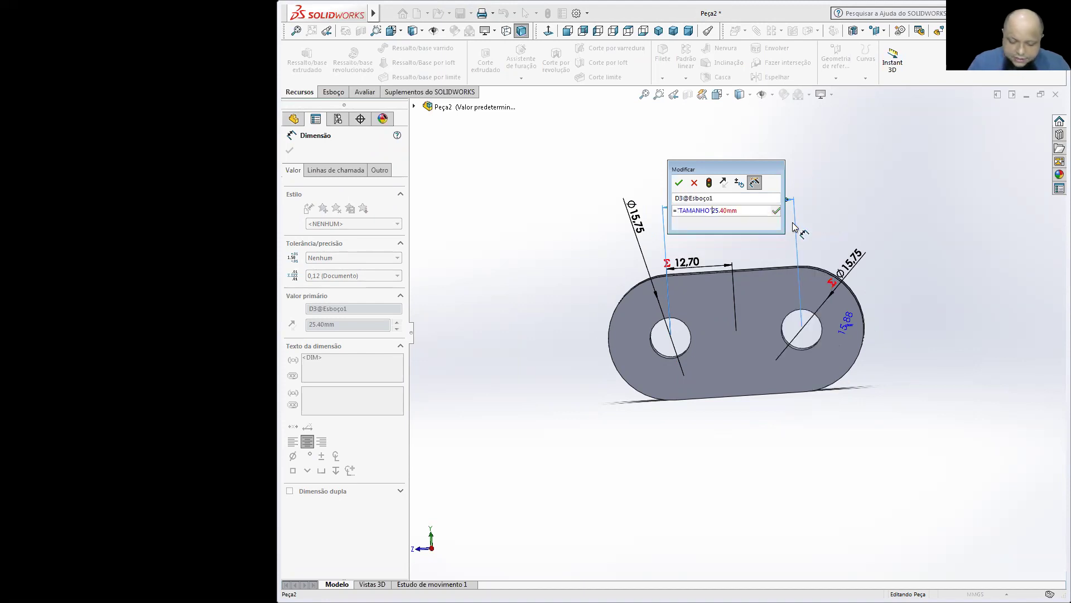
pyautogui.write('*')
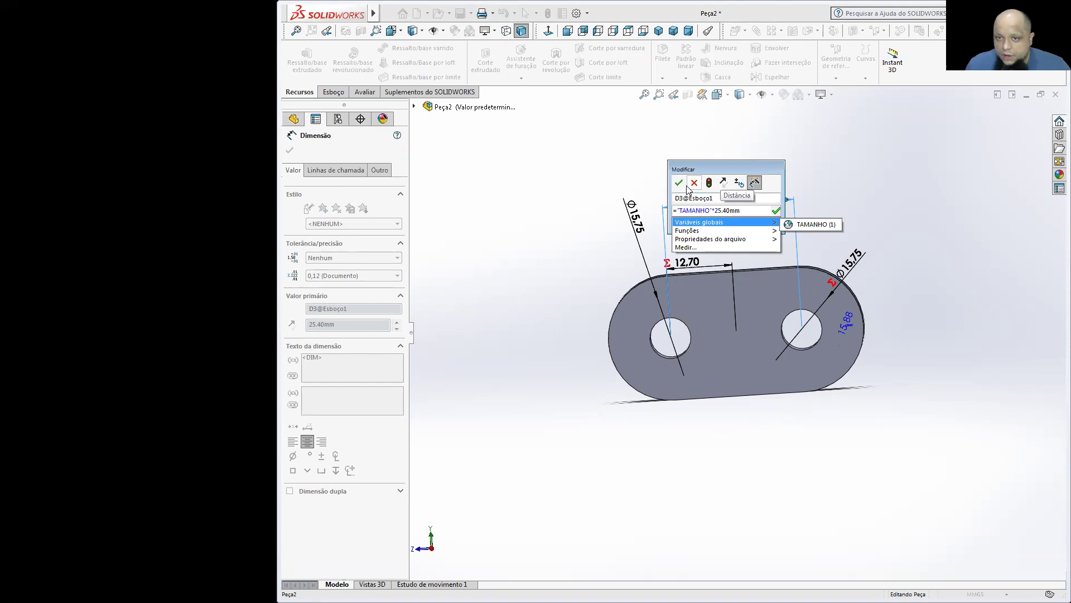
pyautogui.click(681, 185)
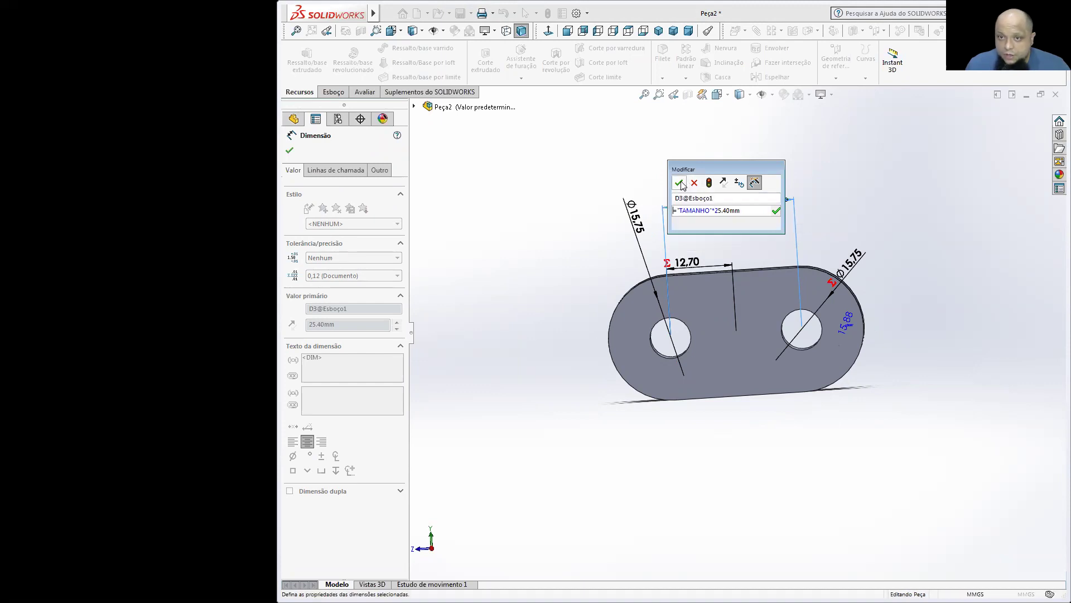
pyautogui.click(680, 183)
pyautogui.press('Escape')
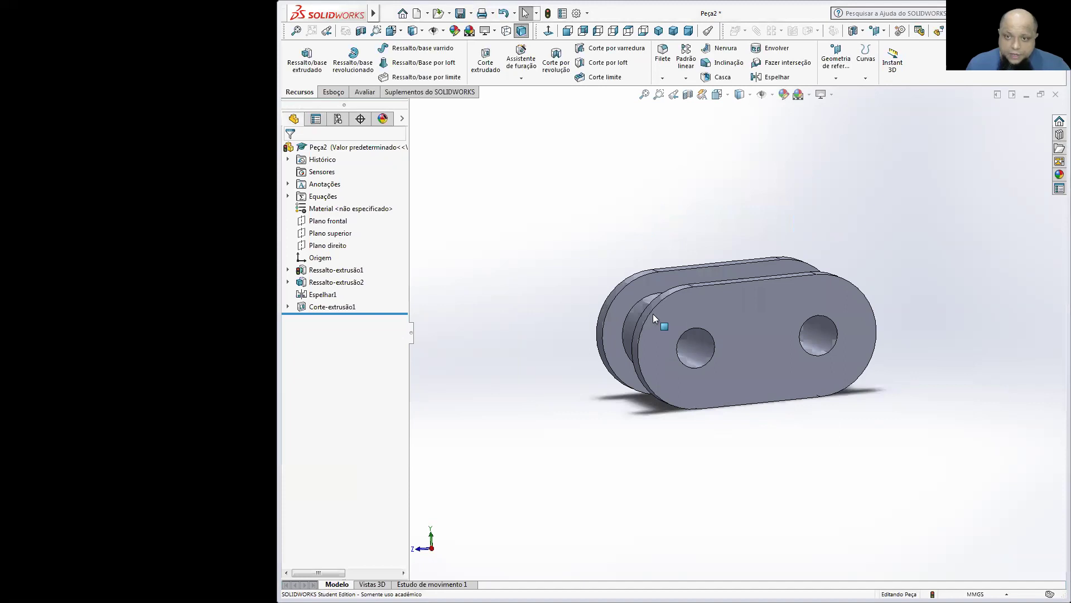
# Set the driving roller diameter of the first extrusion to the equation ="TAMANHO"*15.75mm
pyautogui.doubleClick(653, 314)
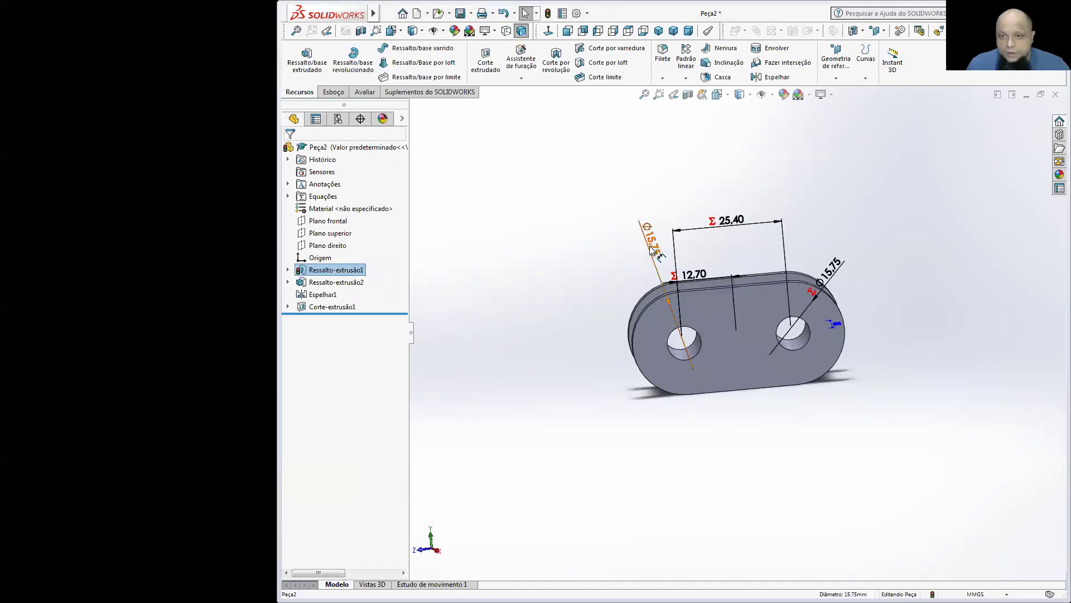
pyautogui.doubleClick(649, 241)
pyautogui.click(628, 254)
pyautogui.click(597, 258)
pyautogui.write('=15.75mm')
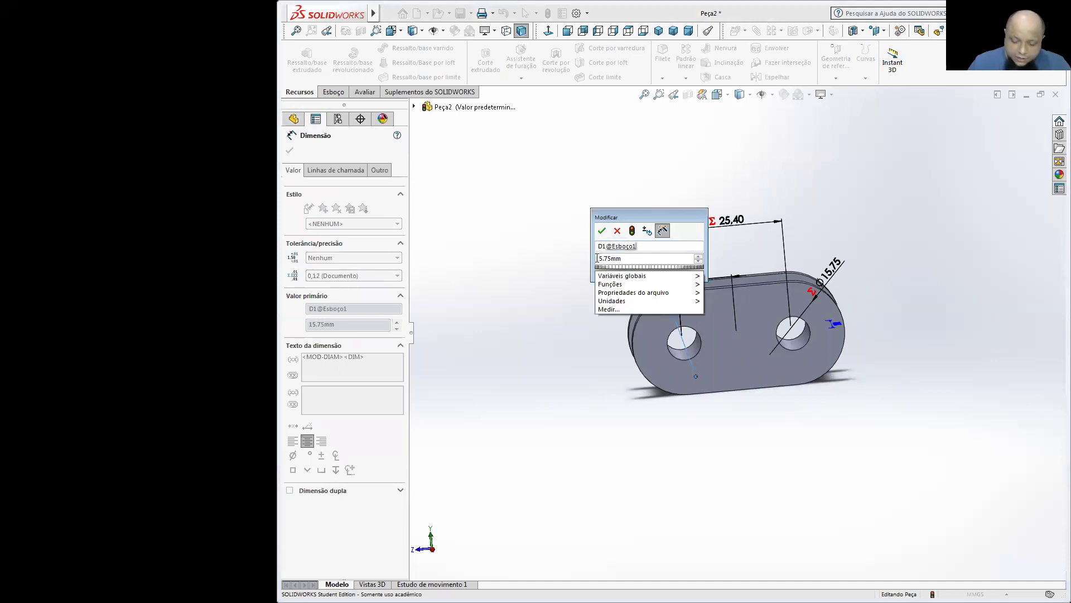
pyautogui.moveTo(677, 270)
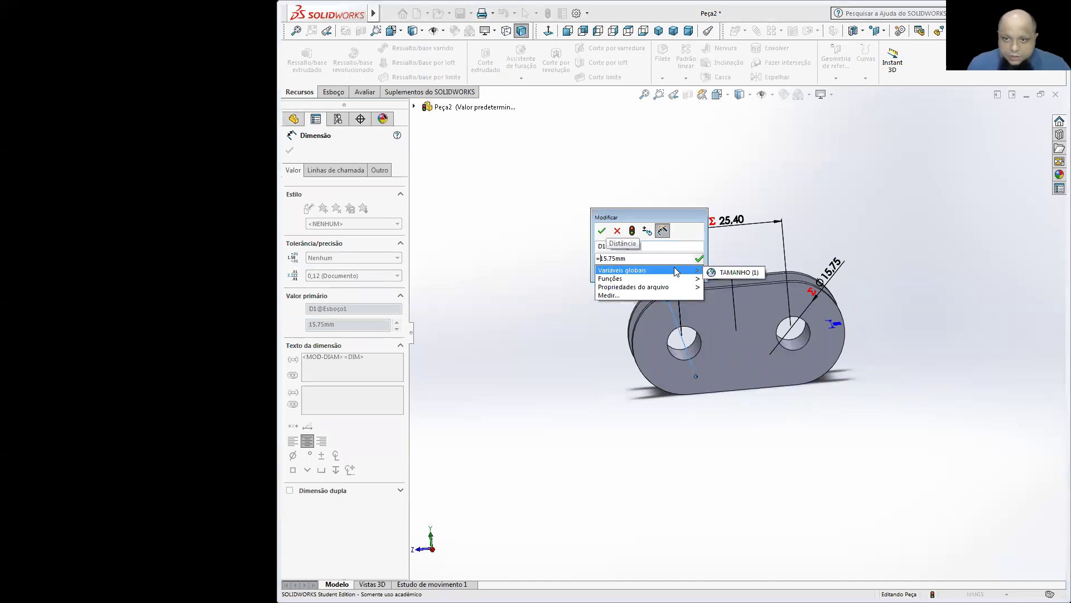
pyautogui.click(721, 271)
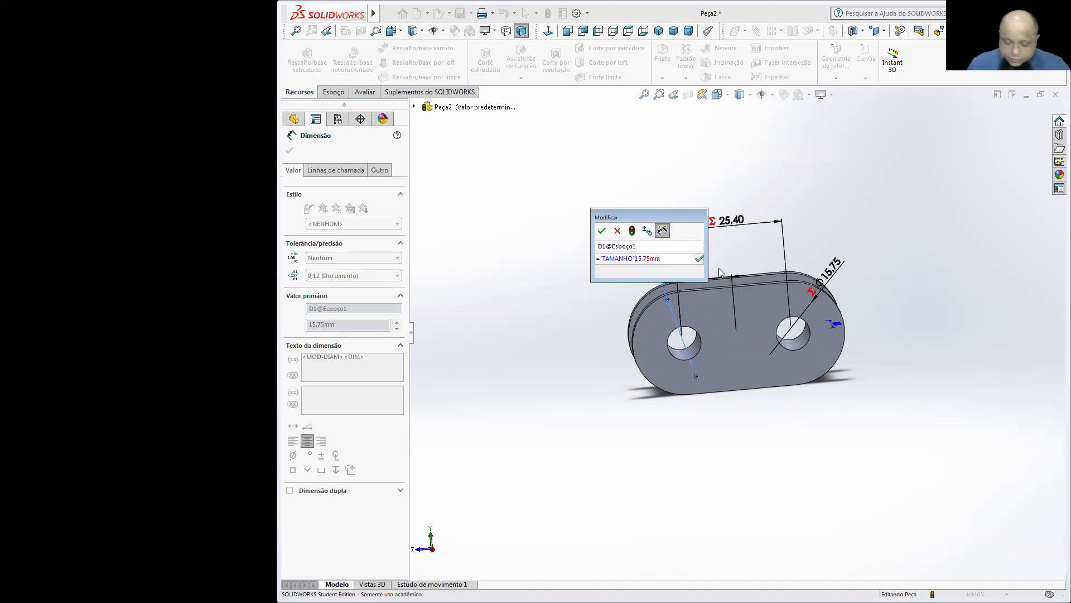
pyautogui.write('*')
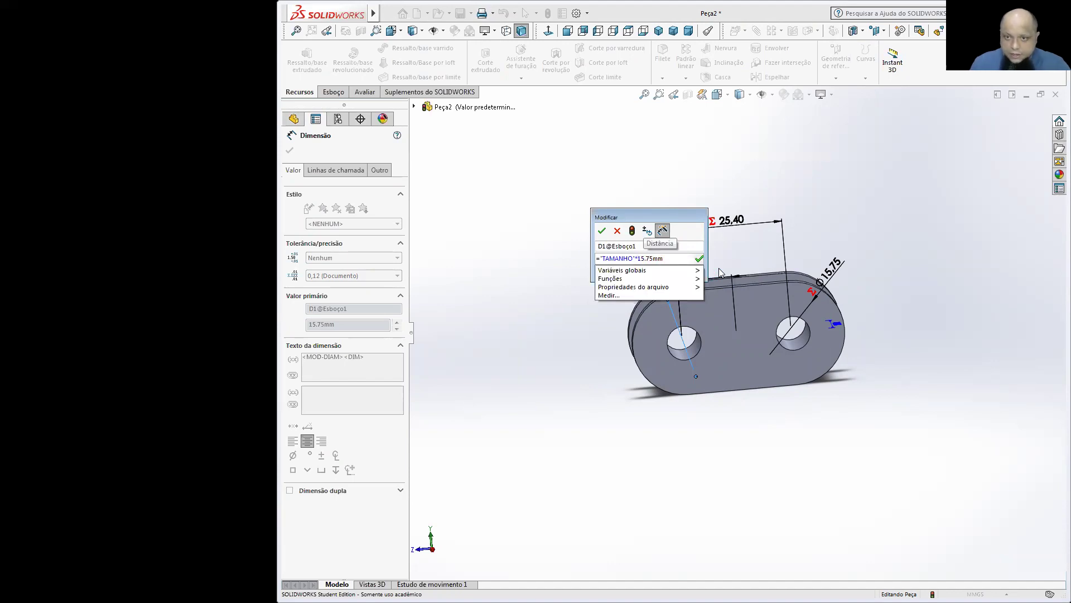
pyautogui.press('Return')
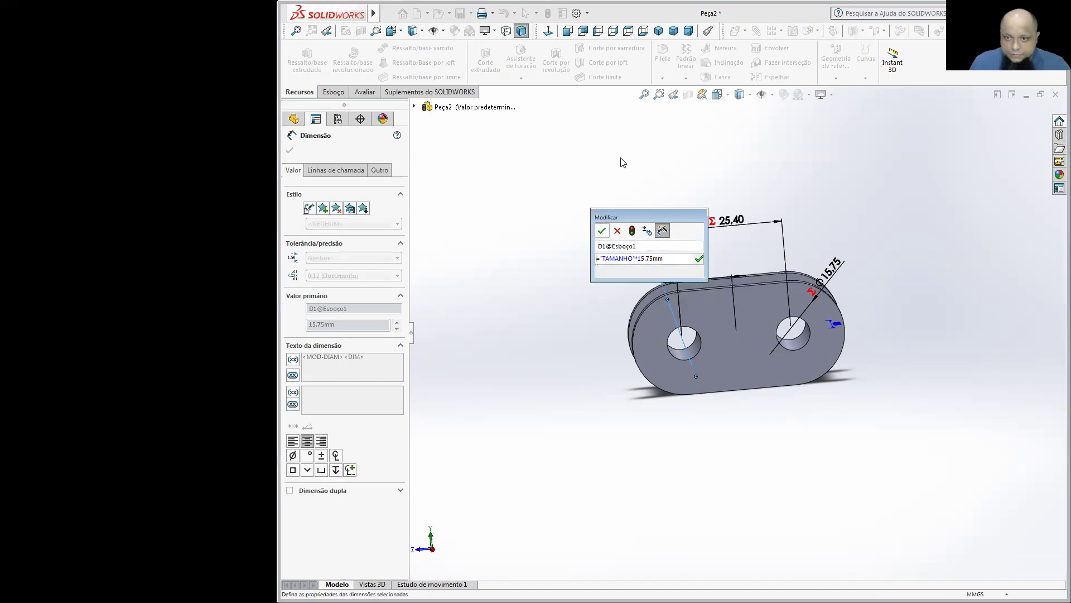
pyautogui.click(624, 162)
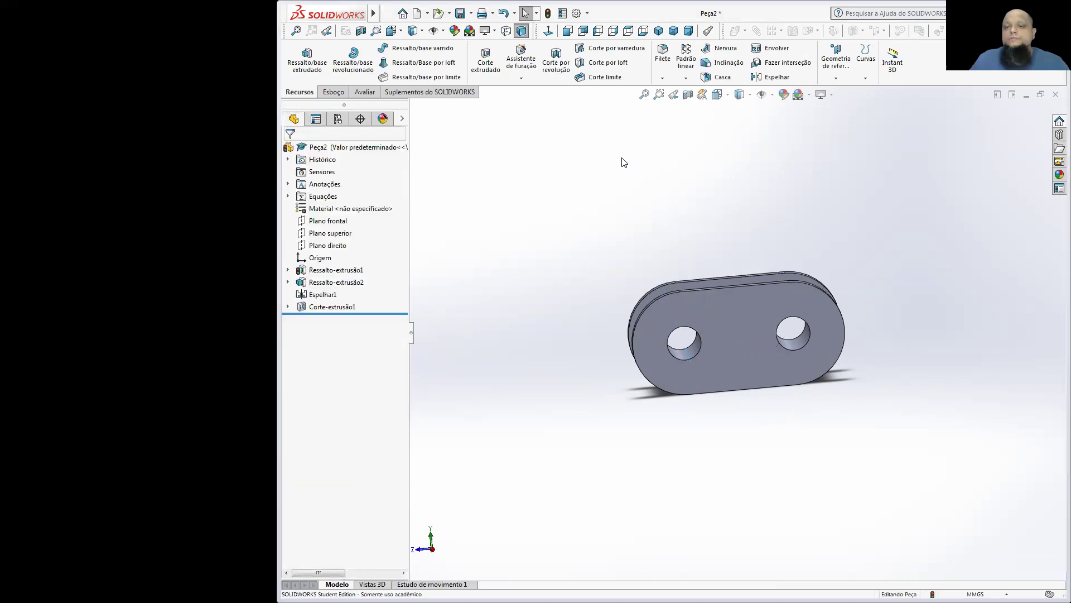
# Set the end radius of the side plate to the equation ="TAMANHO"*(24/2)
pyautogui.scroll(-3, 726, 313)
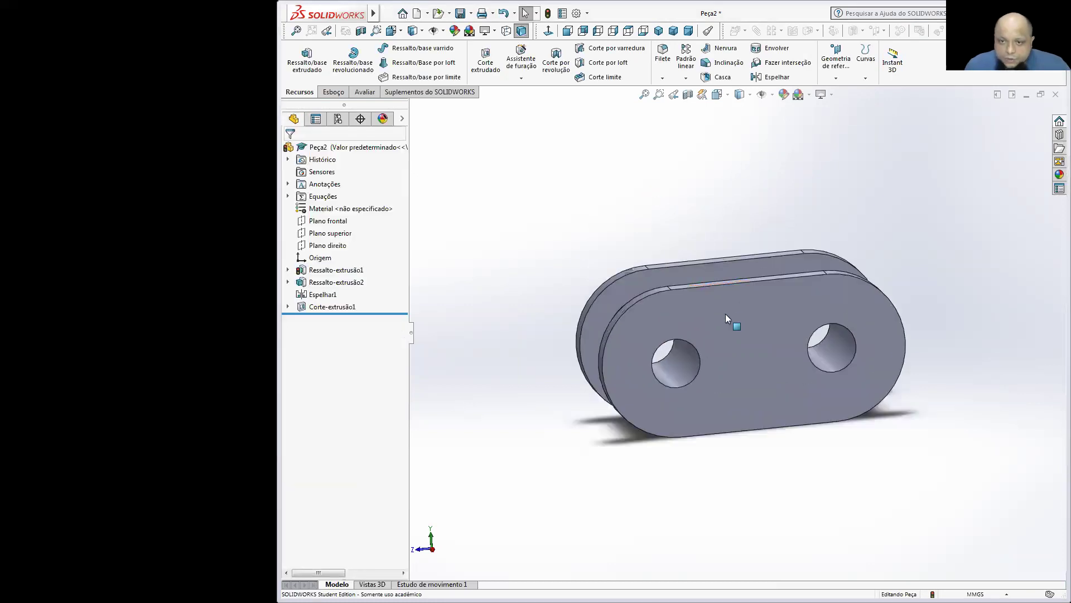
pyautogui.doubleClick(721, 316)
pyautogui.moveTo(687, 192); pyautogui.dragTo(678, 177, button='middle')
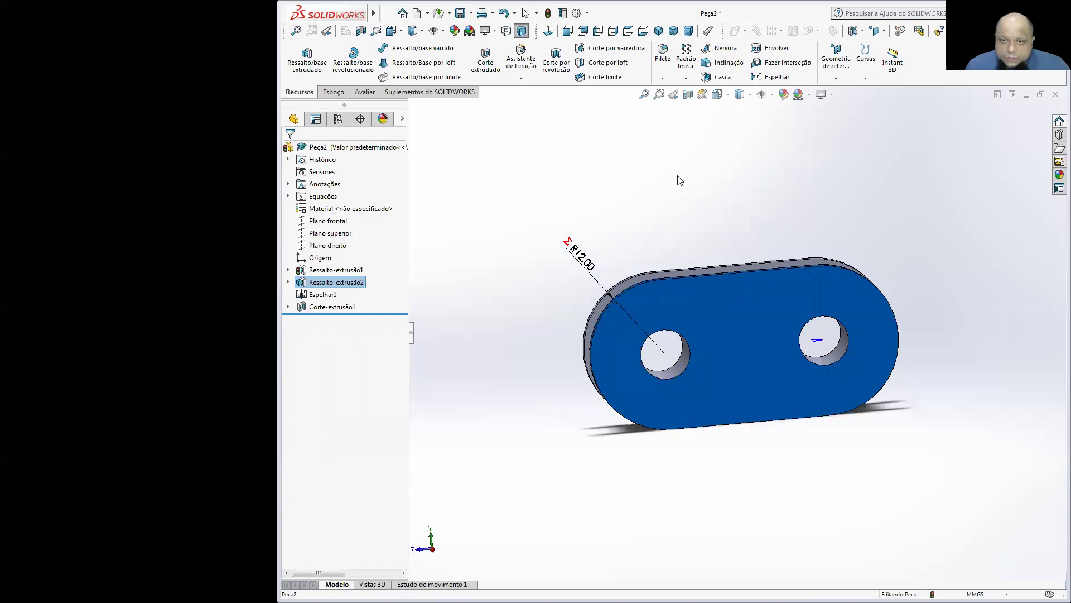
pyautogui.moveTo(730, 335); pyautogui.dragTo(759, 385, button='middle')
pyautogui.scroll(-2, 833, 363)
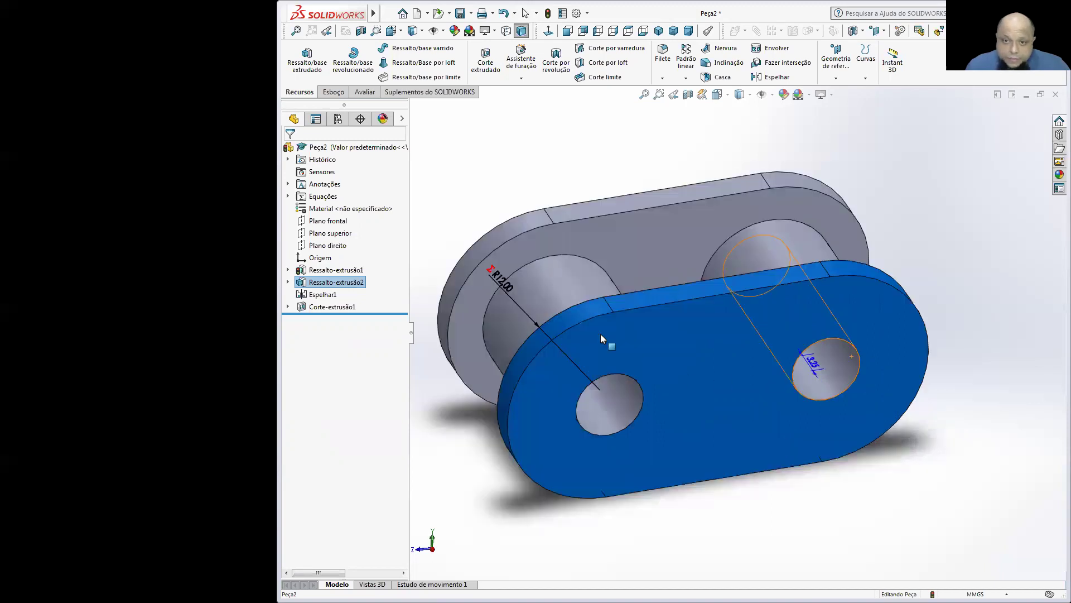
pyautogui.scroll(2, 576, 301)
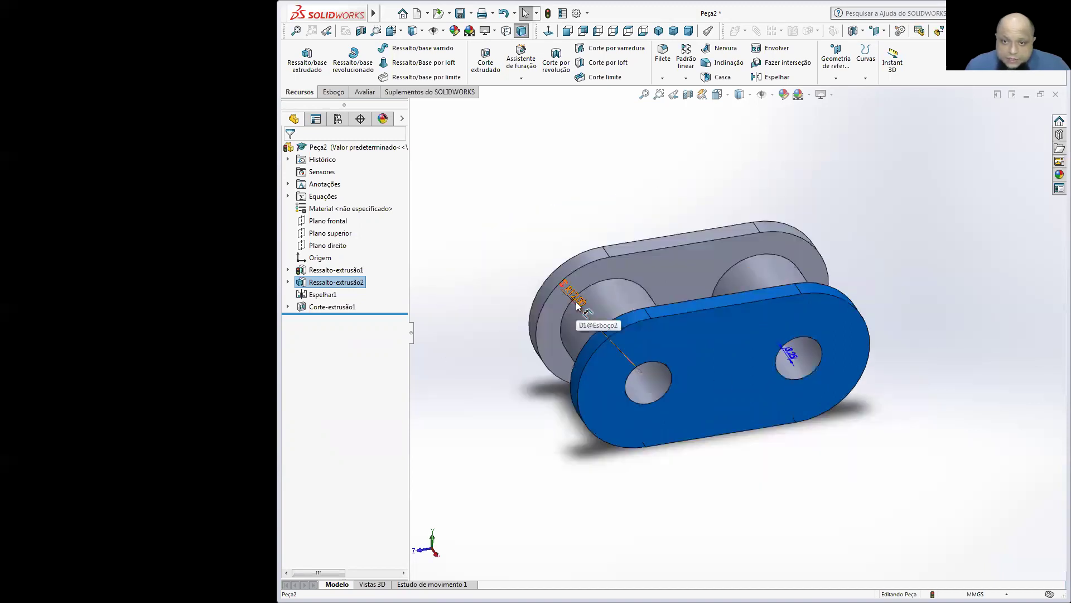
pyautogui.doubleClick(577, 304)
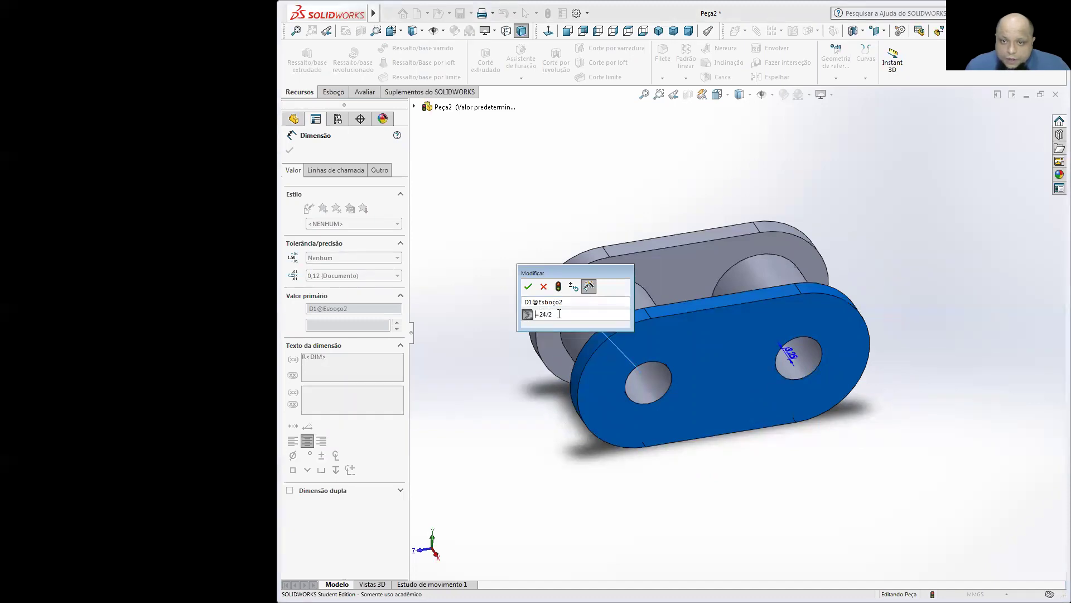
pyautogui.click(542, 315)
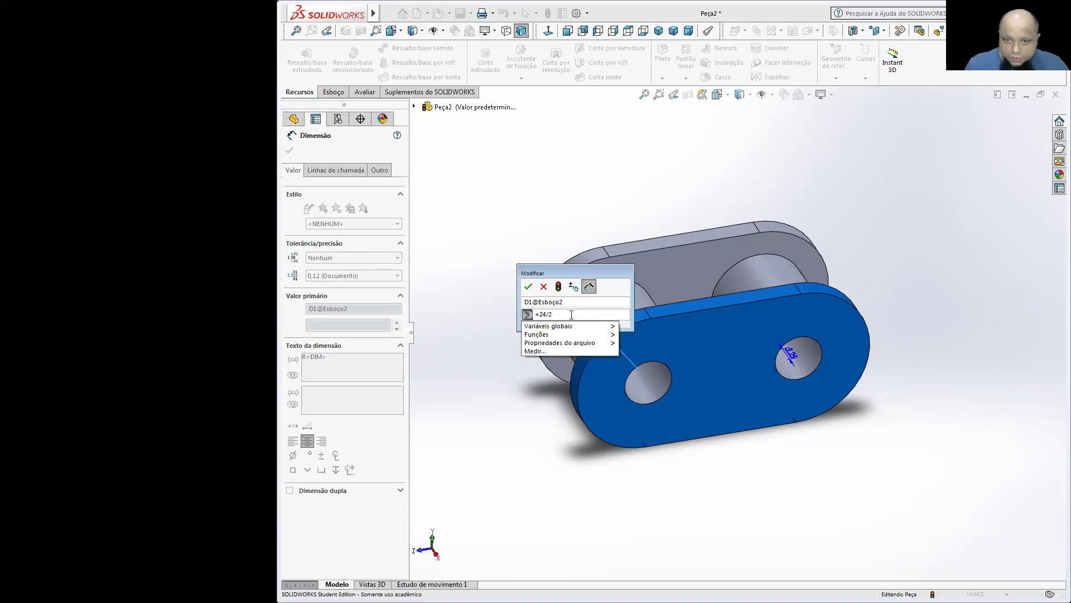
pyautogui.moveTo(558, 326)
pyautogui.click(636, 326)
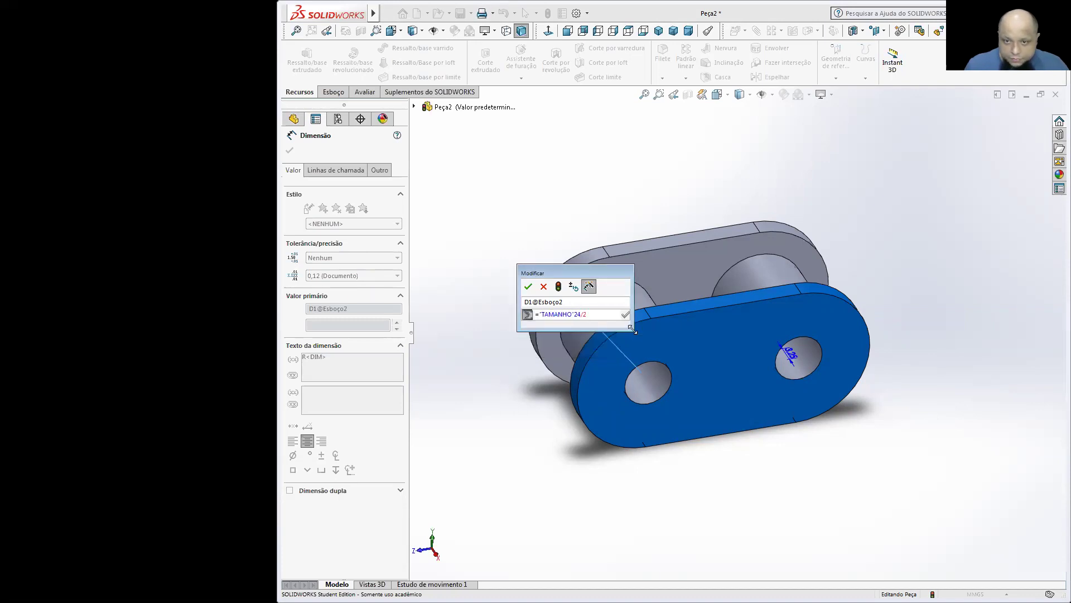
pyautogui.write('*')
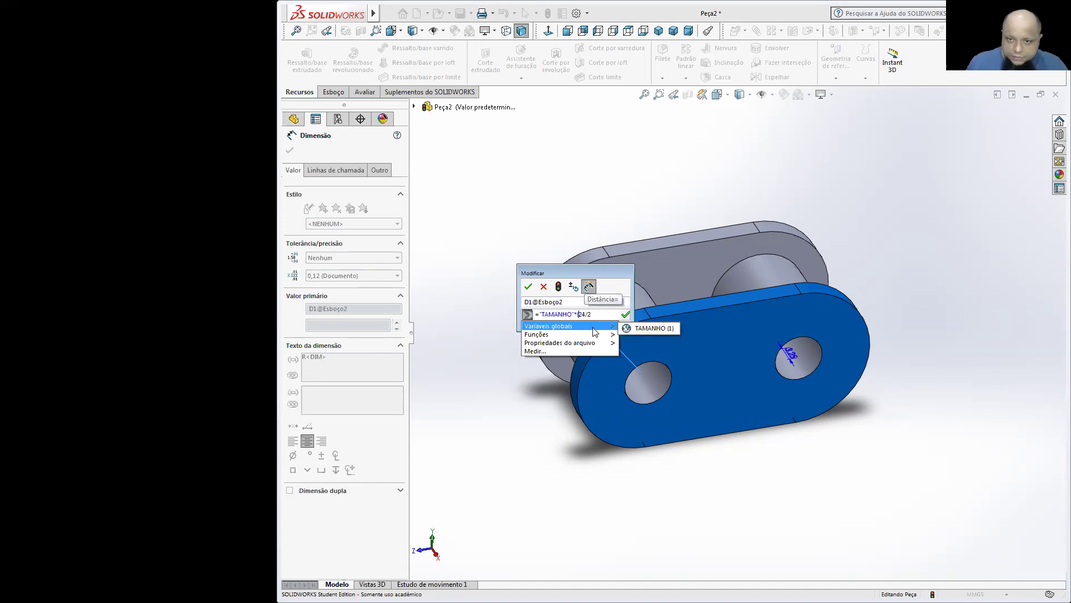
pyautogui.click(611, 315)
pyautogui.write(')')
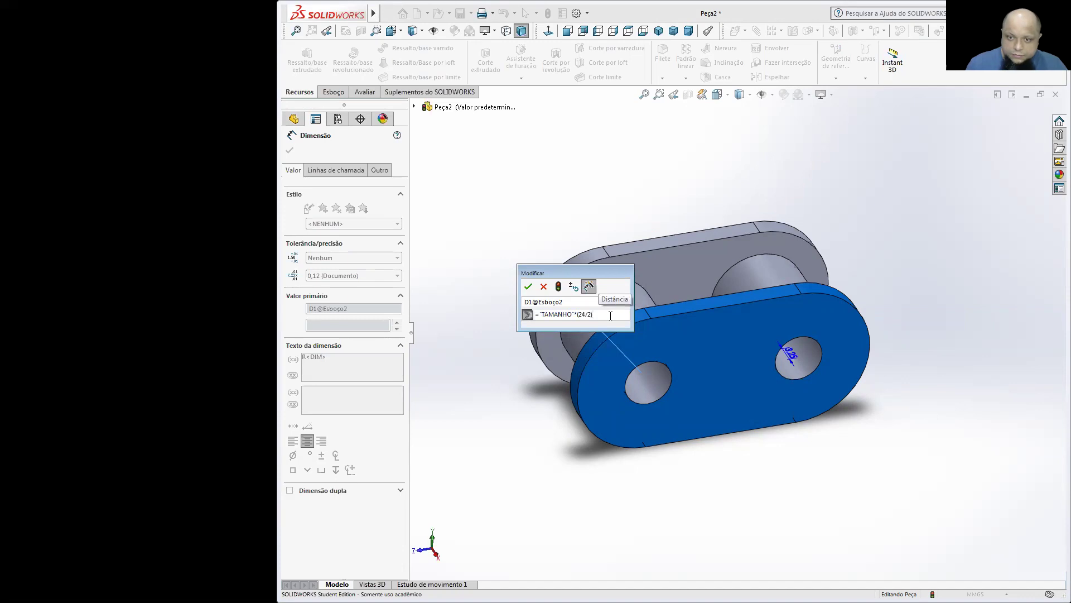
pyautogui.press('Return')
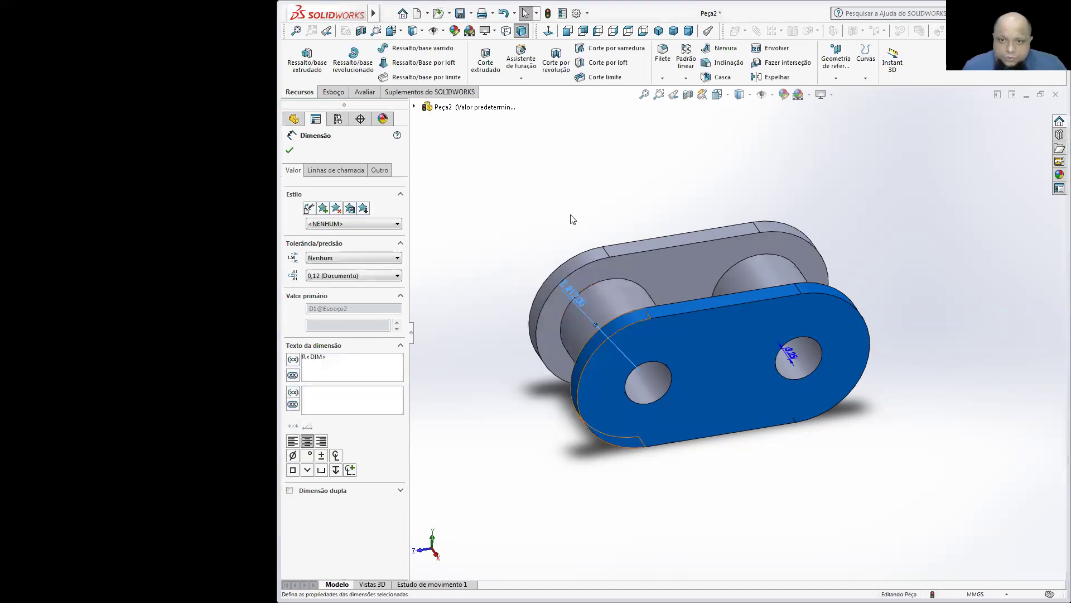
pyautogui.press('Escape')
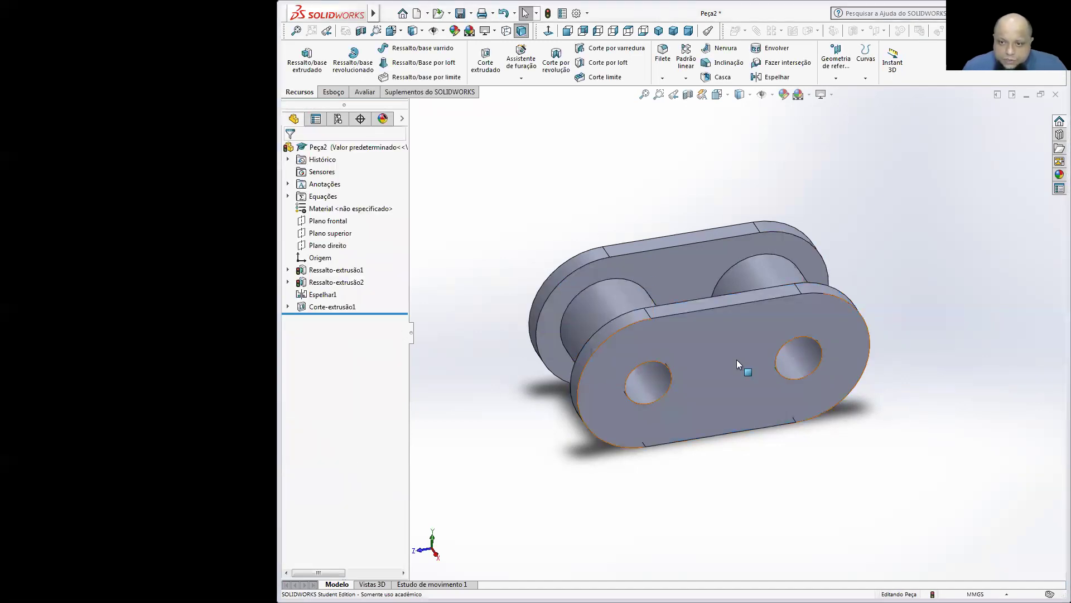
# Set the extrusion thickness of the side plate to the equation ="TAMANHO"*3.25mm
pyautogui.doubleClick(791, 358)
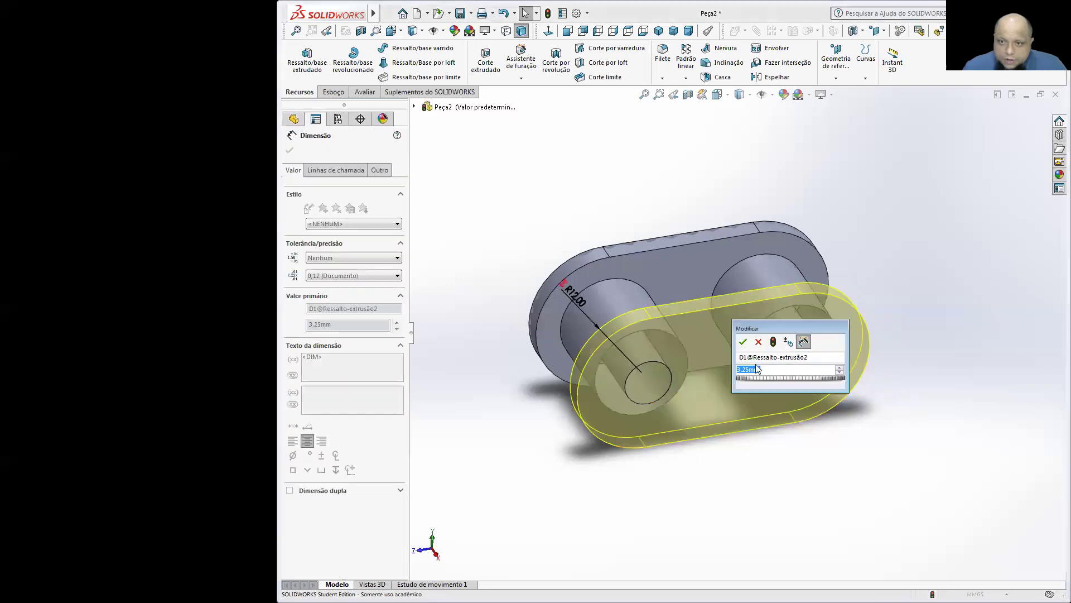
pyautogui.click(738, 371)
pyautogui.write('=')
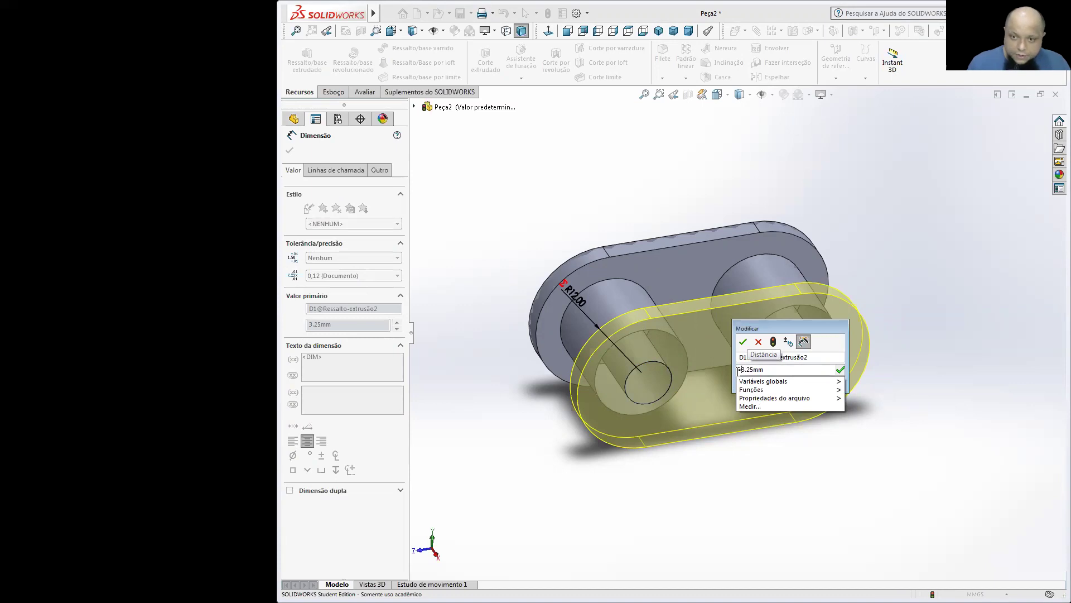
pyautogui.moveTo(825, 381)
pyautogui.click(874, 378)
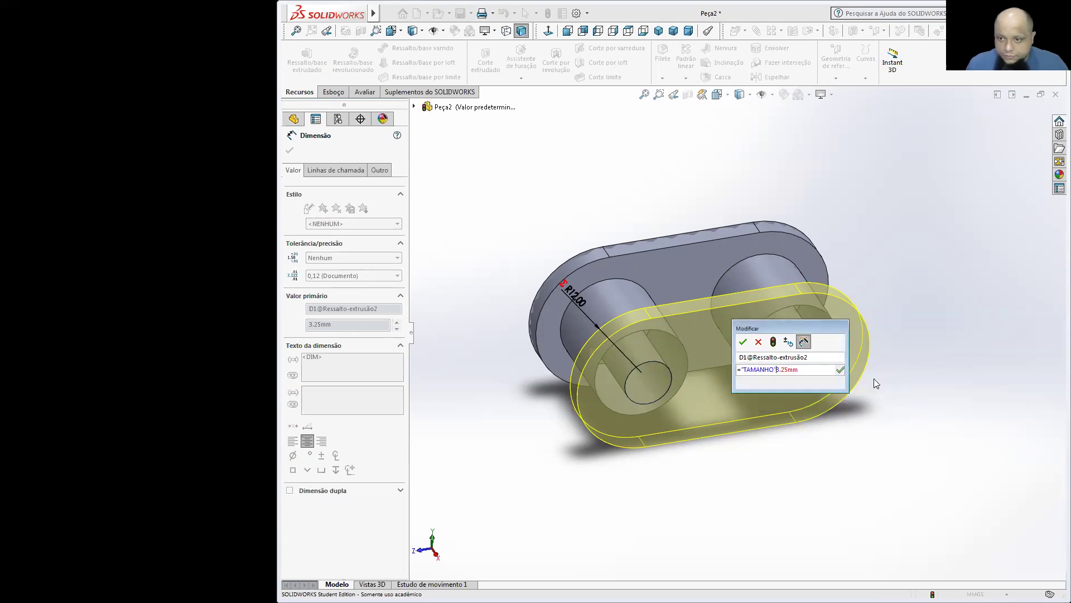
pyautogui.write('*')
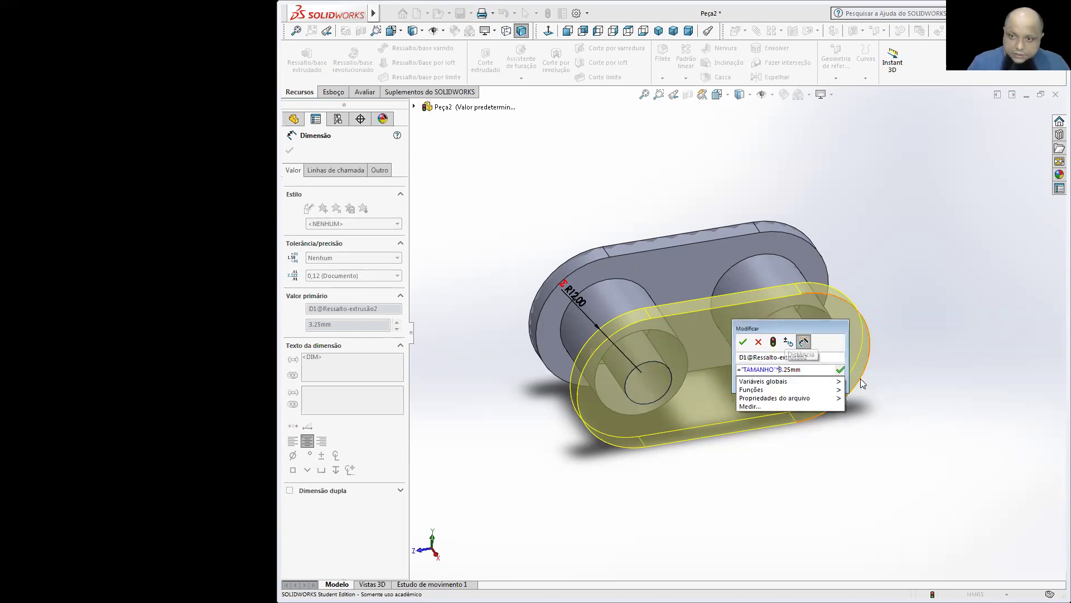
pyautogui.press('Return')
pyautogui.press('Return')
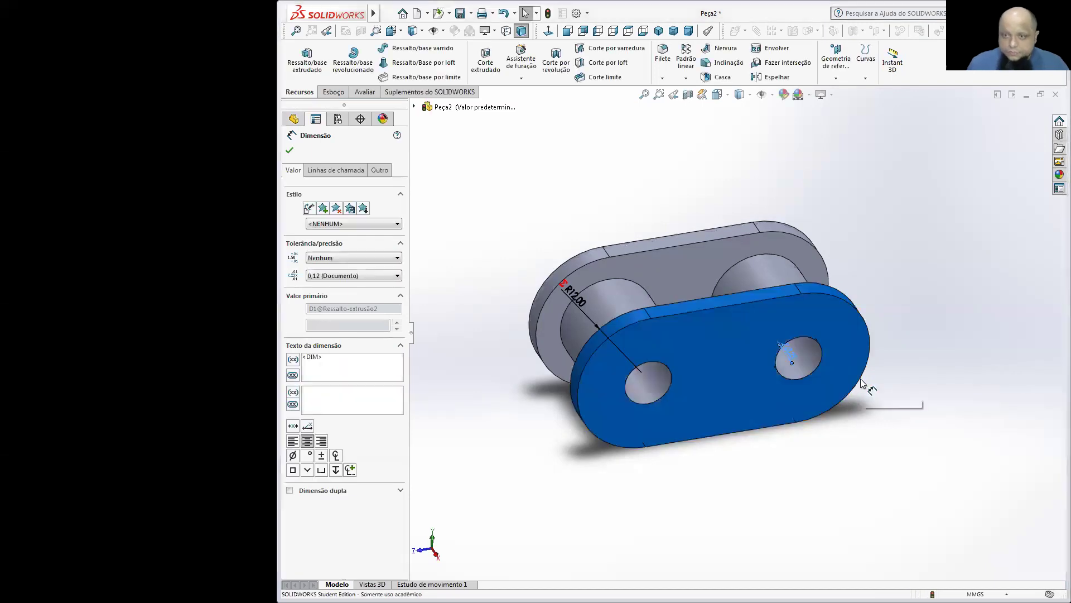
pyautogui.click(924, 304)
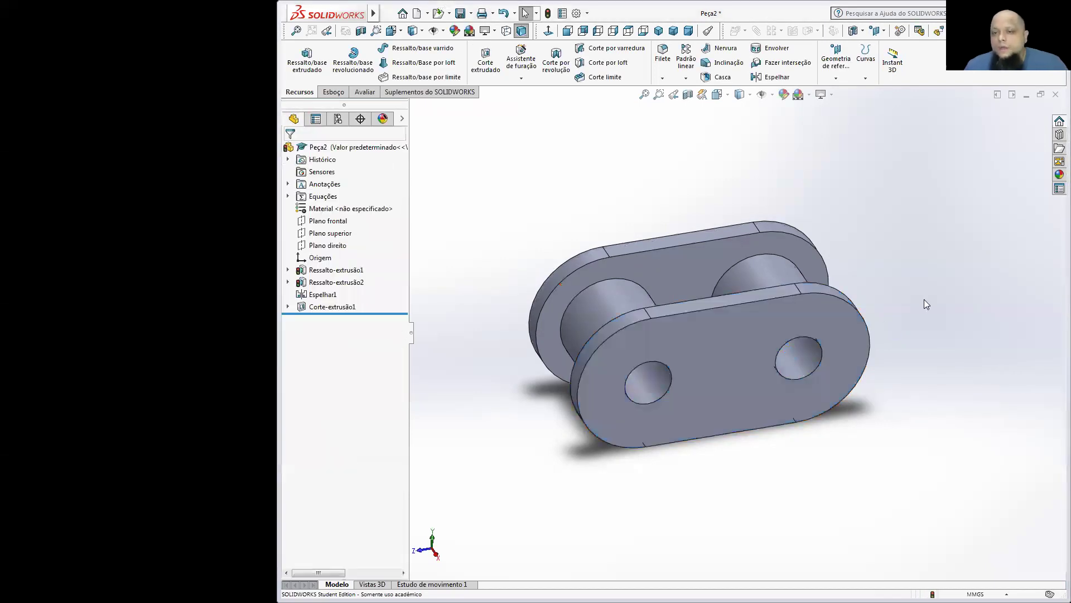
# Set the driving pin hole diameter of the cut extrusion to the equation ="TAMANHO"*7.92mm
pyautogui.doubleClick(653, 386)
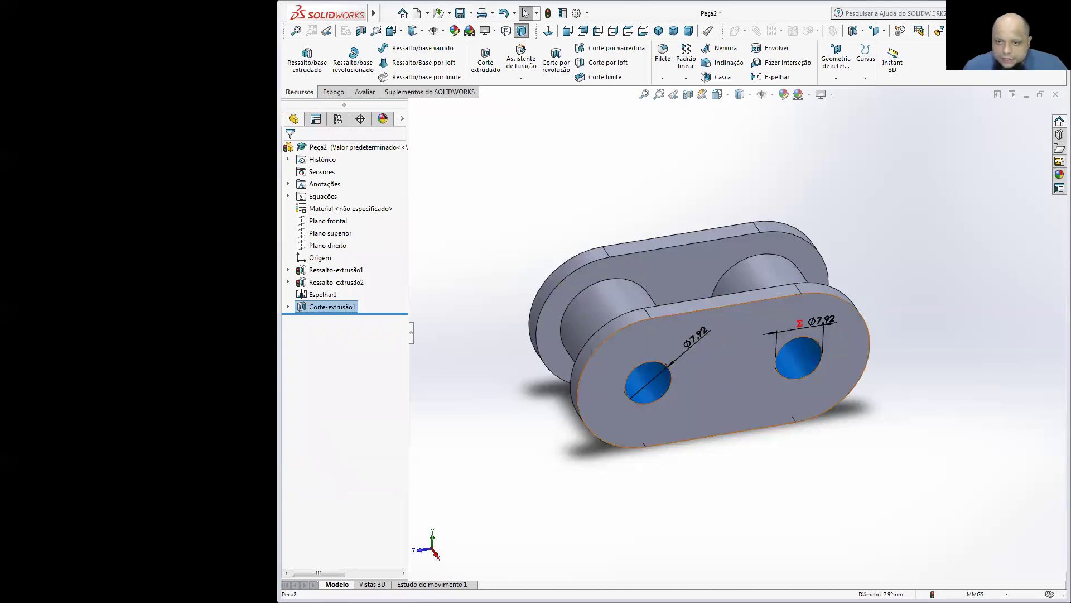
pyautogui.doubleClick(658, 336)
pyautogui.click(649, 342)
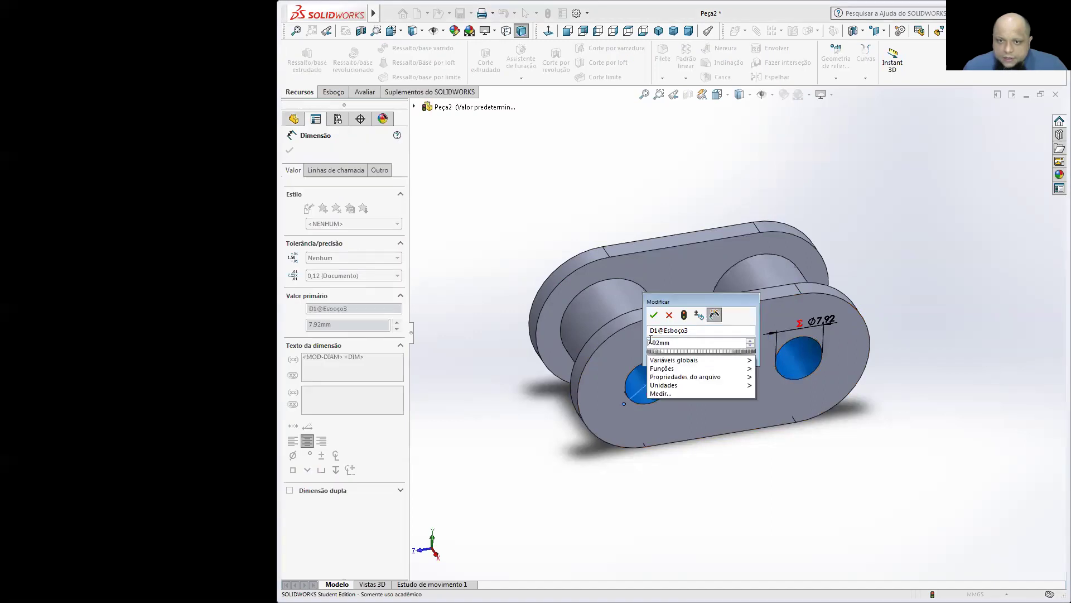
pyautogui.write('=')
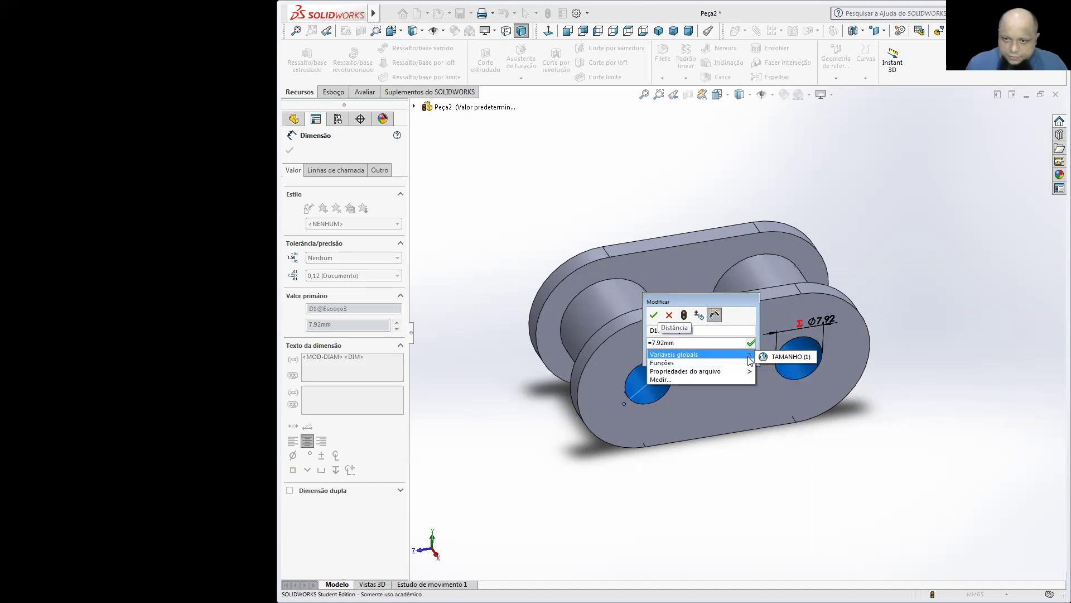
pyautogui.click(773, 356)
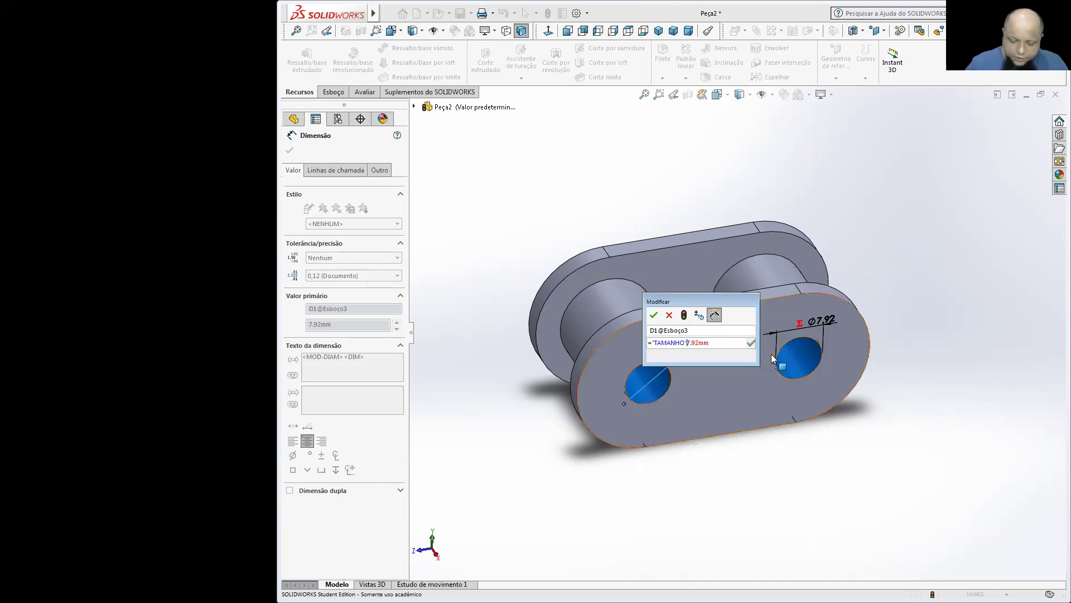
pyautogui.write('*')
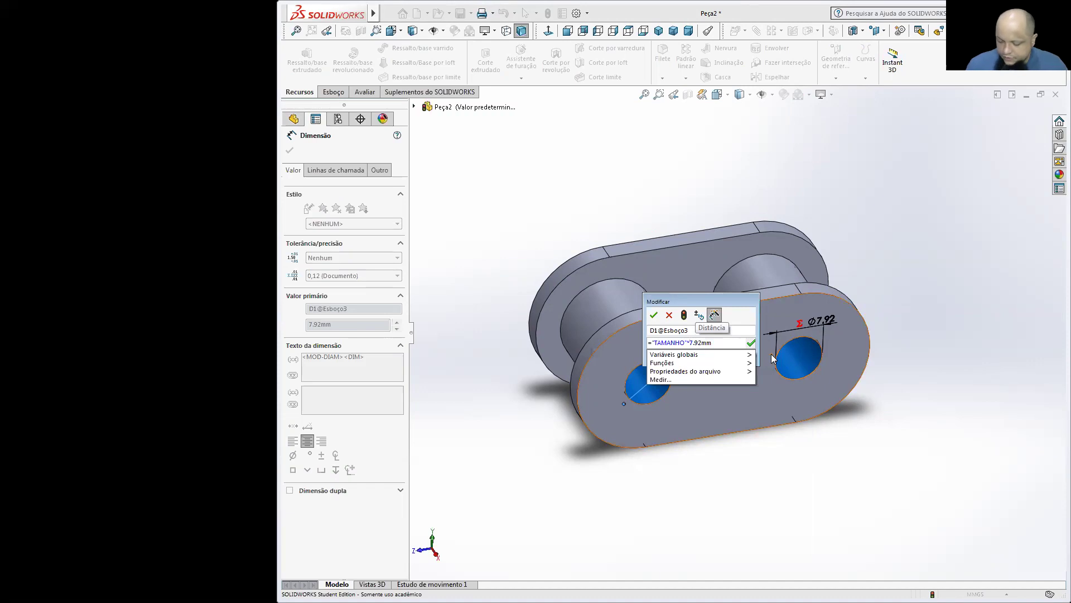
pyautogui.press('Return')
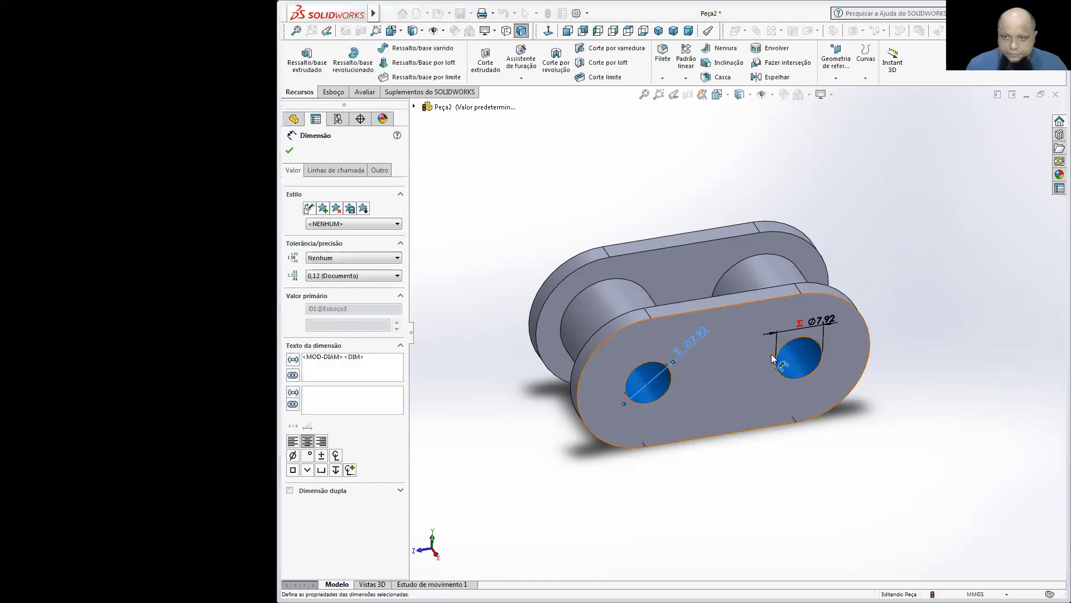
pyautogui.click(602, 175)
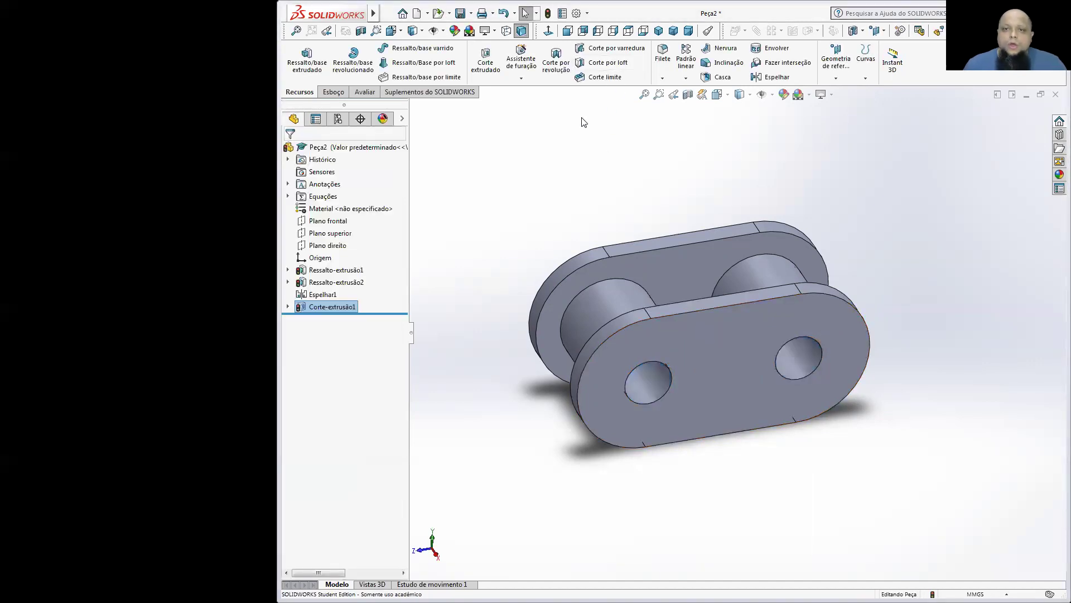
# Save the part as "elo corrente" in the Downloads folder, rebuilding the document before saving
pyautogui.click(460, 13)
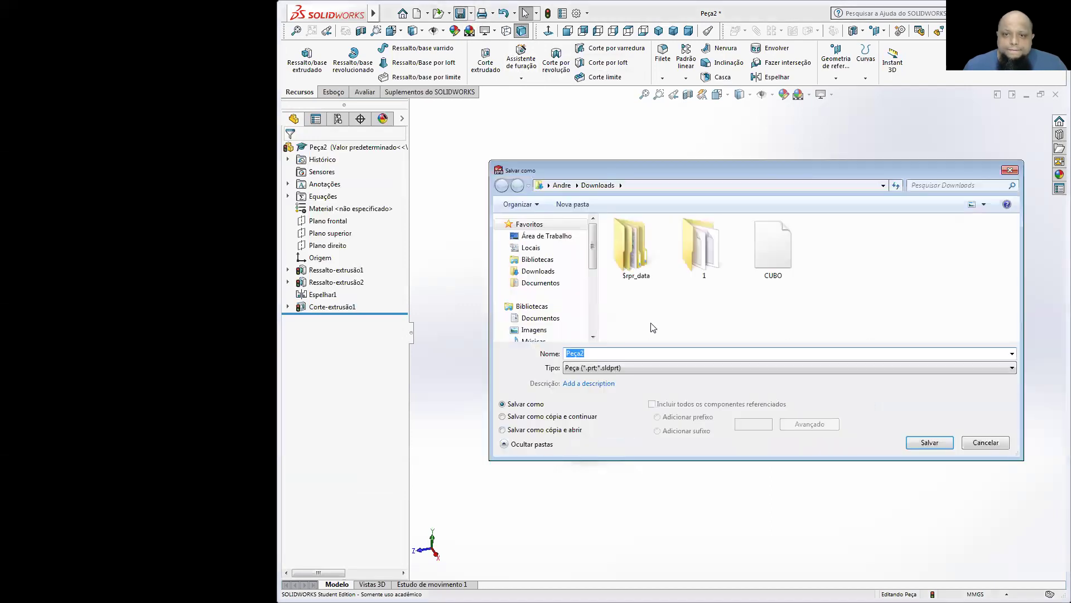
pyautogui.write('elom corre')
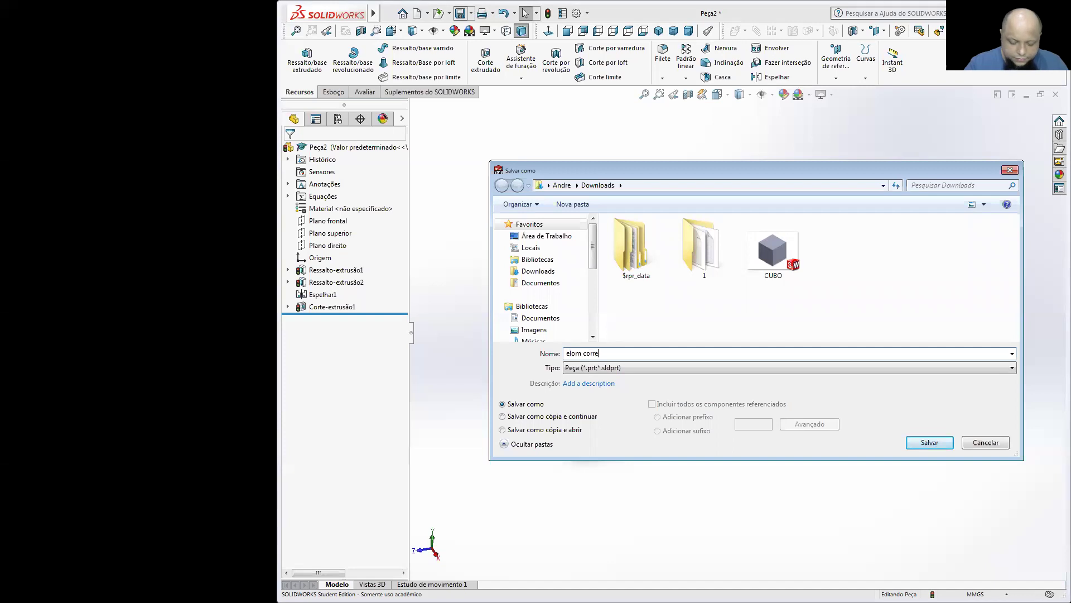
pyautogui.write('nte')
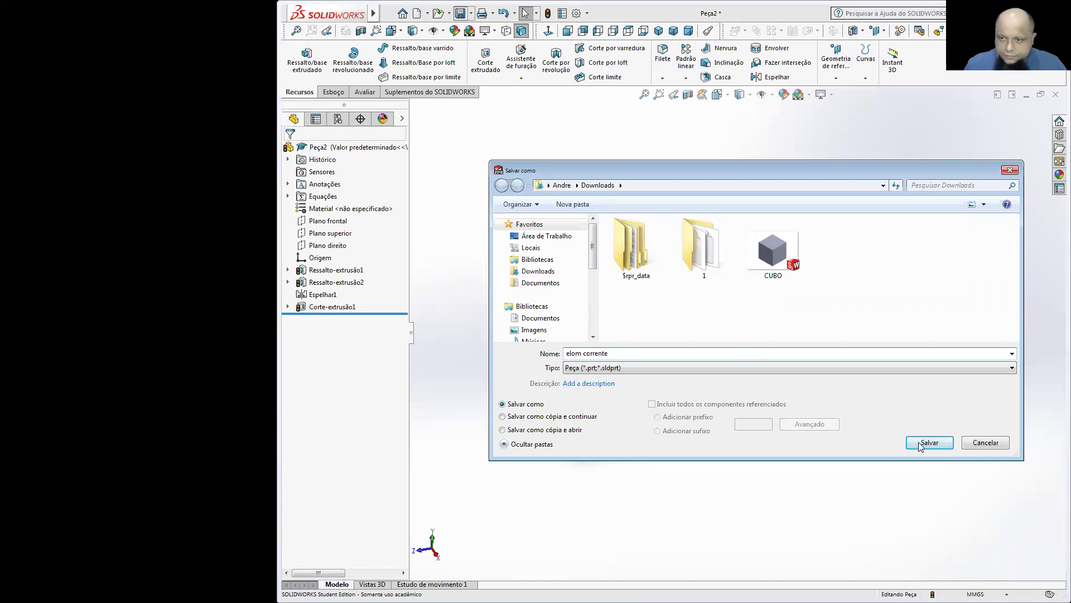
pyautogui.click(577, 353)
pyautogui.press('Delete')
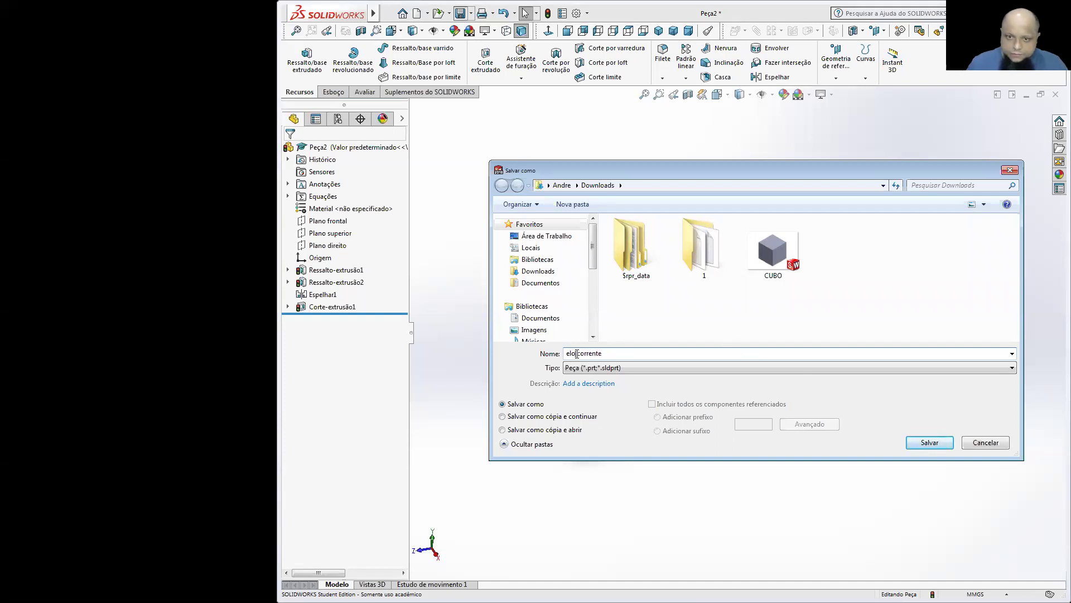
pyautogui.click(915, 447)
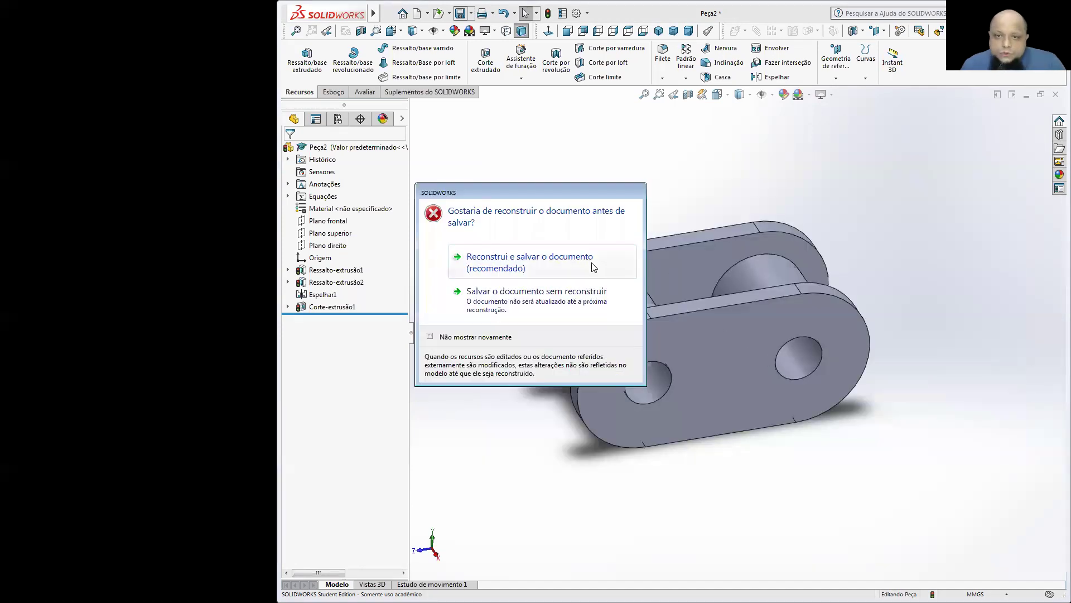
pyautogui.click(576, 270)
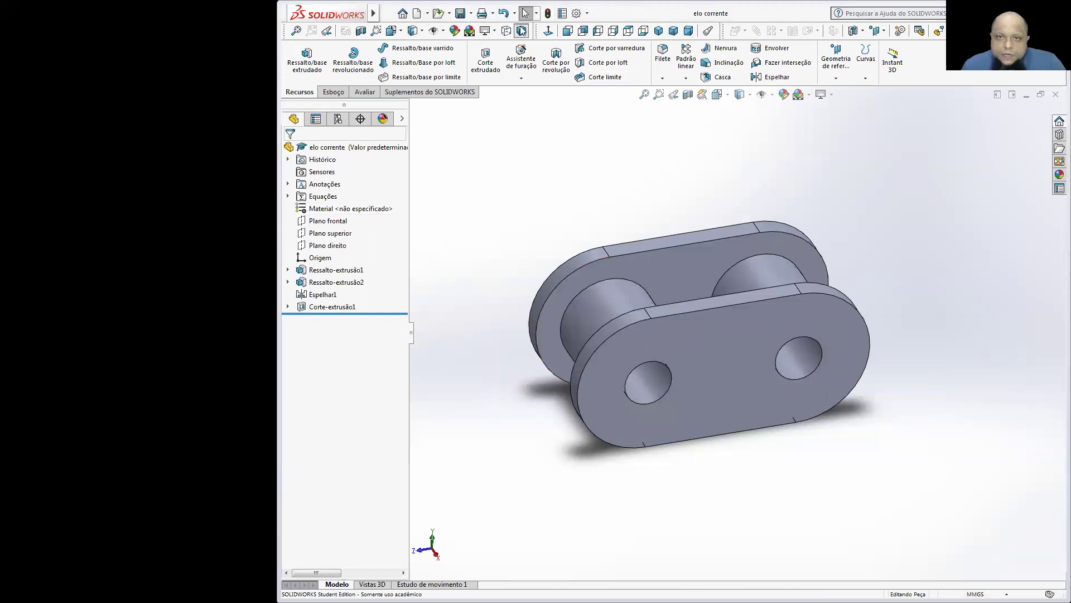
# Show the part in isometric view, bring up the CORRENTE DE ROLO table in Windows Photo Viewer alongside it, and widen the table's window
pyautogui.click(659, 32)
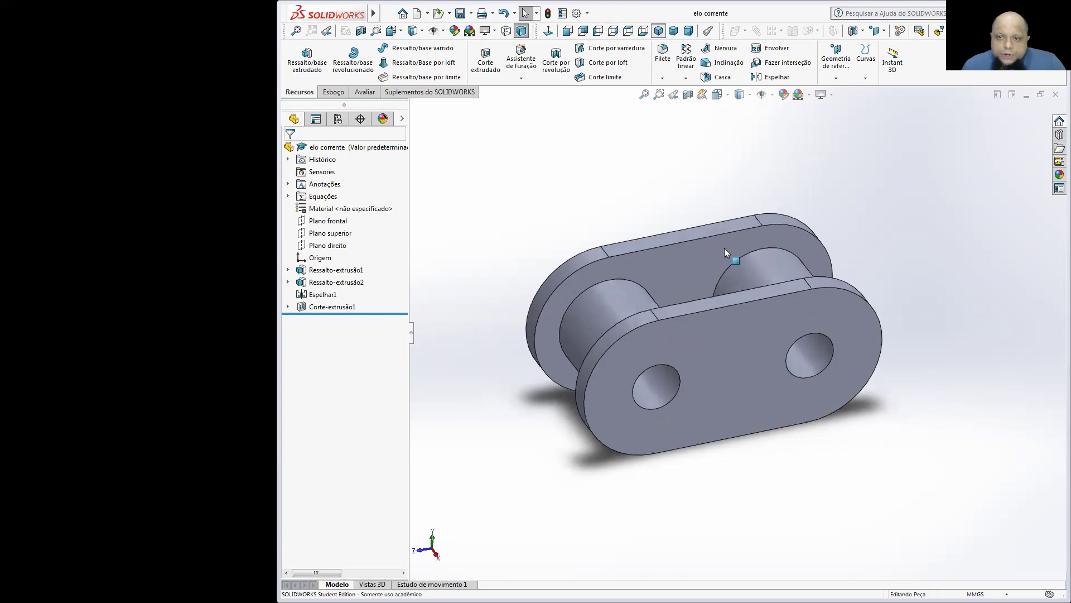
pyautogui.moveTo(694, 182); pyautogui.dragTo(732, 222, button='middle')
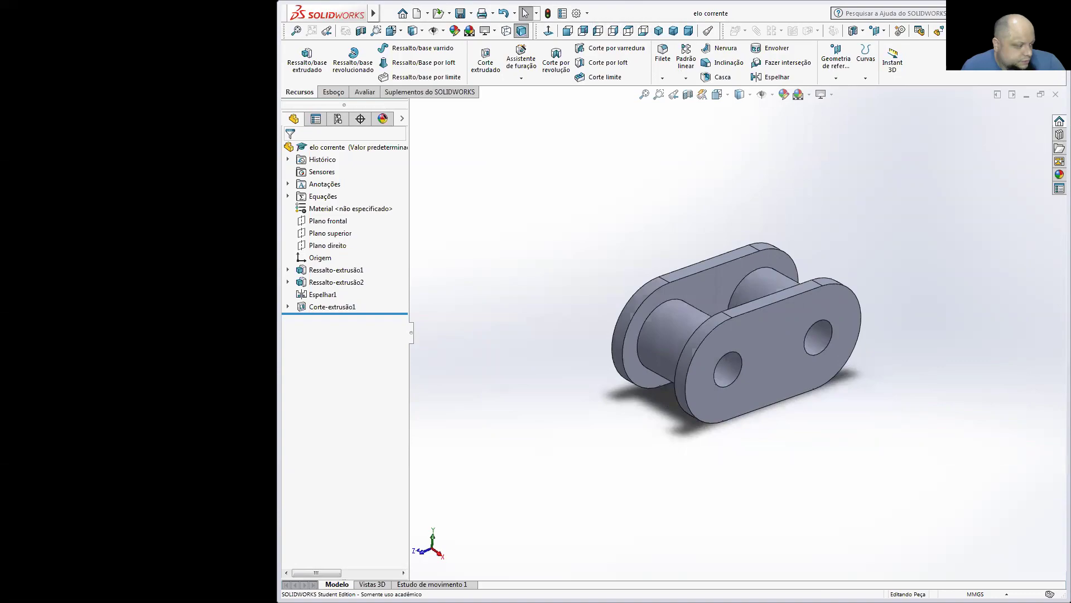
pyautogui.hotkey('alt', 'Tab')
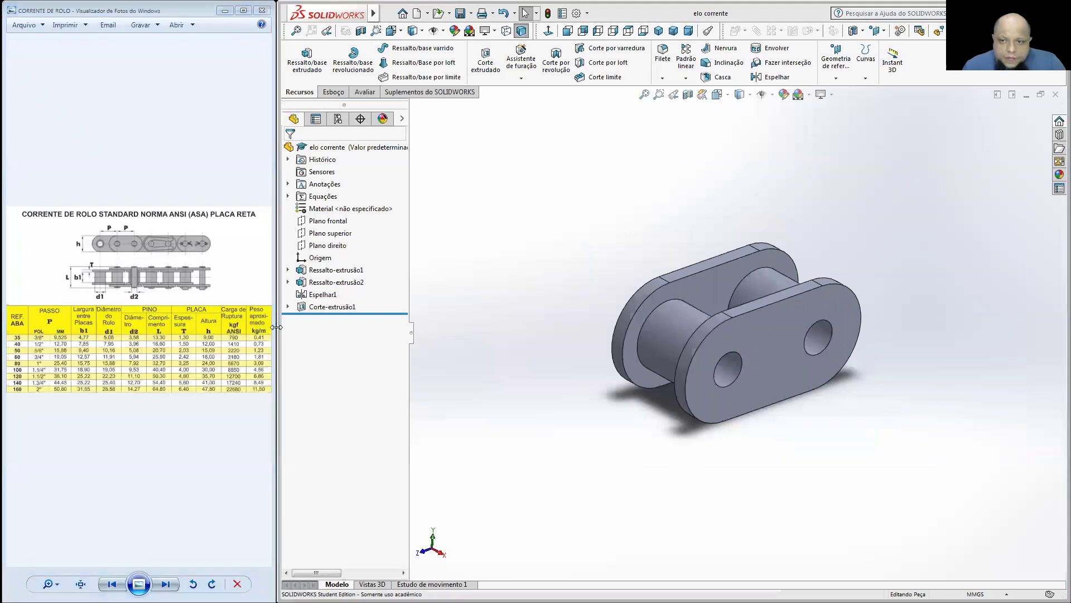
pyautogui.moveTo(276, 328); pyautogui.dragTo(346, 321)
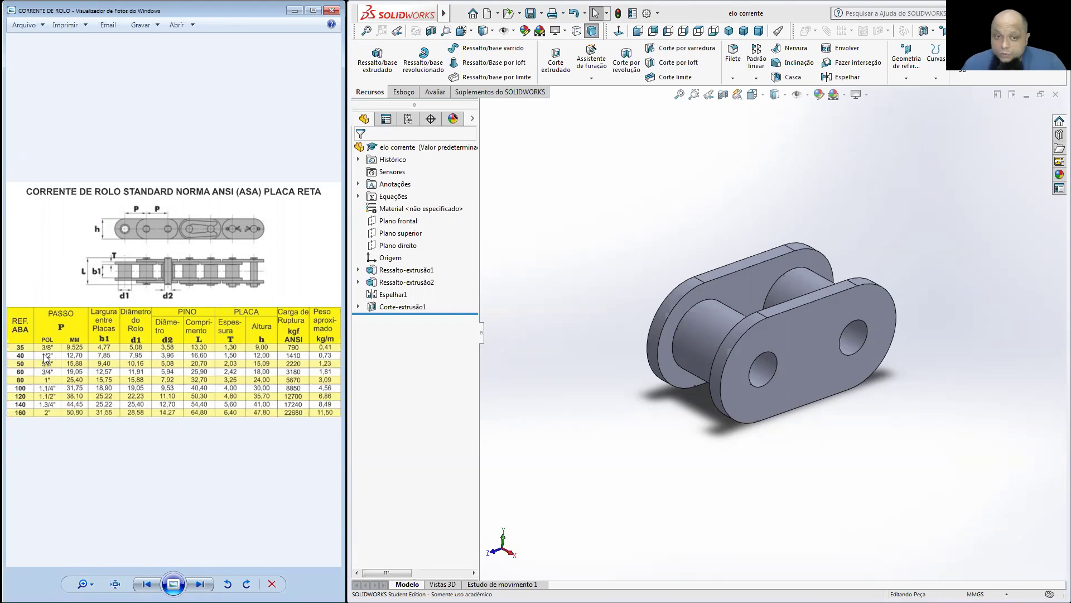
# Set the global variable TAMANHO to 0.5 in the part's equations and apply the change
pyautogui.click(392, 198)
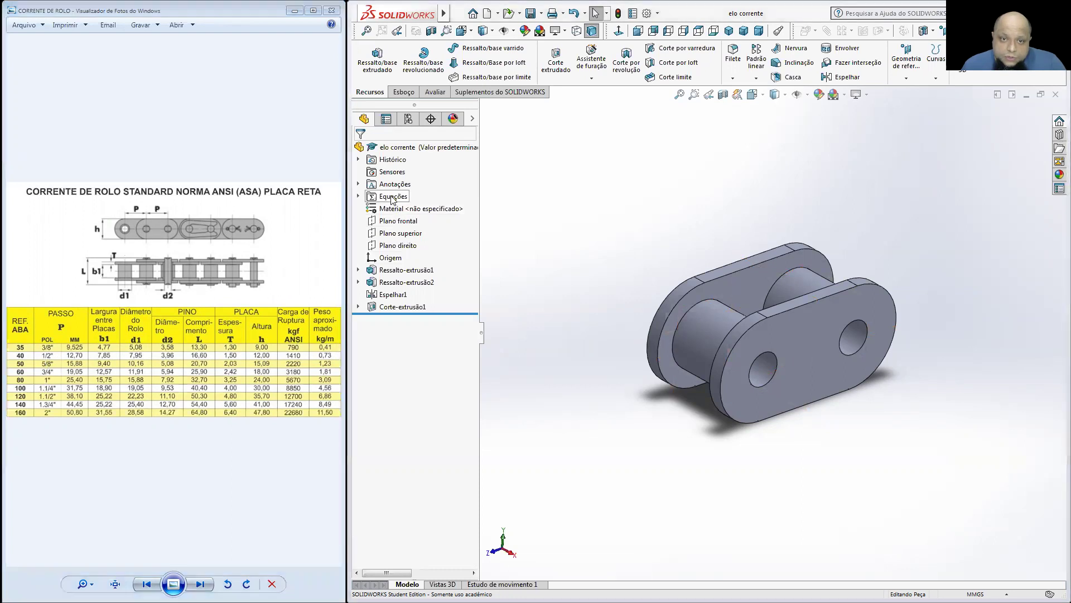
pyautogui.rightClick(392, 199)
pyautogui.click(435, 205)
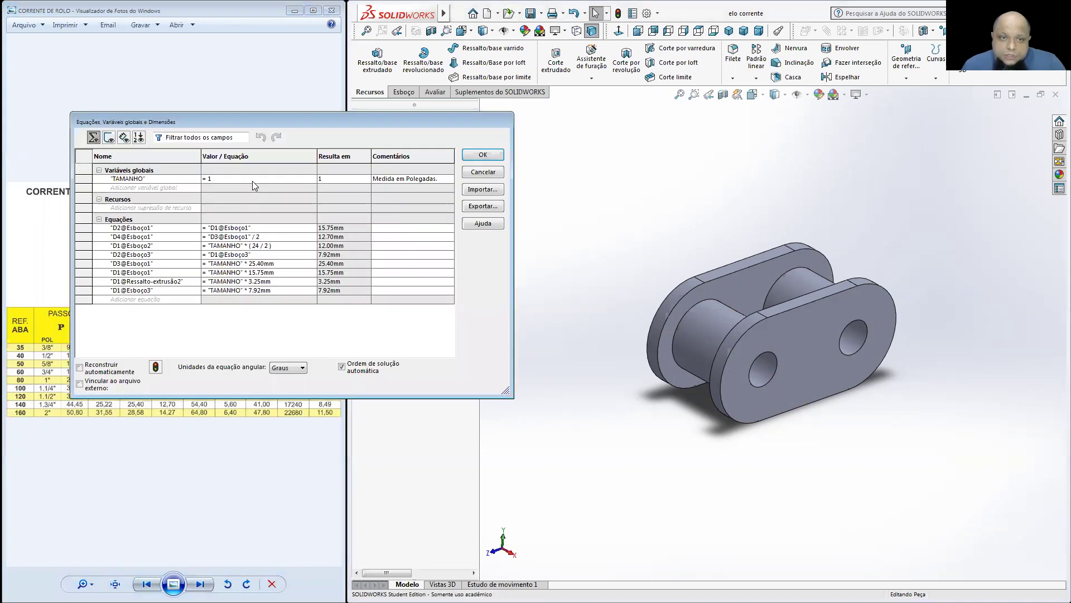
pyautogui.click(252, 179)
pyautogui.write('0.5')
pyautogui.press('Return')
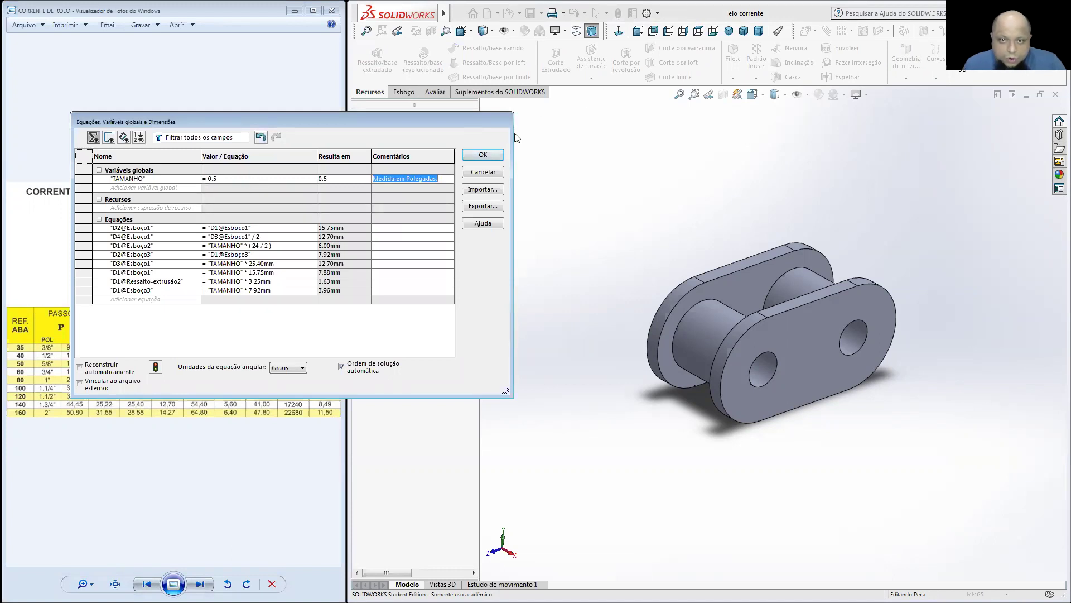
pyautogui.click(483, 154)
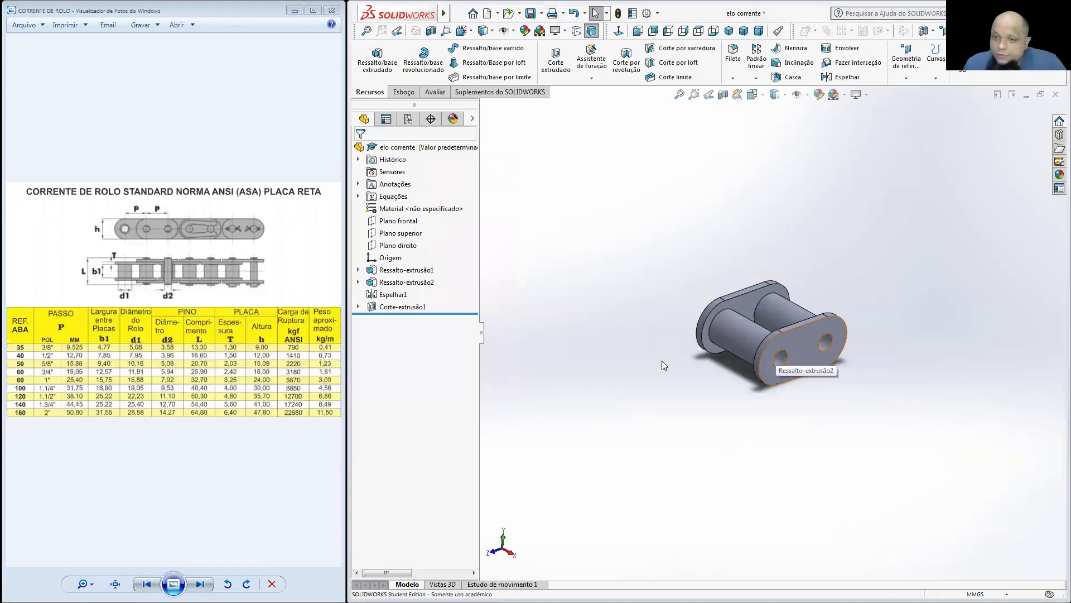
# Show the side plate extrusion's dimensions and examine its end radius and thickness against the 1/2" row of the chain table
pyautogui.scroll(-2, 662, 362)
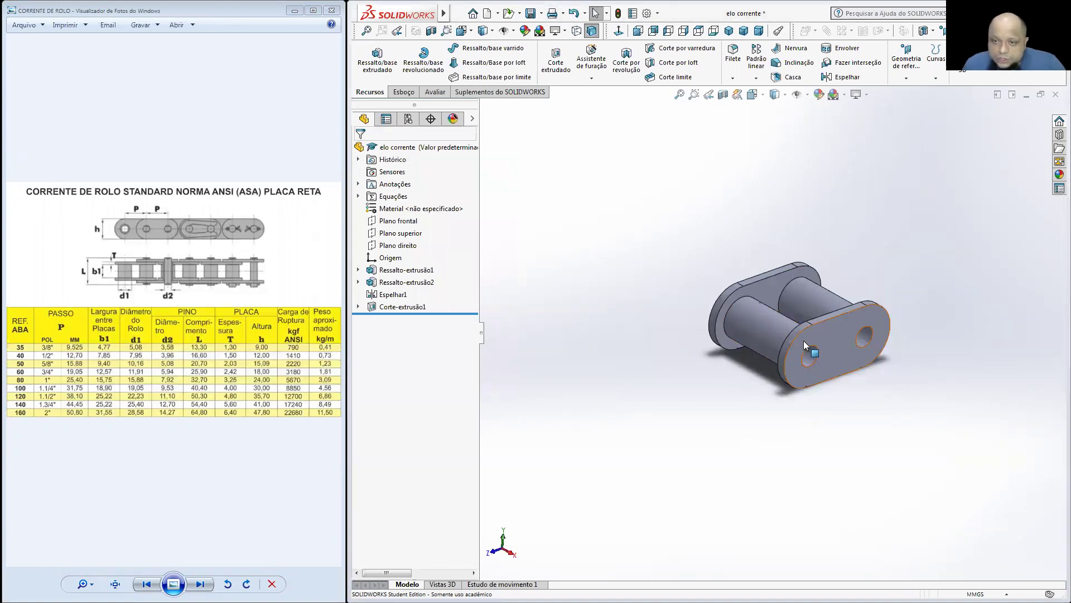
pyautogui.scroll(-2, 837, 335)
pyautogui.doubleClick(843, 325)
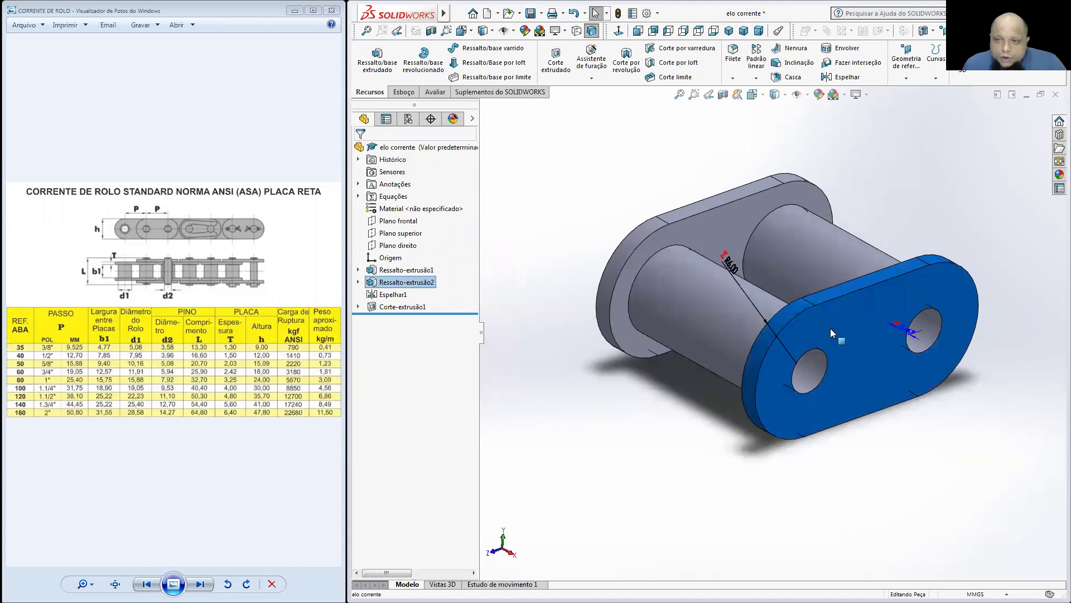
pyautogui.moveTo(782, 294); pyautogui.dragTo(717, 305, button='middle')
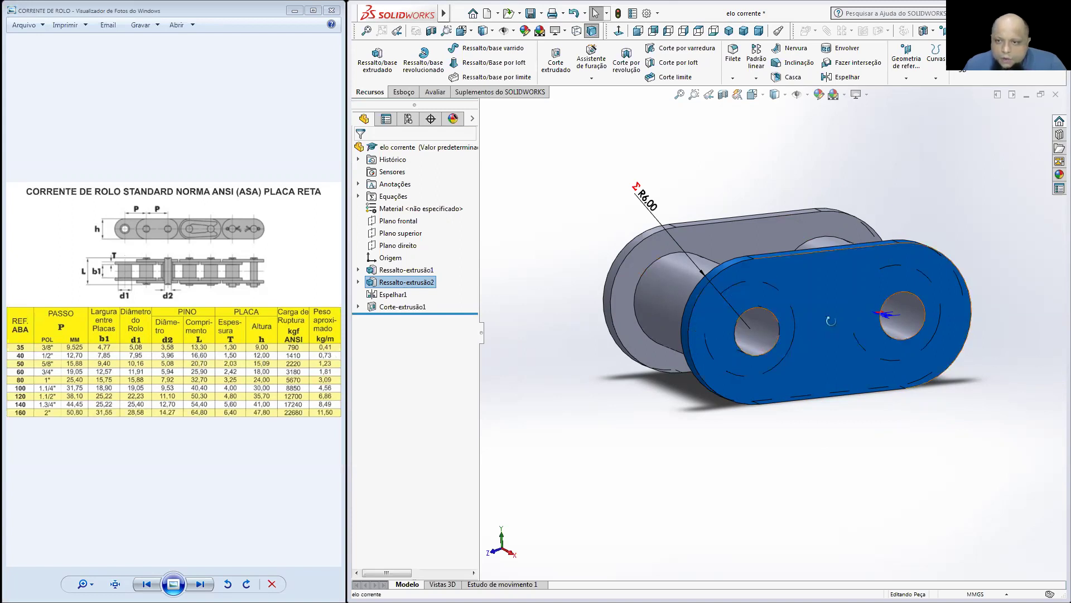
pyautogui.moveTo(831, 319); pyautogui.dragTo(842, 327, button='middle')
pyautogui.scroll(-5, 889, 336)
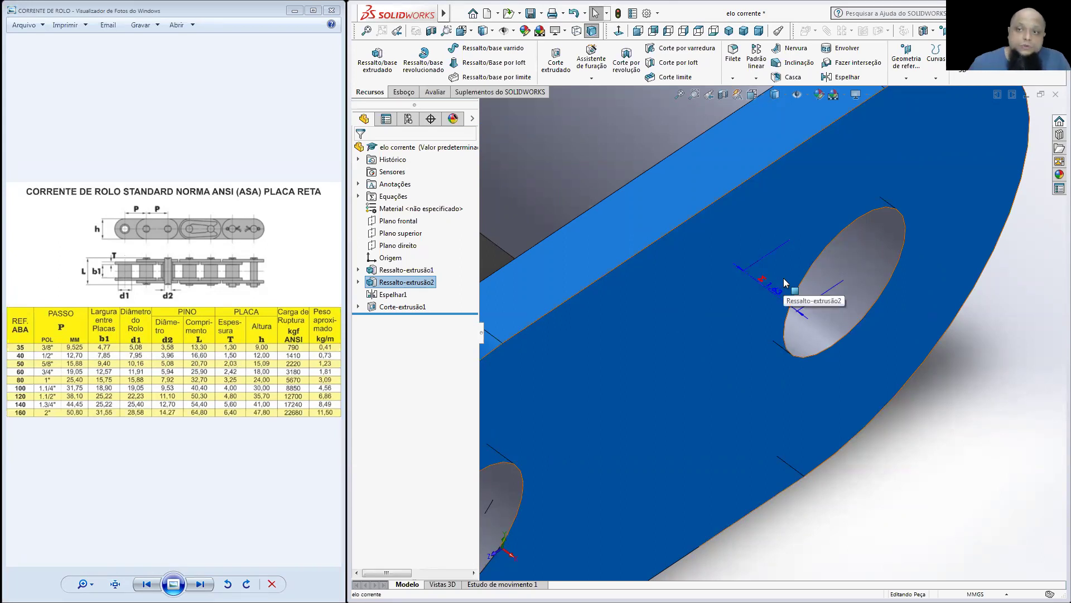
pyautogui.scroll(1, 781, 280)
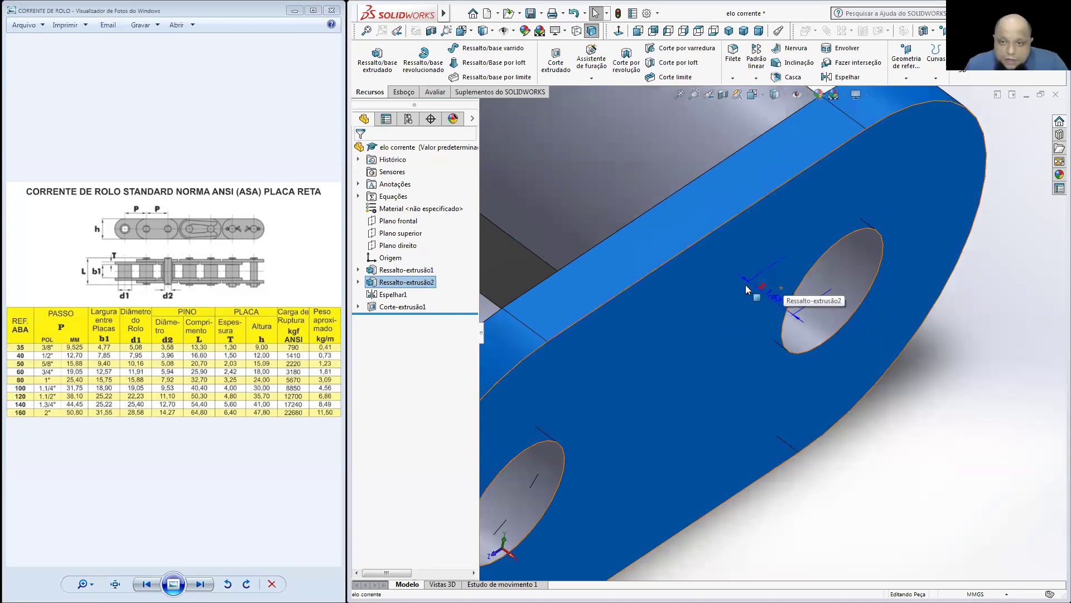
pyautogui.scroll(5, 753, 288)
pyautogui.moveTo(614, 288); pyautogui.dragTo(648, 294, button='middle')
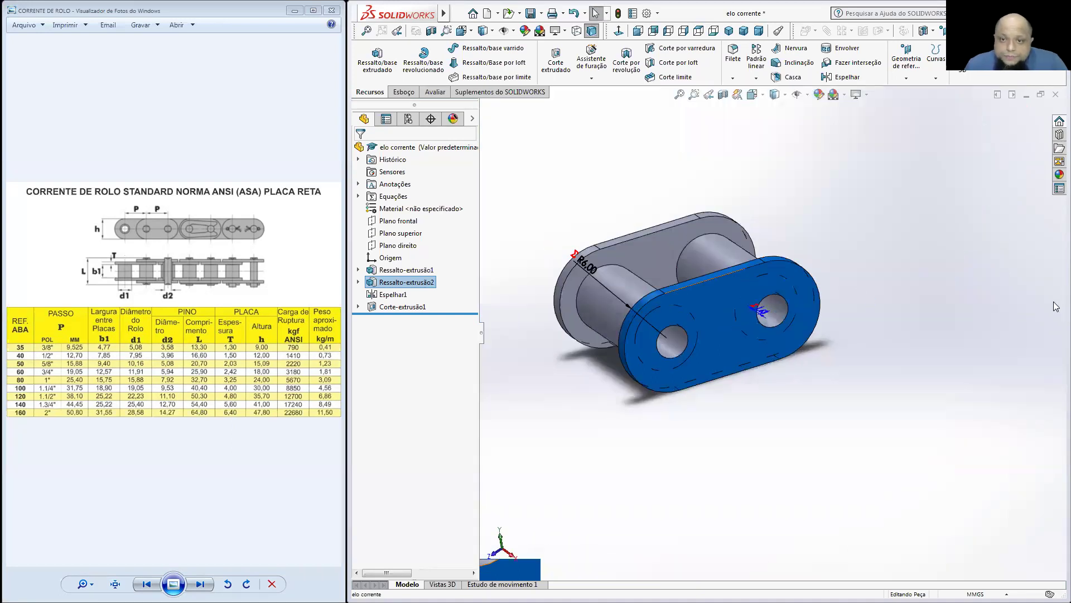
pyautogui.click(988, 311)
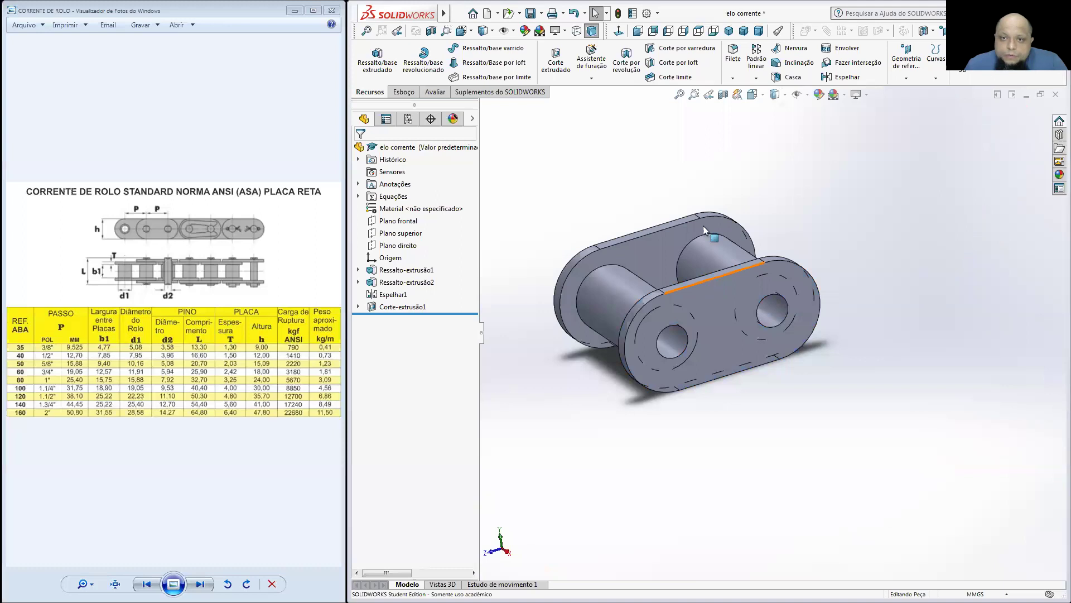
# Set the global variable TAMANHO to 1 in the equations and show the part in isometric view
pyautogui.rightClick(389, 205)
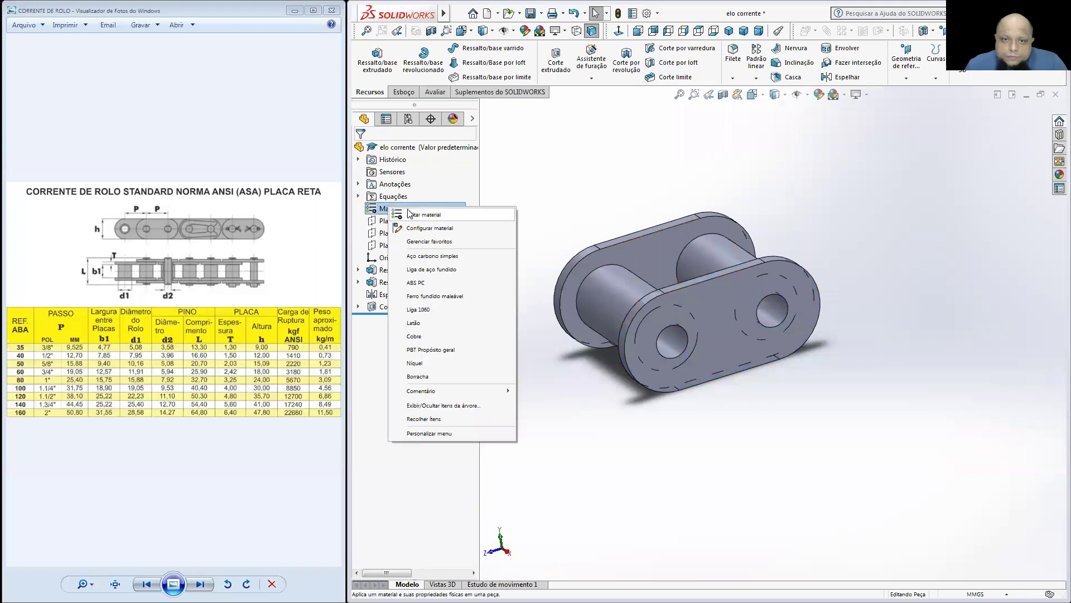
pyautogui.click(408, 209)
pyautogui.rightClick(393, 196)
pyautogui.click(398, 207)
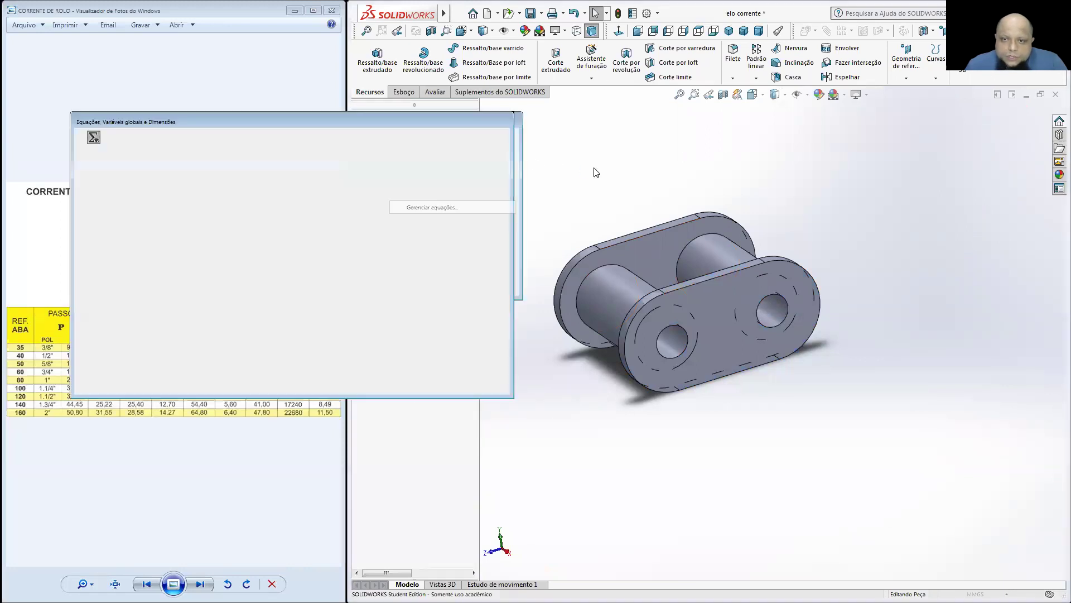
pyautogui.click(232, 178)
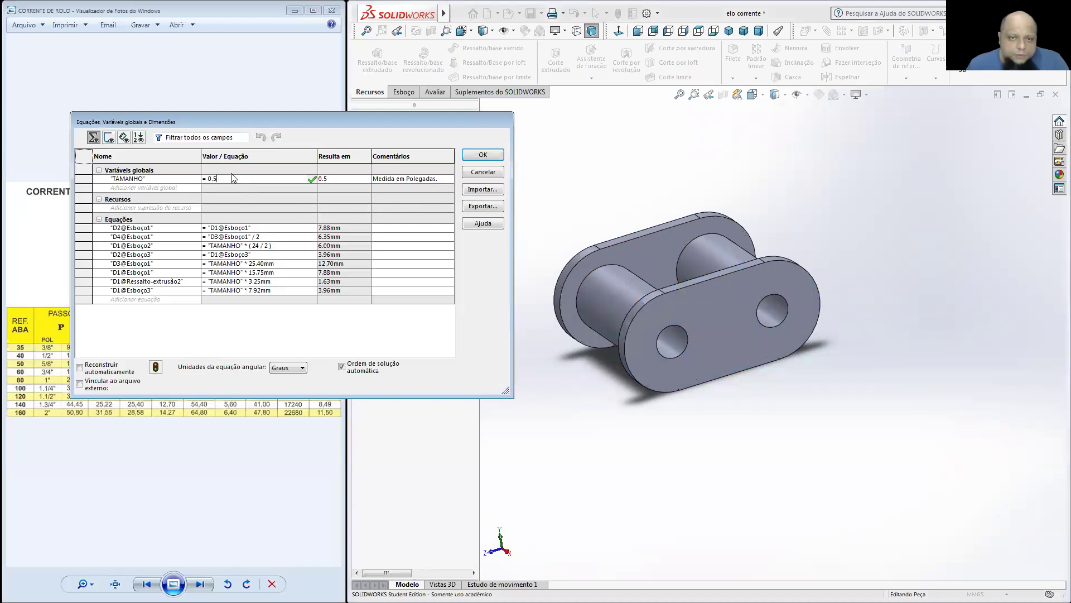
pyautogui.press('BackSpace')
pyautogui.press('BackSpace')
pyautogui.press('BackSpace')
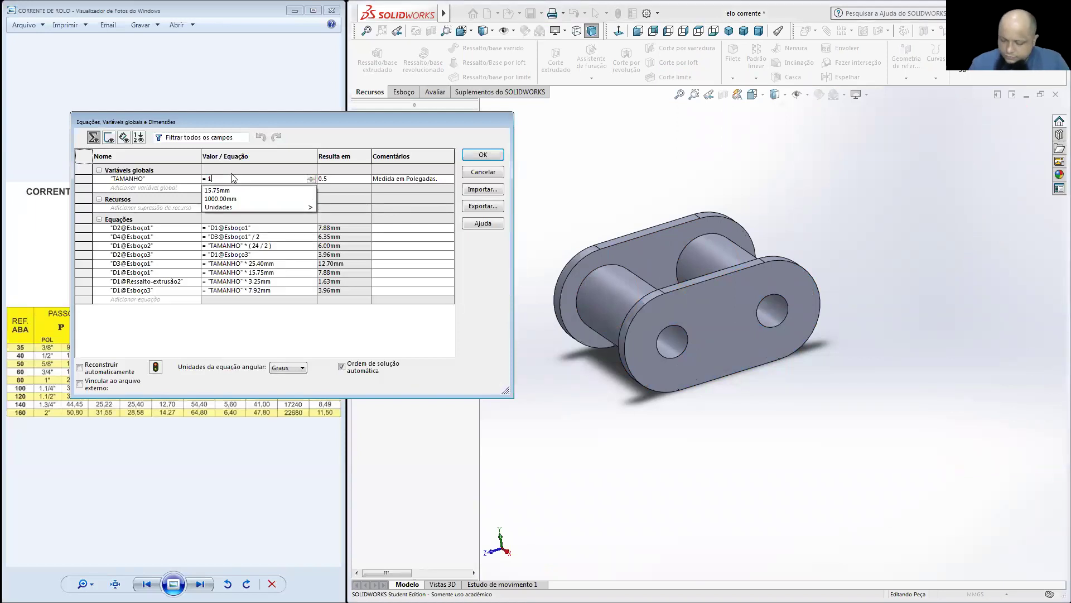
pyautogui.write('1')
pyautogui.press('Tab')
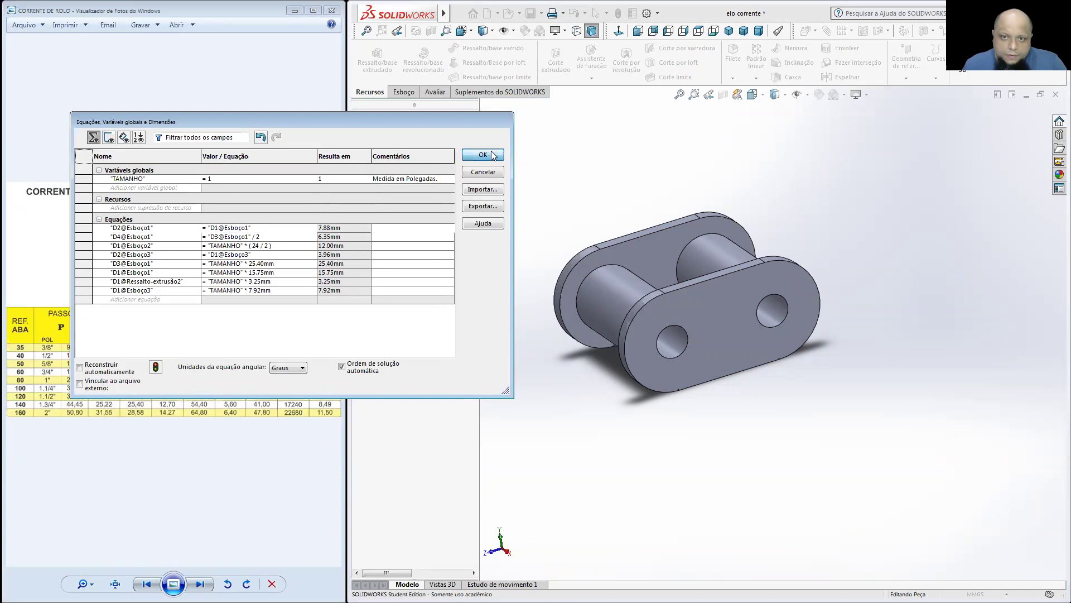
pyautogui.click(491, 153)
pyautogui.hotkey('ctrl', '7')
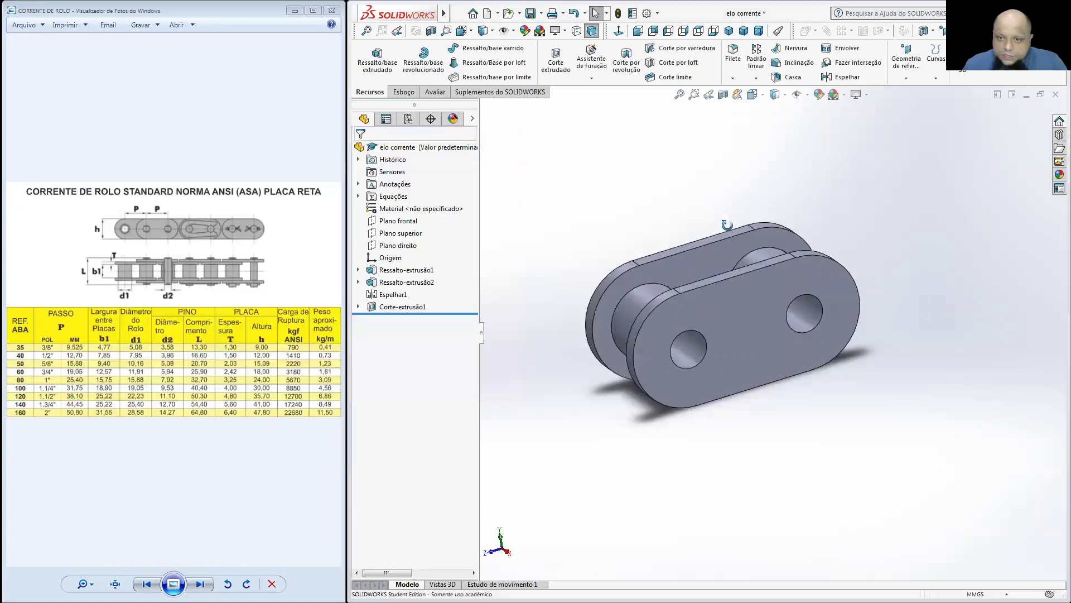
# Set the depth of the roller extrusion to the equation ="TAMANHO"*15.88mm and save the part, rebuilding it first
pyautogui.click(667, 296)
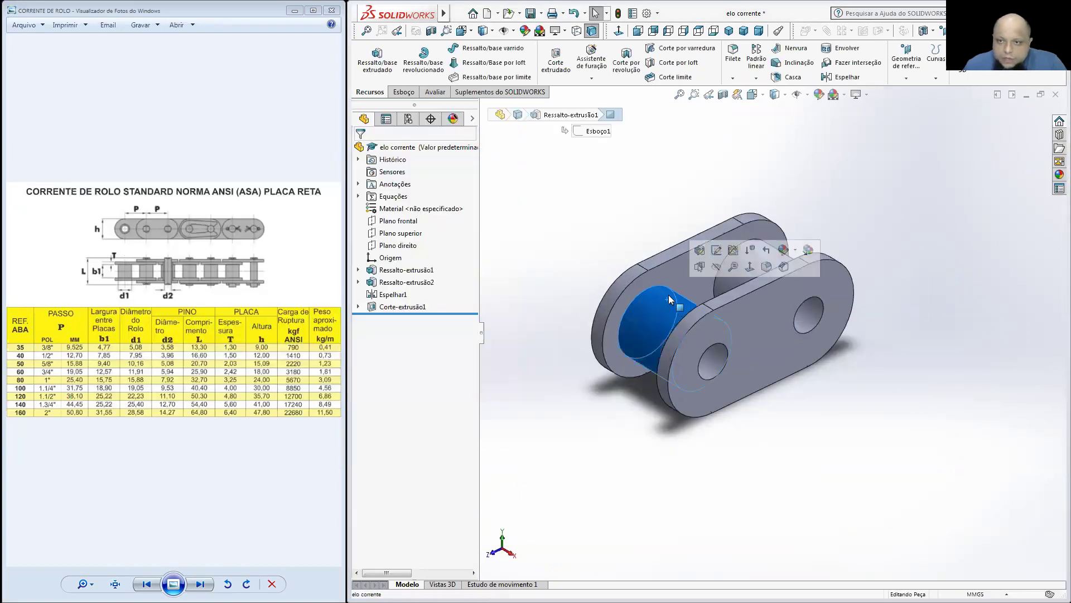
pyautogui.doubleClick(669, 295)
pyautogui.click(879, 237)
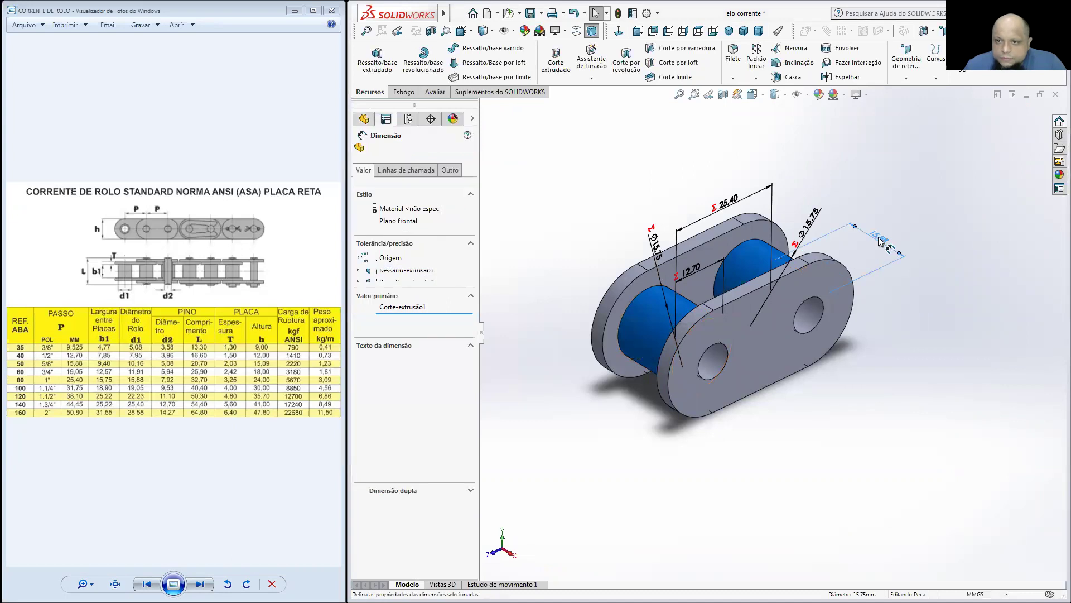
pyautogui.doubleClick(873, 239)
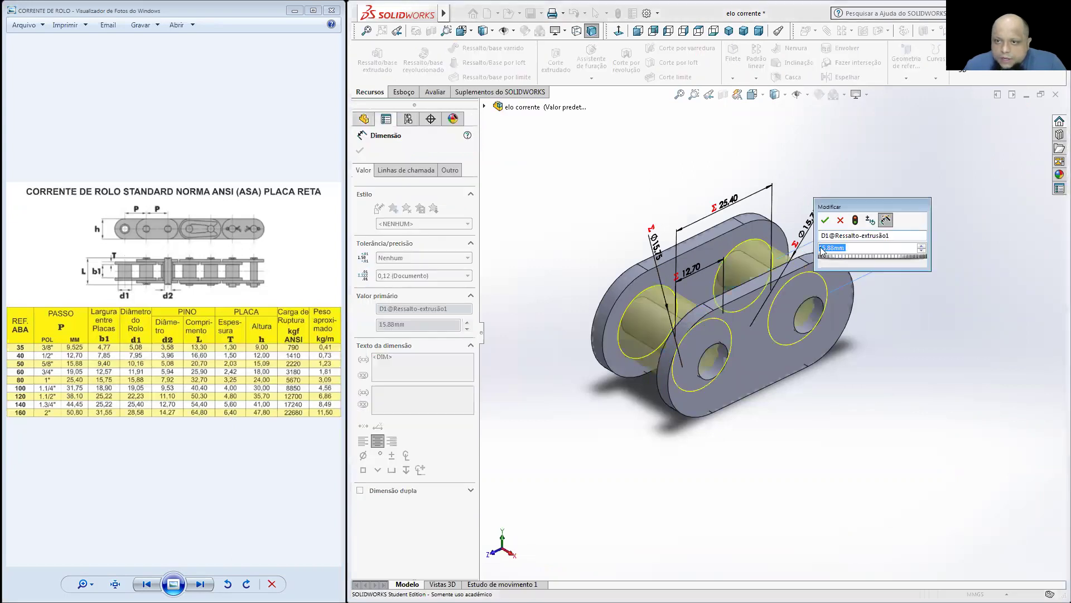
pyautogui.write('=')
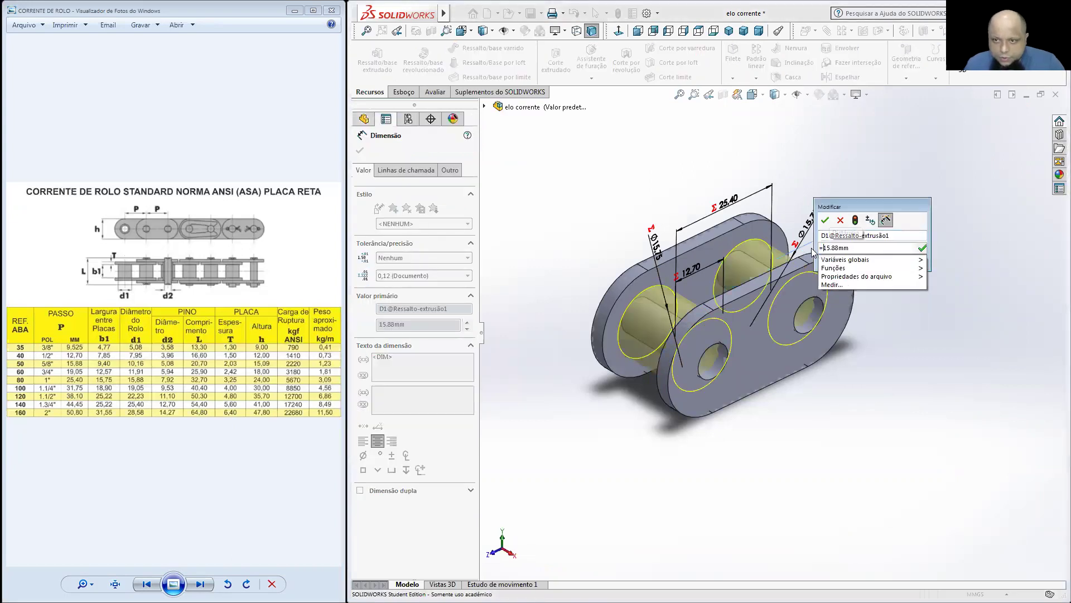
pyautogui.click(941, 261)
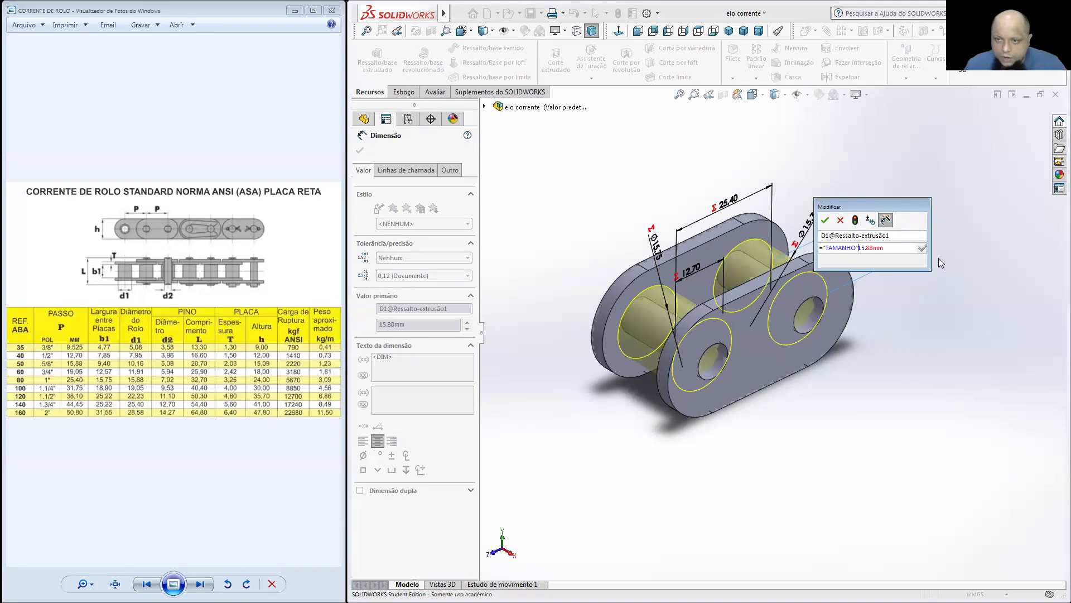
pyautogui.write('8')
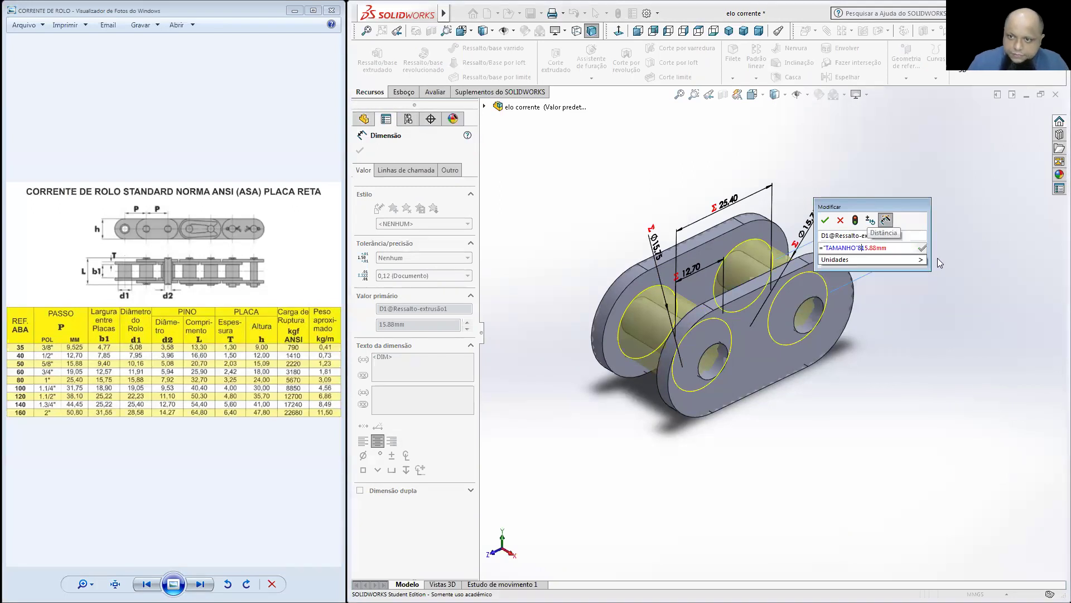
pyautogui.press('BackSpace')
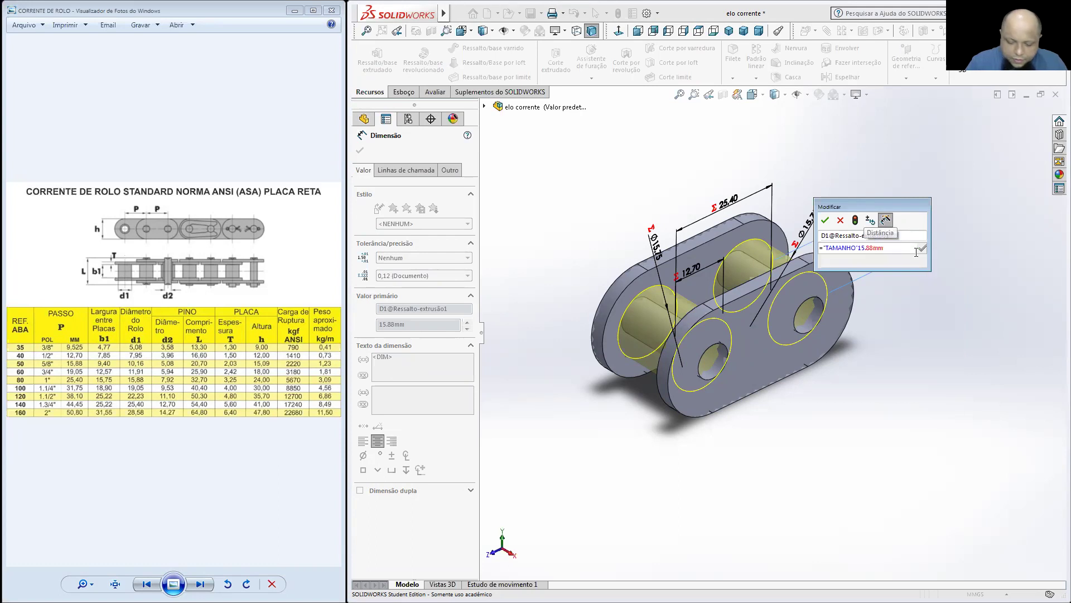
pyautogui.write('*')
pyautogui.press('Return')
pyautogui.press('Return')
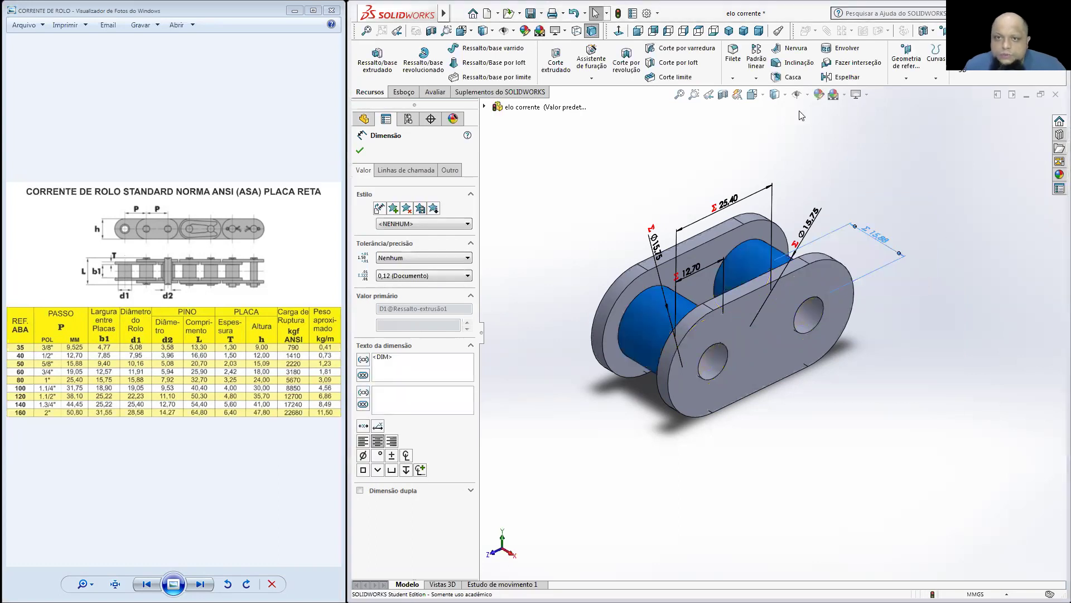
pyautogui.press('Escape')
pyautogui.click(531, 13)
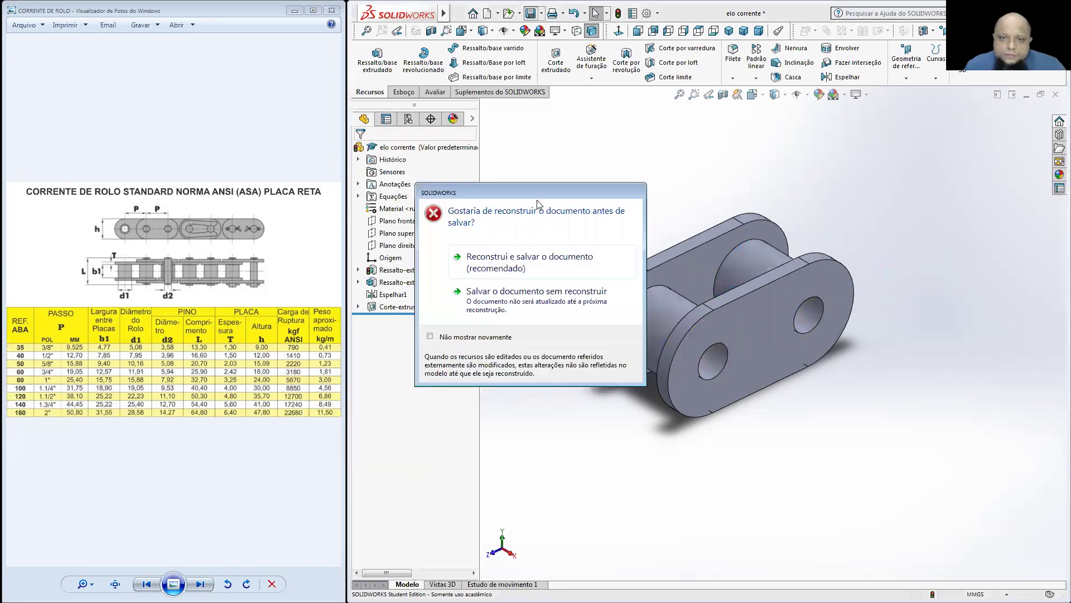
pyautogui.click(496, 260)
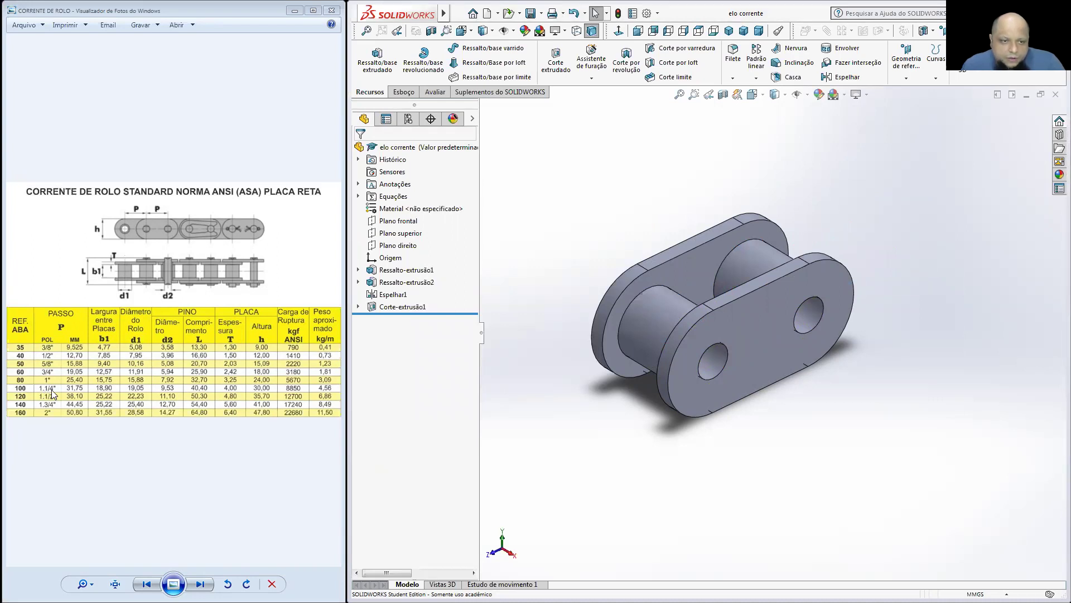
# Set the global variable TAMANHO to 1.25 in the part's equations and apply the change
pyautogui.rightClick(394, 208)
pyautogui.click(515, 205)
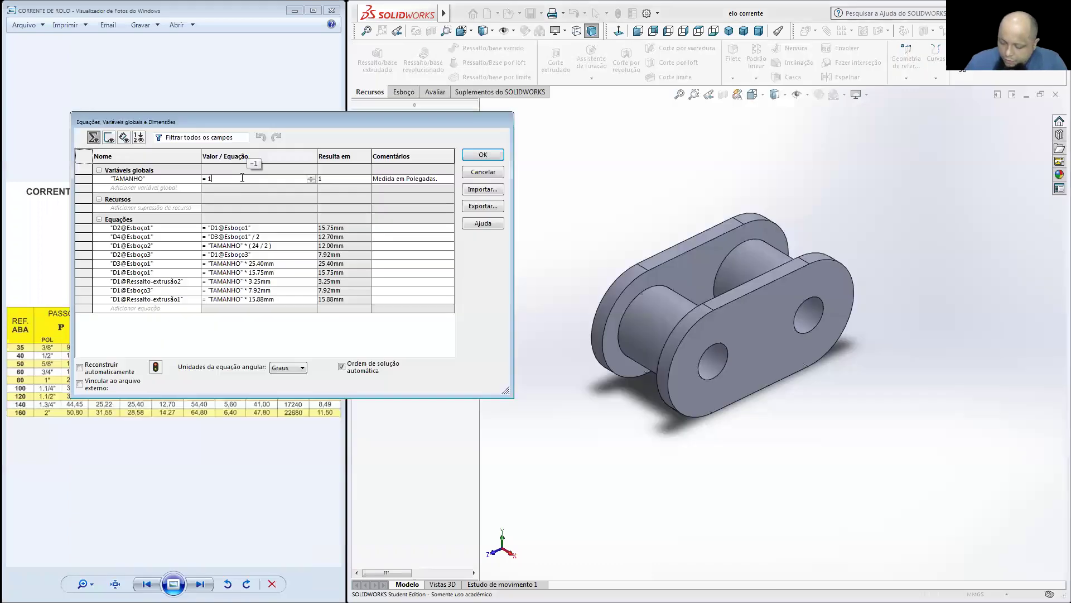
pyautogui.write(',25')
pyautogui.press('Tab')
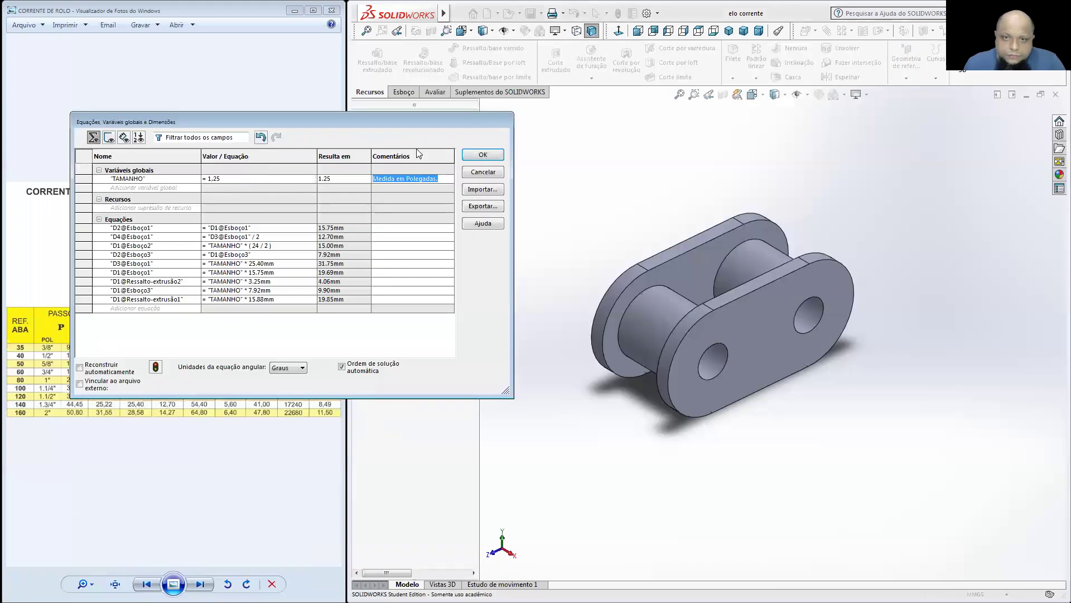
pyautogui.click(478, 154)
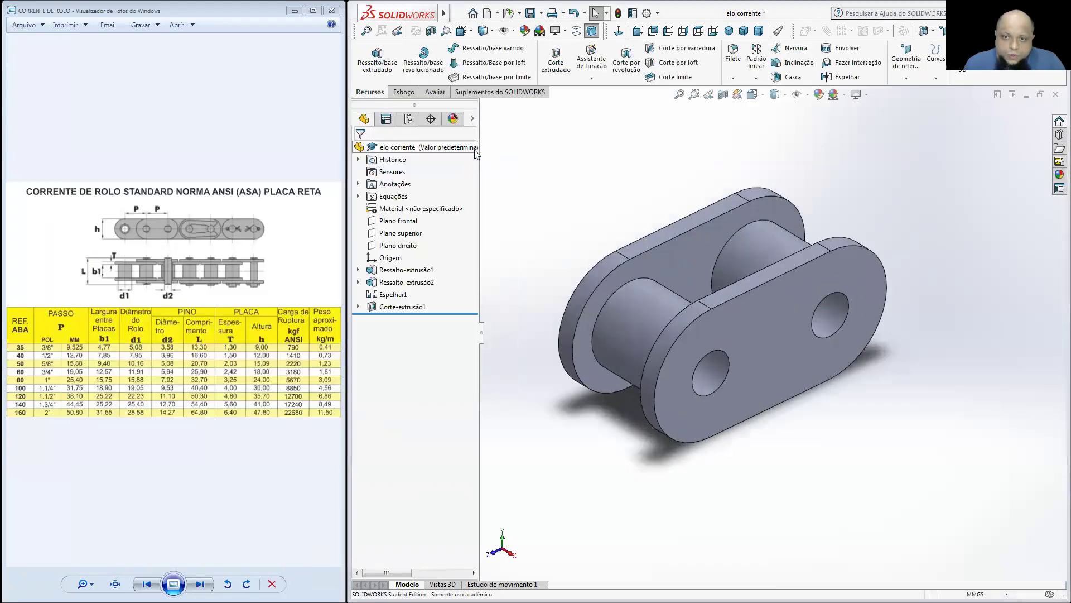
# Show the roller extrusion's dimensions and compare the pitch, roller diameter and inner width with the 1.1/4" row of the chain table
pyautogui.doubleClick(664, 310)
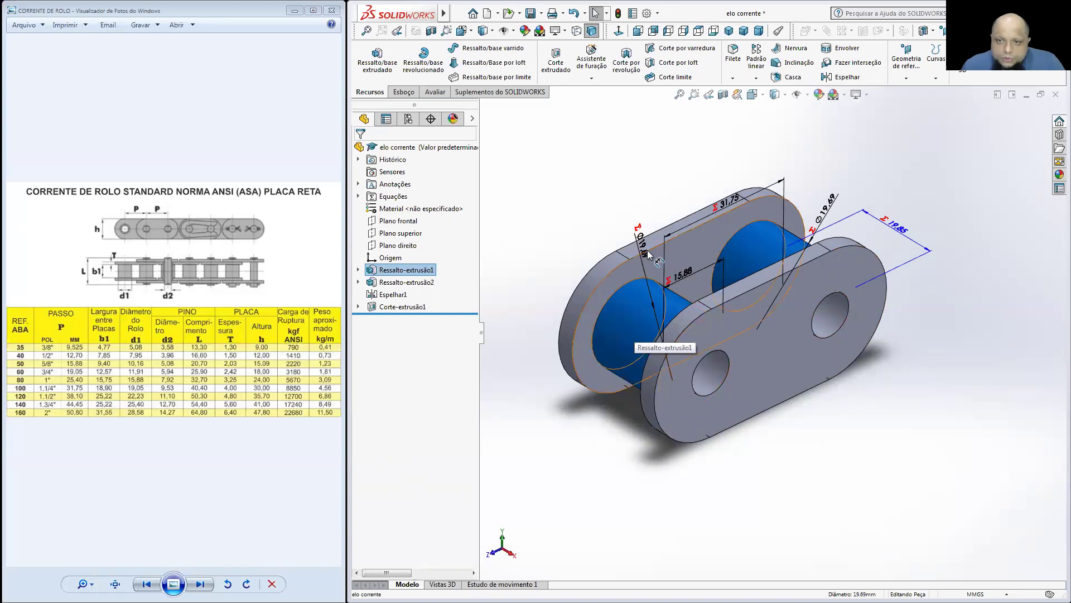
pyautogui.moveTo(579, 167); pyautogui.dragTo(576, 165, button='middle')
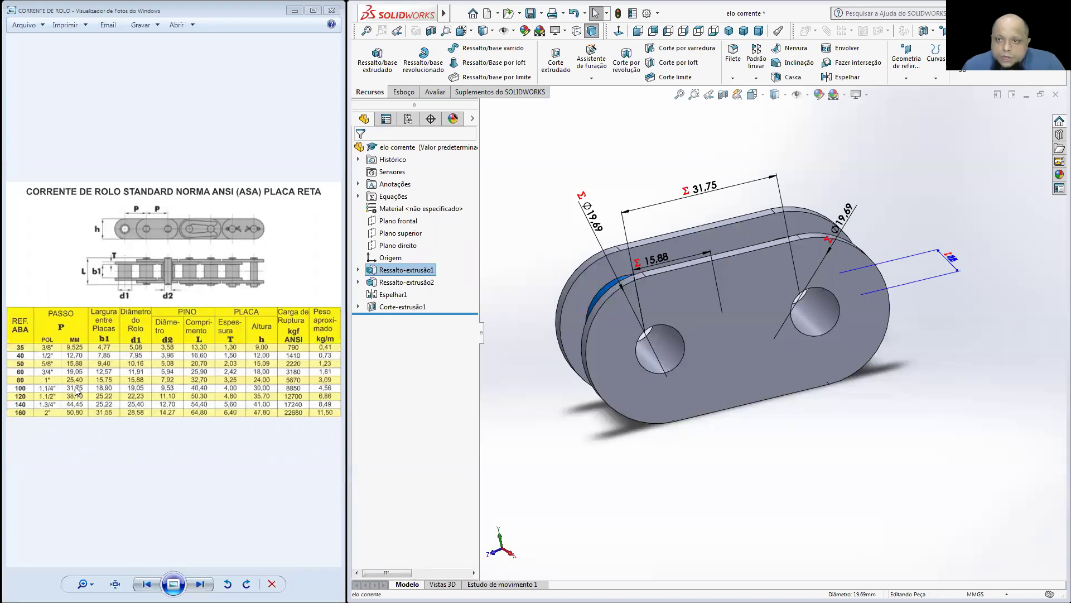
pyautogui.moveTo(849, 269); pyautogui.dragTo(868, 314, button='middle')
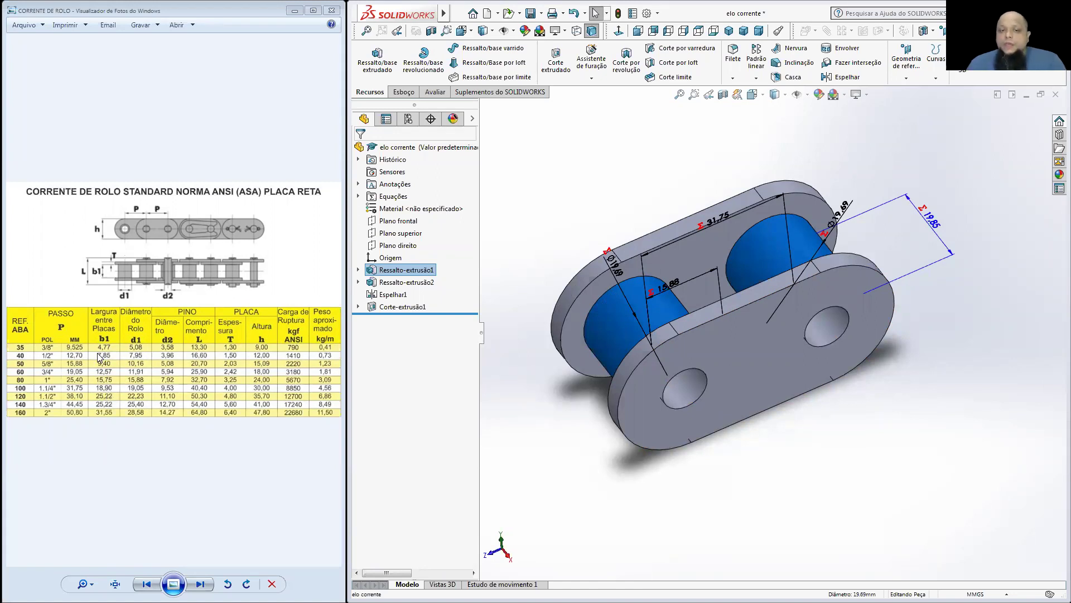
pyautogui.scroll(4, 885, 351)
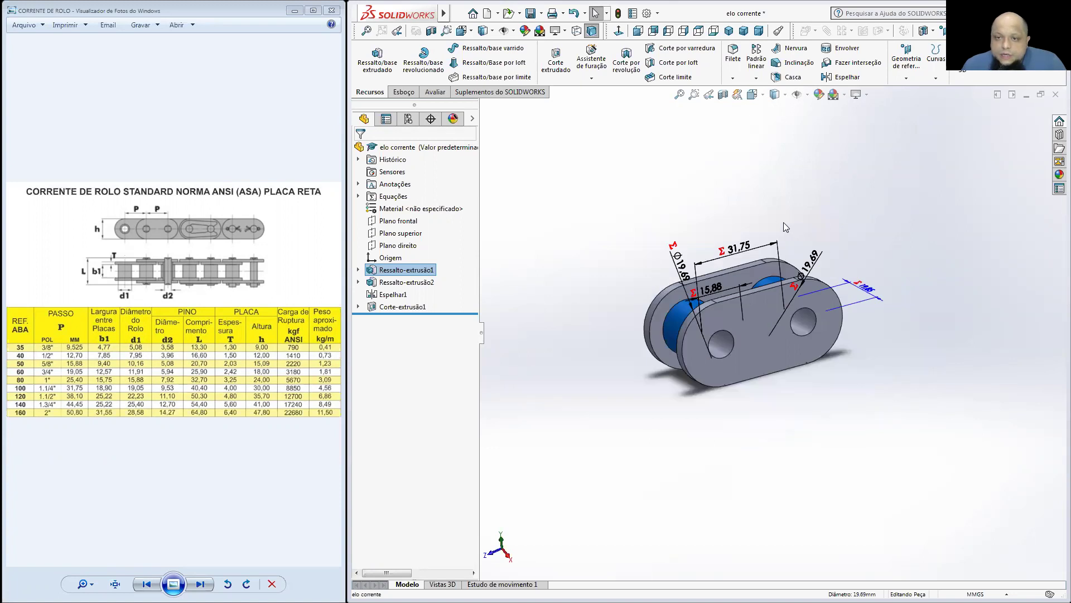
pyautogui.click(782, 222)
pyautogui.moveTo(781, 225); pyautogui.dragTo(764, 250, button='middle')
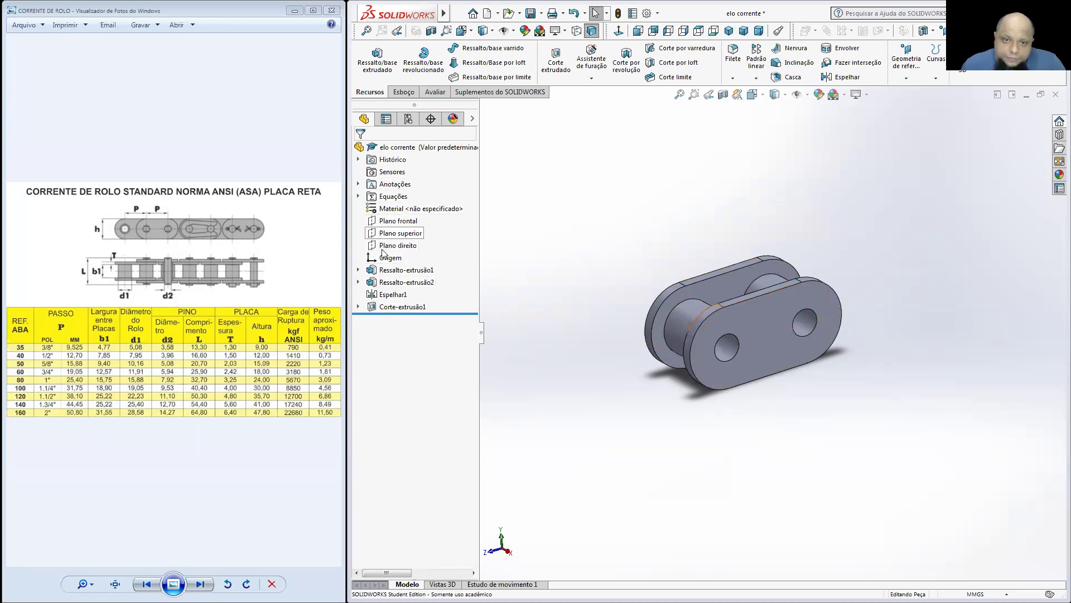
# Open the part's equations and look at exporting them as an external text file, without saving one
pyautogui.rightClick(385, 200)
pyautogui.click(404, 205)
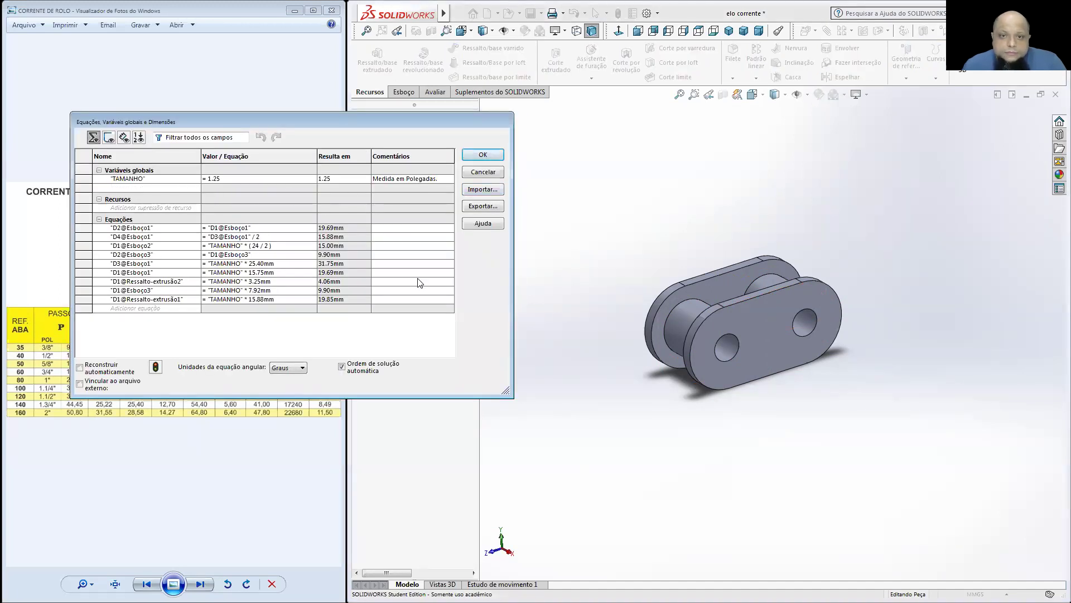
pyautogui.click(480, 208)
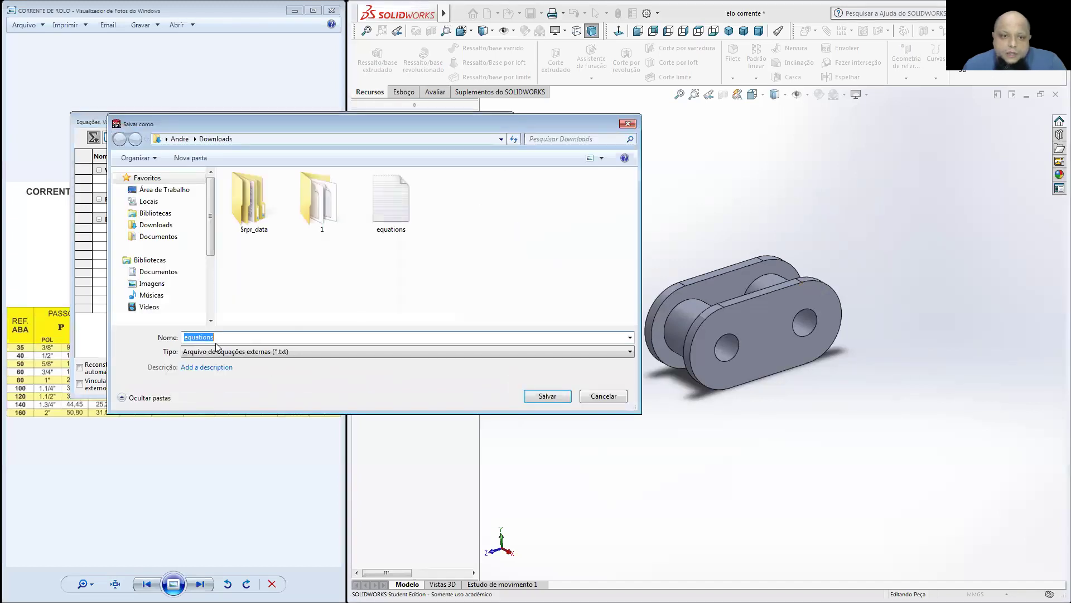
pyautogui.click(265, 352)
pyautogui.click(262, 350)
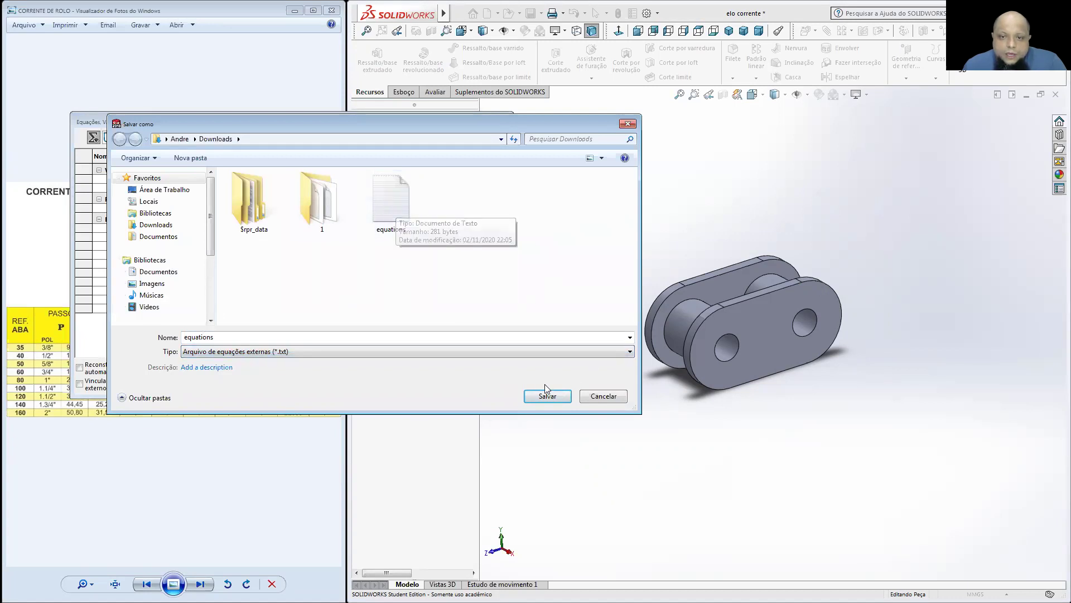
pyautogui.click(598, 396)
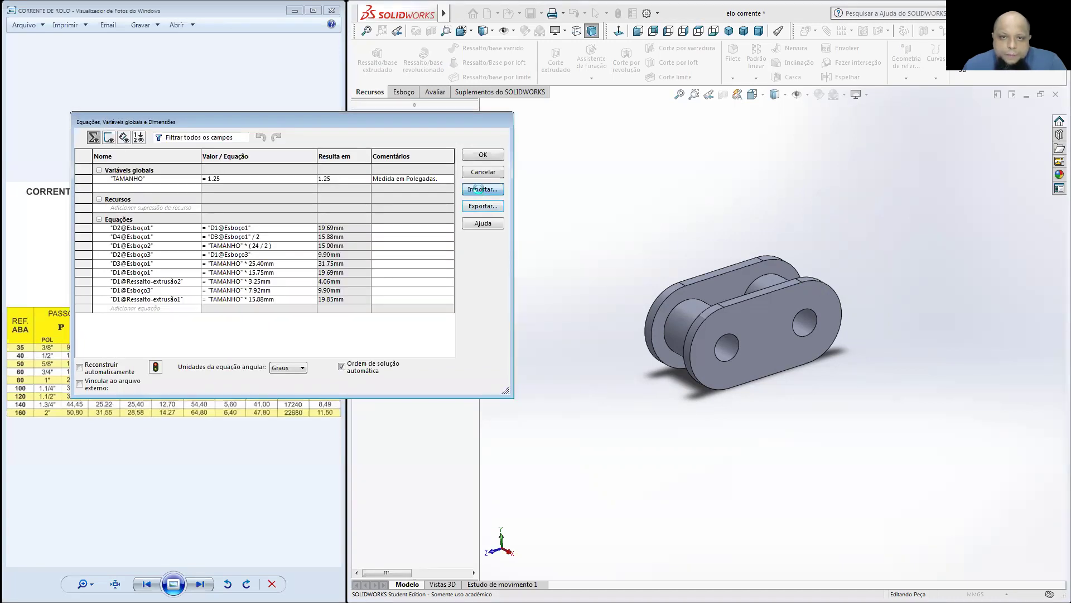
# Look at importing equations, browsing the Downloads folder with the All Files and external equation file filters, without importing anything
pyautogui.click(480, 193)
pyautogui.click(537, 379)
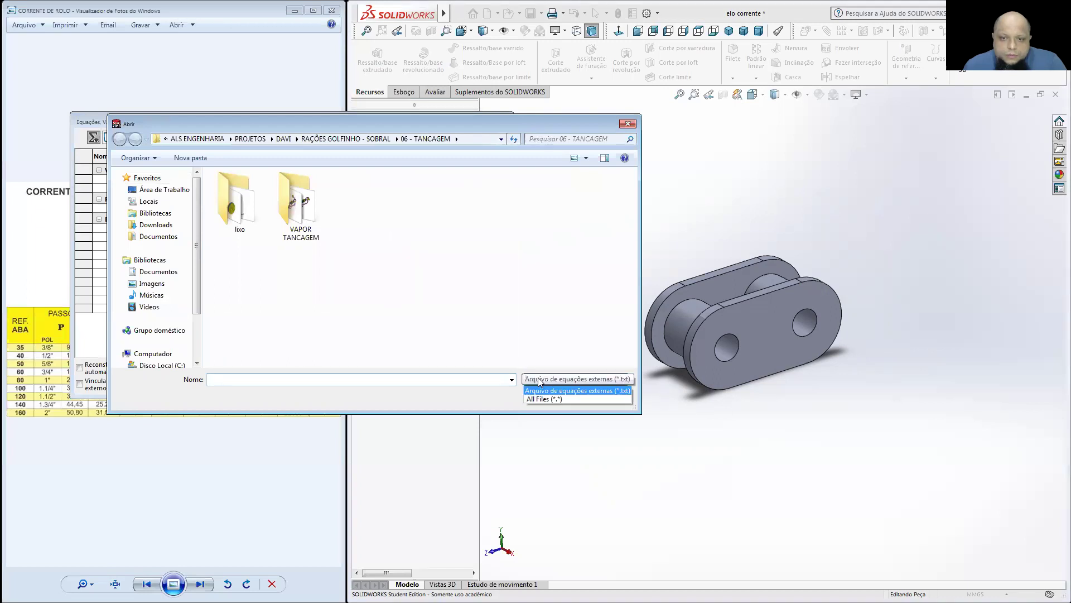
pyautogui.click(555, 398)
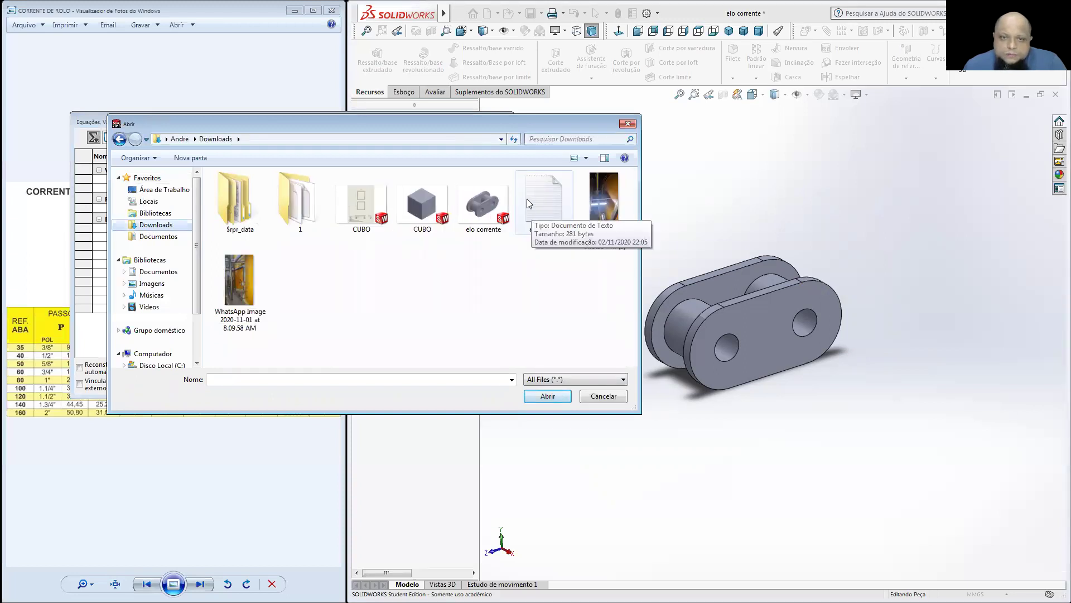
pyautogui.click(575, 379)
pyautogui.click(568, 390)
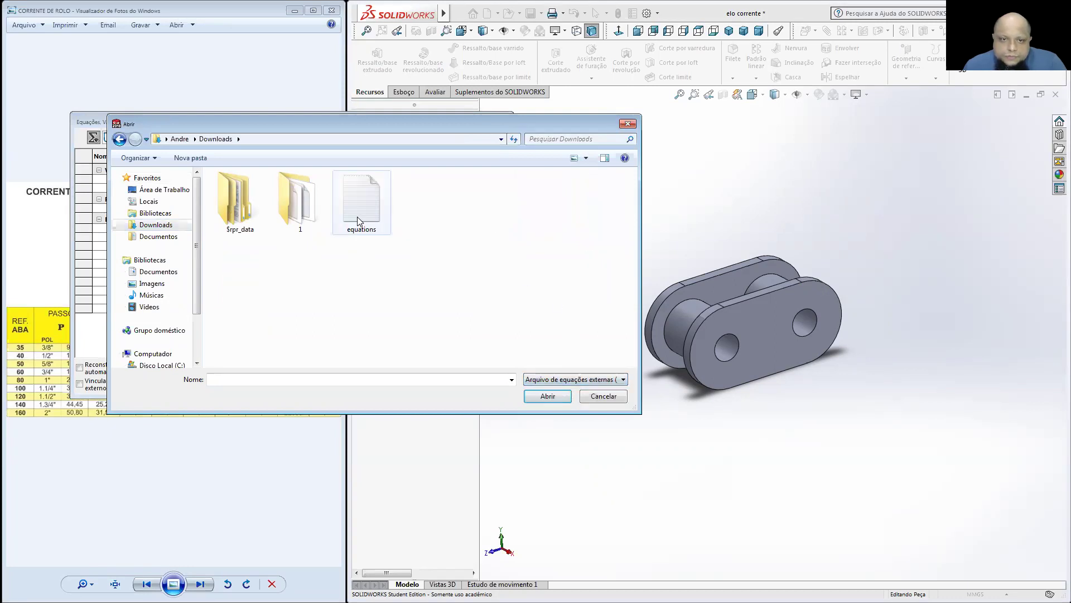
pyautogui.click(629, 125)
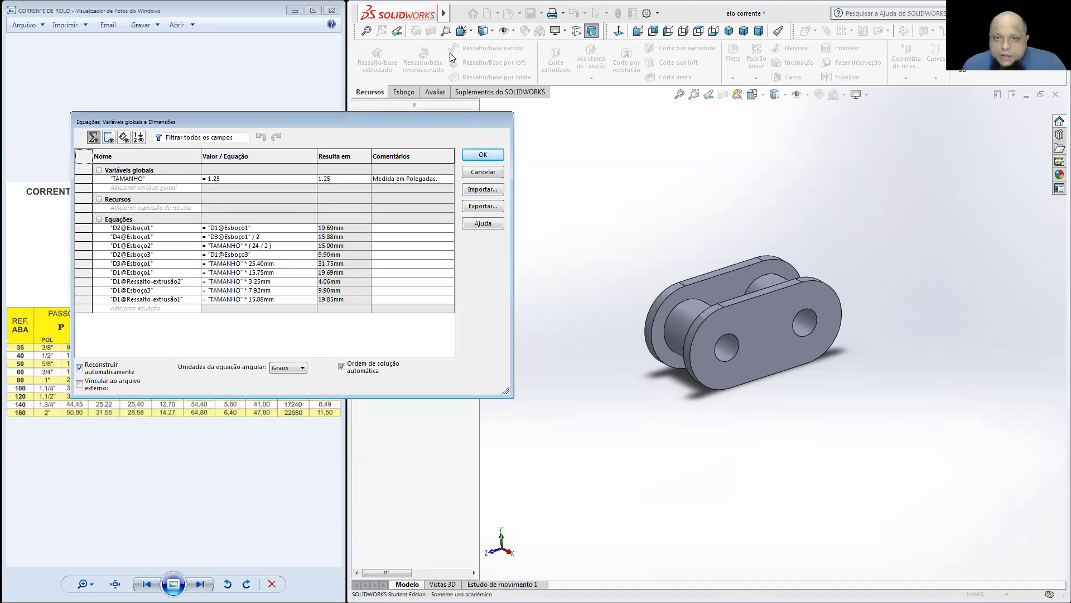
# Set the global variable TAMANHO to 1 with automatic rebuild turned on and apply the equations
pyautogui.moveTo(224, 177); pyautogui.dragTo(215, 175)
pyautogui.press('BackSpace')
pyautogui.press('BackSpace')
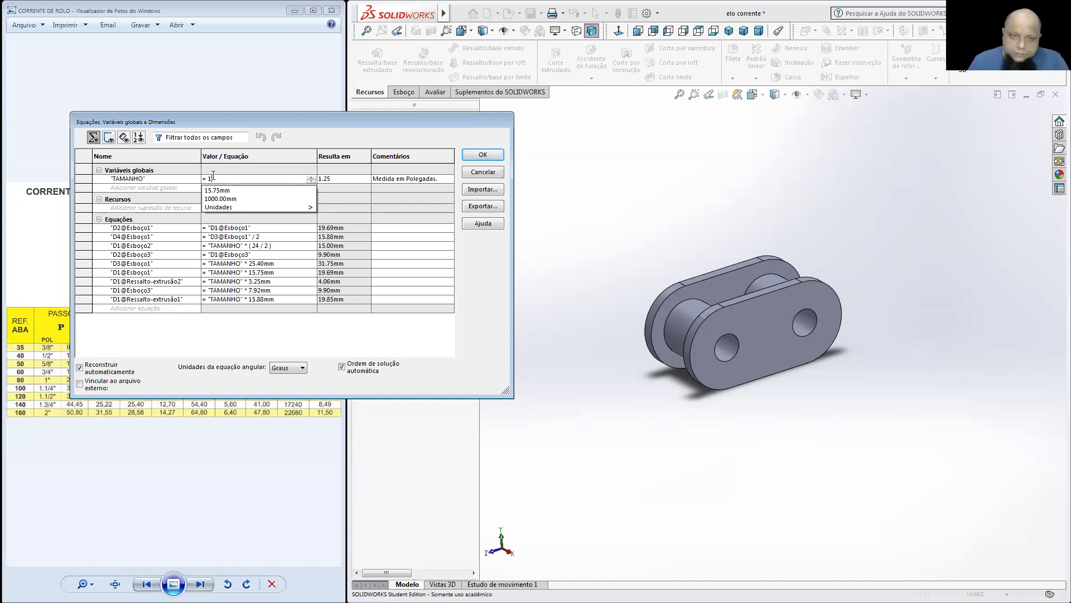
pyautogui.press('Return')
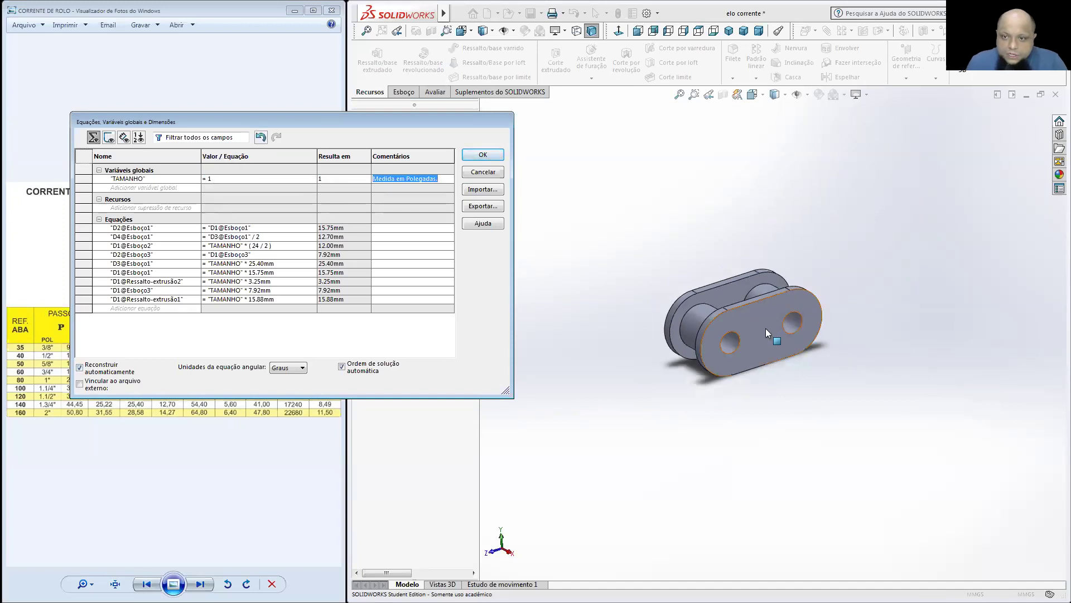
pyautogui.click(80, 367)
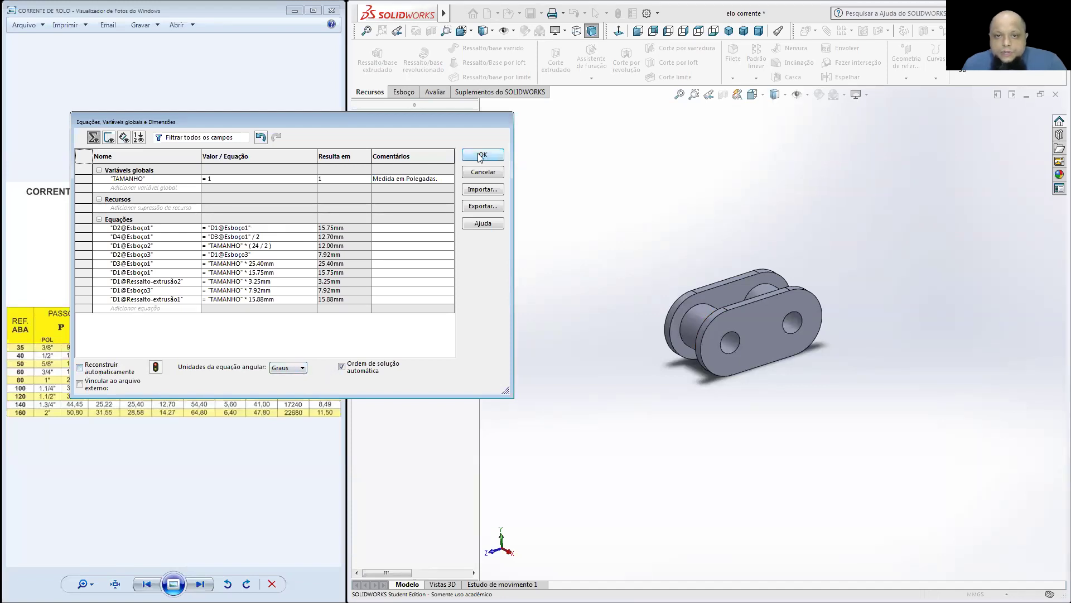
pyautogui.click(80, 368)
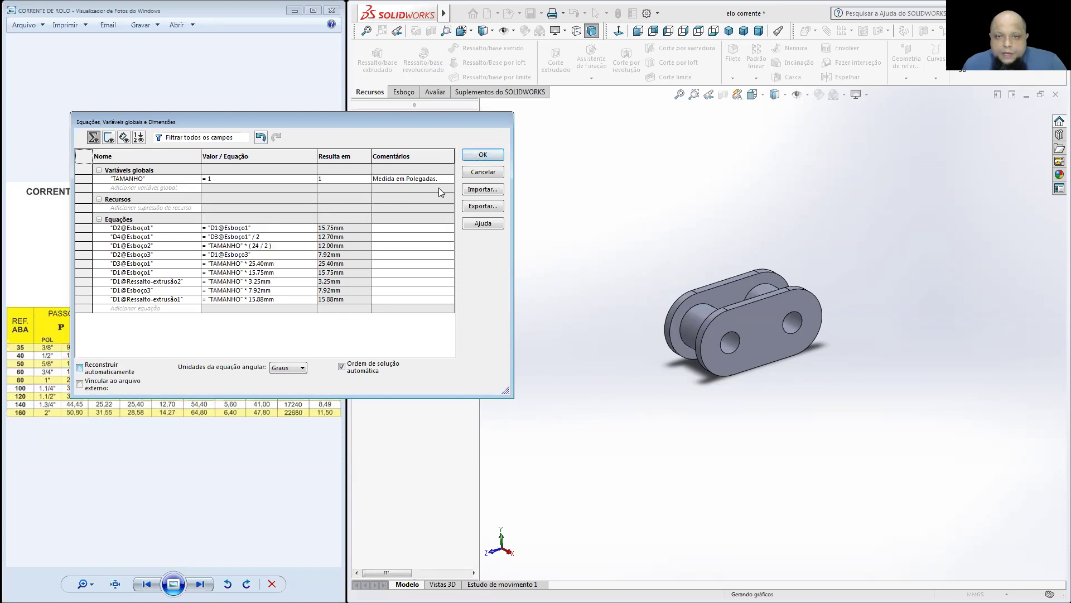
pyautogui.click(480, 155)
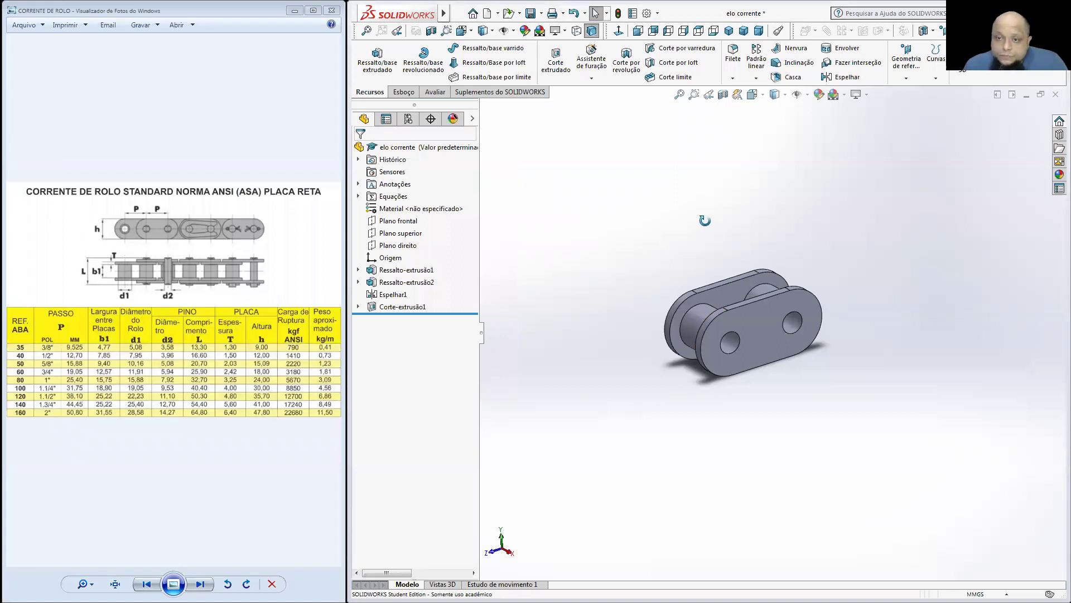
# Orient the view normal to the outer plate's face and save the chain link part
pyautogui.scroll(-5, 765, 327)
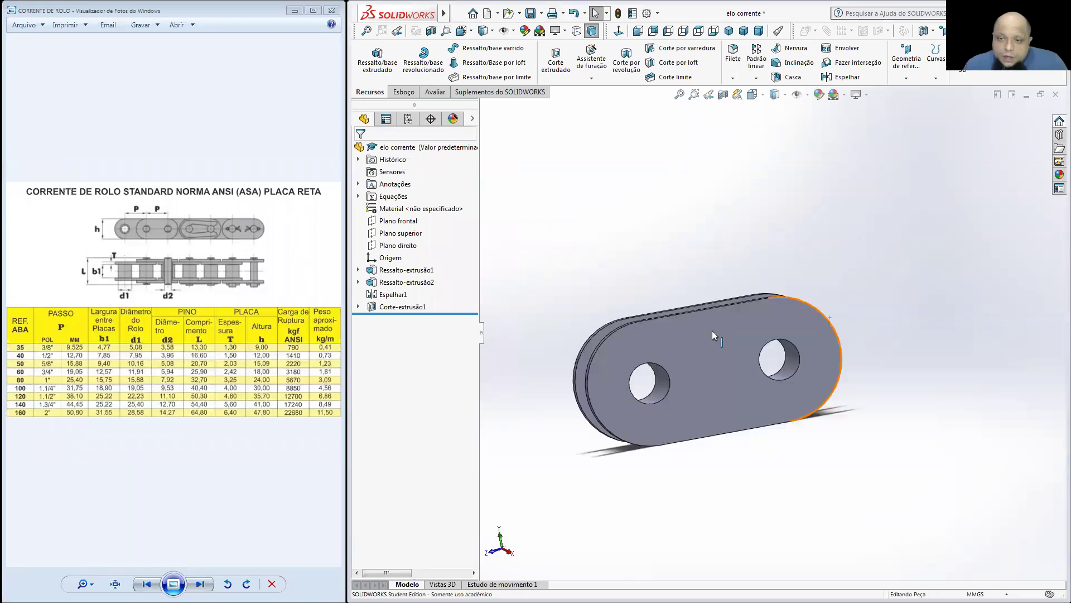
pyautogui.rightClick(683, 347)
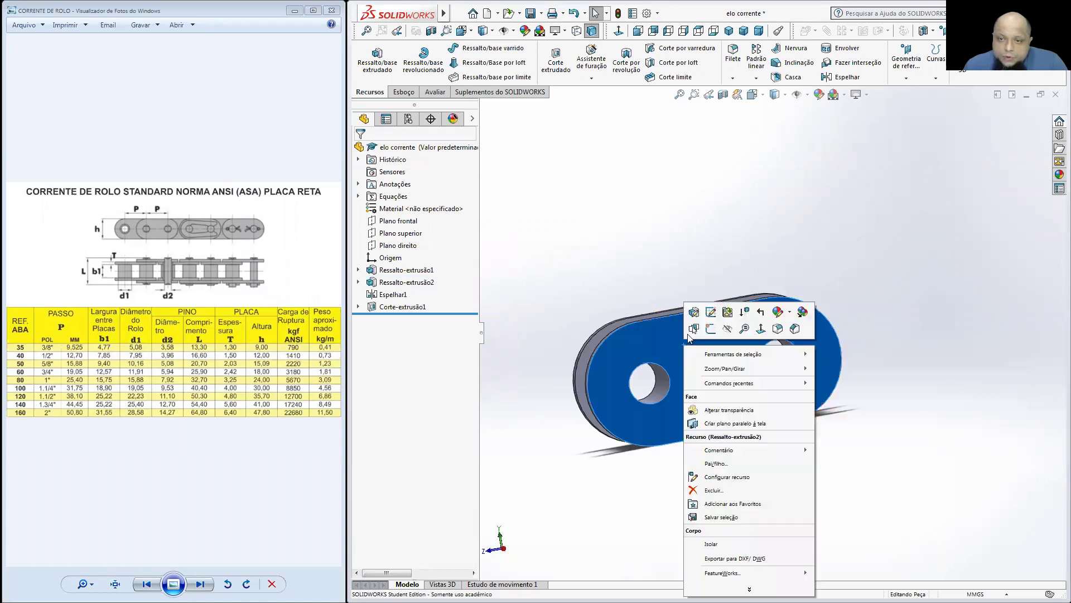
pyautogui.click(760, 330)
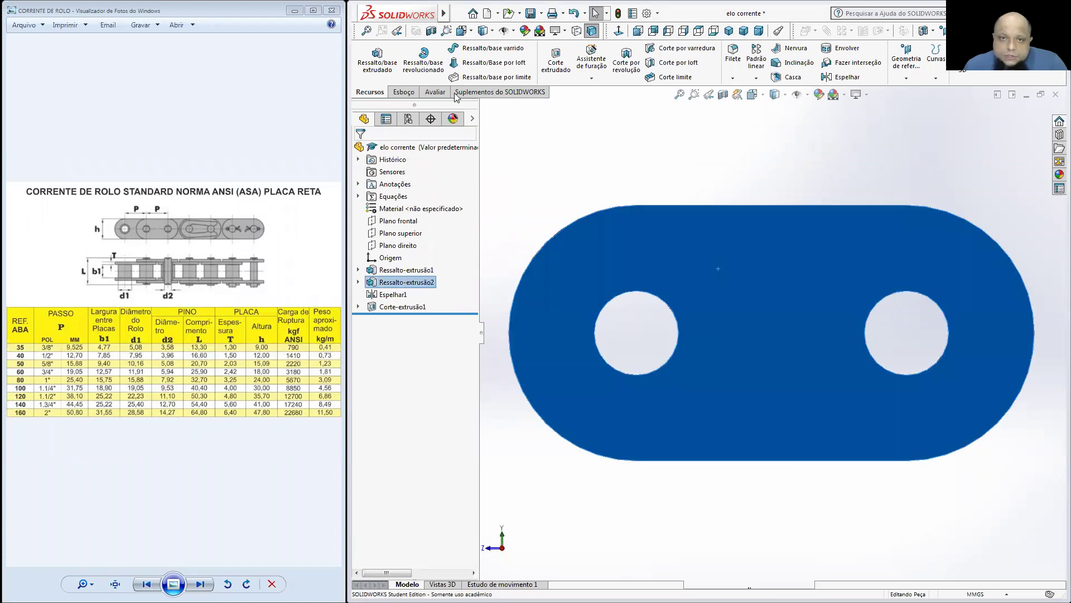
pyautogui.click(402, 91)
pyautogui.scroll(-5, 699, 226)
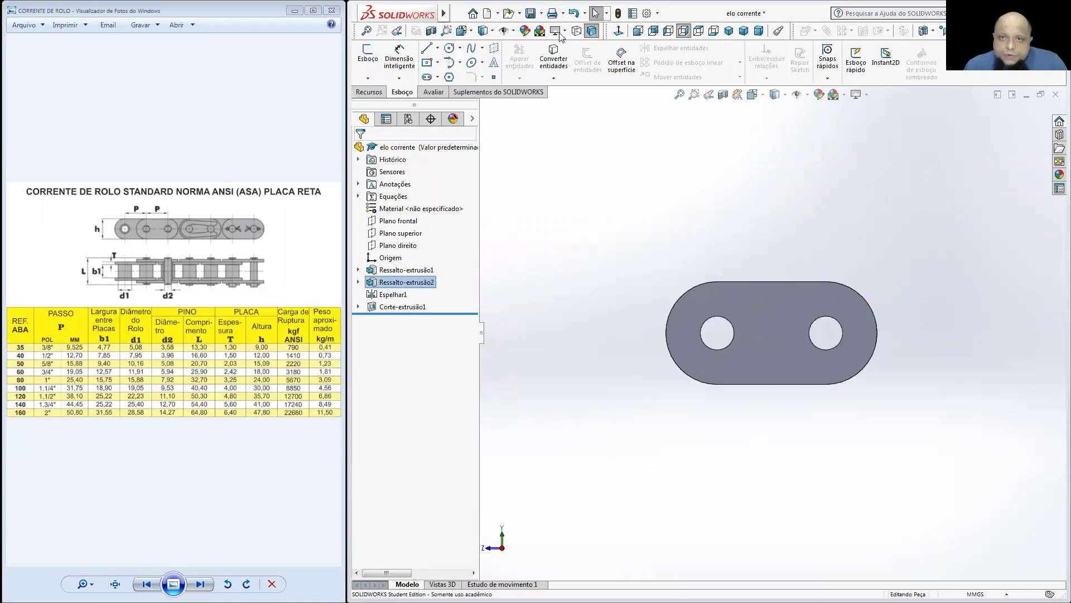
pyautogui.click(531, 14)
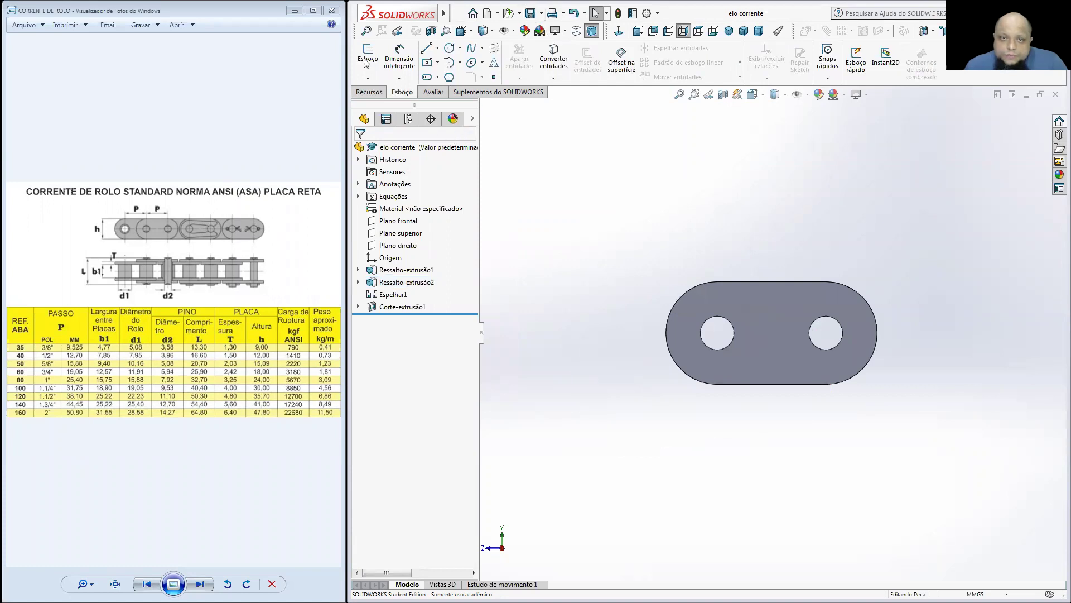
# Close the chain table picture, maximize the modelling window and close the chain link part
pyautogui.click(332, 11)
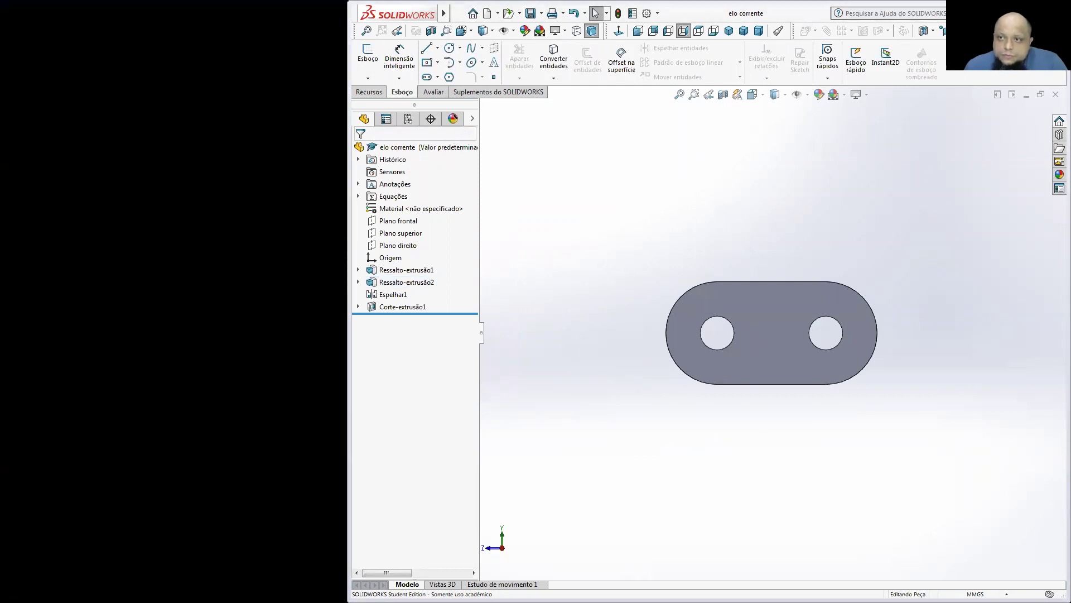
pyautogui.click(1042, 12)
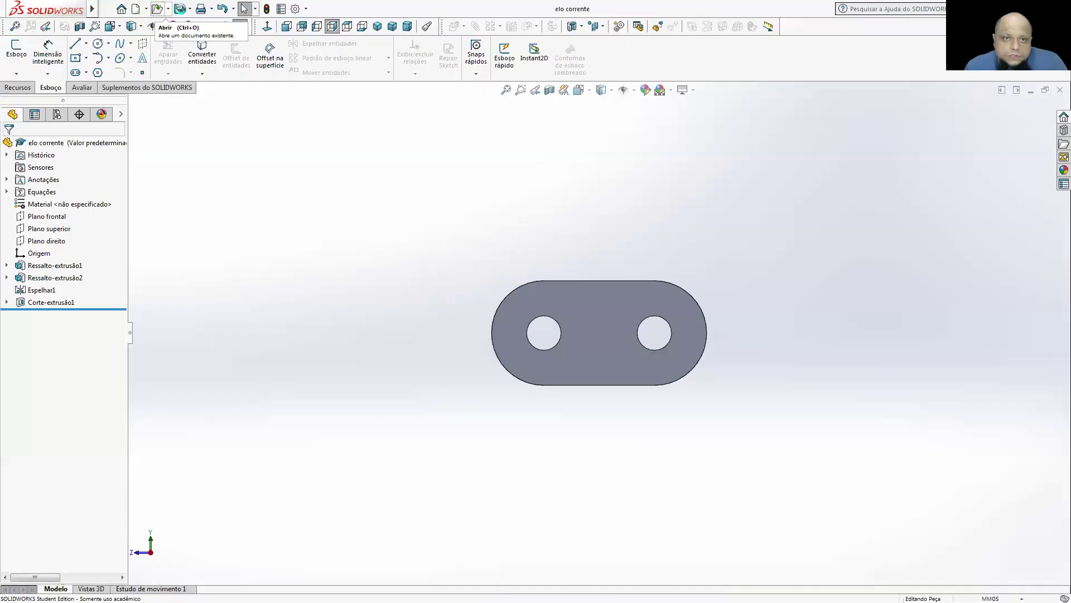
pyautogui.click(1058, 88)
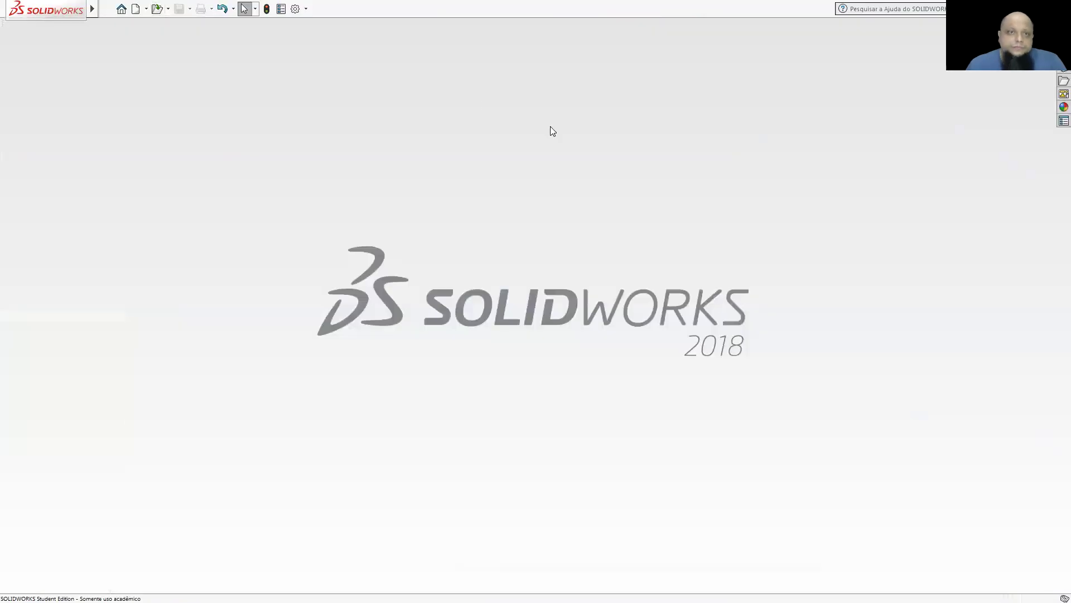
# Create a new part document and show it in isometric view
pyautogui.click(135, 9)
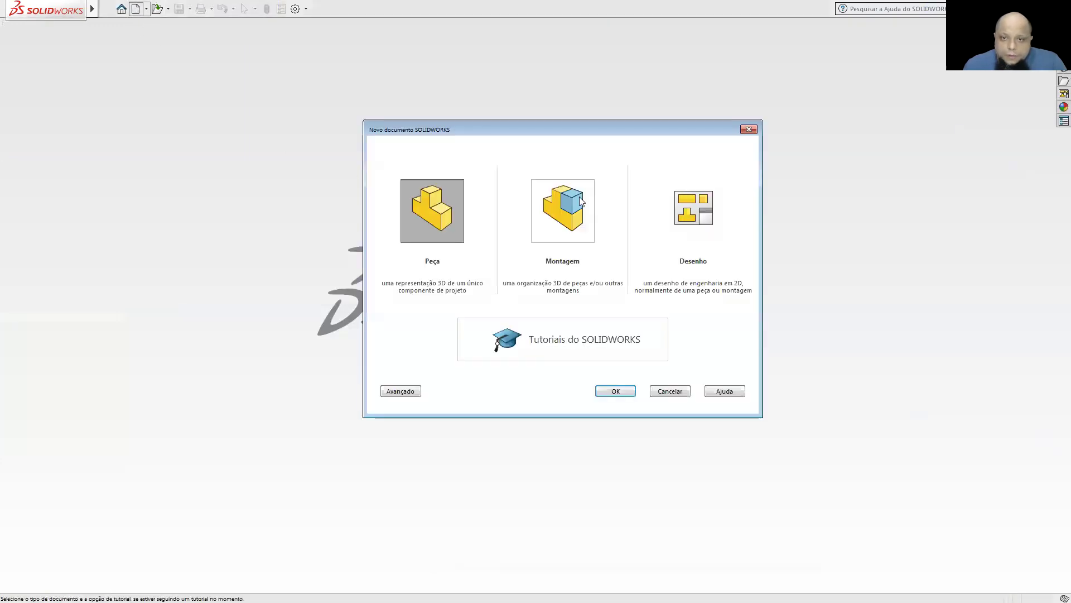
pyautogui.click(616, 391)
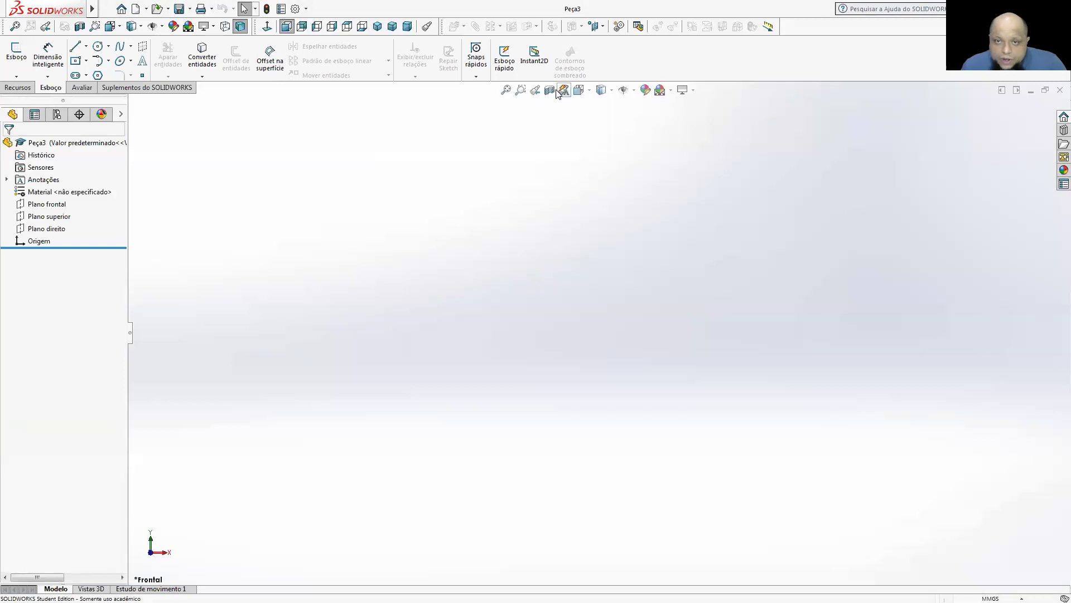
pyautogui.click(577, 93)
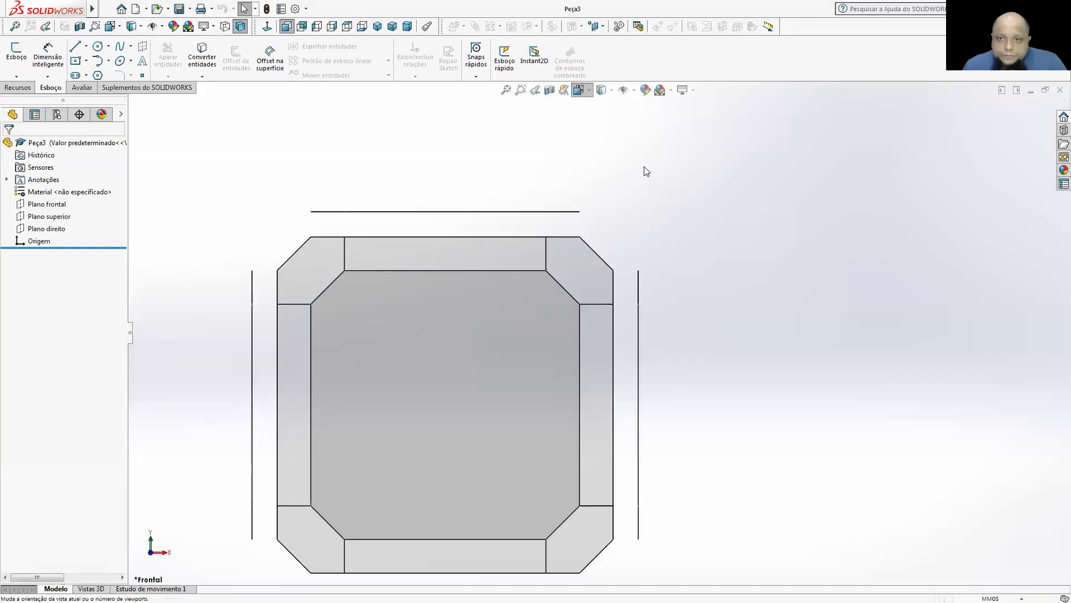
pyautogui.click(640, 125)
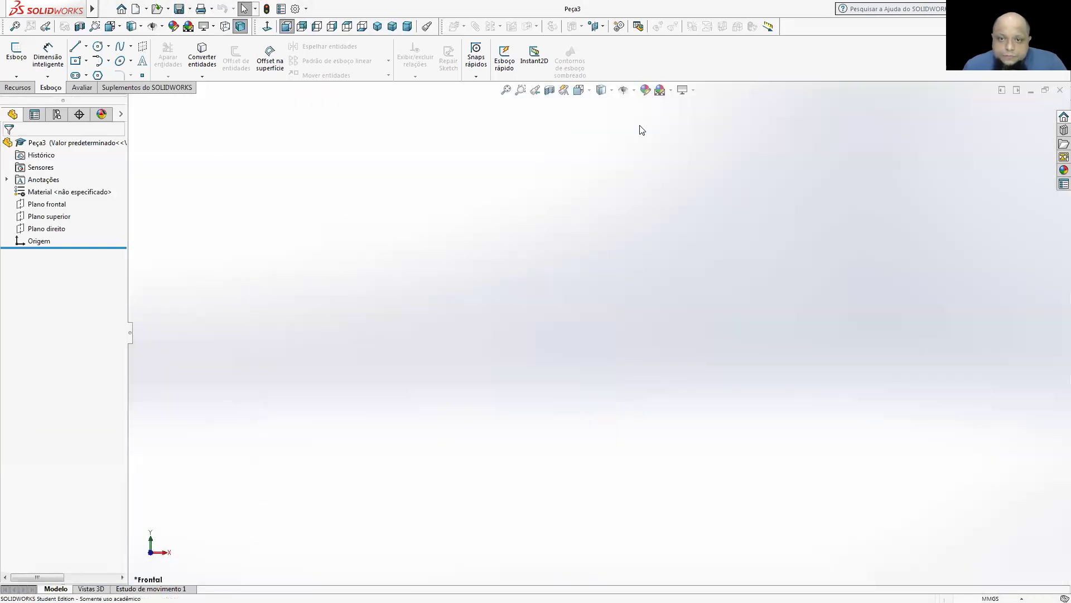
pyautogui.click(18, 87)
pyautogui.hotkey('ctrl', '7')
pyautogui.click(41, 89)
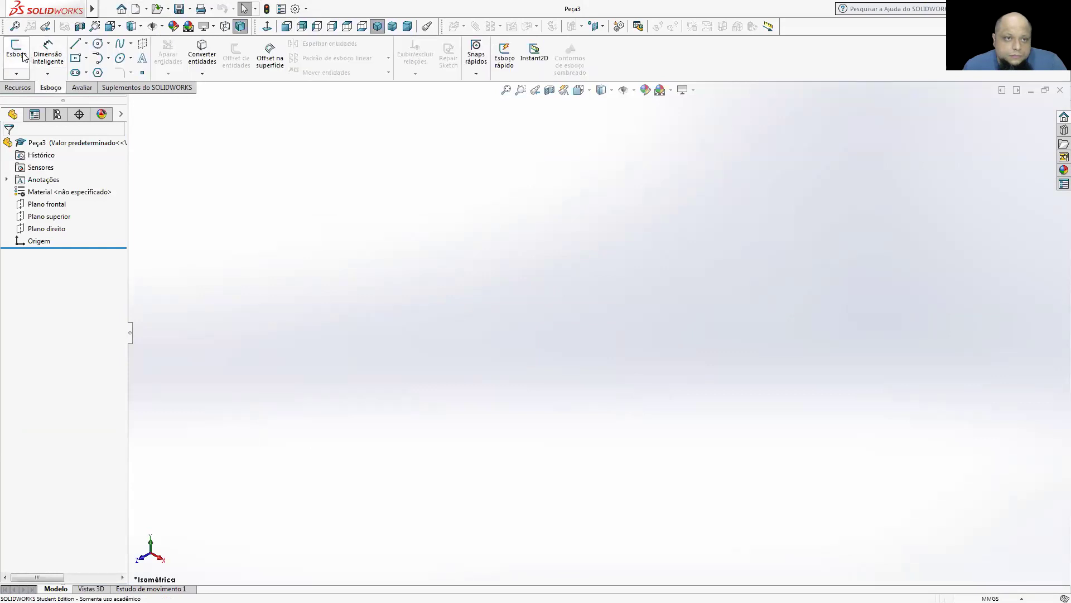
# Start a sketch on the right plane and draw a circle about 72 mm in diameter centred on the origin
pyautogui.click(23, 55)
pyautogui.click(670, 229)
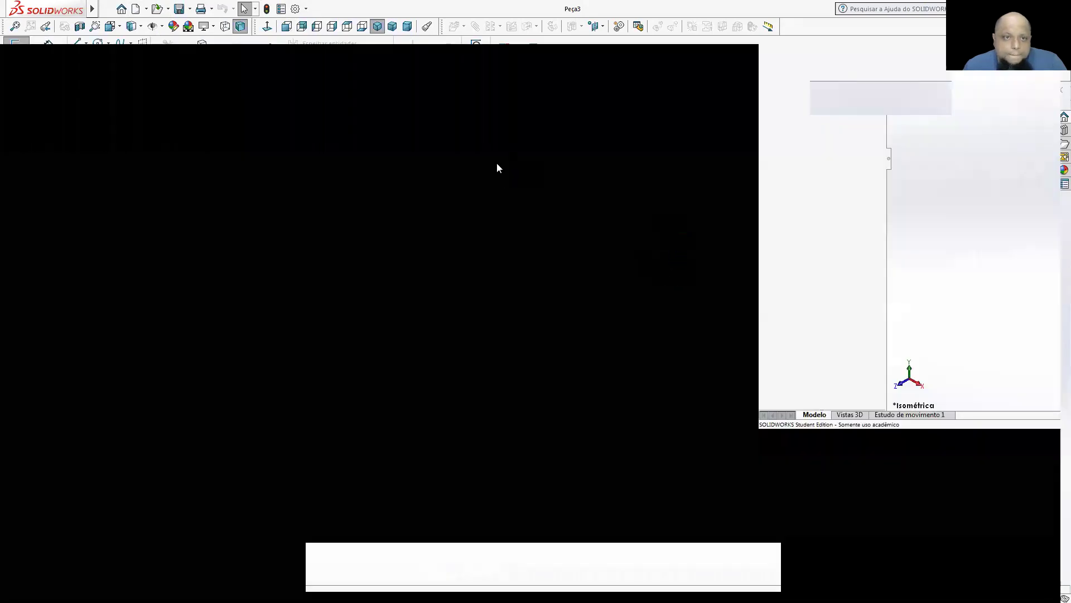
pyautogui.click(99, 44)
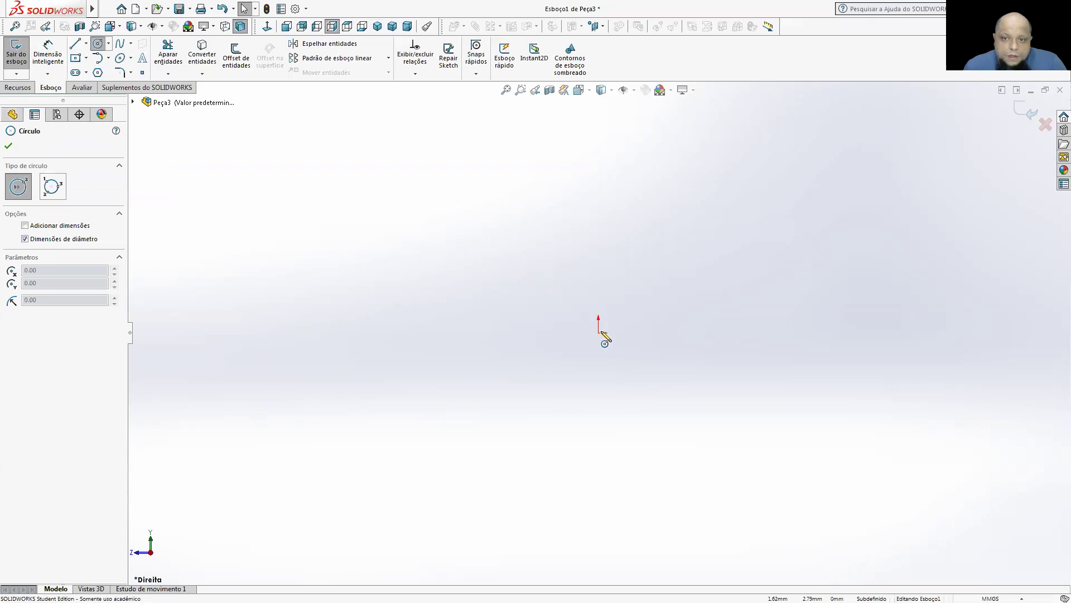
pyautogui.click(599, 333)
pyautogui.click(710, 329)
# Dimension the circle's diameter and set it to 5 mm
pyautogui.click(48, 54)
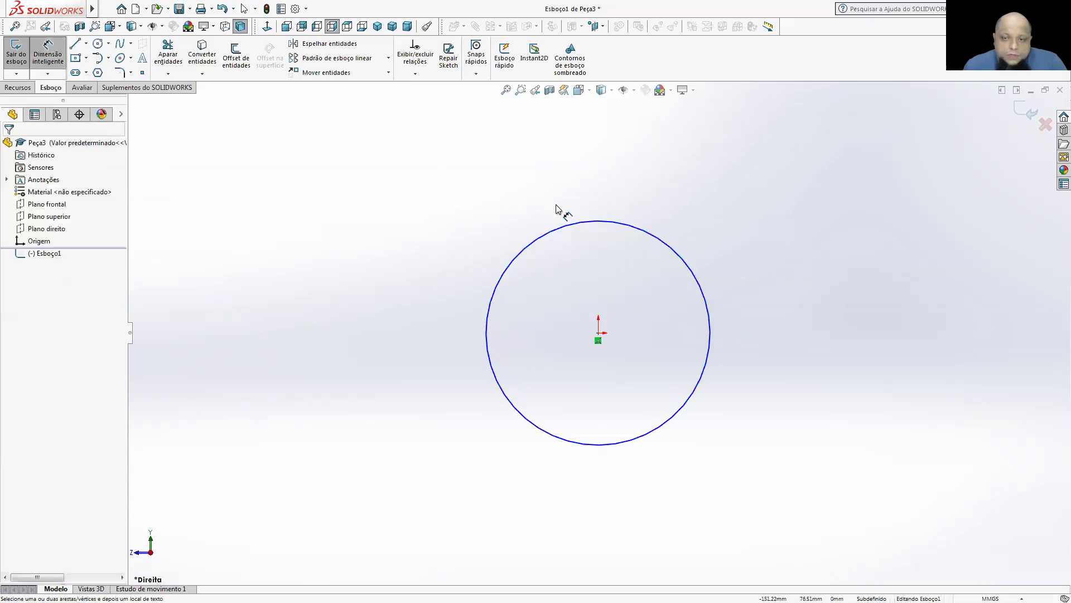
pyautogui.click(589, 222)
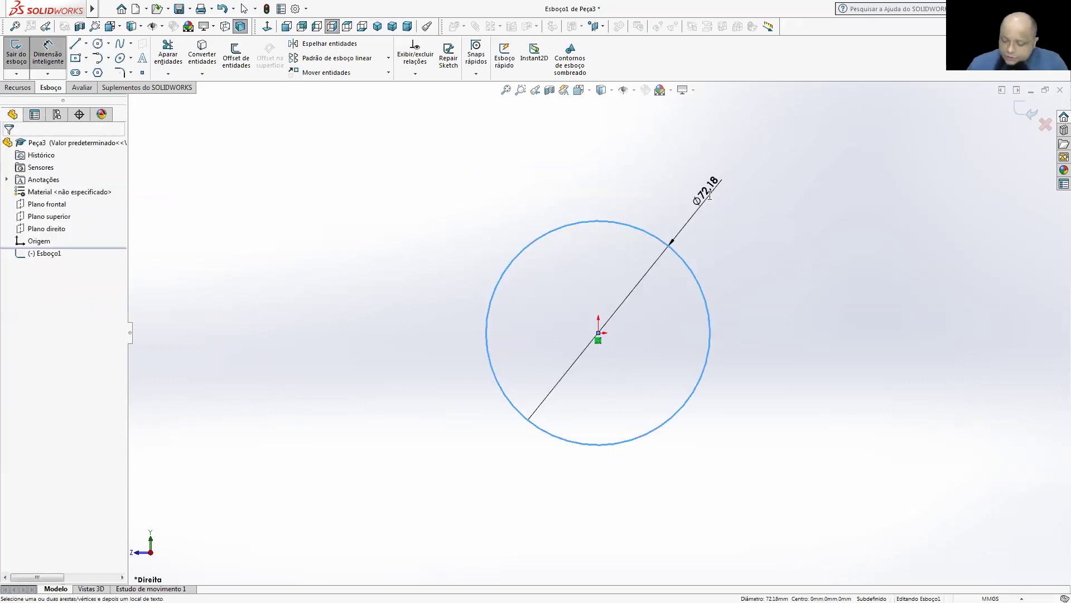
pyautogui.click(711, 199)
pyautogui.write('5')
pyautogui.press('Return')
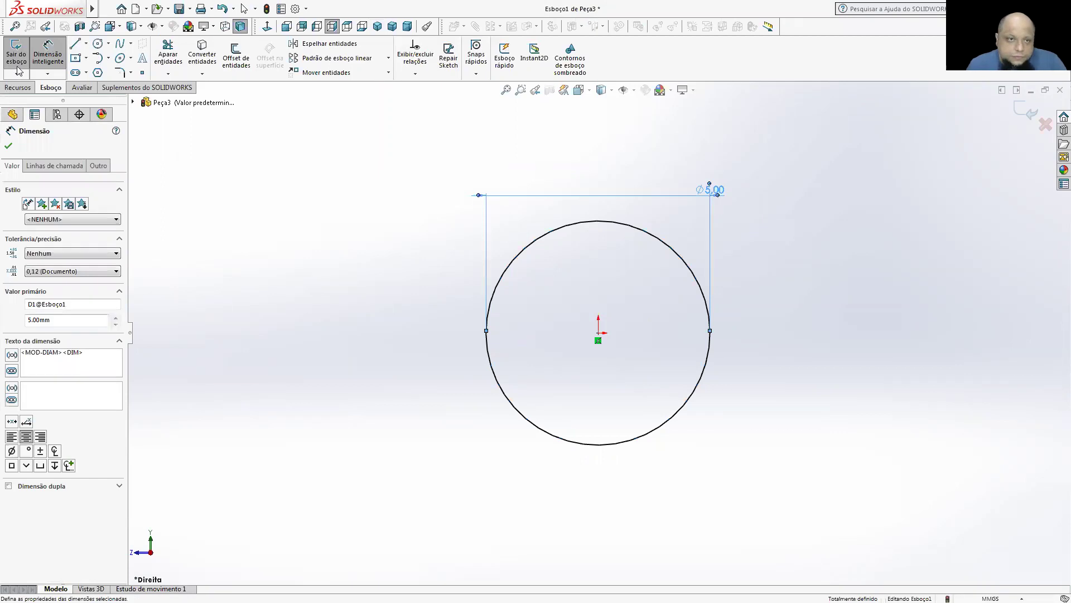
# Extrude the circle as a blind boss 10 mm deep
pyautogui.click(18, 87)
pyautogui.click(25, 56)
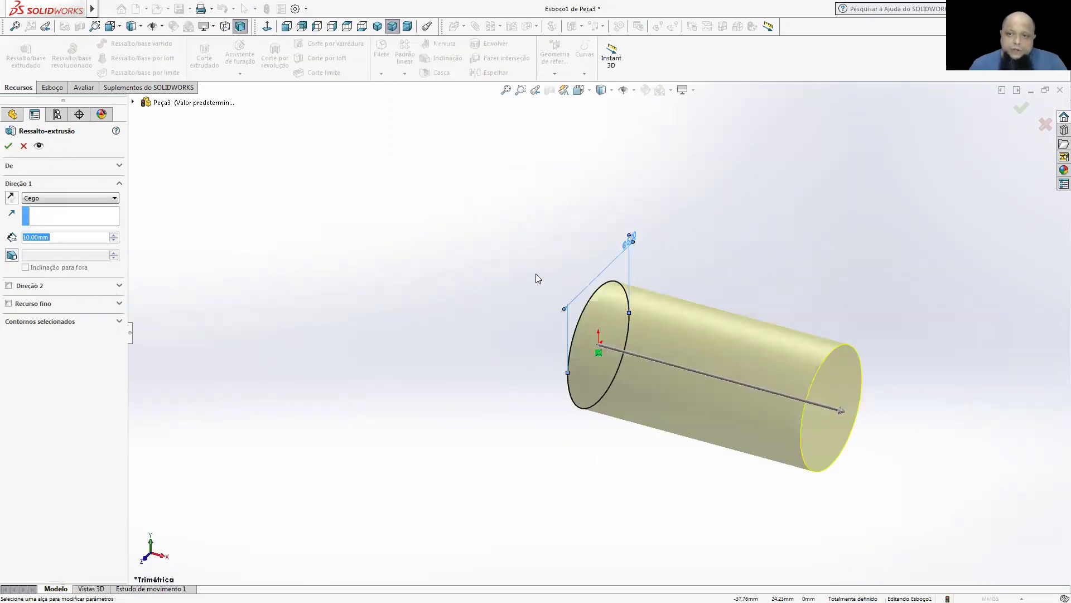
pyautogui.press('Return')
# Show the extruded cylinder's diameter and length dimensions and view them from another angle
pyautogui.scroll(6, 610, 336)
pyautogui.click(610, 336)
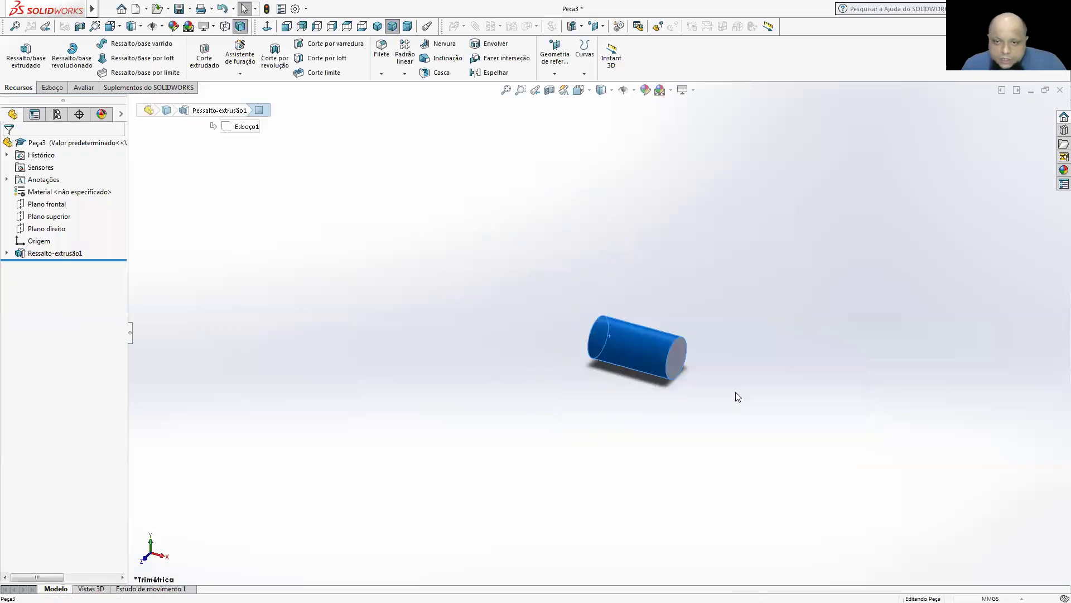
pyautogui.doubleClick(668, 364)
pyautogui.moveTo(673, 310); pyautogui.dragTo(650, 430, button='middle')
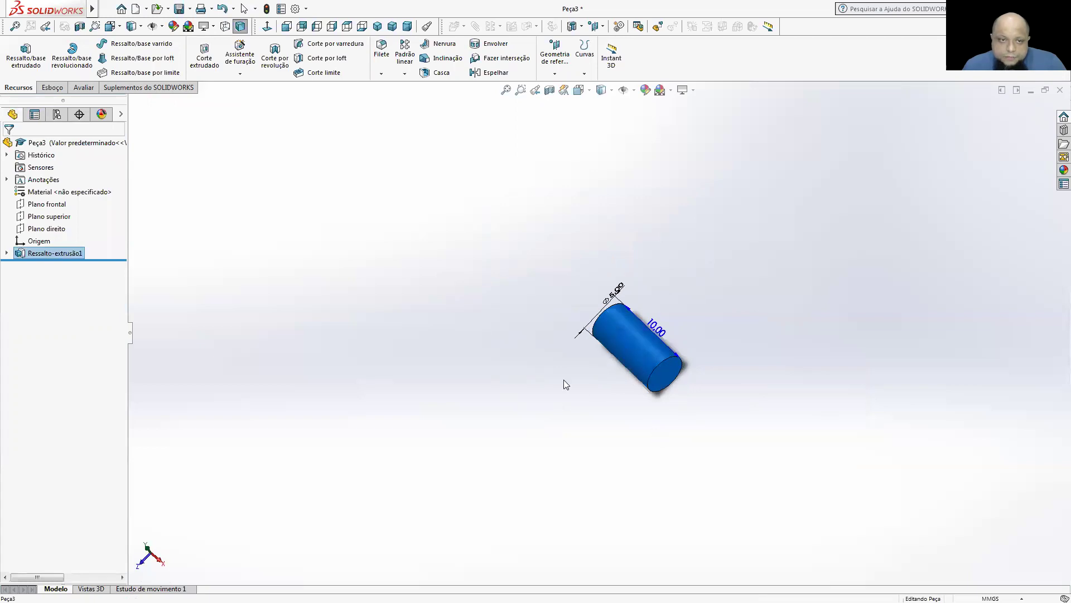
pyautogui.click(564, 384)
# Open the part's equations manager, look over its global variables, features and equations, and close it
pyautogui.rightClick(44, 180)
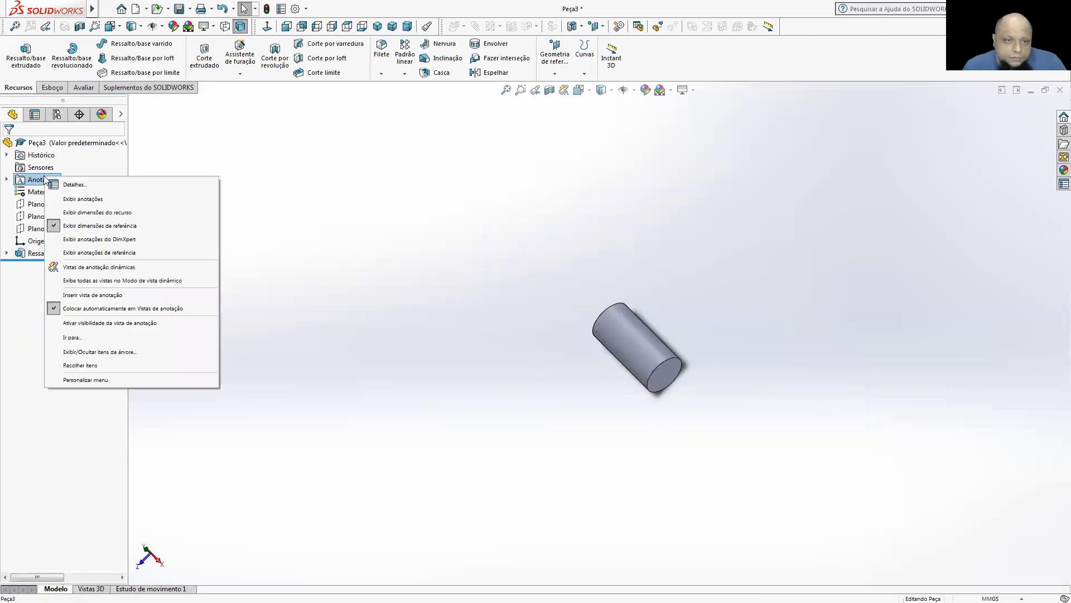
pyautogui.click(214, 162)
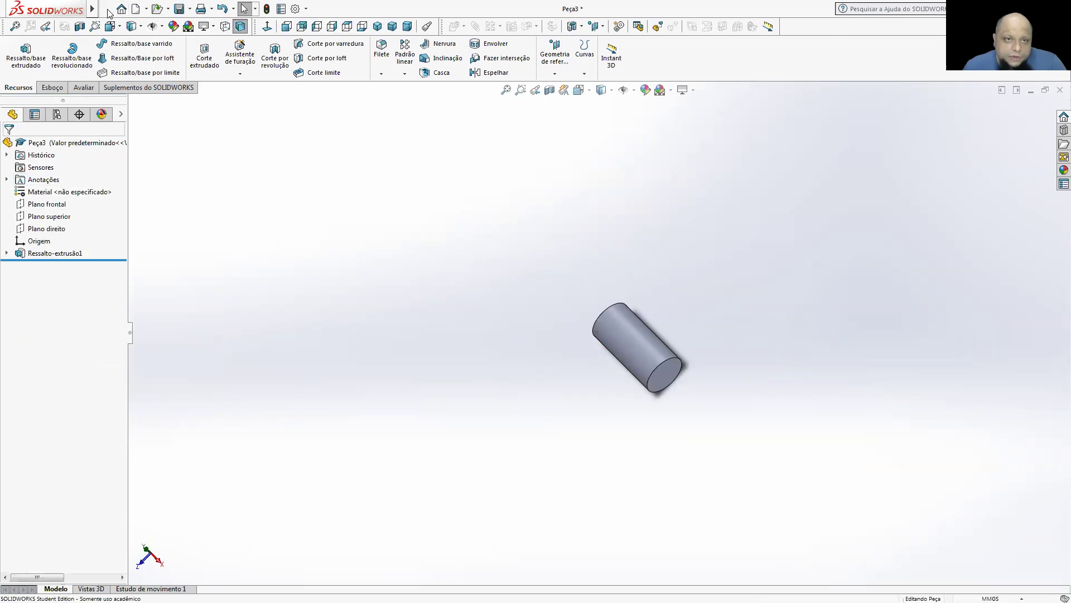
pyautogui.click(142, 8)
pyautogui.moveTo(228, 9)
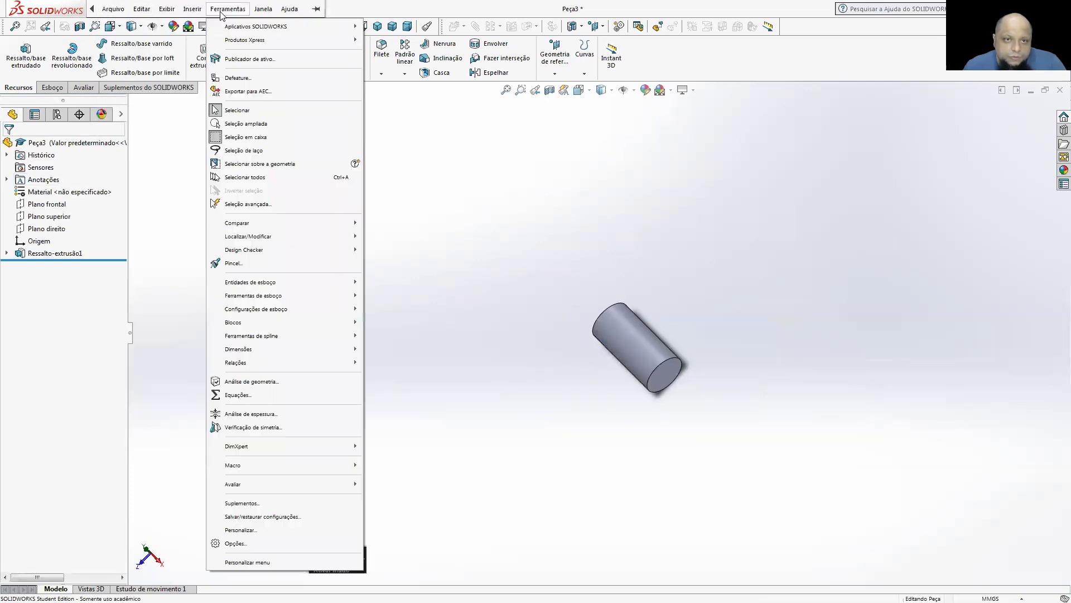
pyautogui.click(229, 393)
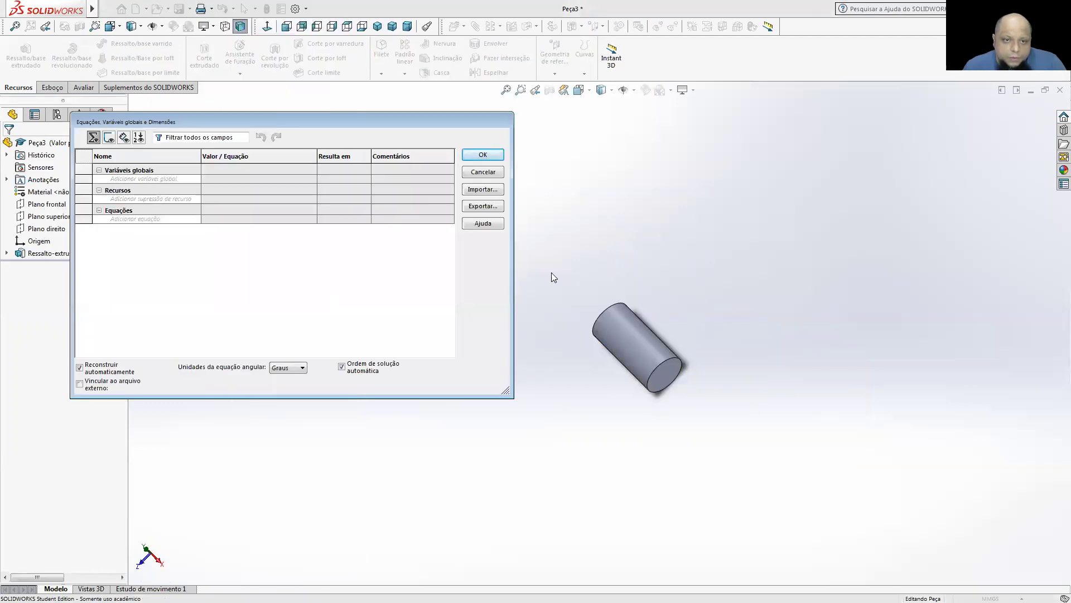
pyautogui.click(495, 155)
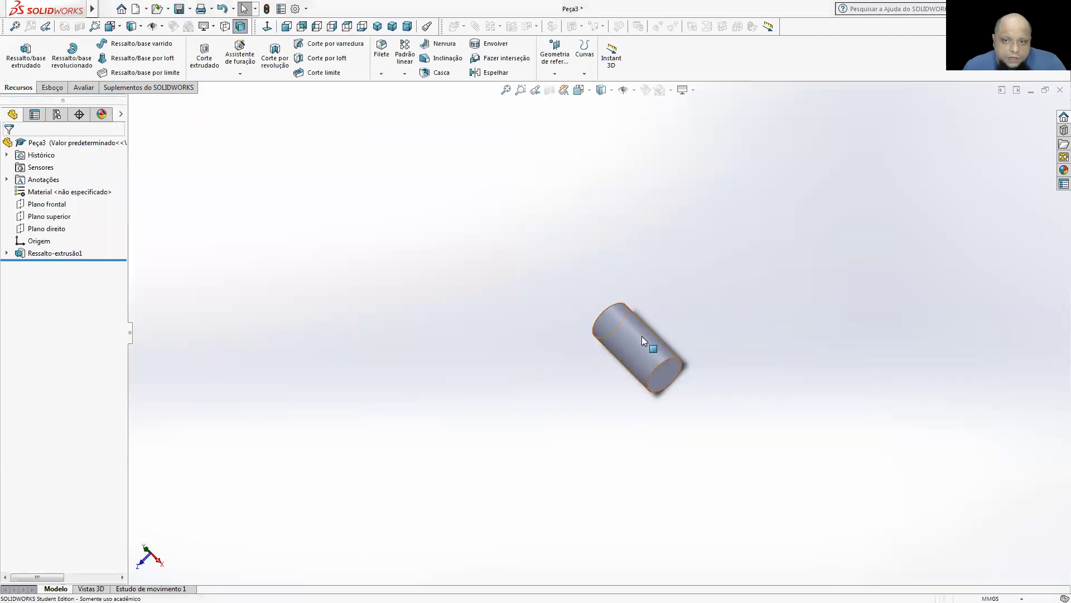
# Drive the cylinder's length by the equation =2*"D1@Esboço1", referencing the circle's diameter dimension
pyautogui.doubleClick(642, 336)
pyautogui.click(657, 329)
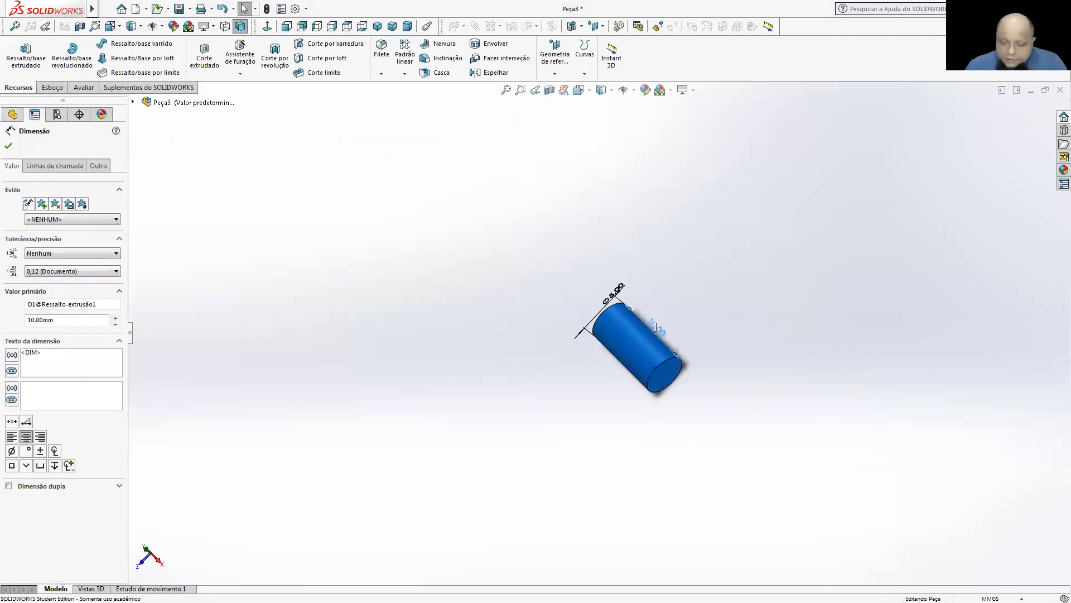
pyautogui.doubleClick(656, 329)
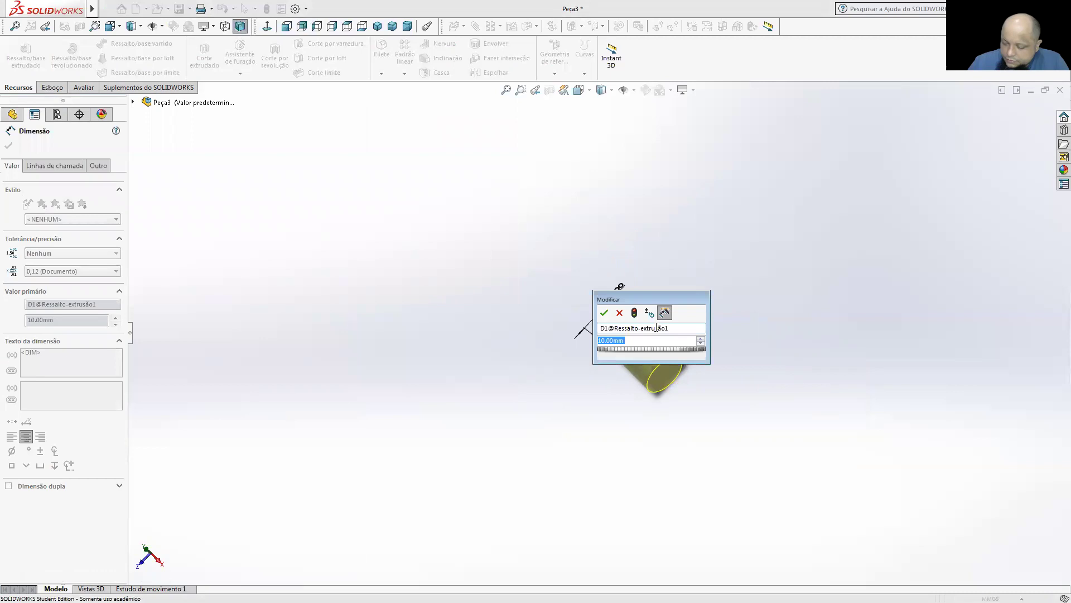
pyautogui.write('=')
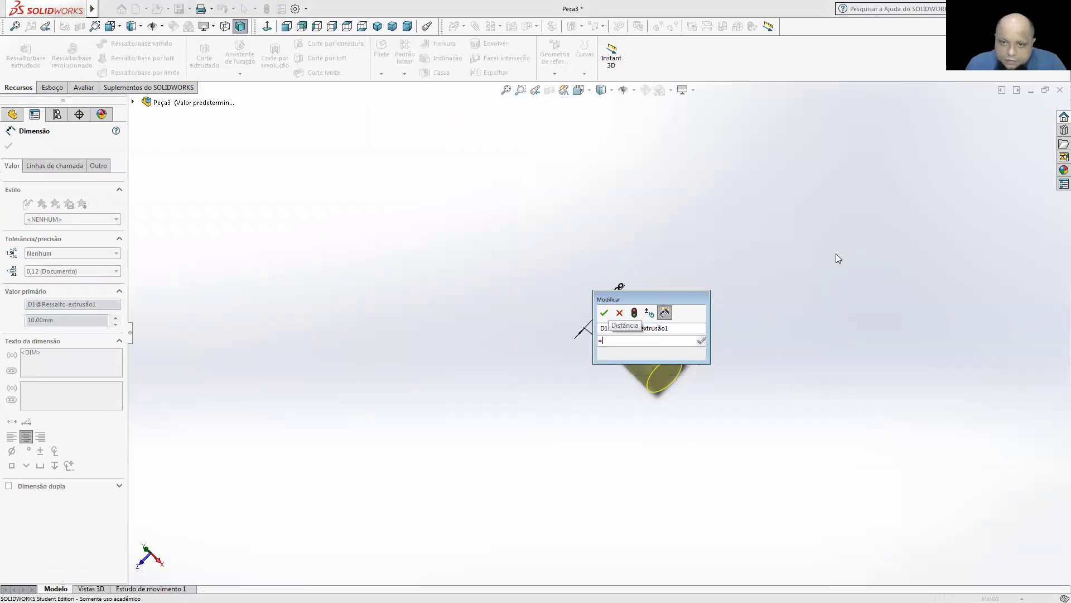
pyautogui.moveTo(649, 299); pyautogui.dragTo(826, 234)
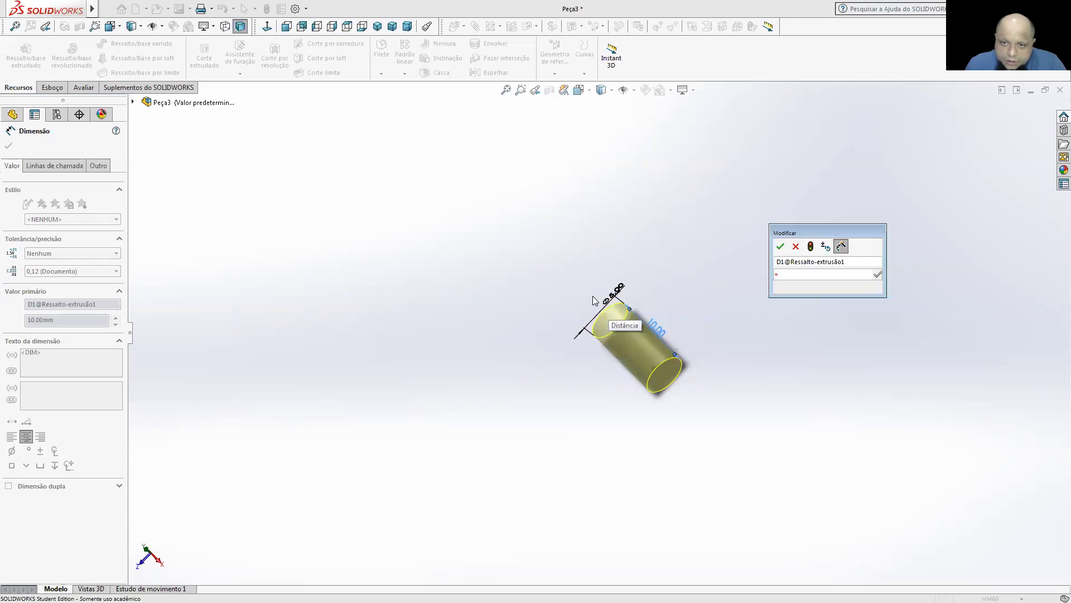
pyautogui.write('2')
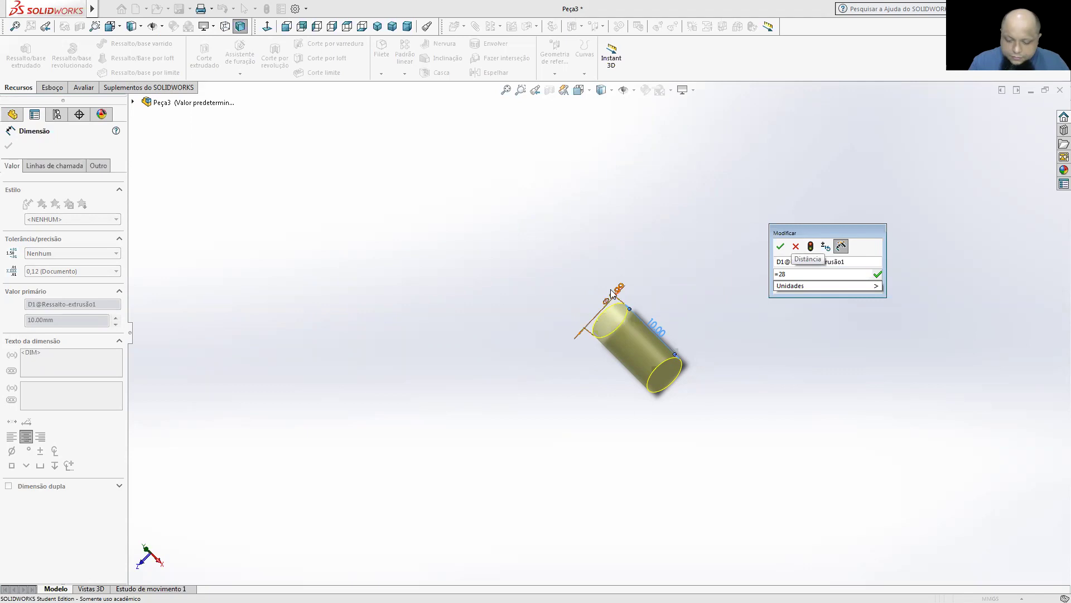
pyautogui.press('BackSpace')
pyautogui.write('2*')
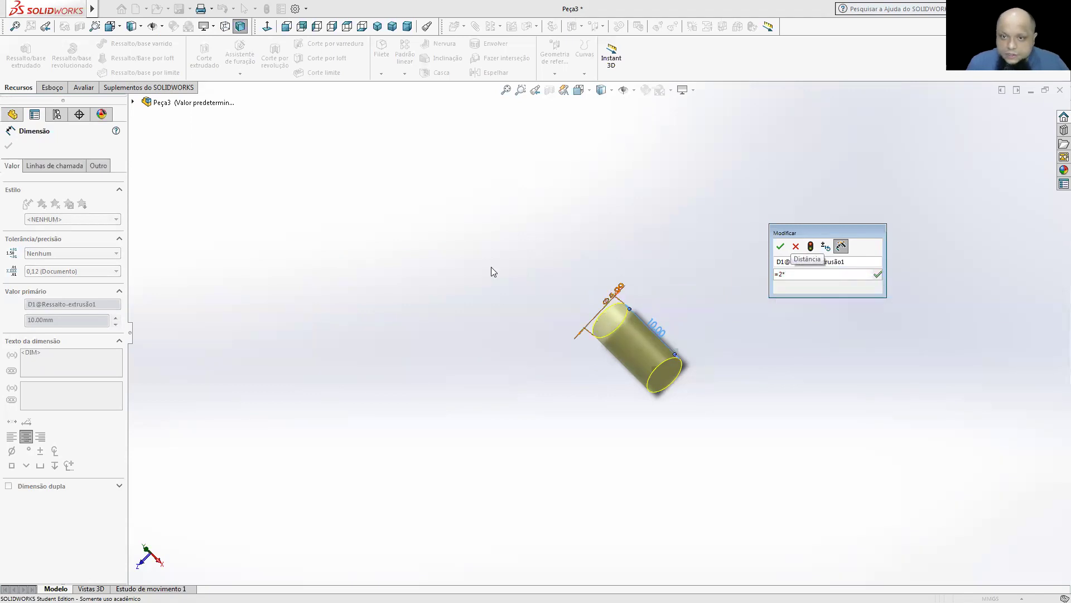
pyautogui.click(614, 293)
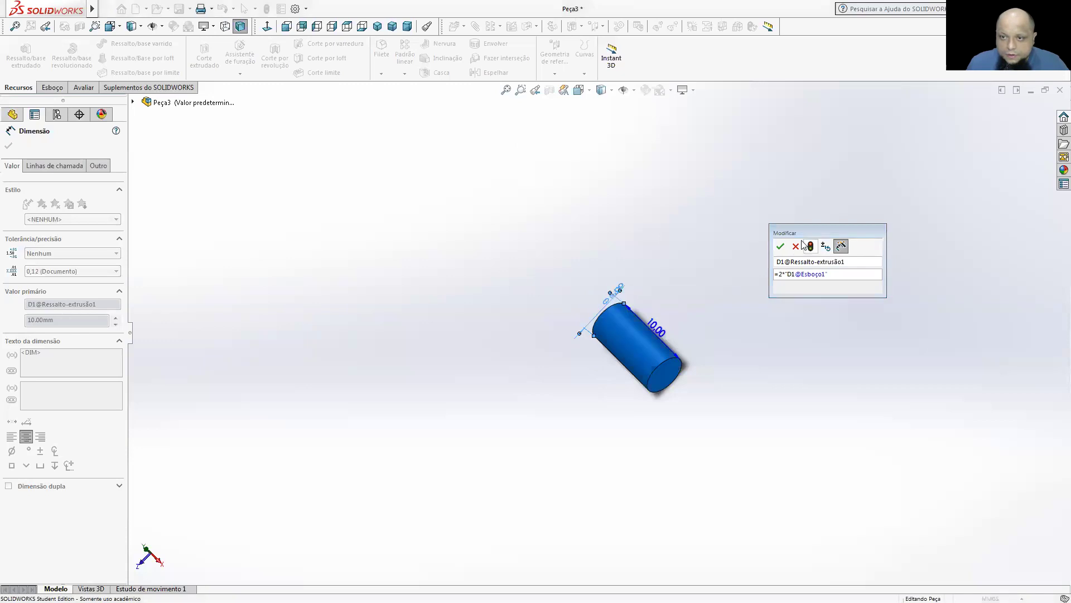
pyautogui.click(780, 246)
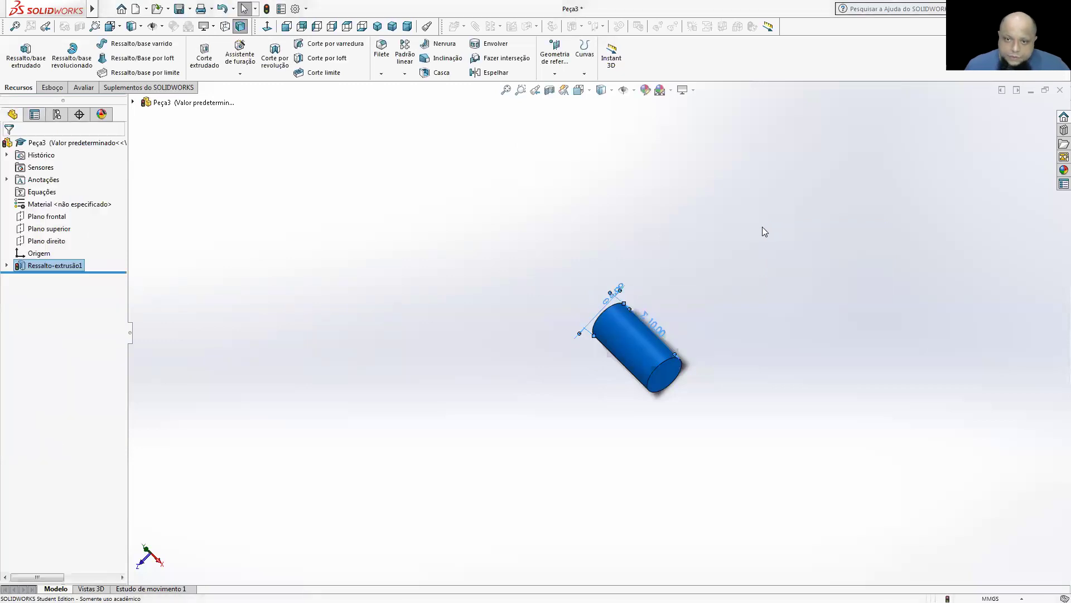
pyautogui.click(94, 264)
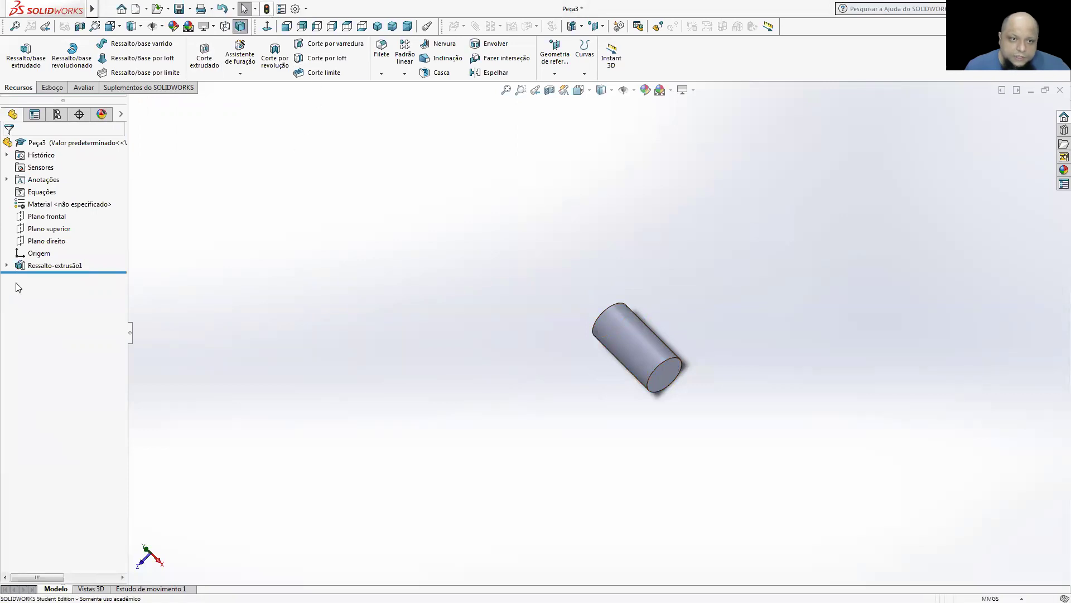
# Add a global variable RAIO with the value 5 and the comment RAIO in the equations manager
pyautogui.rightClick(36, 196)
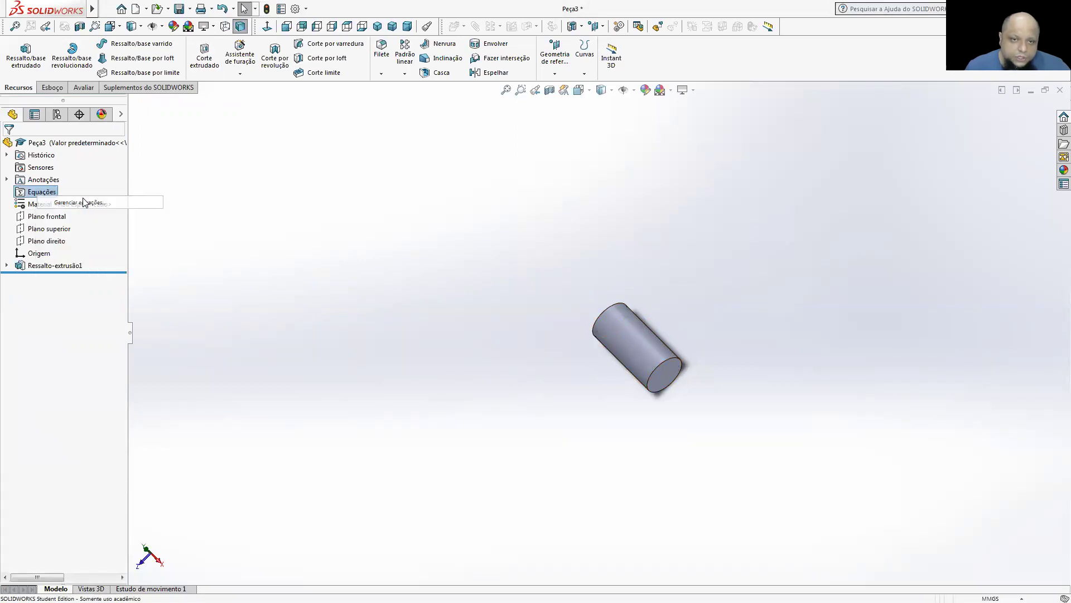
pyautogui.click(83, 201)
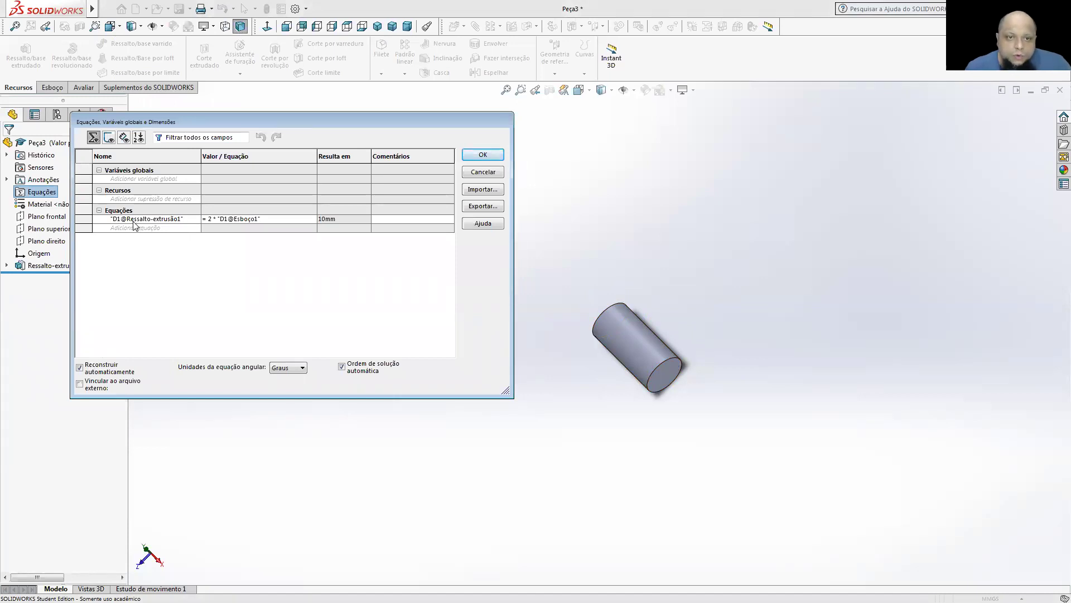
pyautogui.click(129, 178)
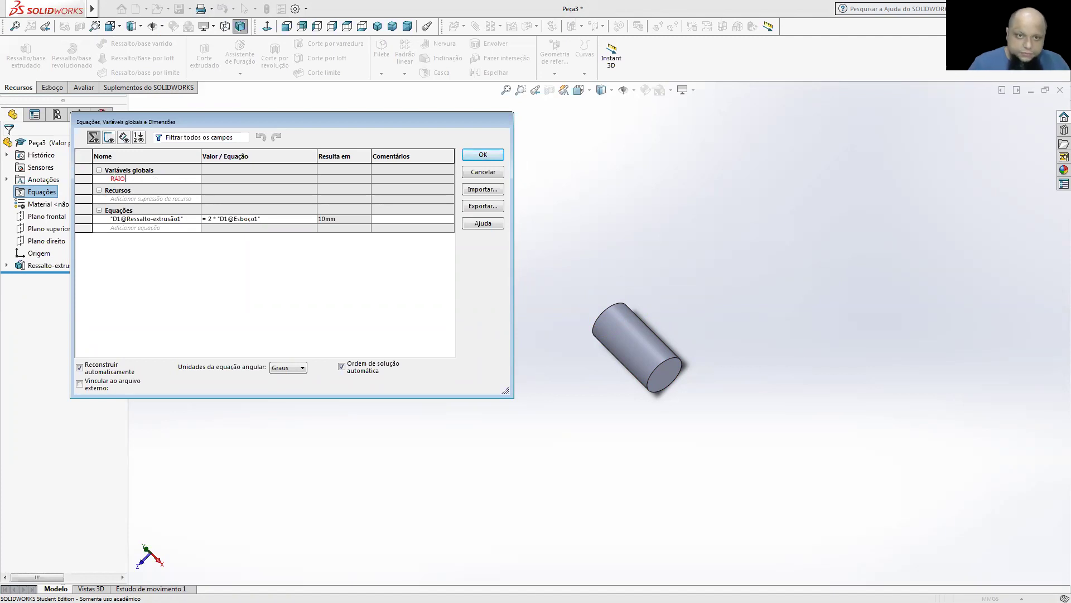
pyautogui.click(248, 182)
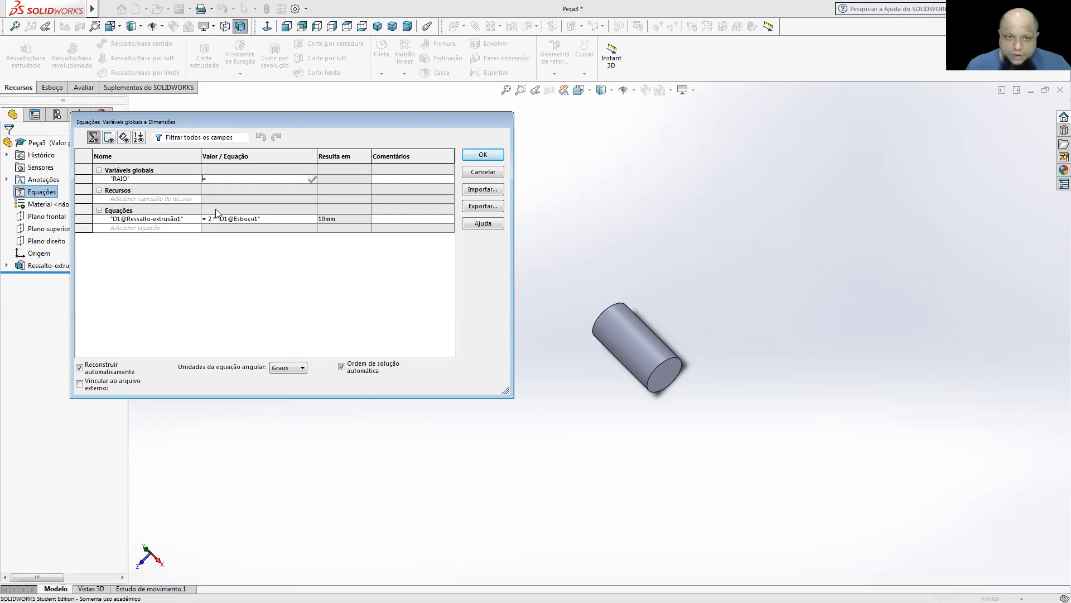
pyautogui.click(212, 178)
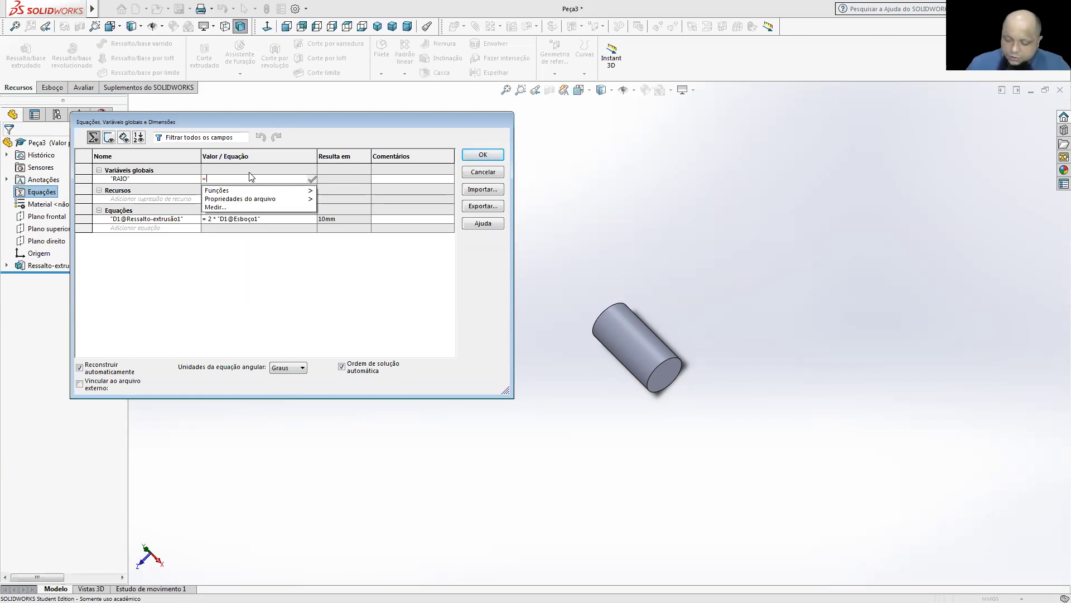
pyautogui.write('5')
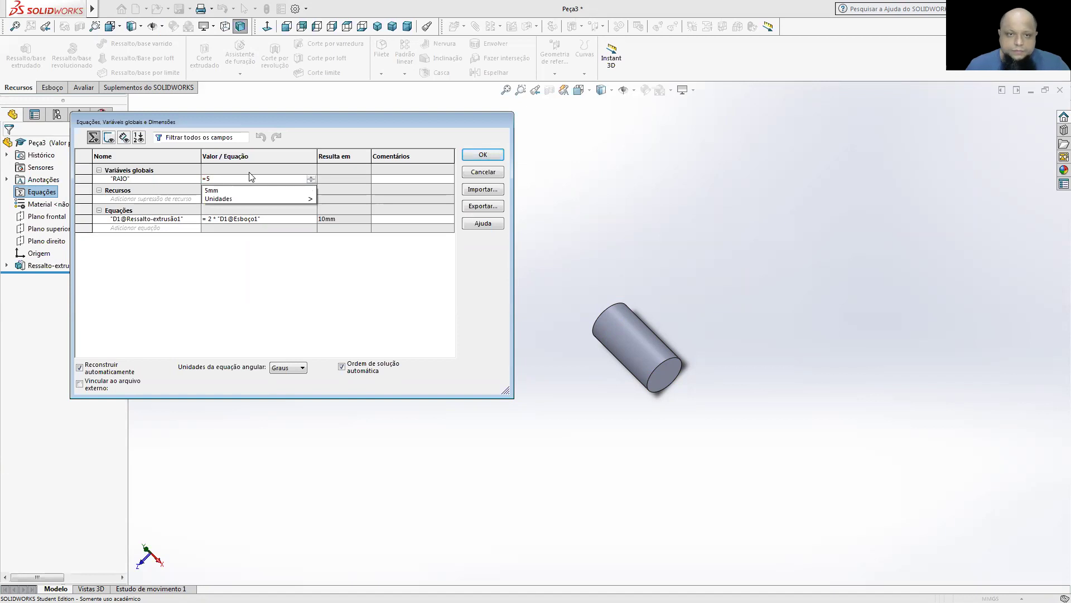
pyautogui.press('Return')
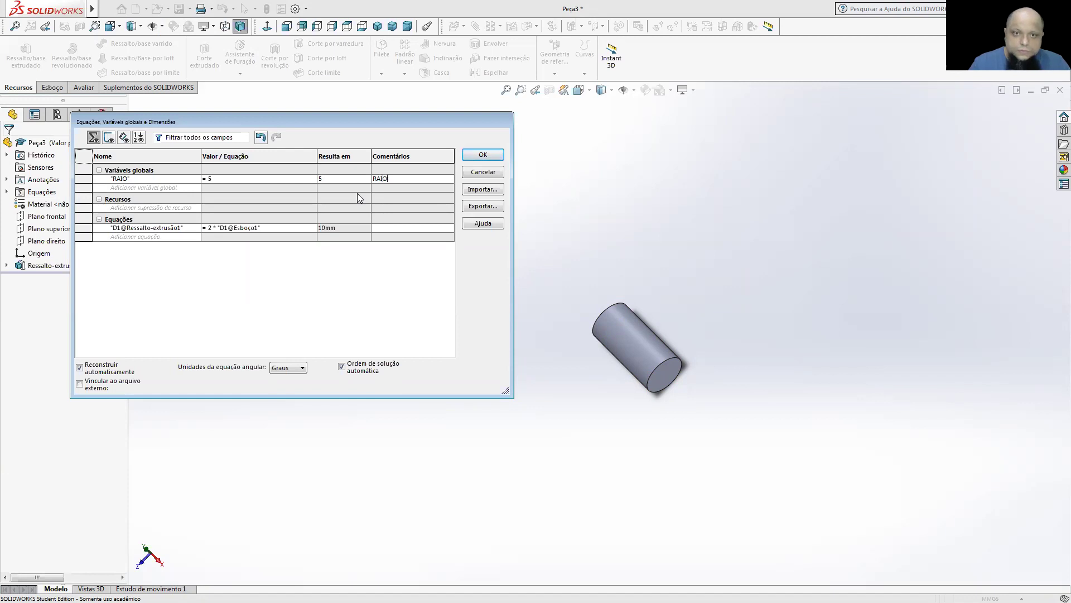
pyautogui.click(472, 156)
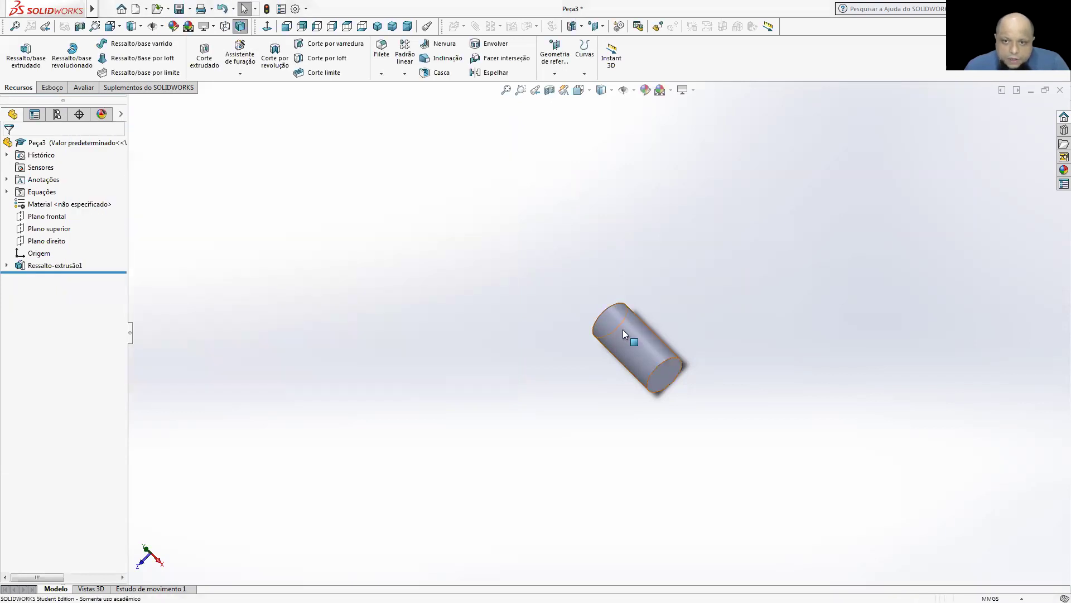
# Set the cylinder's diameter dimension to 1 mm
pyautogui.doubleClick(623, 330)
pyautogui.moveTo(625, 290); pyautogui.dragTo(624, 322, button='middle')
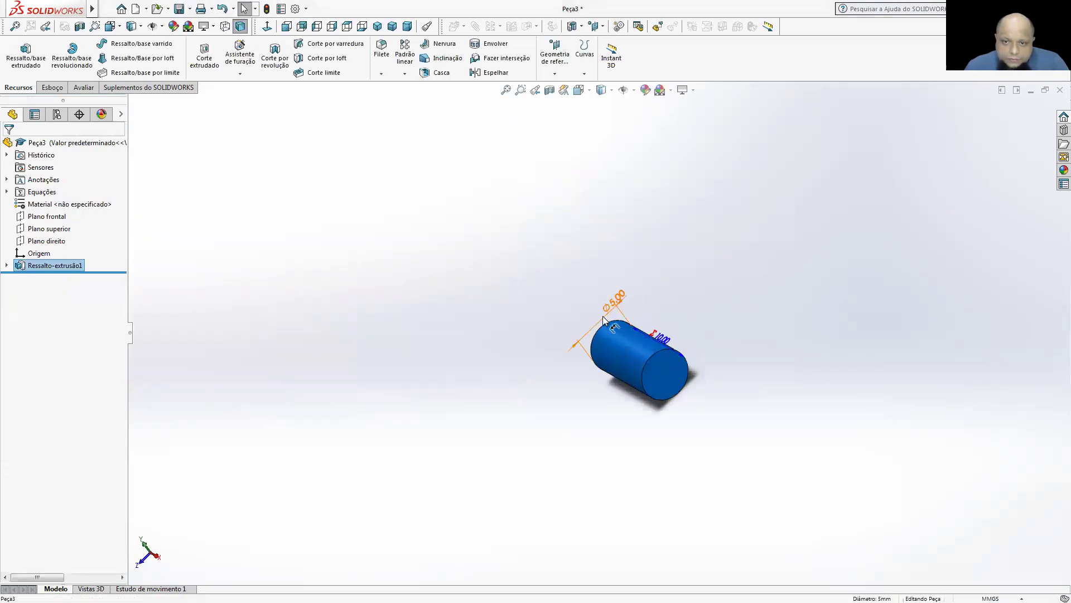
pyautogui.doubleClick(602, 316)
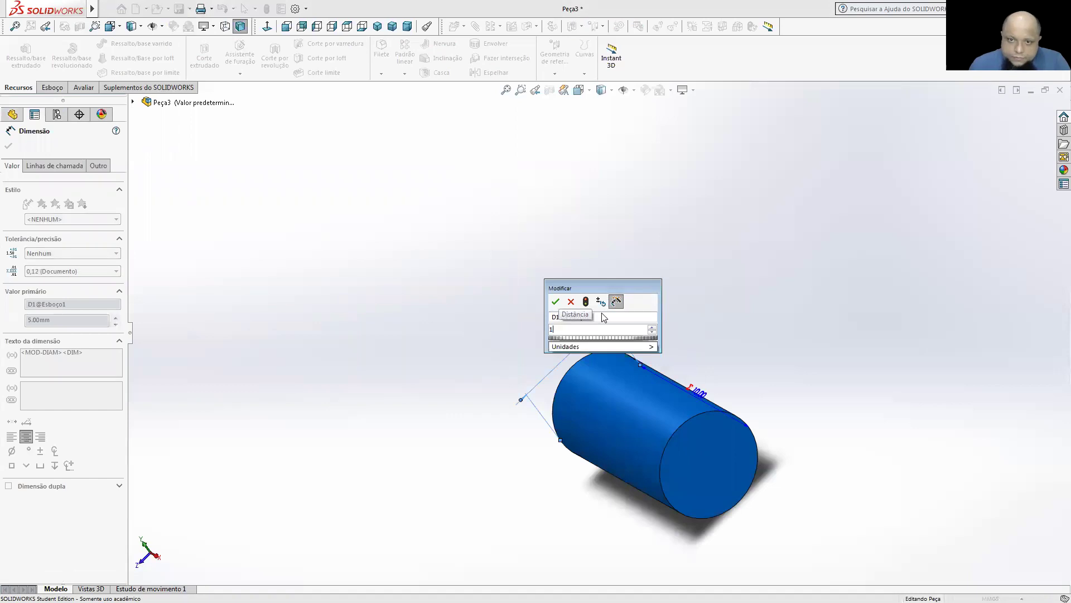
pyautogui.write('1')
pyautogui.click(553, 304)
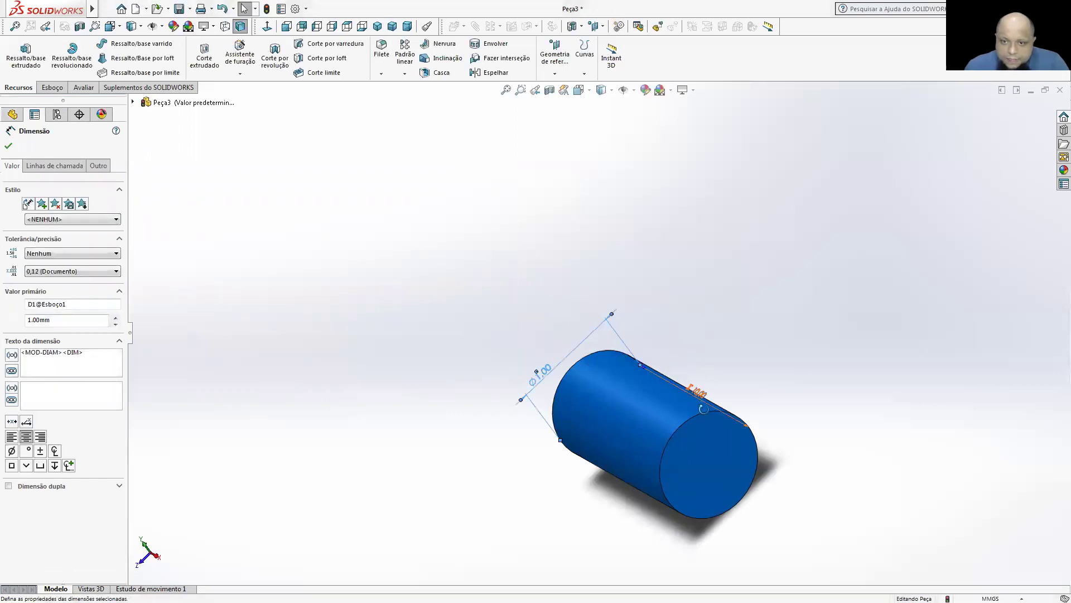
# Replace the multiplication in the cylinder's length equation with a division, making it =2/"D1@Esboço1", and rebuild the part
pyautogui.moveTo(692, 397); pyautogui.dragTo(695, 389, button='middle')
pyautogui.doubleClick(694, 387)
pyautogui.click(667, 400)
pyautogui.press('BackSpace')
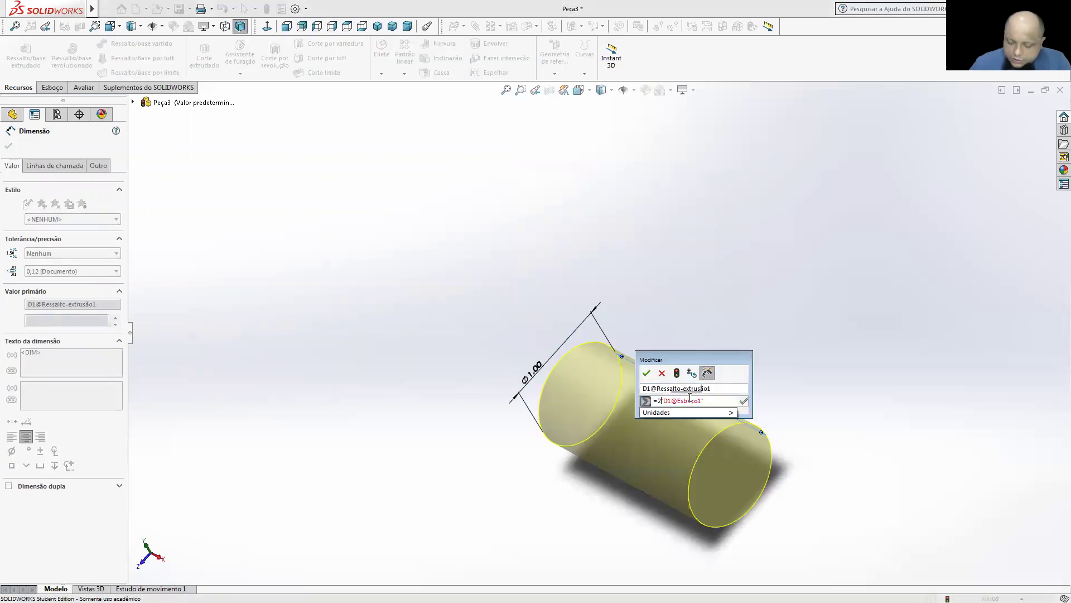
pyautogui.write('/')
pyautogui.click(647, 373)
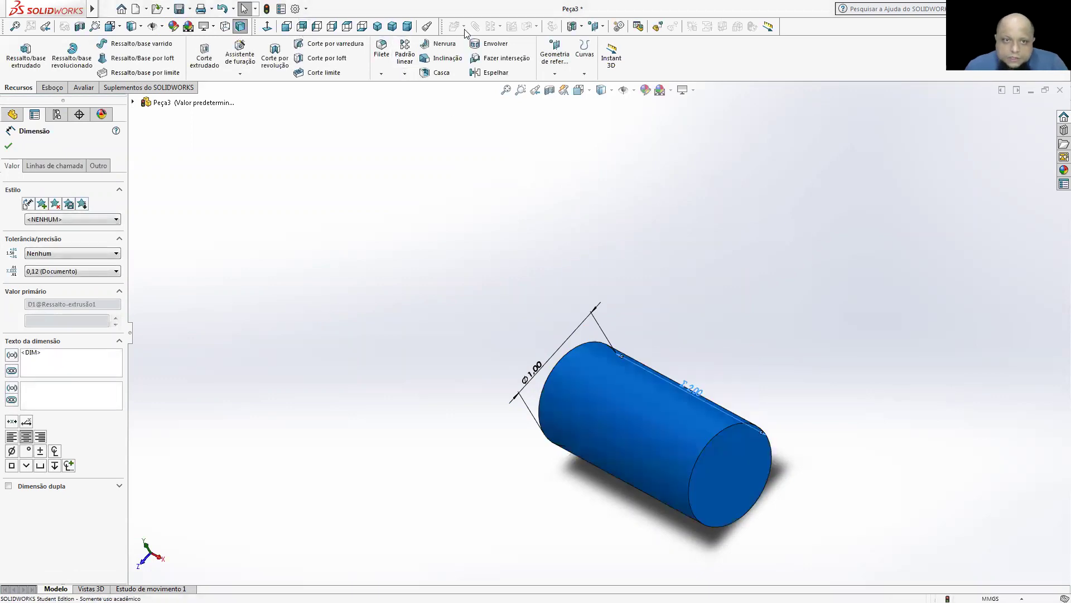
pyautogui.click(400, 186)
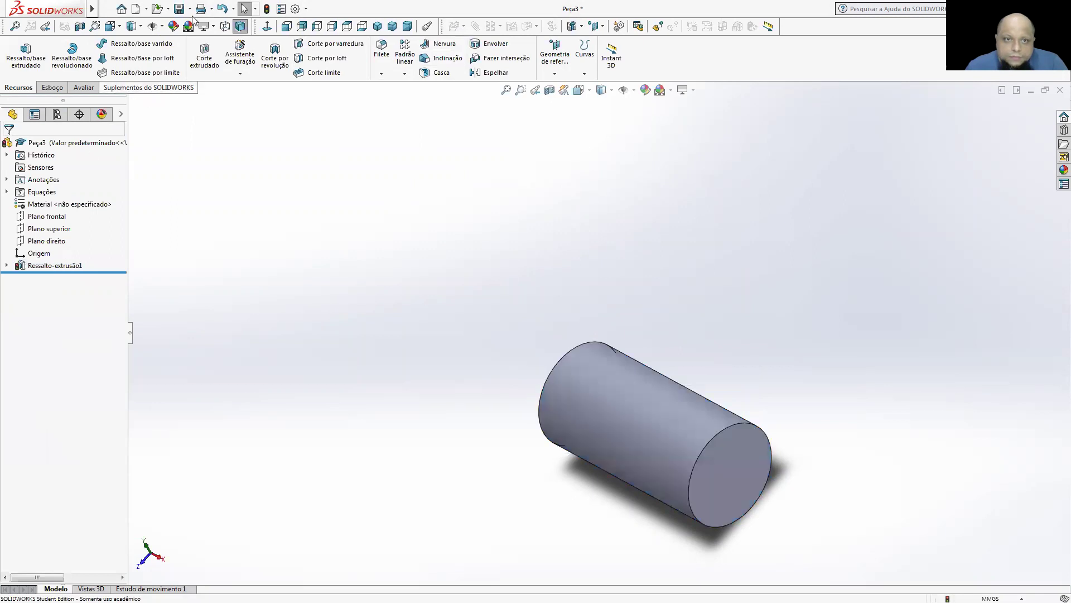
# Open the cylinder's length equation and re-enter the opening quotation mark before D1@Esboço1
pyautogui.scroll(5, 624, 245)
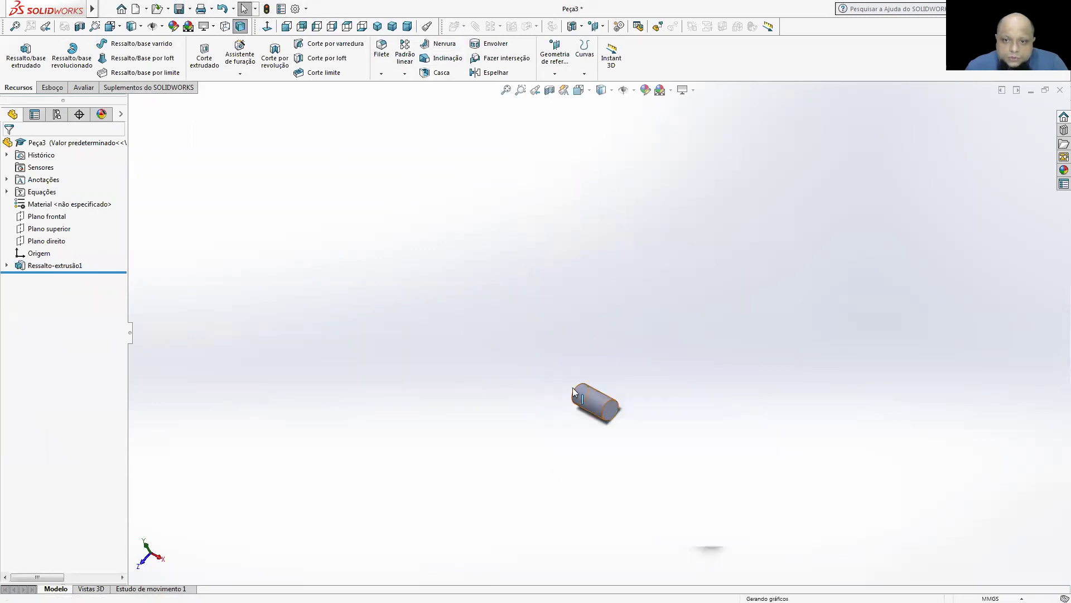
pyautogui.click(598, 402)
pyautogui.doubleClick(597, 401)
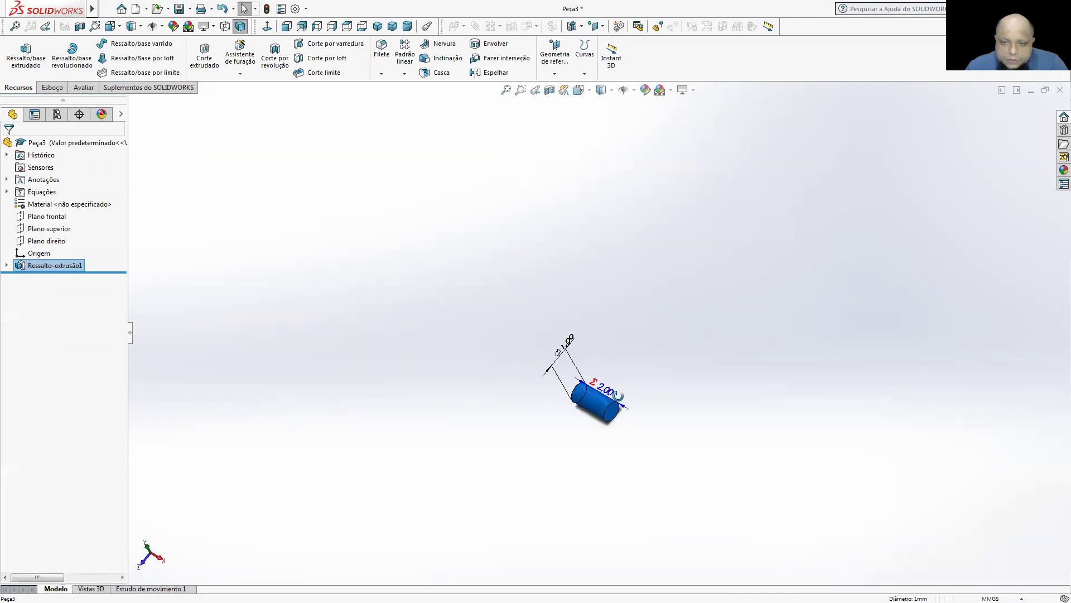
pyautogui.click(612, 388)
pyautogui.doubleClick(614, 388)
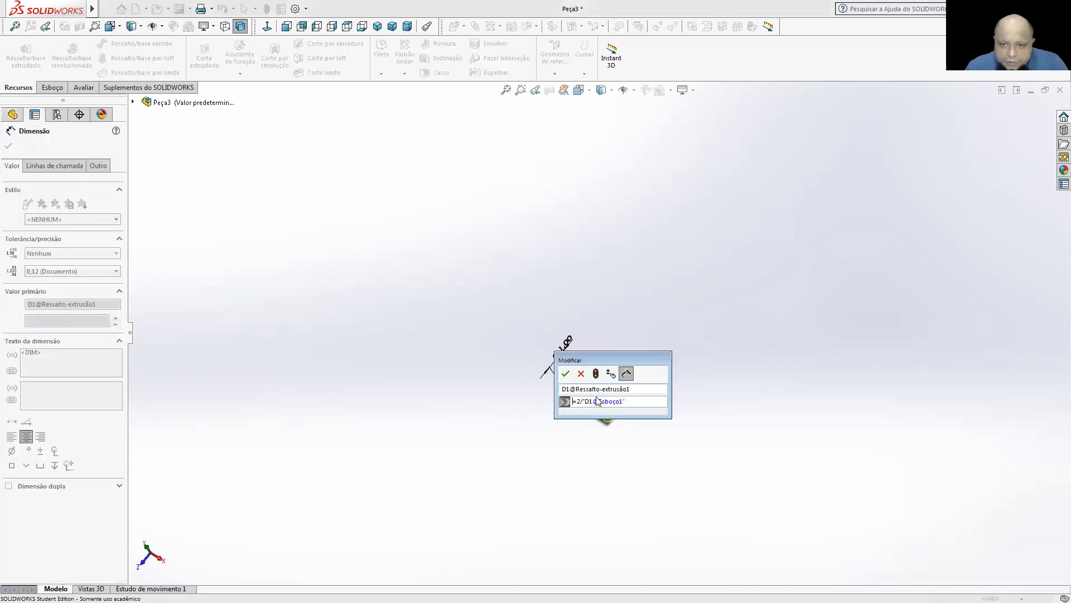
pyautogui.press('BackSpace')
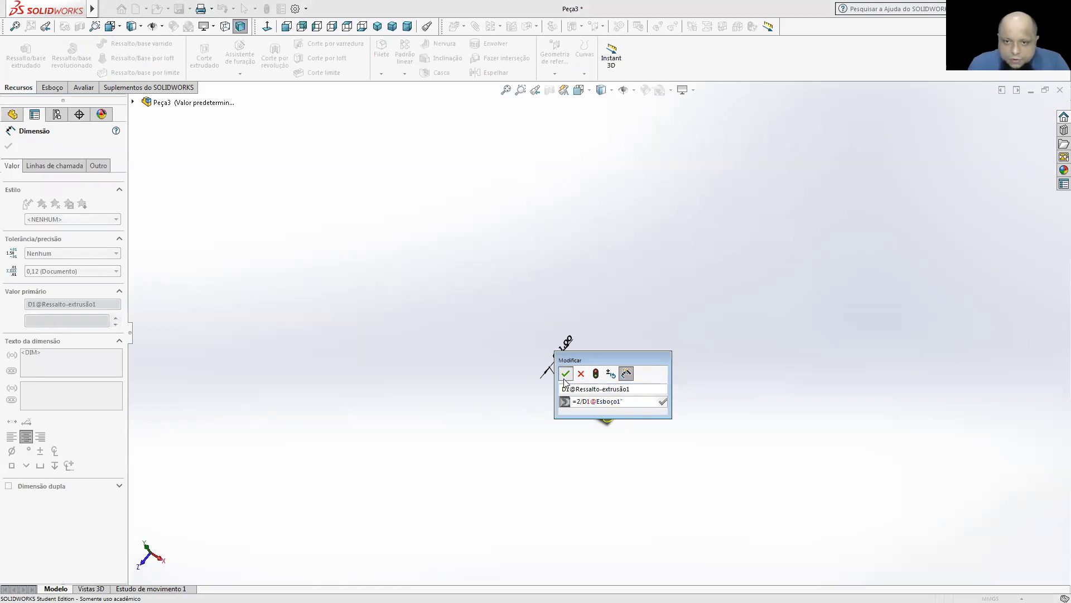
pyautogui.write('"')
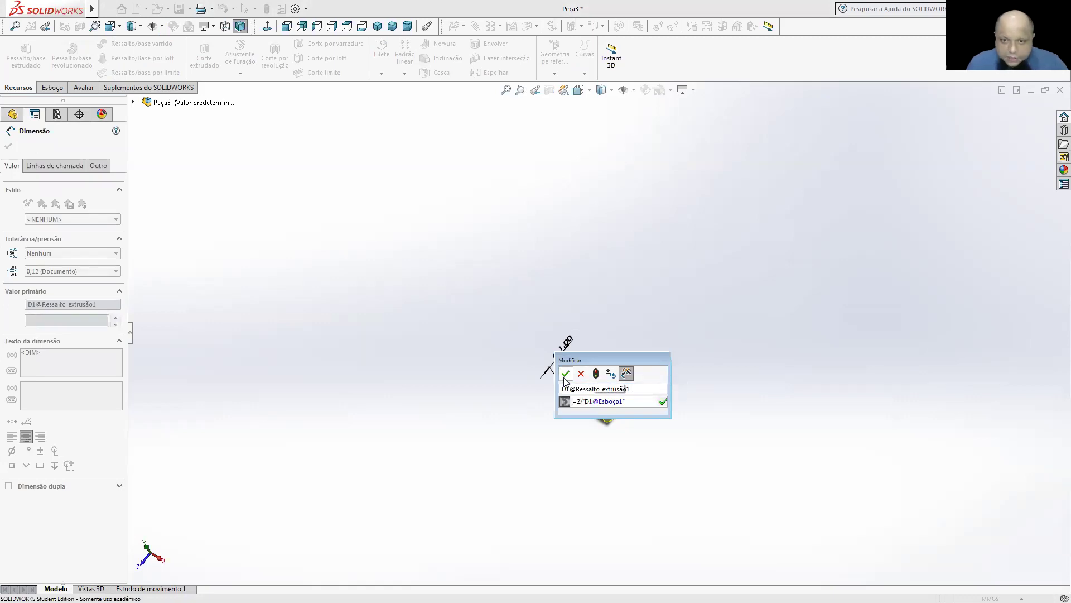
pyautogui.press('Return')
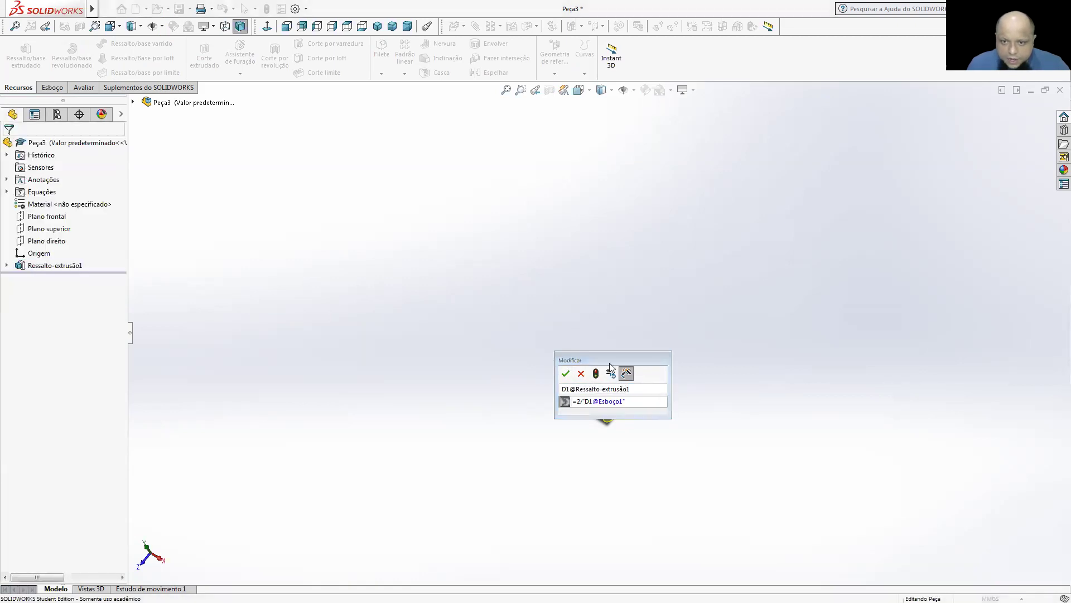
# Replace the cylinder's length expression with "D1@Esboço1"/2, without a leading equals sign, and rebuild the part
pyautogui.click(633, 401)
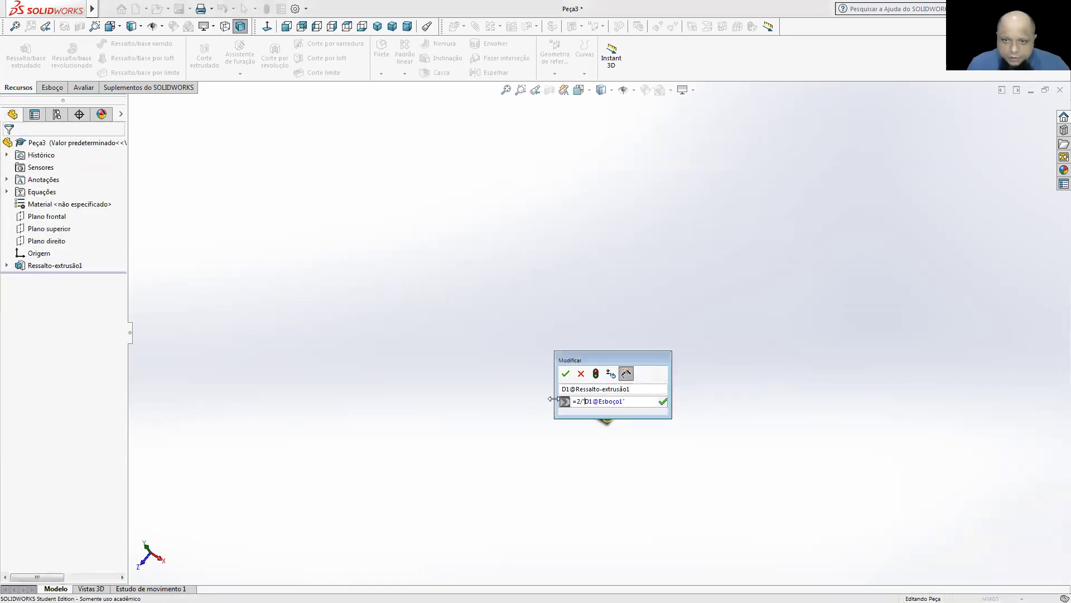
pyautogui.press('BackSpace')
pyautogui.press('BackSpace')
pyautogui.press('BackSpace')
pyautogui.click(618, 402)
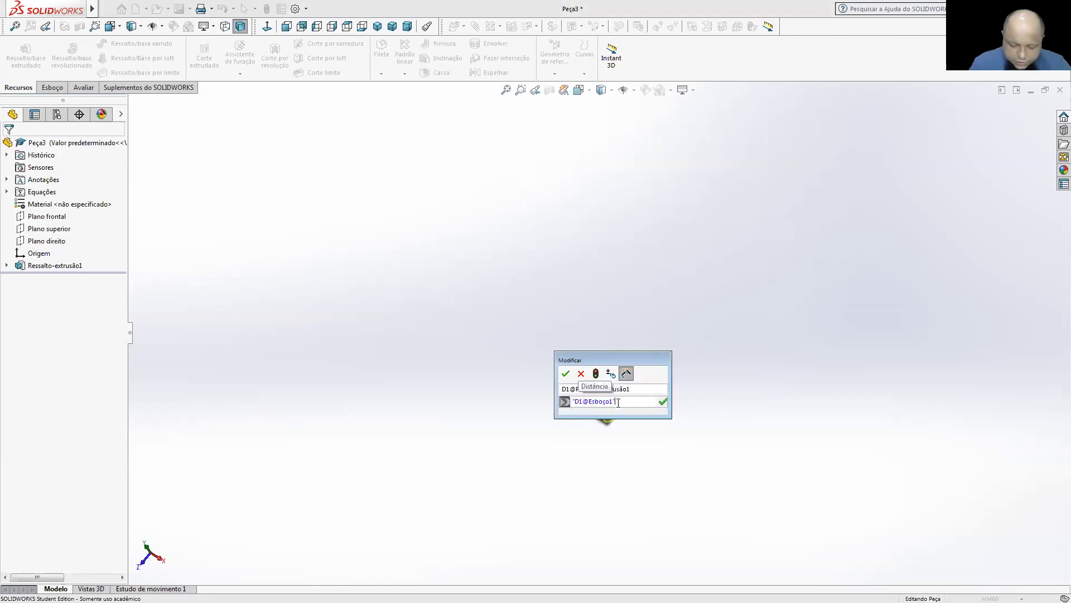
pyautogui.write('/2')
pyautogui.press('Return')
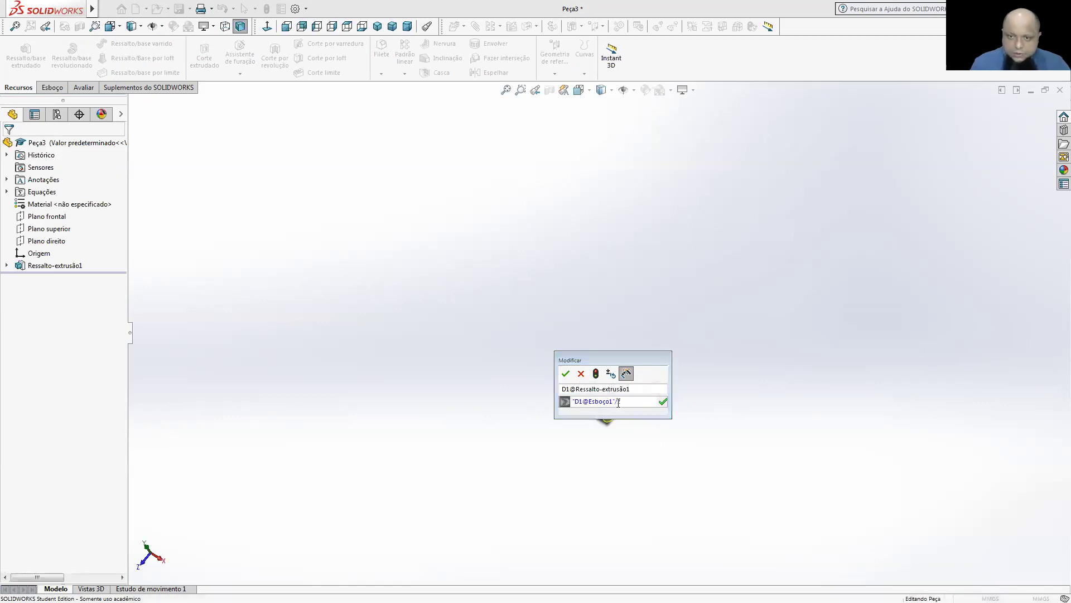
pyautogui.click(567, 374)
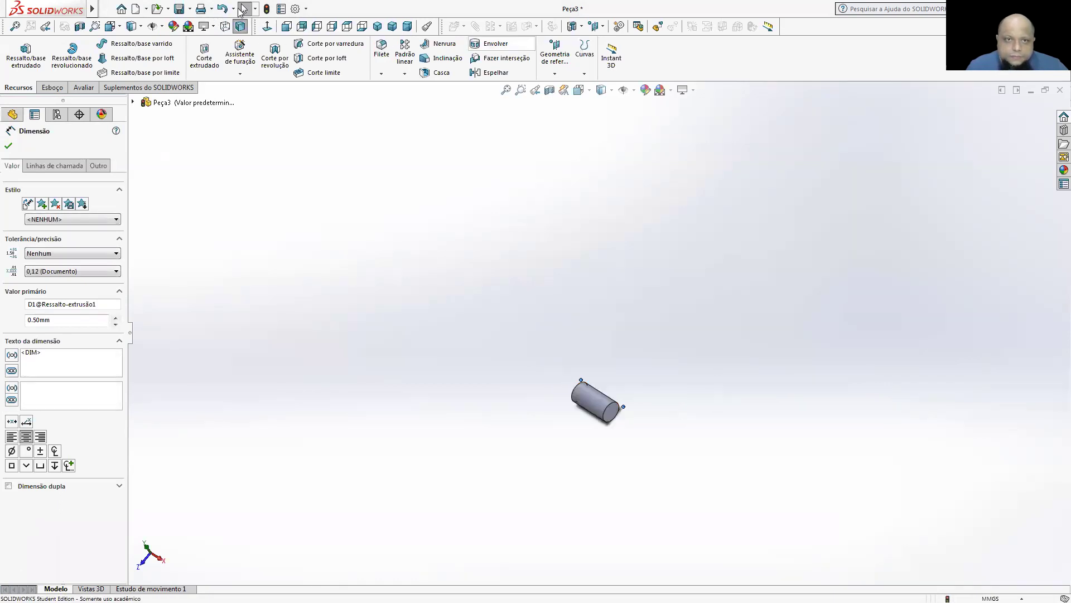
pyautogui.click(267, 10)
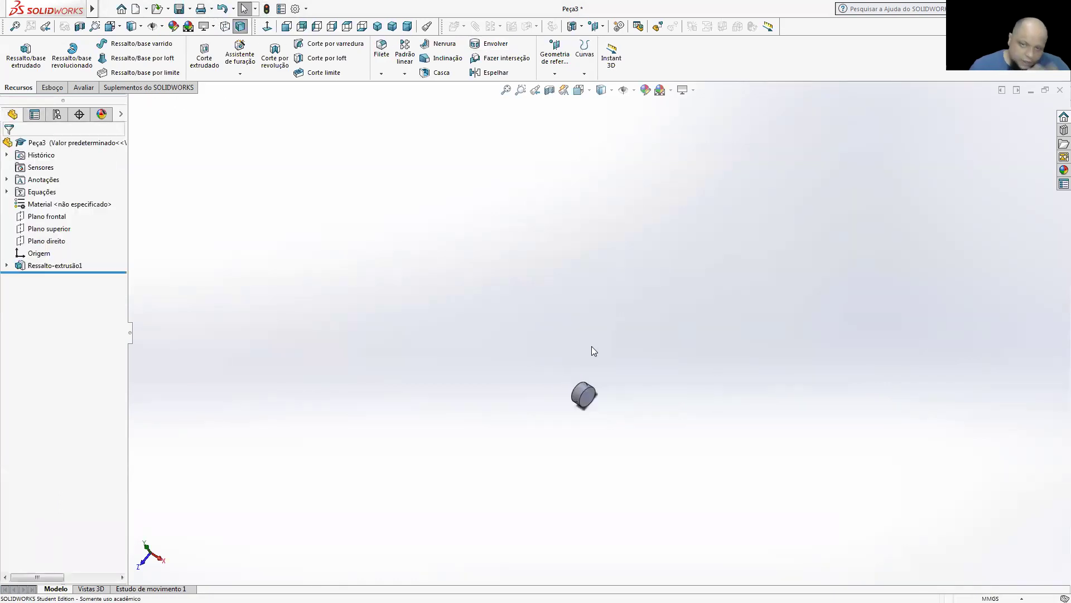
# Drive the cylinder's diameter dimension by the global variable RAIO with the equation ="RAIO" and rebuild the part
pyautogui.doubleClick(582, 398)
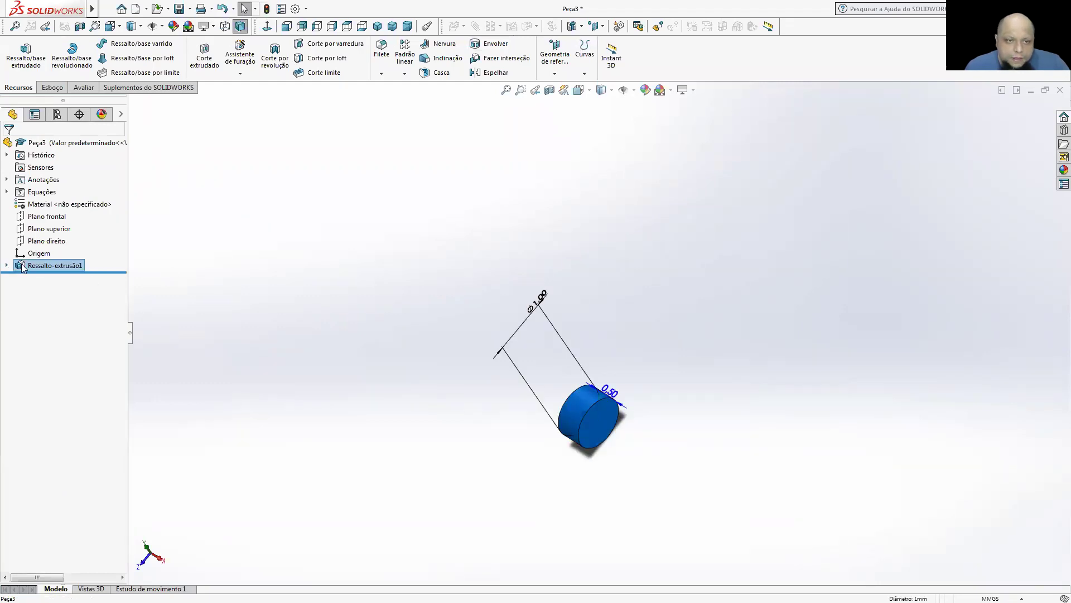
pyautogui.doubleClick(538, 302)
pyautogui.write('=')
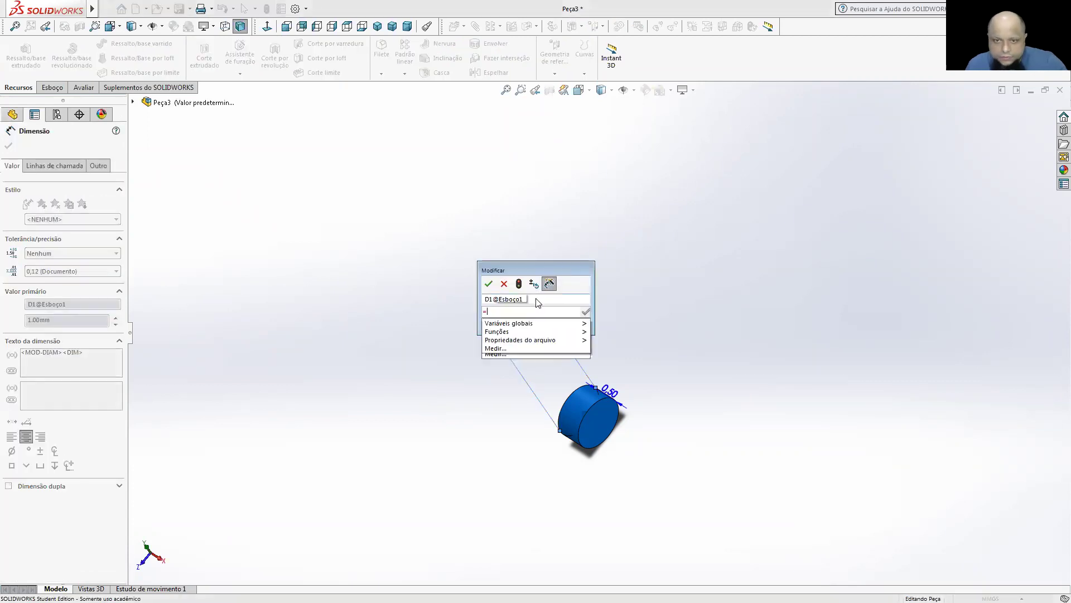
pyautogui.moveTo(527, 332)
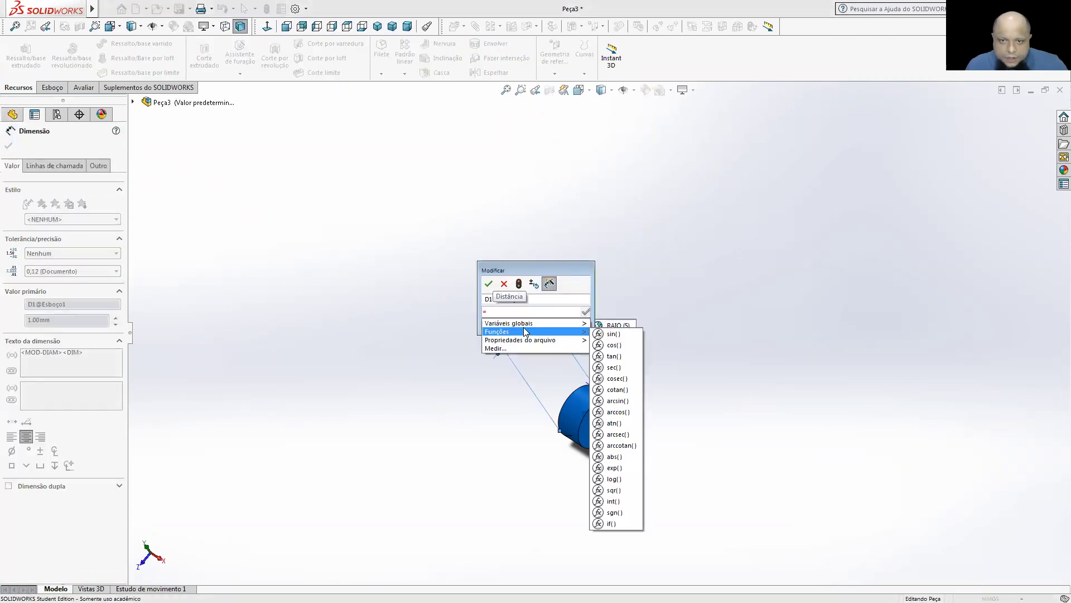
pyautogui.click(598, 324)
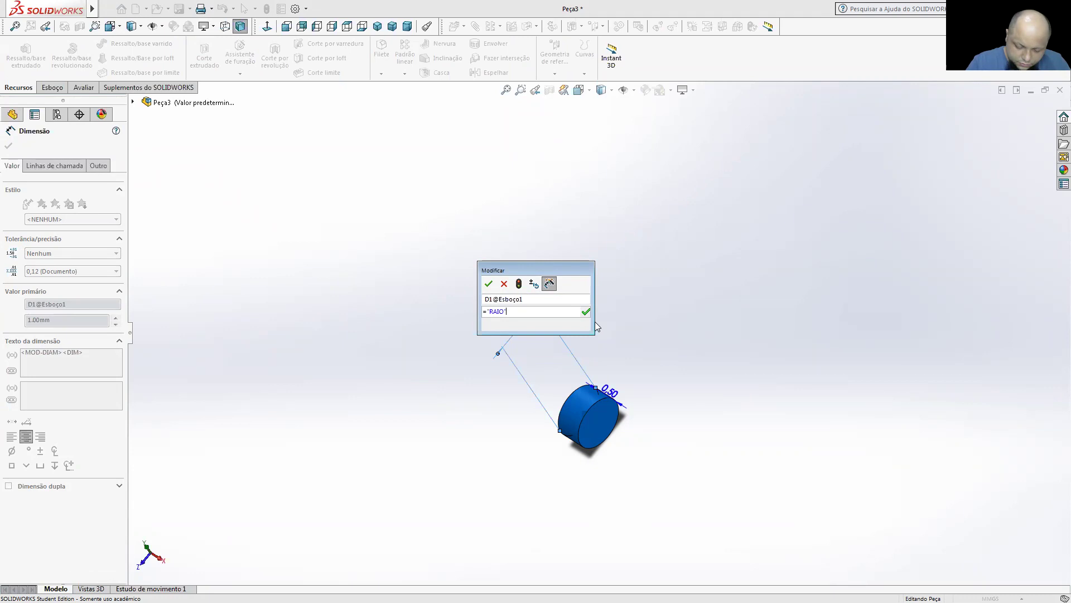
pyautogui.write('*')
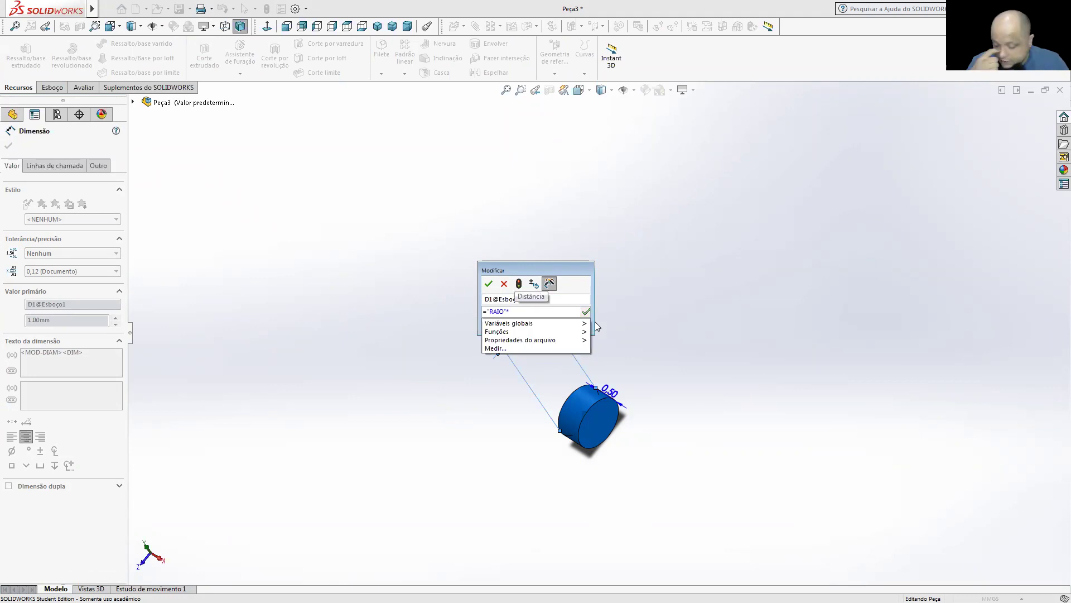
pyautogui.press('BackSpace')
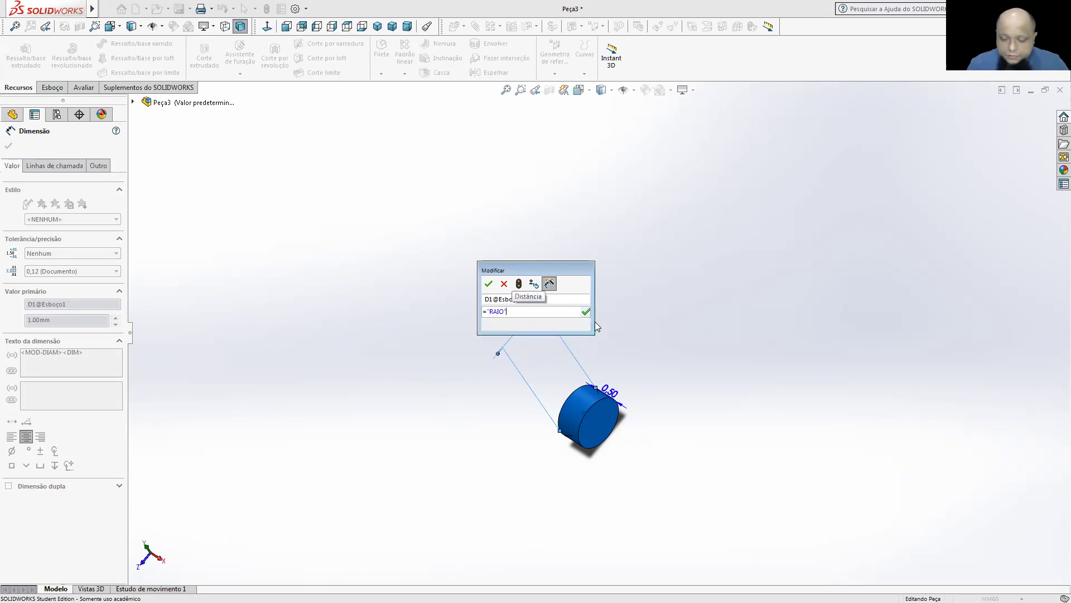
pyautogui.press('Return')
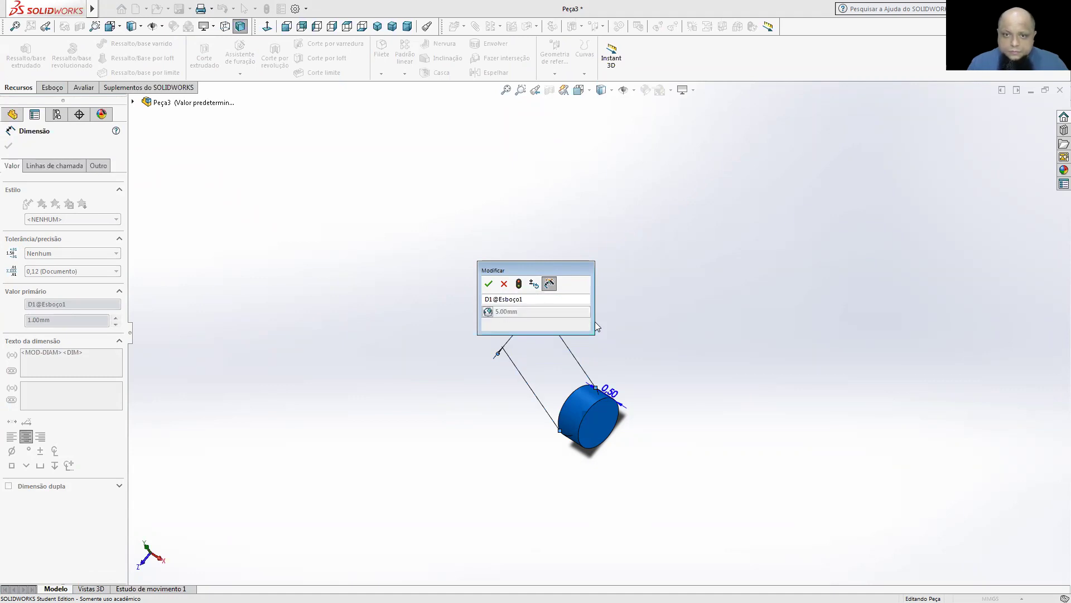
pyautogui.click(488, 284)
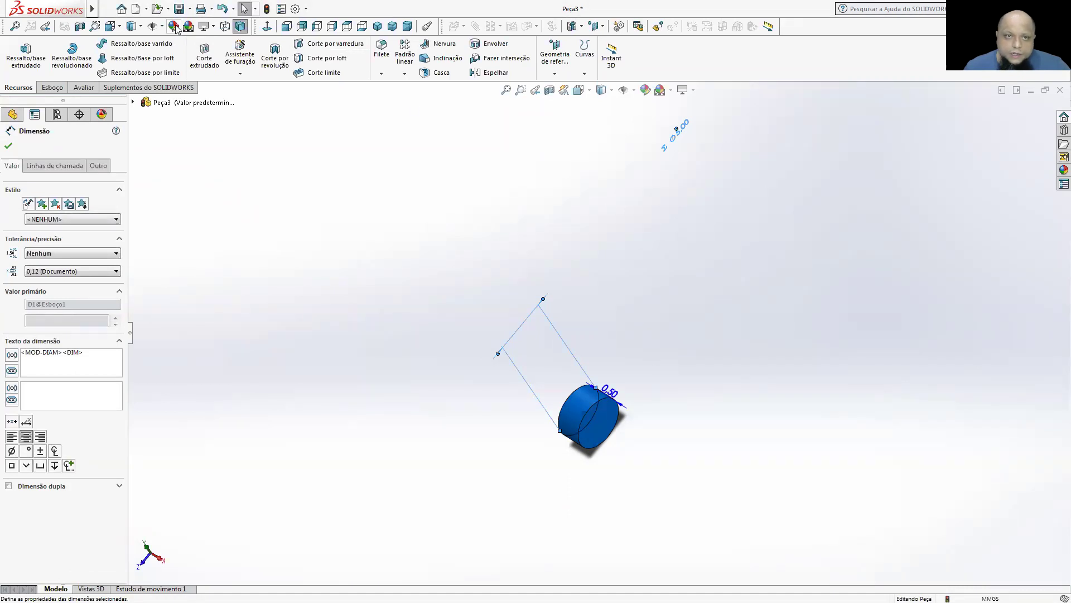
pyautogui.click(267, 9)
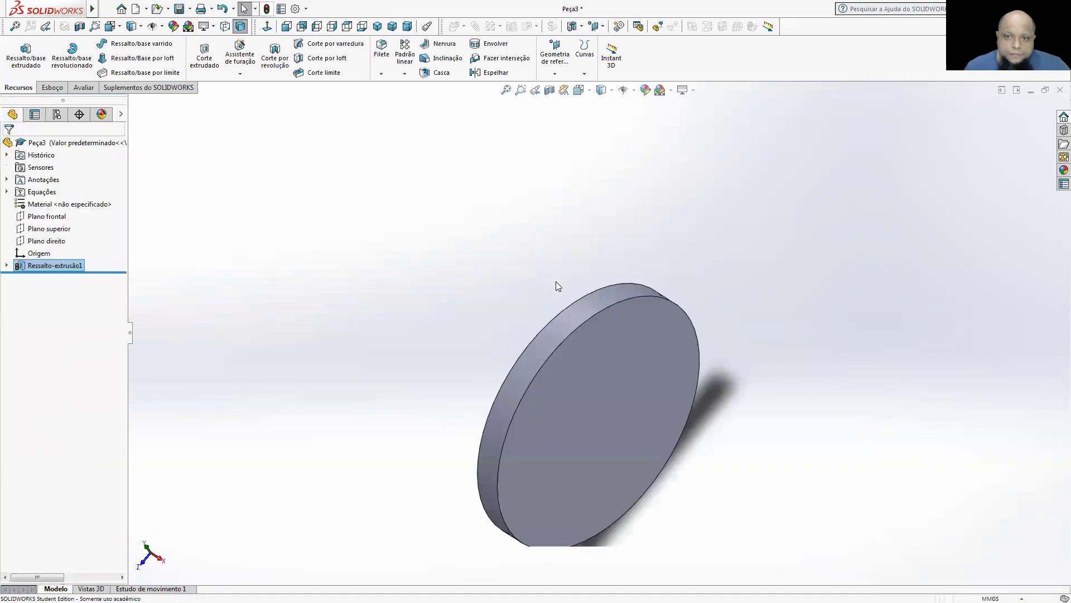
# Drive the cylinder's length by the equation ="D1@Esboço1"/2, referencing the diameter dimension, and rebuild the part
pyautogui.scroll(2, 563, 287)
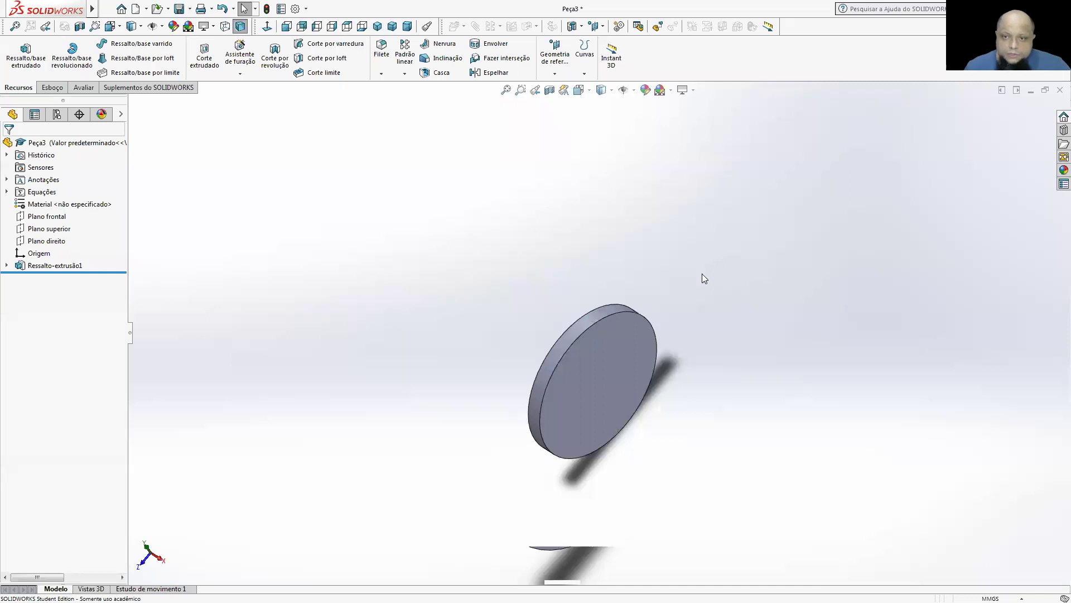
pyautogui.click(606, 312)
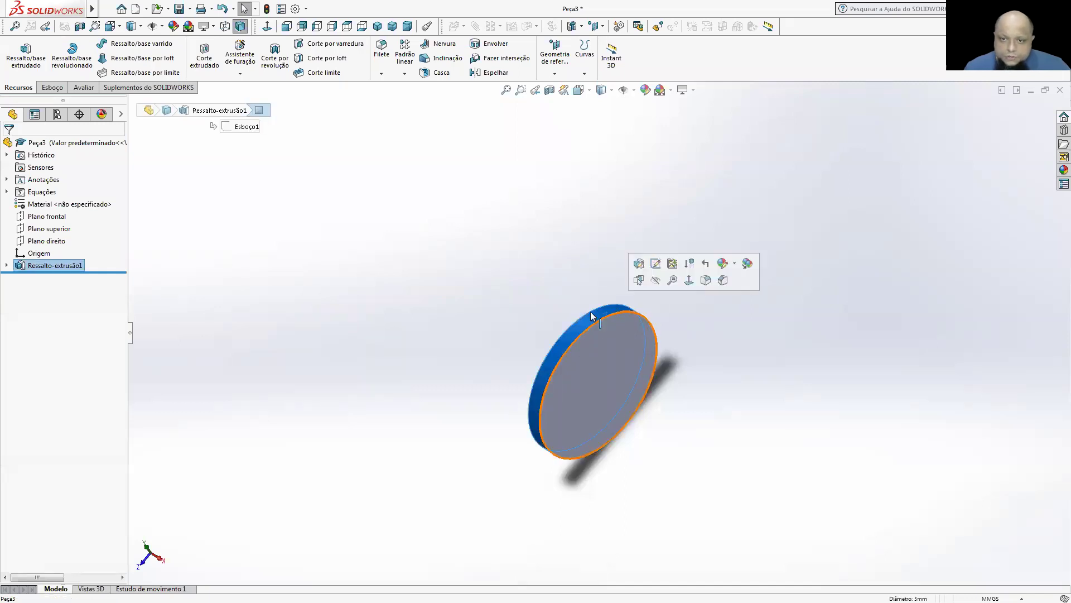
pyautogui.click(634, 331)
pyautogui.doubleClick(630, 320)
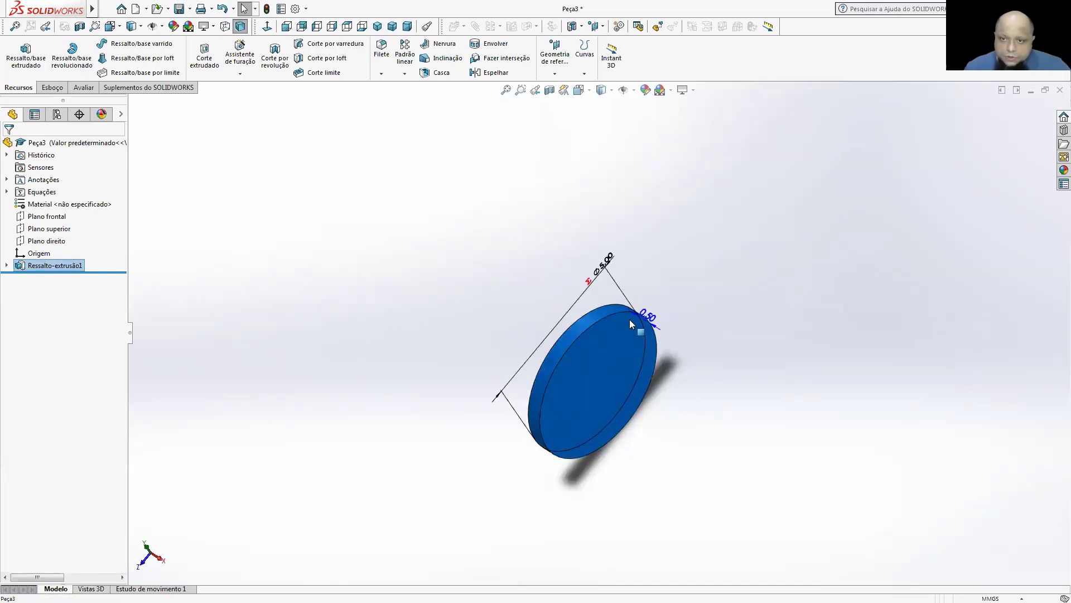
pyautogui.doubleClick(673, 282)
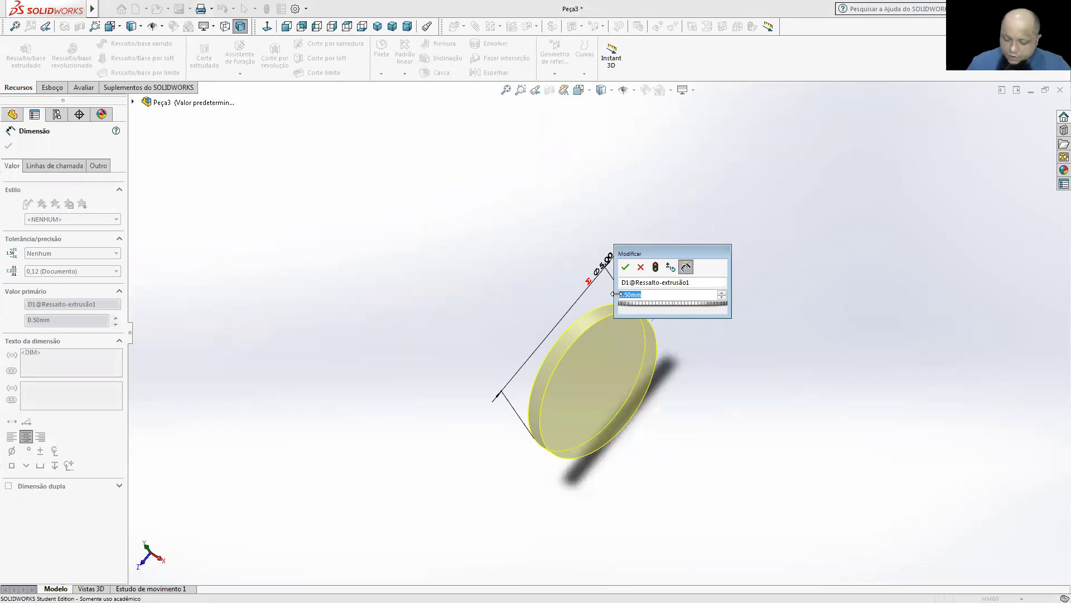
pyautogui.write('=')
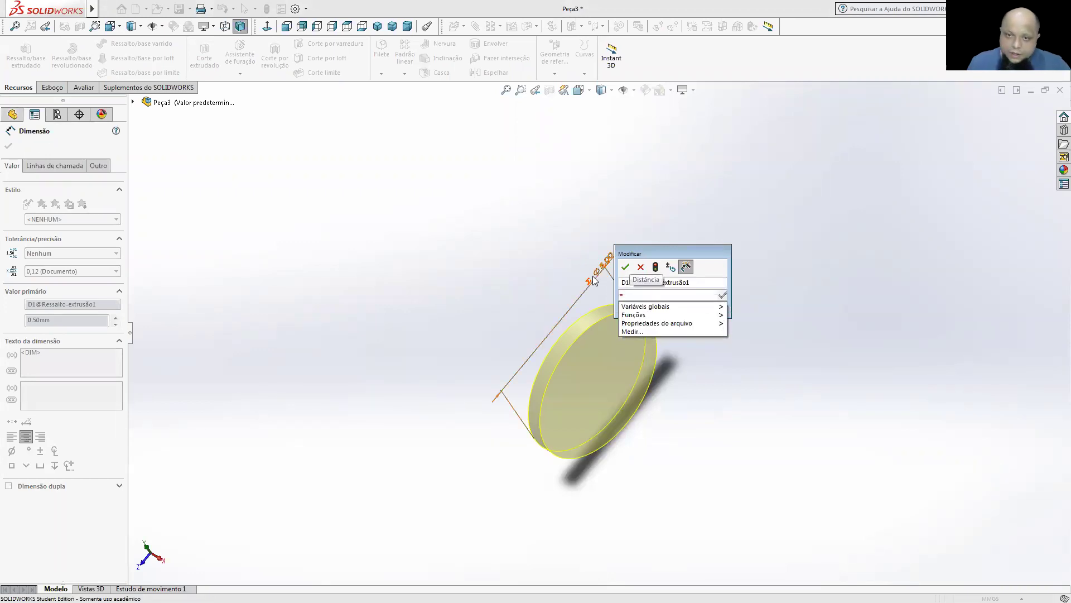
pyautogui.click(605, 266)
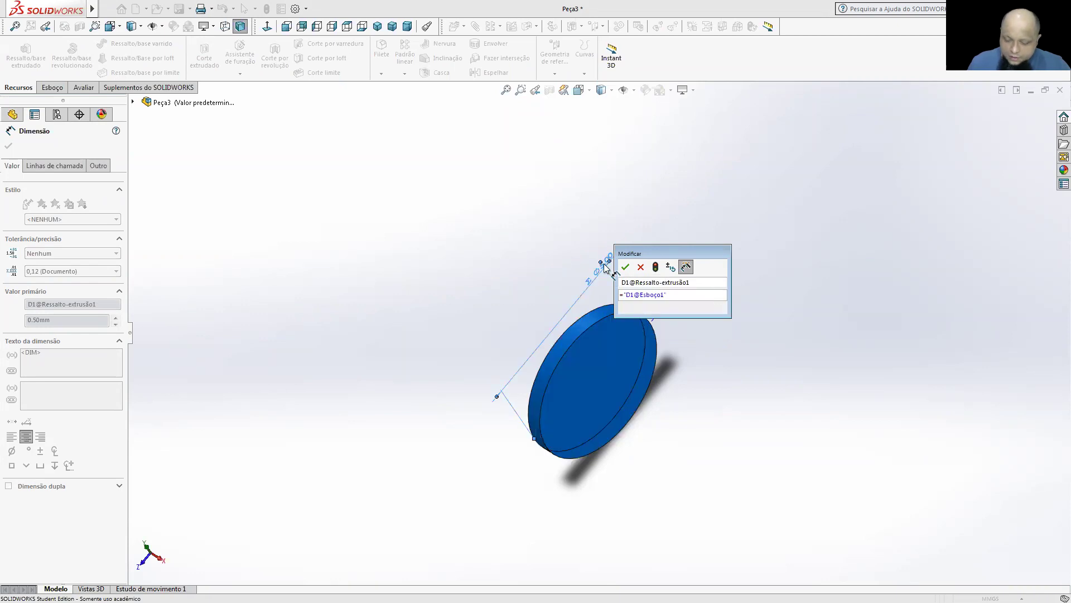
pyautogui.write('/2')
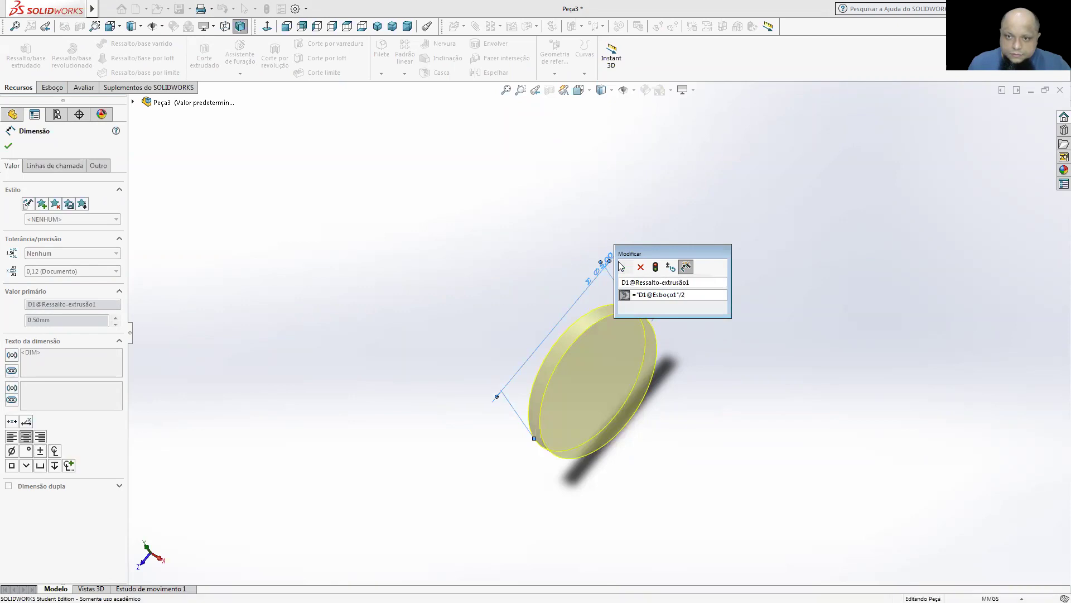
pyautogui.press('Return')
pyautogui.click(690, 250)
pyautogui.click(689, 246)
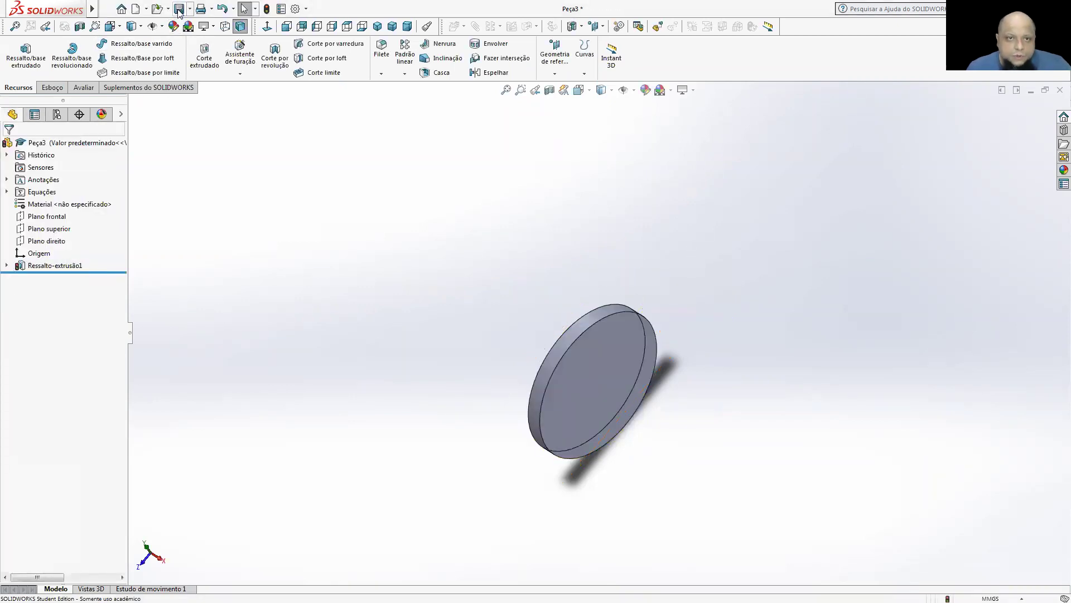
pyautogui.click(264, 11)
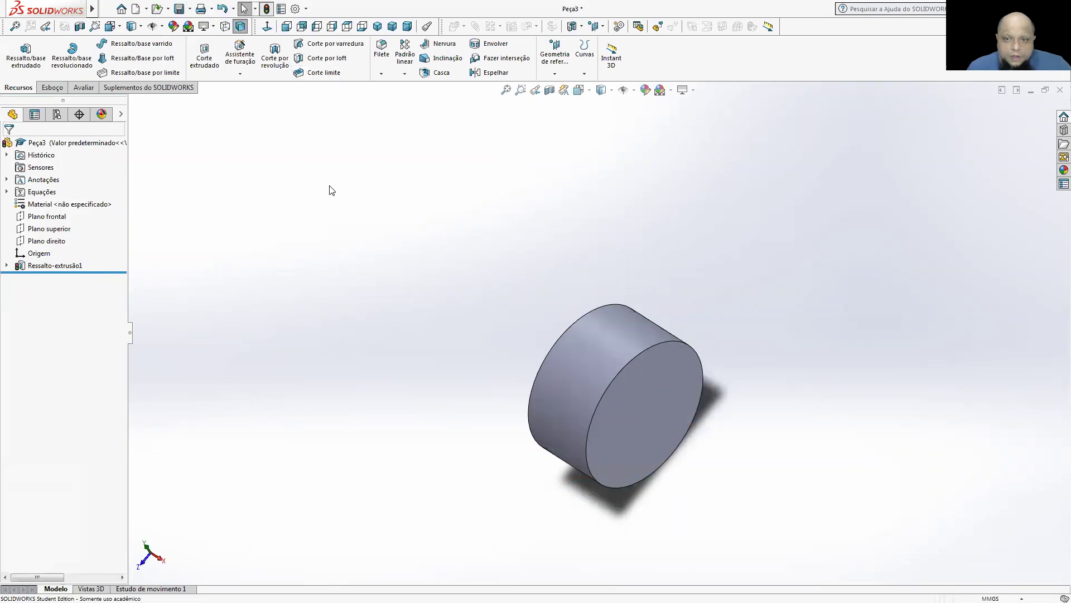
# Set the global variable RAIO to 7 in the equations manager and apply the change
pyautogui.click(629, 313)
pyautogui.doubleClick(629, 314)
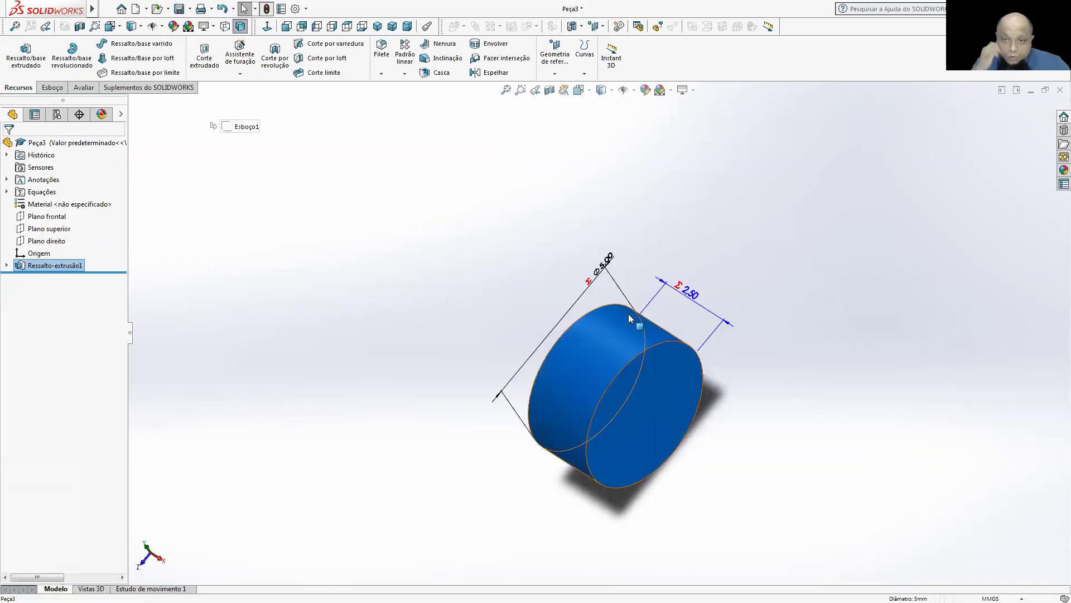
pyautogui.rightClick(42, 192)
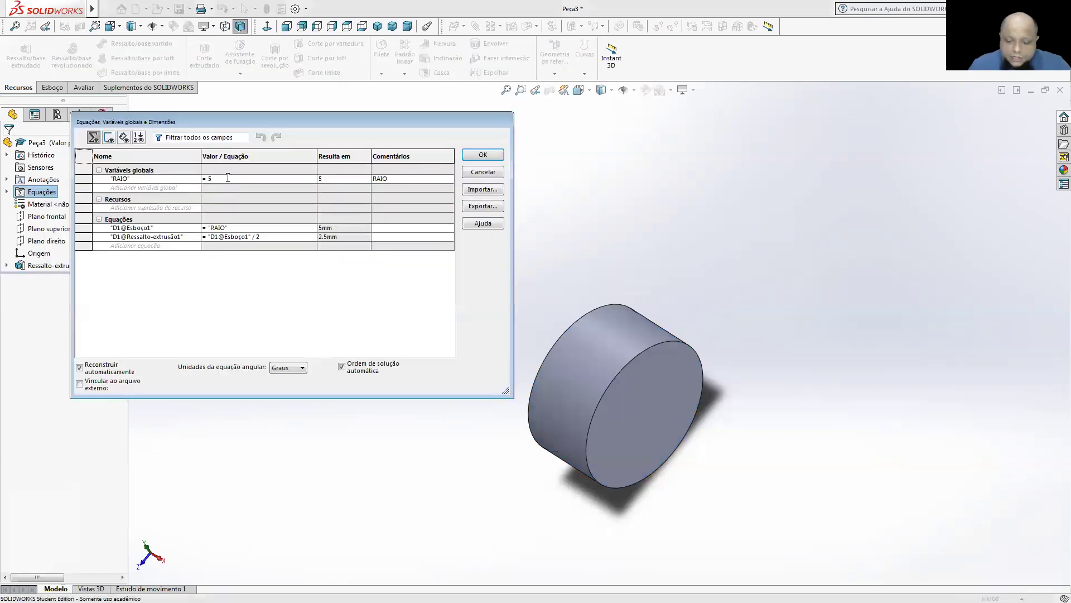
pyautogui.click(227, 178)
pyautogui.press('BackSpace')
pyautogui.write('7')
pyautogui.press('Return')
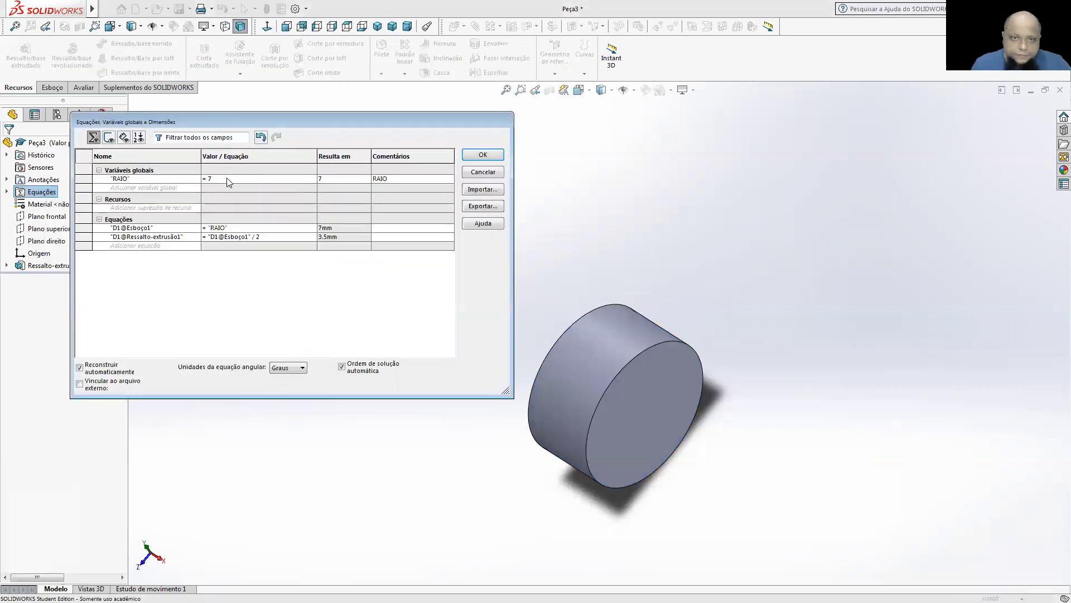
pyautogui.click(483, 155)
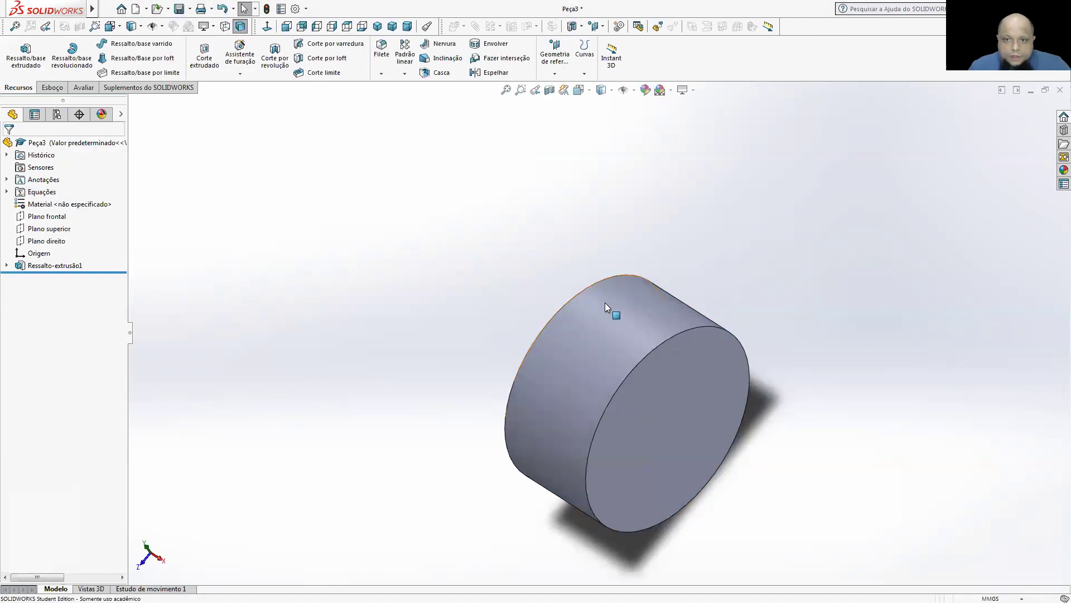
# Try to wrap the cylinder's length equation in the int function as =int("D1@Esboço1"/20)
pyautogui.doubleClick(604, 303)
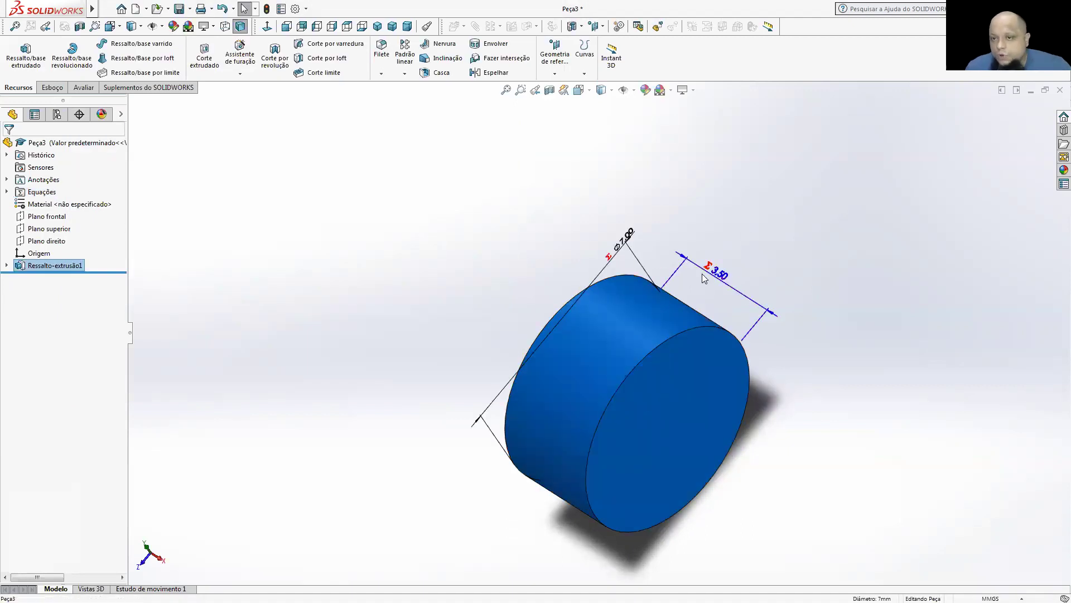
pyautogui.doubleClick(723, 276)
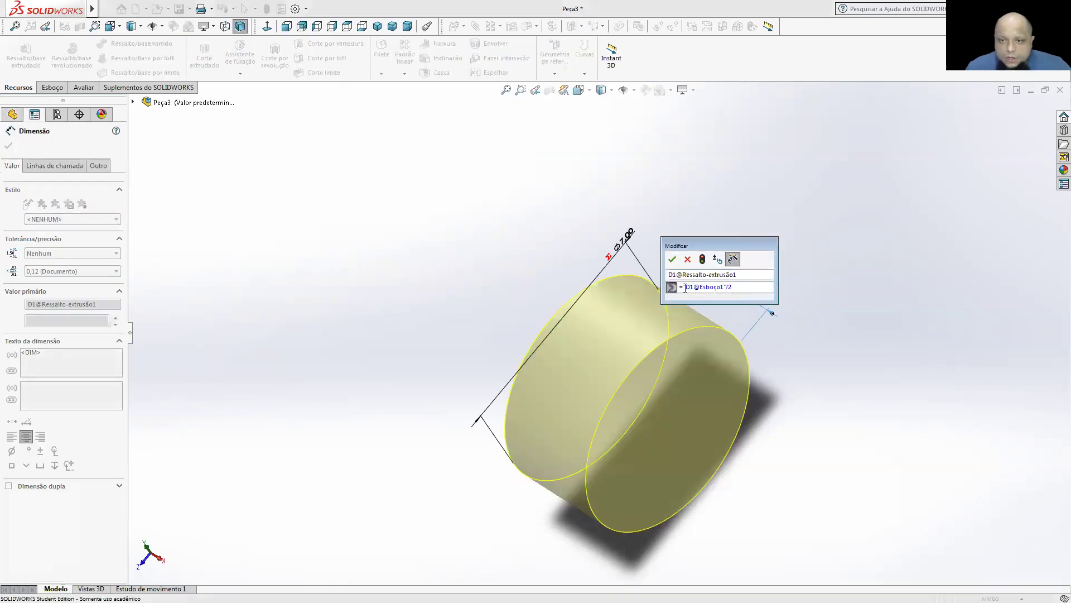
pyautogui.click(683, 286)
pyautogui.moveTo(700, 310)
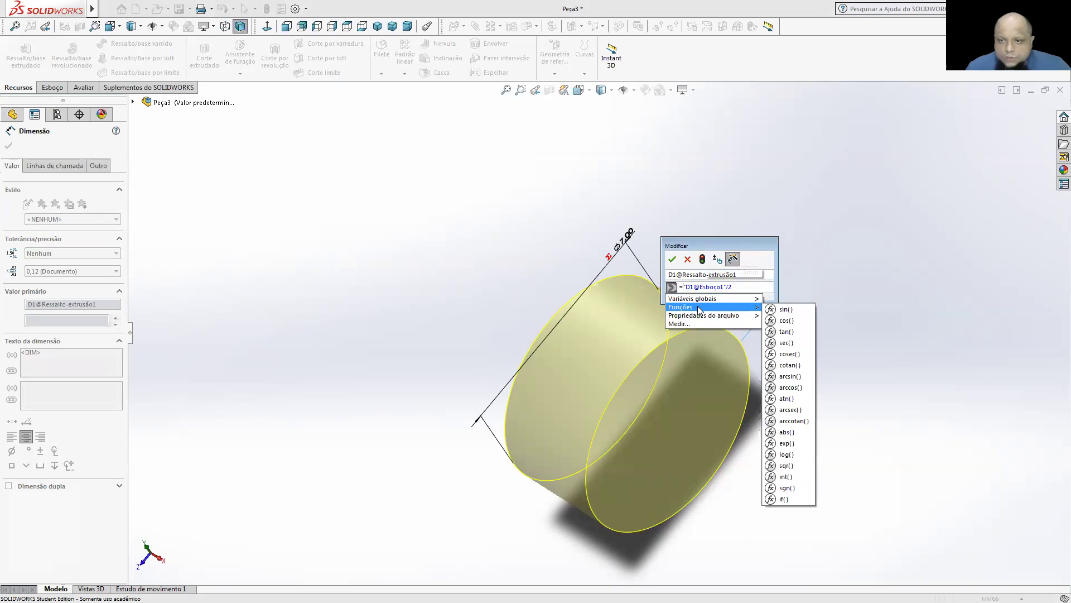
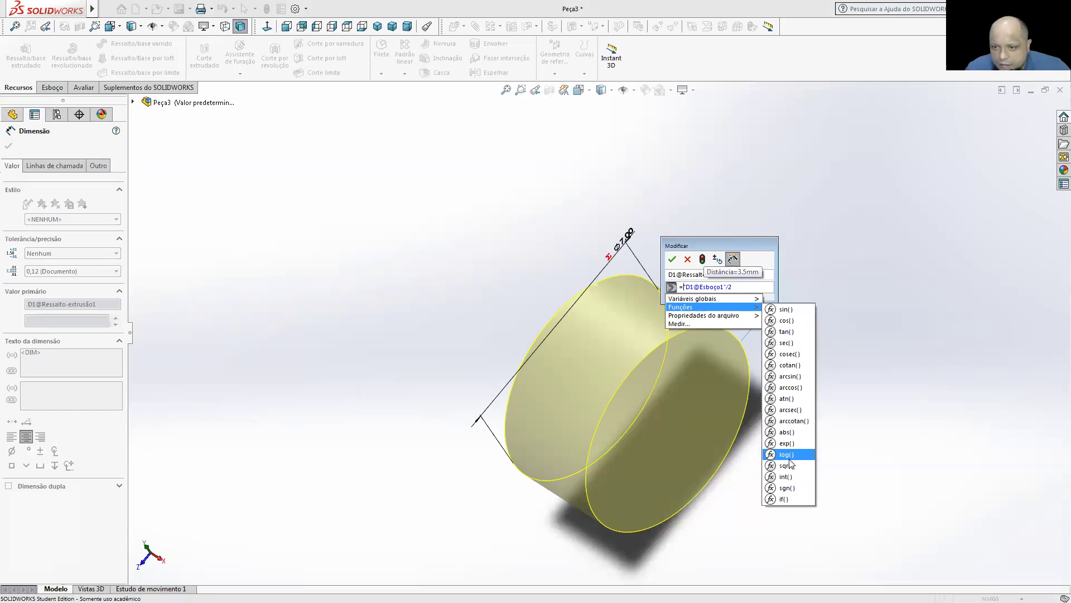
pyautogui.click(788, 476)
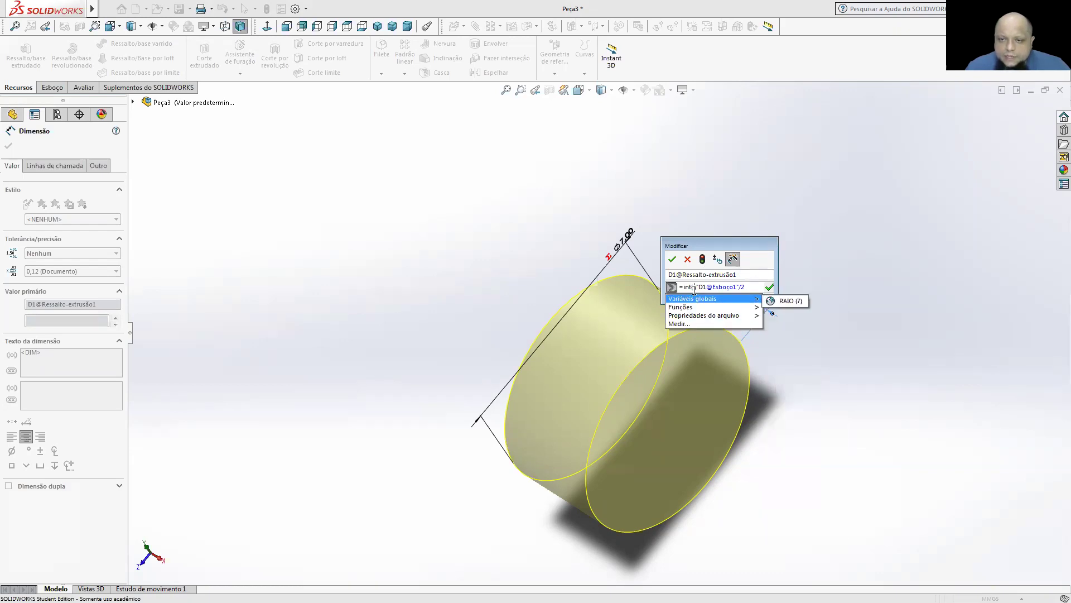
pyautogui.press('Delete')
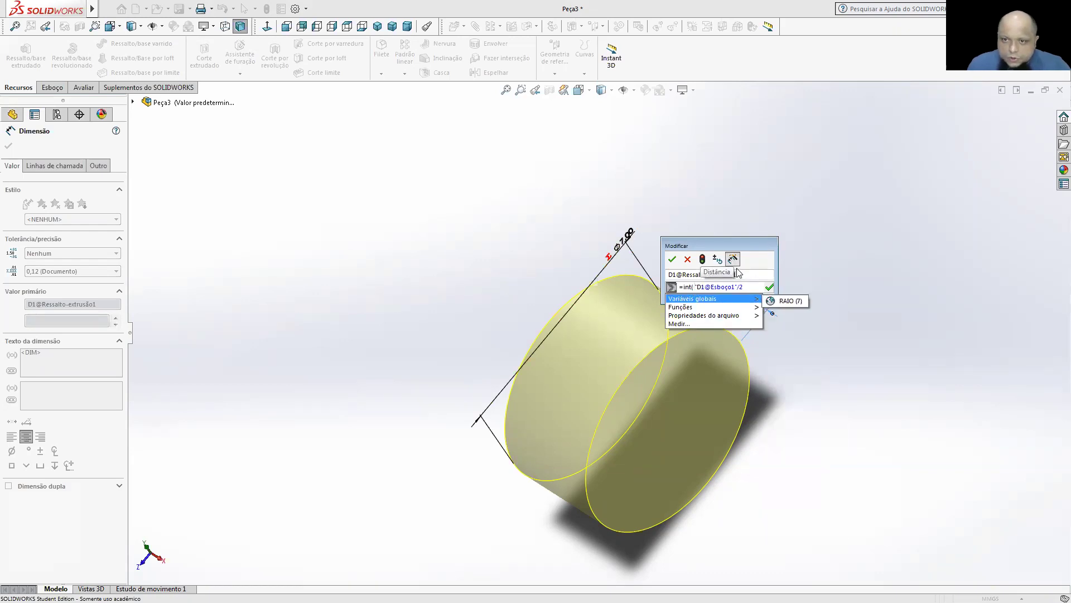
pyautogui.click(748, 285)
pyautogui.write('0')
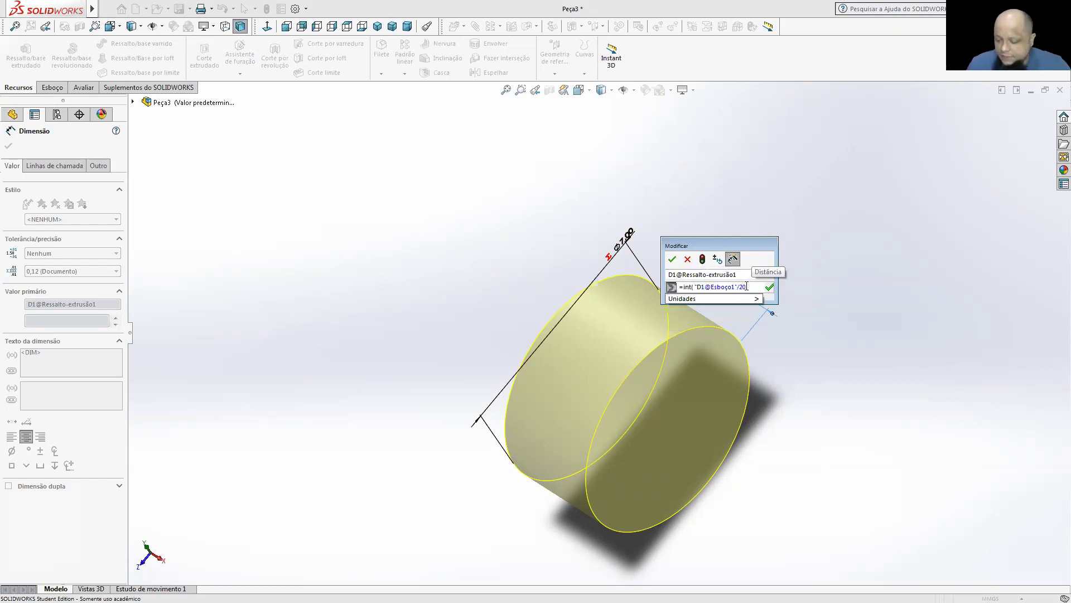
pyautogui.press('Return')
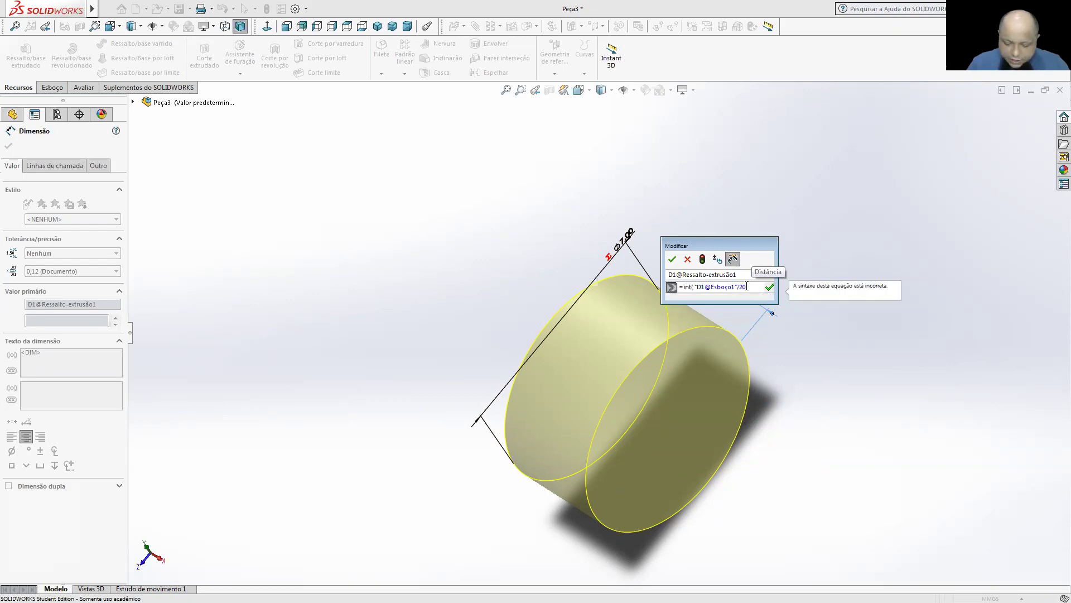
pyautogui.press('Return')
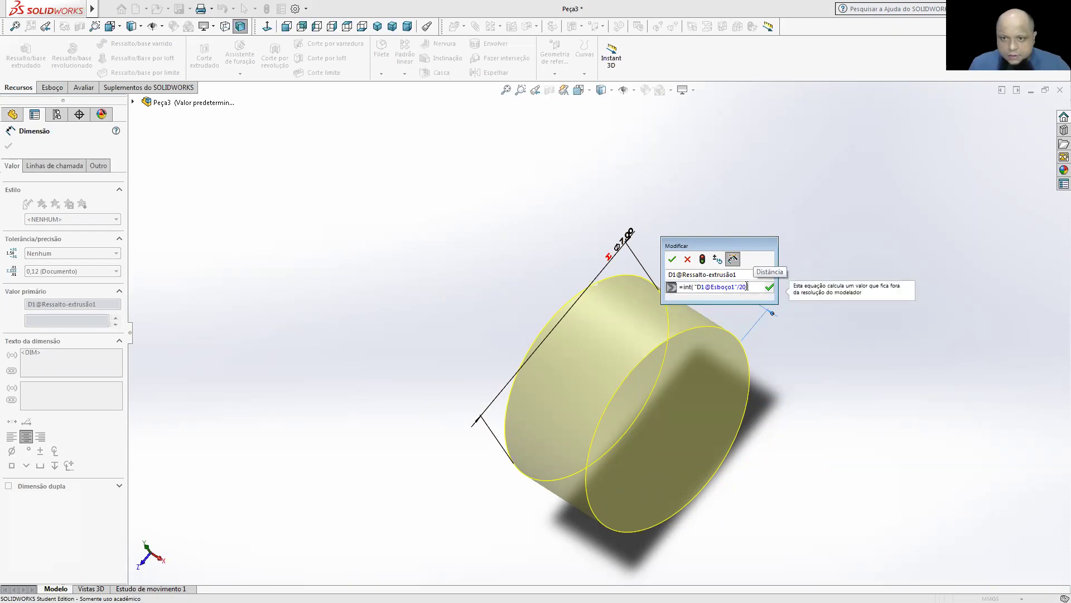
# Correct the cylinder's length equation to =int("D1@Esboço1"/2), accept it and redisplay the feature's dimensions
pyautogui.click(694, 288)
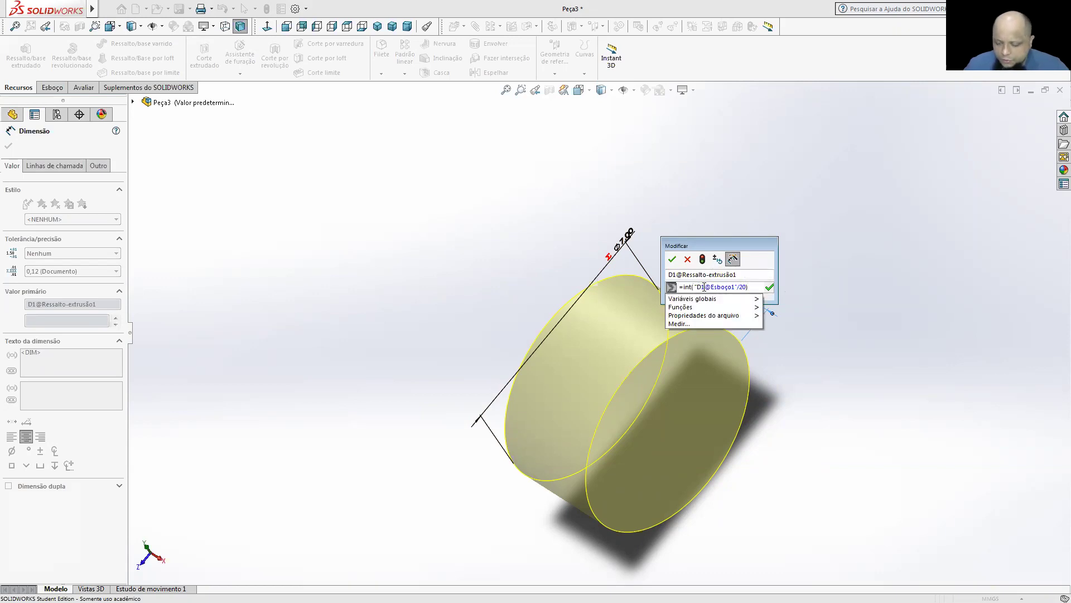
pyautogui.press('Delete')
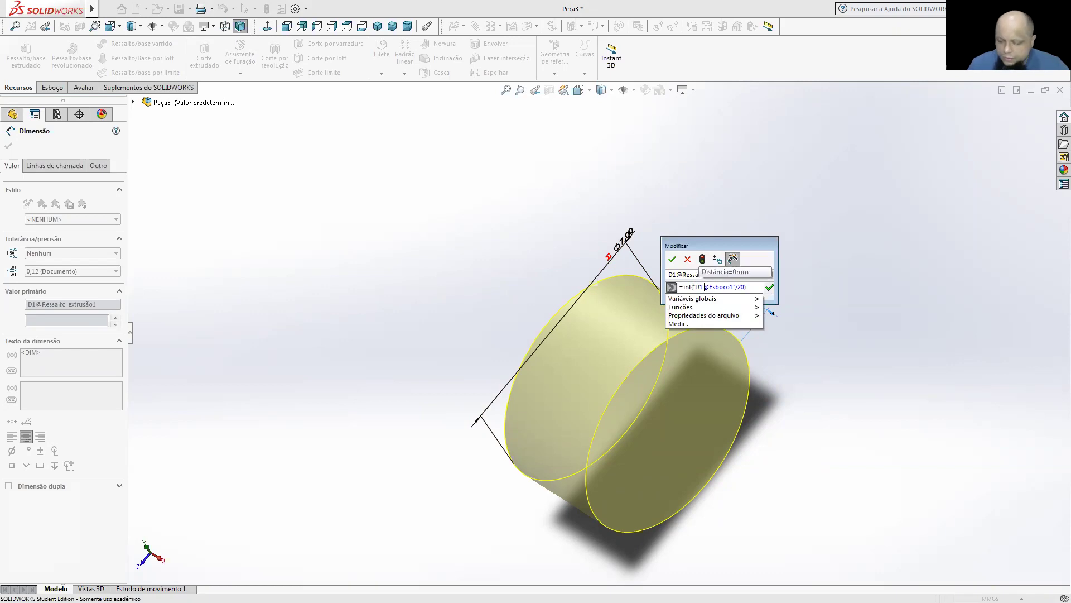
pyautogui.click(672, 260)
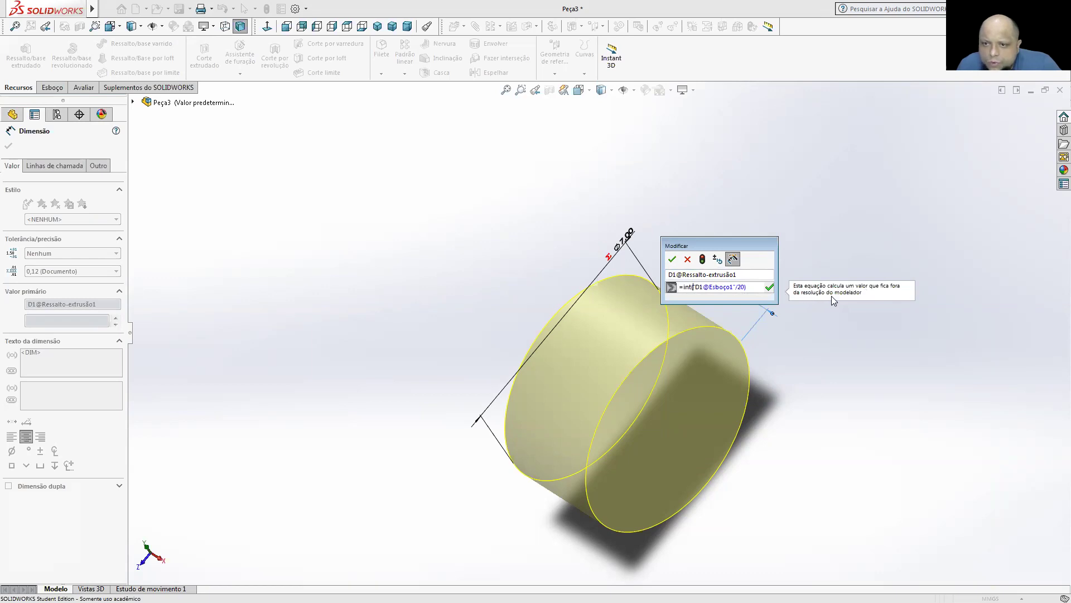
pyautogui.click(761, 287)
pyautogui.press('BackSpace')
pyautogui.press('BackSpace')
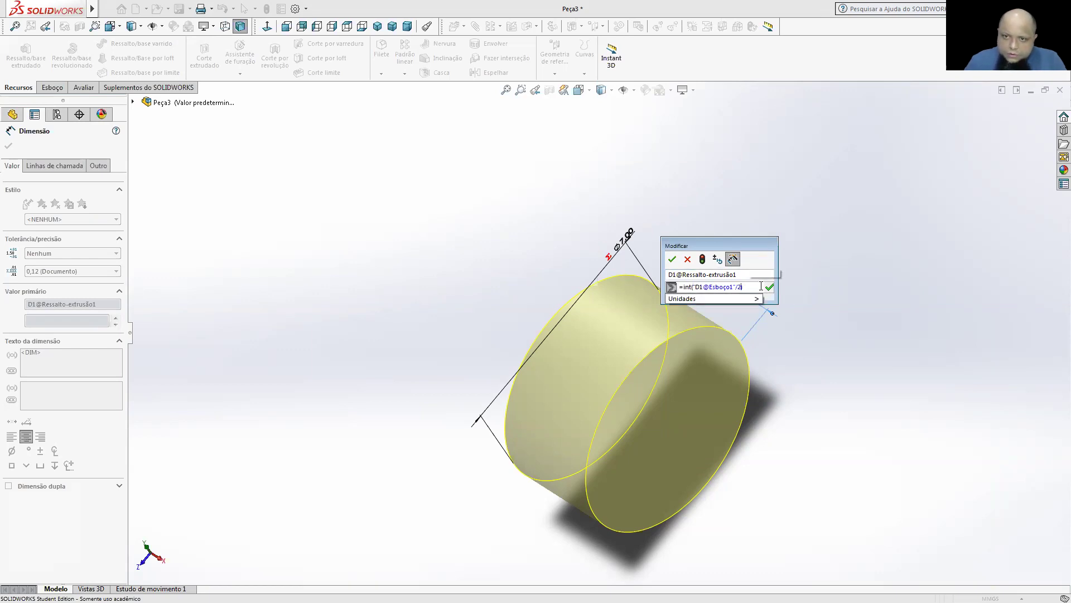
pyautogui.click(677, 260)
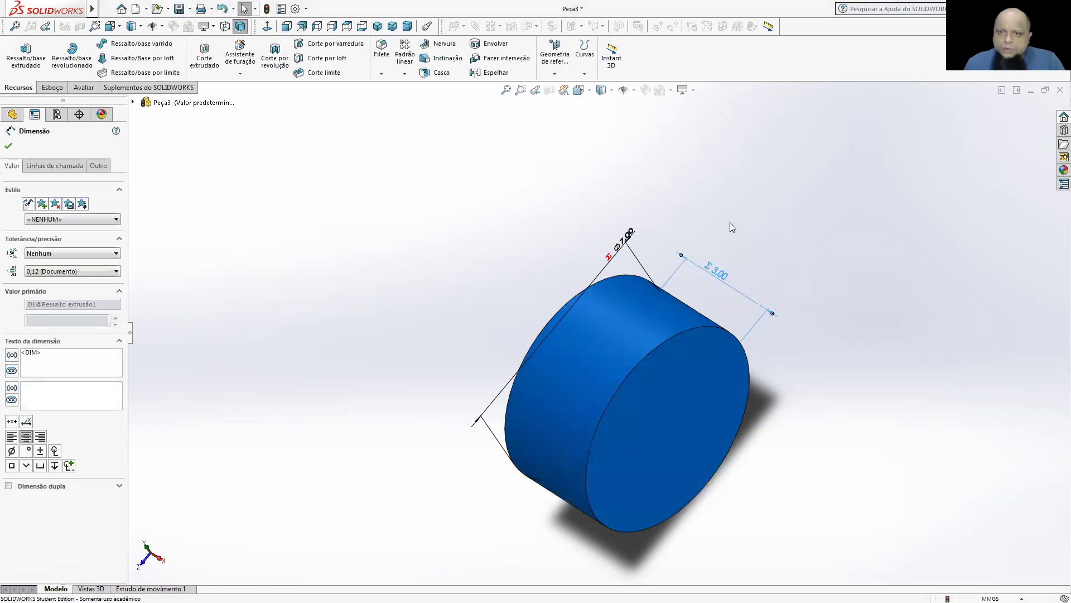
pyautogui.click(731, 222)
pyautogui.doubleClick(703, 281)
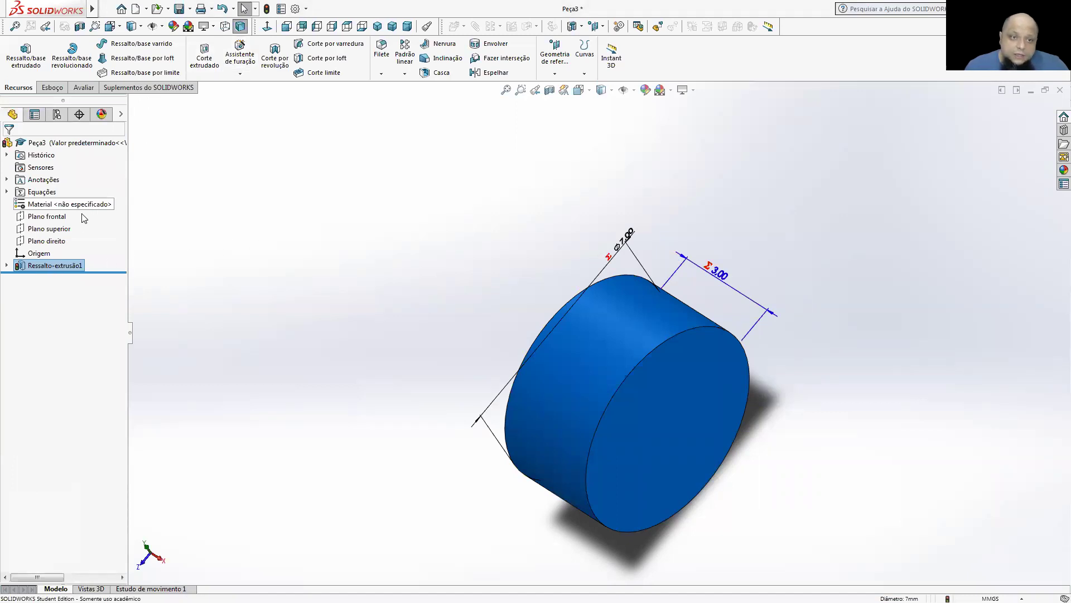
# Set the global variable RAIO to 9.75 in the equations manager and apply the change
pyautogui.rightClick(39, 195)
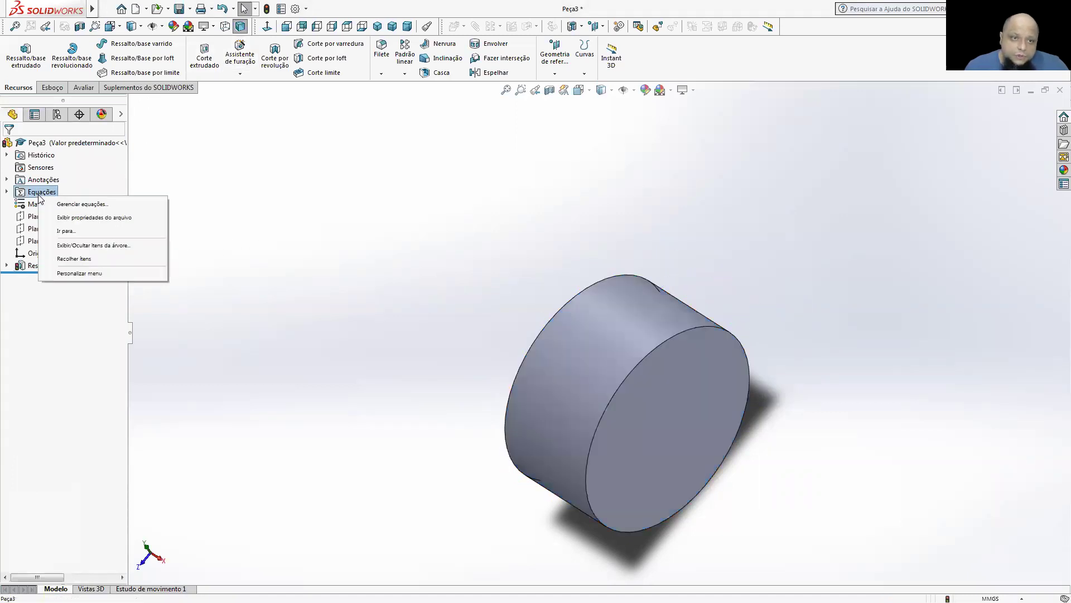
pyautogui.click(64, 205)
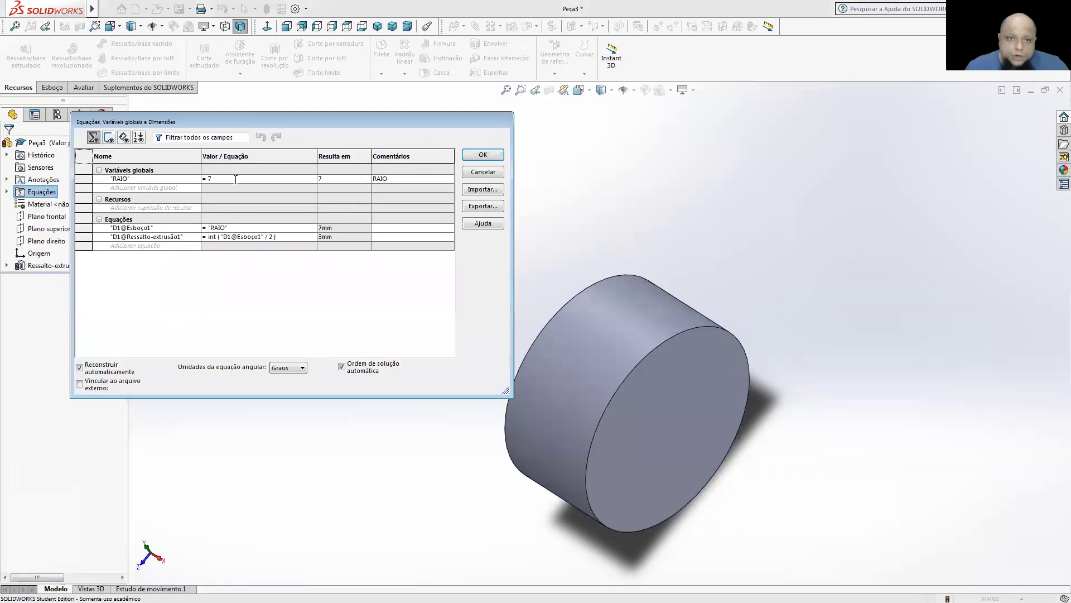
pyautogui.click(233, 179)
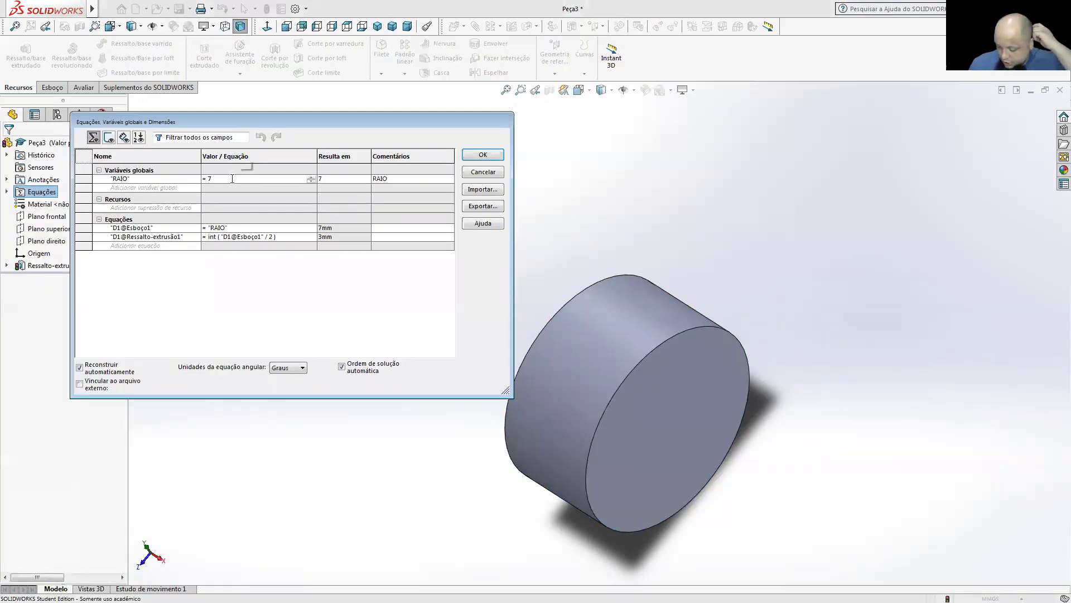
pyautogui.press('BackSpace')
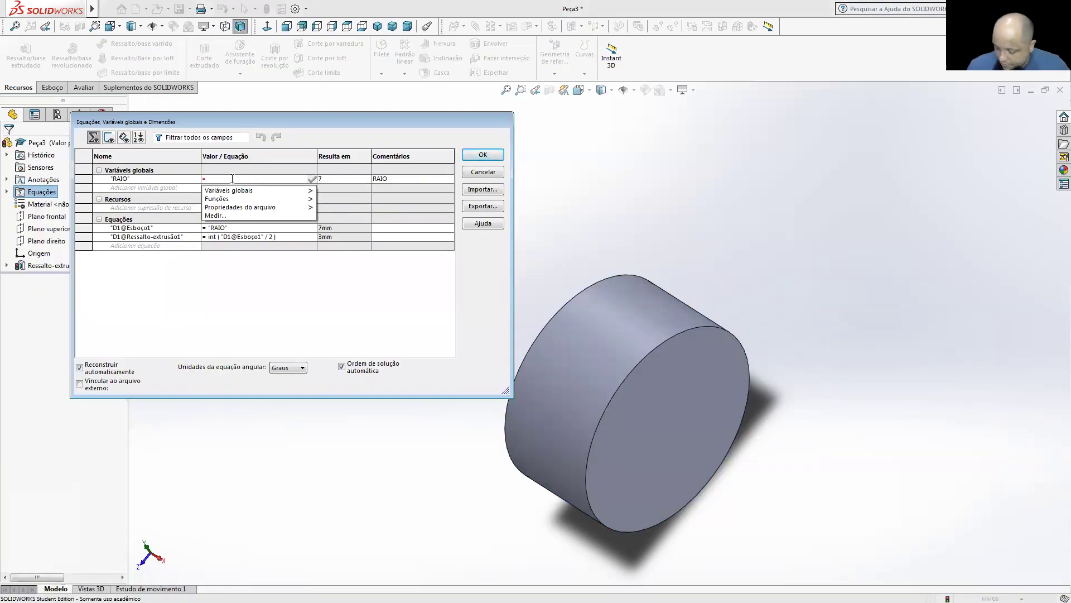
pyautogui.write('9.75')
pyautogui.press('Tab')
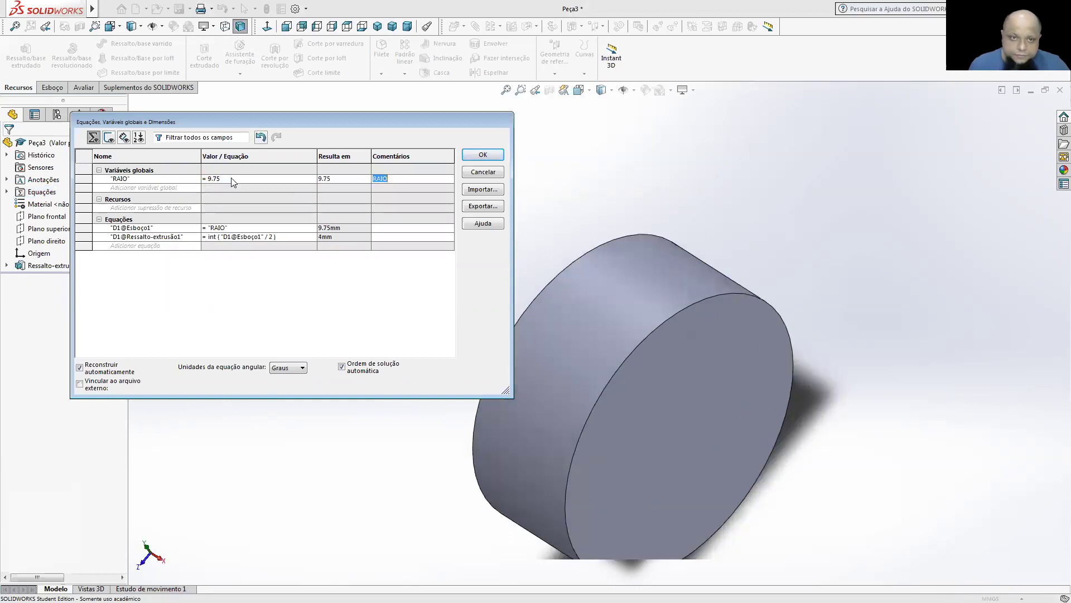
pyautogui.click(479, 156)
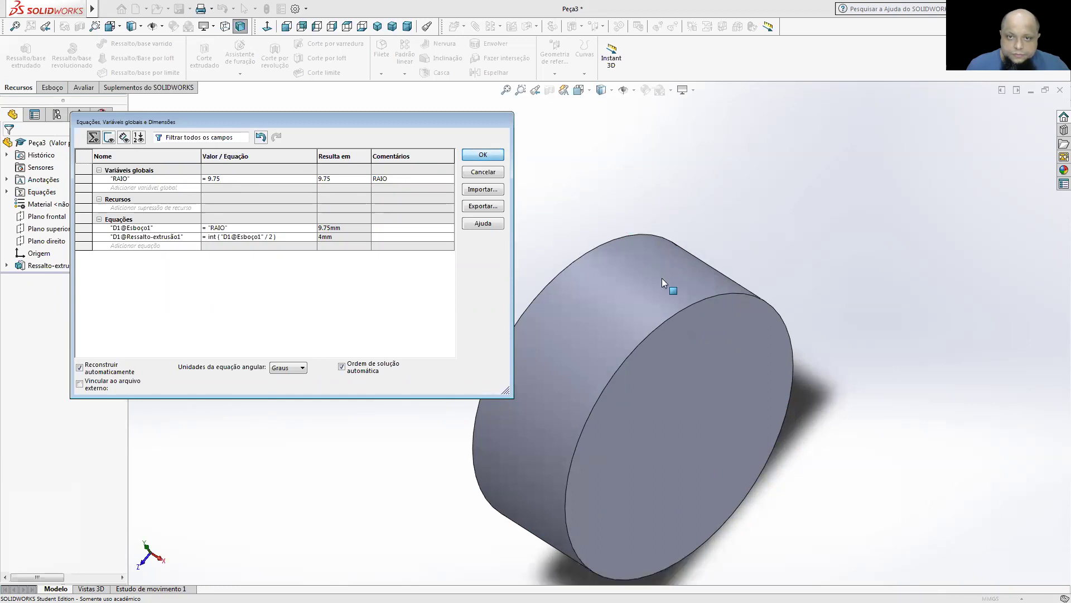
# Display the cylinder's dimensions and inspect the equation behind its length dimension
pyautogui.doubleClick(646, 272)
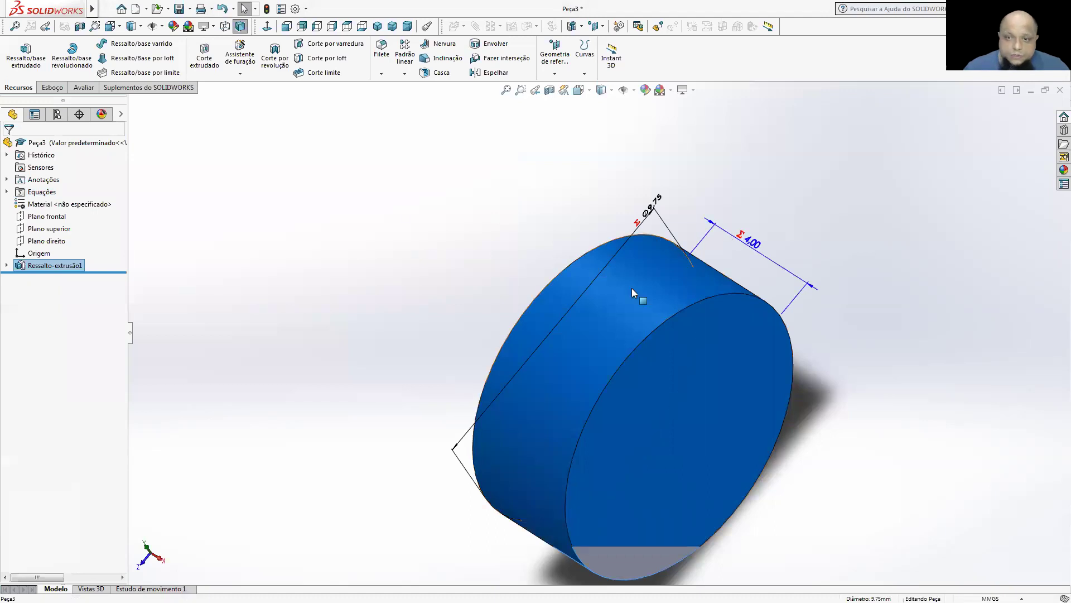
pyautogui.click(754, 245)
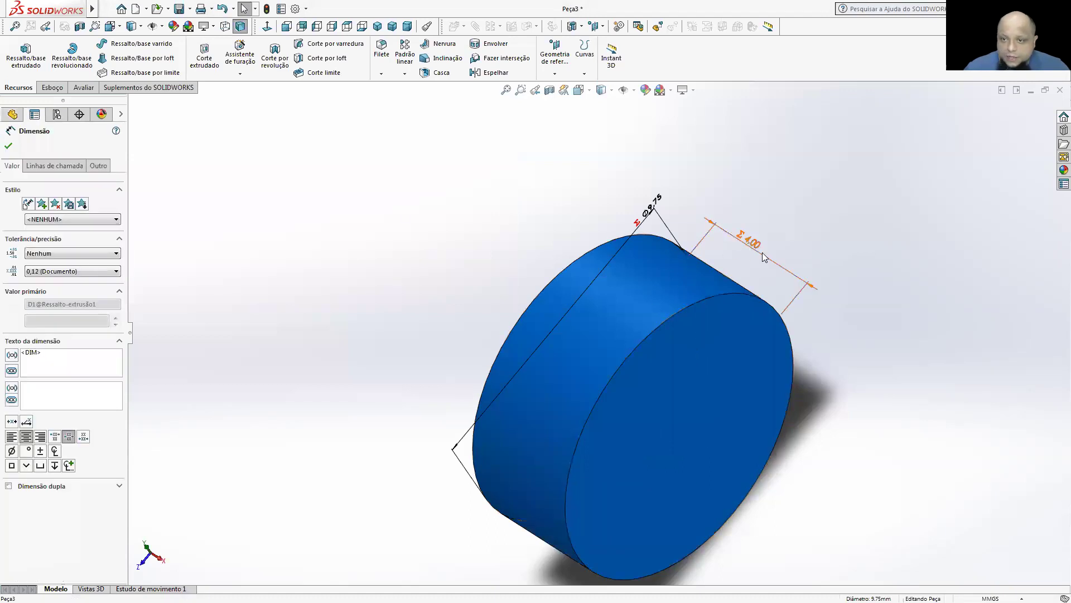
pyautogui.press('Escape')
pyautogui.doubleClick(697, 273)
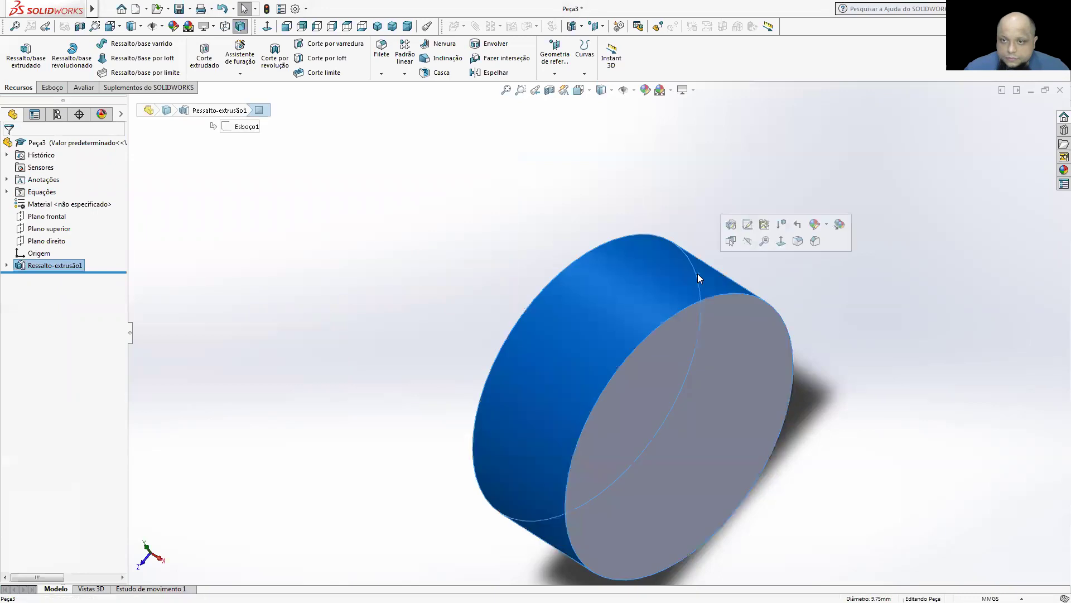
pyautogui.click(746, 244)
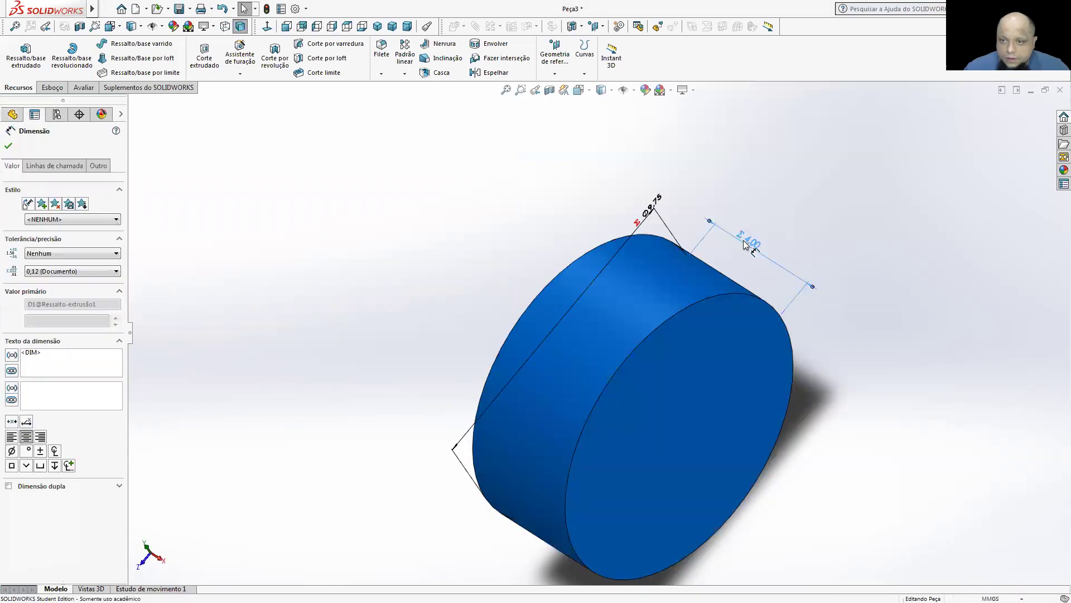
pyautogui.doubleClick(747, 244)
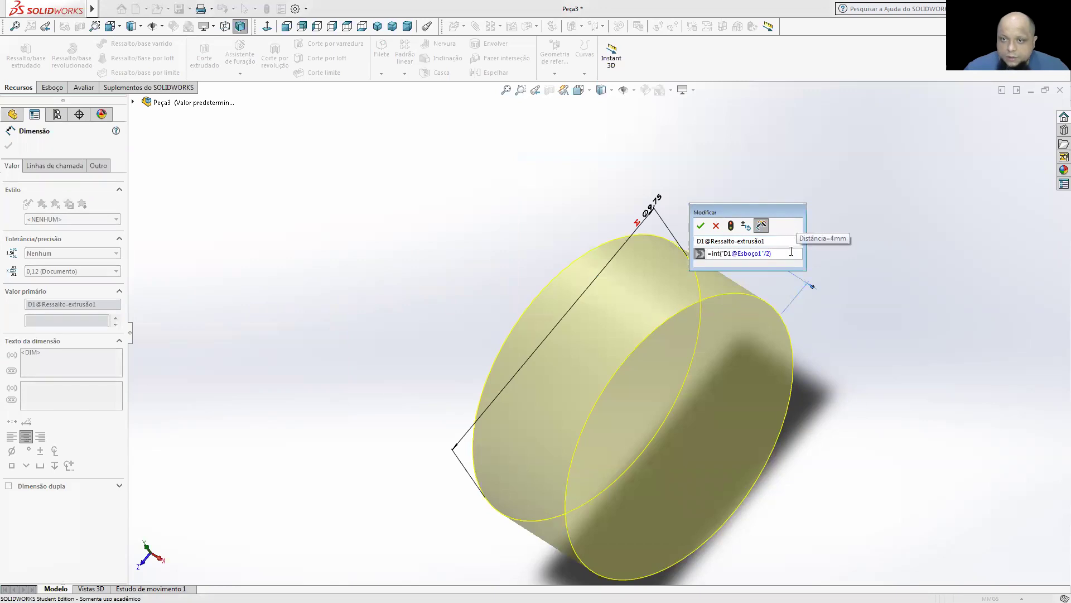
pyautogui.click(618, 156)
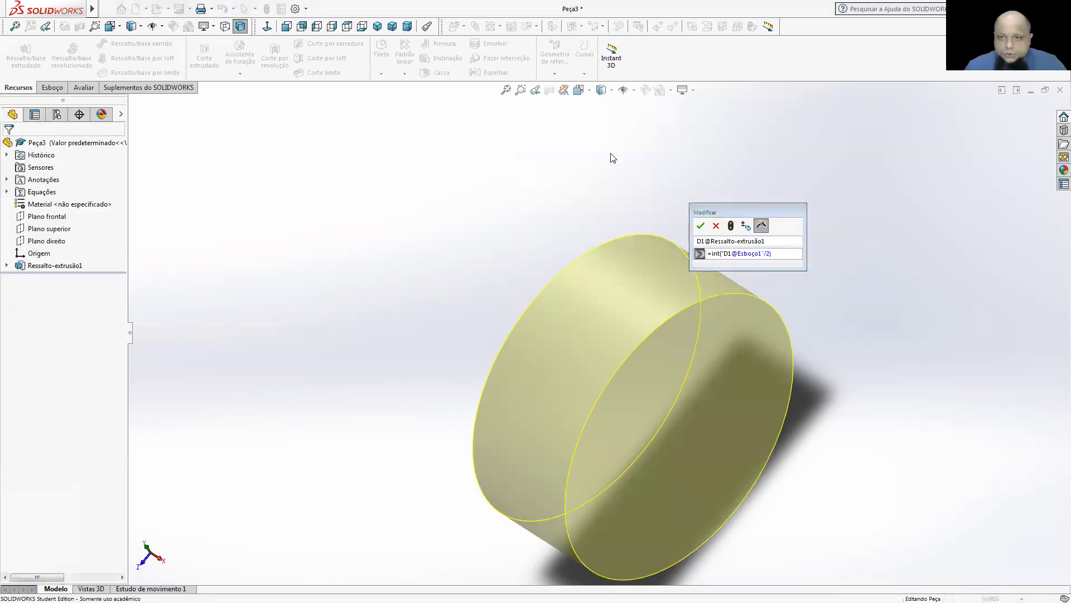
pyautogui.click(701, 225)
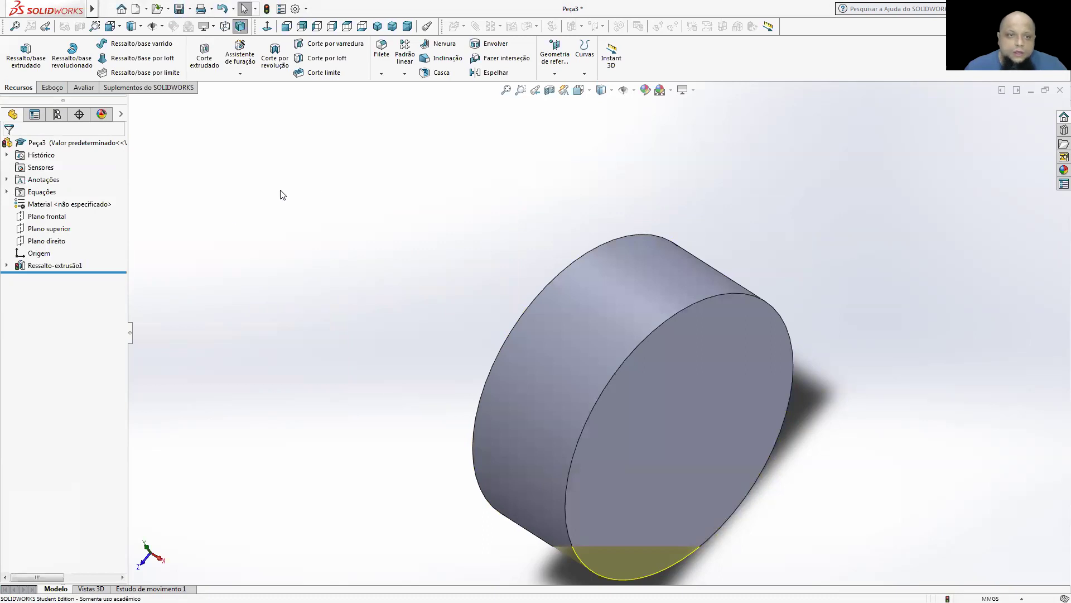
# Start a sketch on the cylinder's front circular face and draw a circle about 3.1 mm in diameter centred on the origin
pyautogui.click(669, 358)
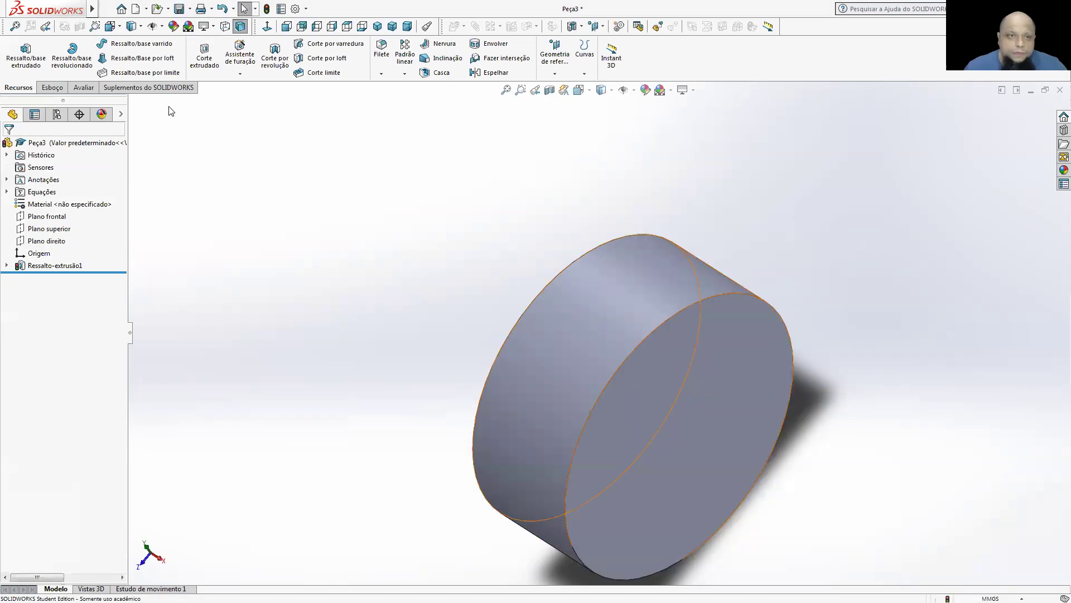
pyautogui.click(48, 88)
pyautogui.click(17, 53)
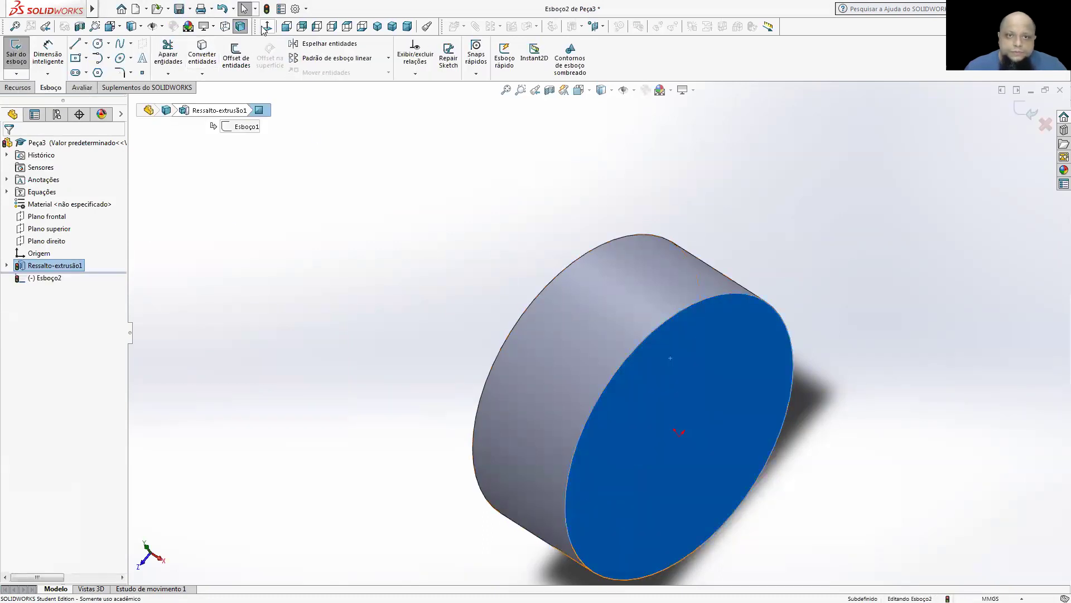
pyautogui.click(98, 44)
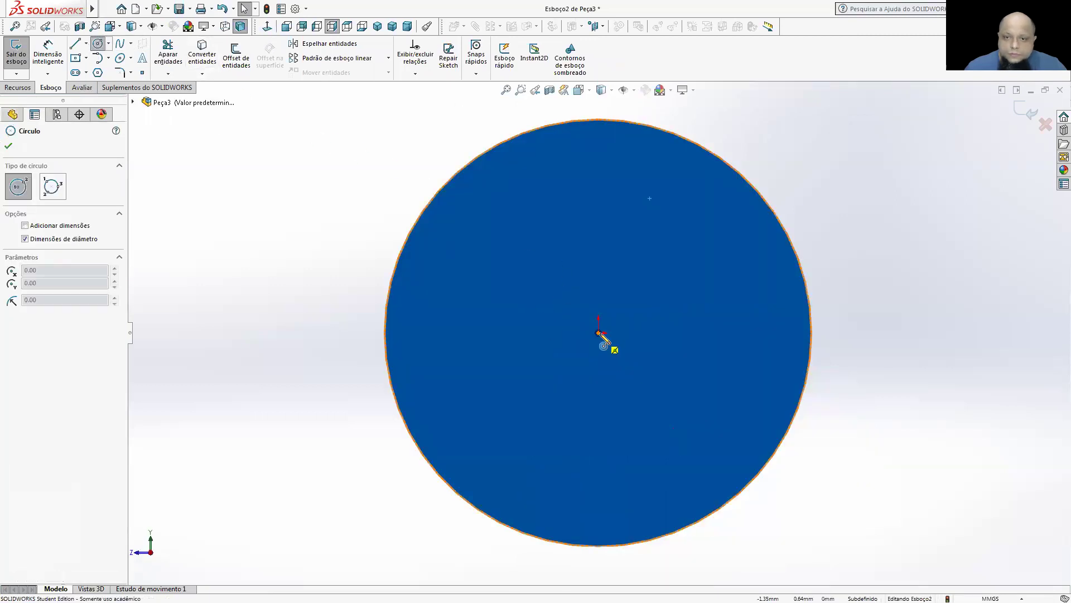
pyautogui.click(598, 333)
pyautogui.click(665, 318)
# Dimension the inner circle's diameter and look through the functions available for its equation, without applying one
pyautogui.click(49, 56)
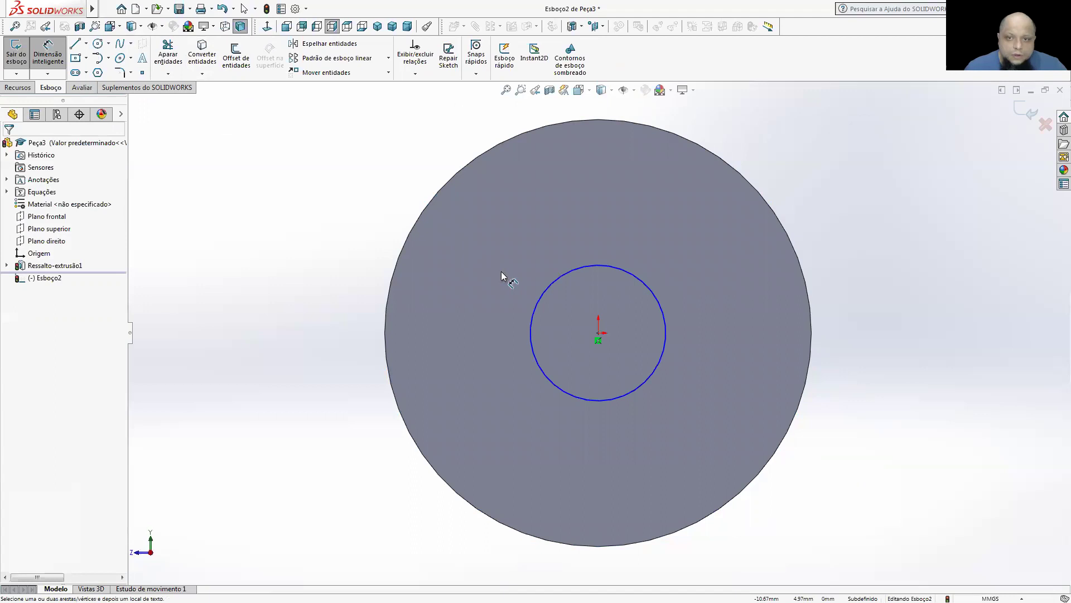
pyautogui.click(545, 288)
pyautogui.click(315, 332)
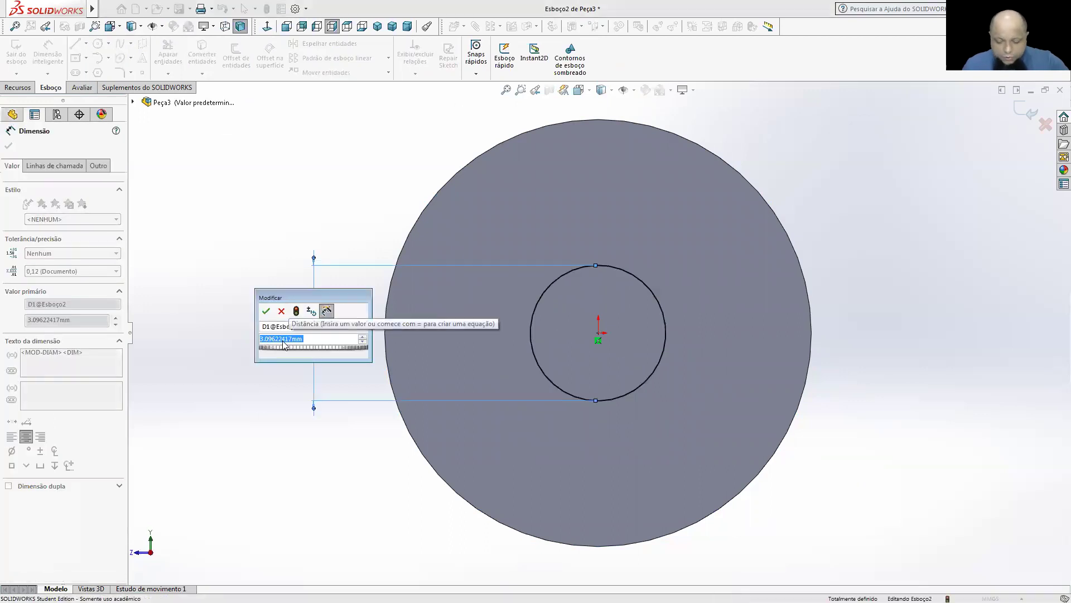
pyautogui.write('=')
pyautogui.moveTo(341, 368)
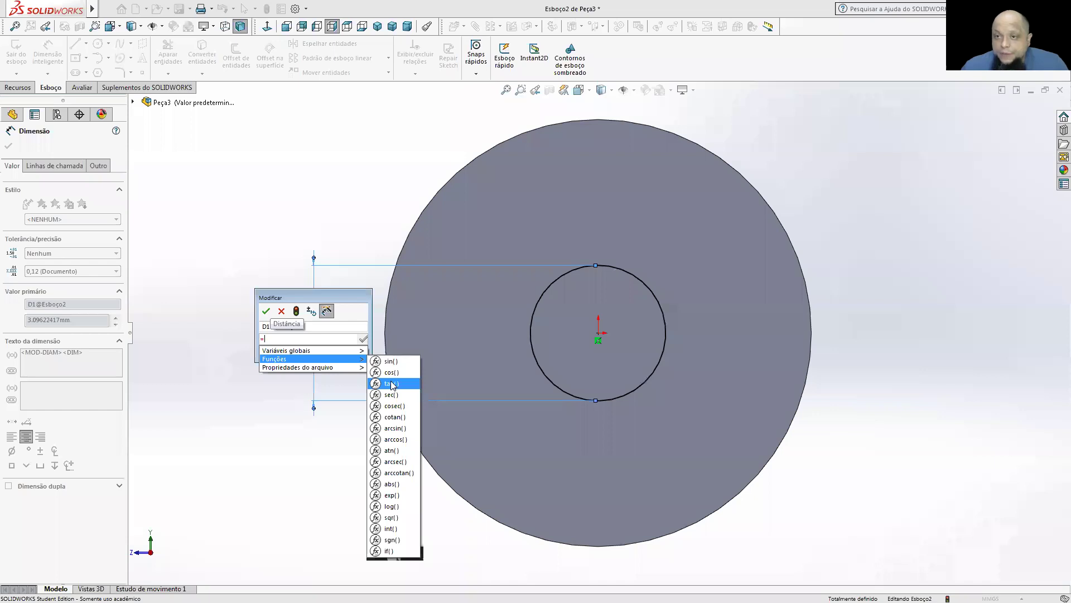
pyautogui.click(282, 311)
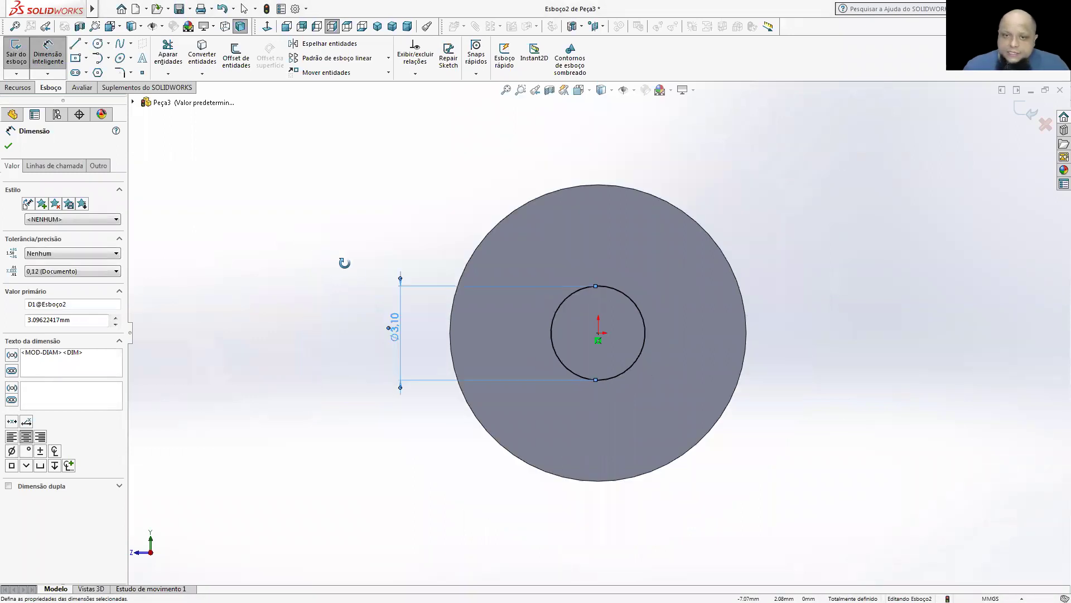
# Discard the inner circle sketch and close the cylinder part without saving it
pyautogui.hotkey('ctrl', '7')
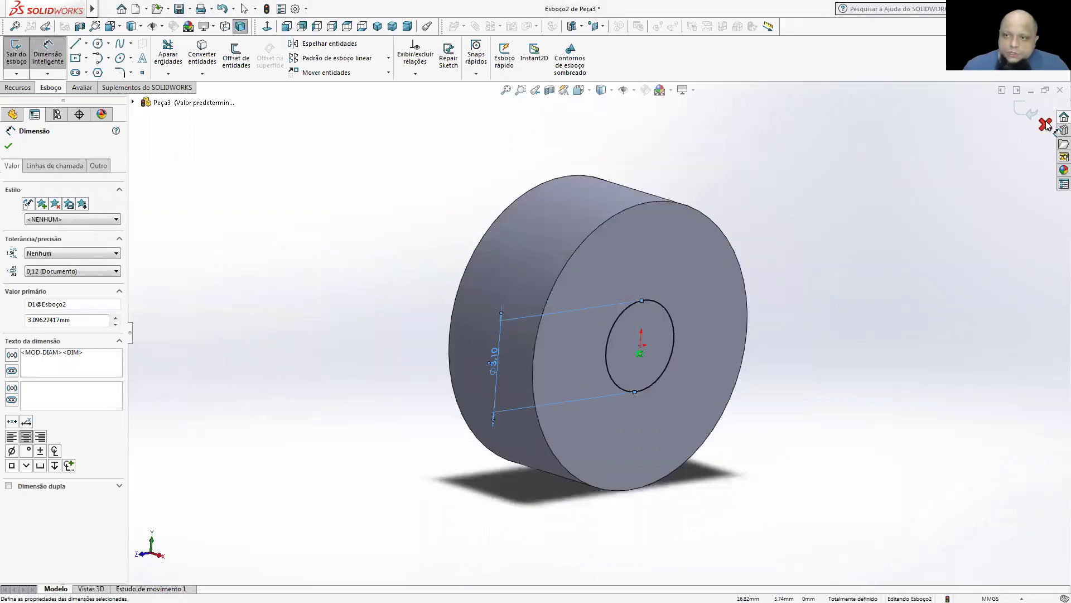
pyautogui.click(1046, 124)
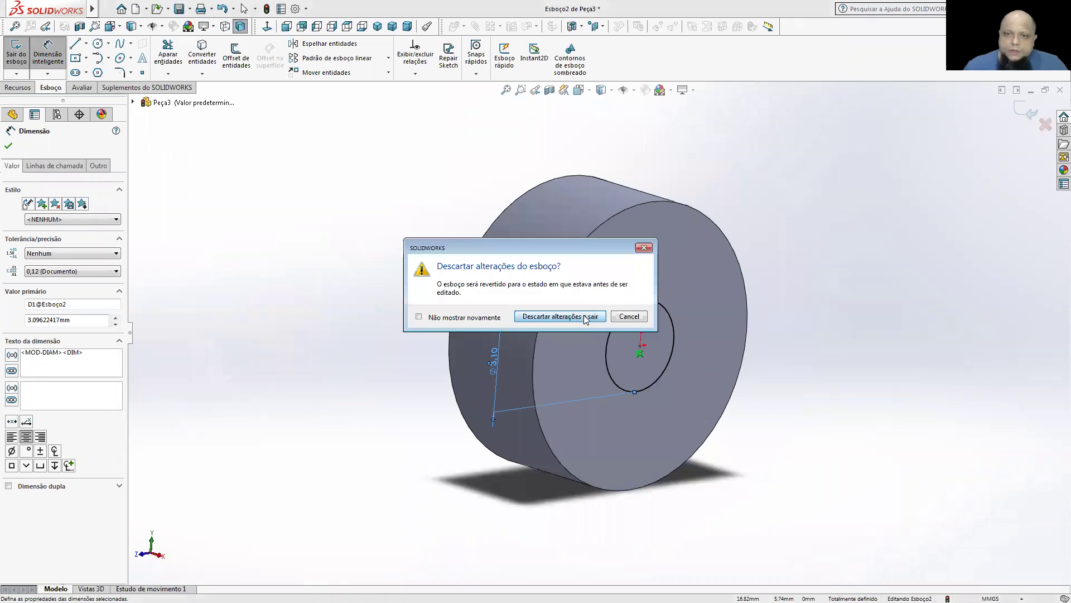
pyautogui.click(584, 316)
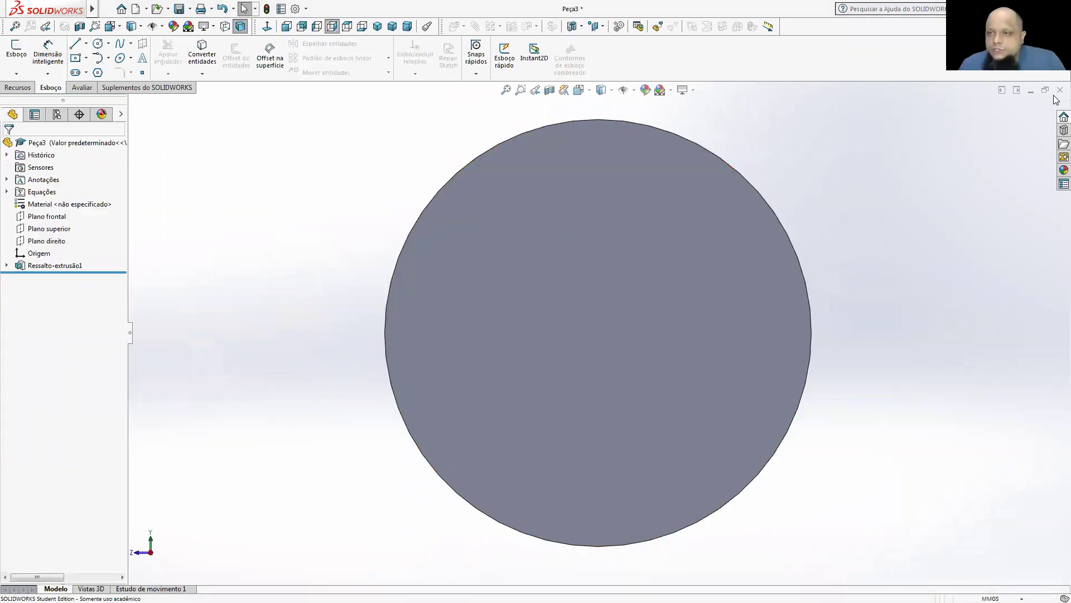
pyautogui.click(1060, 90)
pyautogui.click(478, 322)
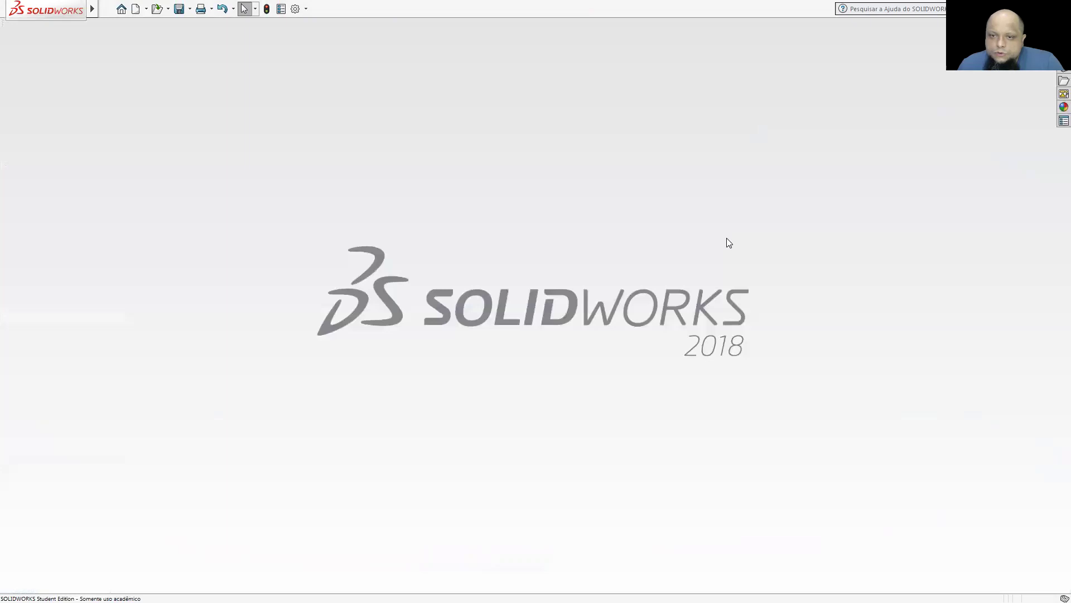
# Start recording a macro and create a new part document
pyautogui.click(112, 9)
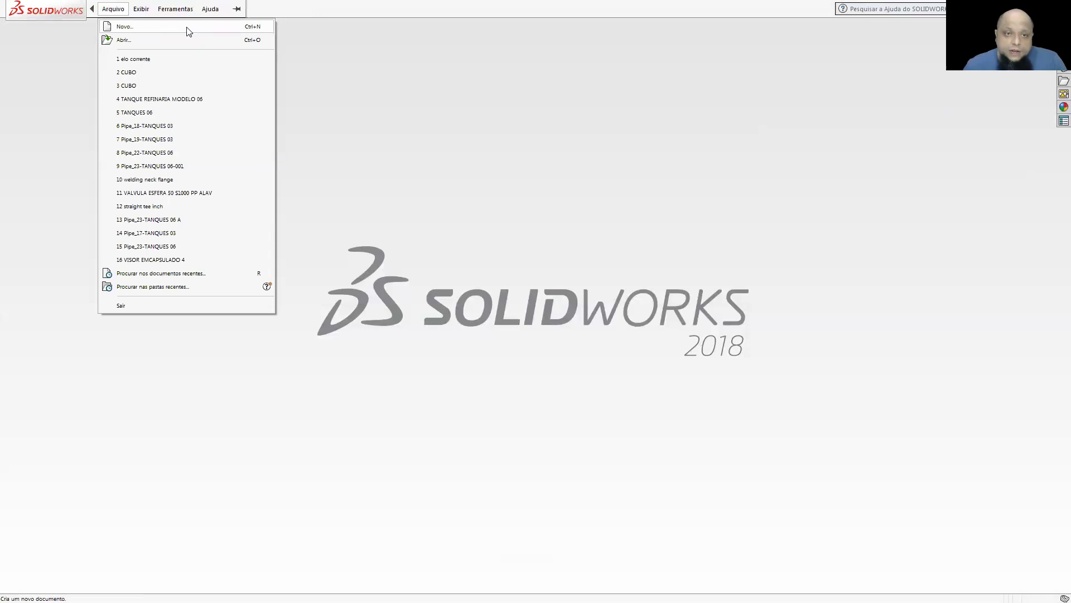
pyautogui.moveTo(166, 12)
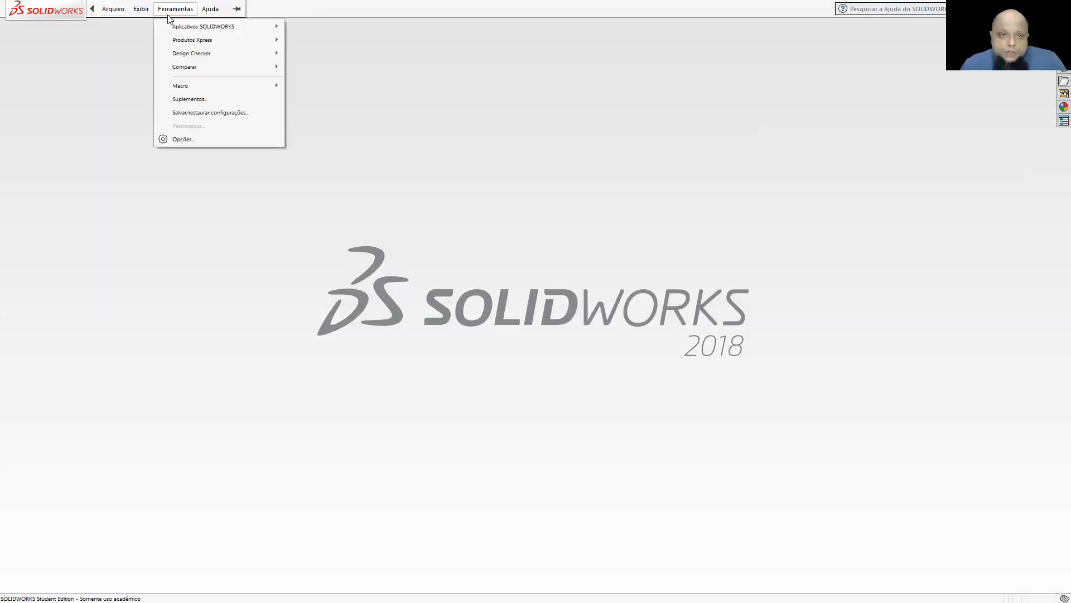
pyautogui.moveTo(210, 91)
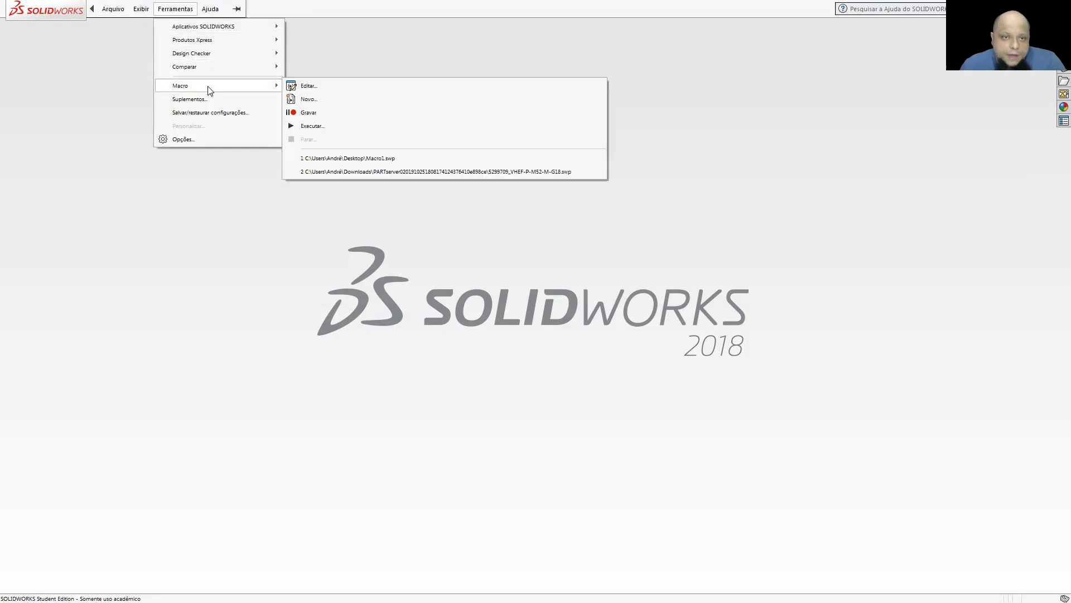
pyautogui.click(322, 114)
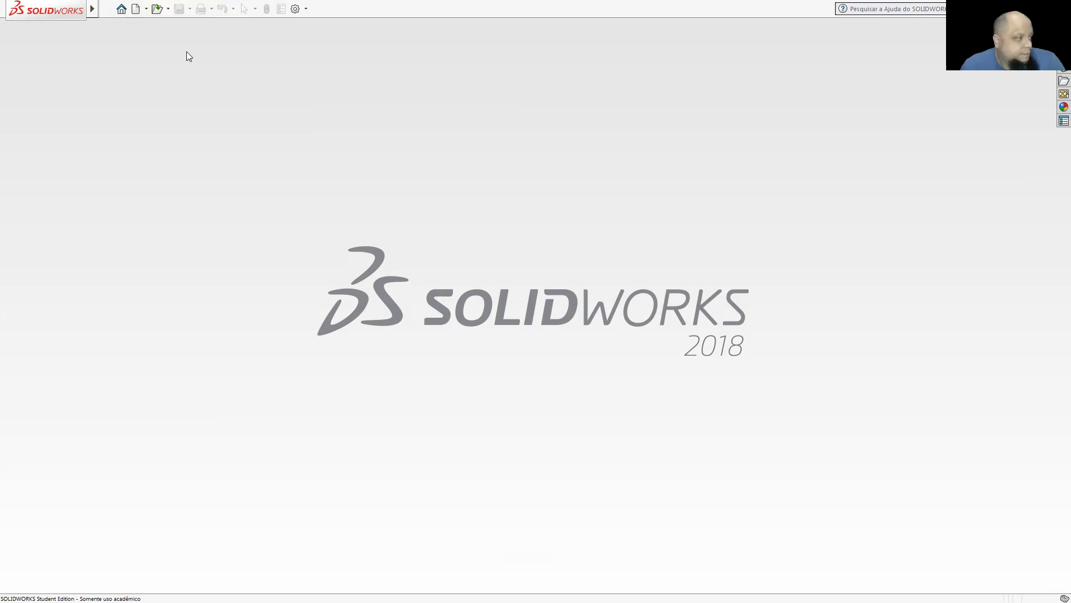
pyautogui.click(135, 9)
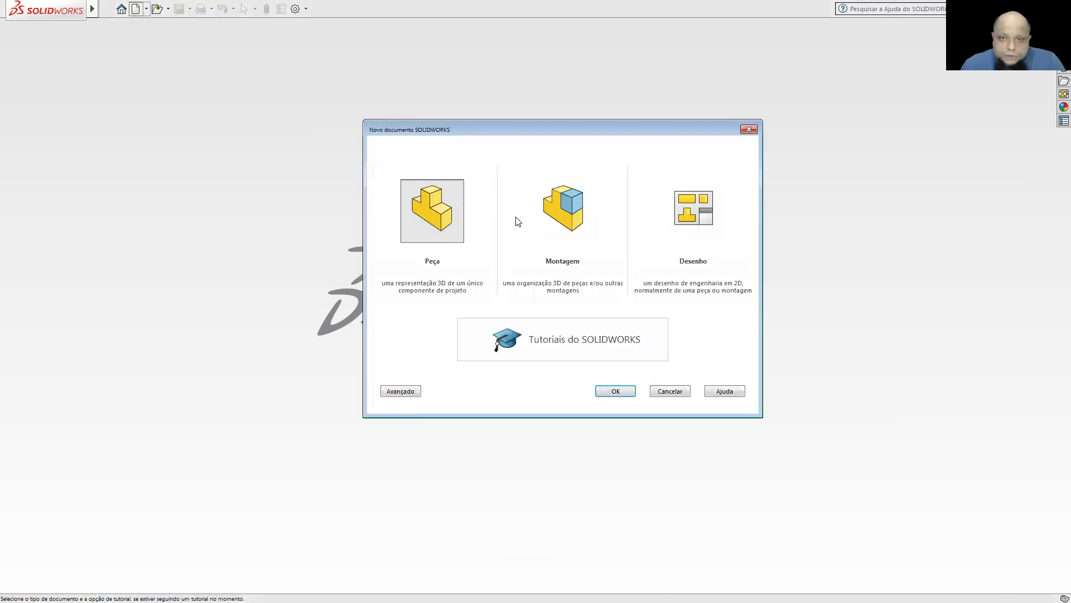
pyautogui.click(600, 389)
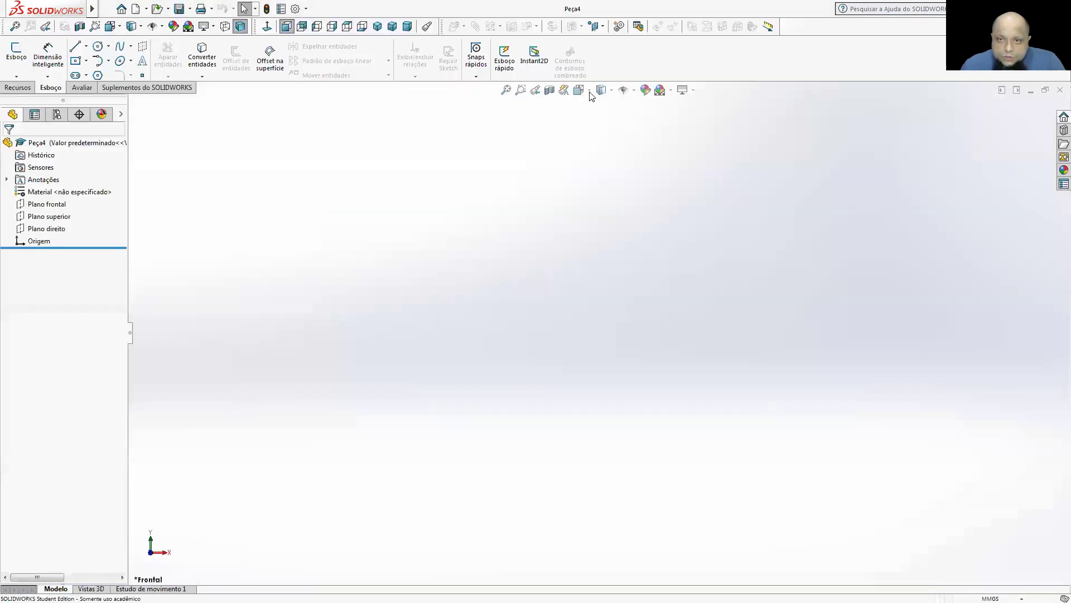
pyautogui.click(601, 90)
pyautogui.moveTo(94, 11)
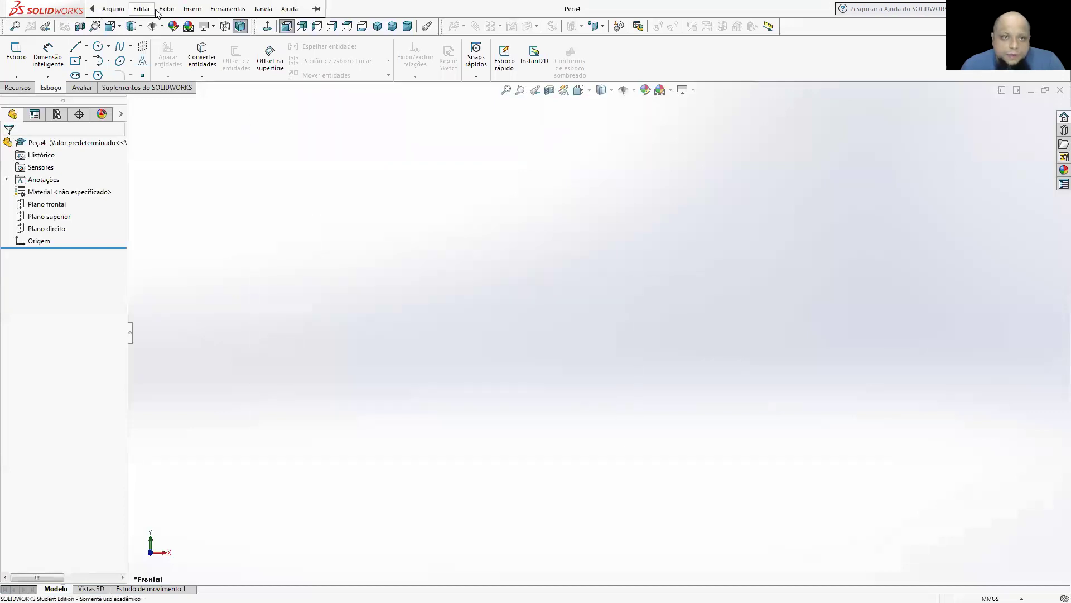
pyautogui.click(228, 10)
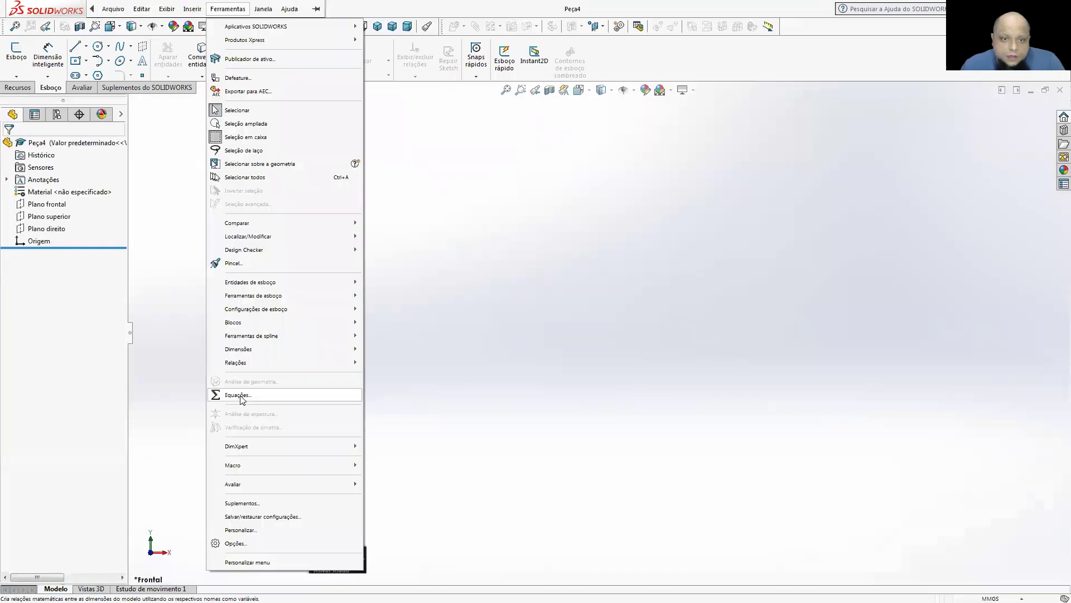
pyautogui.moveTo(259, 469)
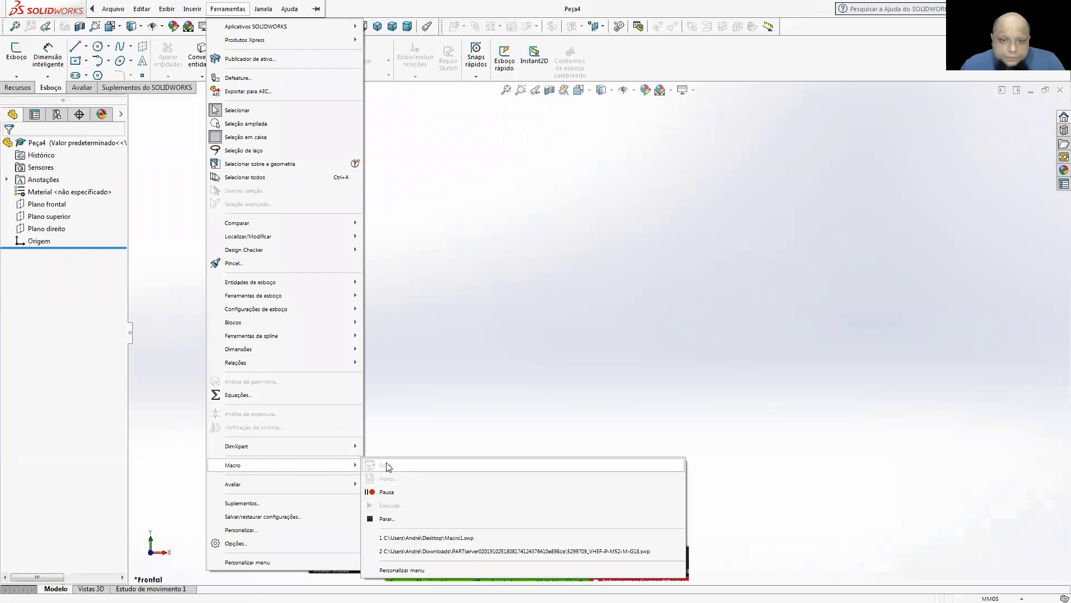
pyautogui.click(440, 228)
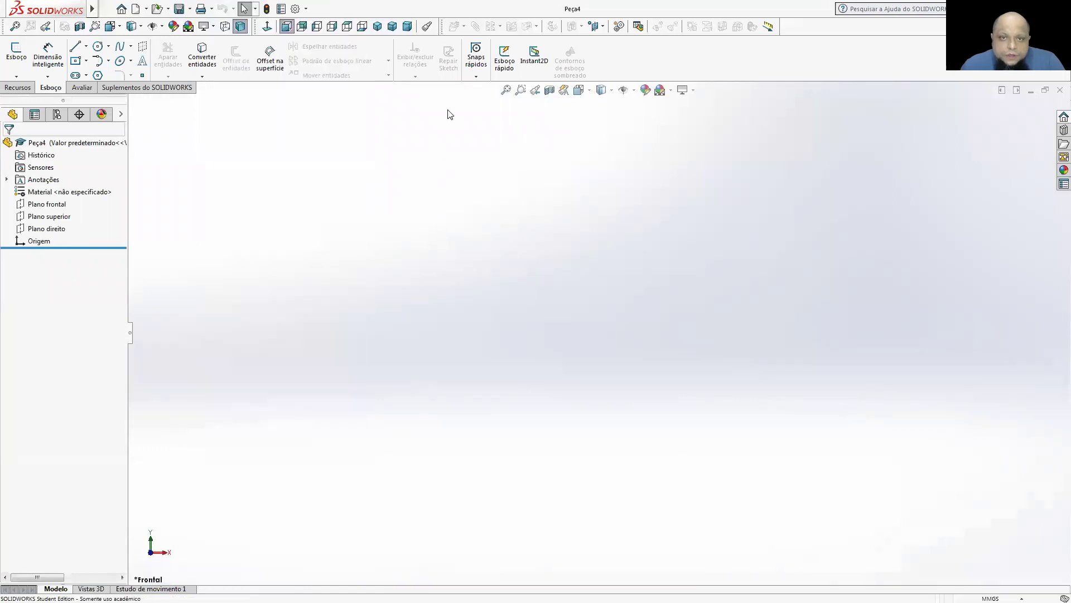
# Start a sketch on the right plane and draw a circle about 68 mm in diameter centred on the origin
pyautogui.click(378, 27)
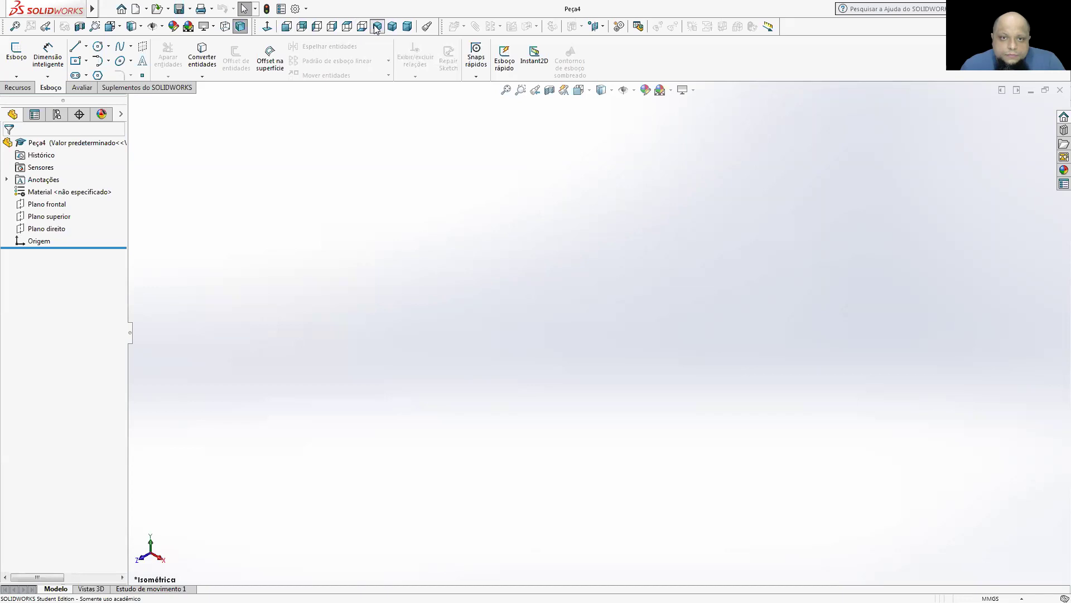
pyautogui.click(20, 64)
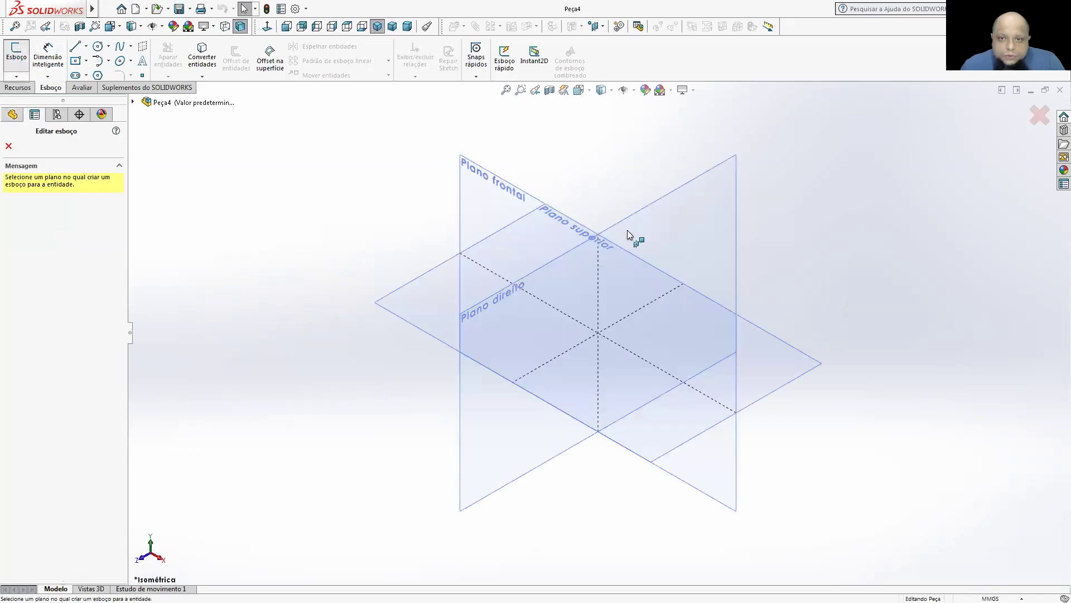
pyautogui.click(669, 227)
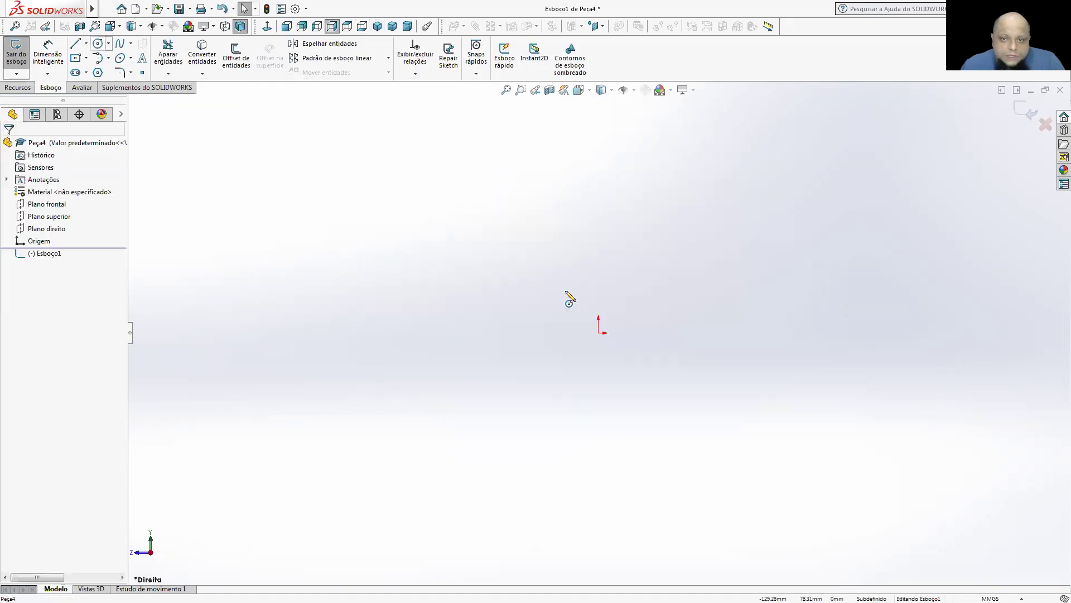
pyautogui.click(602, 333)
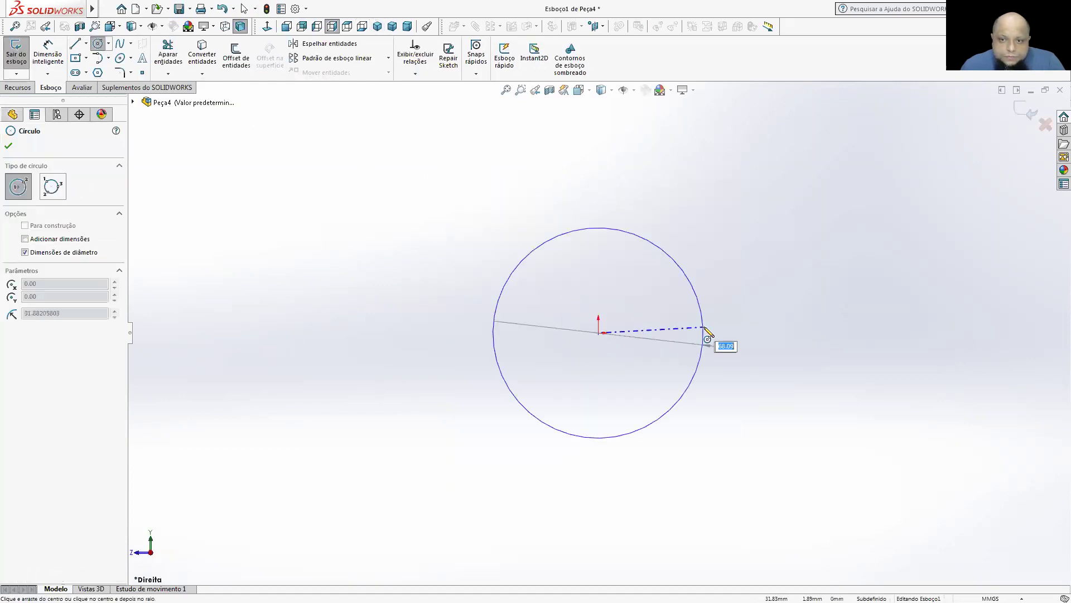
pyautogui.click(705, 328)
# Dimension the circle's diameter to 100 mm
pyautogui.click(42, 67)
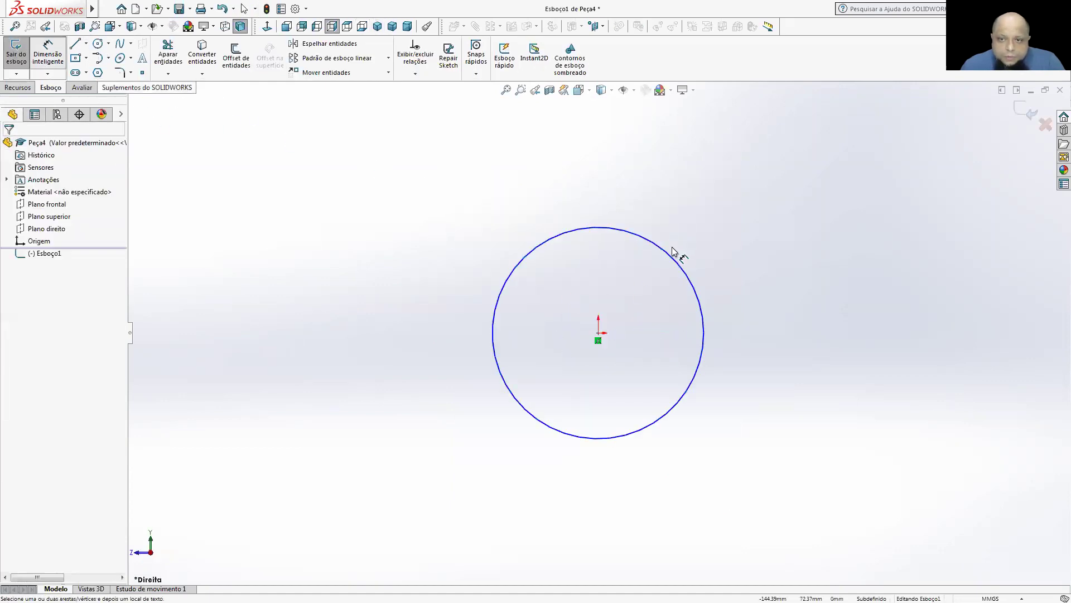
pyautogui.click(677, 256)
pyautogui.click(704, 233)
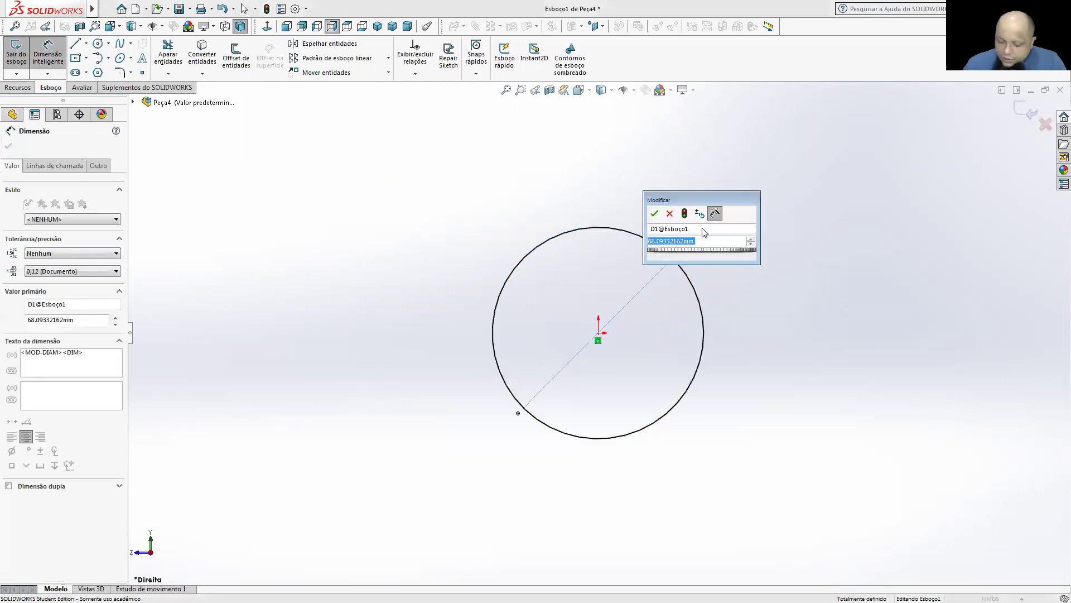
pyautogui.write('100')
pyautogui.press('Return')
# Extrude the circle 50 mm with the mid-plane (Plano médio) end condition
pyautogui.click(19, 88)
pyautogui.click(43, 67)
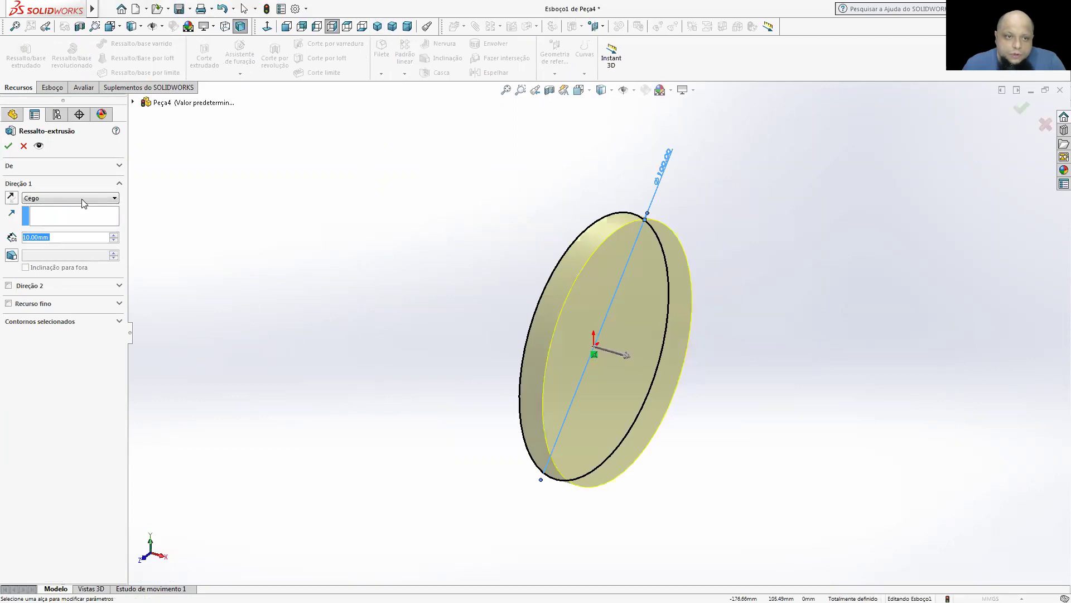
pyautogui.click(76, 198)
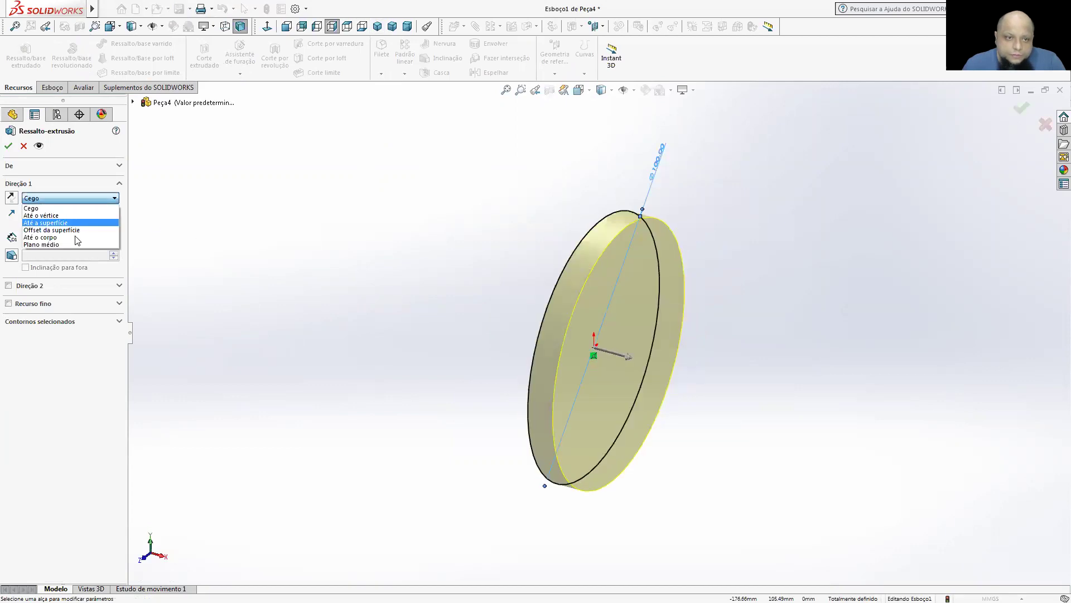
pyautogui.click(72, 244)
pyautogui.write('5')
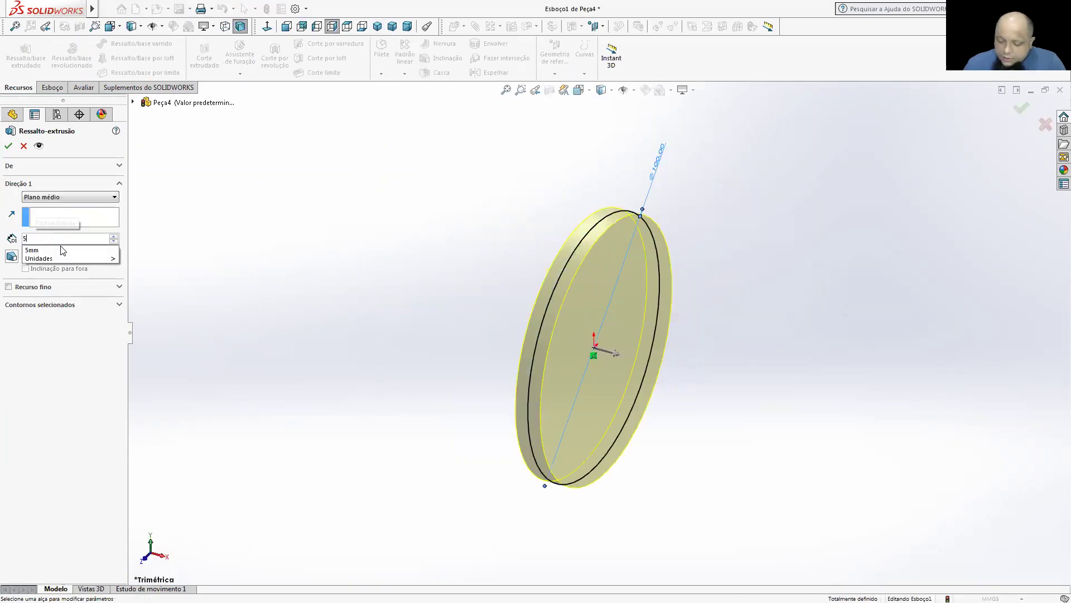
pyautogui.write('0')
pyautogui.press('Return')
pyautogui.click(9, 147)
# Start a sketch on the cylinder's circular end face and draw a centre rectangle about 39 by 33 mm from the origin
pyautogui.click(686, 335)
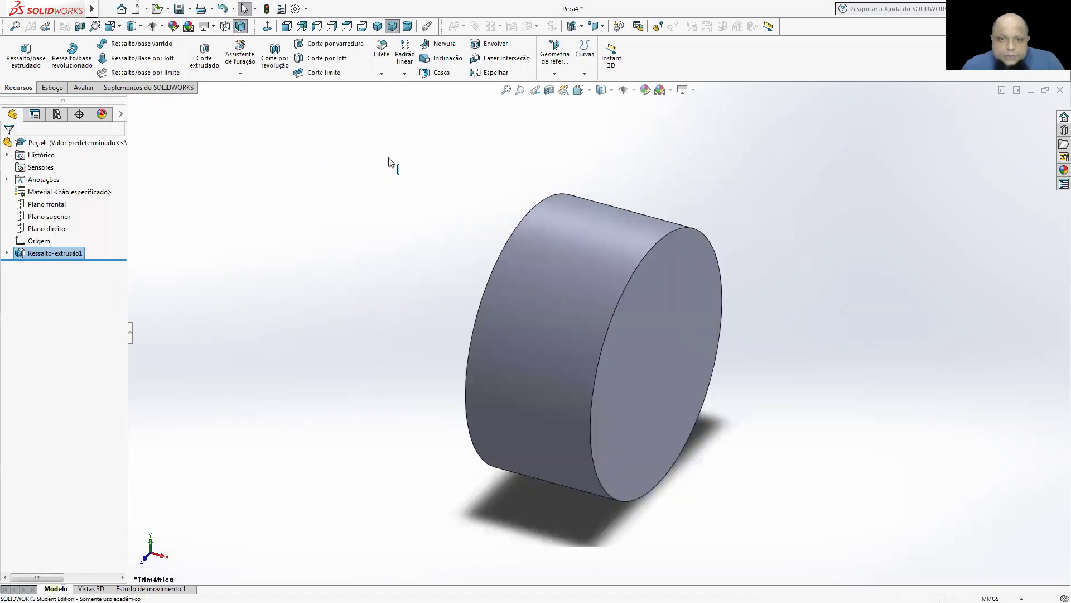
pyautogui.click(52, 87)
pyautogui.click(16, 56)
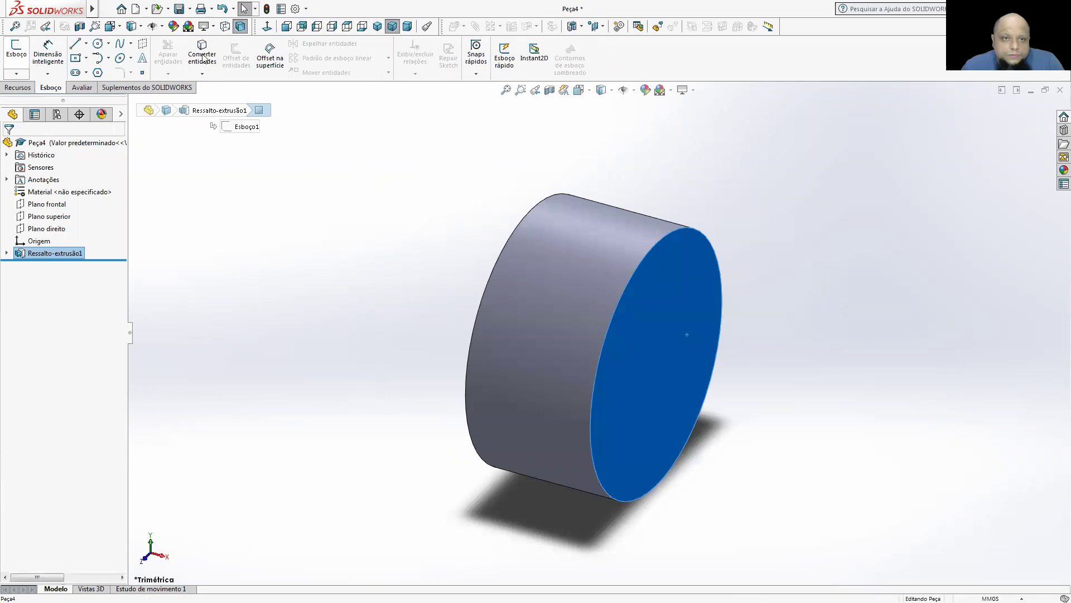
pyautogui.click(79, 58)
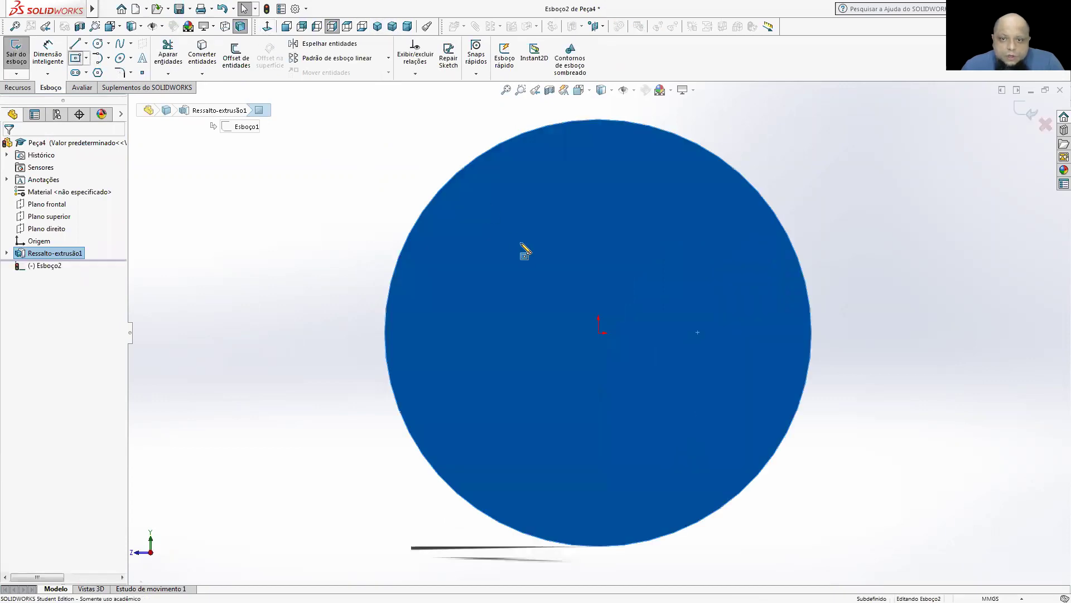
pyautogui.click(599, 333)
pyautogui.click(514, 262)
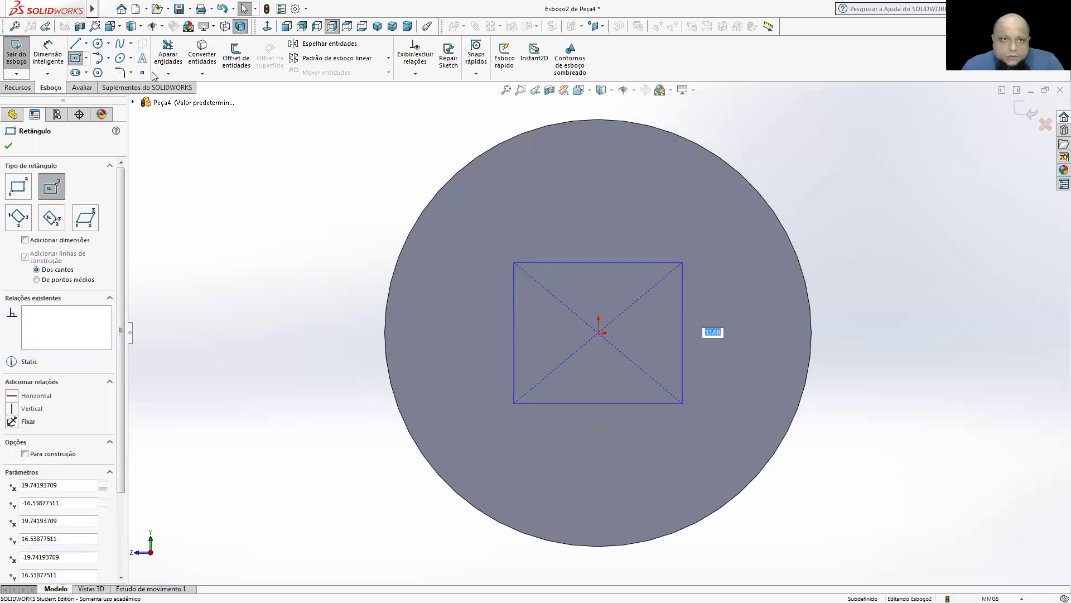
# Dimension the rectangle's width and height to 40 mm each
pyautogui.click(59, 56)
pyautogui.click(562, 259)
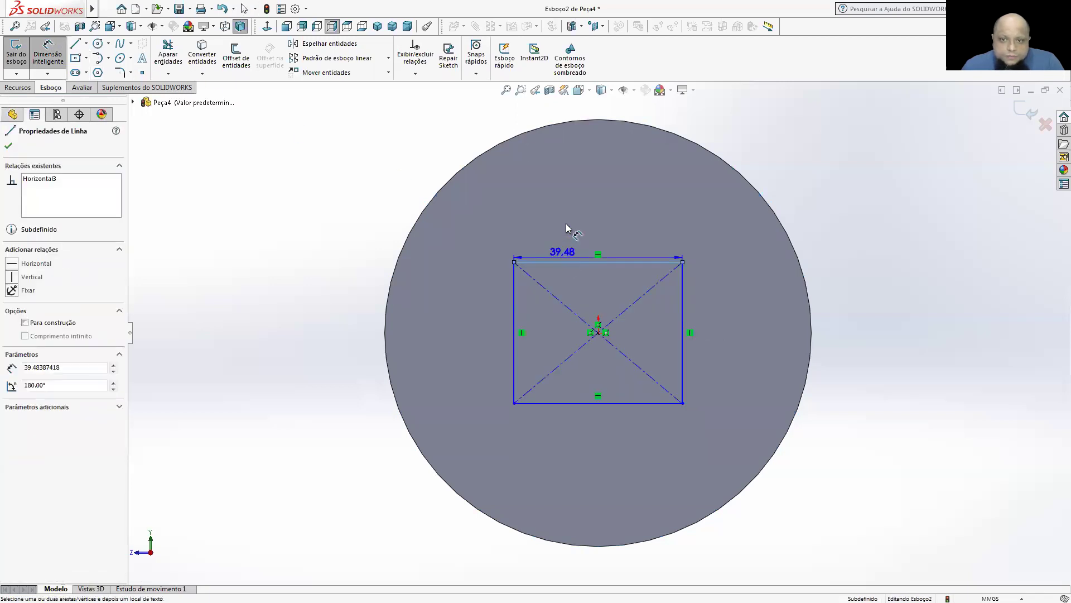
pyautogui.click(565, 224)
pyautogui.write('40')
pyautogui.press('Return')
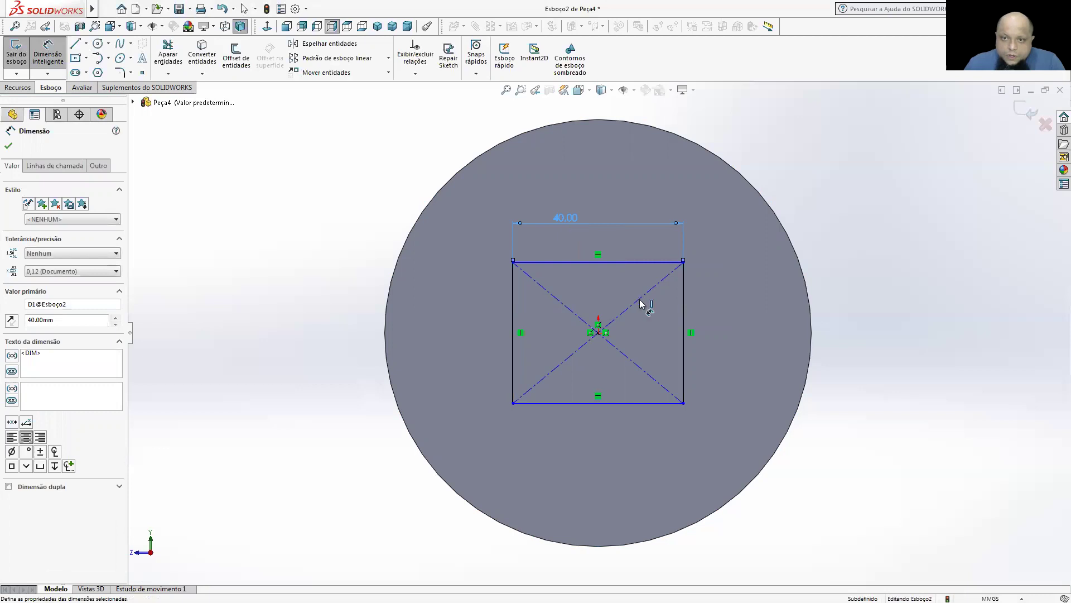
pyautogui.click(684, 315)
pyautogui.click(830, 322)
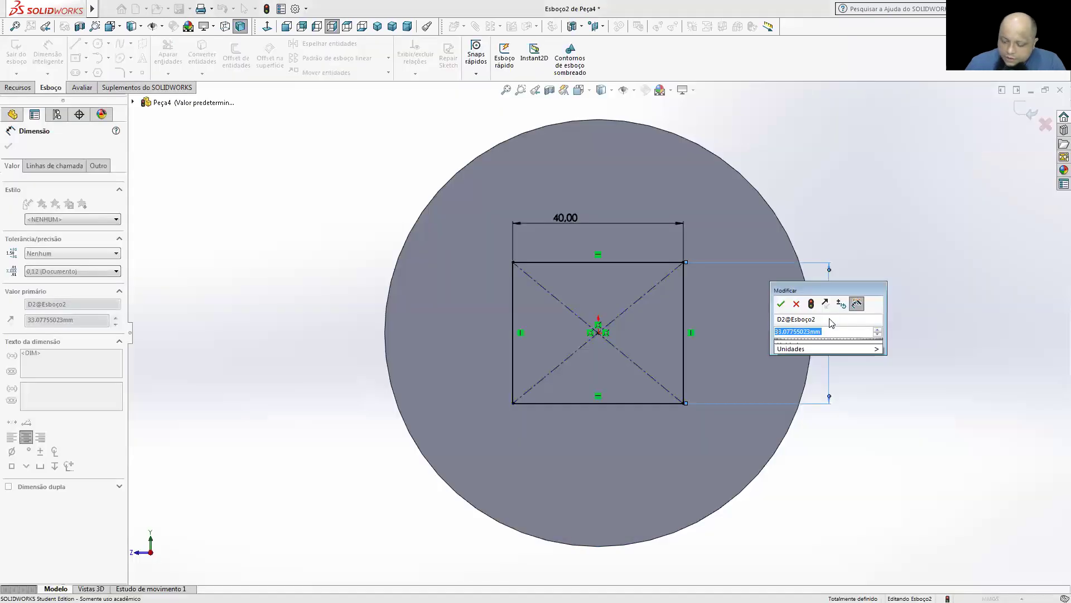
pyautogui.write('40')
pyautogui.press('Return')
# Cut the square through the whole cylinder with an extruded cut using the Passante end condition
pyautogui.click(18, 87)
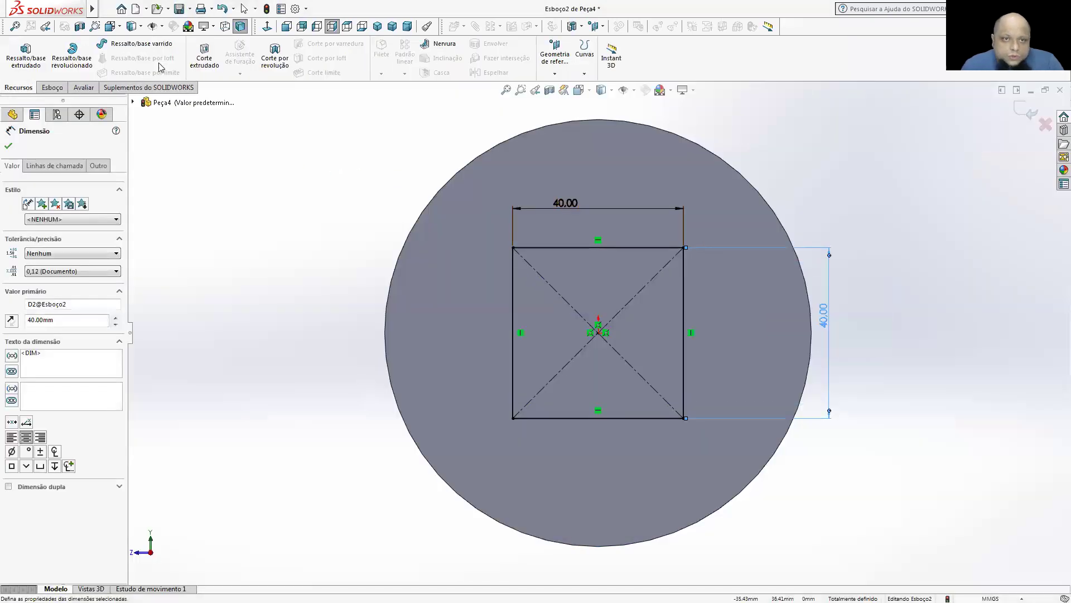
pyautogui.click(219, 57)
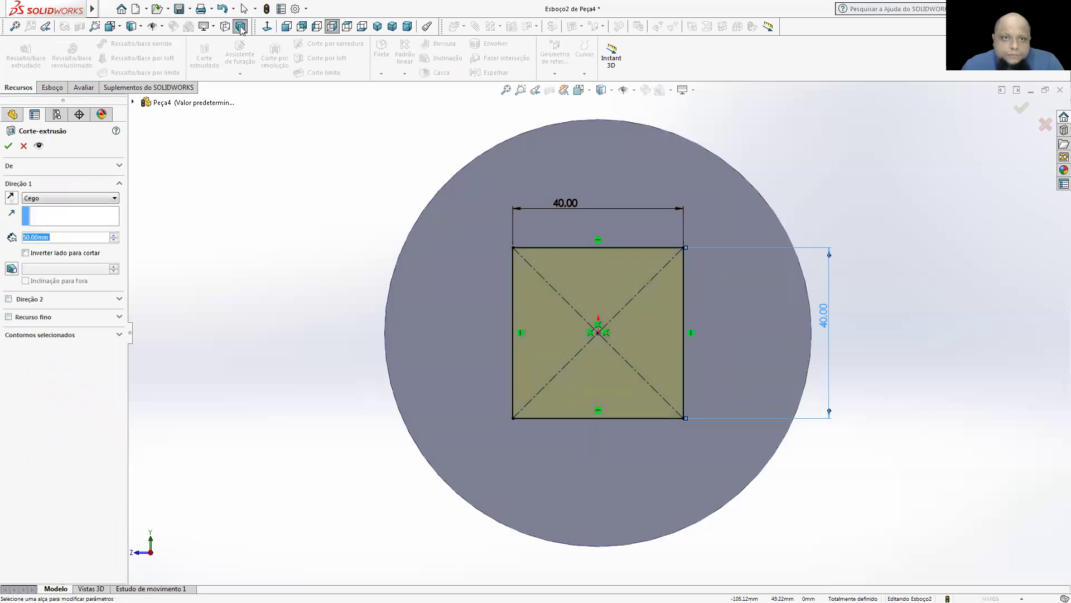
pyautogui.click(70, 198)
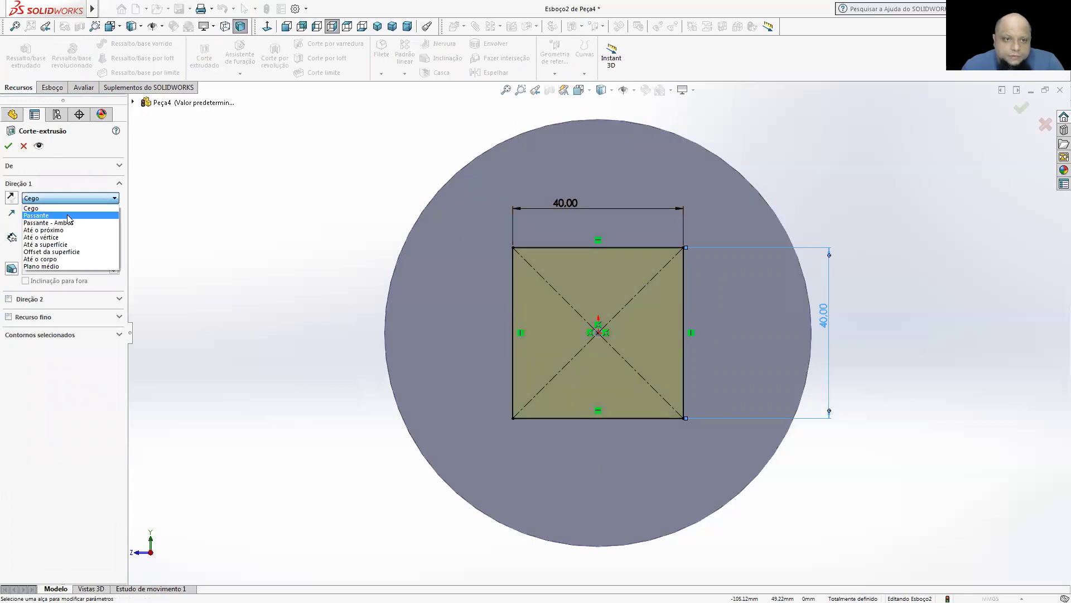
pyautogui.click(45, 214)
pyautogui.press('Return')
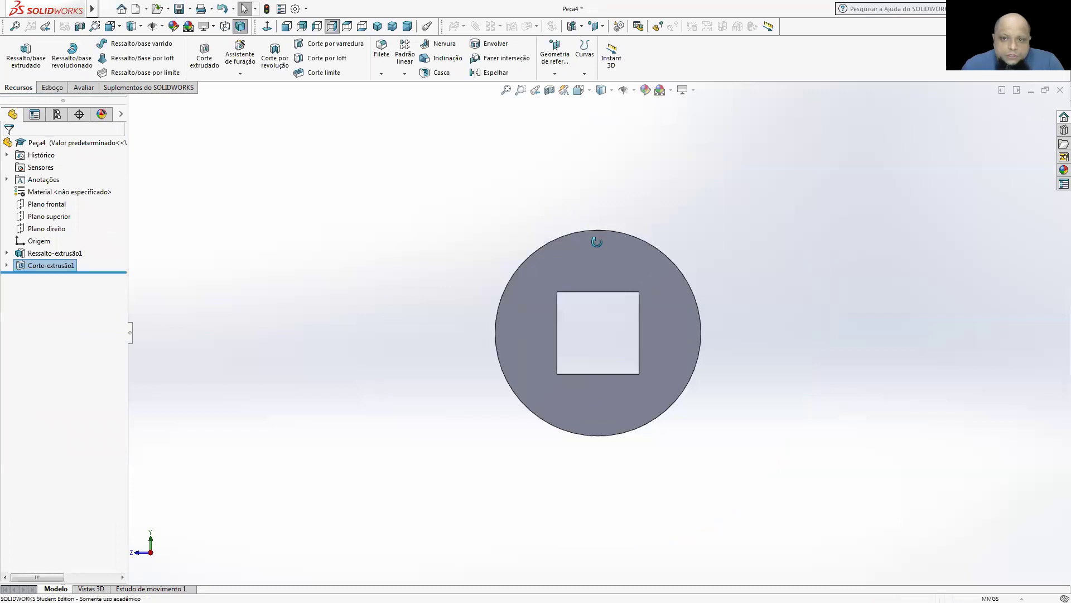
pyautogui.hotkey('ctrl', '7')
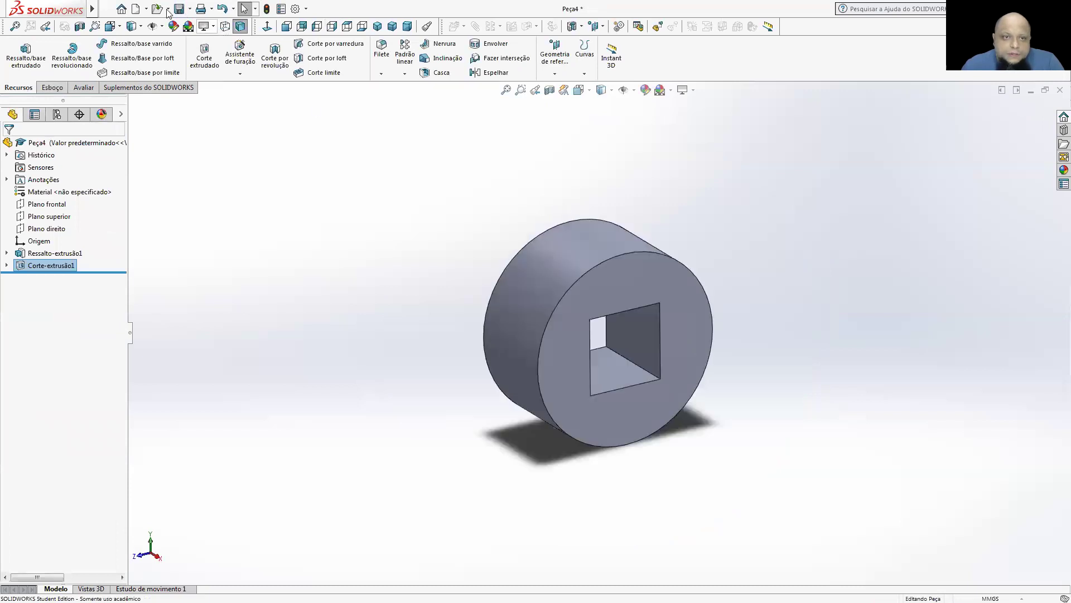
# Stop the macro recording and save it as Macro1 in the Downloads folder as an SW VBA macro
pyautogui.click(112, 9)
pyautogui.moveTo(213, 10)
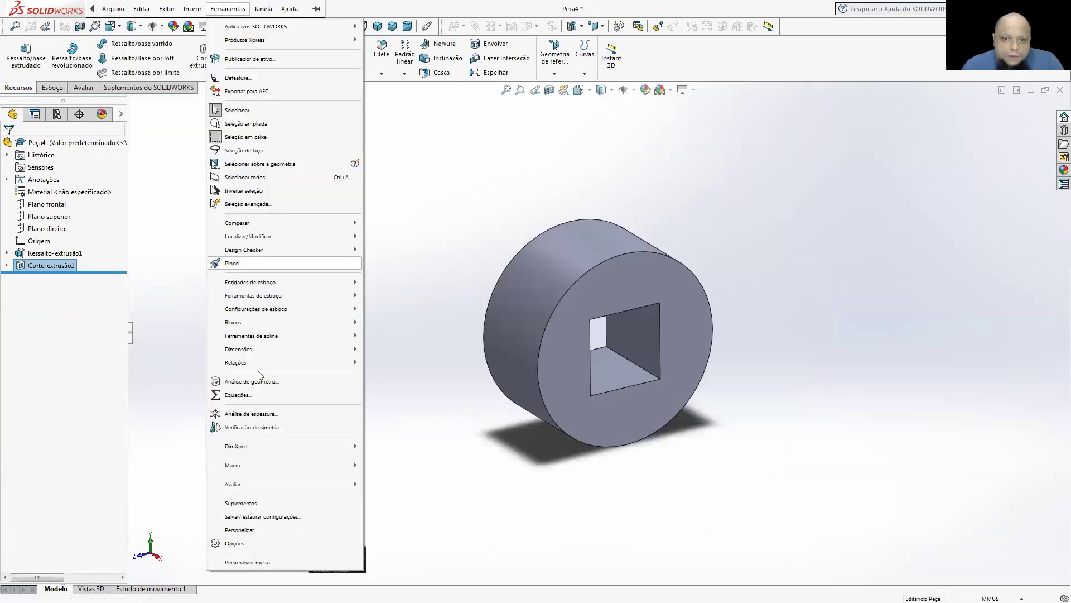
pyautogui.moveTo(279, 466)
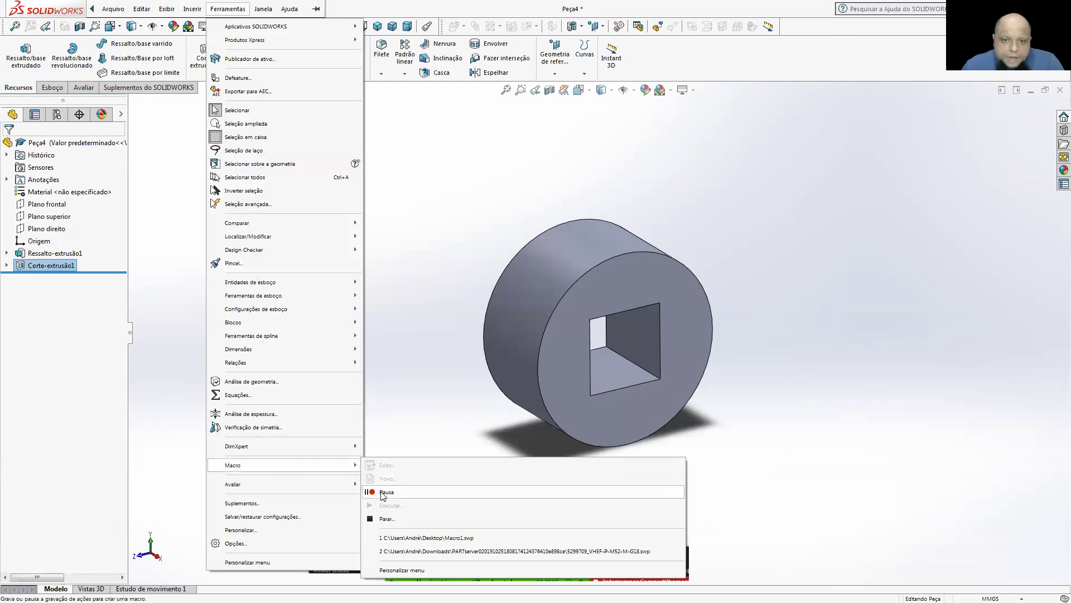
pyautogui.click(389, 518)
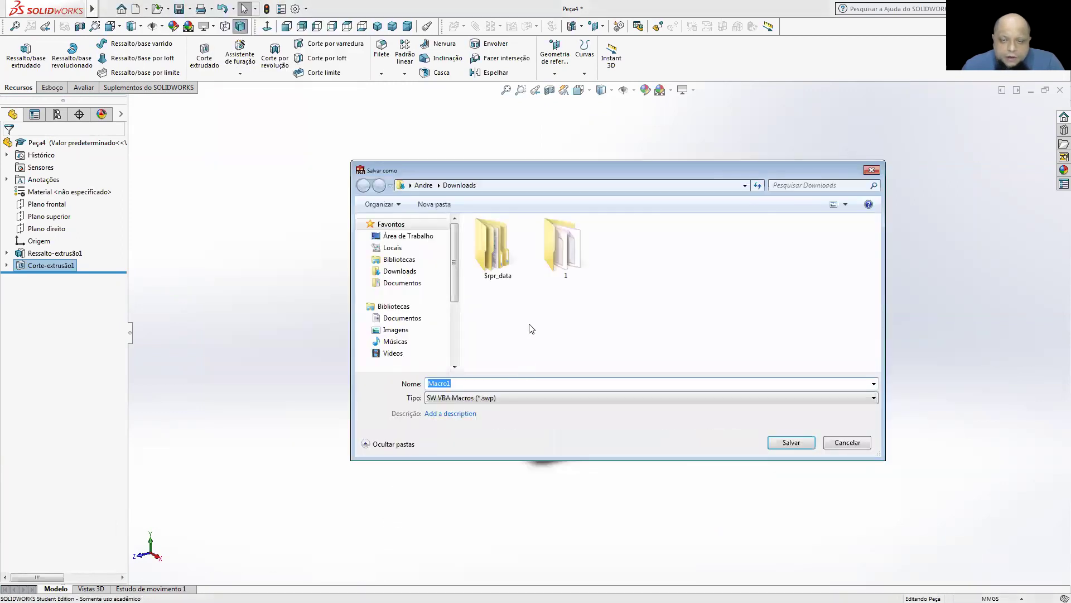
pyautogui.click(410, 271)
pyautogui.click(472, 385)
pyautogui.click(787, 434)
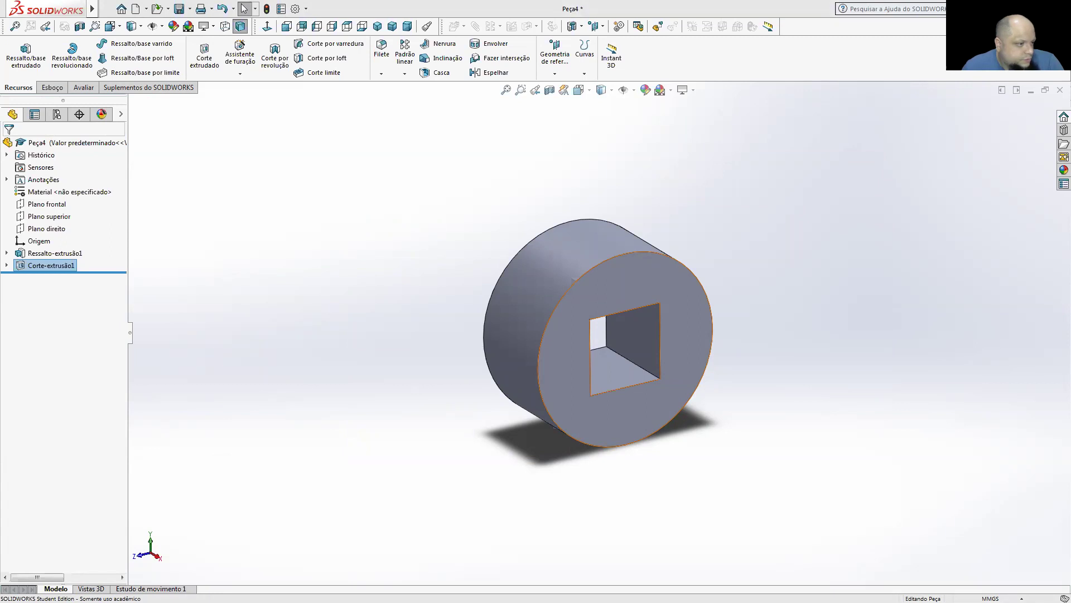
# Switch to the file explorer and check the Macro1.swp file in the Downloads folder
pyautogui.hotkey('alt', 'Tab')
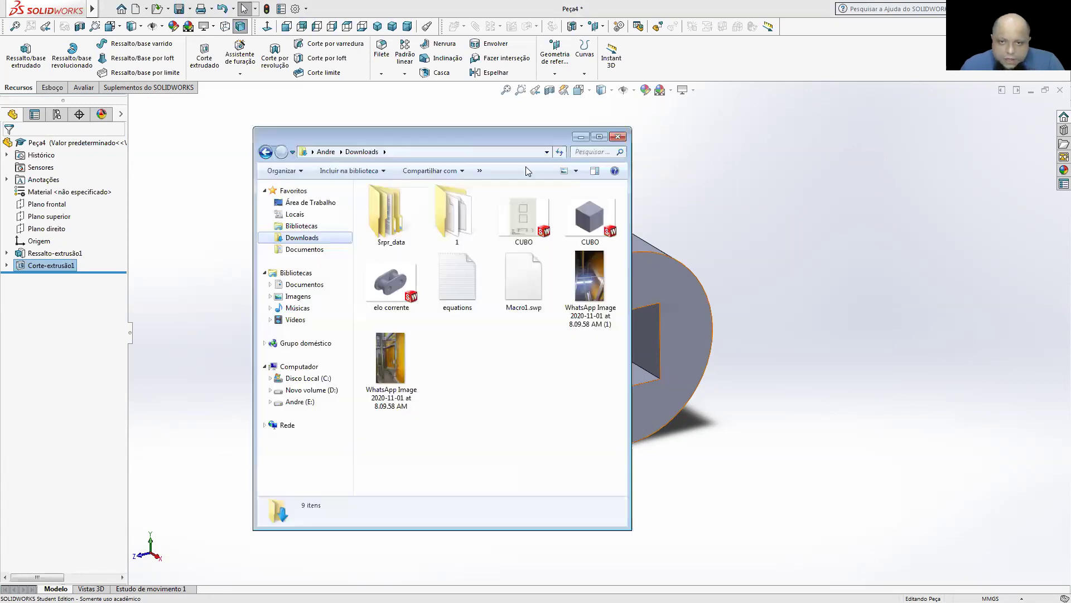
pyautogui.click(523, 282)
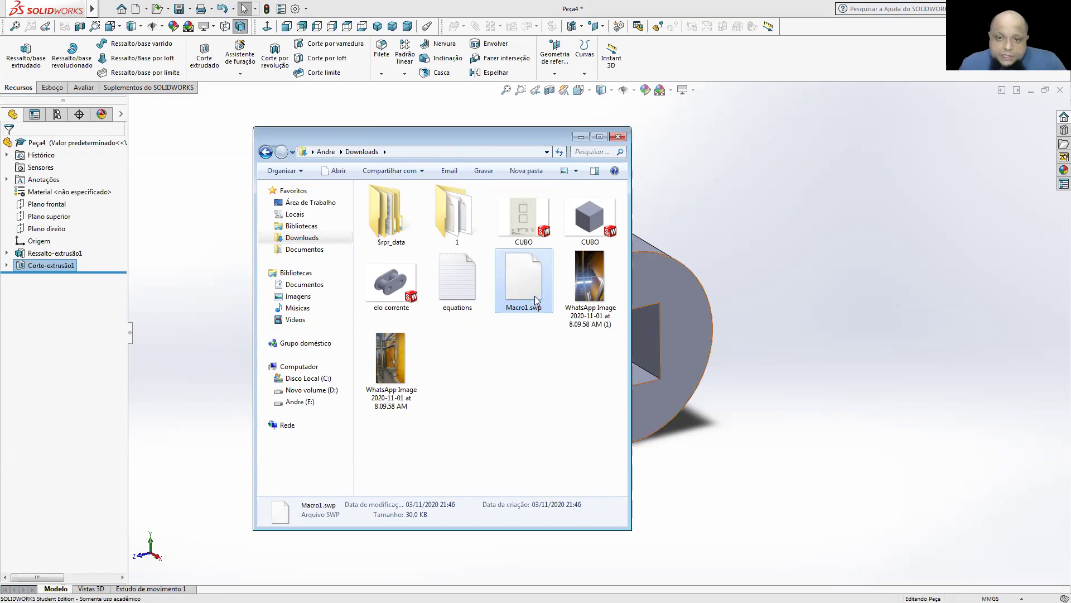
pyautogui.click(756, 262)
# Close the cylinder part, saving it as Peça4 in the Downloads folder
pyautogui.click(1060, 90)
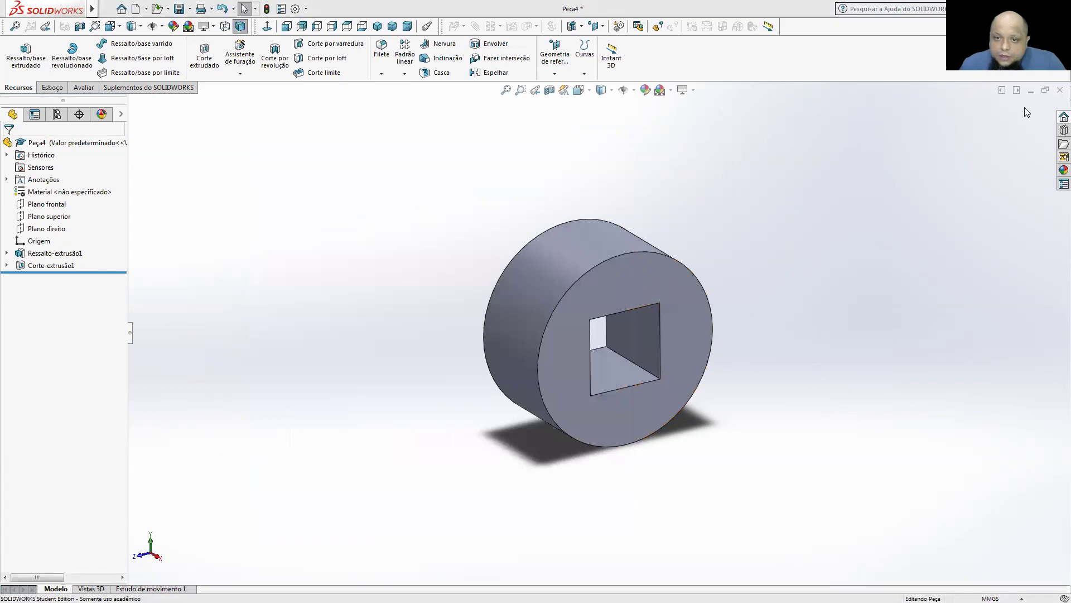
pyautogui.click(473, 284)
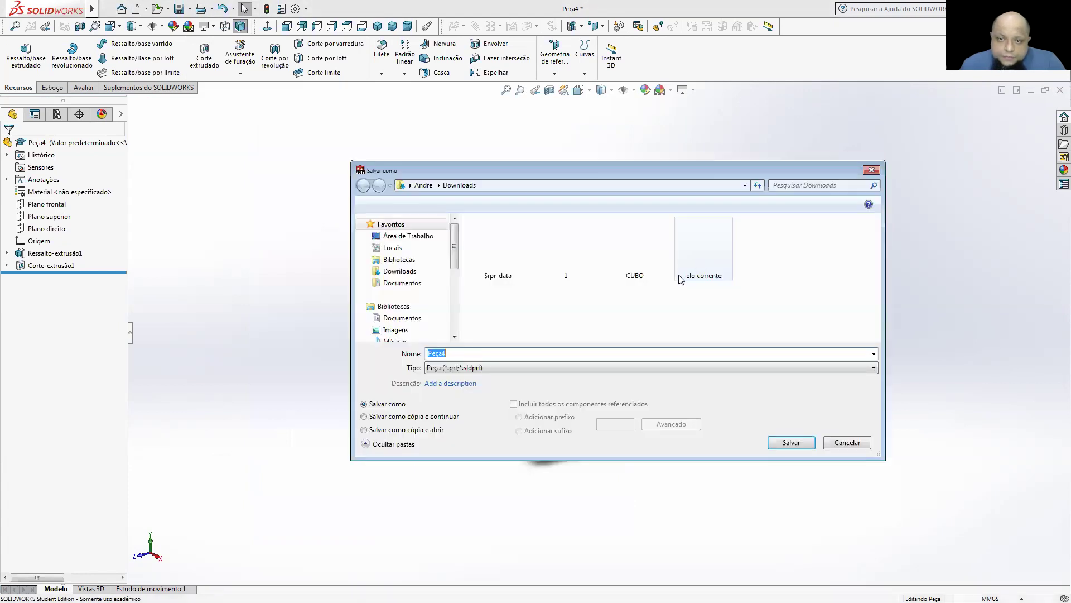
pyautogui.click(787, 442)
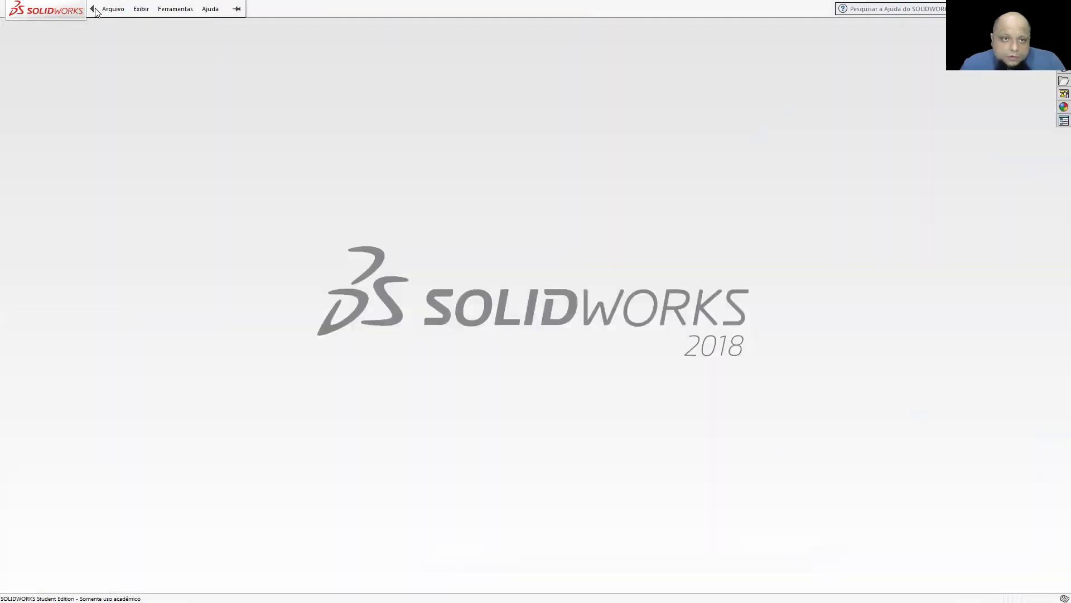
# Run the recorded macro Macro1.swp from the Downloads folder
pyautogui.click(114, 9)
pyautogui.moveTo(173, 10)
pyautogui.moveTo(198, 87)
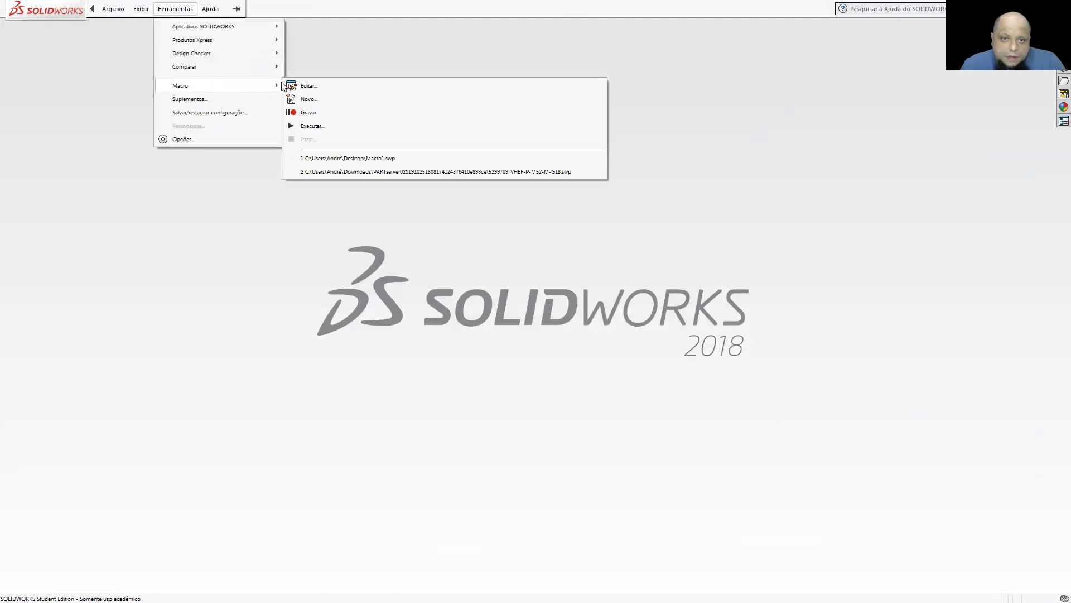
pyautogui.click(321, 126)
pyautogui.click(602, 245)
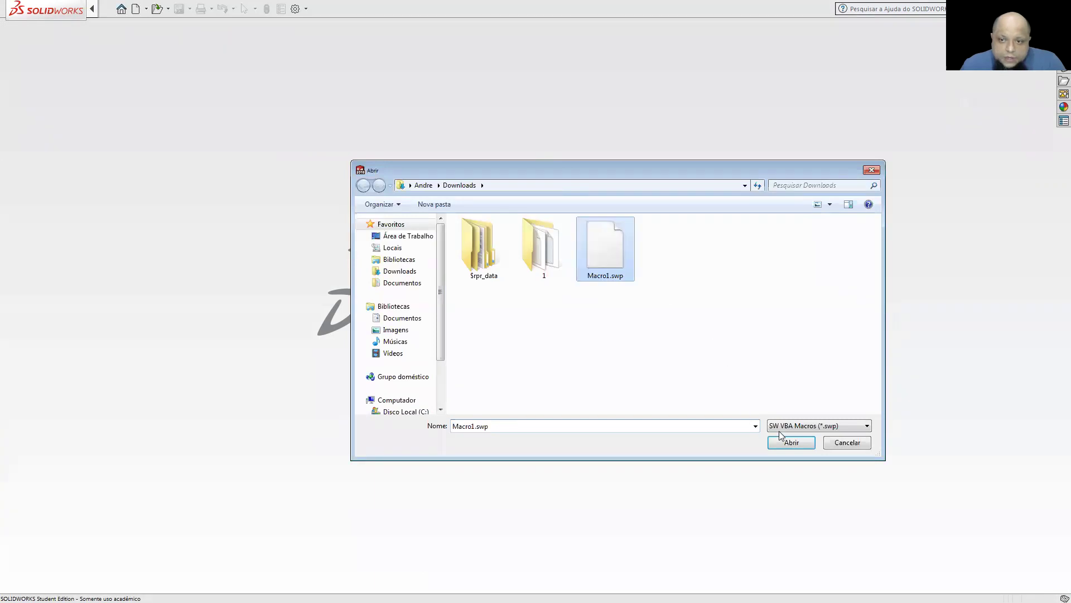
pyautogui.click(799, 441)
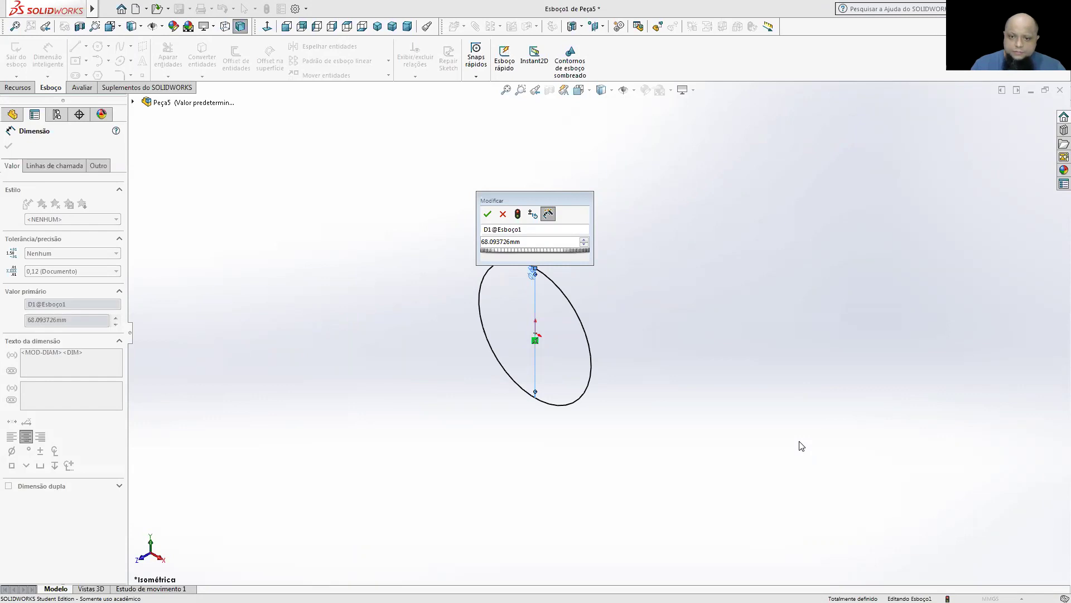
# Answer the dimension prompts during the macro run, entering 40 mm for the rectangle's width and accepting its height
pyautogui.click(503, 215)
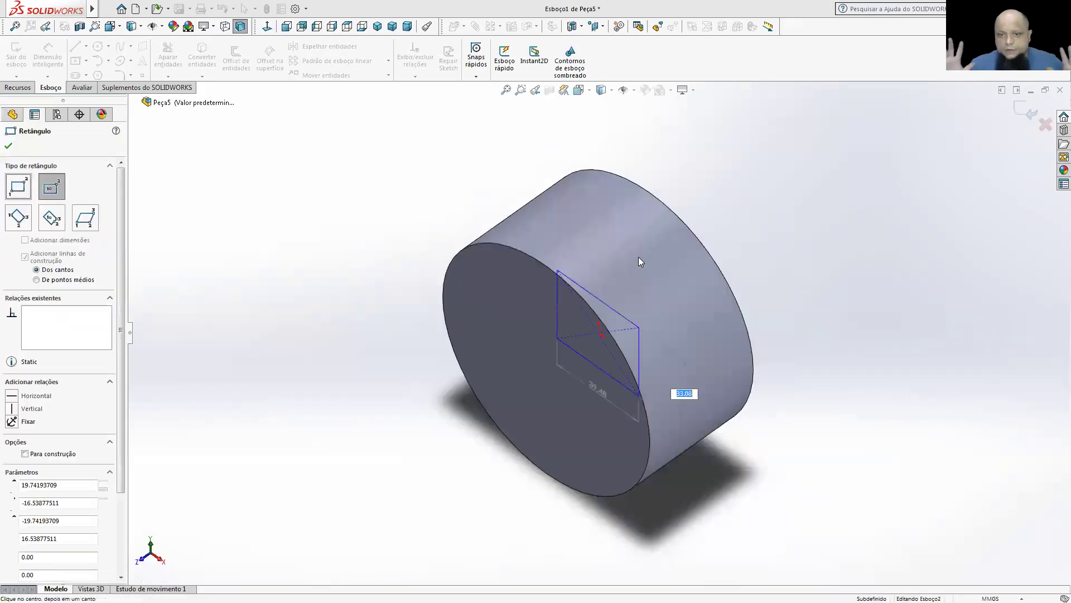
pyautogui.press('Return')
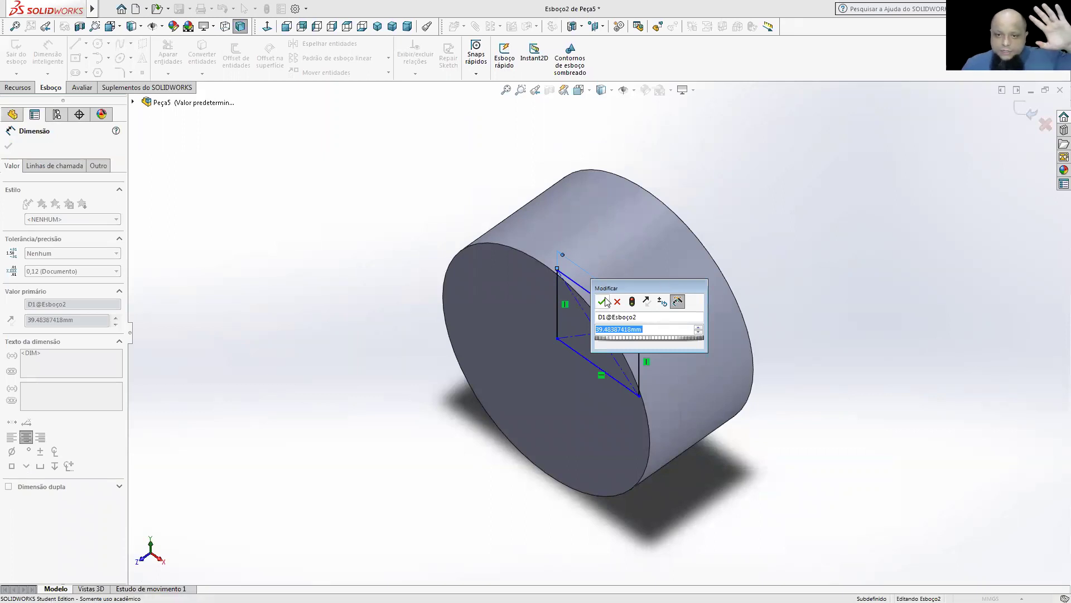
pyautogui.write('40')
pyautogui.press('Return')
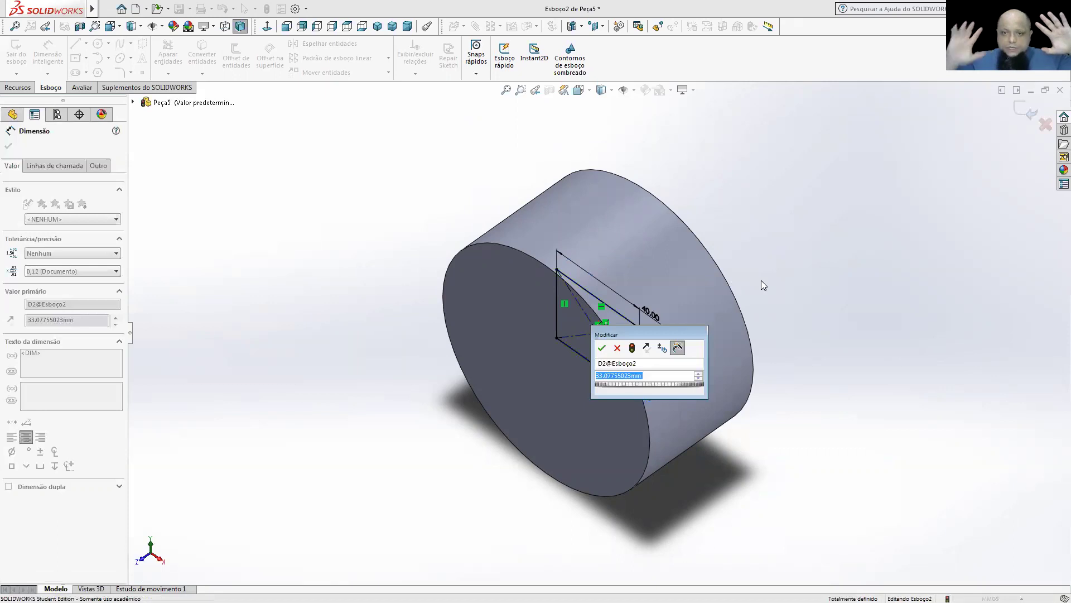
pyautogui.click(603, 347)
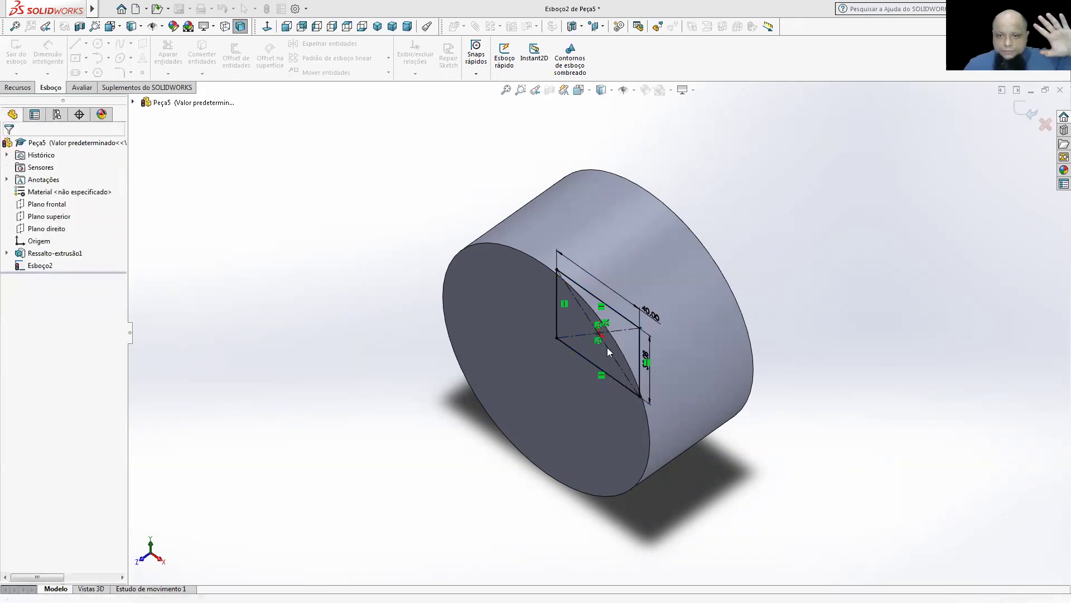
# Inspect the square cut in the macro-generated part and close the part without saving it
pyautogui.moveTo(607, 348); pyautogui.dragTo(634, 367, button='middle')
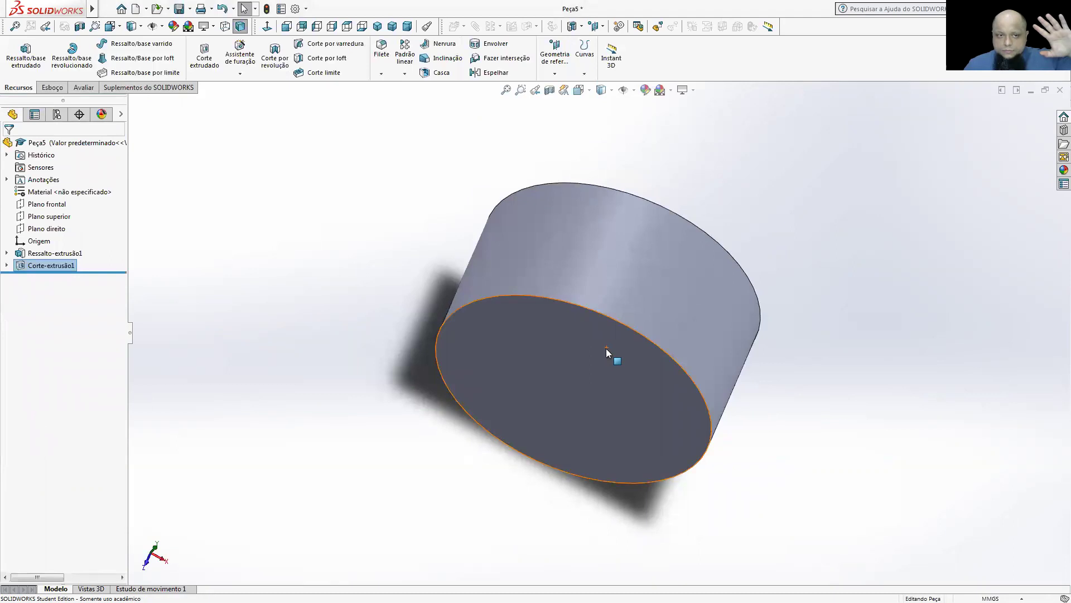
pyautogui.moveTo(533, 478); pyautogui.dragTo(588, 345, button='middle')
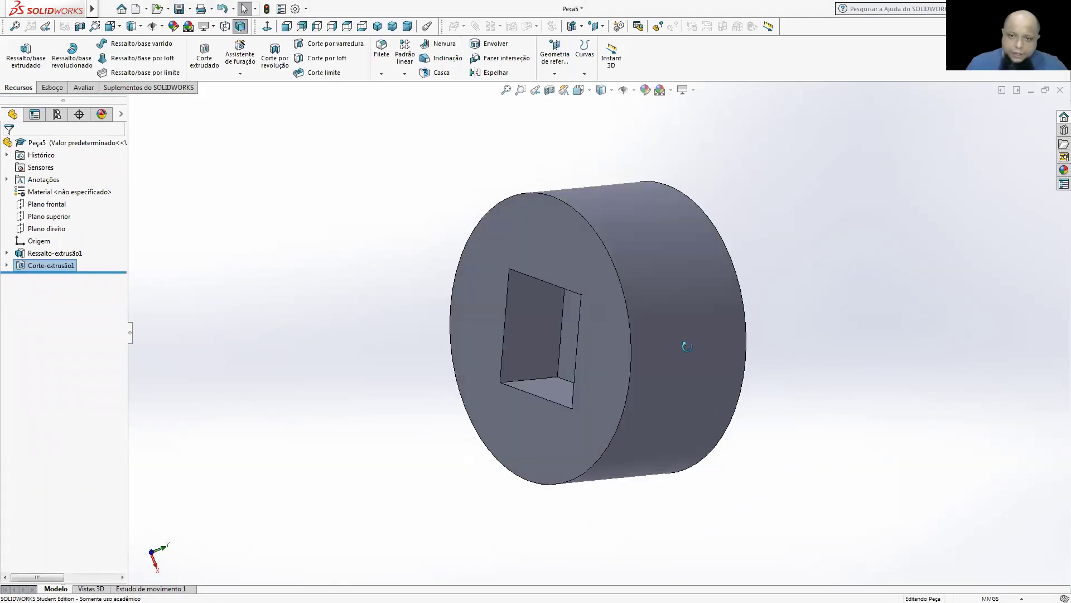
pyautogui.moveTo(687, 346); pyautogui.dragTo(668, 342, button='middle')
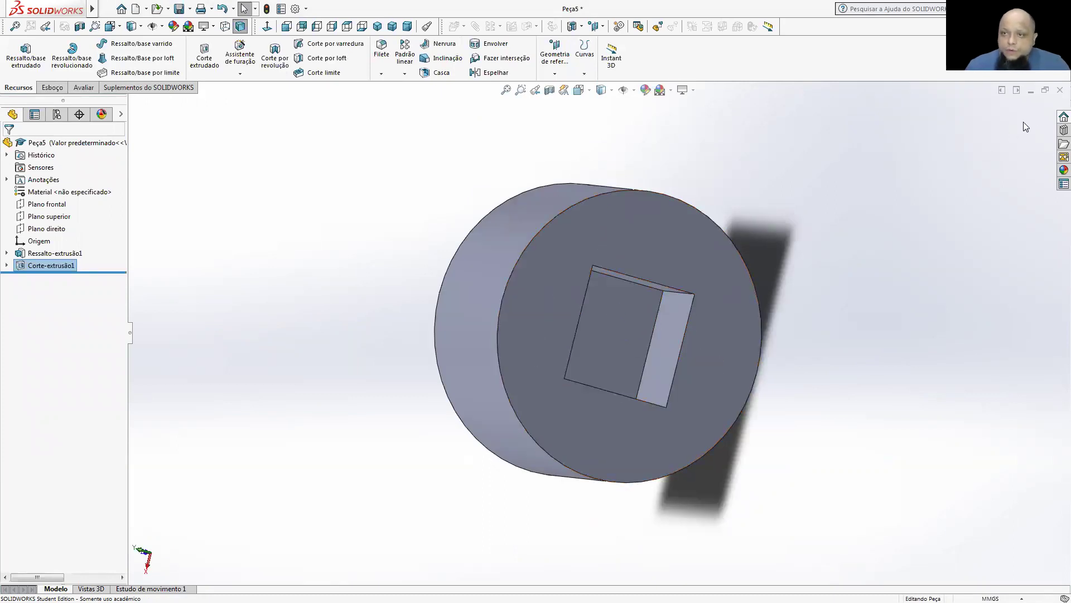
pyautogui.click(1061, 90)
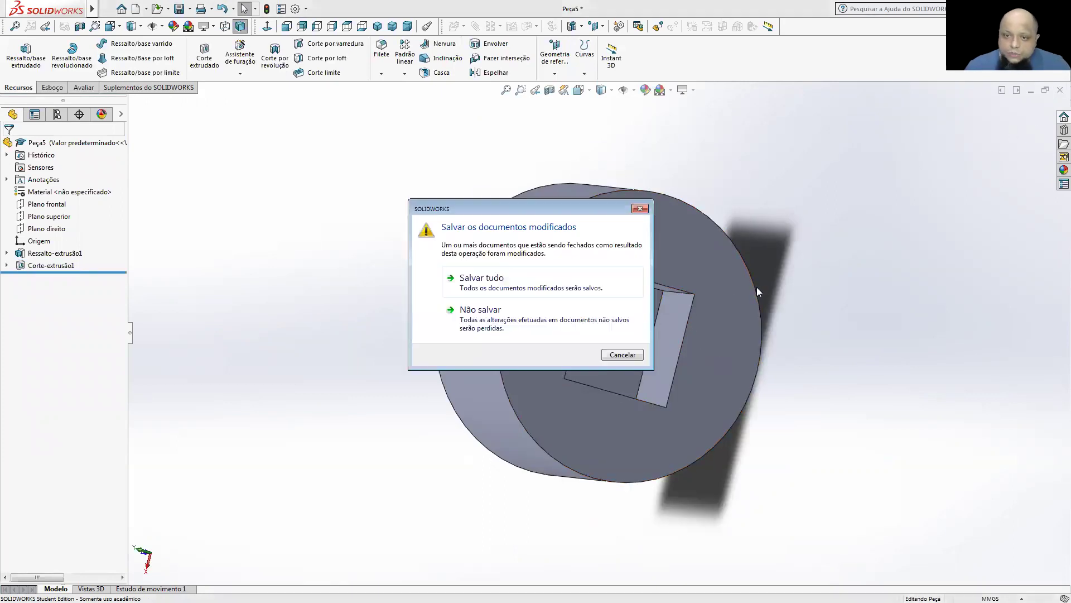
pyautogui.click(529, 326)
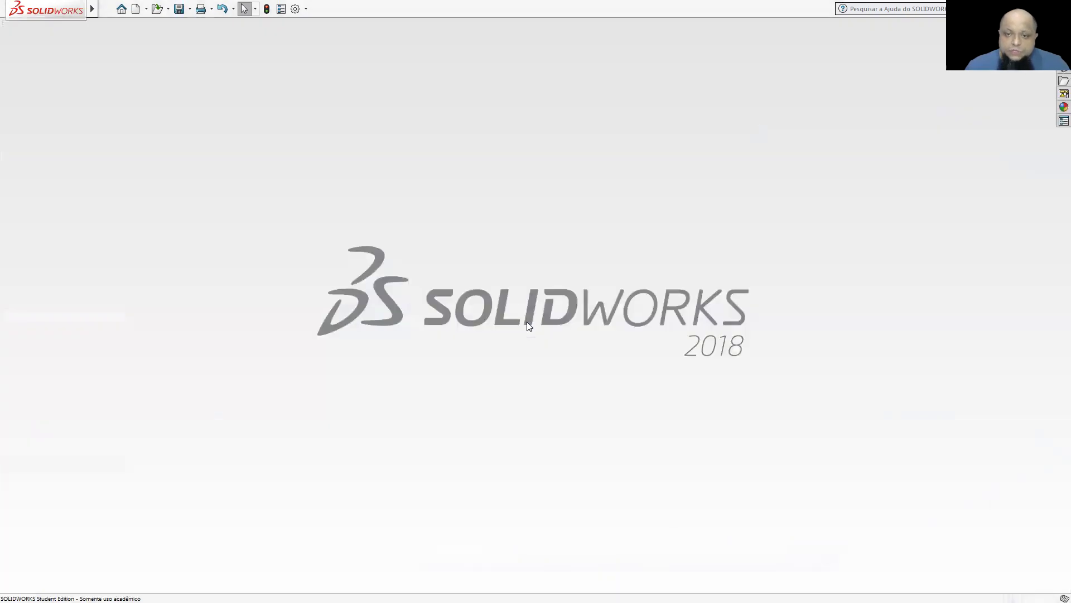
# Run Macro1.swp from the Downloads folder again and close the resulting part without saving it
pyautogui.moveTo(96, 9)
pyautogui.click(141, 9)
pyautogui.moveTo(175, 12)
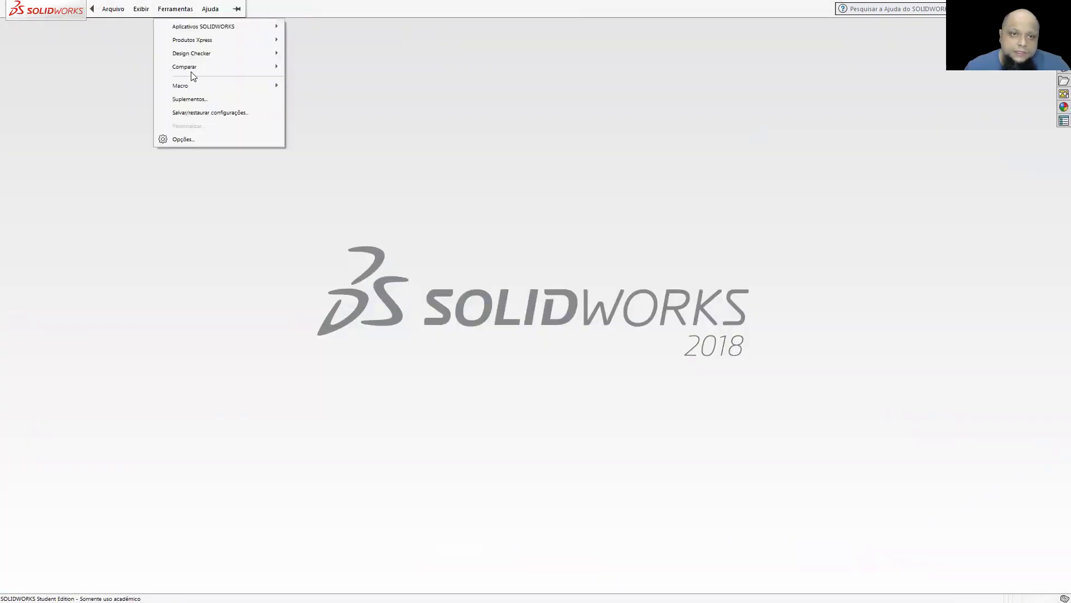
pyautogui.moveTo(194, 86)
pyautogui.click(341, 132)
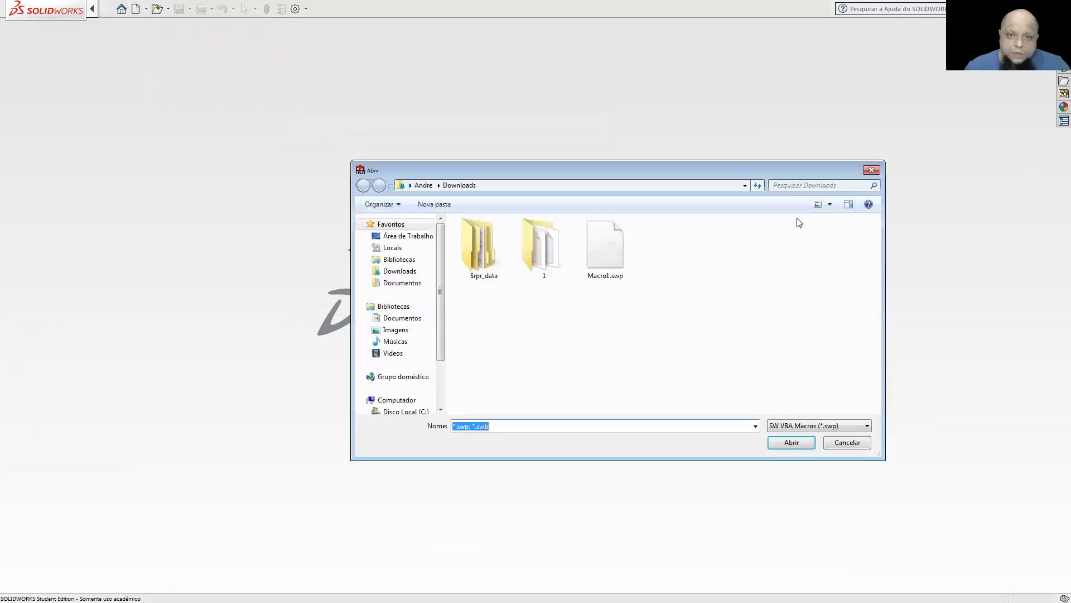
pyautogui.click(605, 248)
pyautogui.click(795, 439)
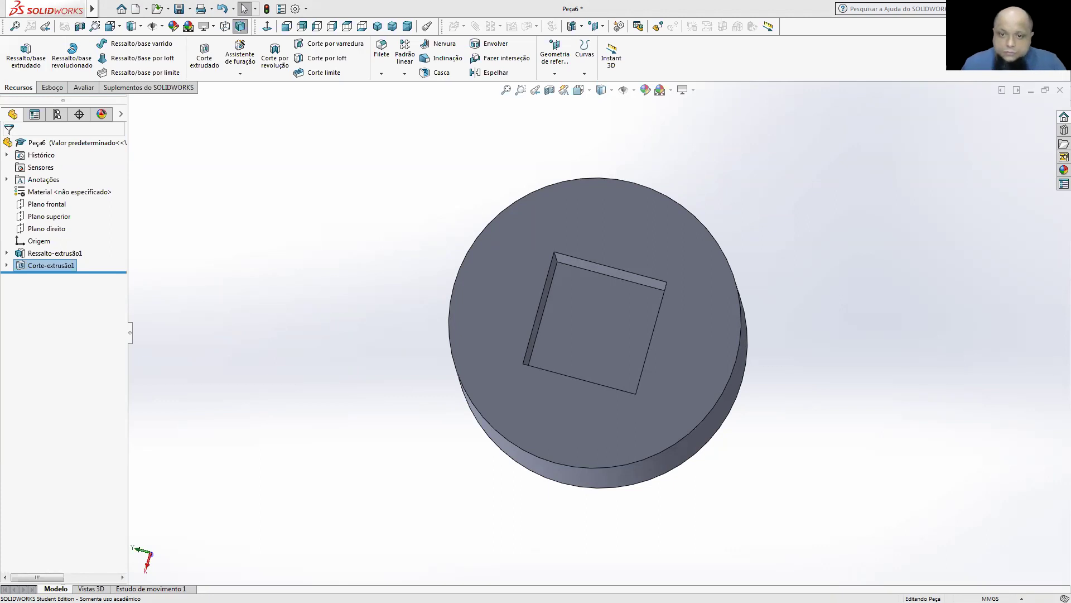
pyautogui.click(1059, 90)
pyautogui.click(492, 329)
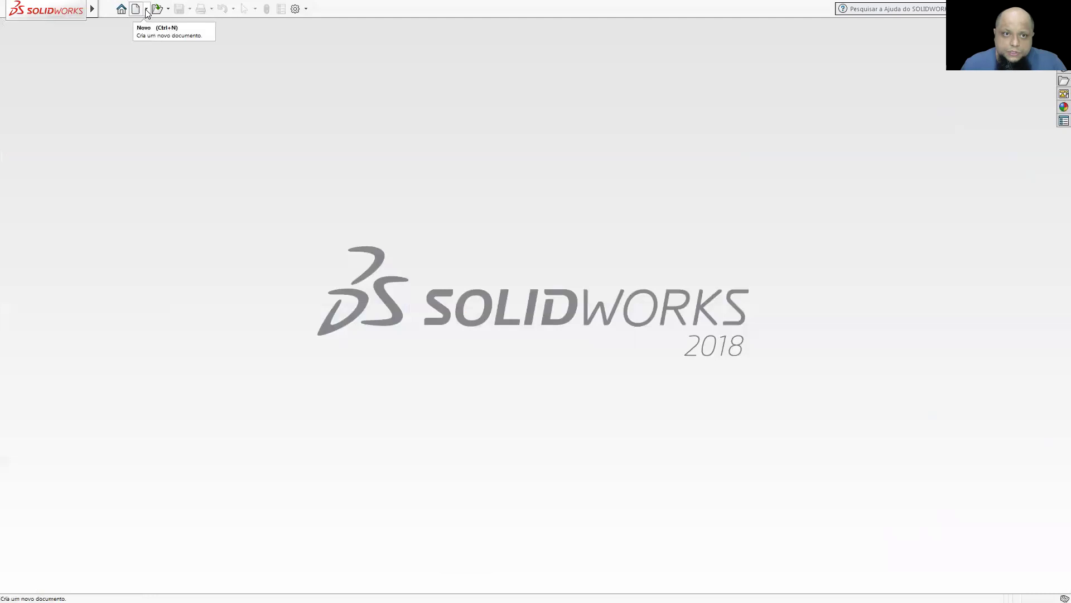
# Open the existing CUBO drawing from the Downloads folder
pyautogui.click(157, 9)
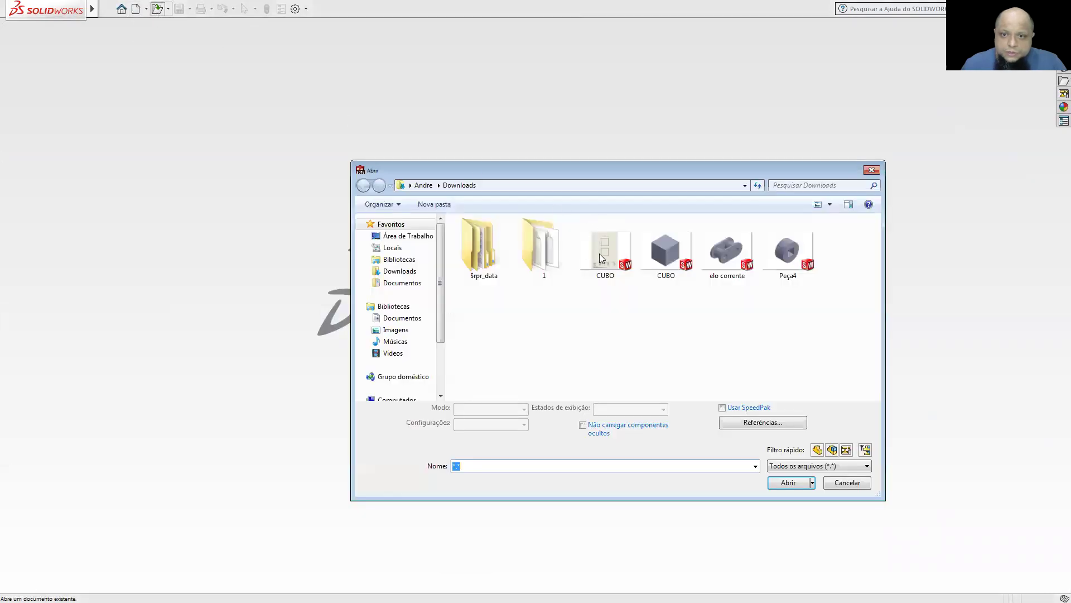
pyautogui.click(800, 479)
pyautogui.click(607, 322)
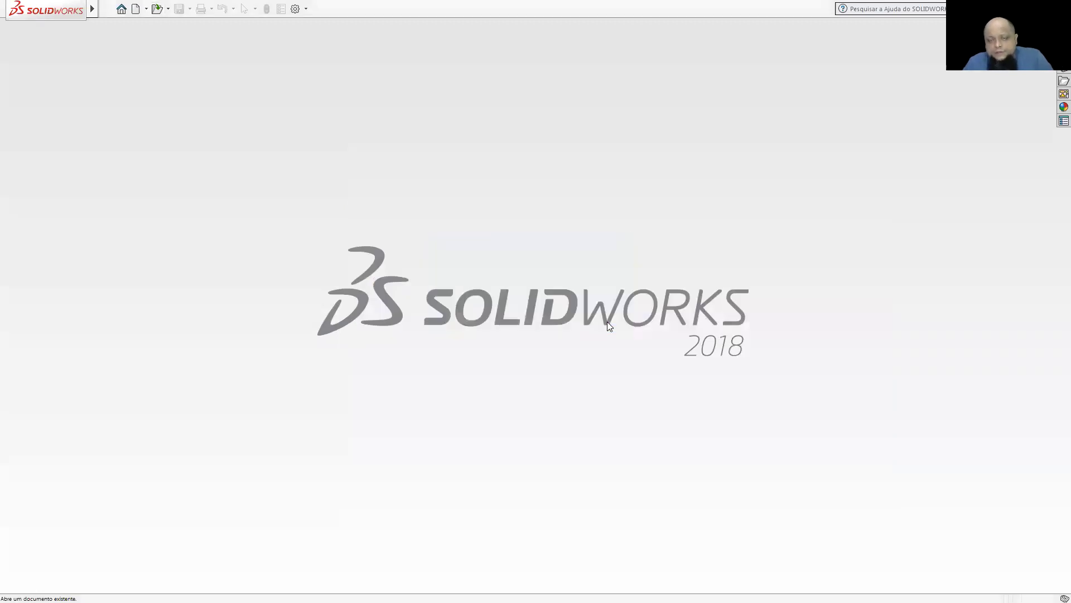